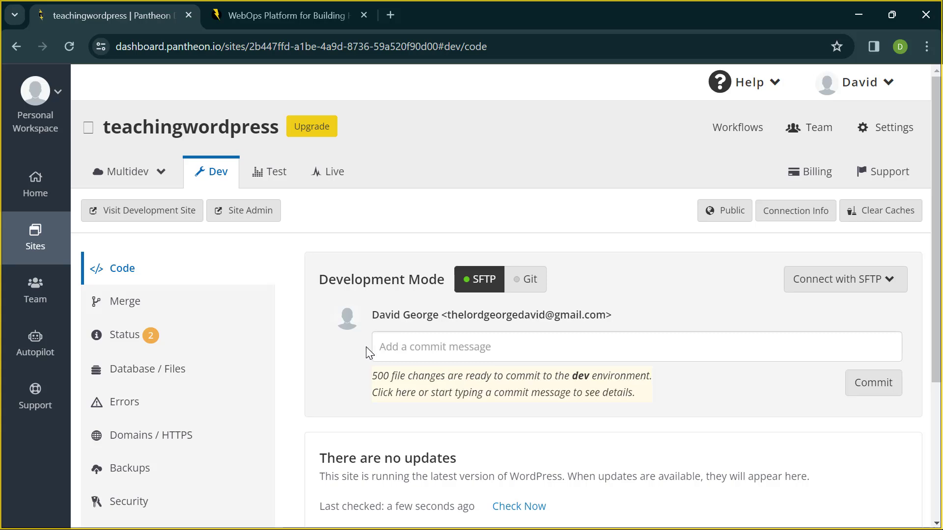
- Open the dev site's WordPress admin from Pantheon and log in to the Dstage Xtra dashboard
scroll(366, 346, down, 4)
scroll(366, 347, up, 4)
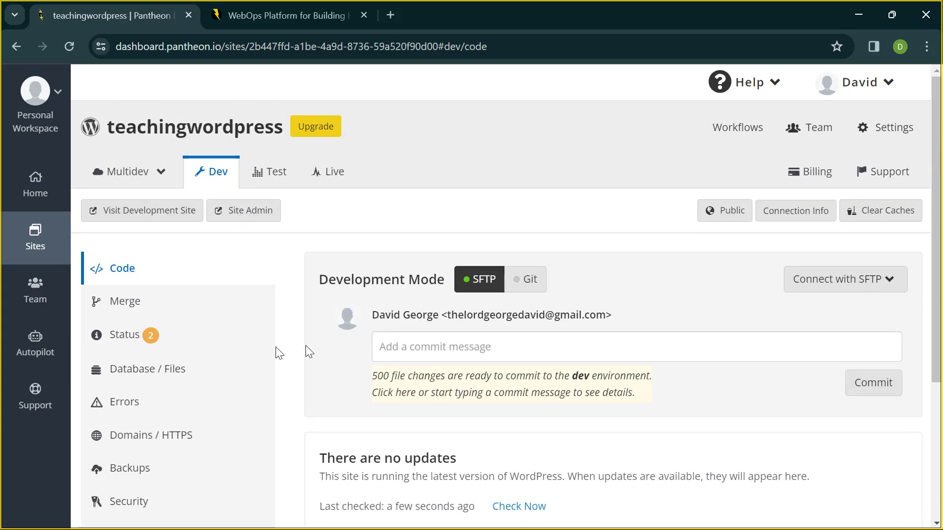
click(267, 213)
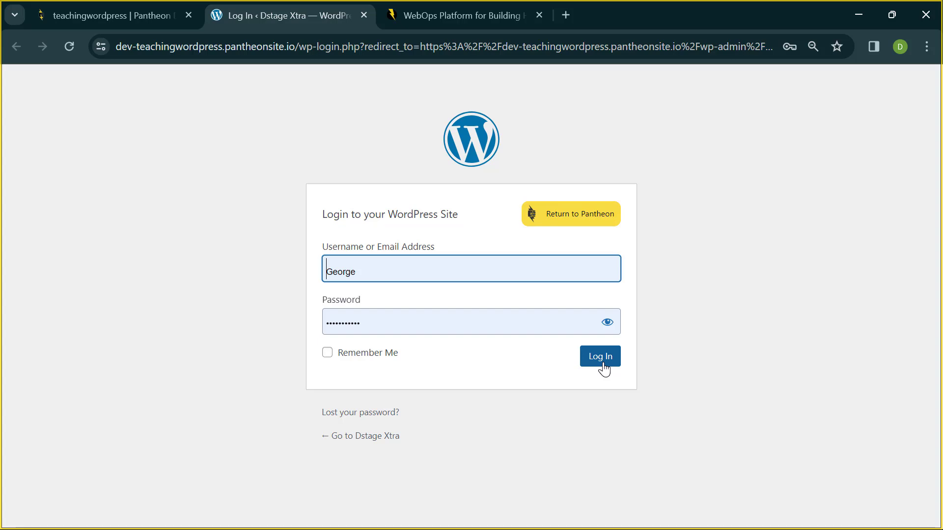
click(602, 357)
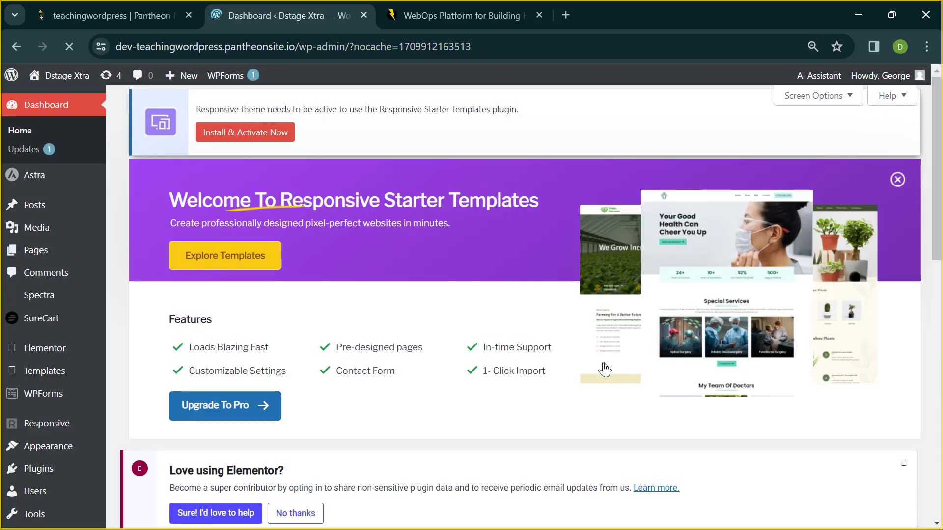
scroll(95, 346, down, 4)
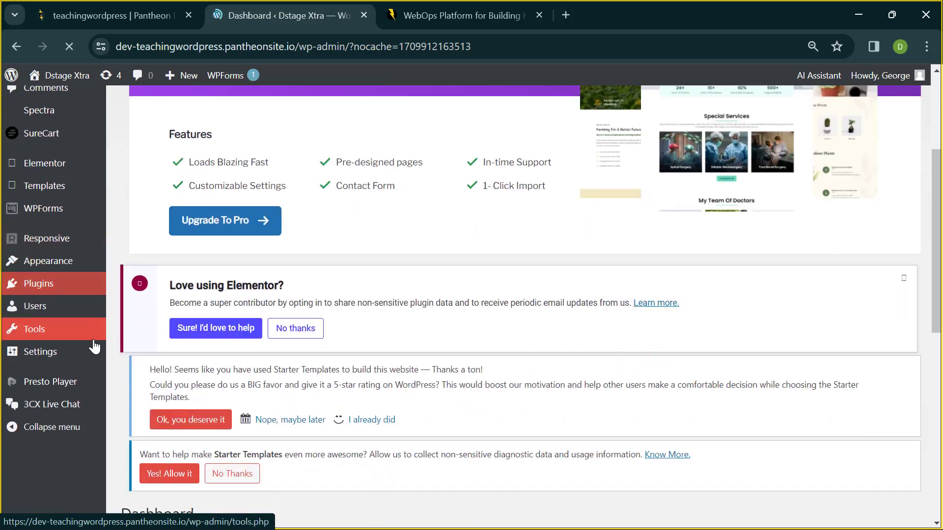
scroll(94, 347, down, 3)
scroll(10, 246, up, 1)
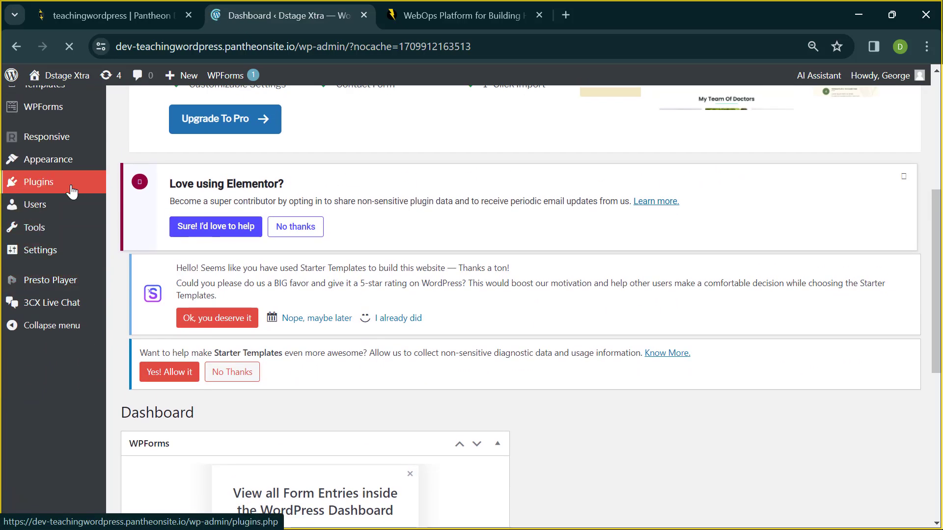
- On Installed Plugins, tick all 11 plugins and choose Deactivate as the bulk action
mouse_move(72, 191)
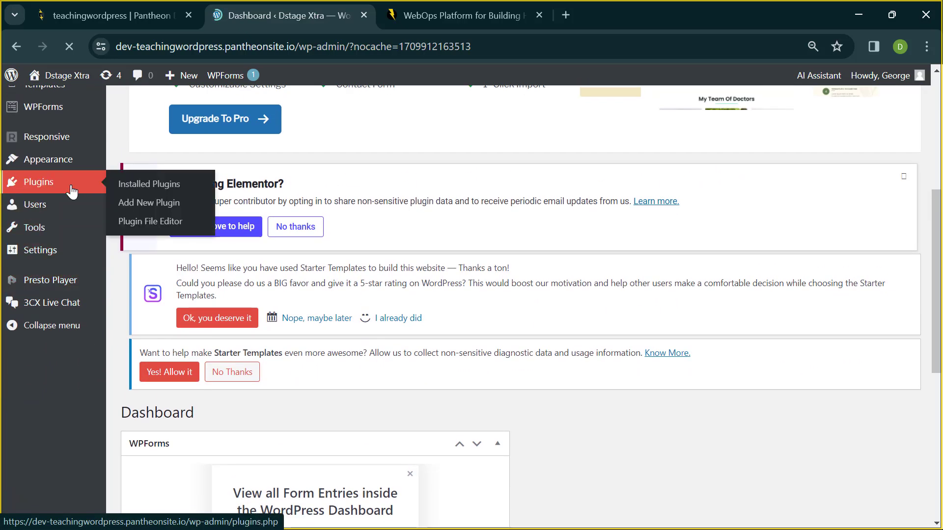
click(129, 183)
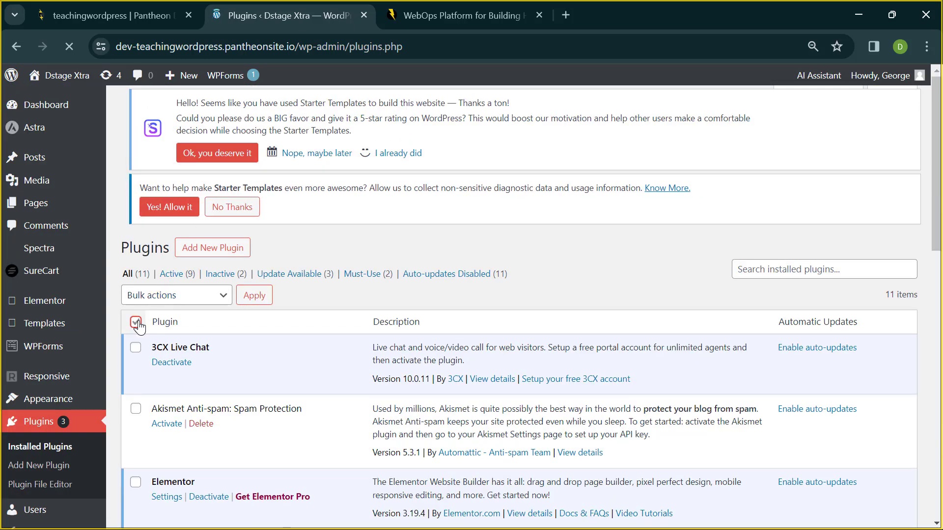
scroll(173, 357, down, 3)
click(137, 218)
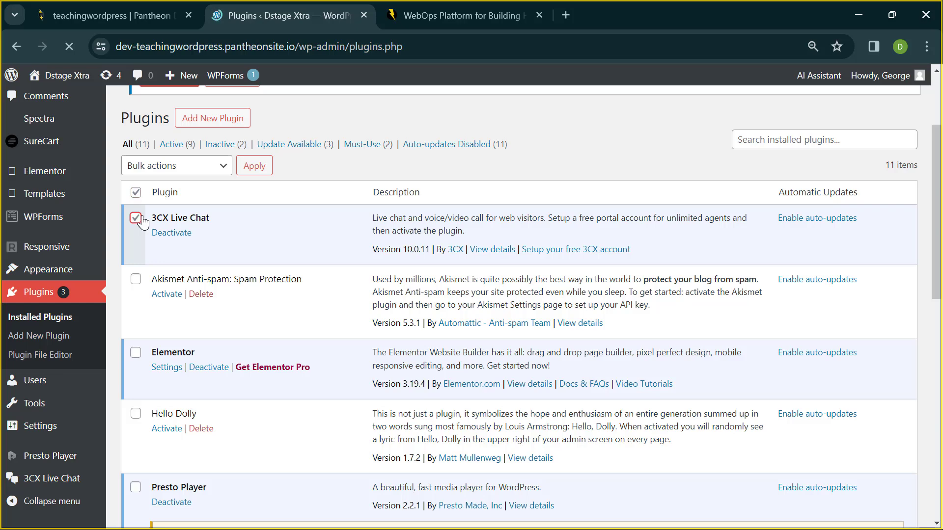
click(137, 280)
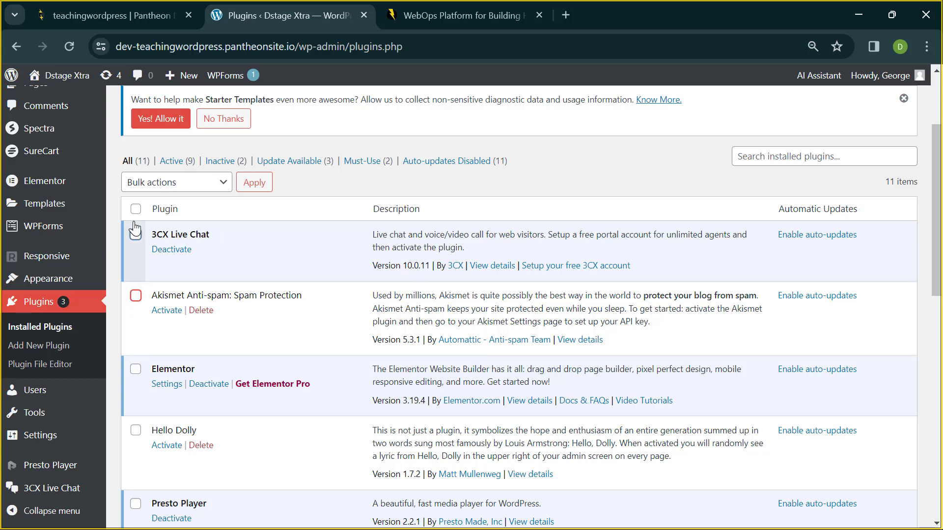
click(135, 210)
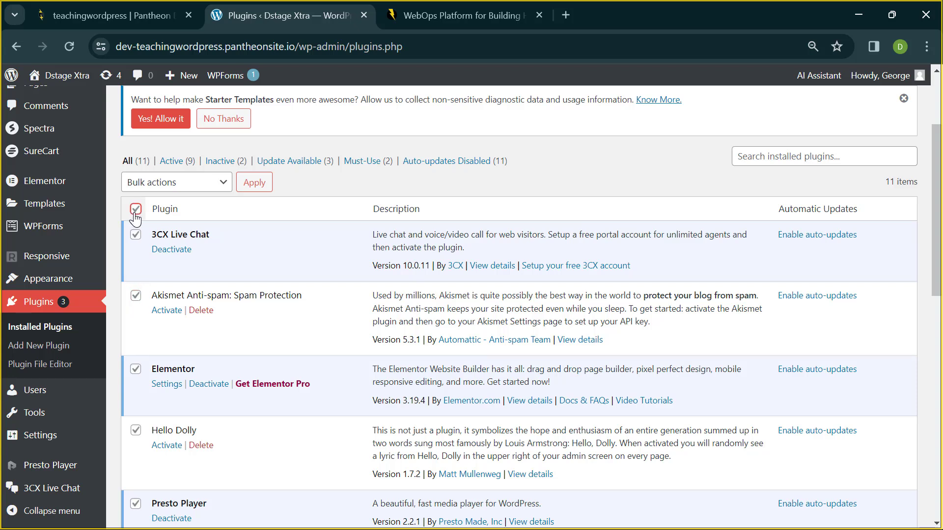
click(190, 187)
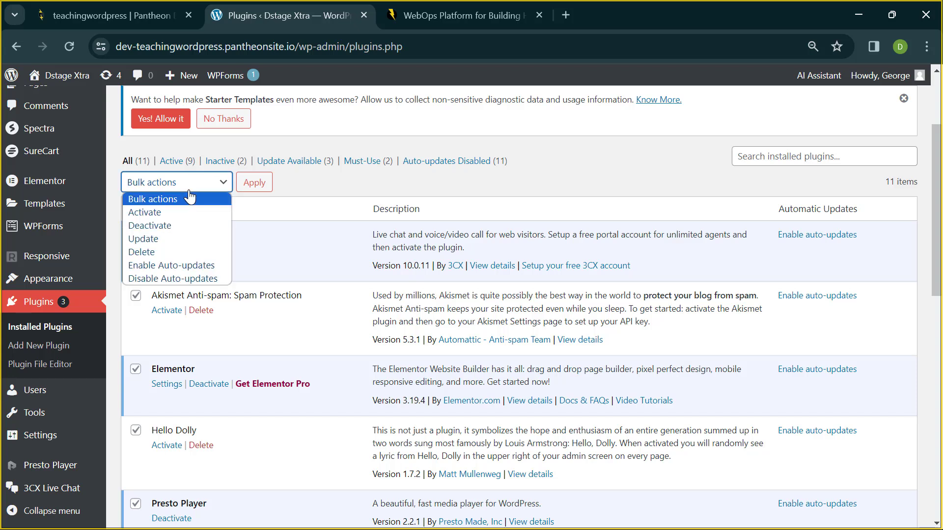
click(199, 226)
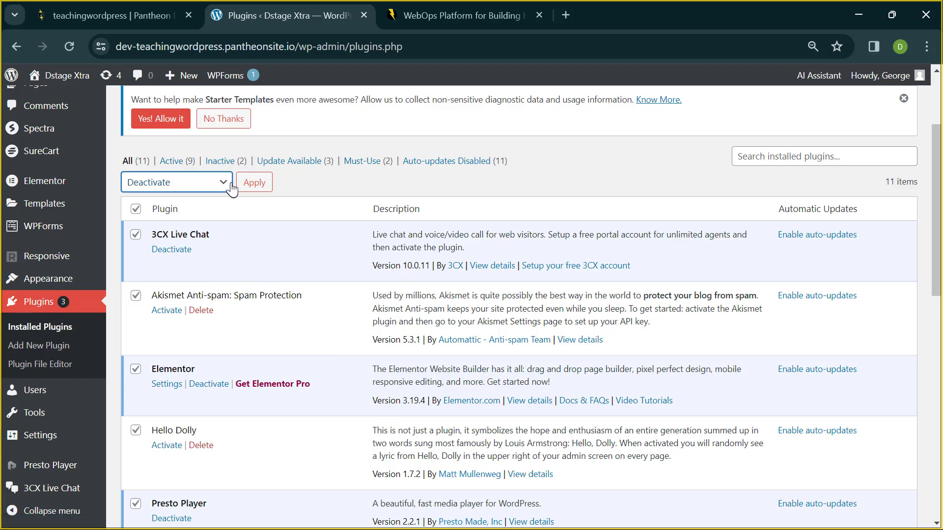
click(258, 182)
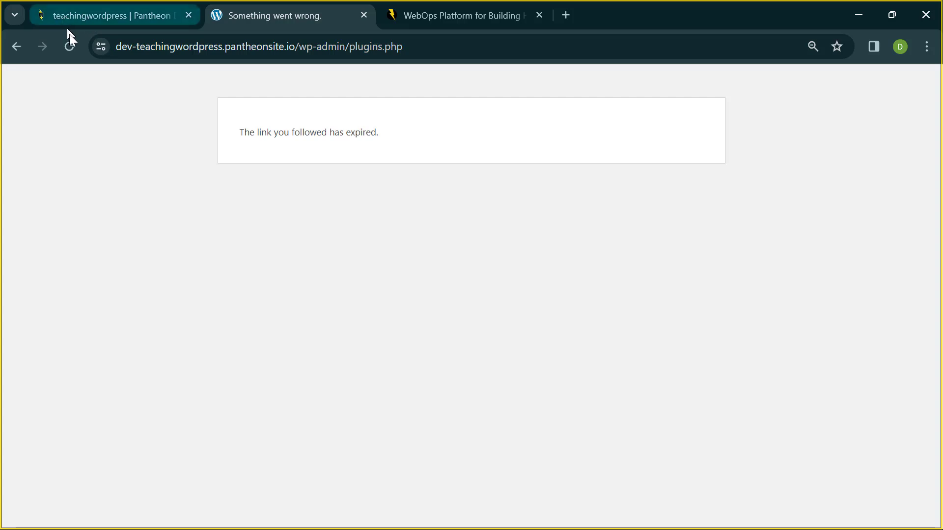
click(71, 48)
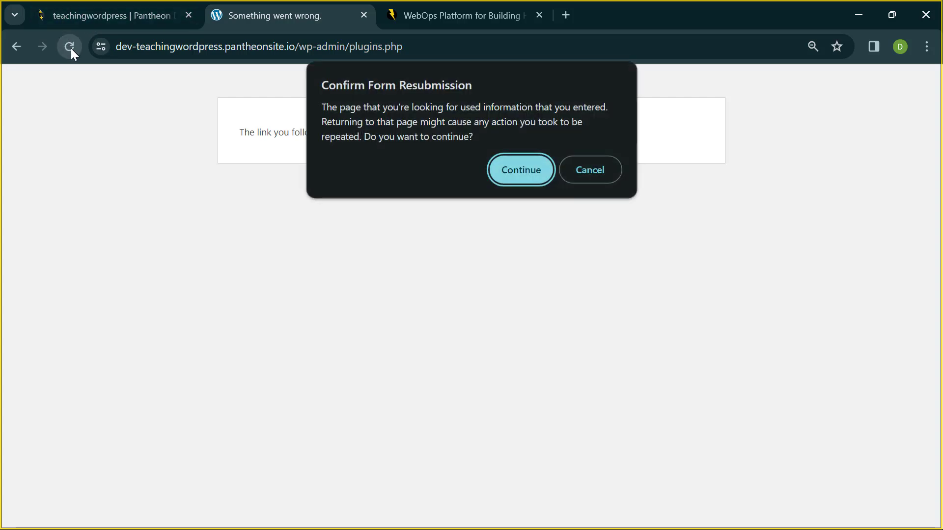
key(Return)
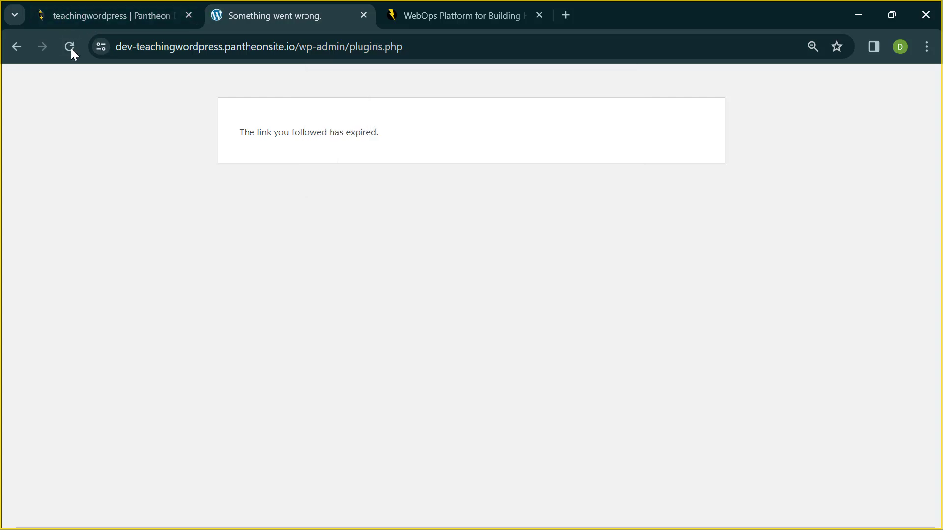
click(70, 48)
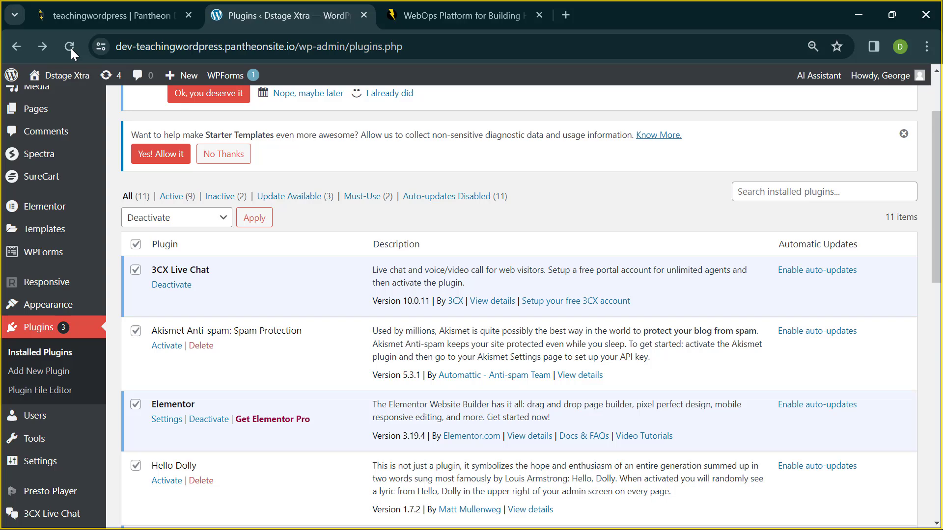
click(71, 48)
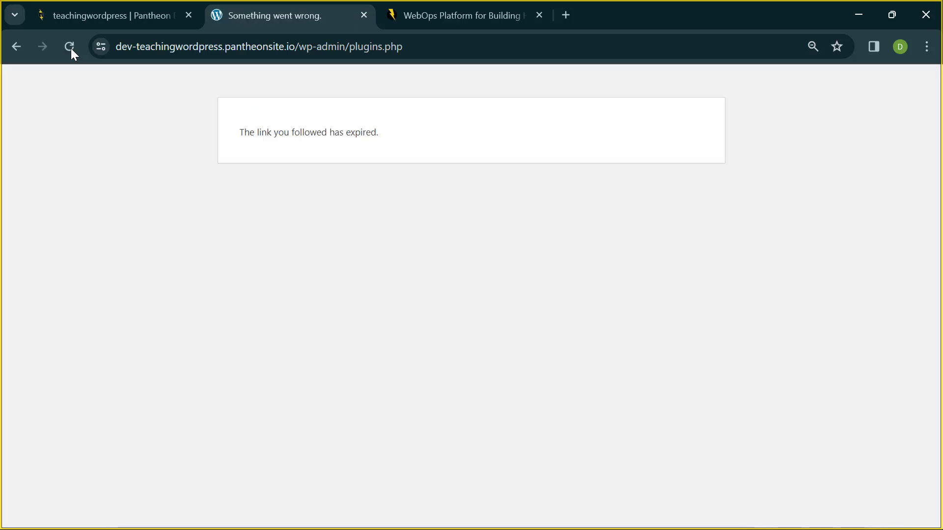
click(71, 49)
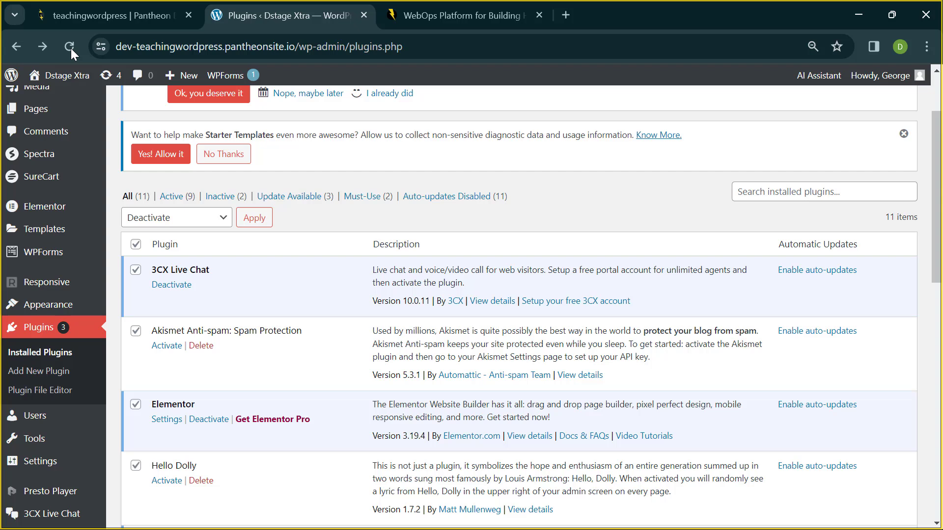
- Select all plugins and bulk-delete the inactive Akismet Anti-spam and Hello Dolly, confirming the prompt
click(135, 270)
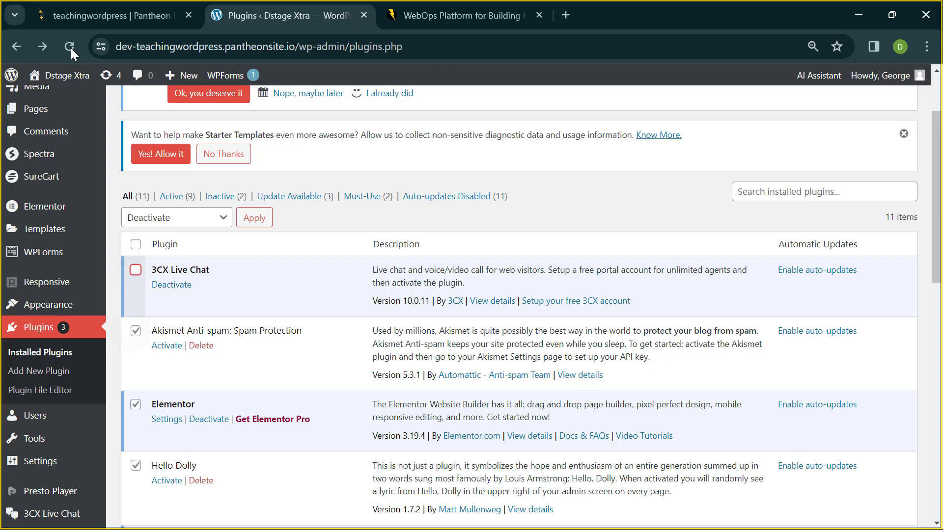
click(135, 331)
click(176, 217)
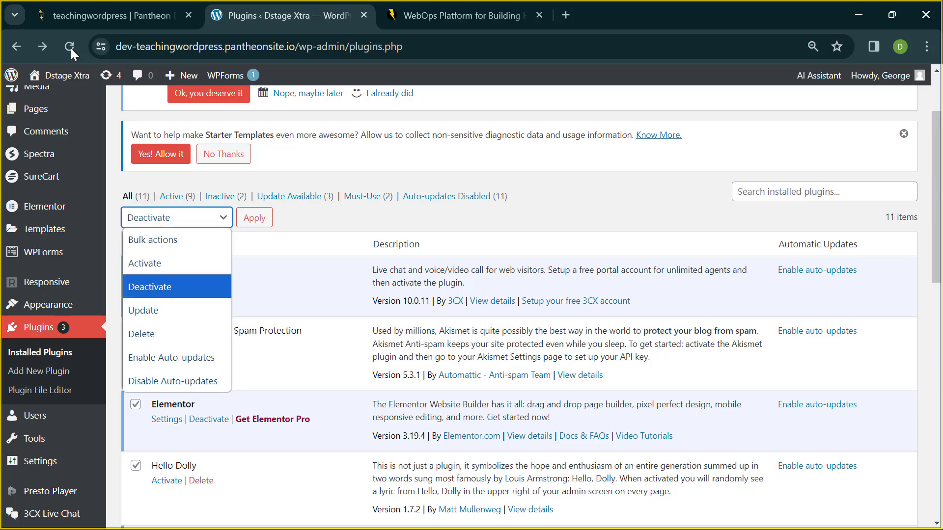
click(267, 245)
click(136, 244)
click(176, 218)
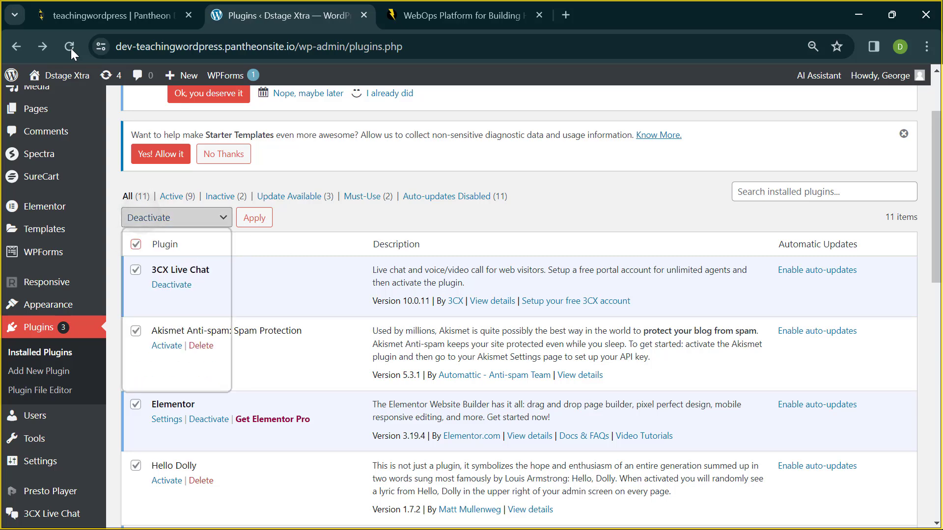
click(141, 334)
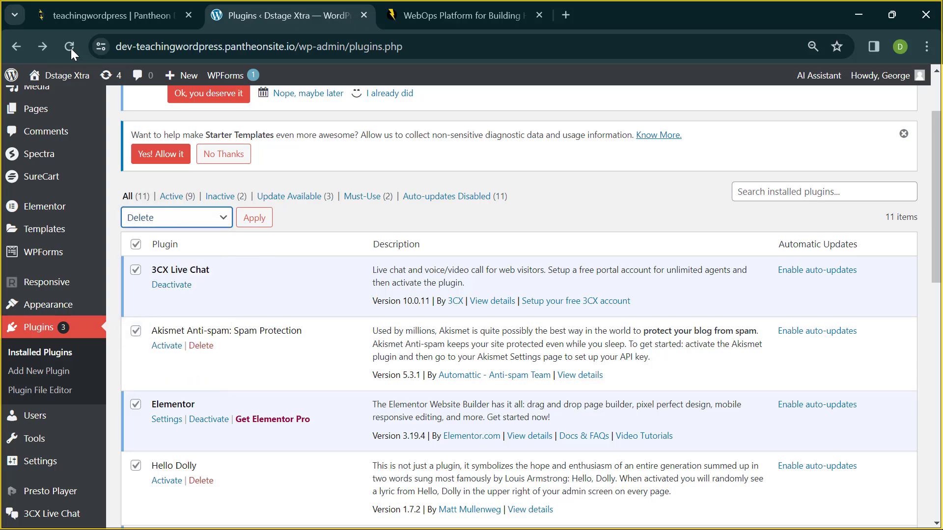
click(254, 218)
click(537, 155)
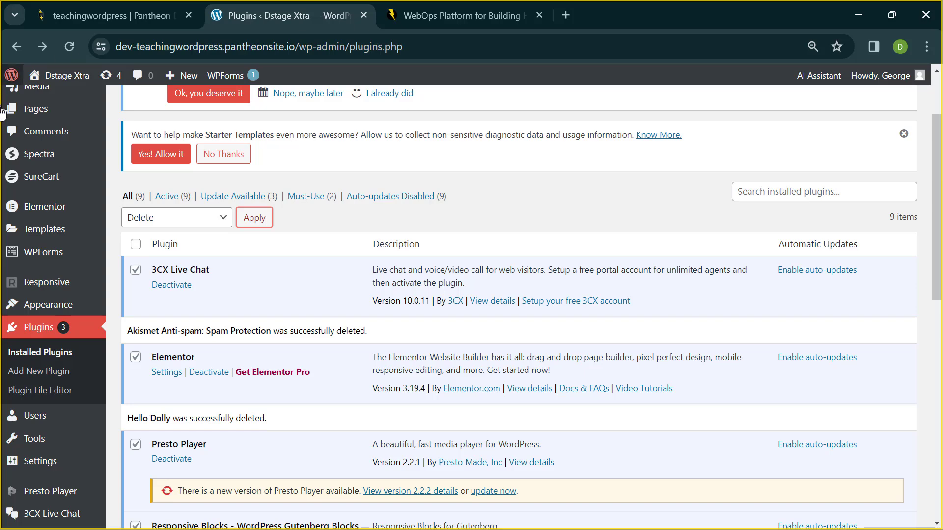
- Deactivate Presto Player, 3CX Live Chat, Responsive Blocks and Responsive Starter Templates
scroll(259, 296, down, 3)
scroll(202, 283, up, 1)
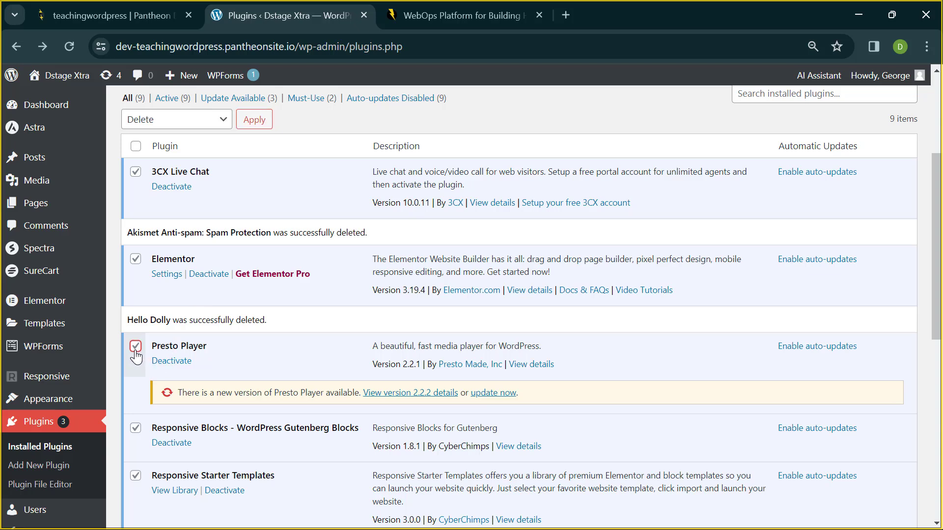
click(136, 347)
click(169, 358)
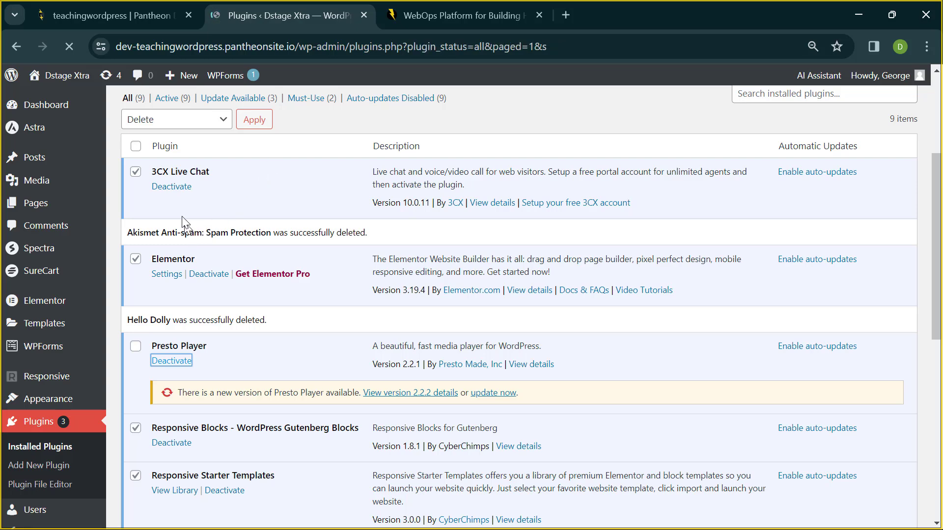
scroll(194, 354, down, 1)
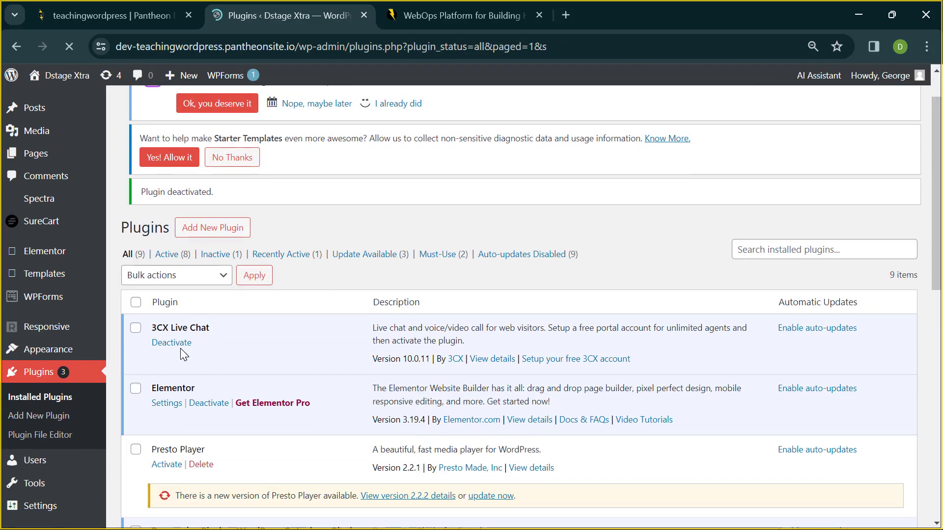
click(178, 343)
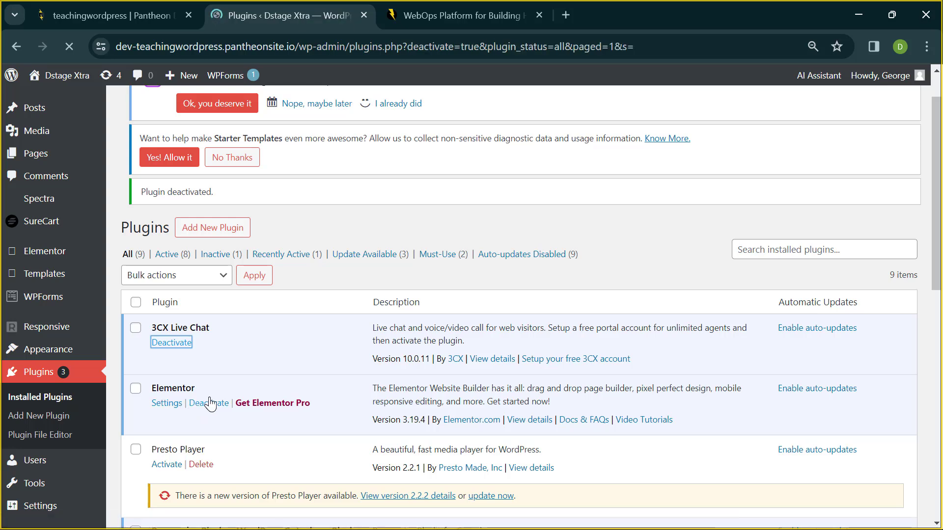
scroll(210, 334, down, 5)
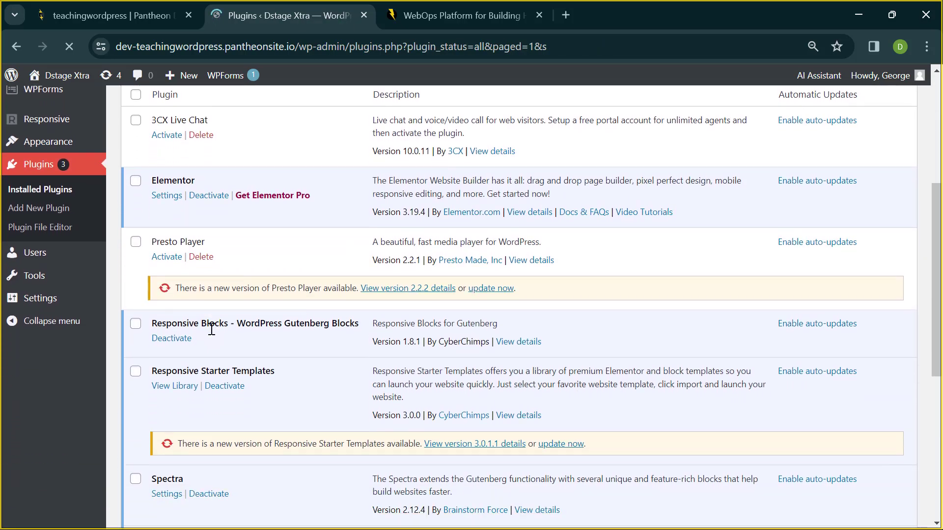
click(173, 340)
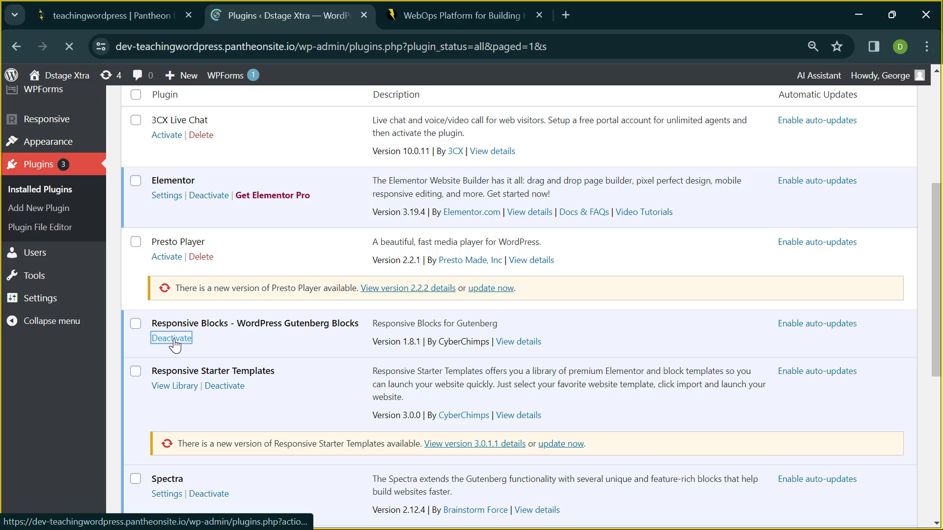
click(225, 388)
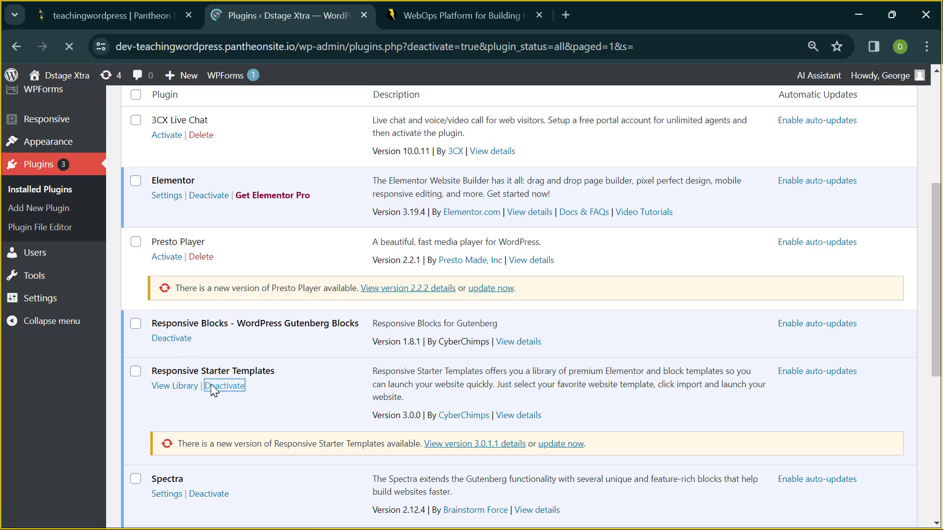
- Deactivate WPForms Lite, SureCart and Starter Templates, leaving Elementor and Spectra active
scroll(218, 470, down, 10)
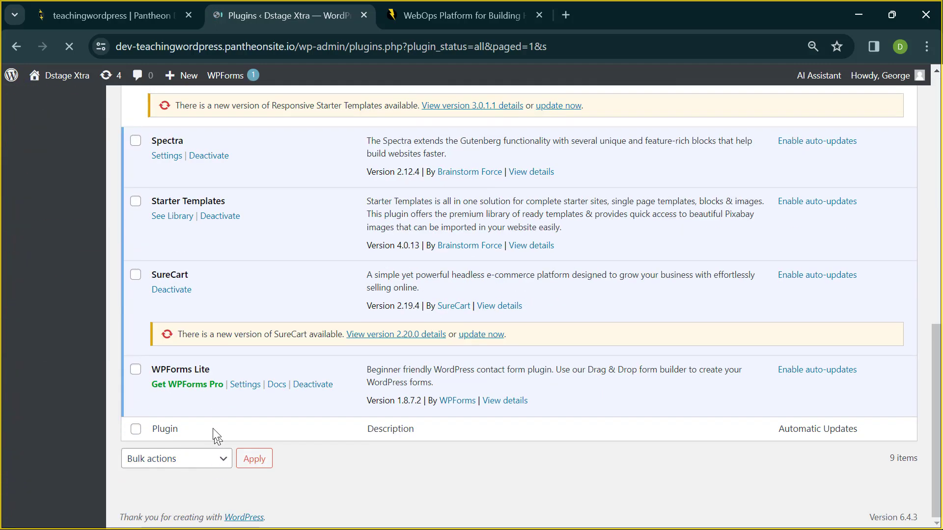
click(296, 387)
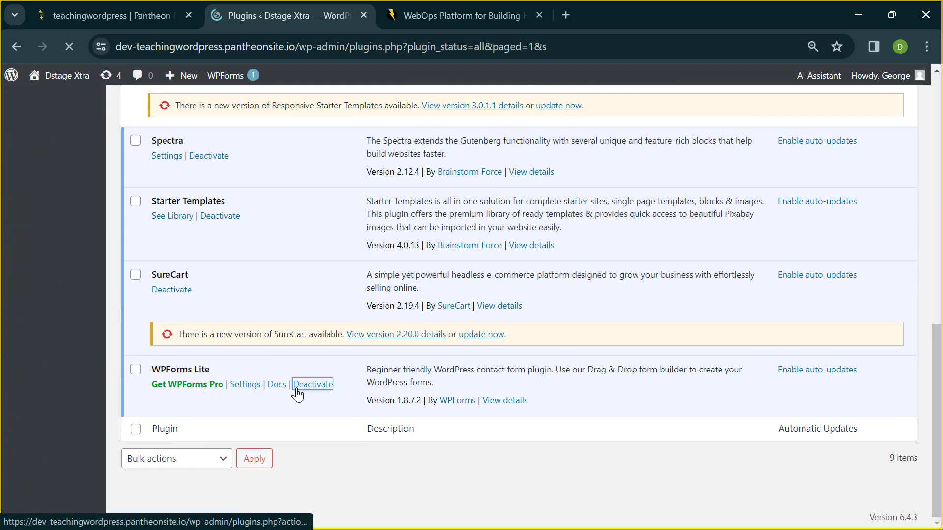
click(176, 292)
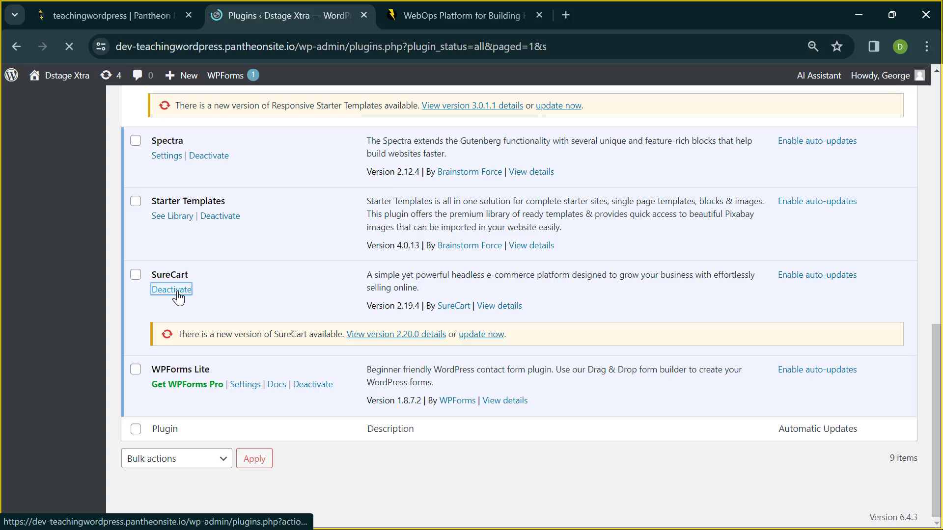
click(223, 220)
scroll(268, 188, up, 7)
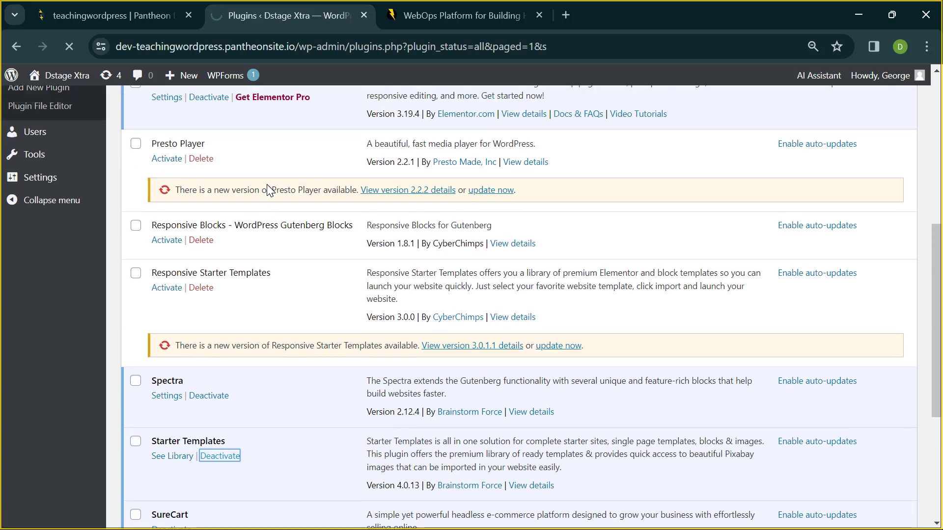
scroll(268, 188, up, 2)
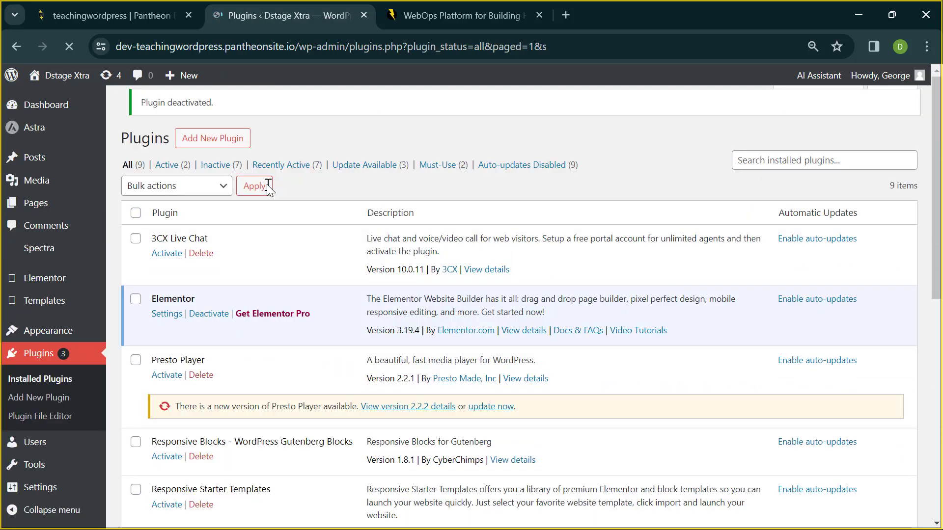
scroll(268, 189, down, 4)
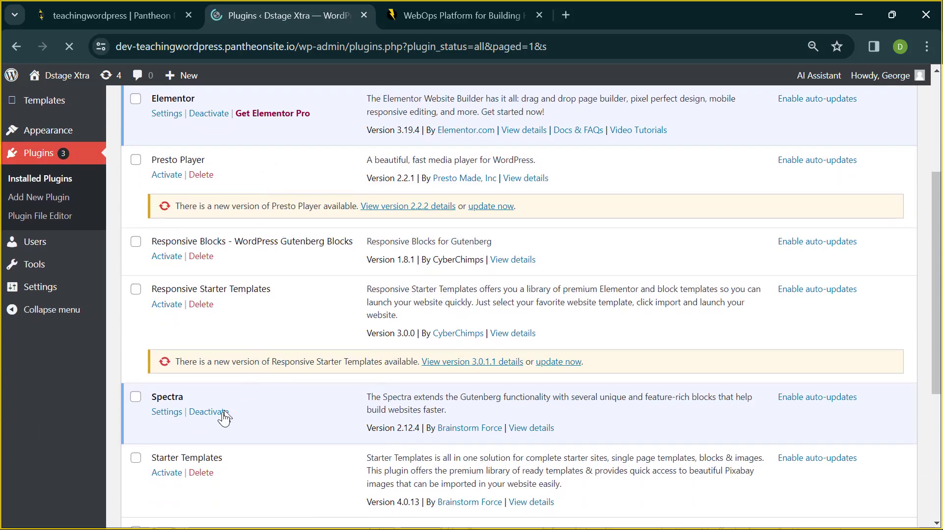
scroll(274, 341, up, 3)
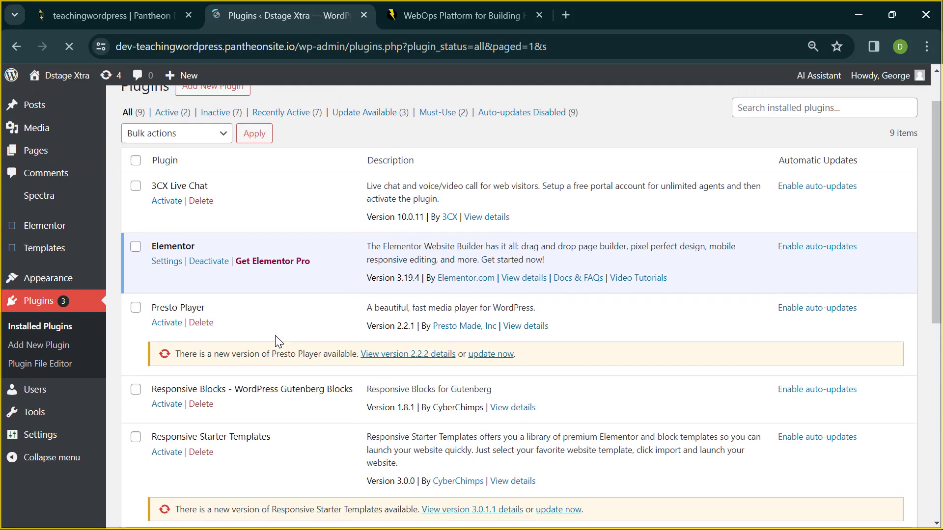
scroll(279, 341, up, 1)
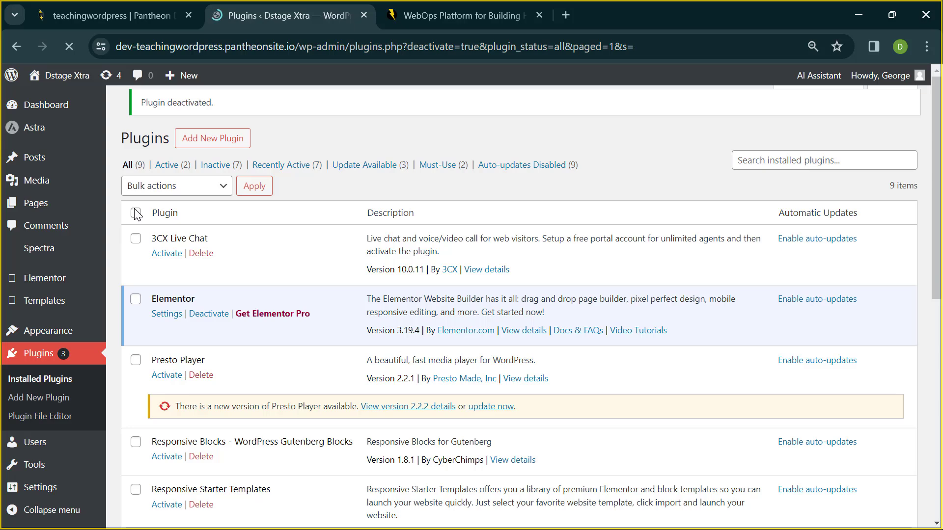
- Bulk-delete the eight inactive plugins, Spectra included, and reload the Plugins page
click(168, 190)
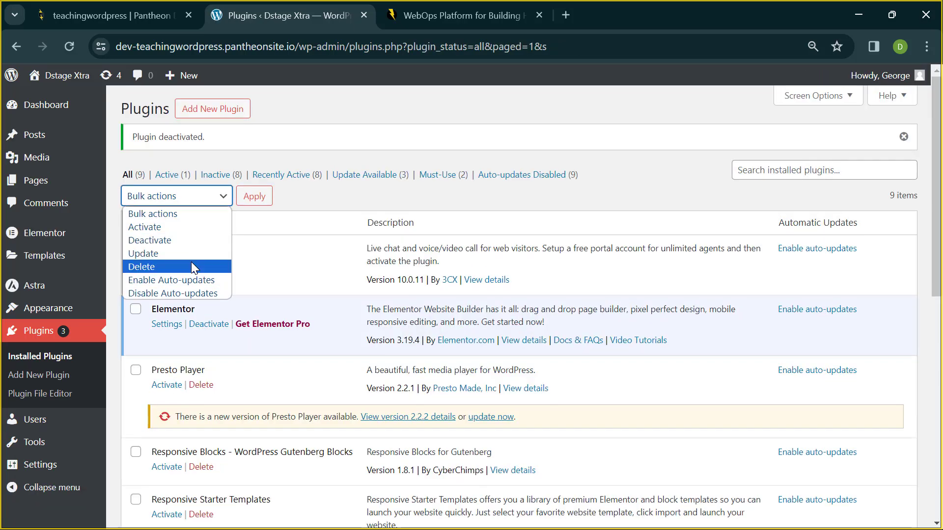
click(192, 266)
click(135, 224)
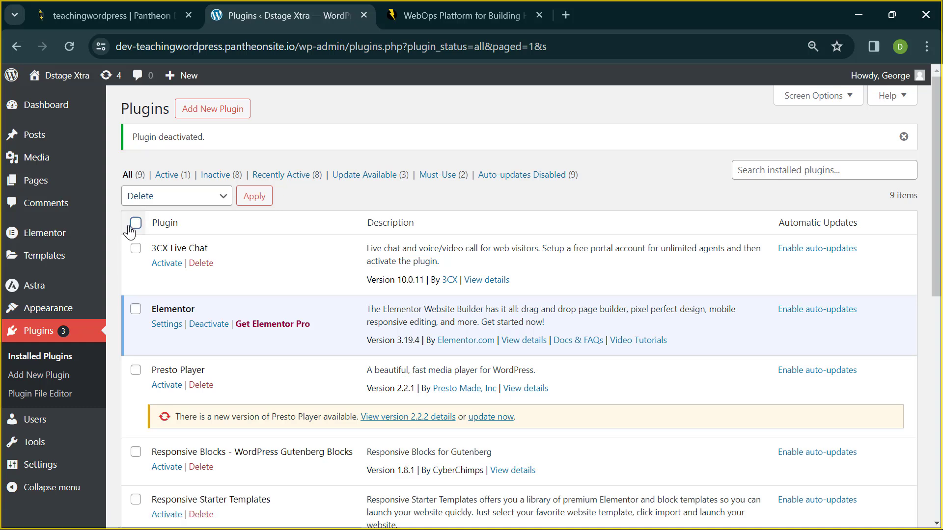
click(254, 197)
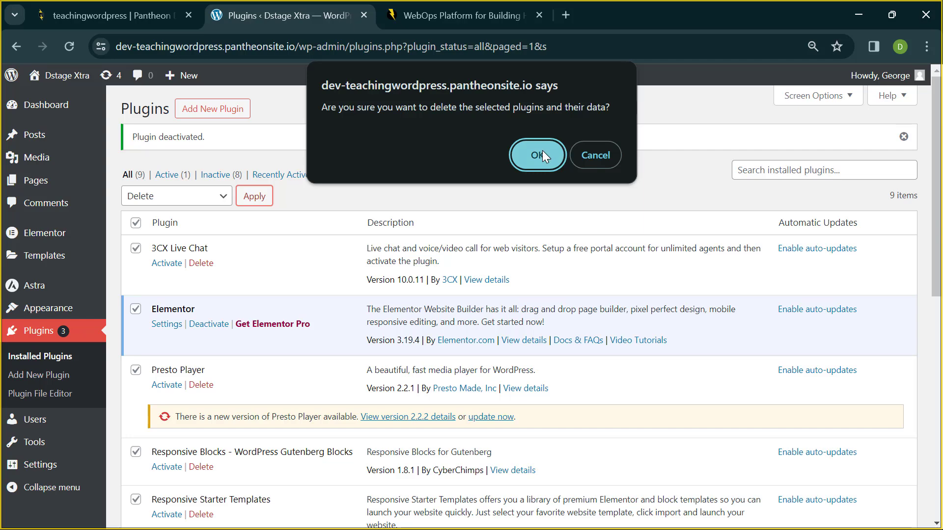
click(542, 151)
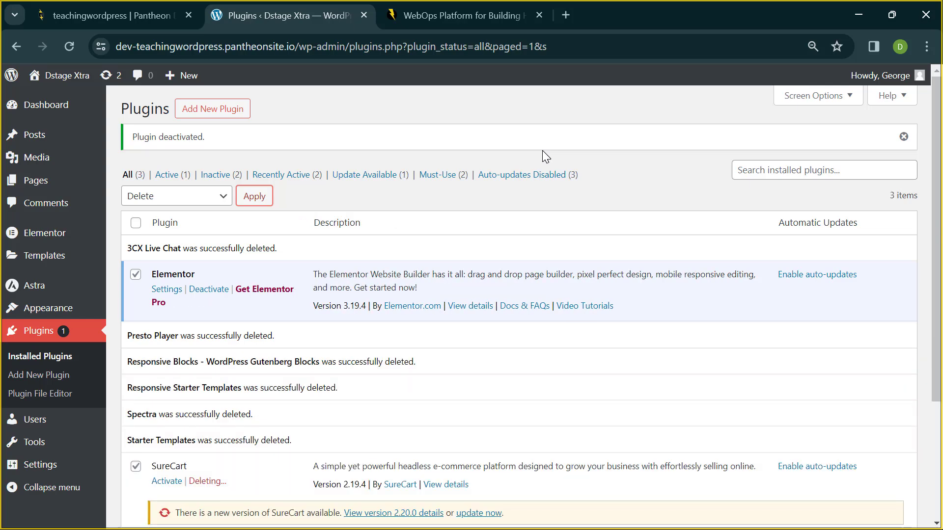
scroll(599, 120, down, 3)
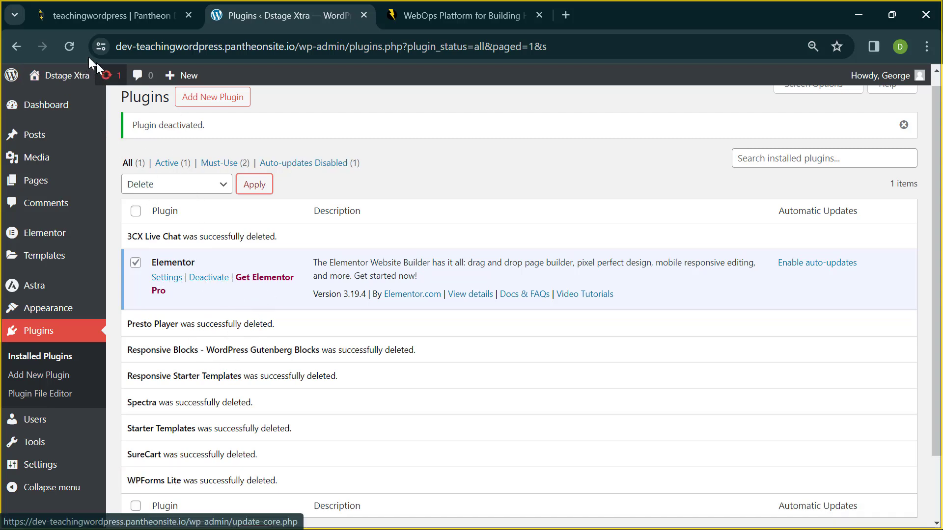
click(72, 44)
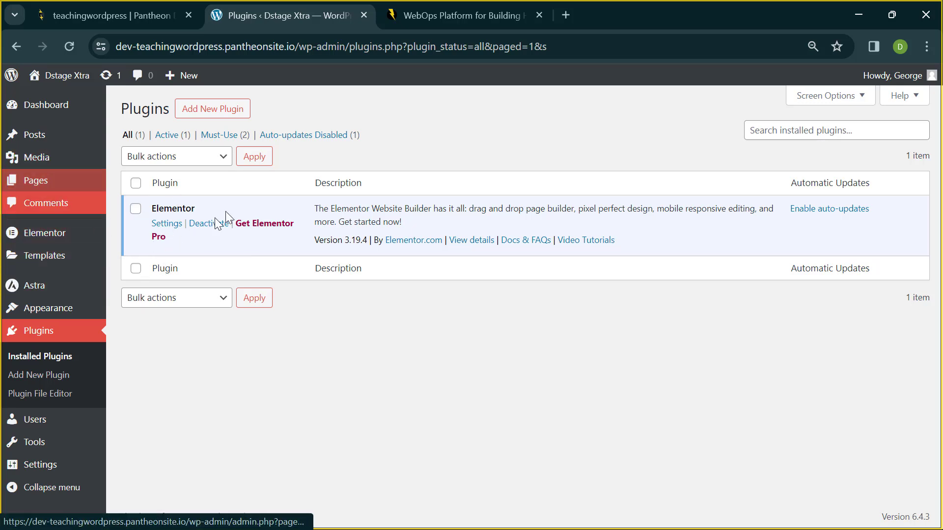
- Select all 13 pages under All Pages and bulk-move them to the Trash
click(58, 187)
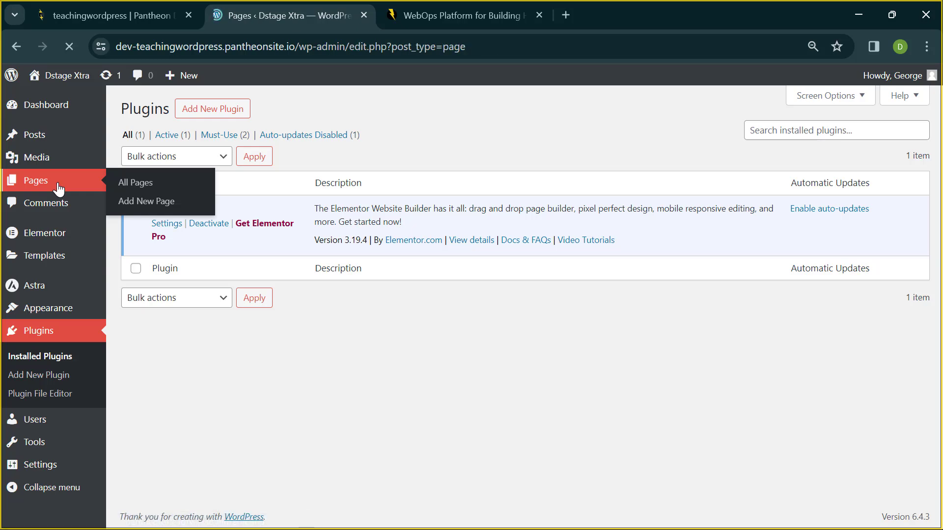
scroll(130, 274, down, 7)
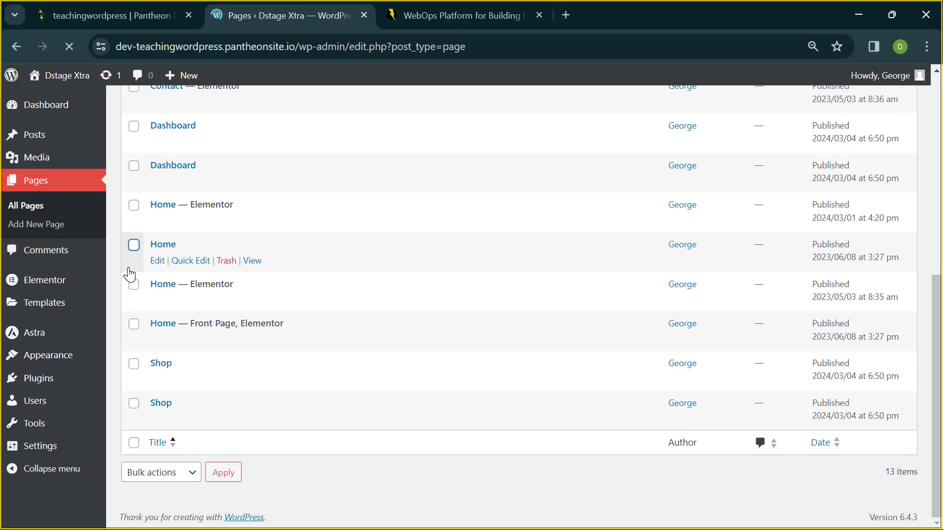
scroll(129, 270, up, 7)
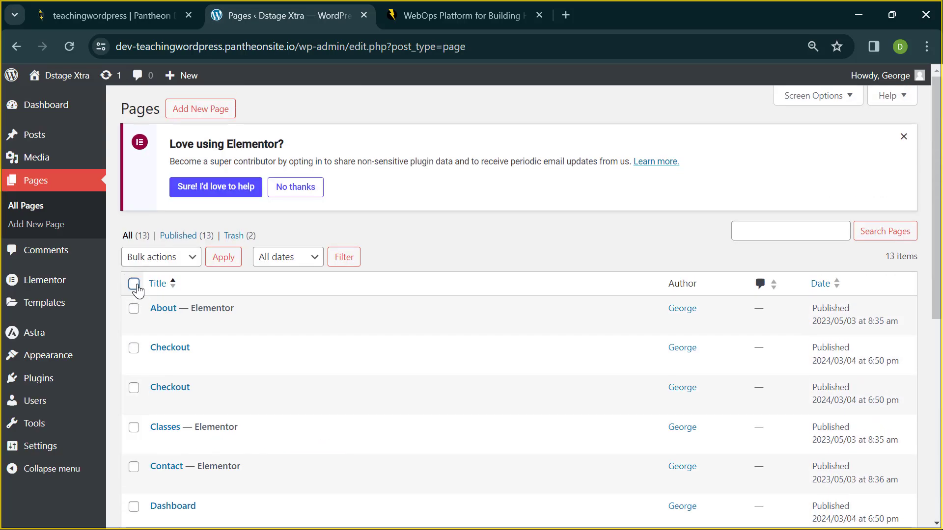
click(134, 284)
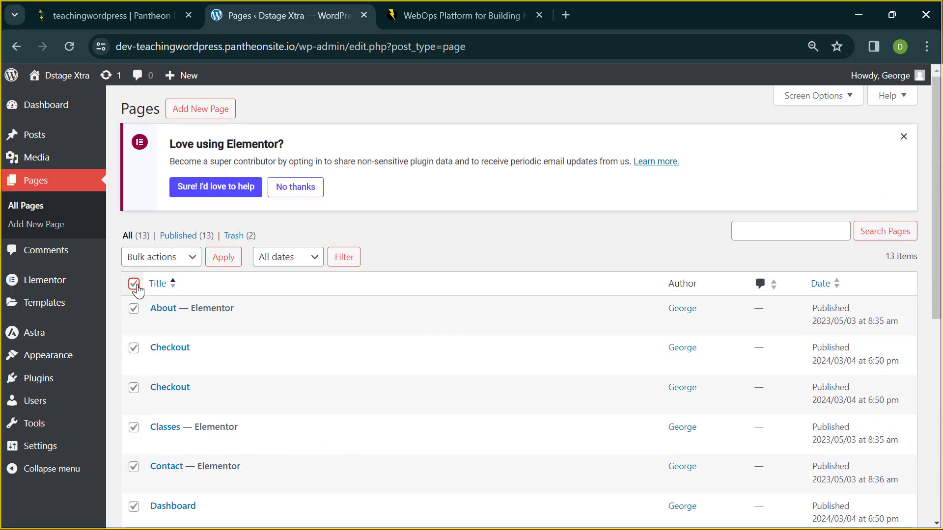
click(167, 263)
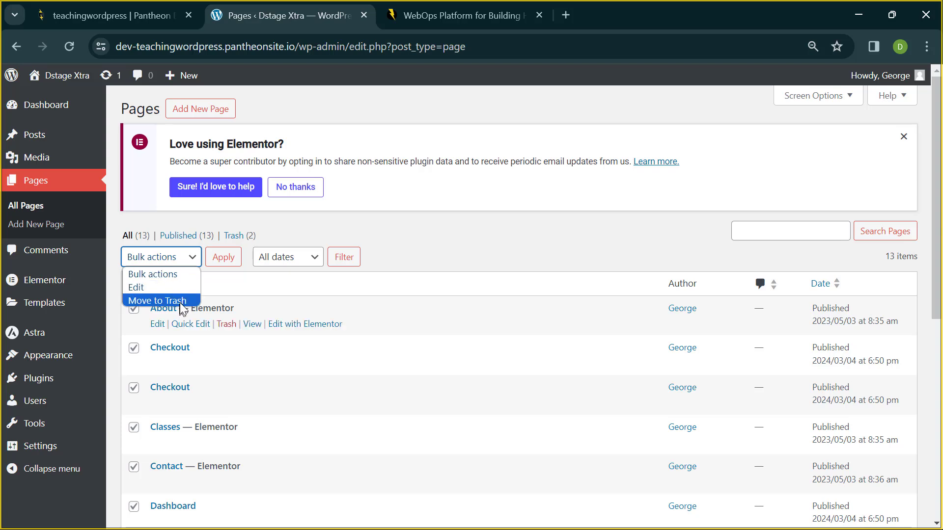
click(162, 300)
click(214, 264)
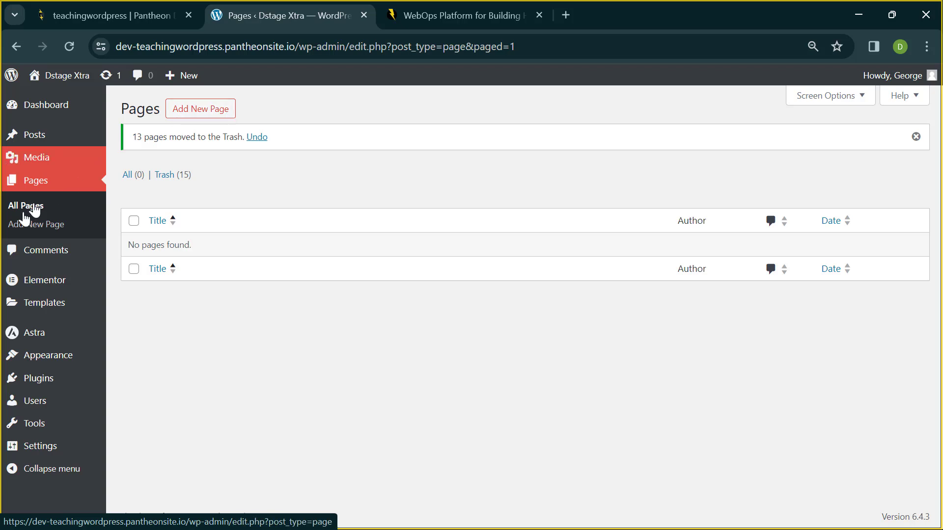
- Add a new page titled 'Home' and publish it through the pre-publish panel
mouse_move(189, 75)
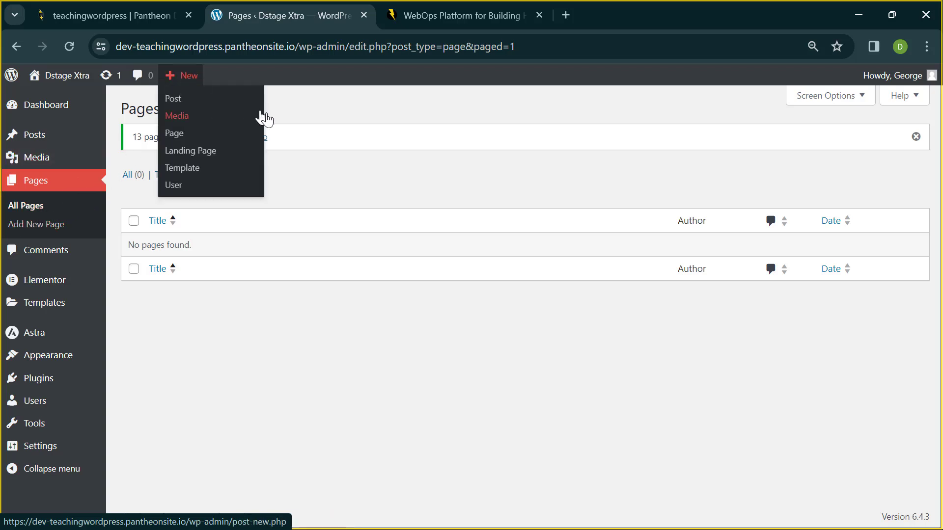
click(211, 118)
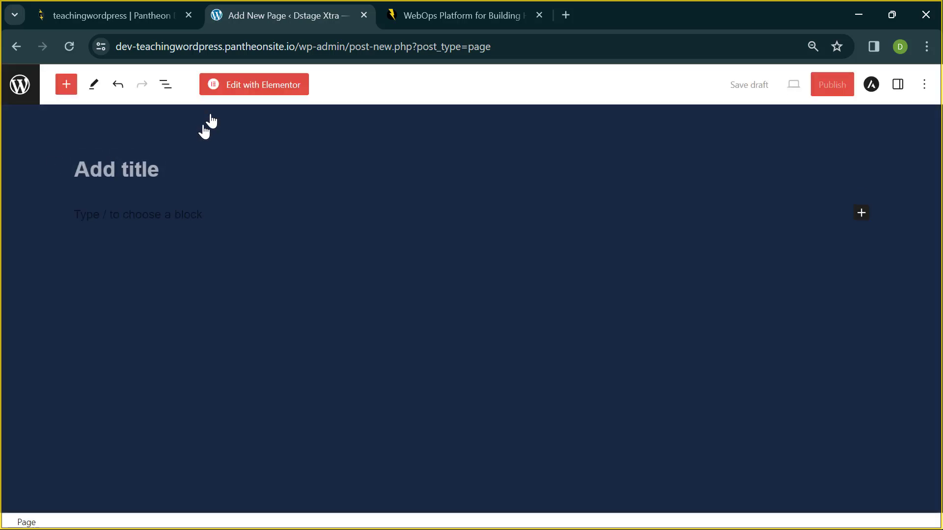
click(93, 169)
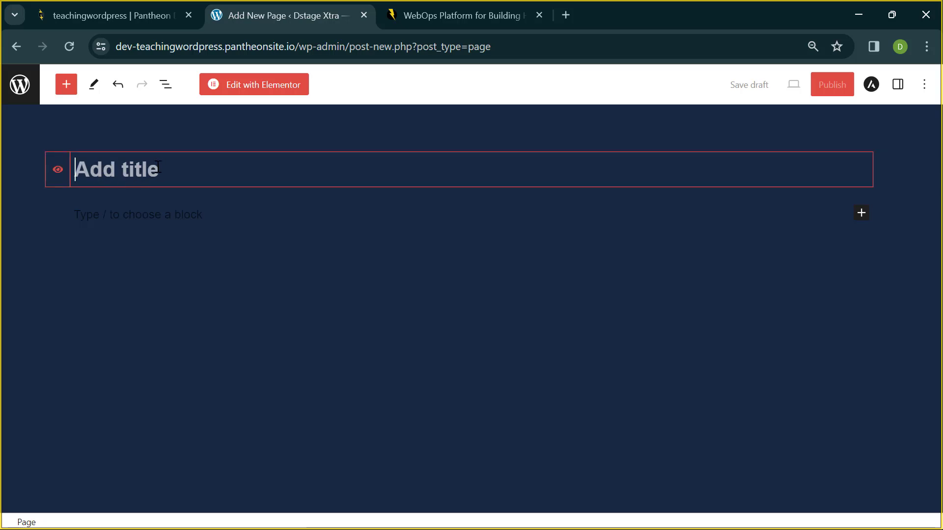
text(Home)
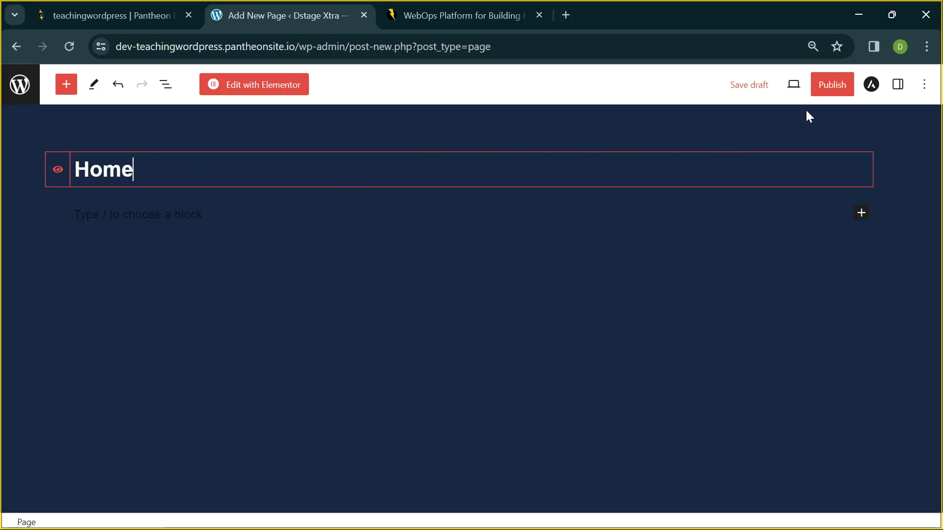
click(839, 96)
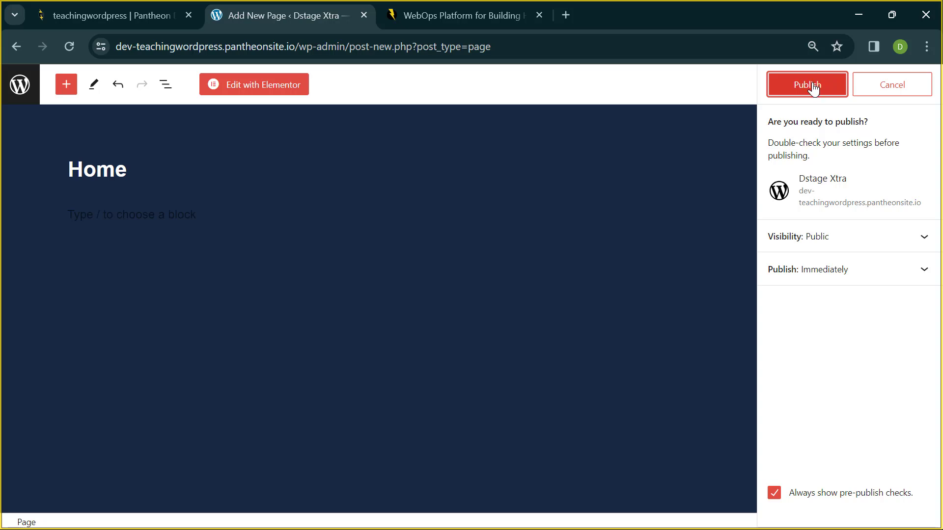
click(813, 88)
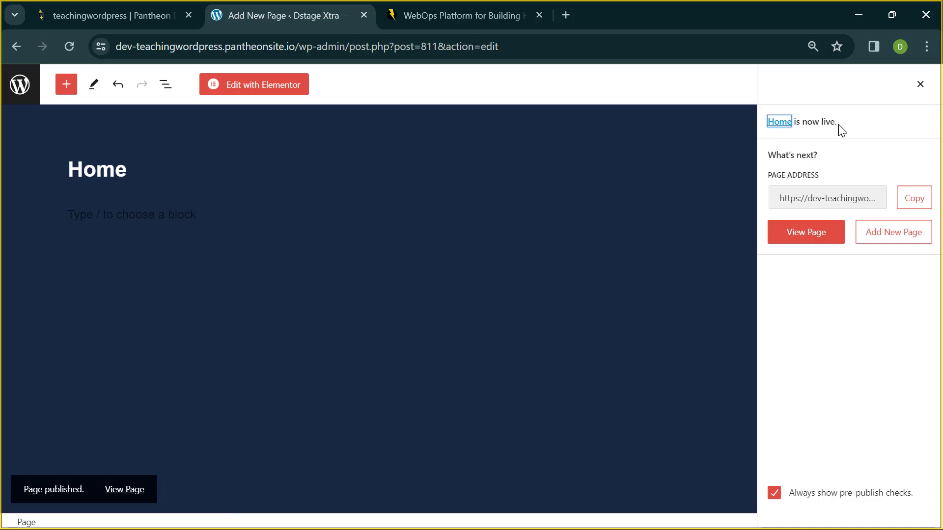
mouse_move(858, 124)
mouse_down()
mouse_move(794, 141)
mouse_move(826, 129)
mouse_move(764, 131)
mouse_move(855, 132)
mouse_up()
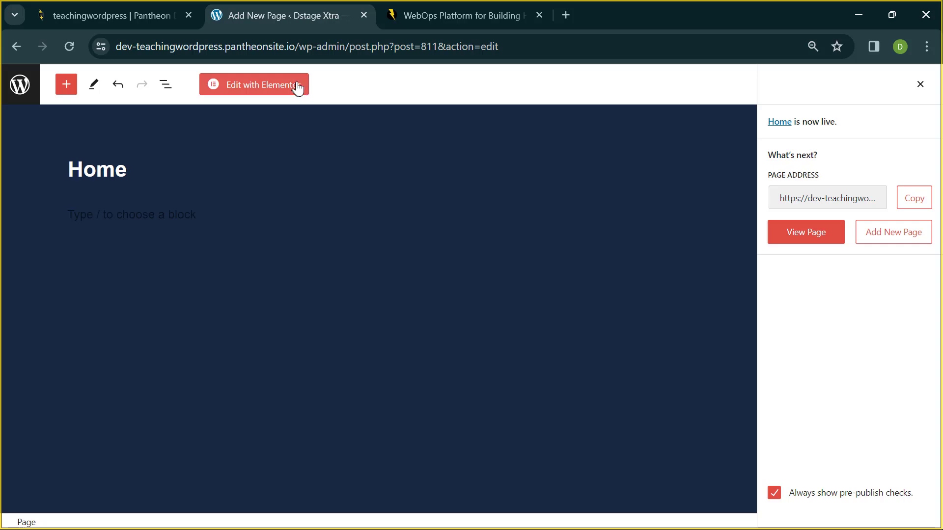
- Open the Home page in Elementor's editor, then minimise Chrome to show the Teams meeting
click(256, 88)
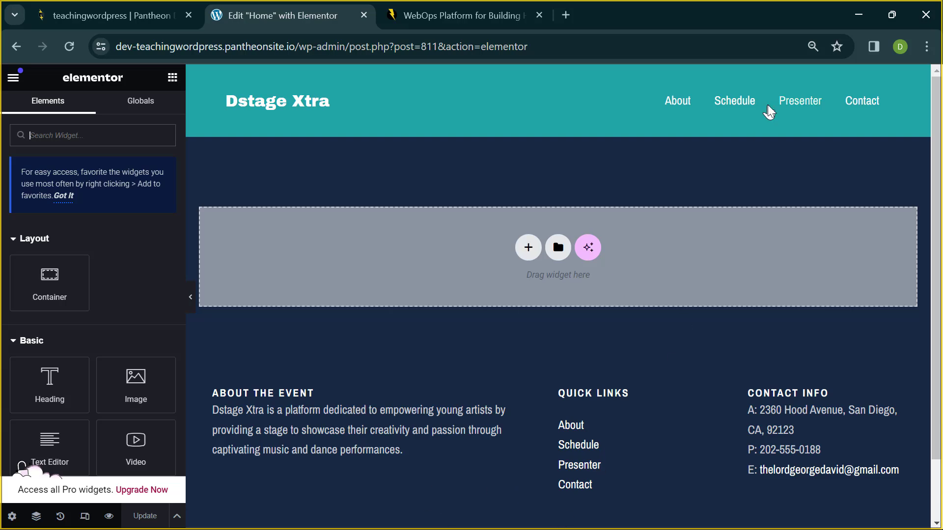
click(858, 15)
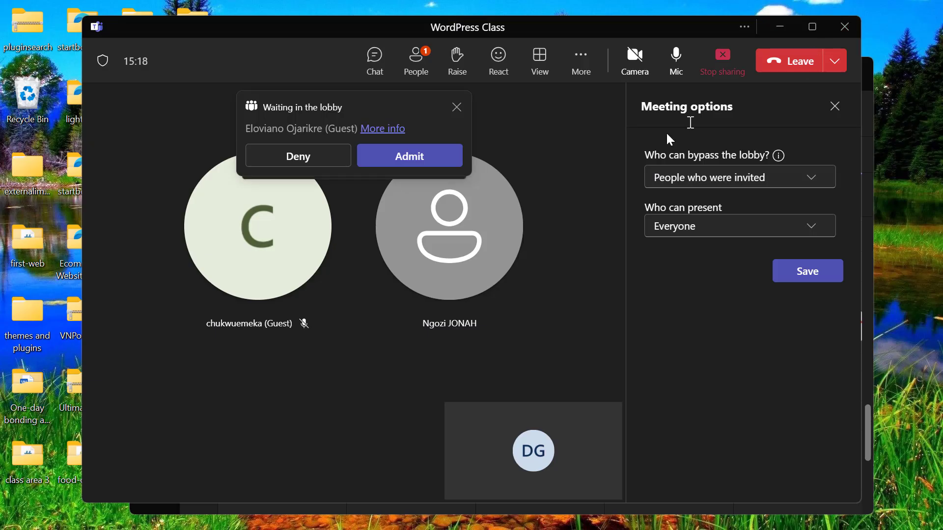
- Admit the waiting guest from the Teams lobby and switch back to the Elementor editor
click(422, 154)
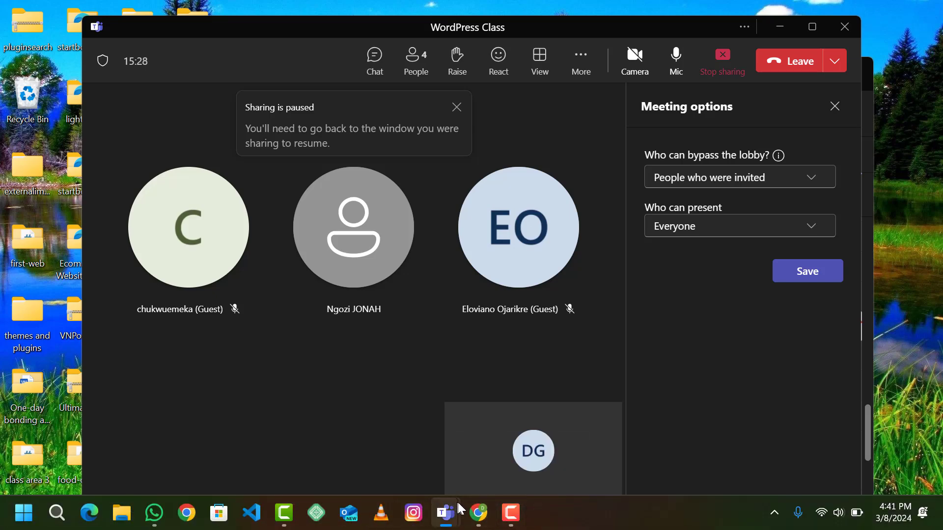
click(474, 450)
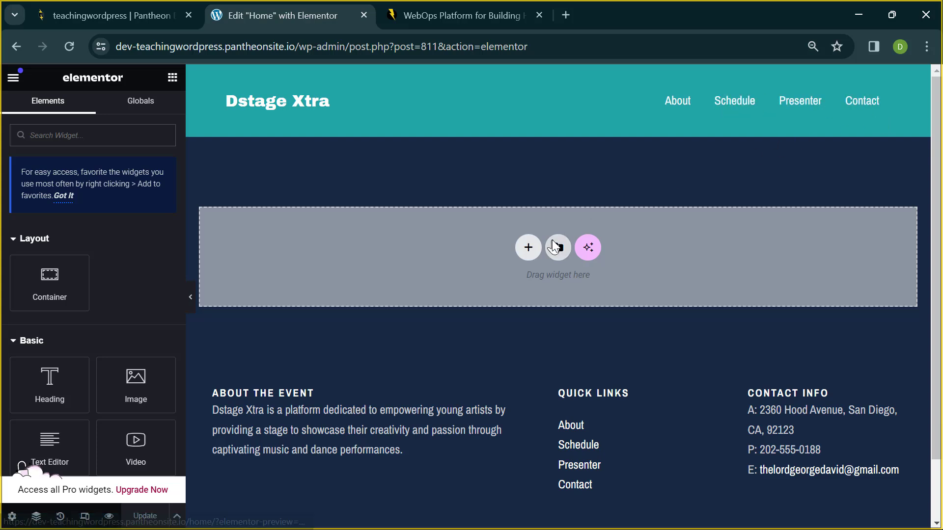
scroll(552, 242, down, 1)
scroll(553, 242, up, 1)
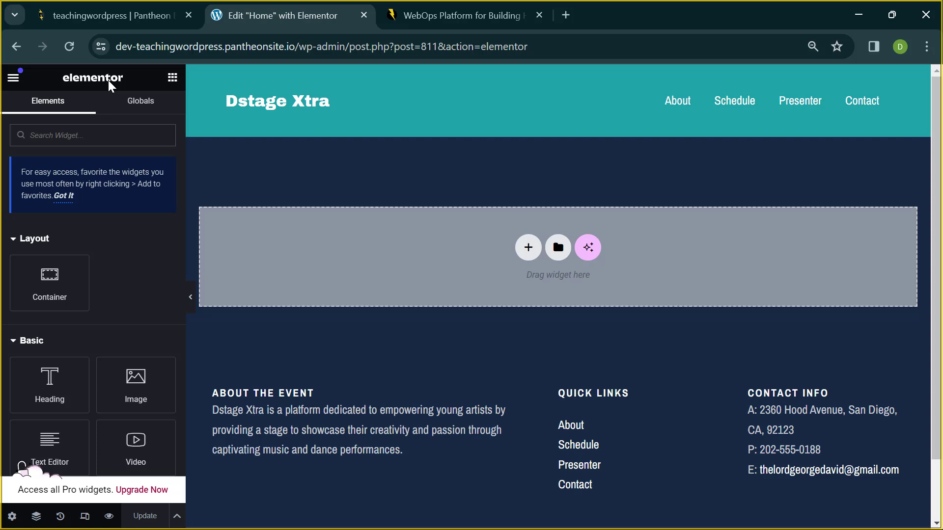
scroll(81, 259, down, 5)
scroll(81, 259, down, 7)
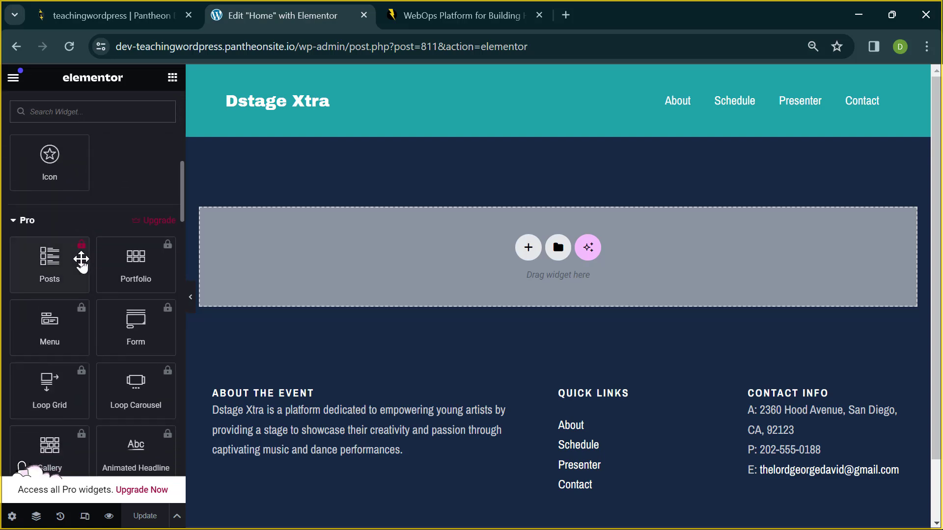
scroll(81, 259, up, 4)
scroll(81, 260, down, 8)
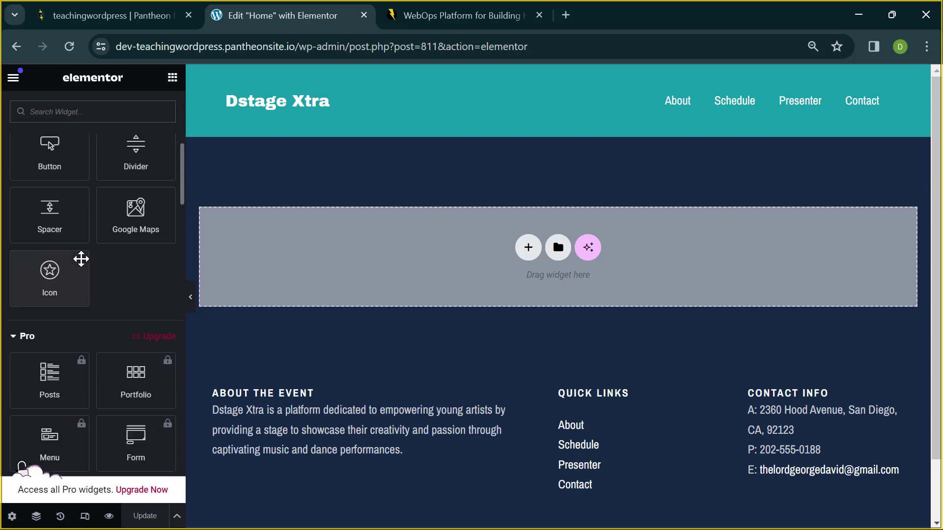
scroll(81, 260, down, 10)
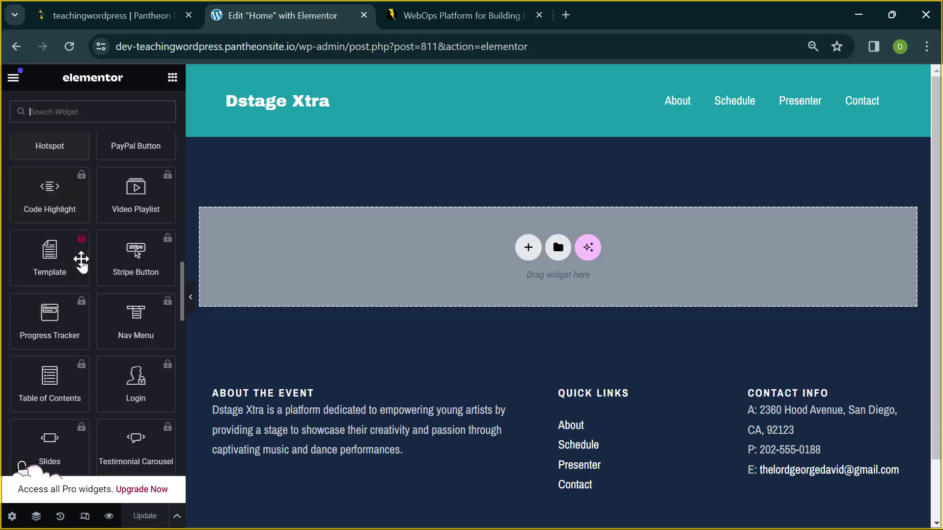
scroll(81, 260, up, 11)
scroll(81, 259, up, 10)
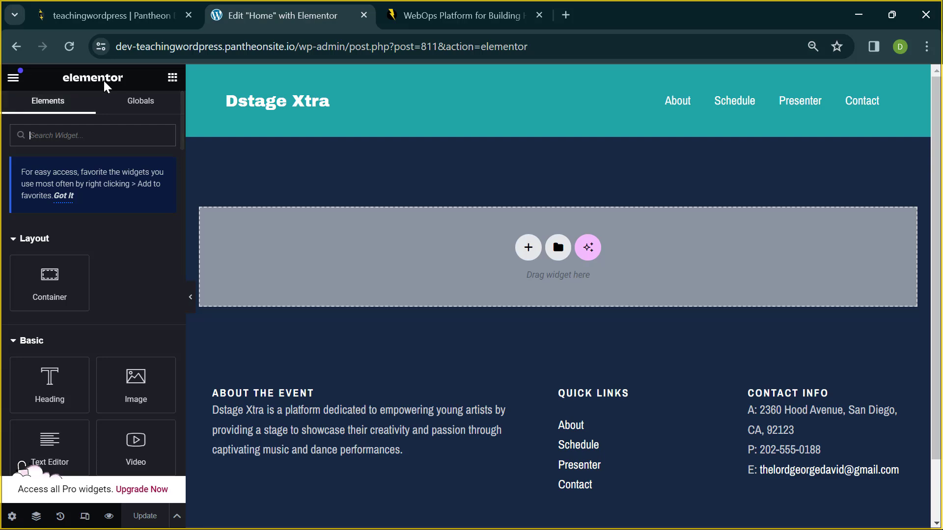
click(14, 78)
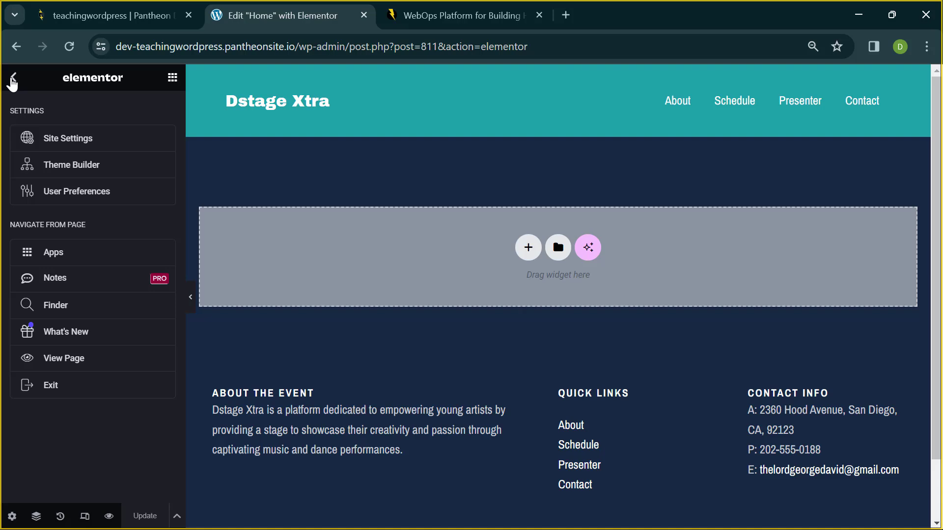
click(13, 78)
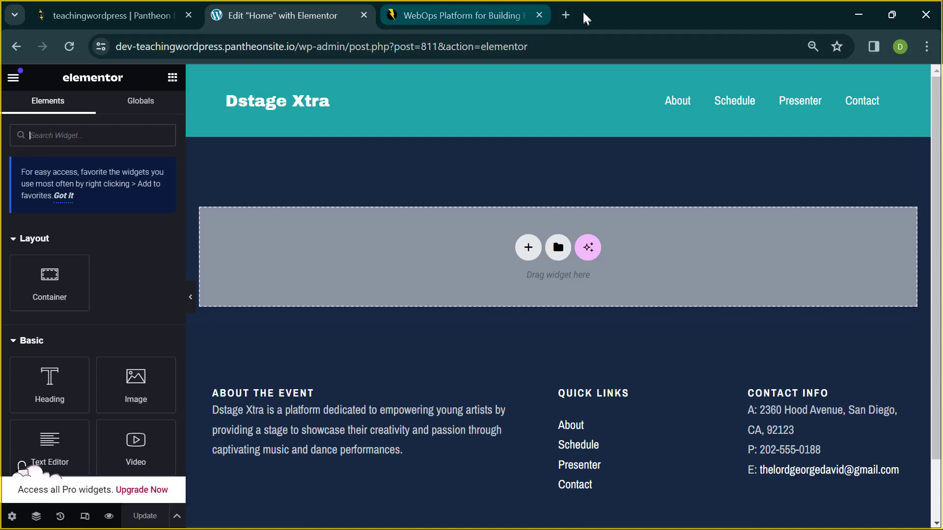
- In a new tab, search Google for 'ham burger icon', correcting the typo first
click(566, 15)
text(h)
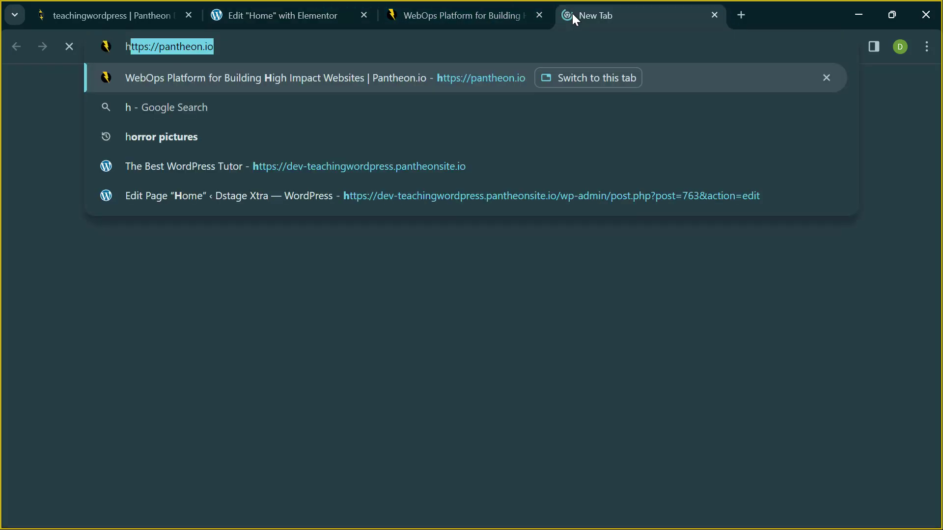
text(am)
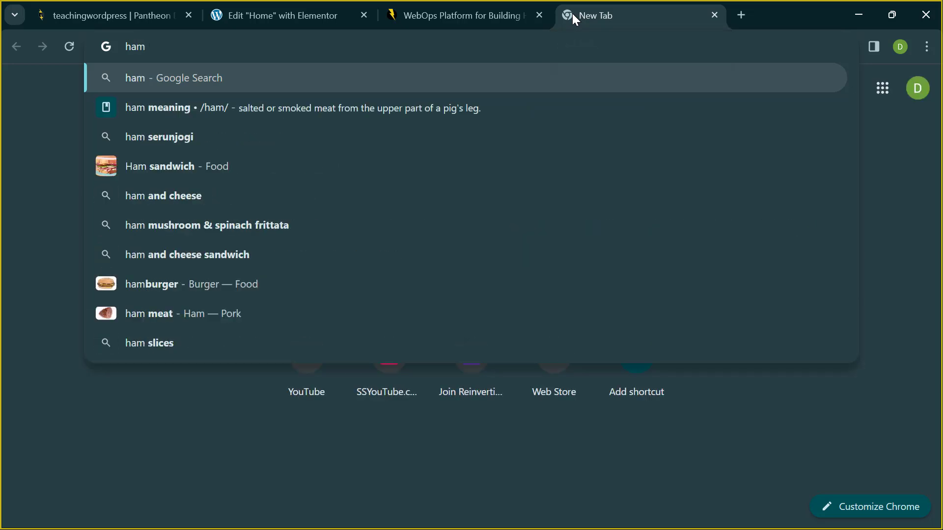
text( bu)
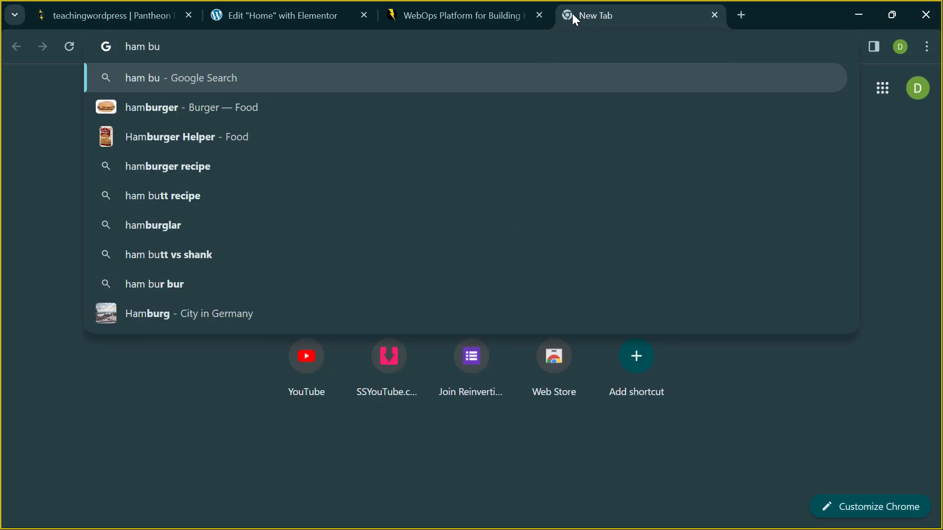
text(rber)
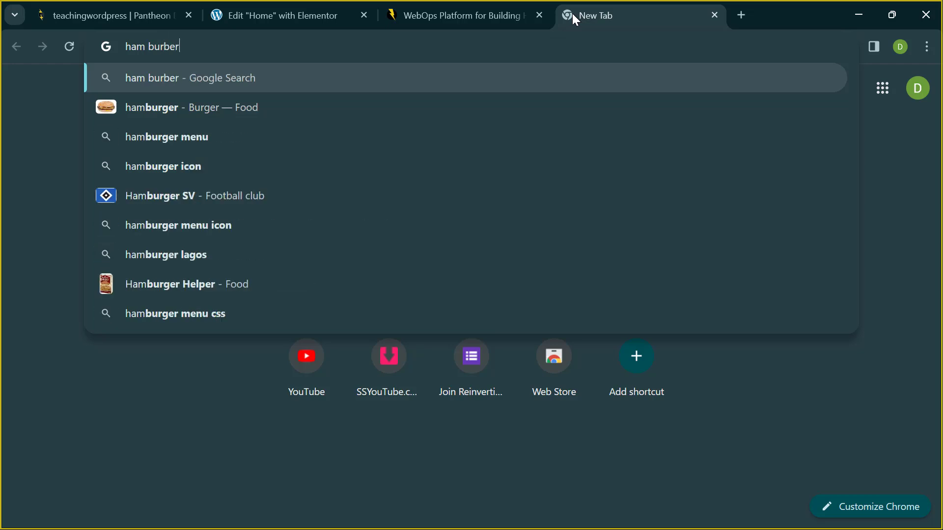
key(BackSpace)
key(BackSpace)
key(BackSpace)
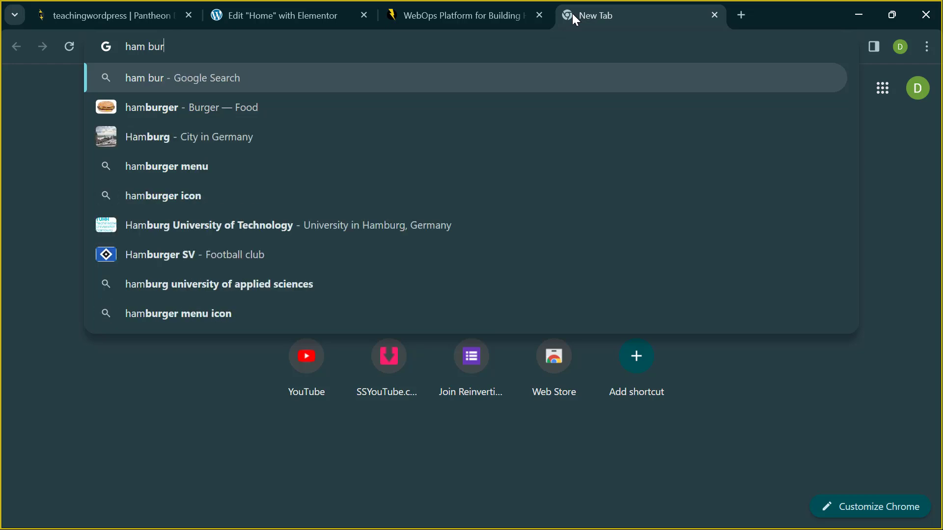
text(ger icon)
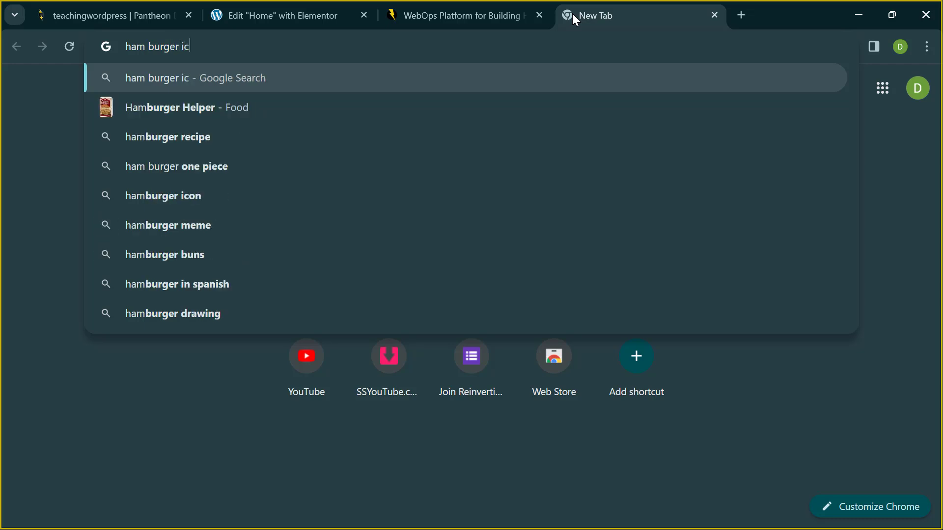
key(Return)
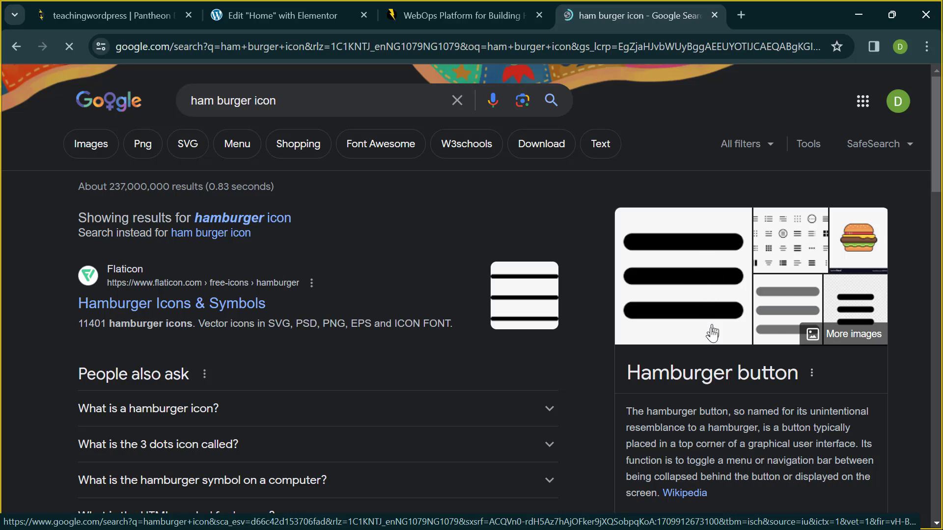
- Back in the Home page editor, look through the main menu and Globals, then return to the Elements list
click(261, 20)
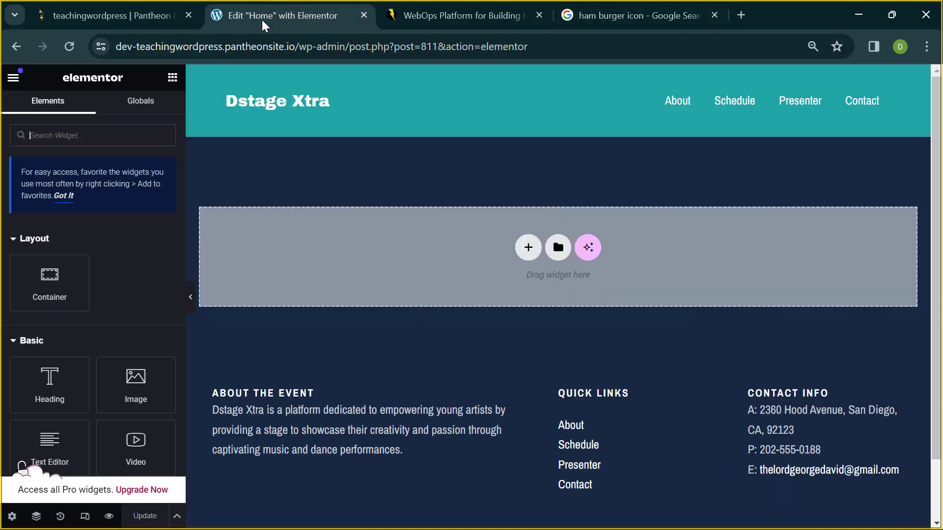
click(13, 78)
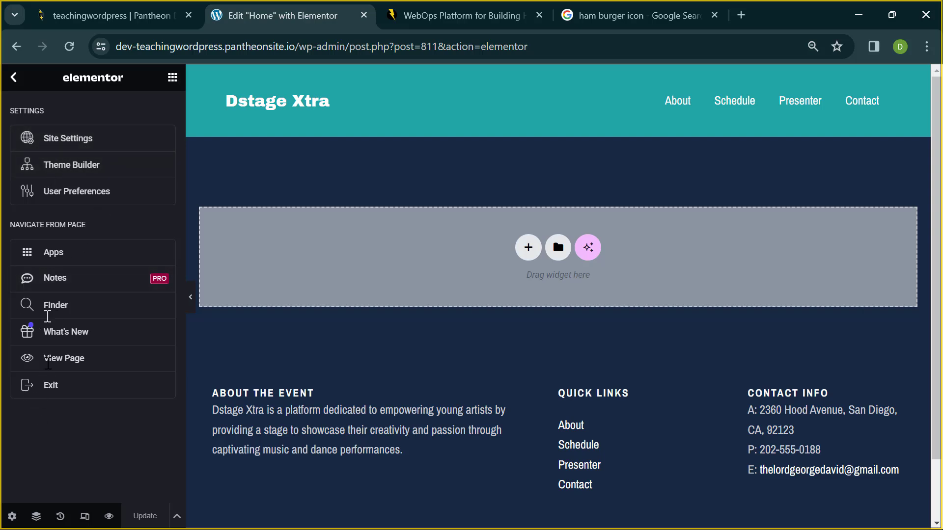
click(11, 78)
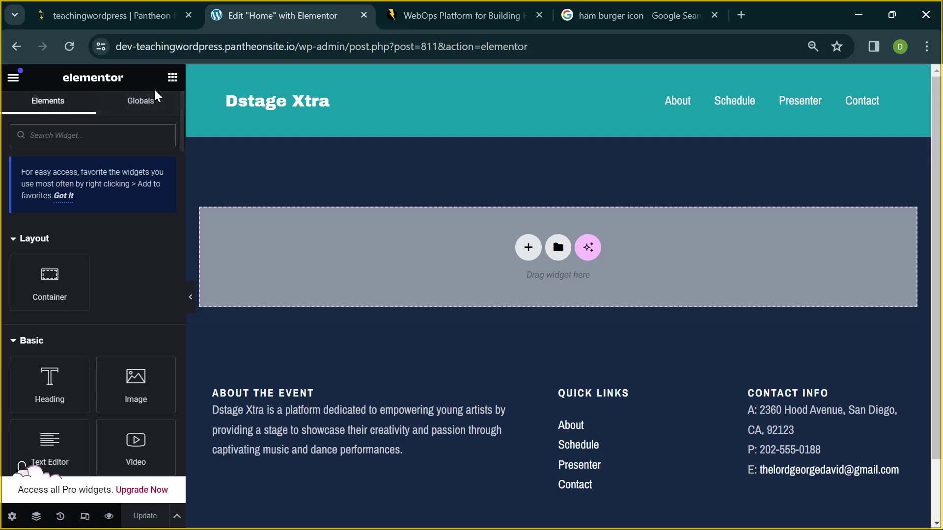
click(119, 137)
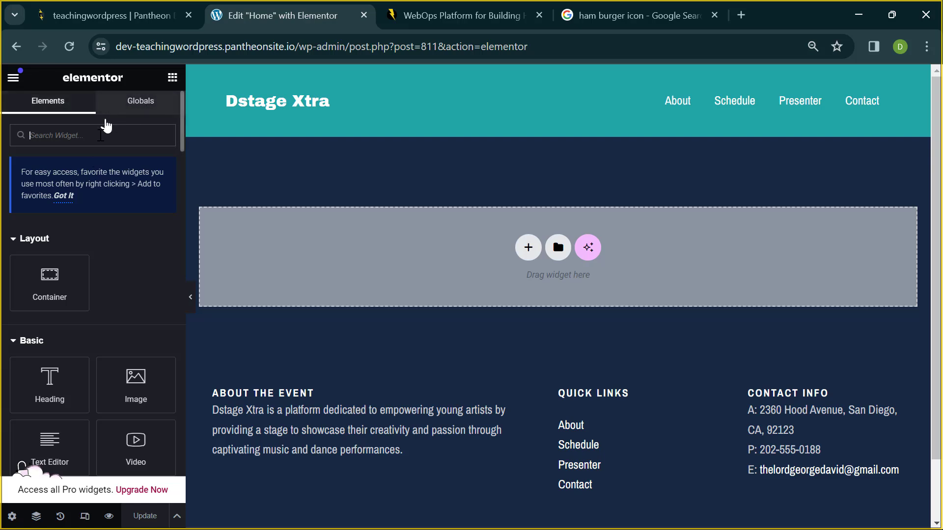
click(152, 102)
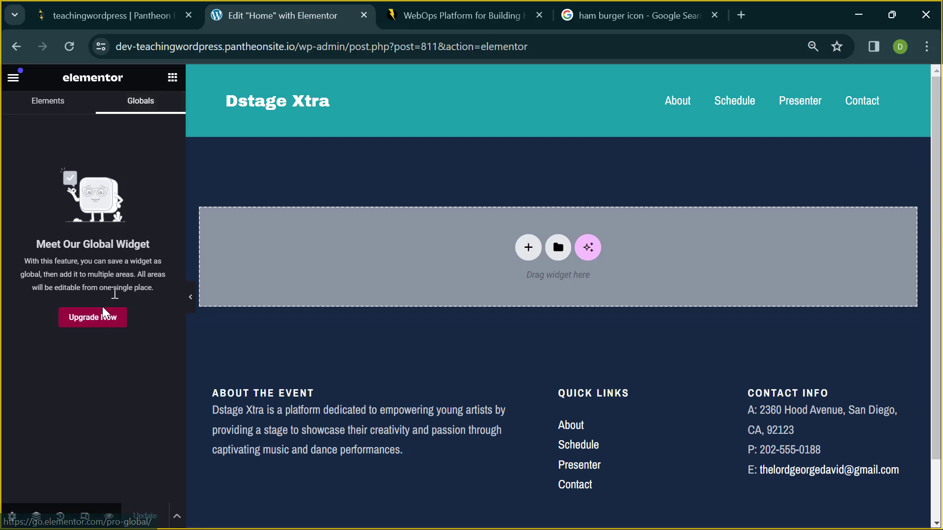
click(65, 116)
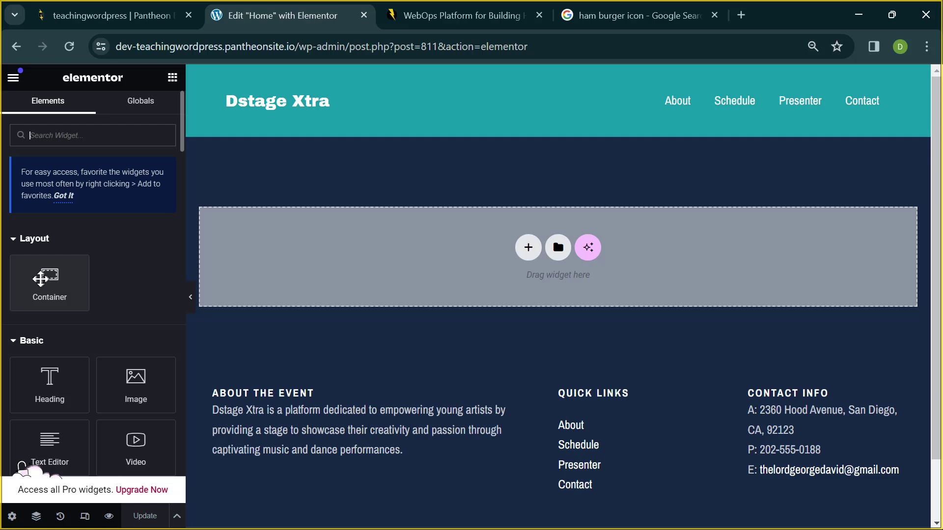
- Drop a trial empty container at the top, delete it, undo, delete it again, and start a new container
drag(44, 277, 443, 253)
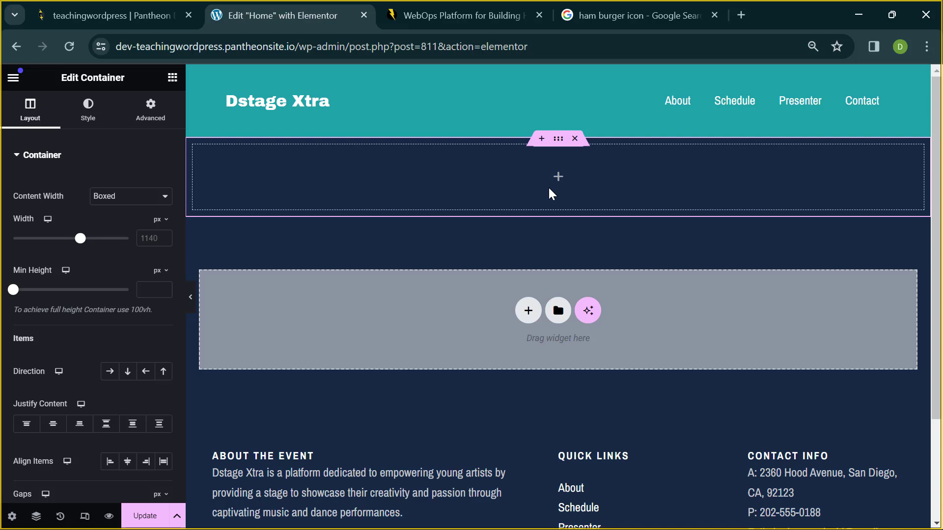
click(574, 139)
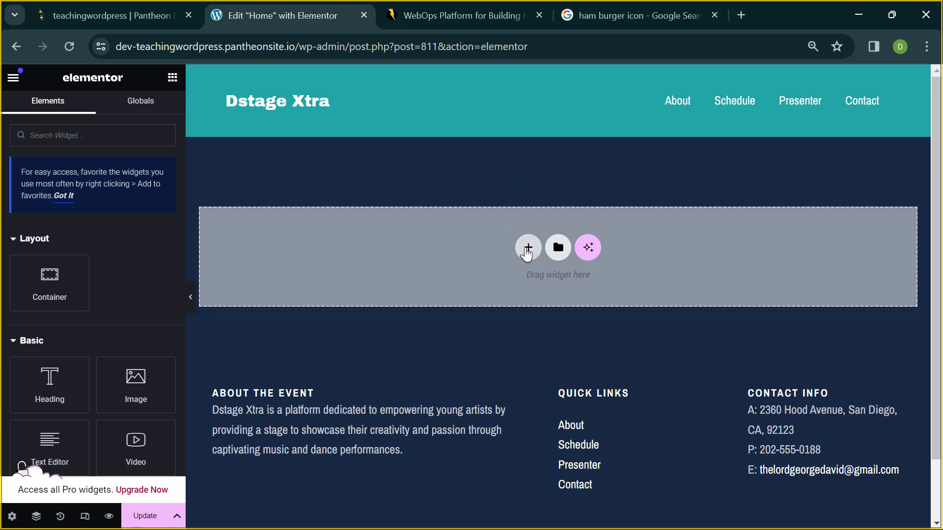
key(ctrl+z)
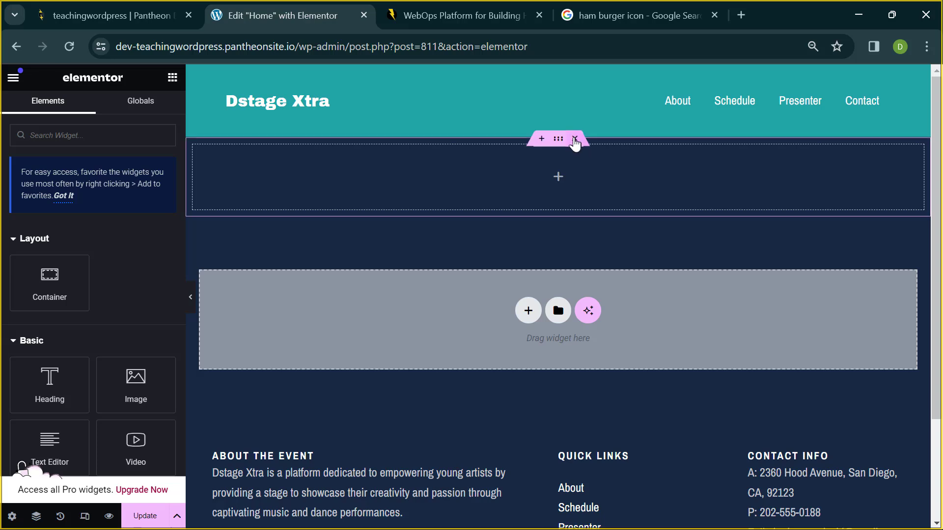
click(575, 140)
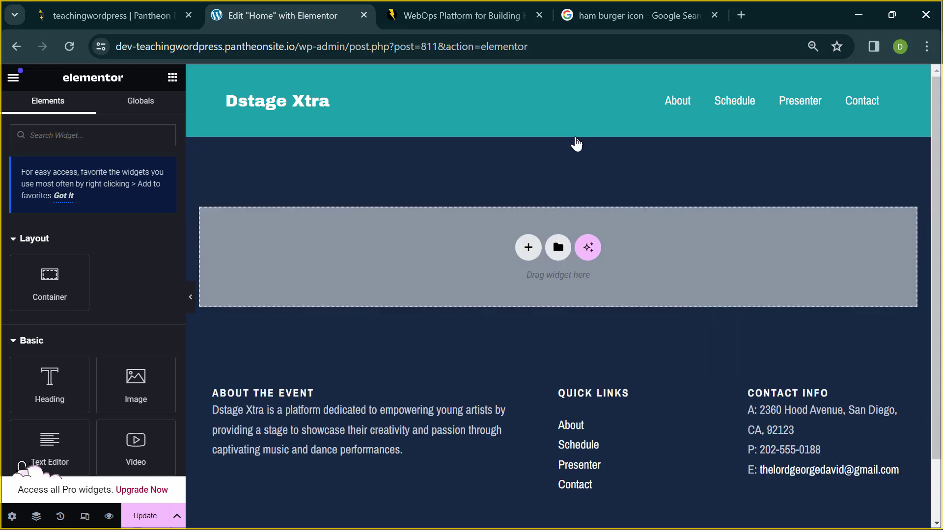
click(527, 249)
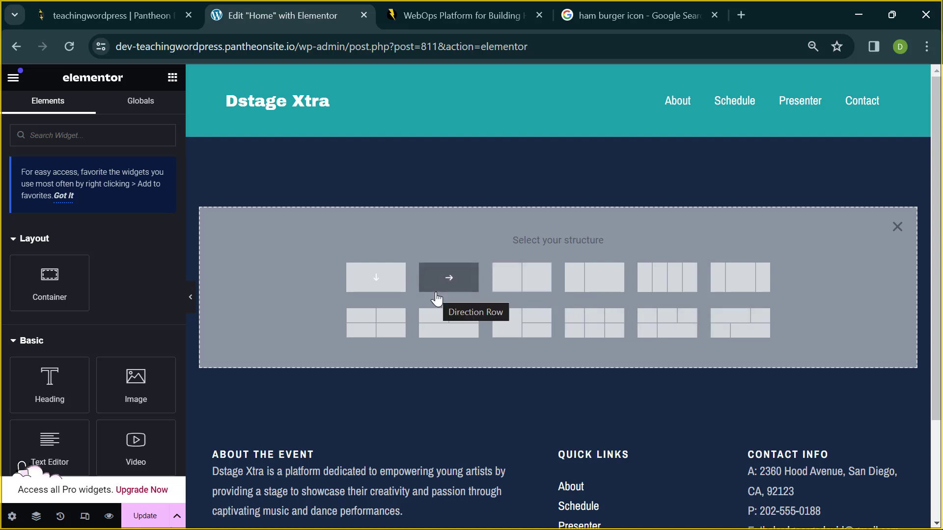
- Pick the two-column structure for the new container at the top of Home
click(513, 287)
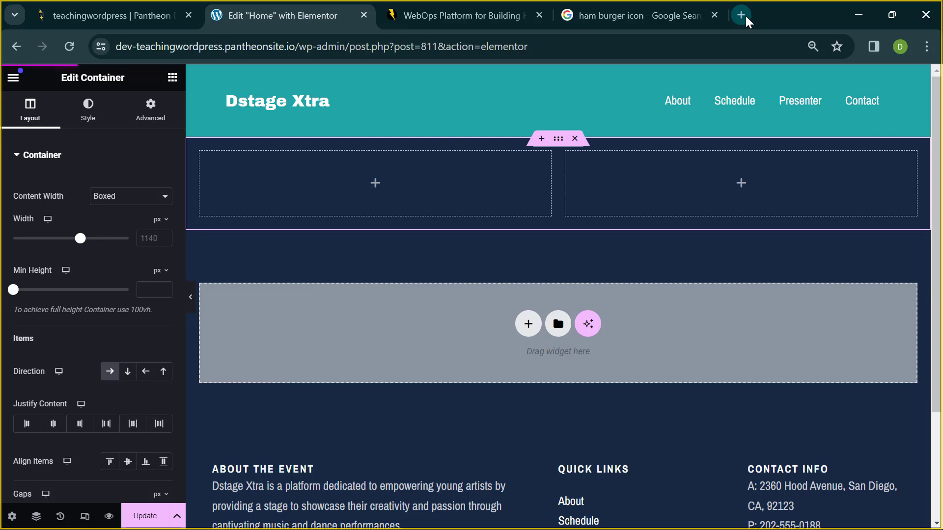
- Load freepik.com in a new Chrome tab
click(745, 14)
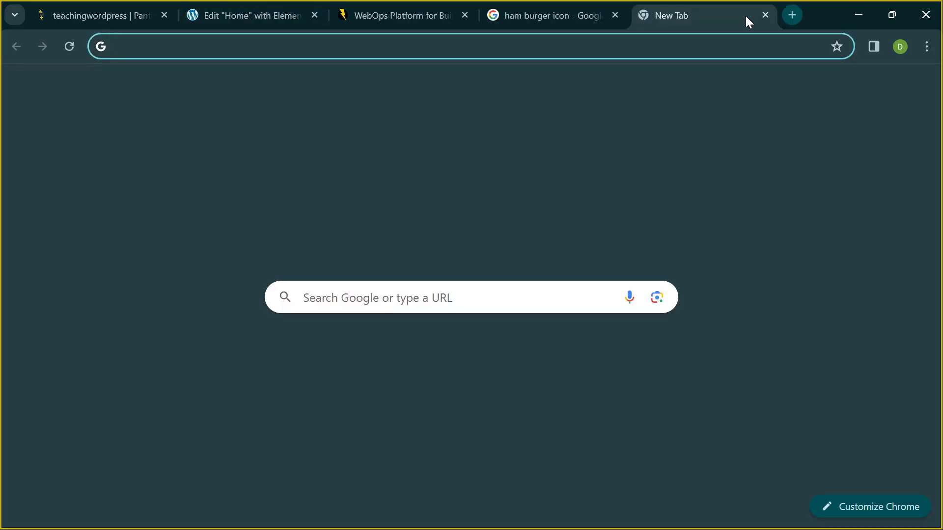
text(fr)
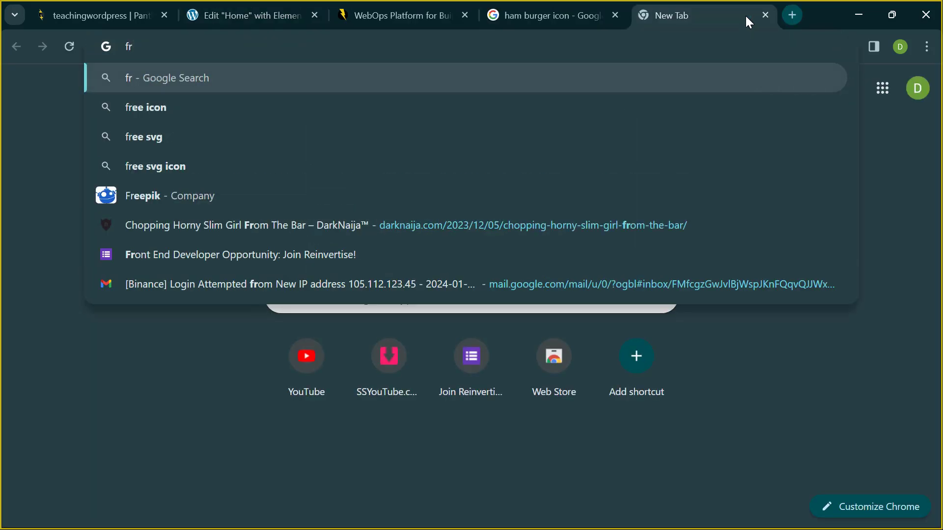
text(ee)
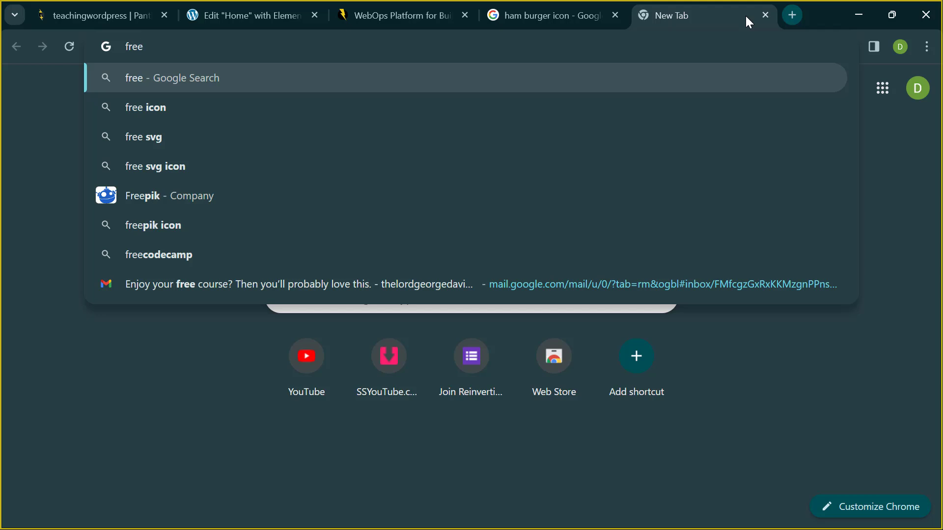
text(pik)
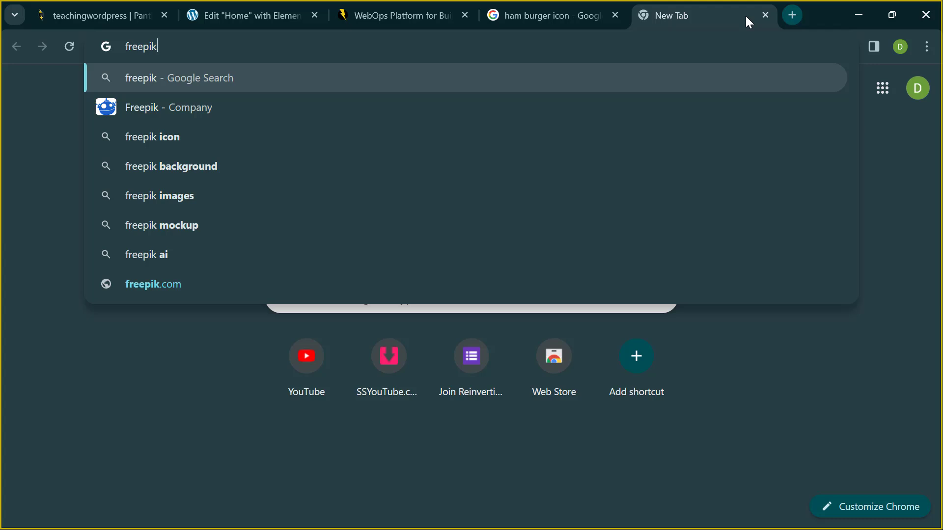
text(.com)
key(Return)
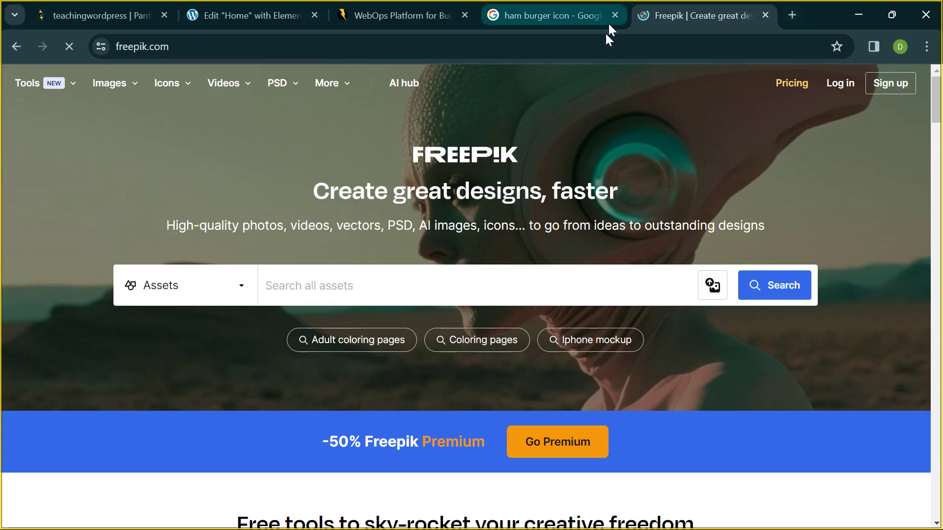
- Search Freepik for 'digital marketing' in place of the earlier 'web' term
mouse_move(341, 87)
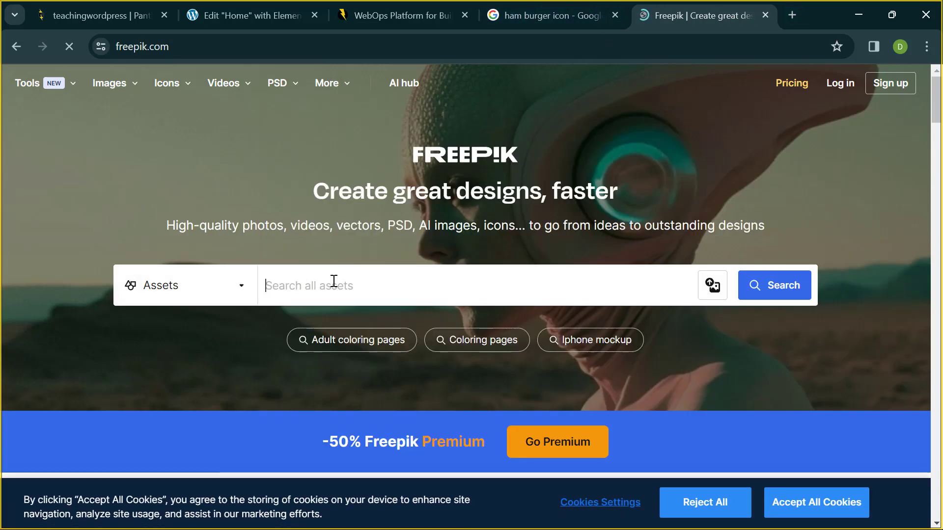
click(334, 281)
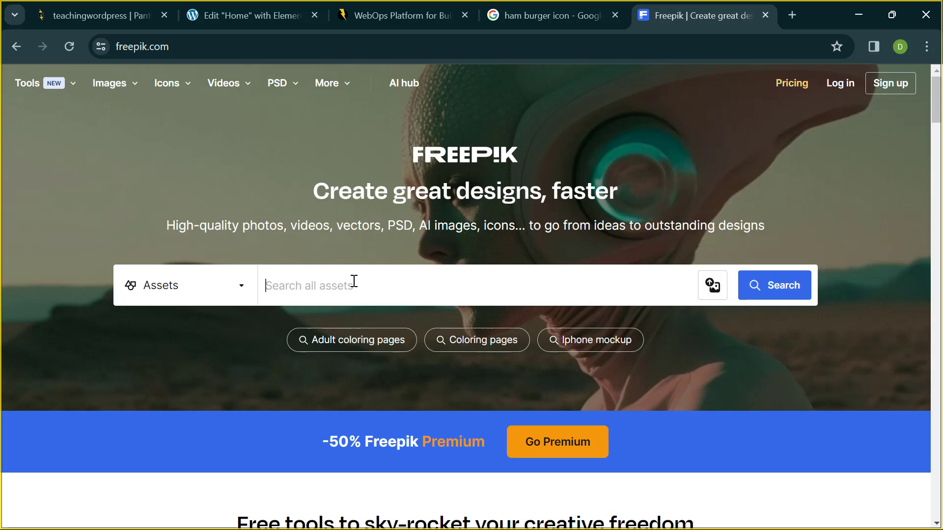
text(web)
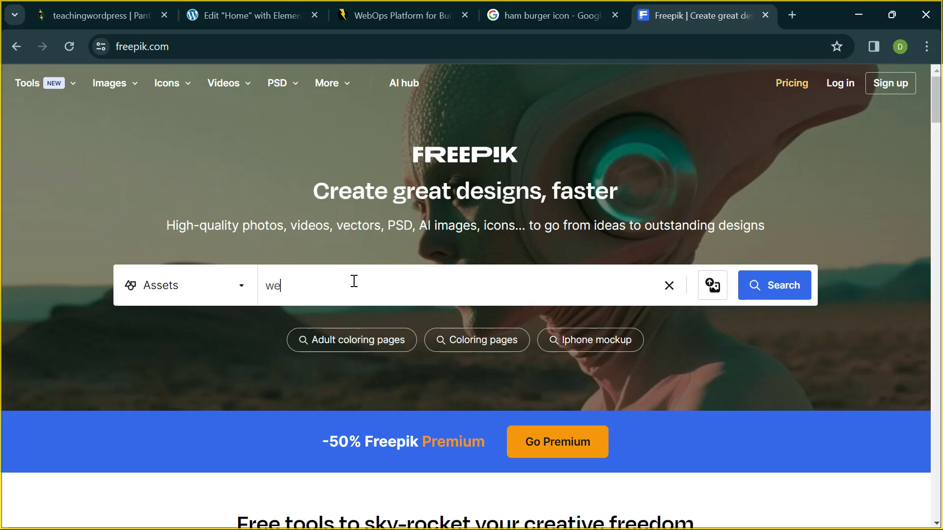
key(BackSpace)
key(BackSpace)
key(BackSpace)
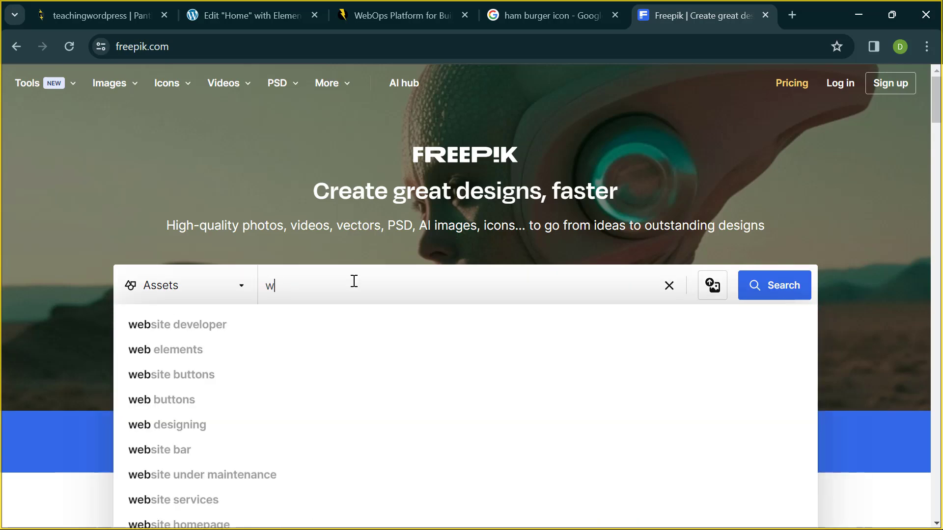
text(digit)
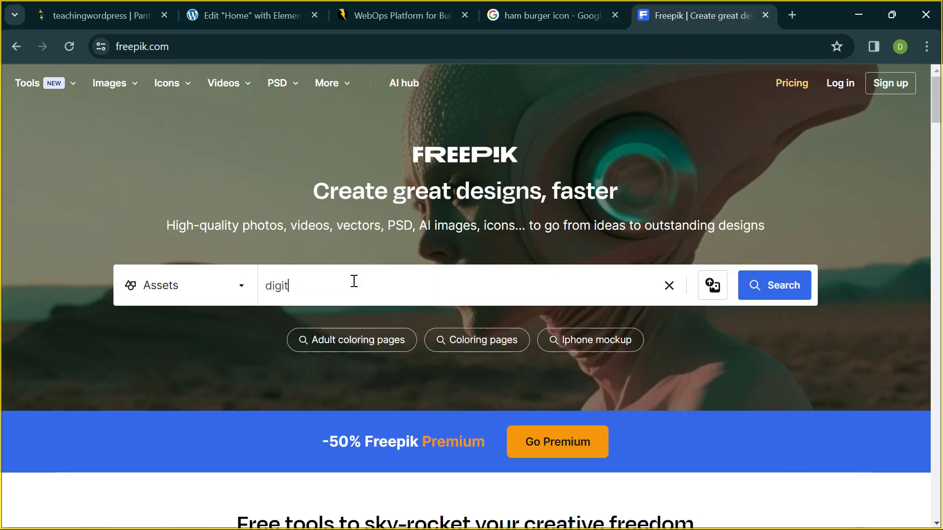
text(al marketing)
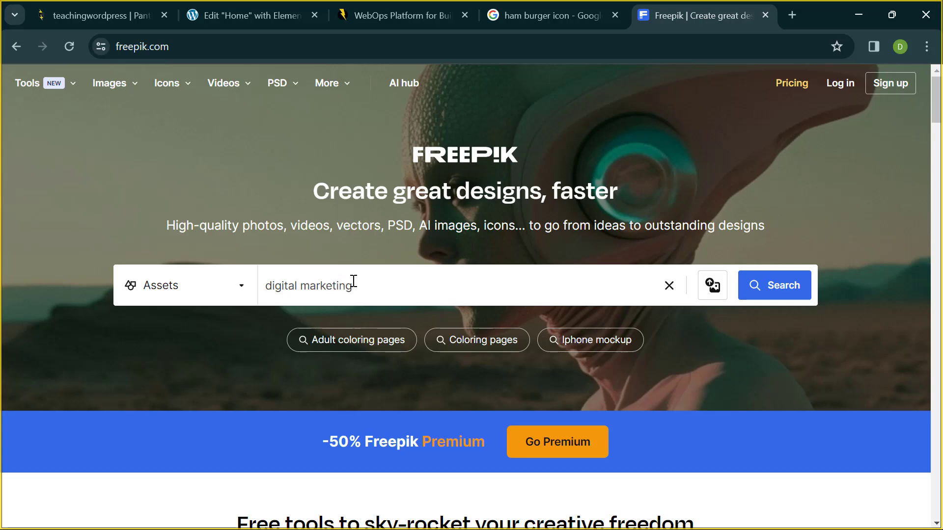
key(Return)
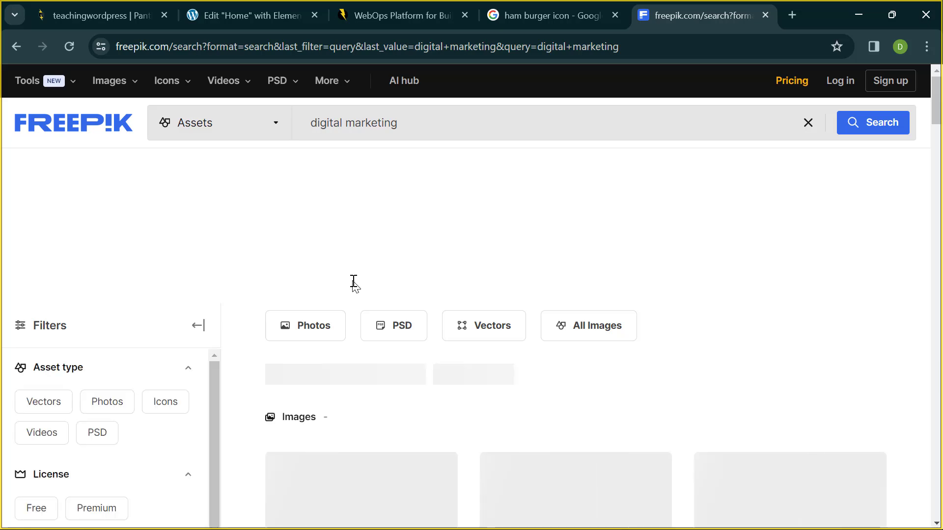
- Browse the results and open the laptop photo 'Marketing Ideas Share Research Planning Concept'
scroll(353, 282, down, 4)
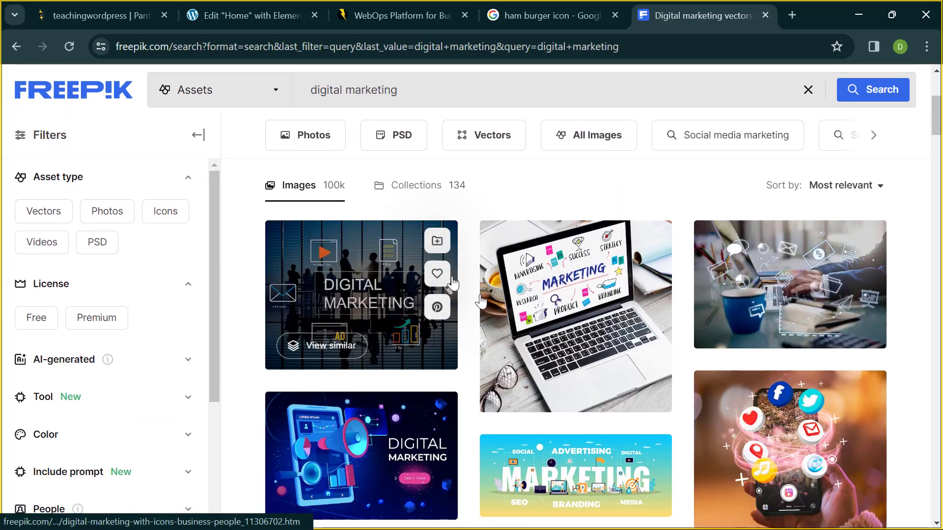
scroll(481, 300, down, 2)
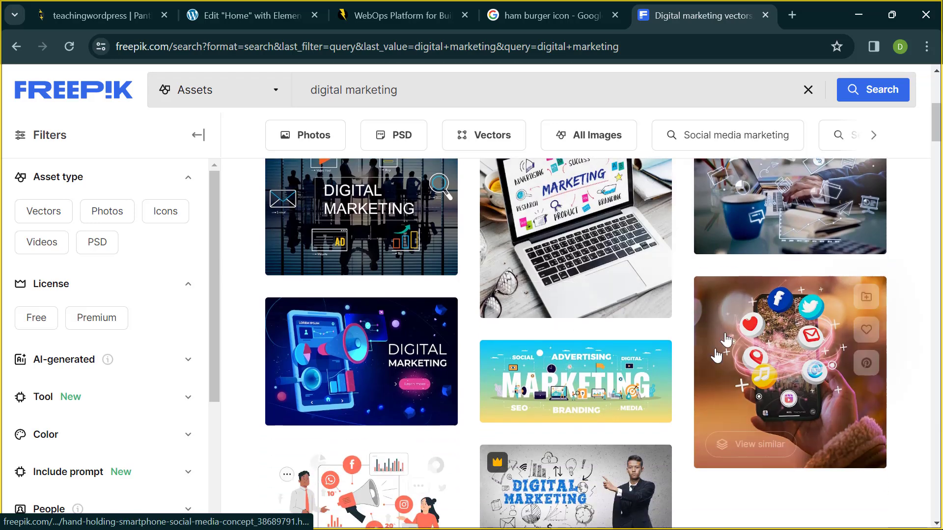
scroll(726, 339, up, 2)
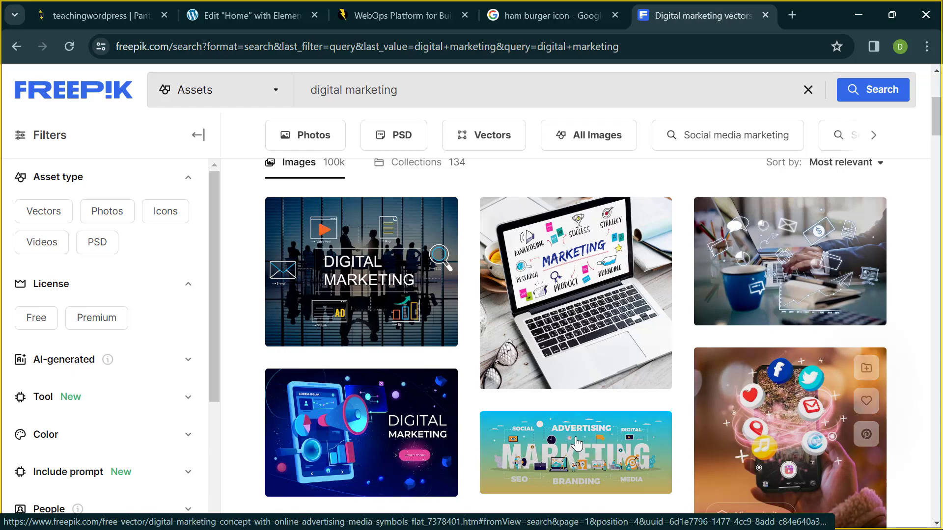
scroll(374, 417, down, 4)
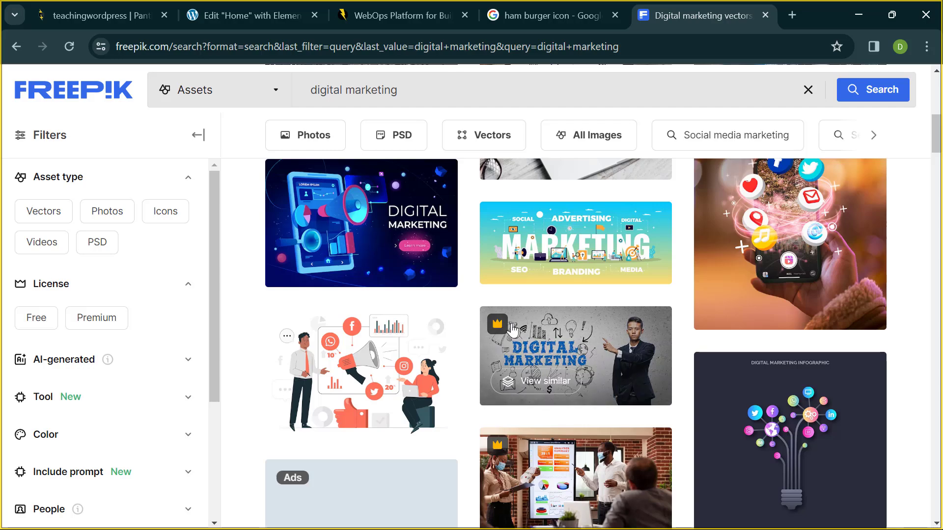
scroll(510, 324, up, 1)
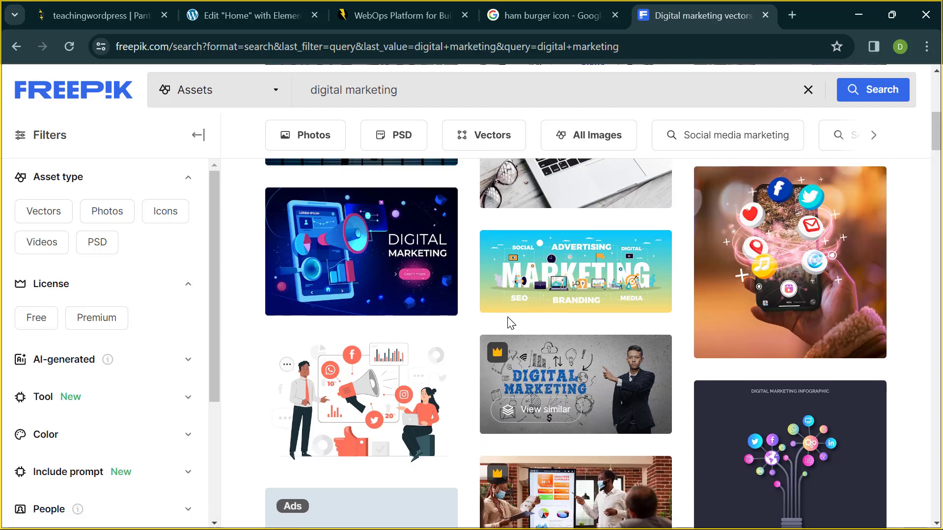
scroll(511, 324, up, 4)
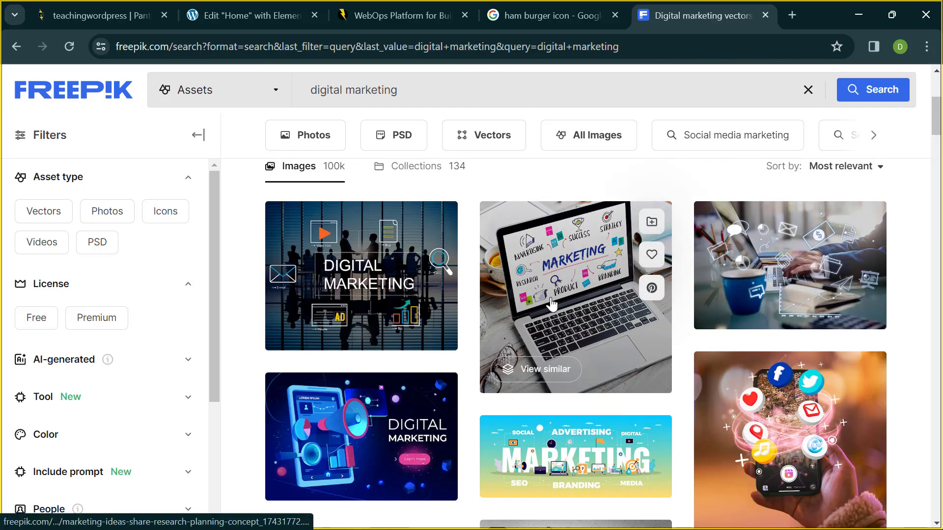
click(551, 301)
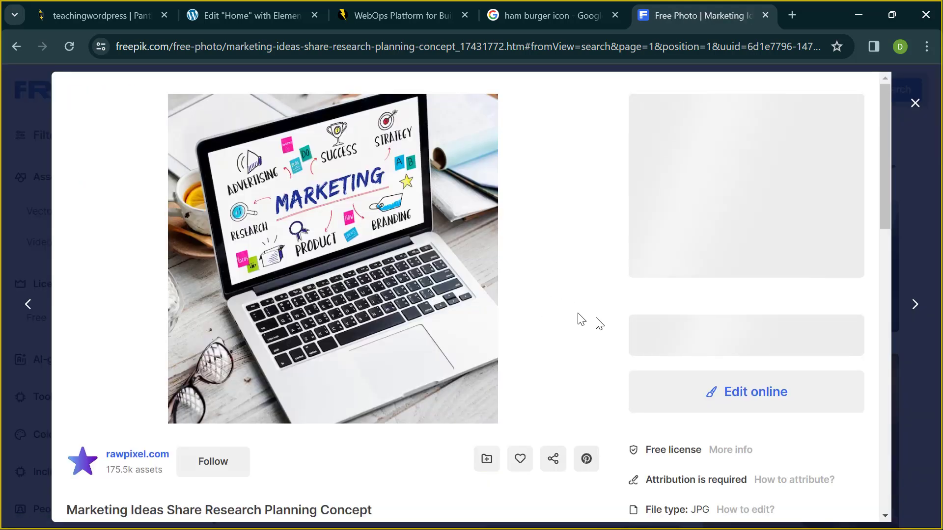
scroll(596, 317, down, 1)
scroll(596, 322, down, 4)
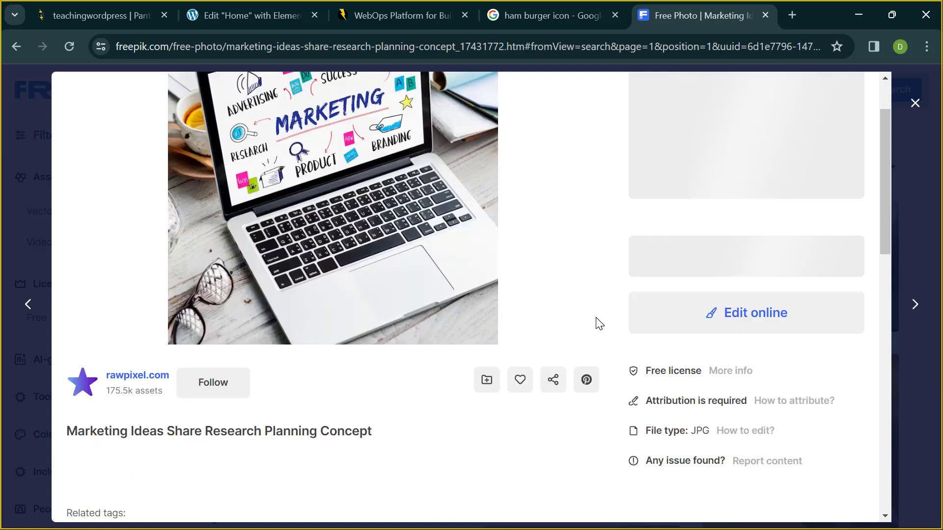
scroll(596, 322, up, 1)
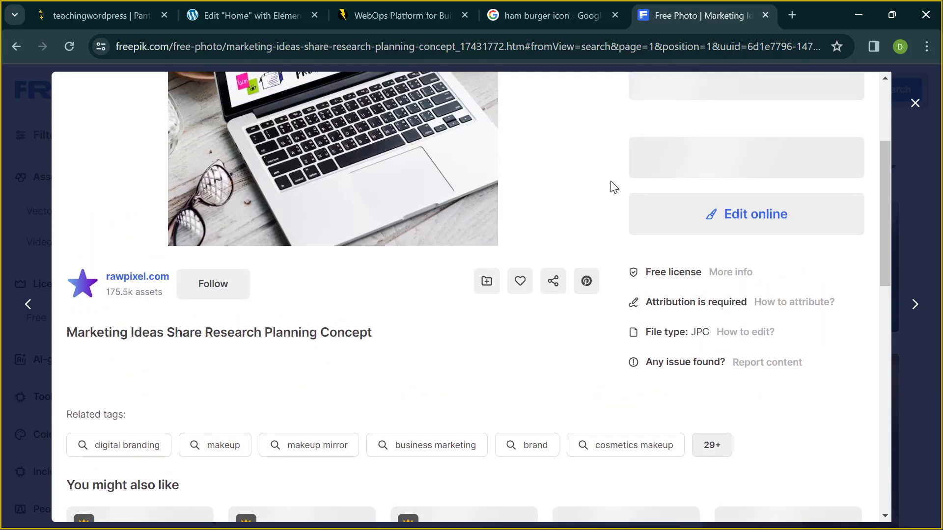
scroll(613, 187, up, 2)
scroll(613, 186, up, 3)
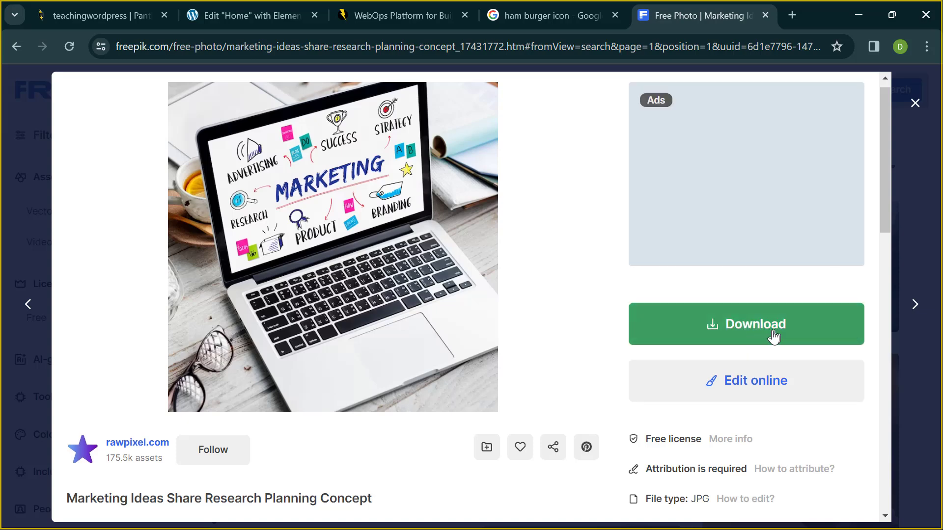
- Download the marketing laptop photo for free at Small 1000 × 1000px
click(767, 335)
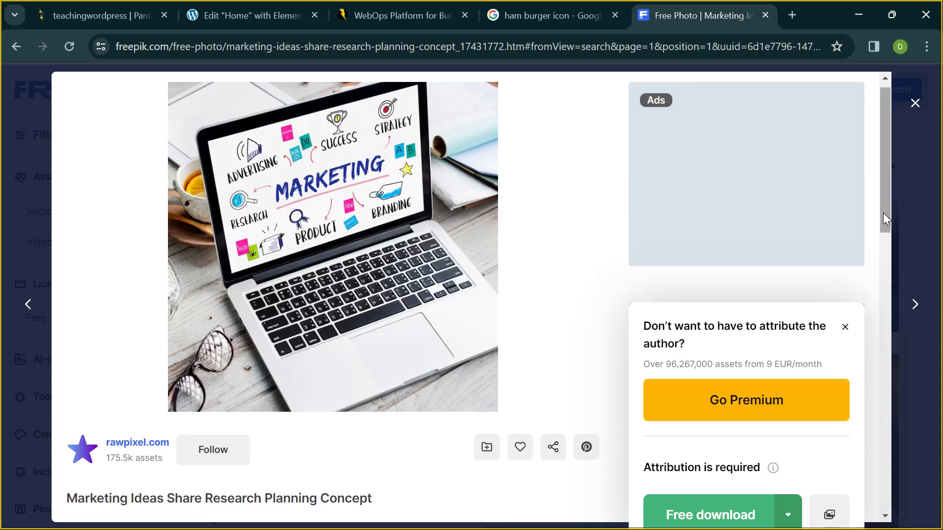
drag(883, 213, 877, 278)
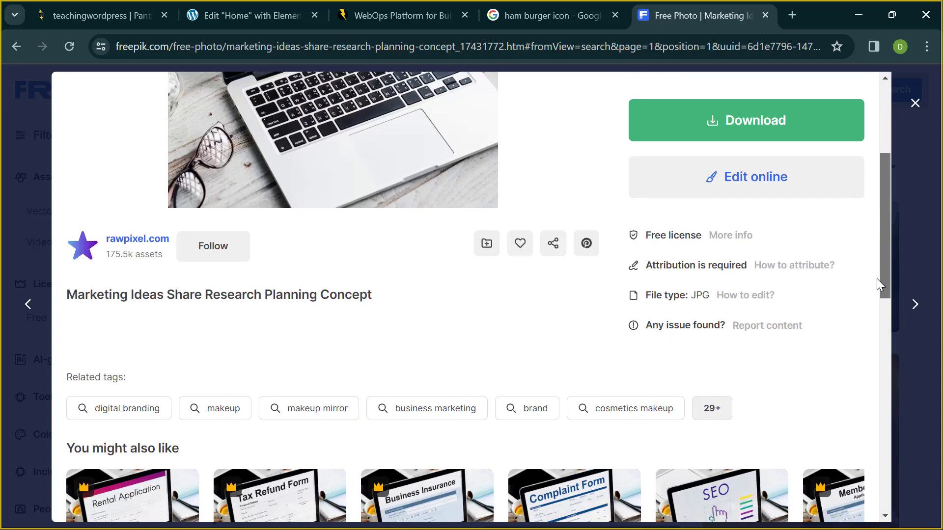
click(817, 140)
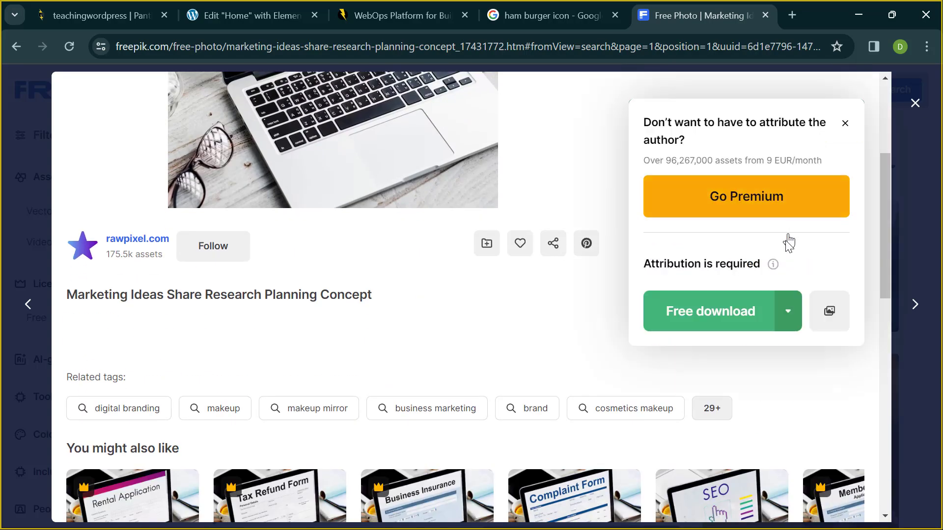
click(786, 310)
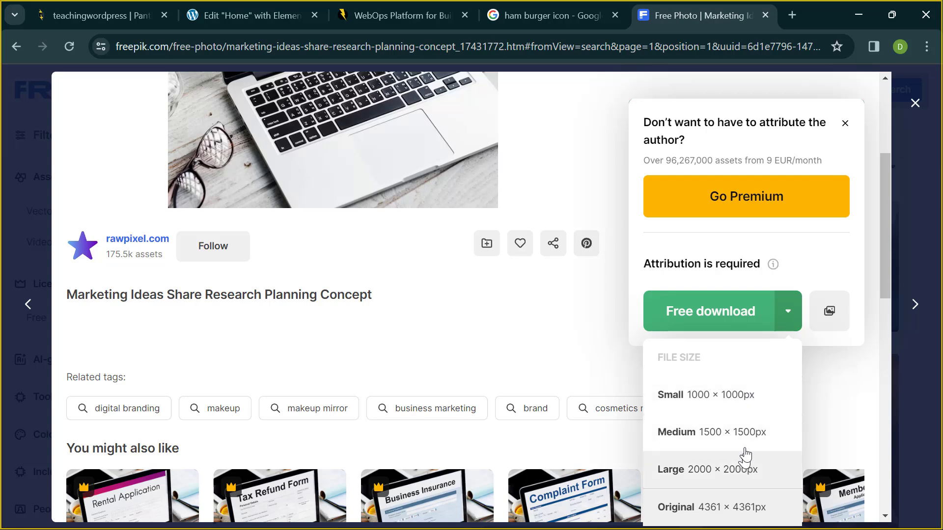
click(711, 405)
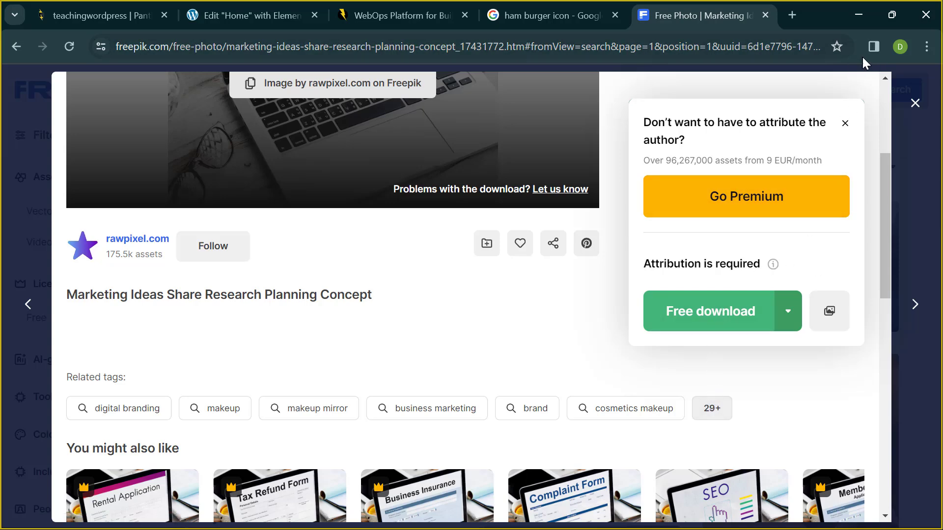
scroll(849, 80, up, 4)
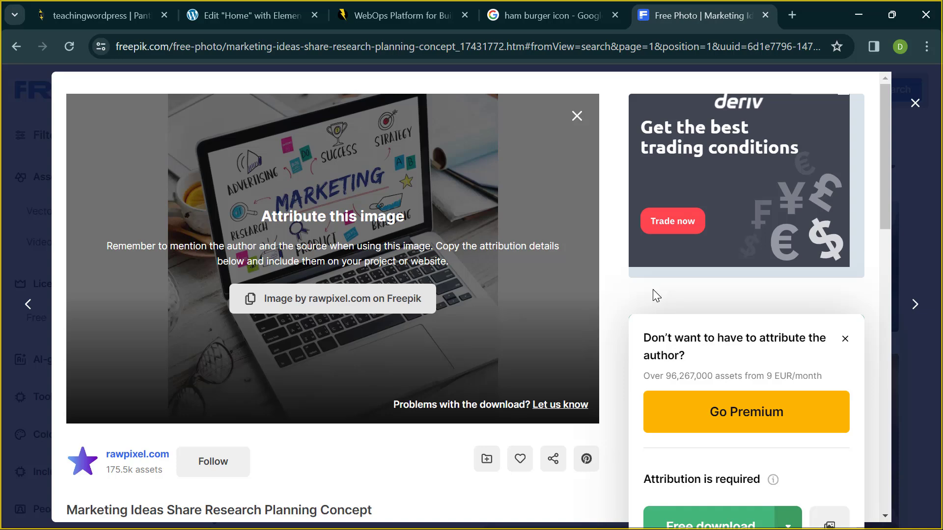
scroll(653, 290, down, 1)
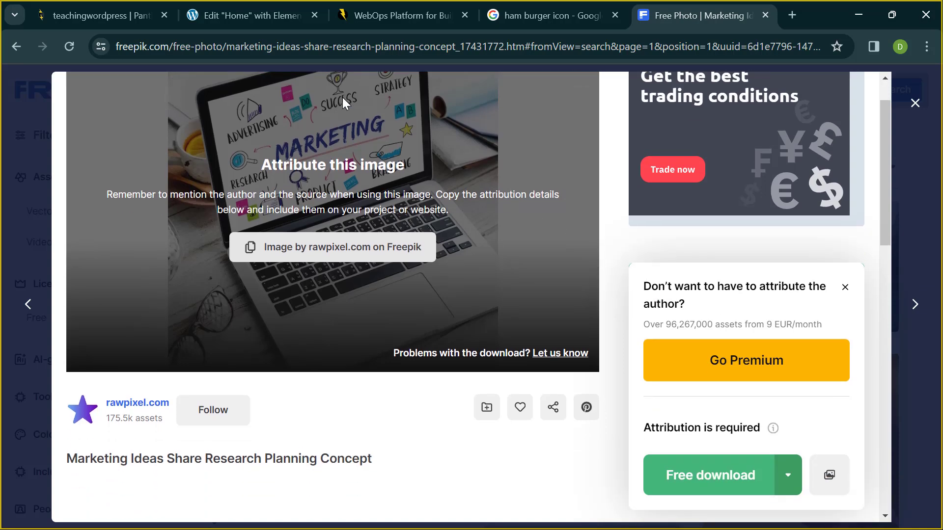
- Back in Elementor, select the left inner container and review its Style, Advanced and Layout settings
click(274, 8)
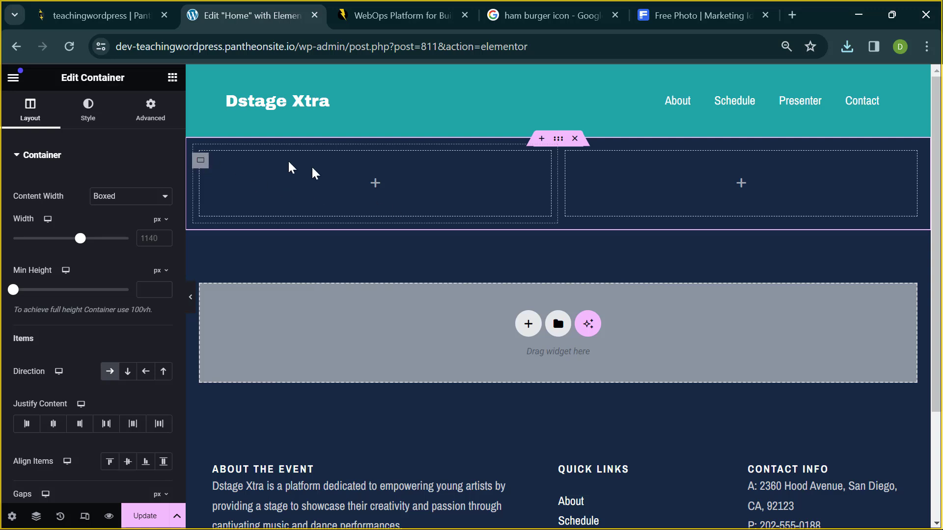
click(172, 79)
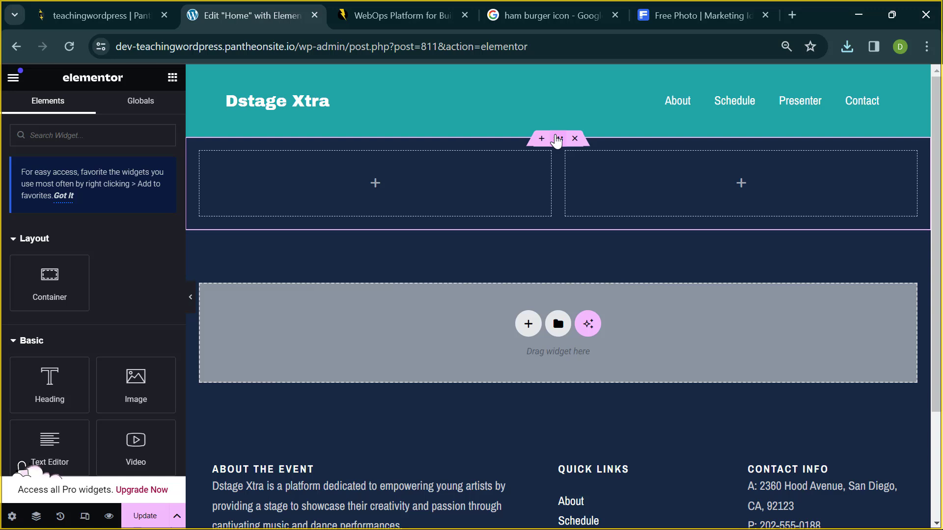
click(230, 197)
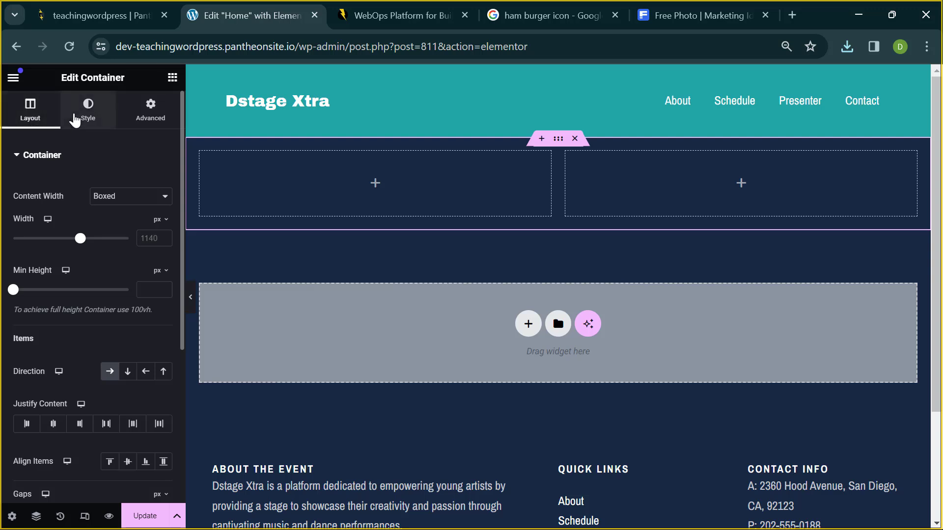
click(75, 121)
click(148, 112)
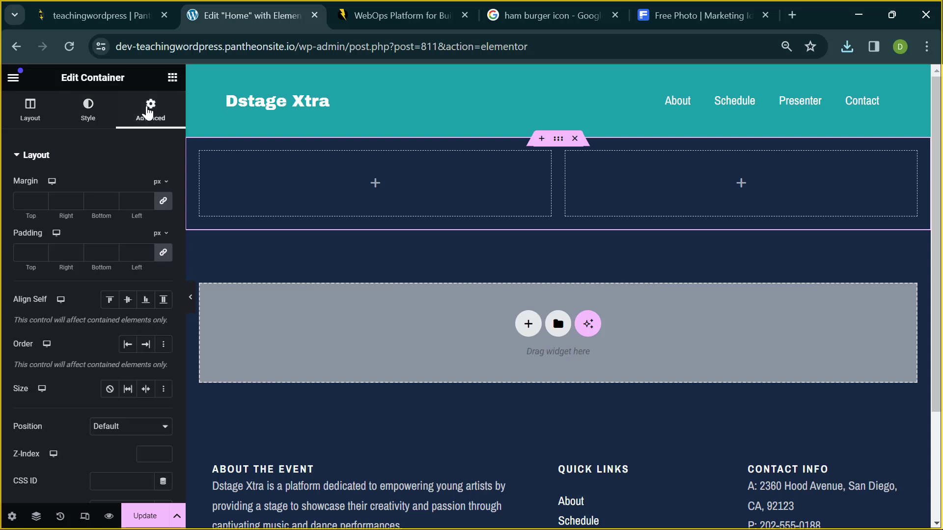
click(35, 115)
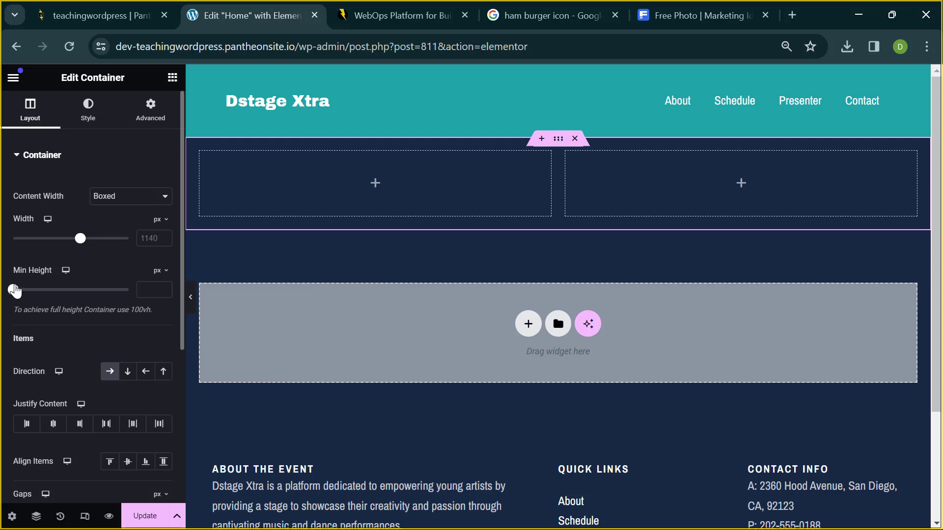
- Stretch the two-column container's Min Height, then delete the container from the page
drag(15, 291, 42, 290)
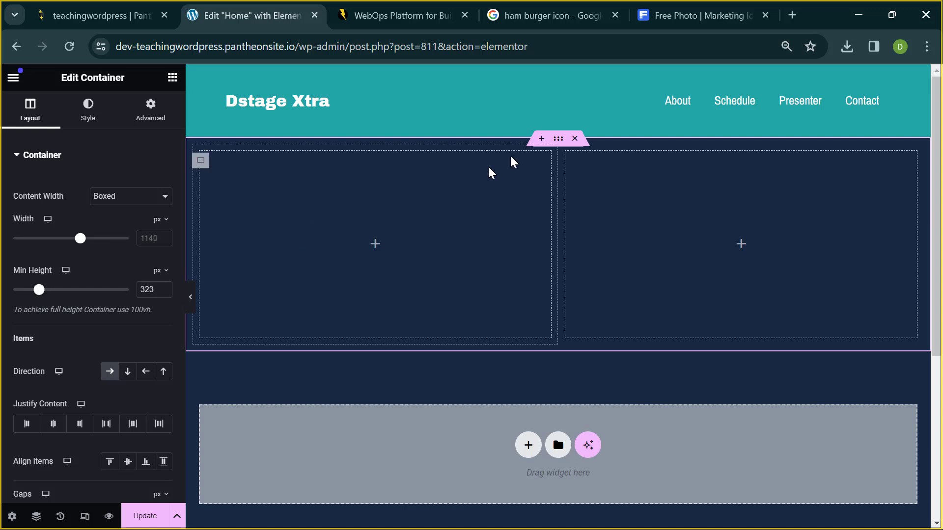
click(577, 140)
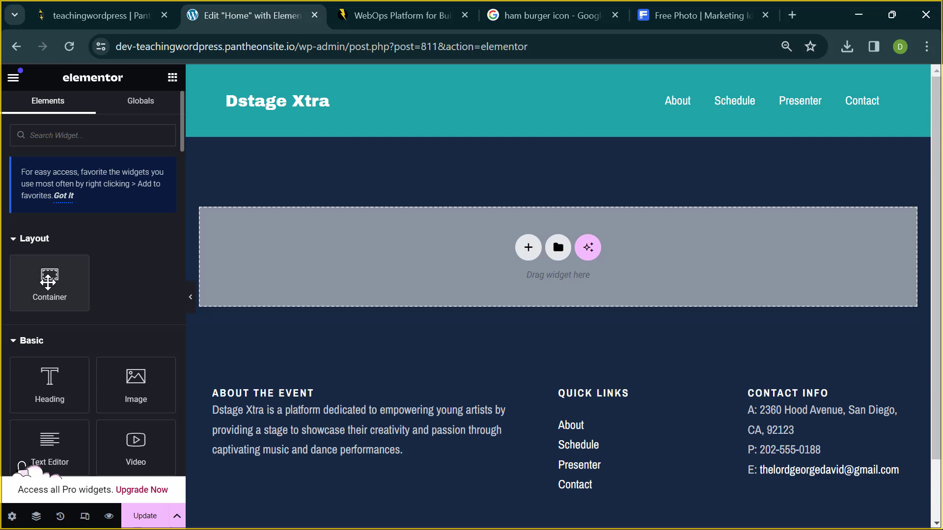
- Add a new empty container at the page top and look through its Style and Advanced settings
drag(50, 280, 320, 264)
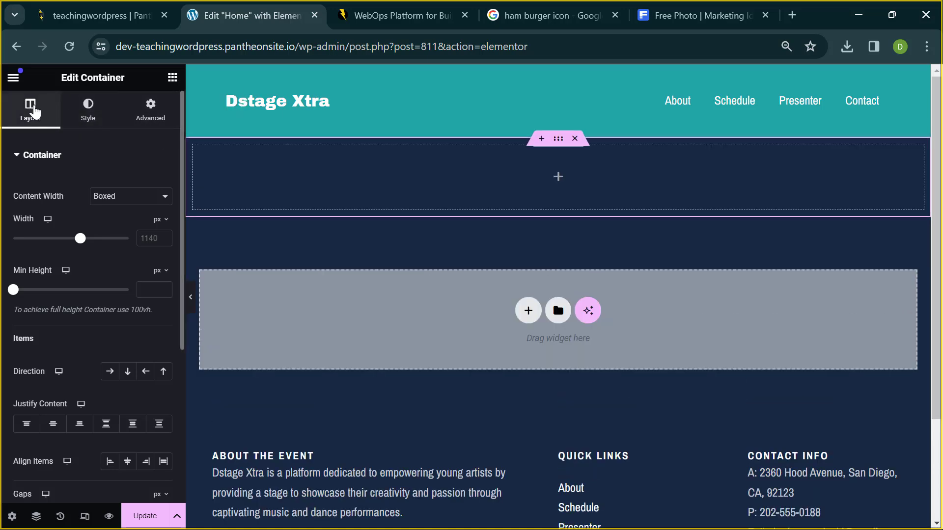
click(99, 115)
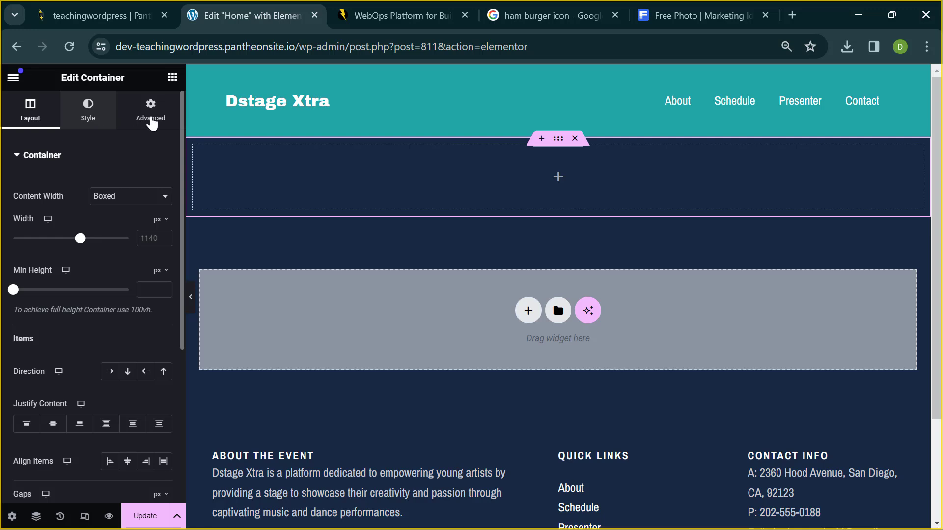
click(150, 118)
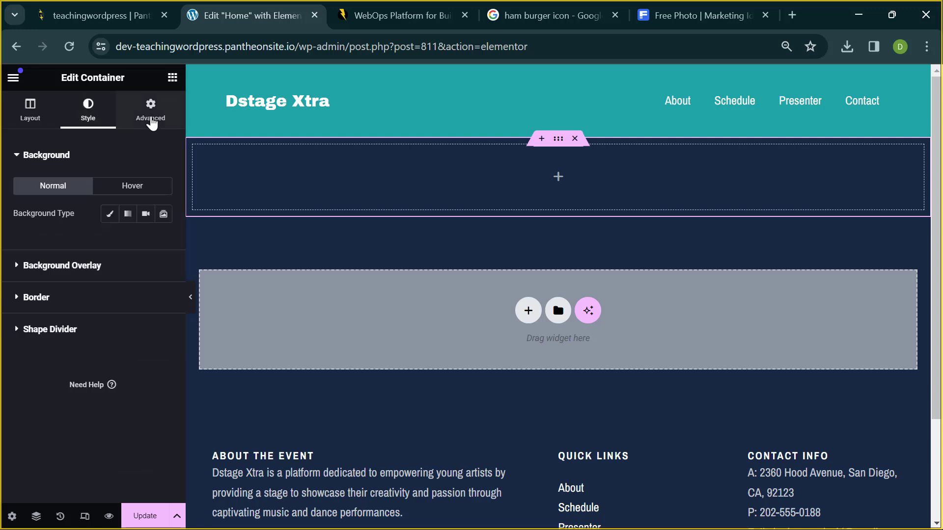
click(23, 117)
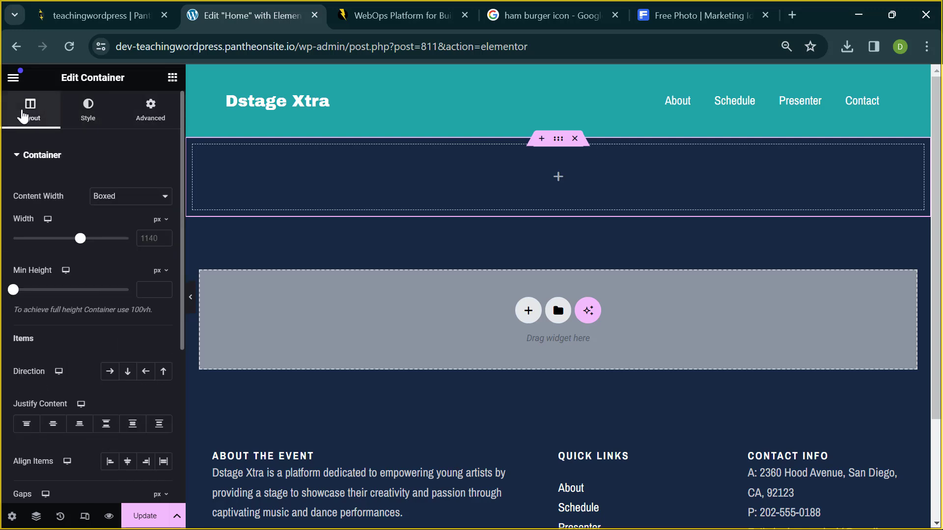
- Set the container's Min Height to 500 px
scroll(72, 217, down, 1)
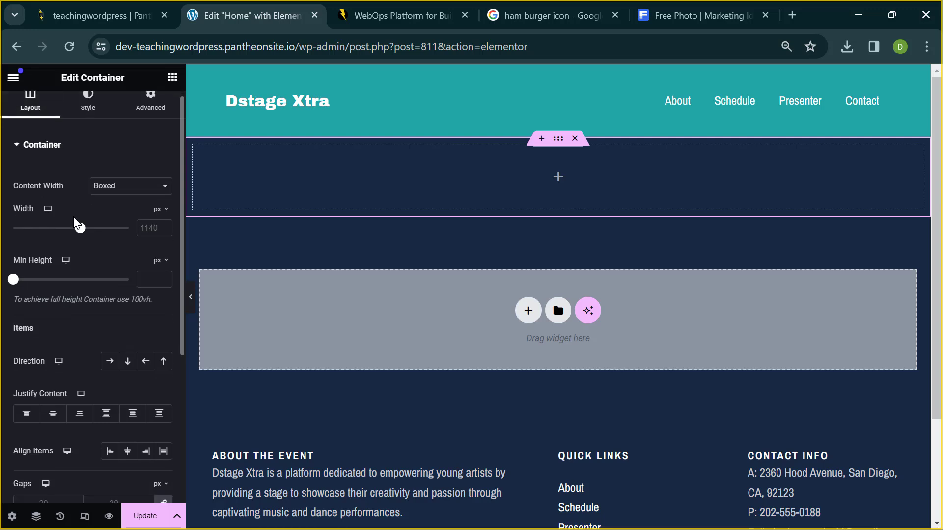
scroll(73, 215, up, 1)
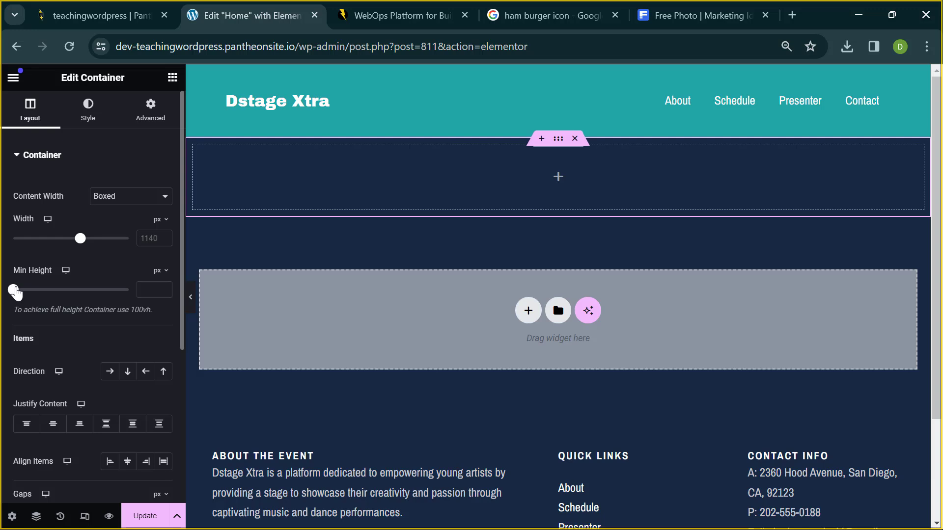
drag(14, 292, 55, 292)
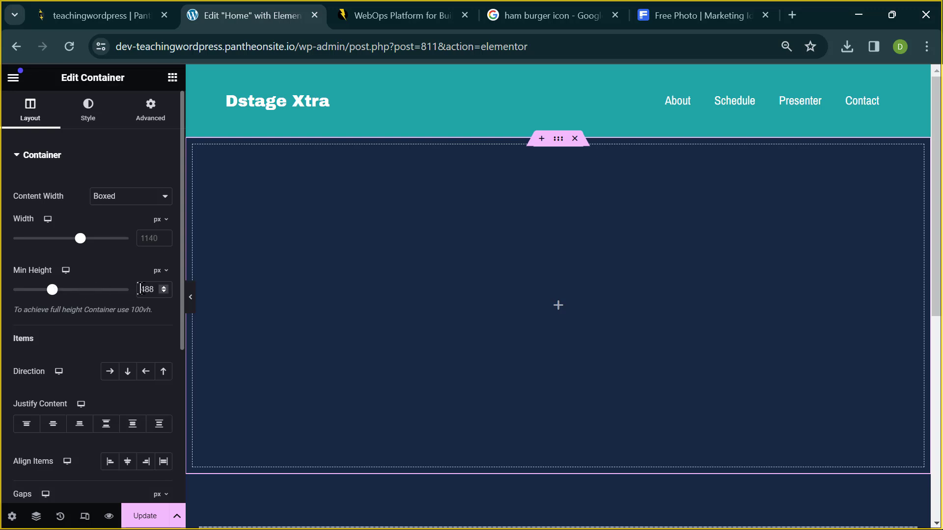
scroll(151, 289, down, 1)
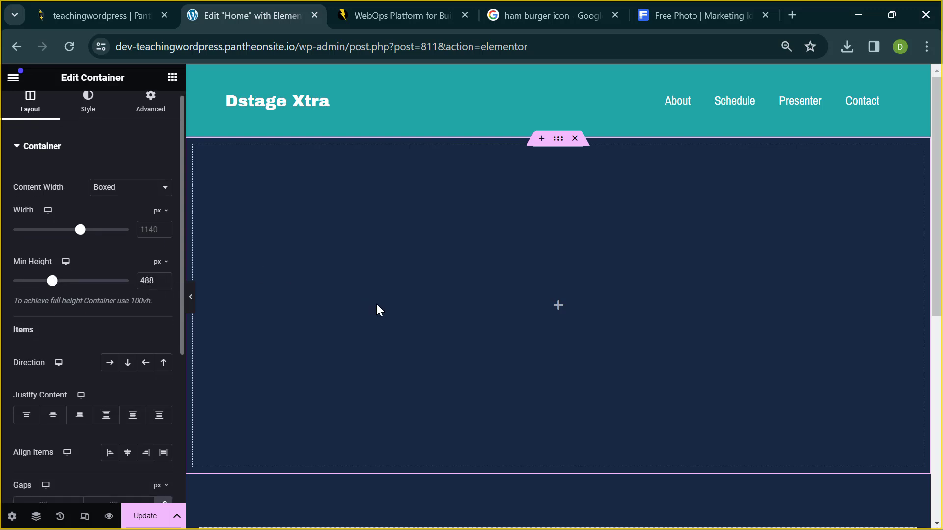
scroll(377, 309, down, 2)
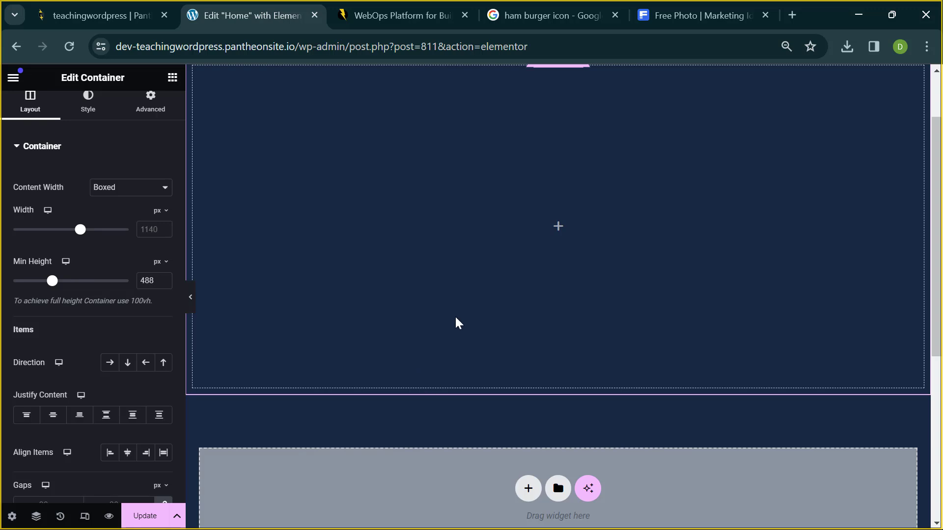
scroll(223, 256, up, 1)
scroll(223, 256, up, 2)
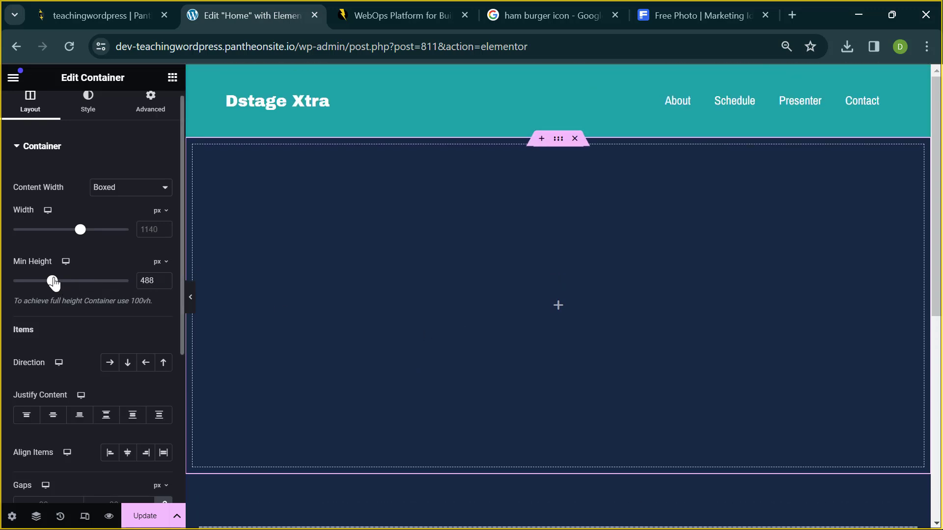
mouse_move(54, 283)
mouse_down()
mouse_move(2, 287)
mouse_move(98, 290)
mouse_move(37, 286)
mouse_up()
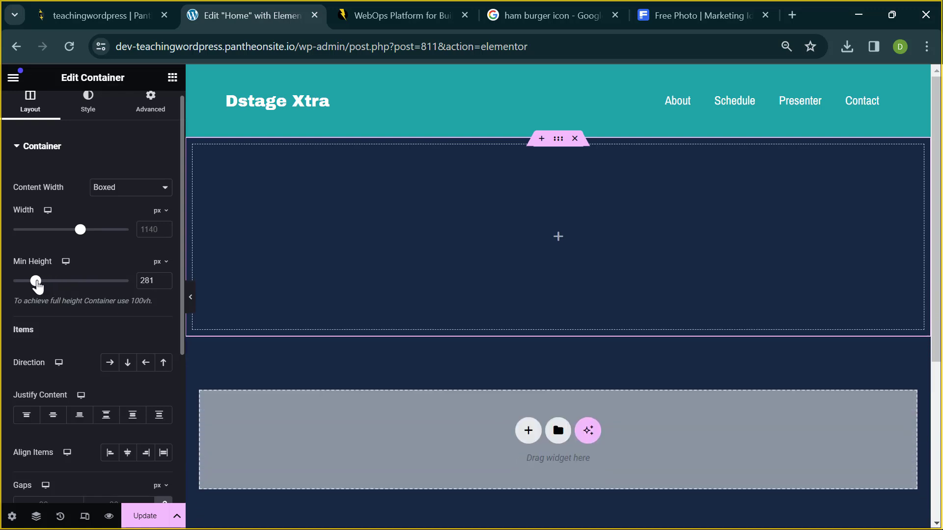
double_click(150, 282)
text(500)
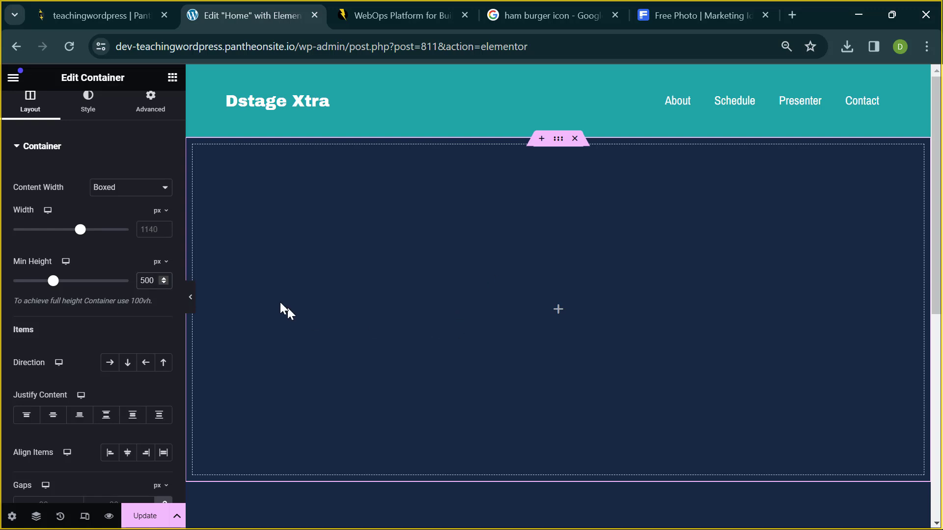
- Switch the top container's background type to Classic in its Style settings
click(98, 103)
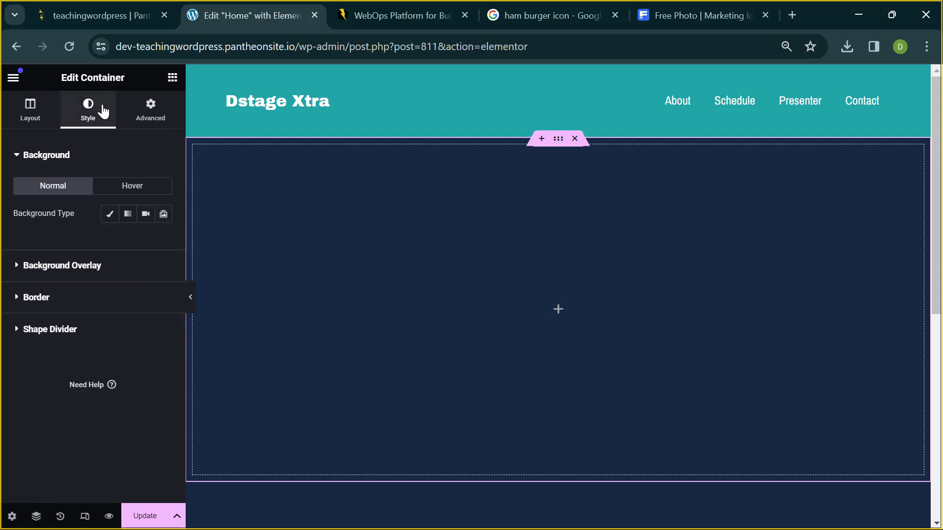
click(32, 109)
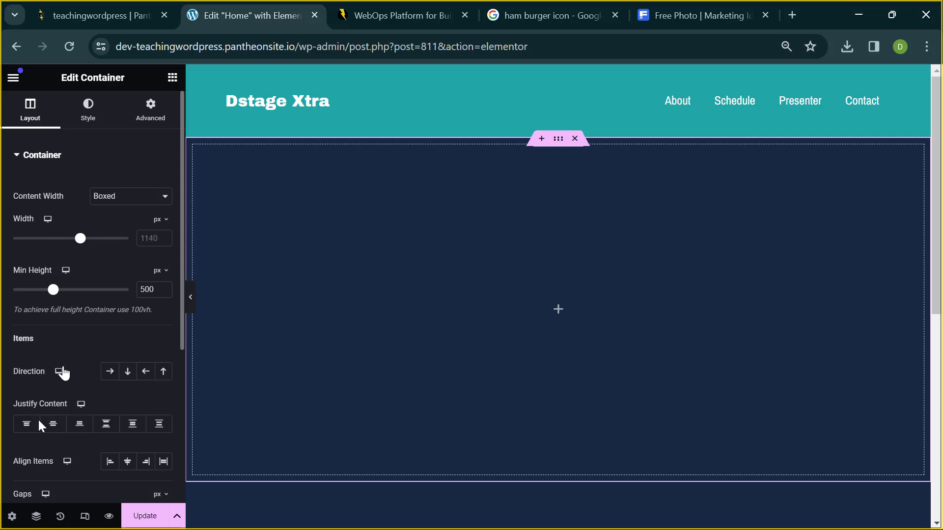
click(96, 126)
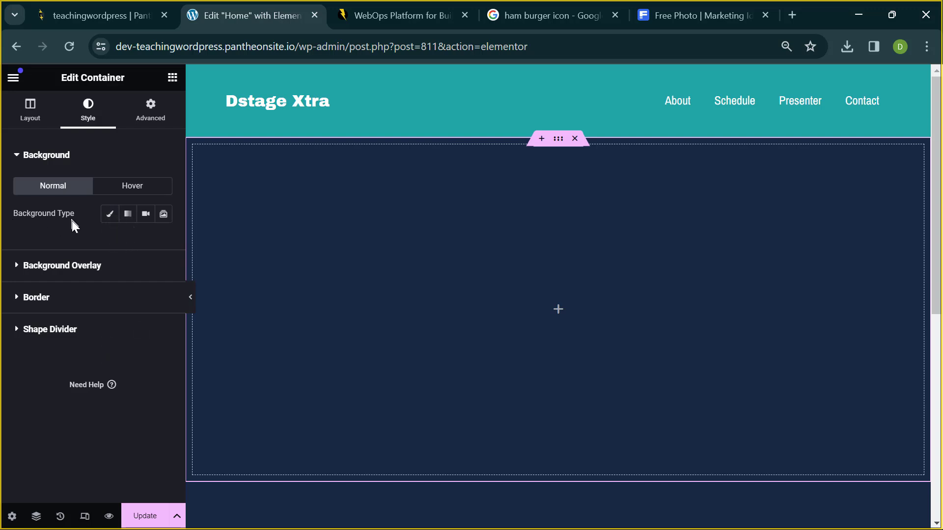
click(111, 215)
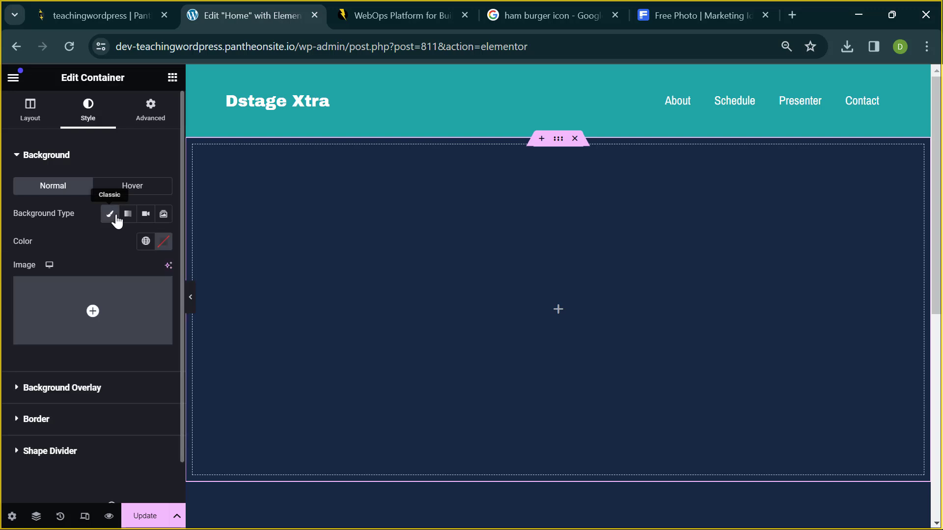
- Colour the container background dark red #933C3C after trying pinks, near-black and brown
click(160, 242)
click(91, 300)
drag(91, 300, 208, 323)
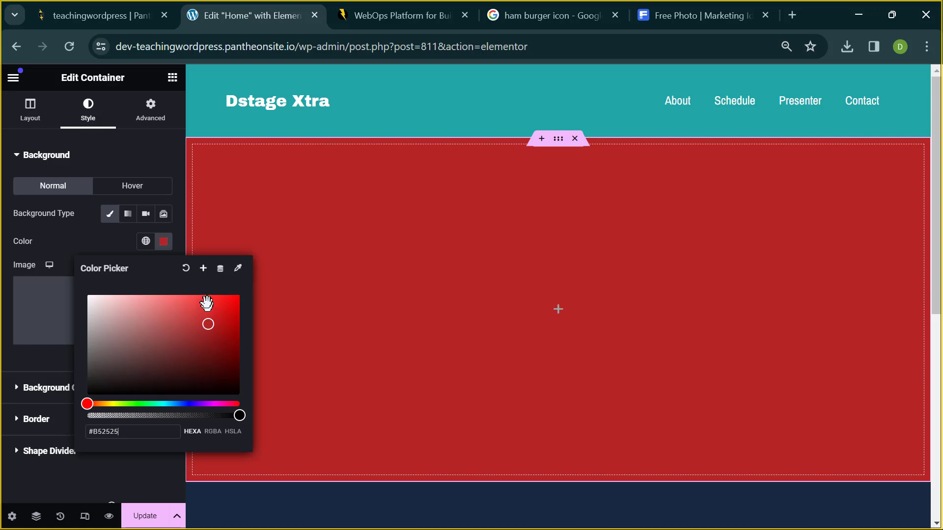
click(143, 321)
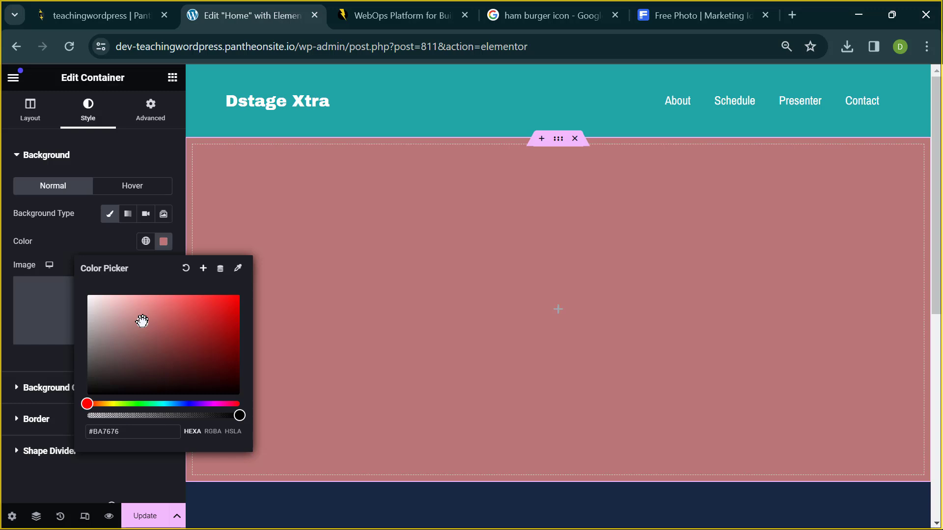
click(129, 380)
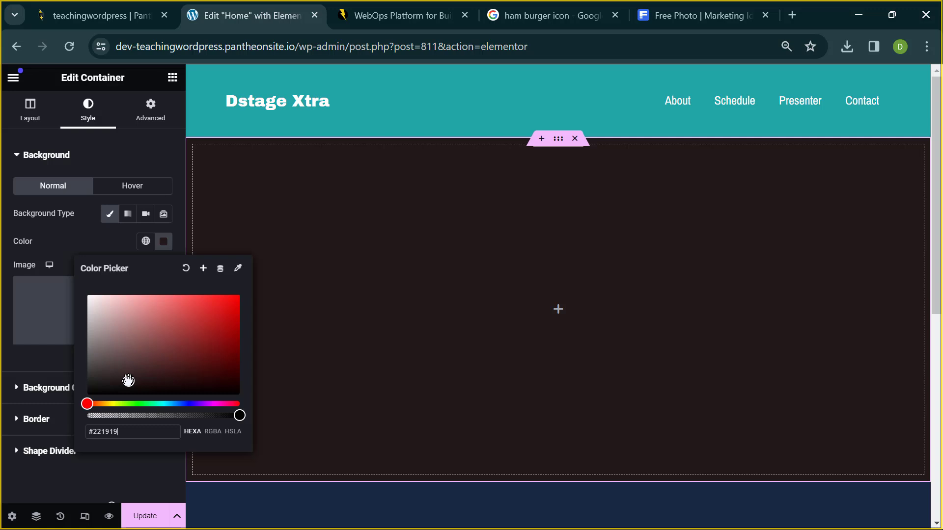
click(126, 353)
click(113, 307)
mouse_move(111, 307)
mouse_down()
mouse_move(64, 298)
mouse_move(131, 326)
mouse_move(225, 323)
mouse_move(177, 337)
mouse_up()
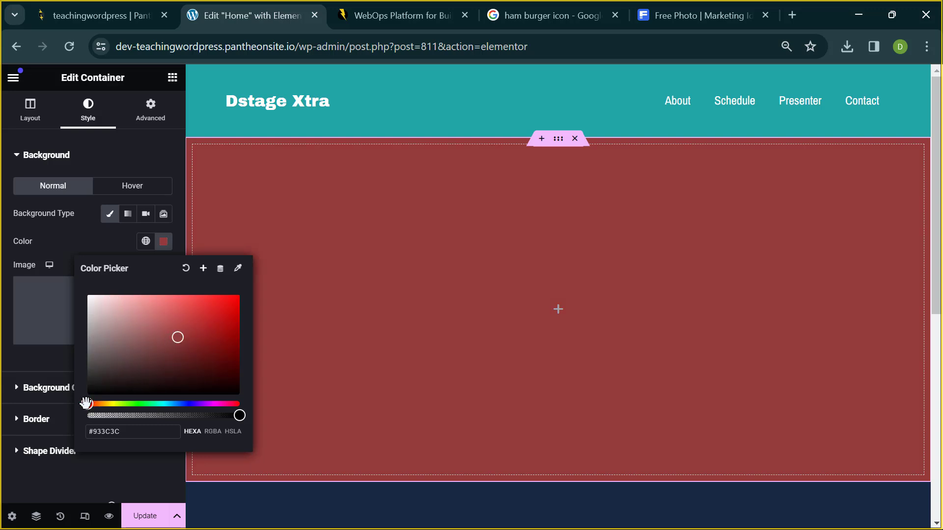
- Recolour the container background to magenta #B230C2 after trying greens and blues, closing the picker
mouse_move(86, 404)
mouse_down()
mouse_move(97, 403)
mouse_move(86, 403)
mouse_up()
click(126, 404)
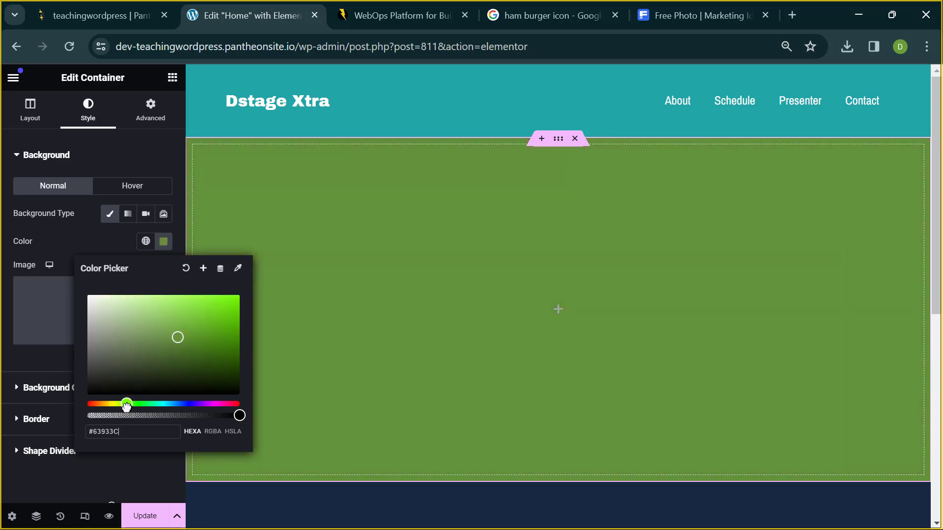
drag(126, 406, 131, 407)
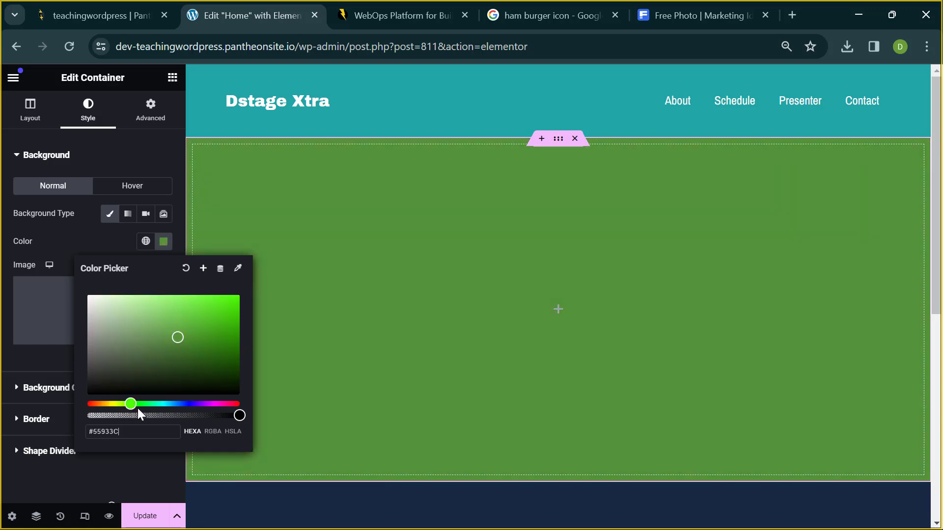
drag(193, 347, 221, 309)
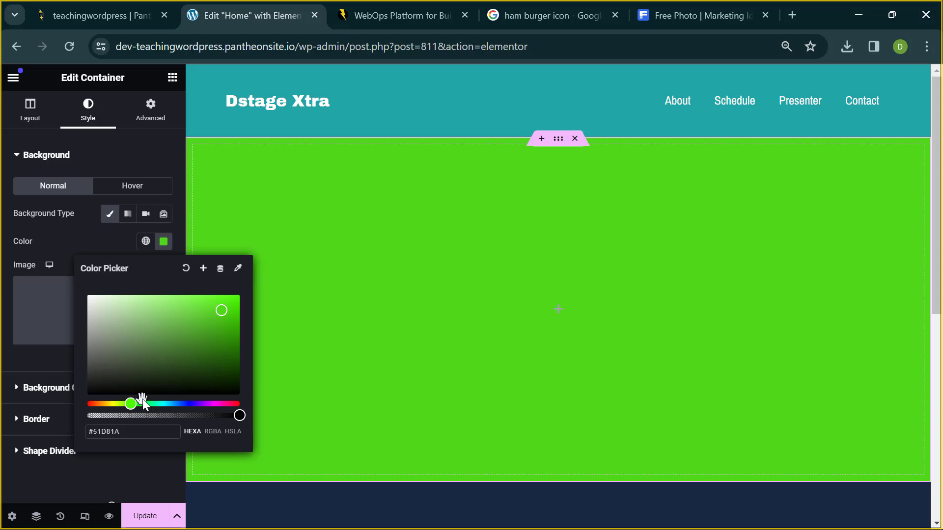
drag(131, 404, 183, 403)
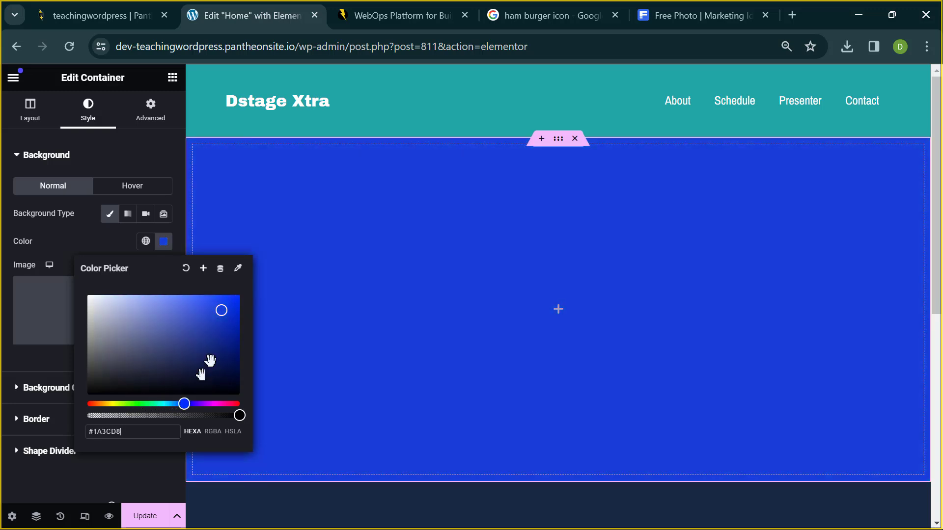
mouse_move(227, 325)
mouse_down()
mouse_move(199, 330)
mouse_move(208, 343)
mouse_move(185, 316)
mouse_move(102, 319)
mouse_move(94, 293)
mouse_move(84, 293)
mouse_move(166, 416)
mouse_move(213, 331)
mouse_move(233, 319)
mouse_move(199, 321)
mouse_move(216, 323)
mouse_up()
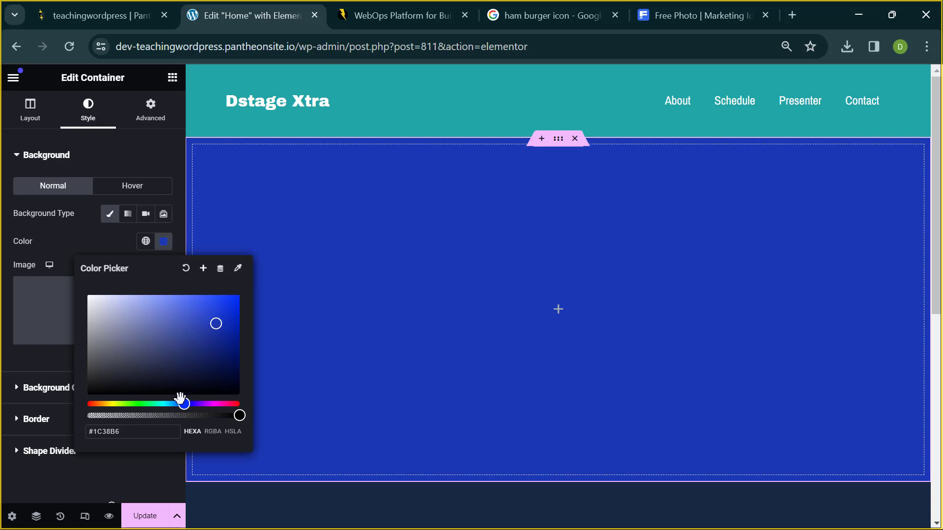
drag(181, 399, 212, 402)
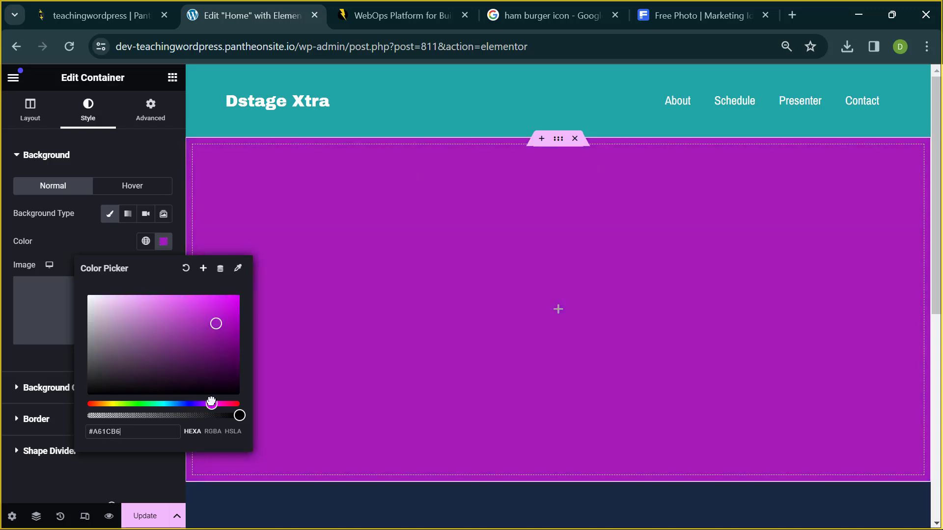
mouse_move(217, 325)
mouse_down()
mouse_move(221, 330)
mouse_move(202, 319)
mouse_up()
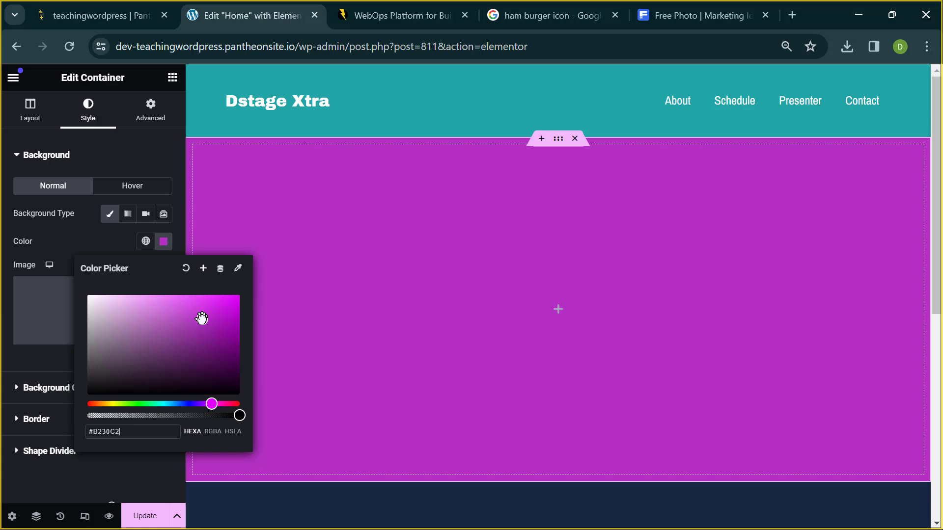
key(Escape)
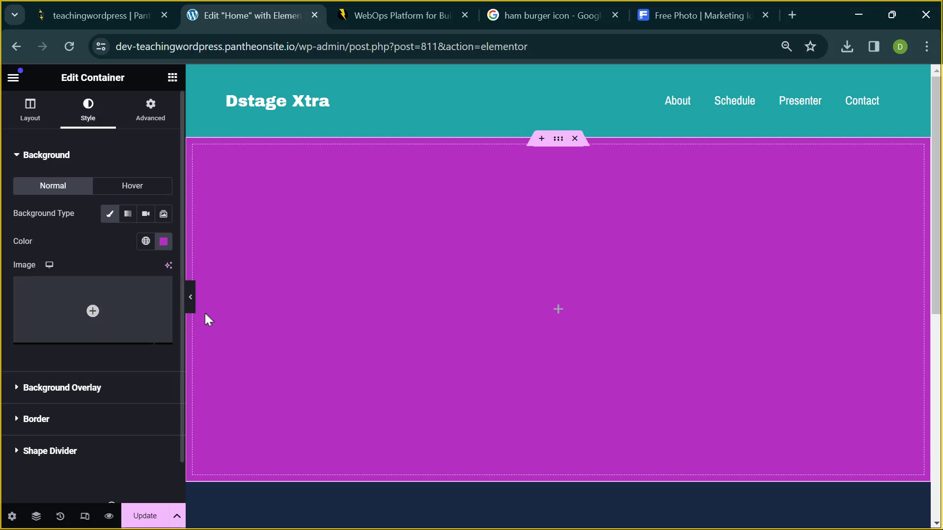
scroll(364, 328, down, 2)
scroll(511, 302, up, 1)
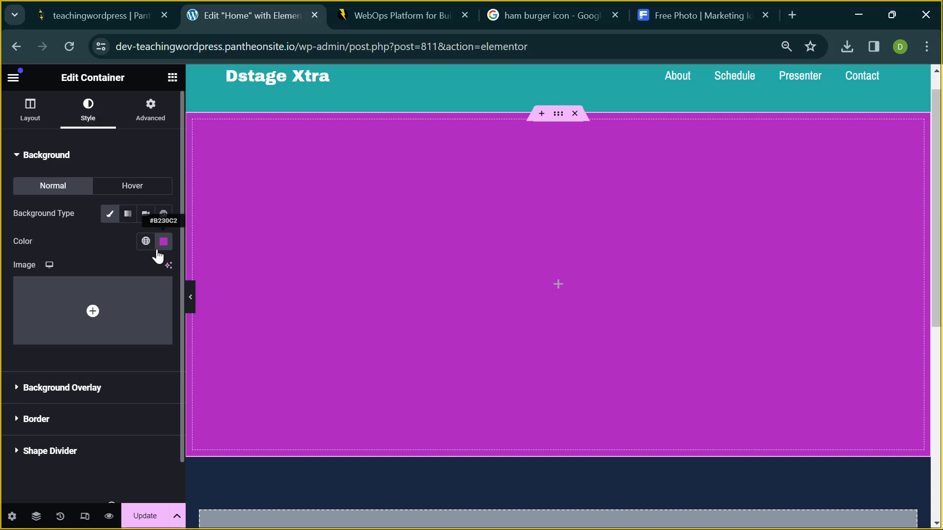
click(115, 296)
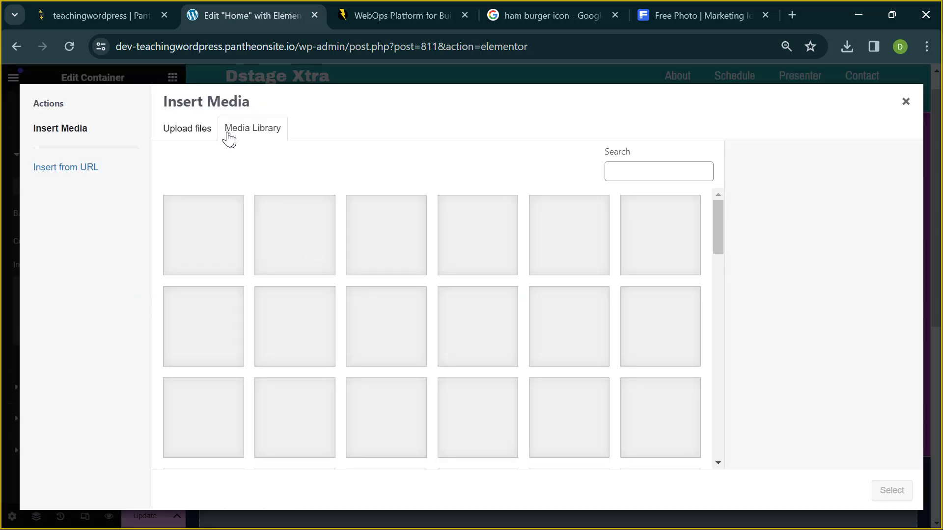
click(189, 128)
click(246, 130)
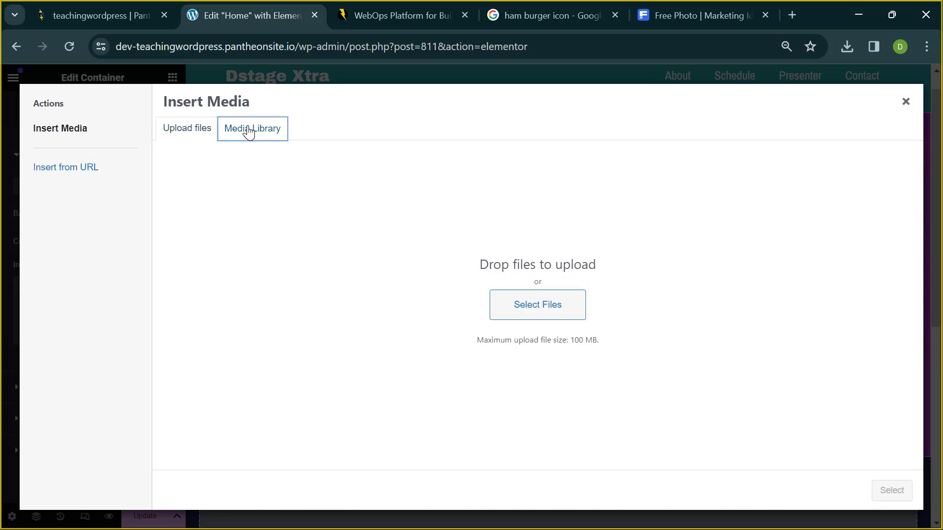
click(268, 241)
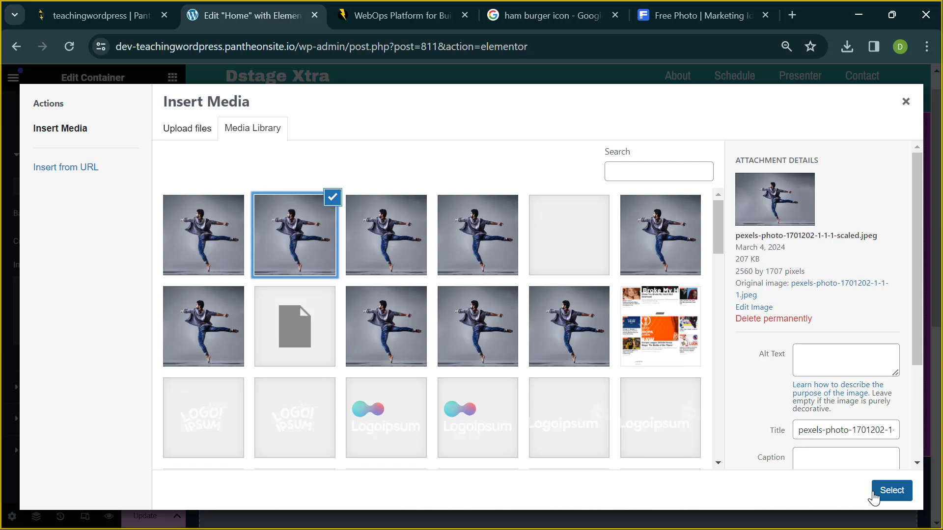
click(880, 493)
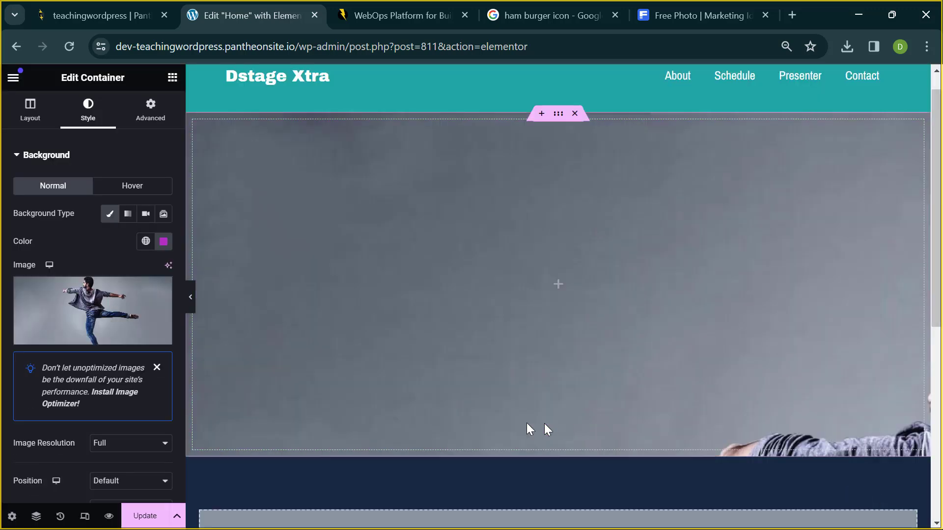
scroll(538, 391, down, 2)
scroll(540, 391, up, 2)
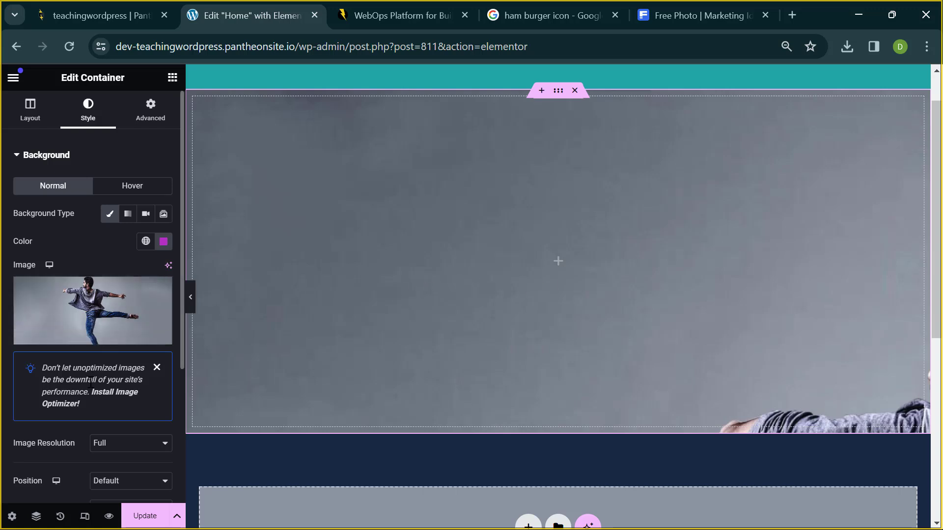
scroll(90, 344, down, 2)
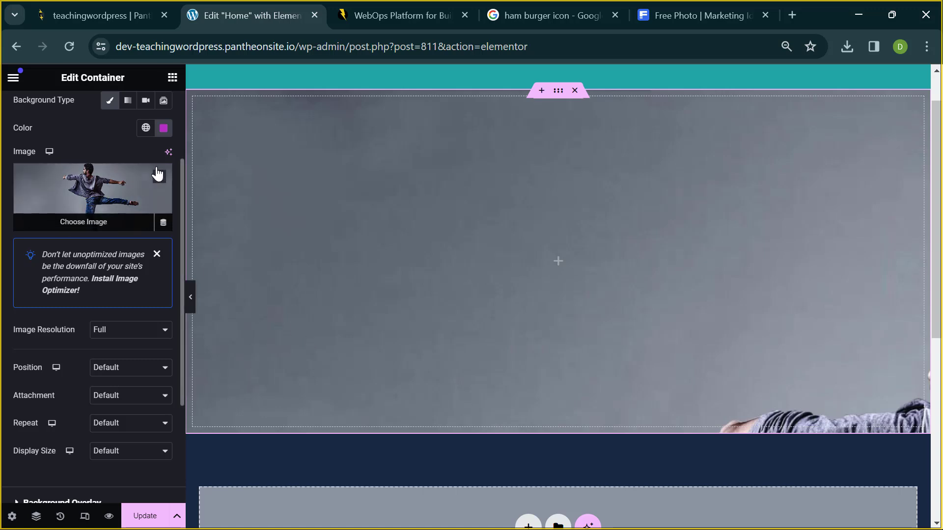
click(159, 176)
scroll(147, 183, up, 2)
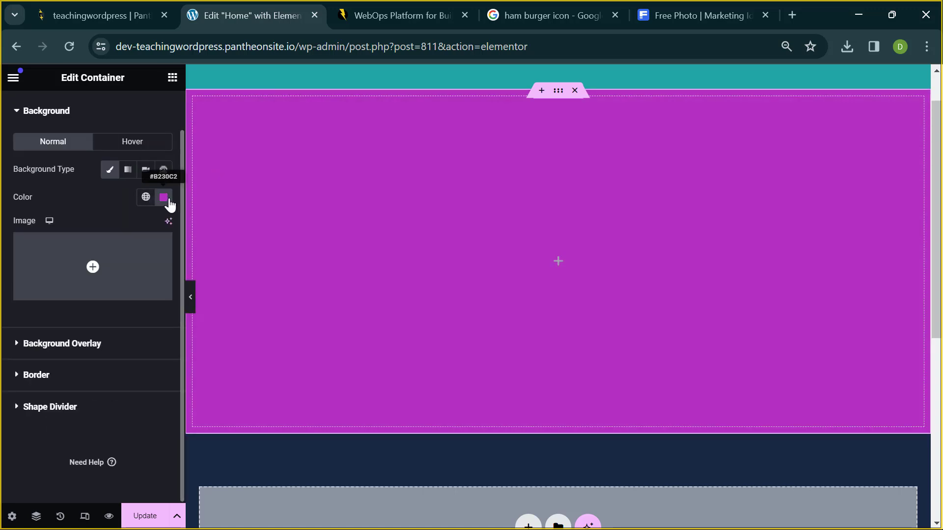
- Clear the background, reapply Classic keeping the purple colour, and view the Hover background options
click(112, 172)
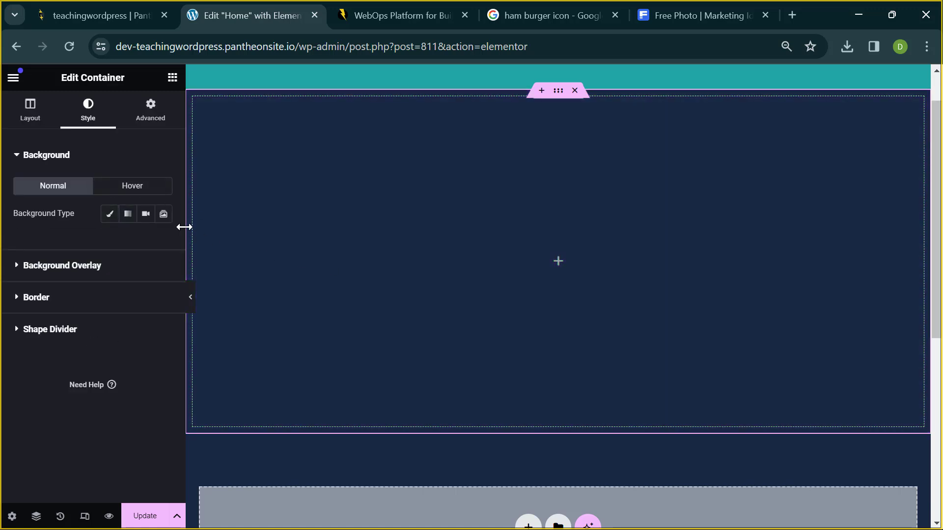
click(106, 215)
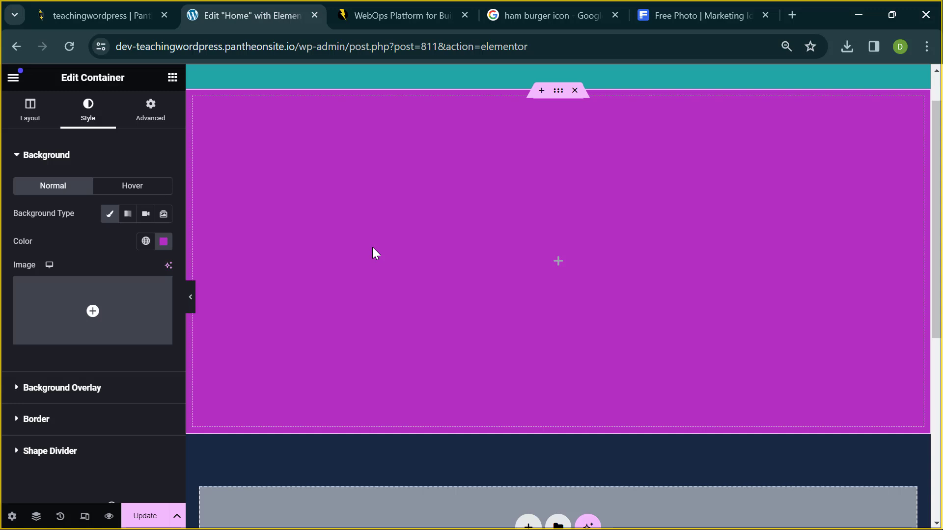
click(115, 188)
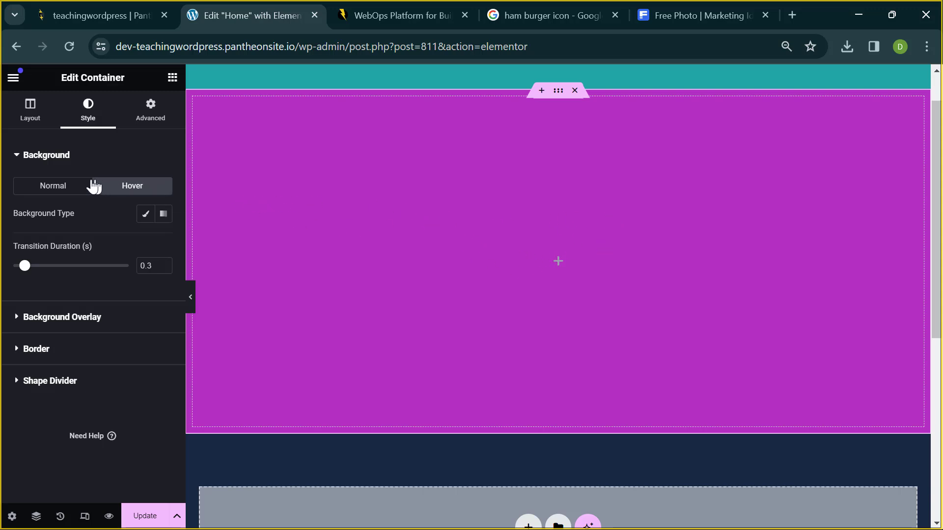
- Try a Classic hover background in the Primary global colour, then remove it and return to Normal
click(67, 185)
click(129, 187)
click(147, 216)
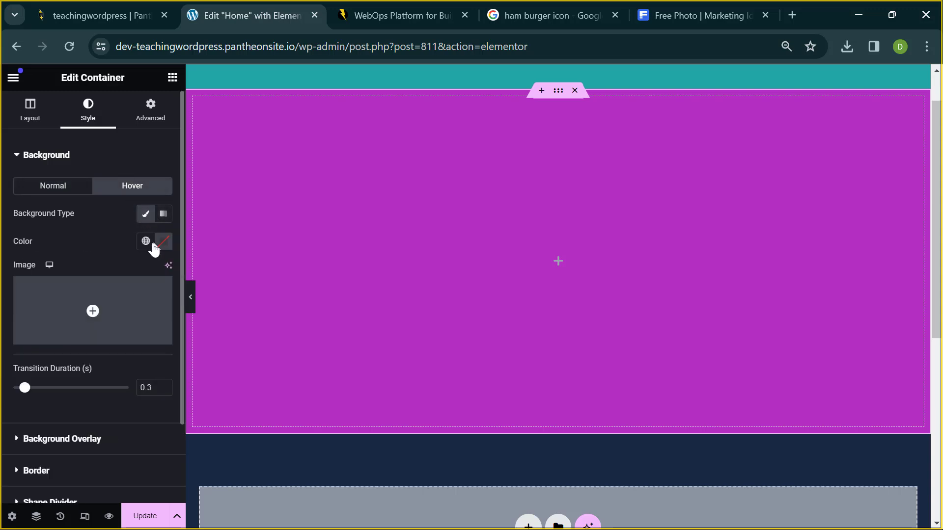
click(146, 241)
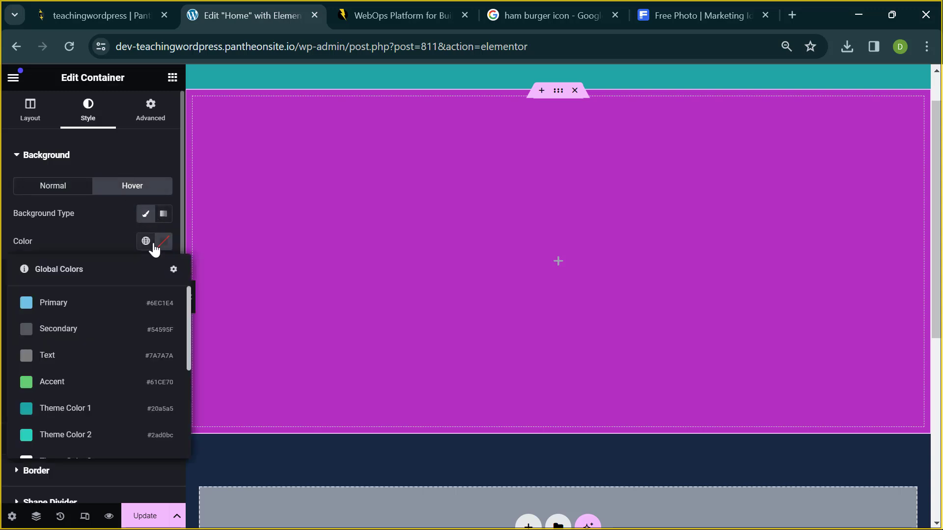
click(55, 303)
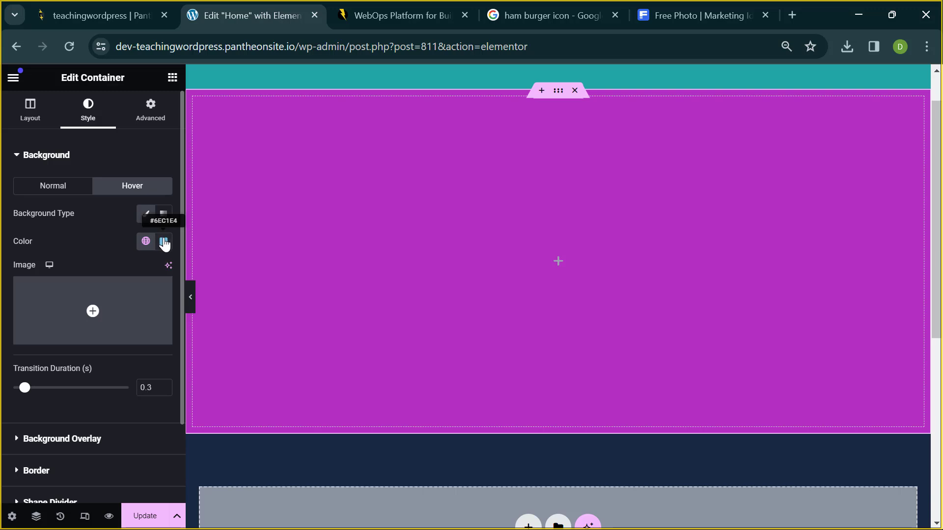
click(146, 216)
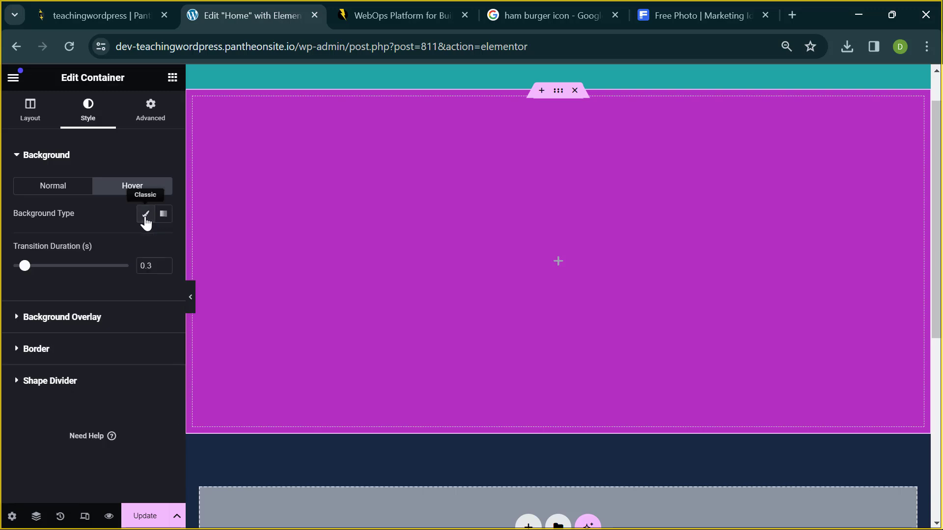
click(52, 189)
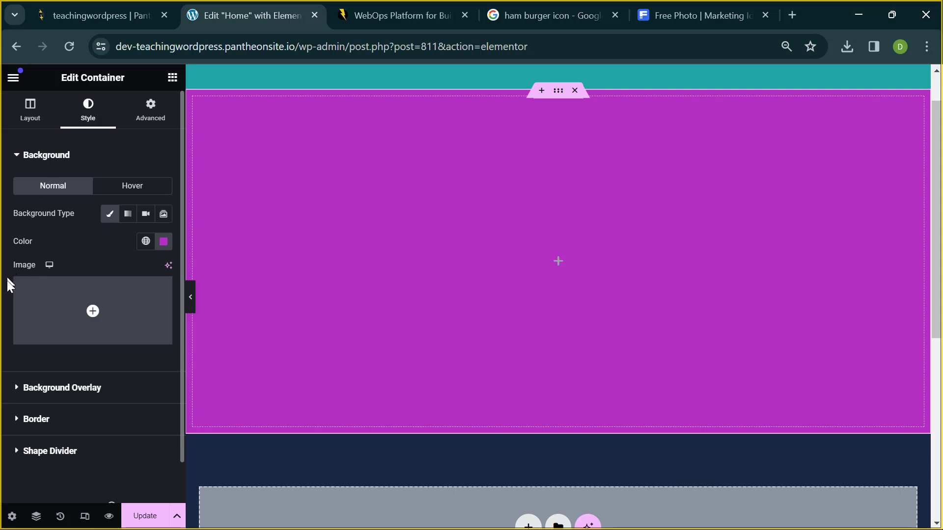
- Collapse and reopen the Background section, then open the Insert Media library from the Image field
mouse_move(58, 284)
click(53, 159)
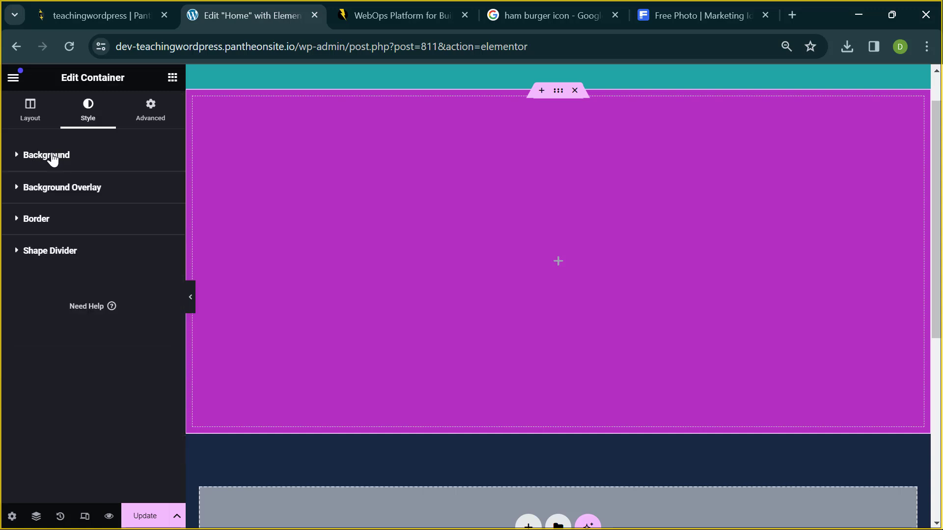
click(53, 159)
click(53, 159)
click(53, 159)
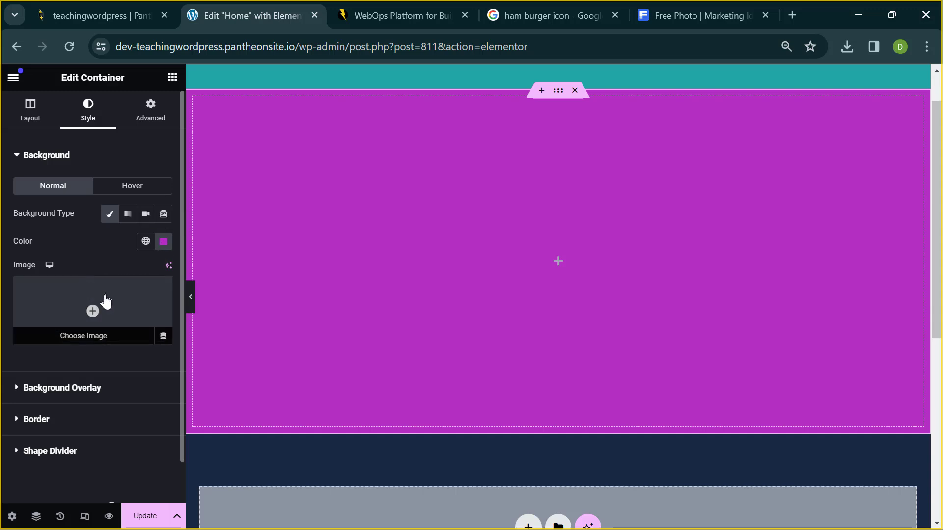
click(57, 306)
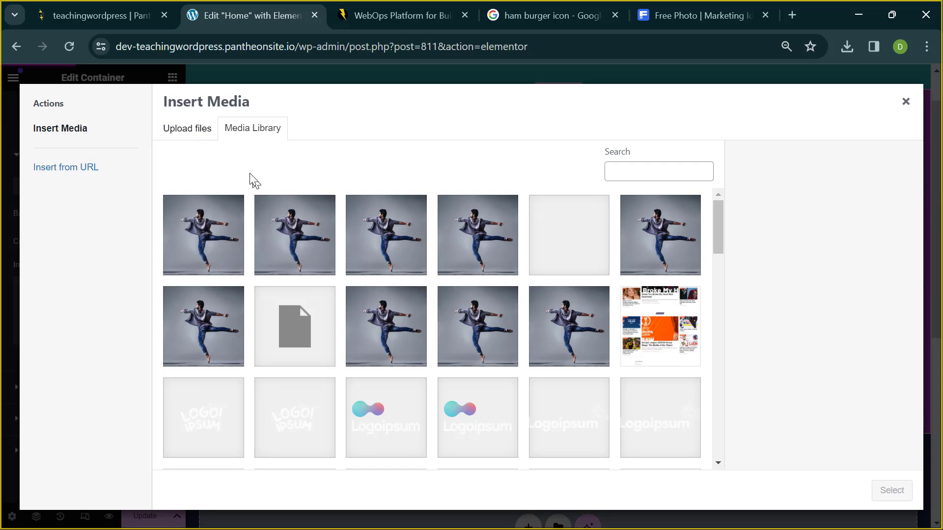
- Start an upload and try opening image 127431 from Downloads, dismissing the file-not-found error
click(187, 136)
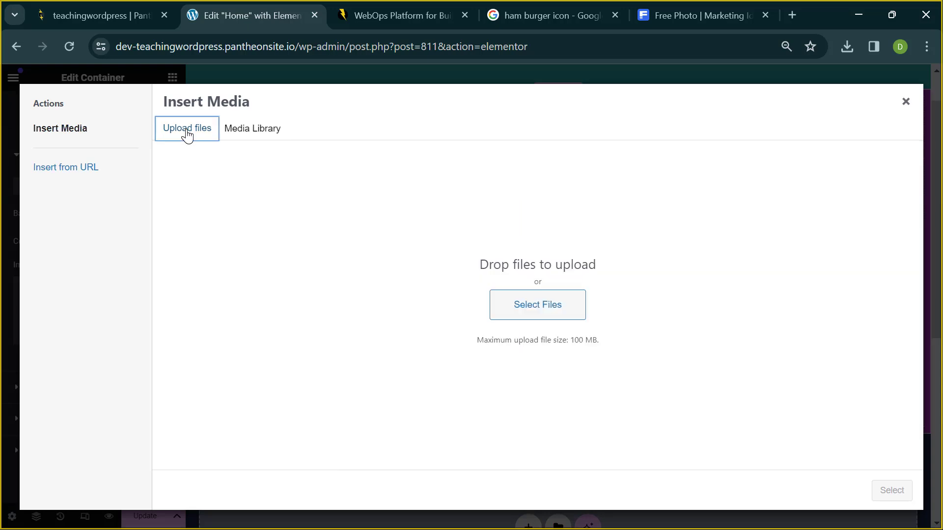
click(543, 308)
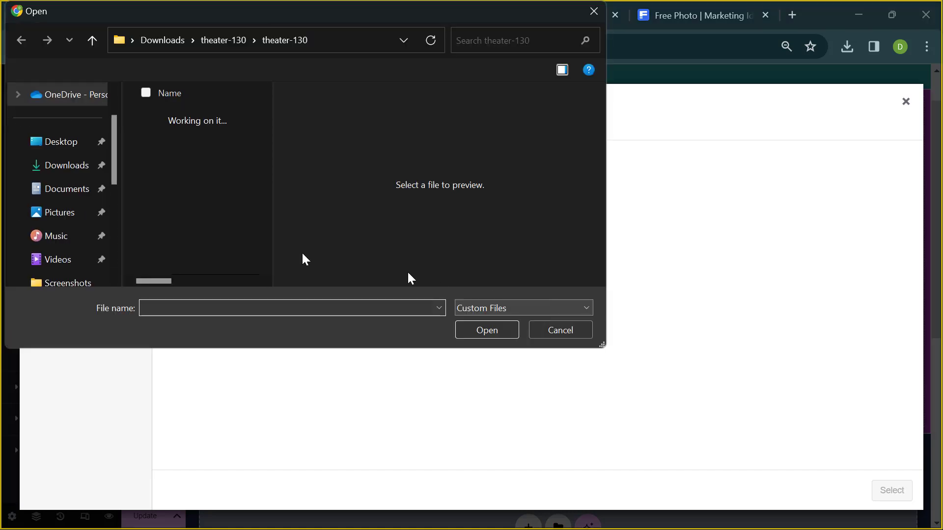
click(82, 171)
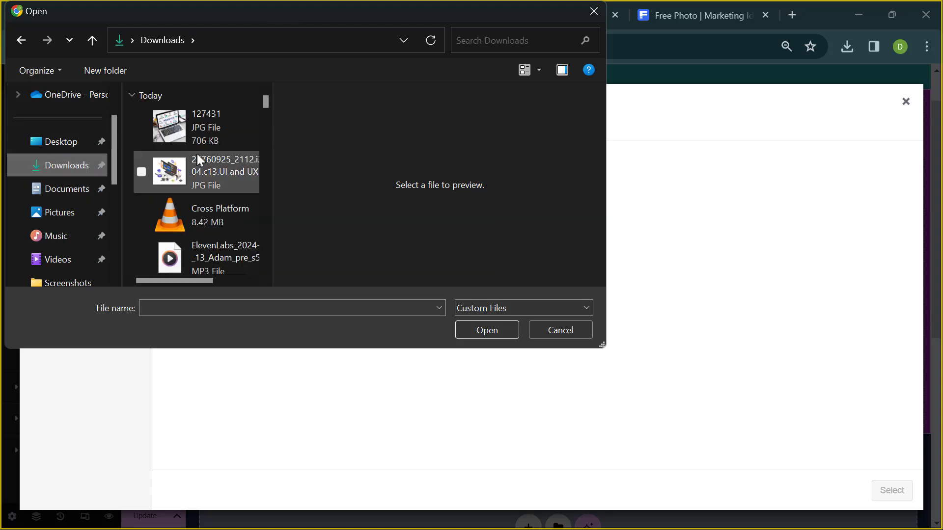
click(216, 133)
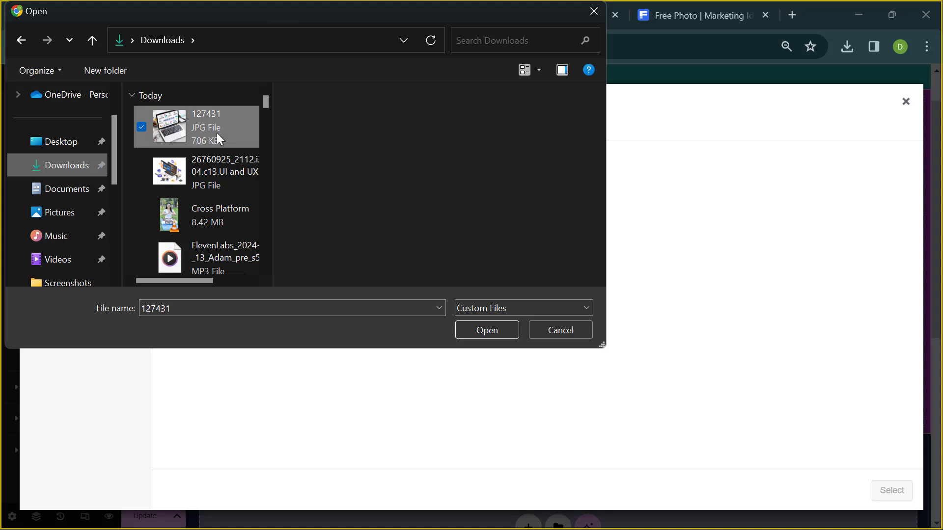
click(486, 331)
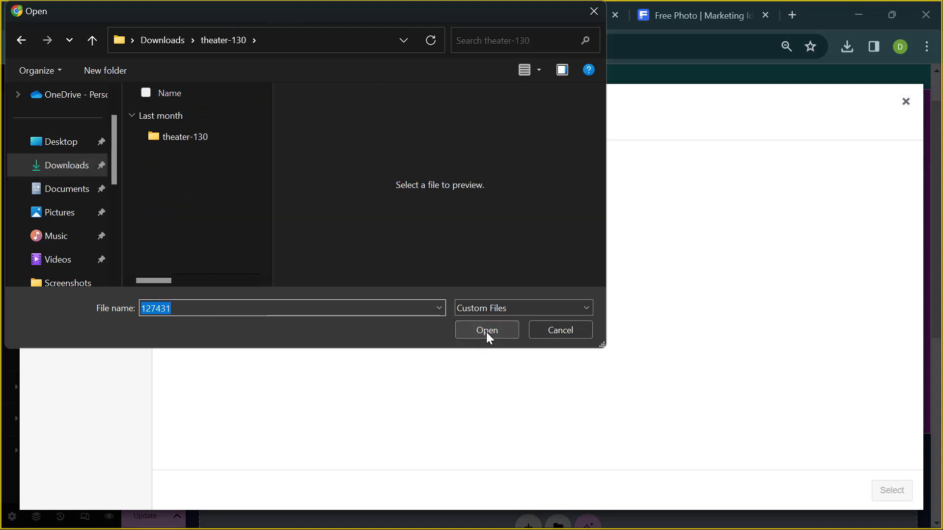
click(487, 337)
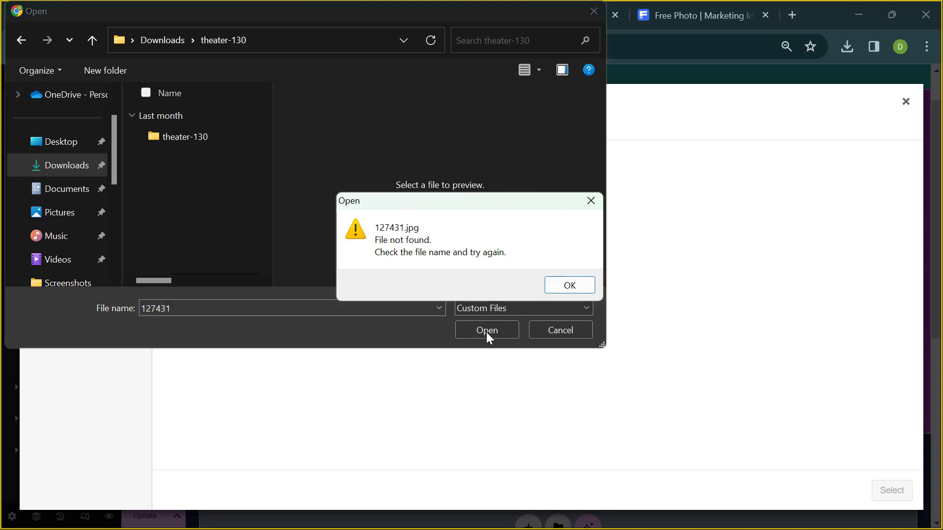
click(568, 284)
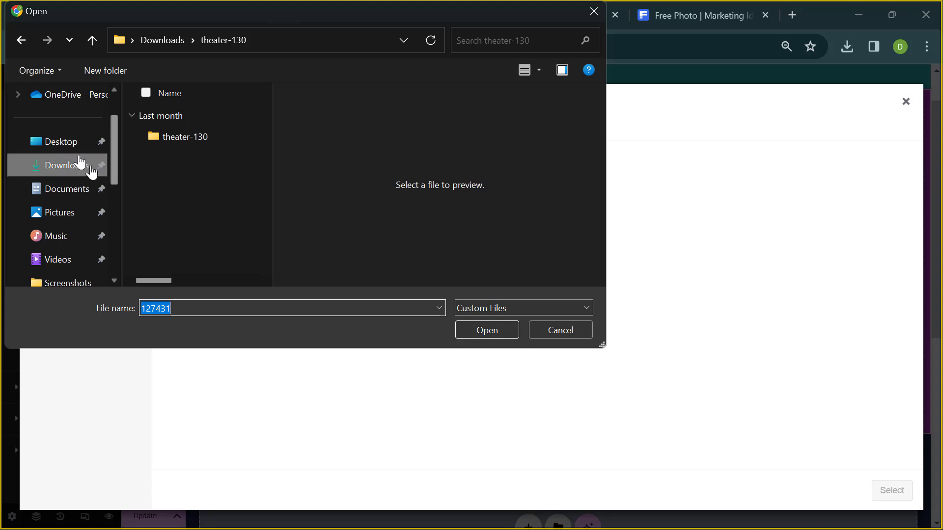
- Retry image 127431 in Downloads, then select the isometric UI/UX image instead
click(65, 169)
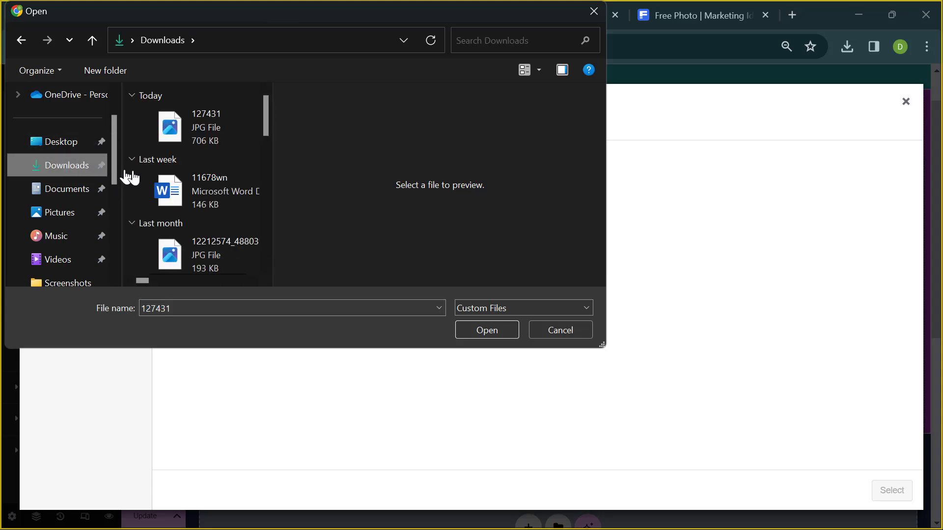
click(184, 144)
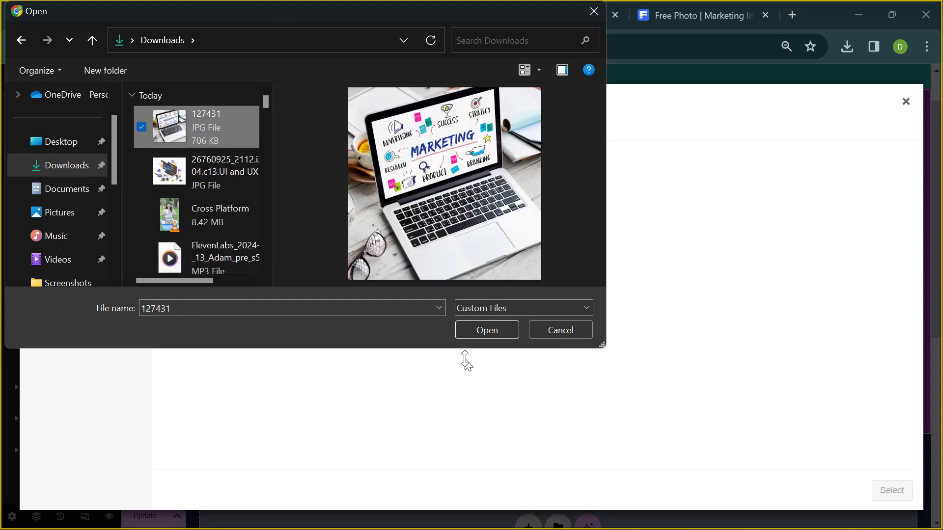
click(469, 330)
click(469, 330)
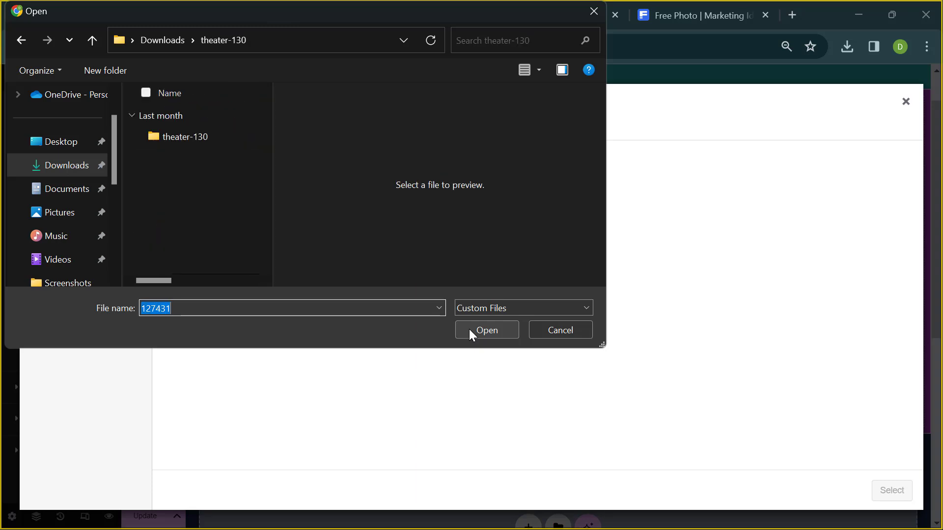
click(60, 175)
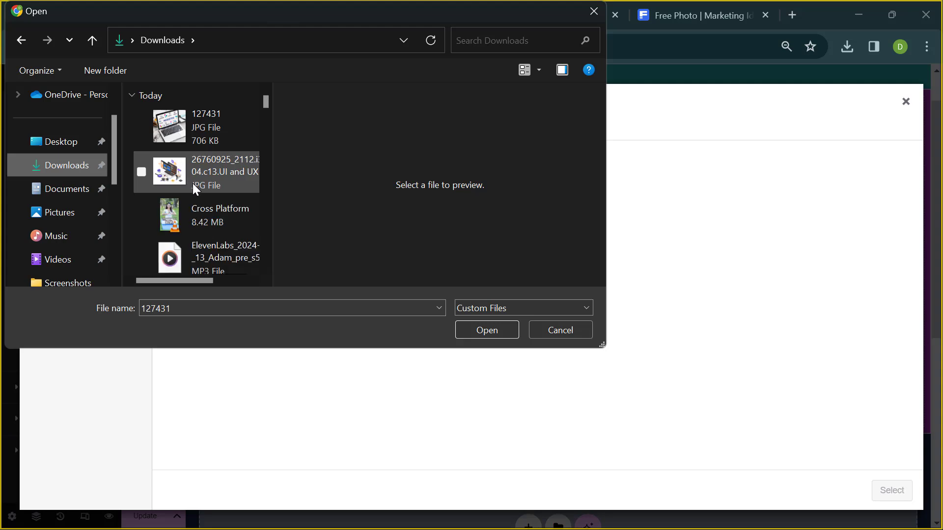
click(194, 186)
- Attempt the failed image upload, close Insert Media, then update the Home page and reload the editor
click(485, 330)
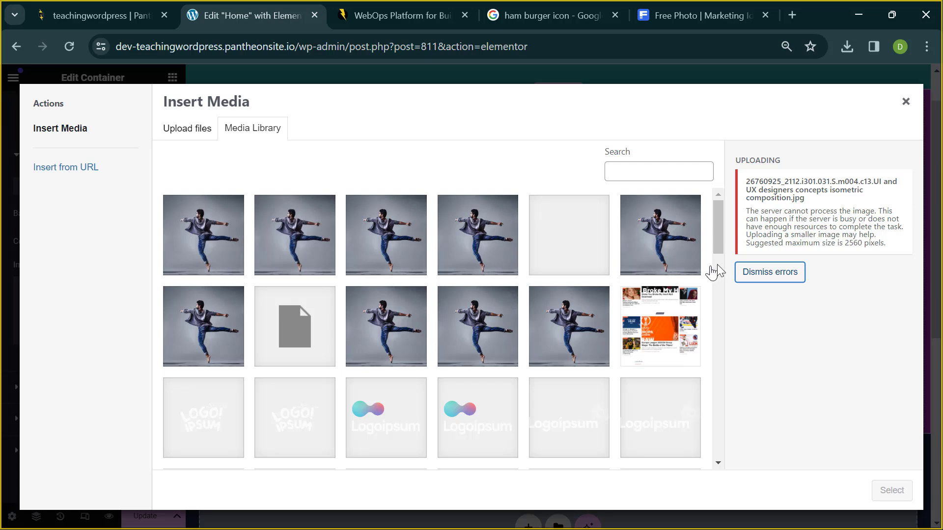
click(755, 278)
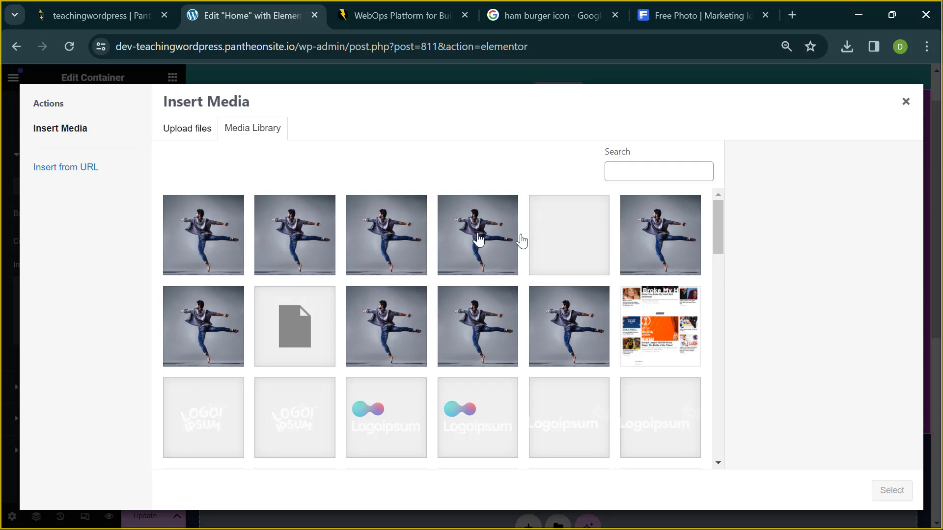
click(906, 101)
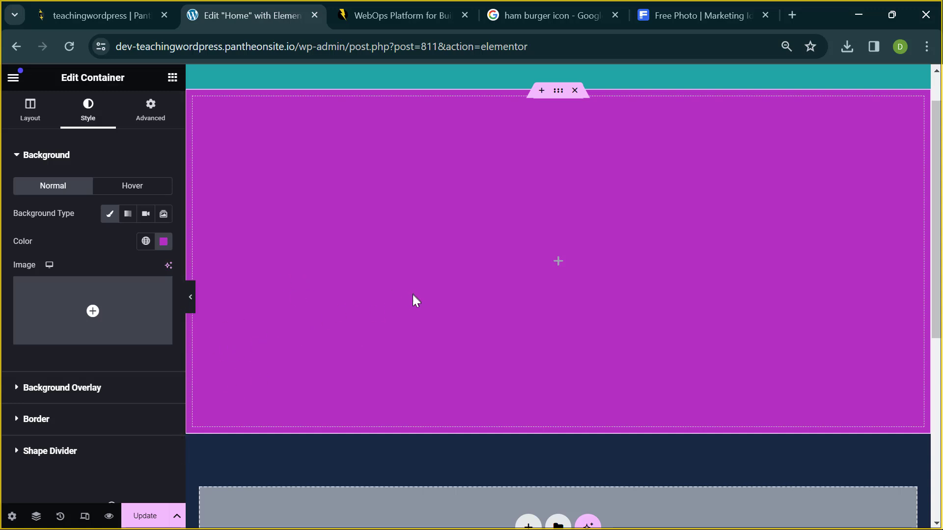
click(139, 516)
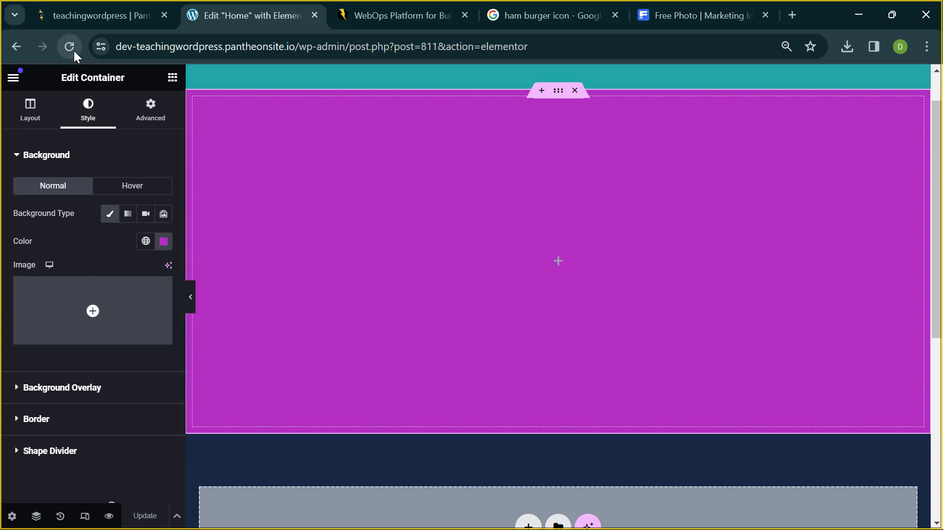
click(68, 37)
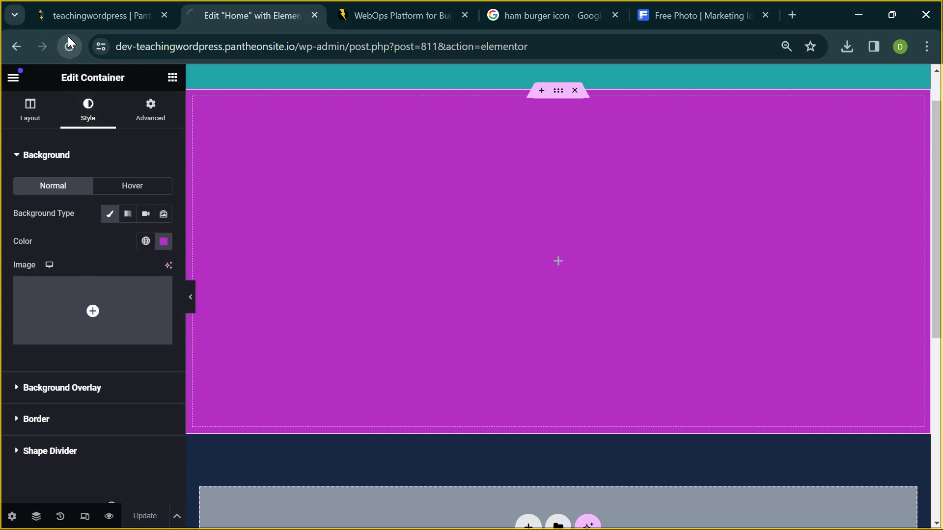
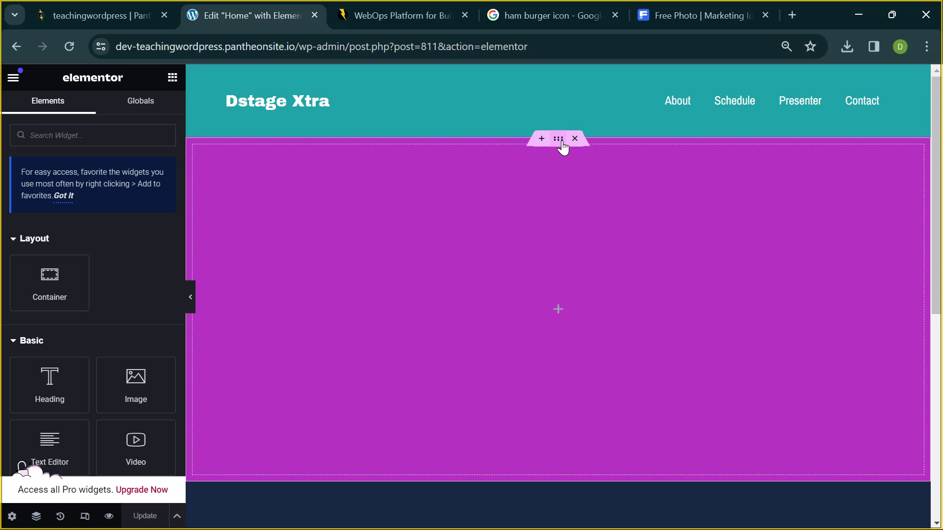
- Set the isometric UI/UX designers illustration from the Media Library as the hero container's background image
click(558, 139)
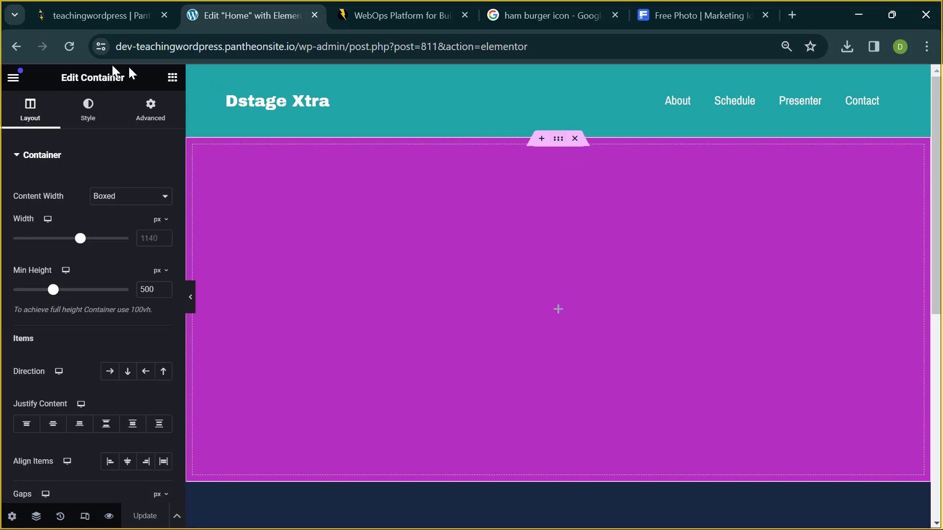
click(89, 103)
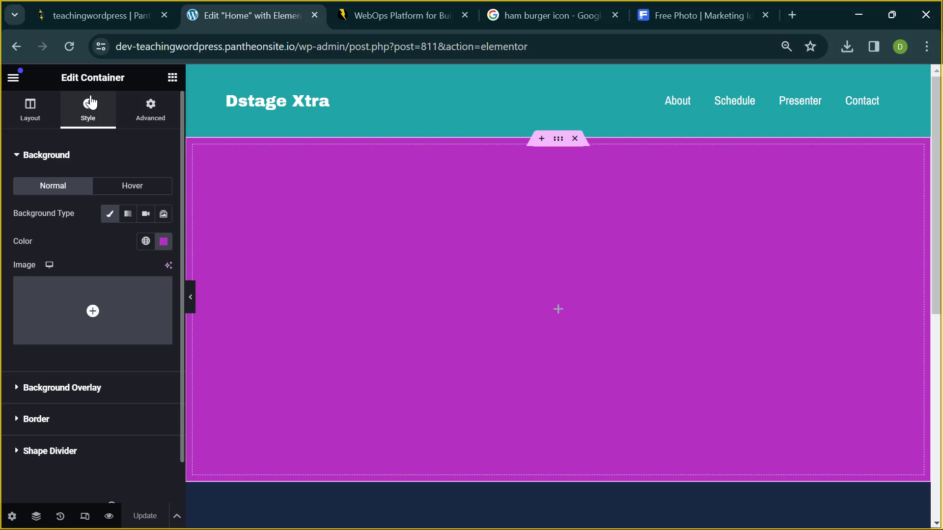
click(67, 302)
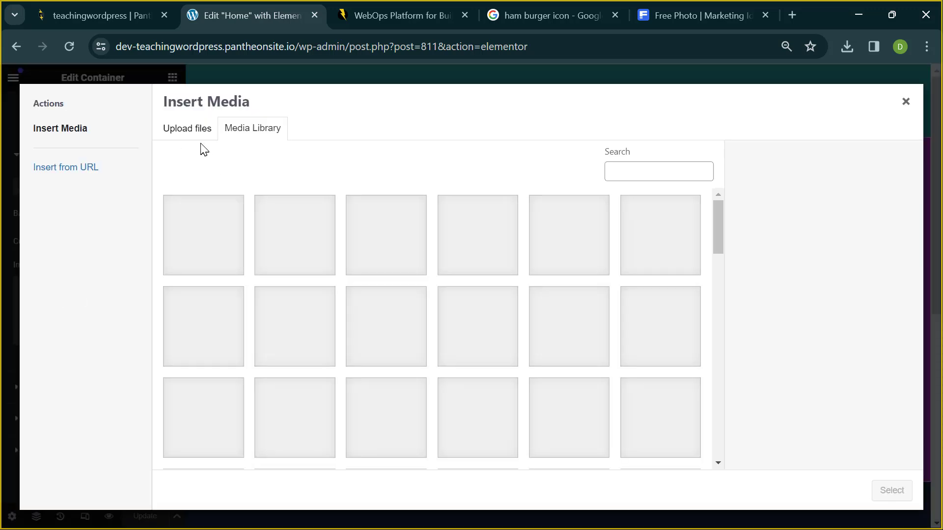
click(201, 227)
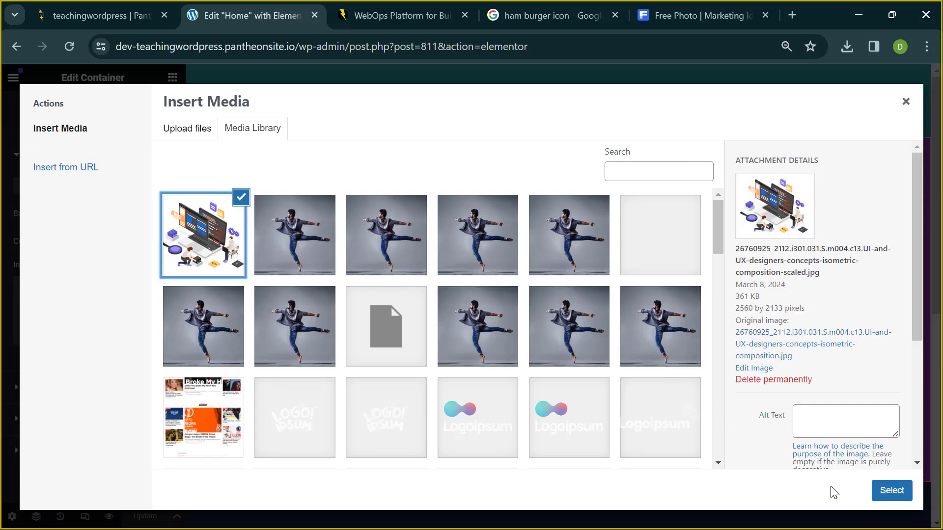
click(880, 501)
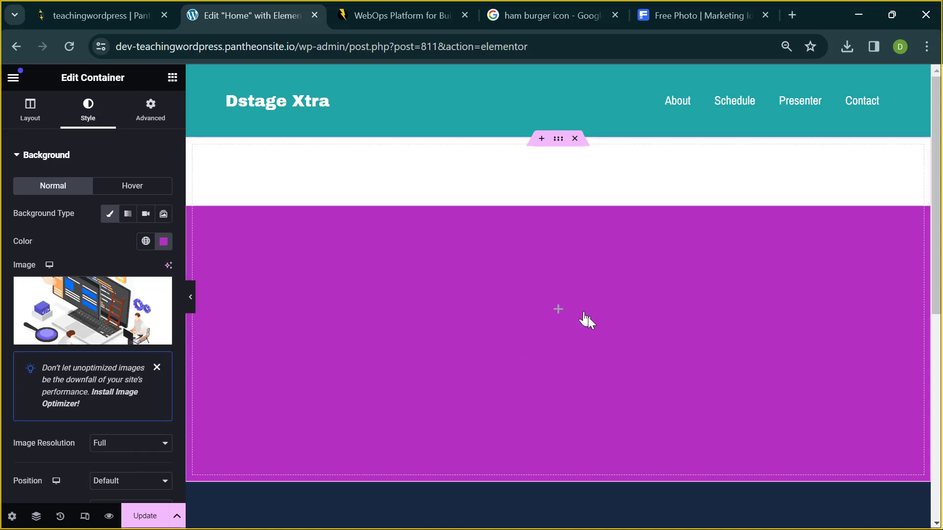
scroll(497, 351, down, 3)
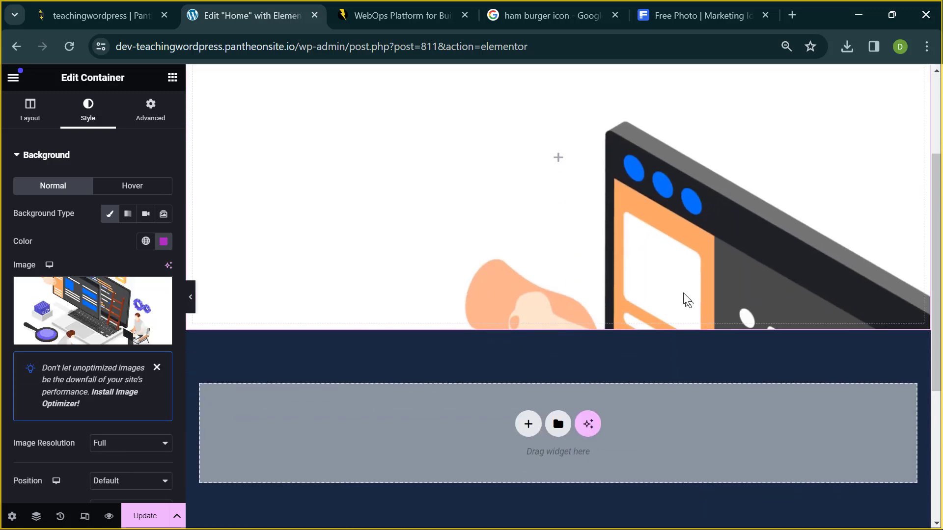
scroll(659, 205, up, 3)
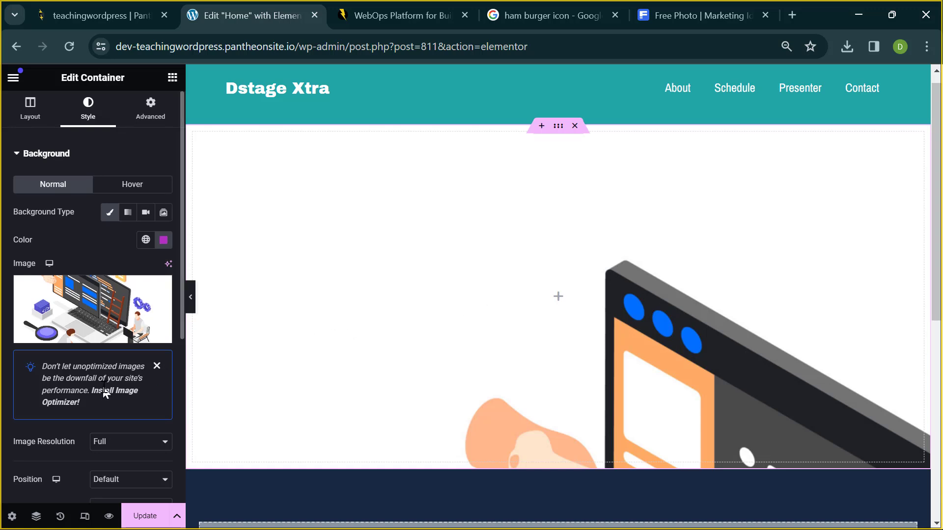
scroll(104, 348, down, 2)
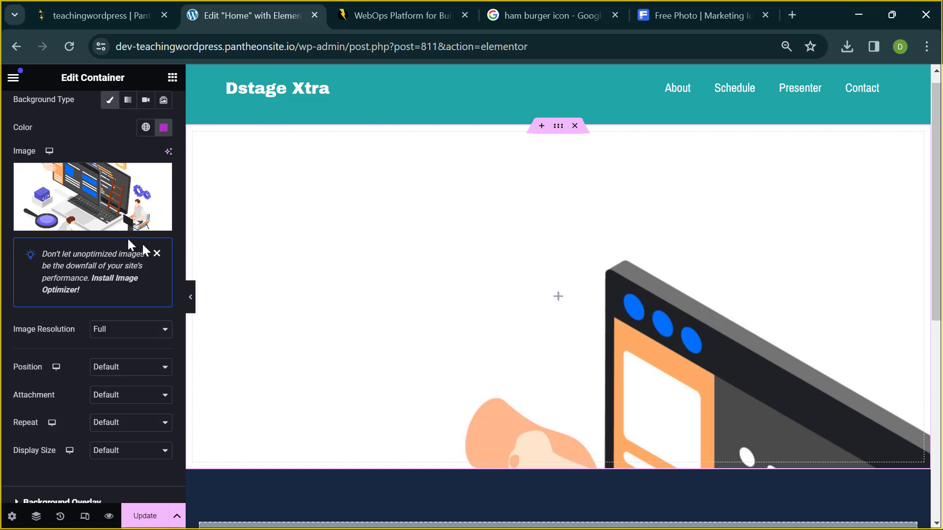
mouse_move(99, 222)
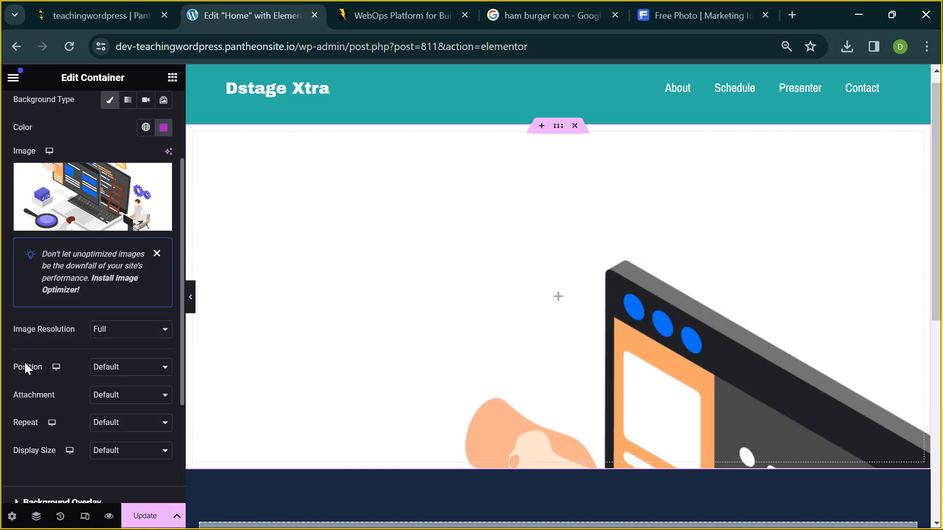
- Set background Position to Center Center, Repeat to No-repeat and Display Size to Cover, leaving Attachment at Default
click(110, 377)
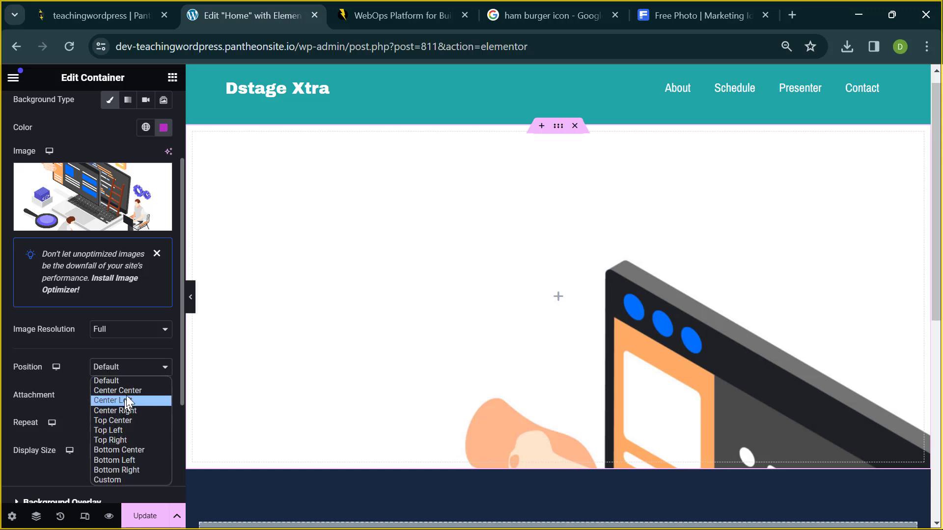
click(126, 394)
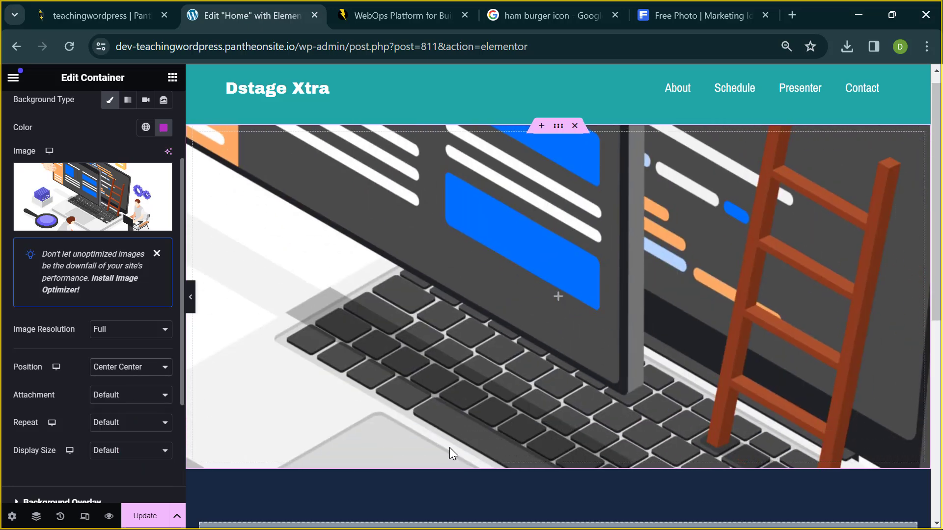
scroll(541, 296, up, 1)
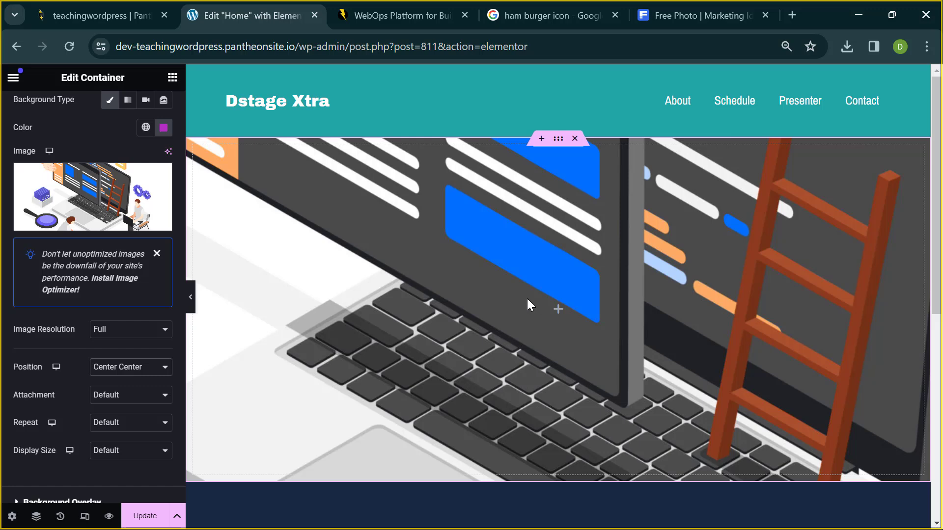
click(104, 406)
click(109, 406)
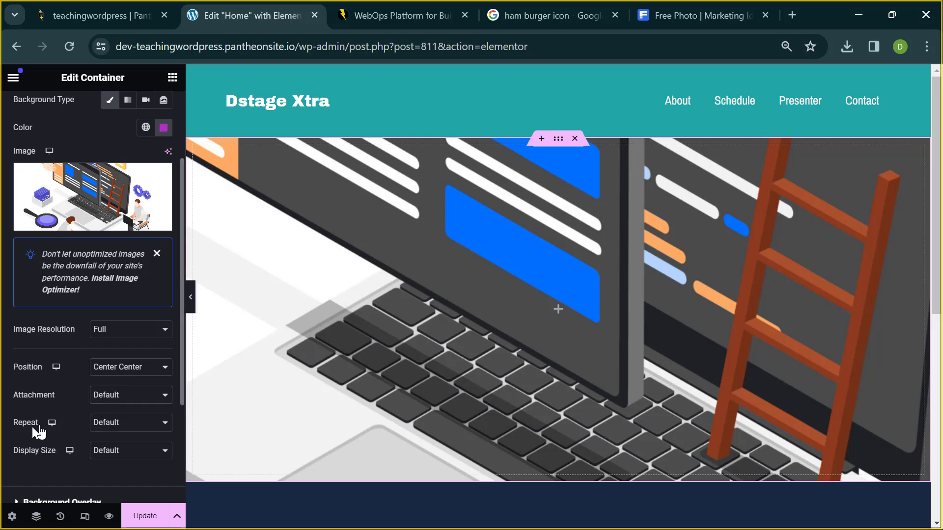
click(121, 426)
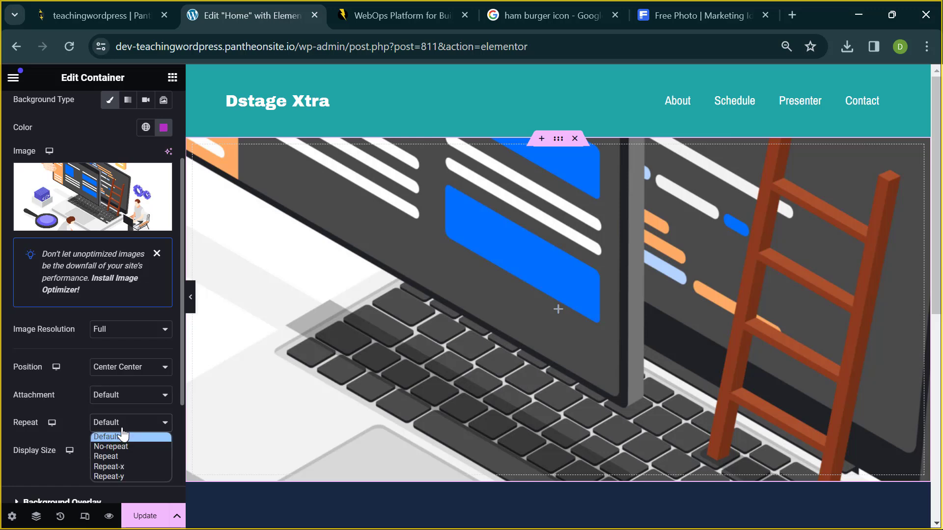
click(118, 444)
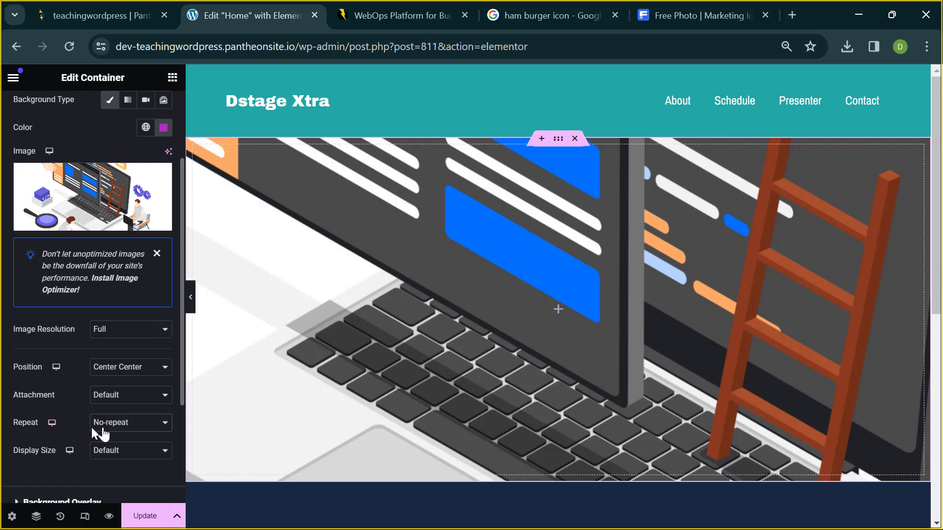
click(112, 457)
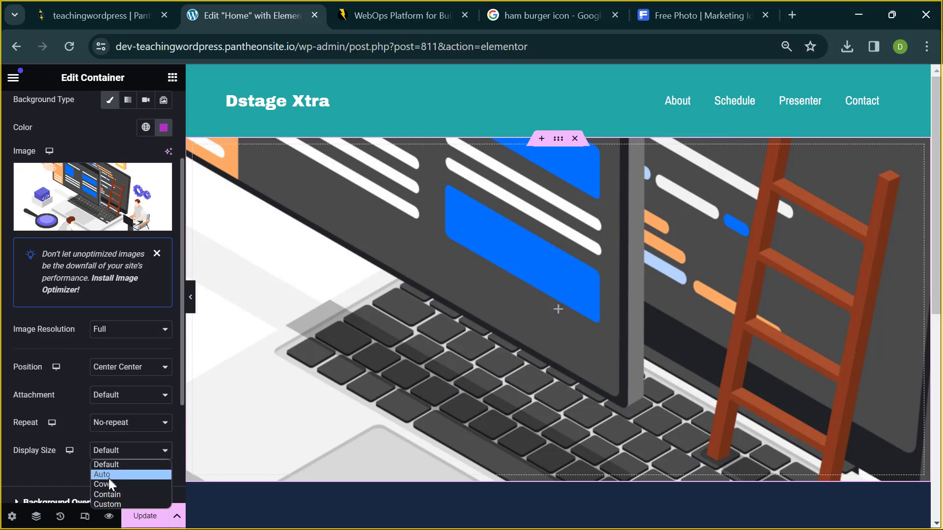
click(108, 485)
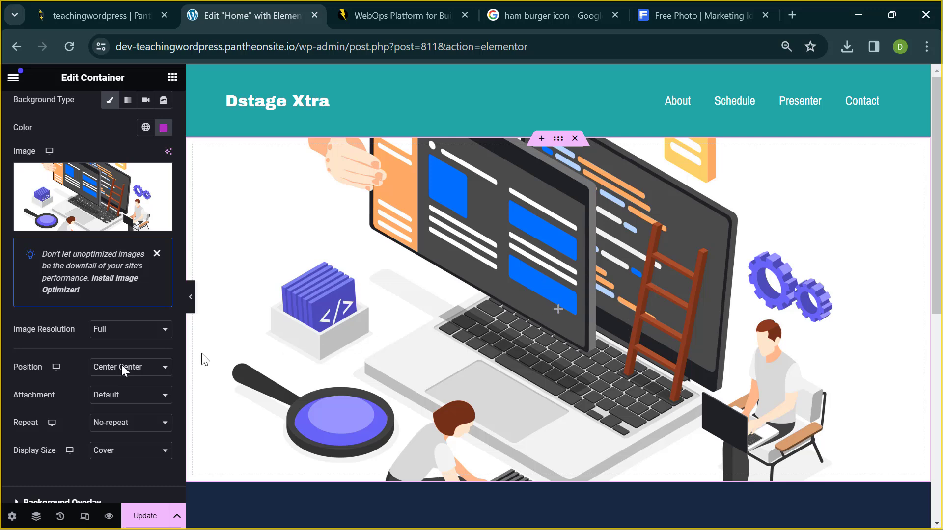
scroll(100, 379, down, 1)
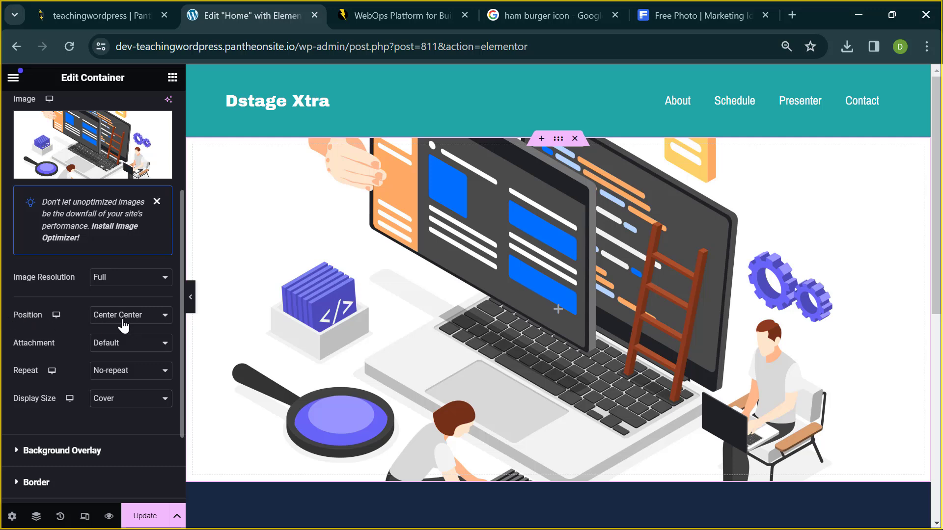
click(124, 317)
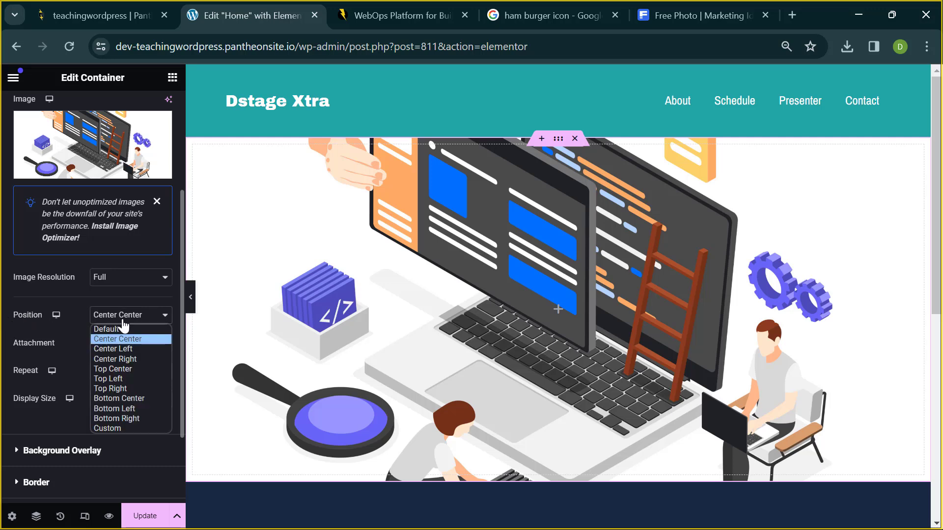
click(116, 350)
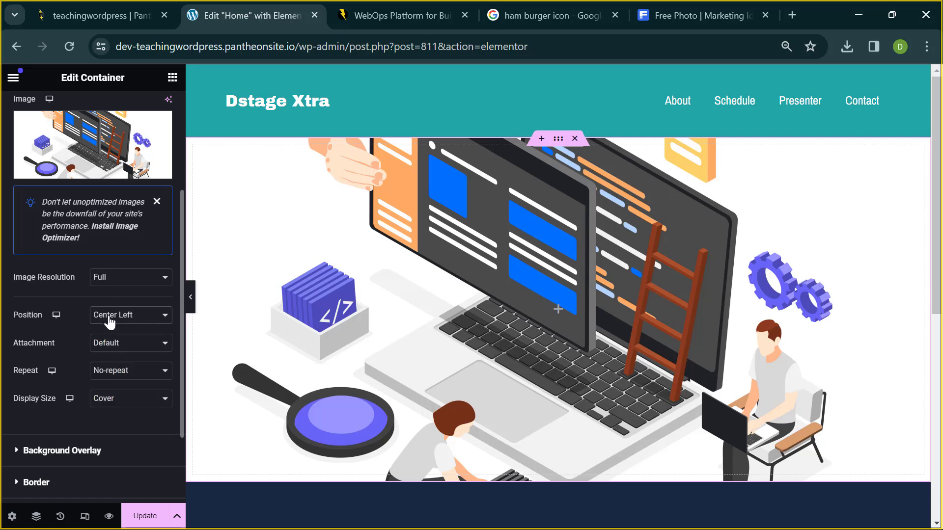
click(107, 318)
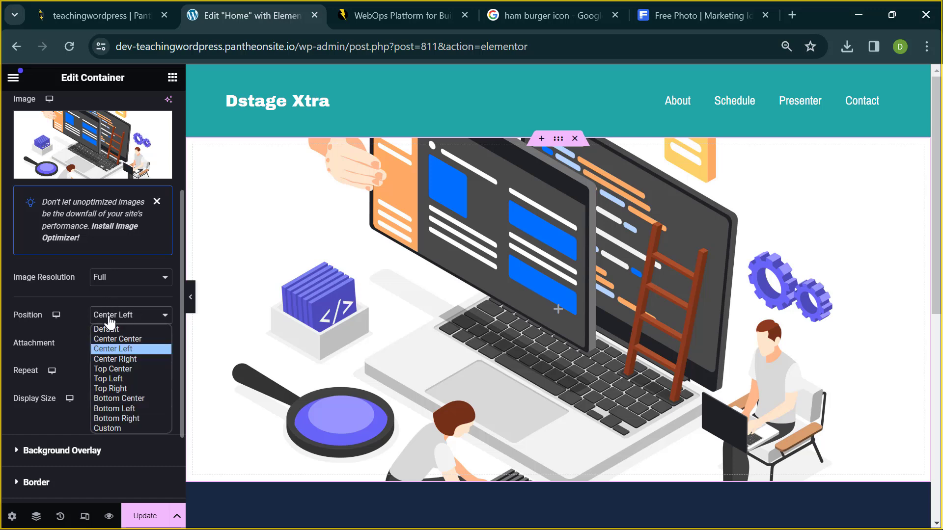
click(110, 360)
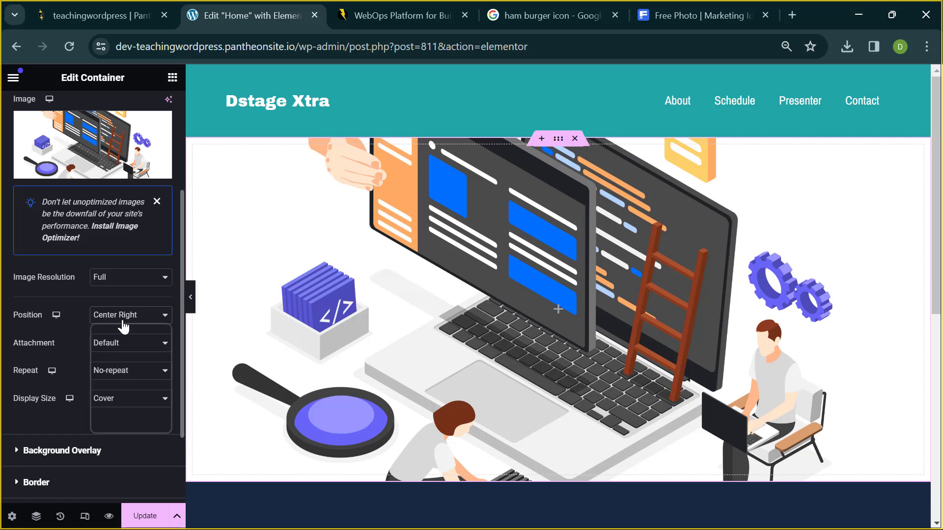
click(122, 320)
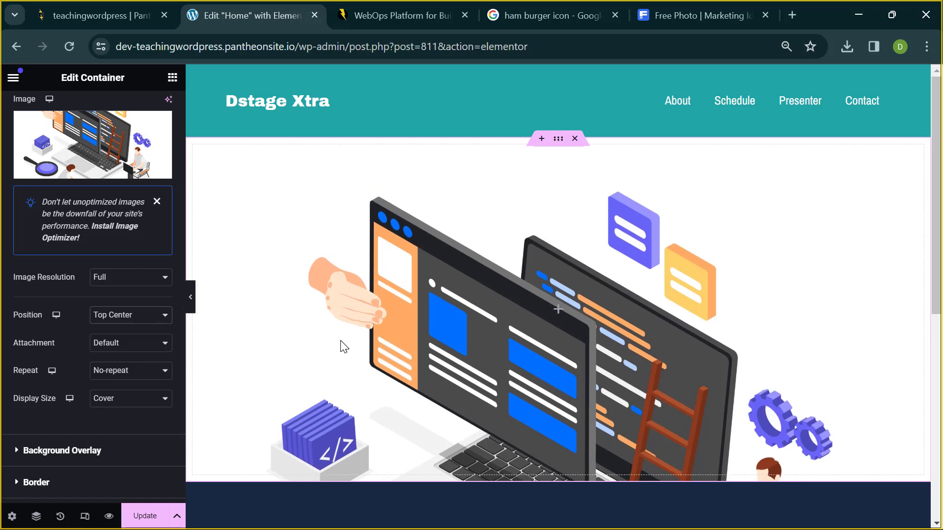
click(138, 316)
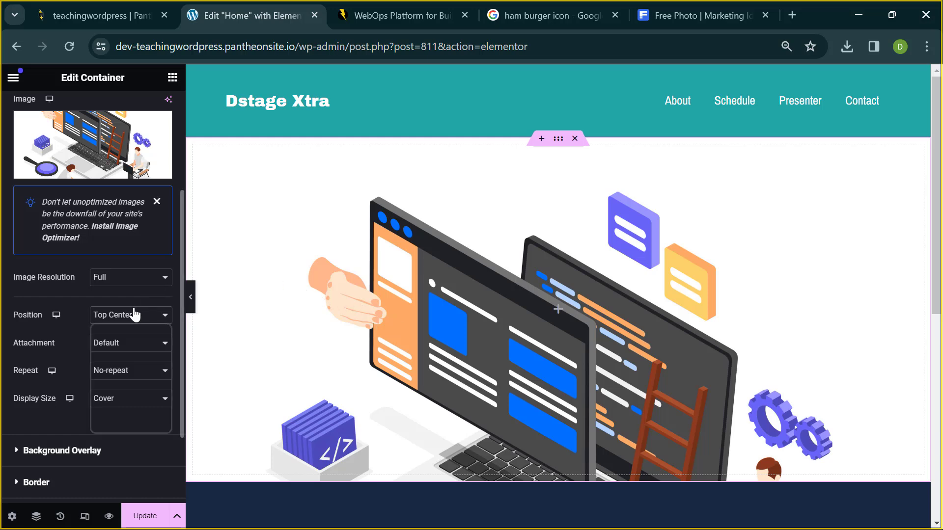
click(136, 343)
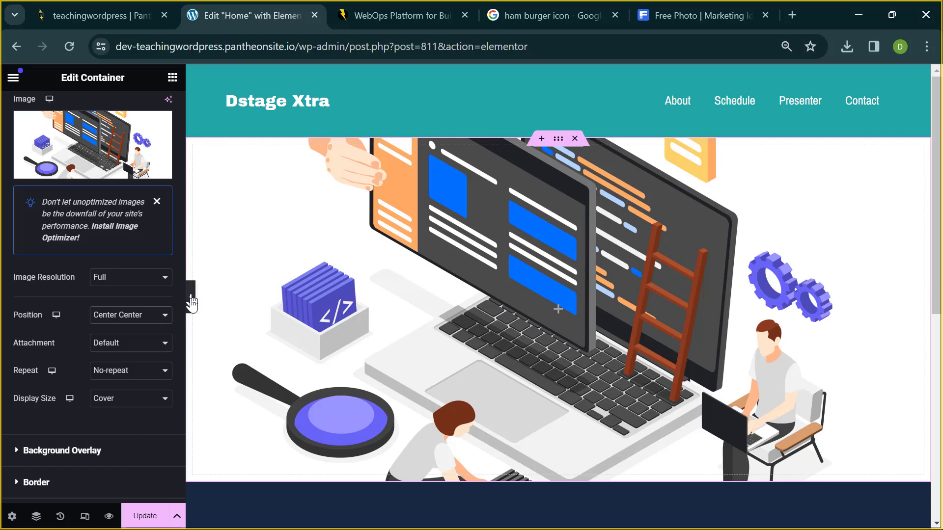
click(191, 305)
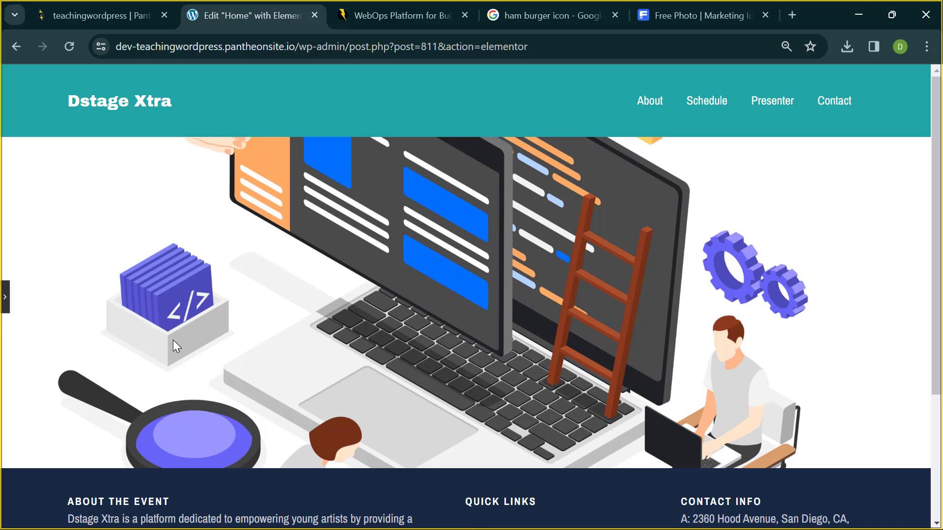
click(4, 300)
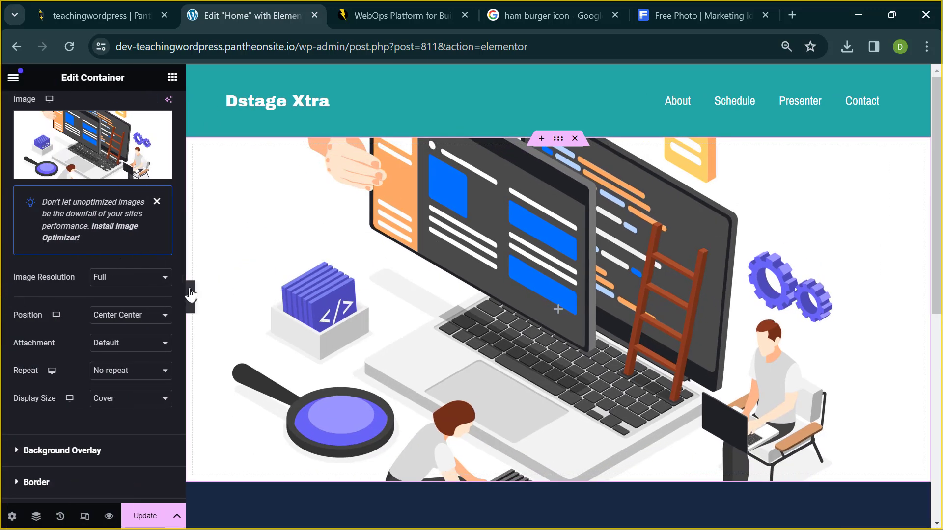
click(190, 297)
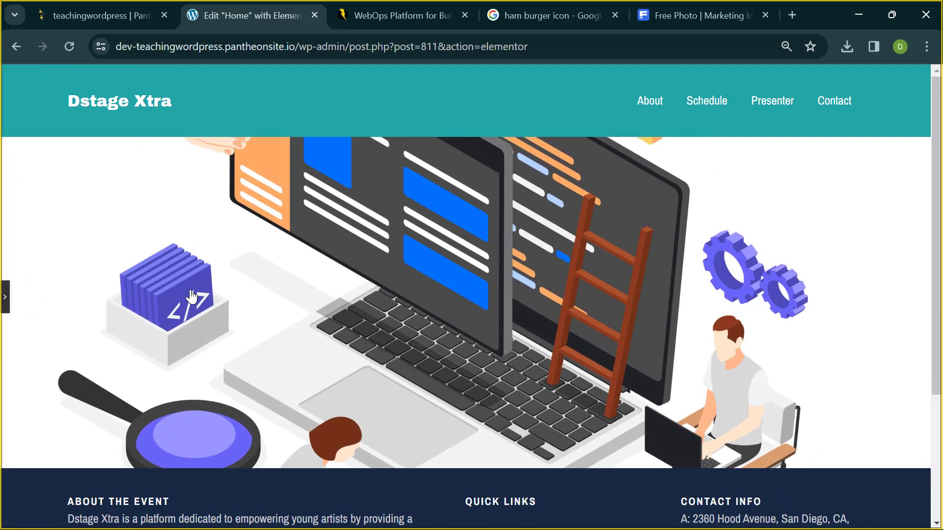
scroll(299, 334, down, 2)
scroll(297, 344, up, 1)
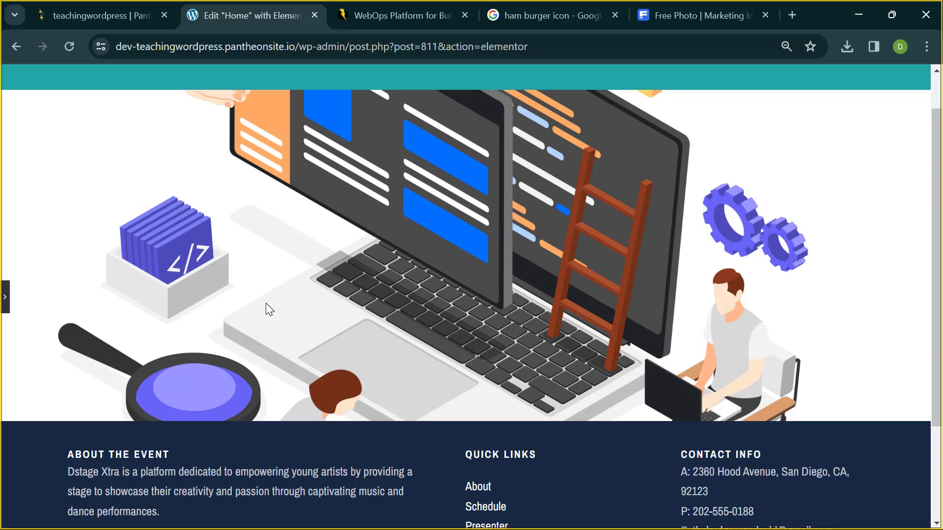
click(5, 297)
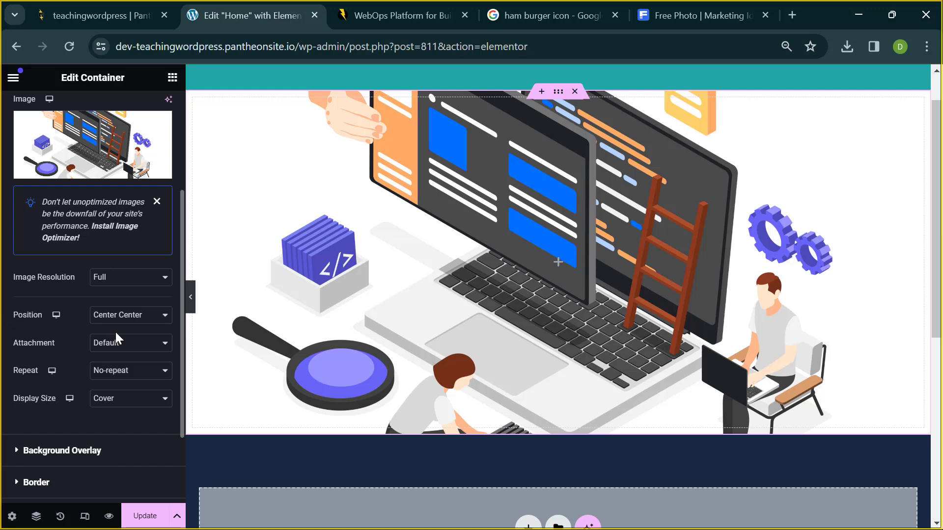
scroll(116, 339, down, 3)
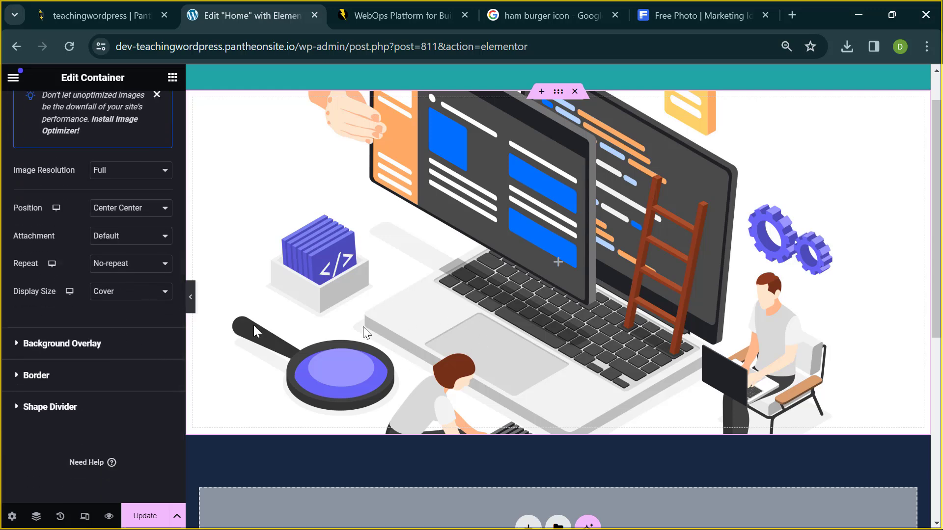
scroll(111, 264, up, 5)
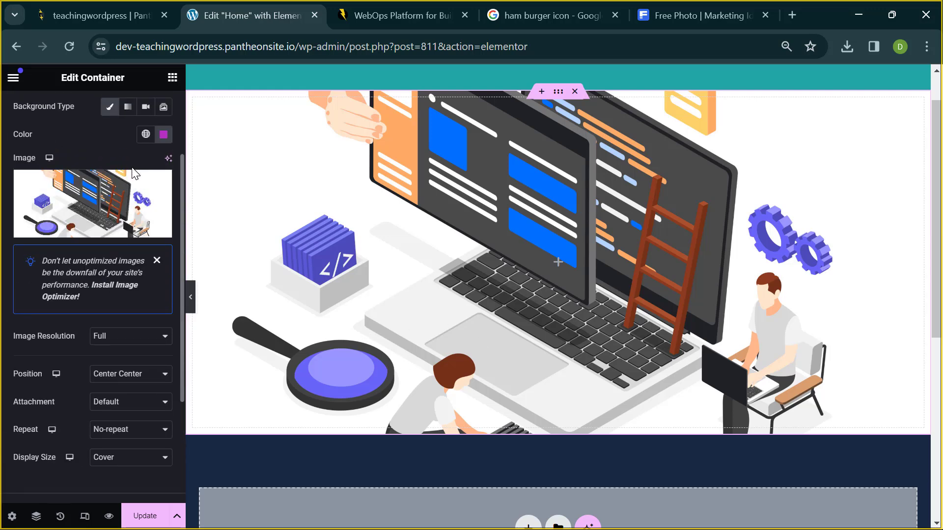
scroll(40, 412, down, 1)
scroll(39, 413, up, 3)
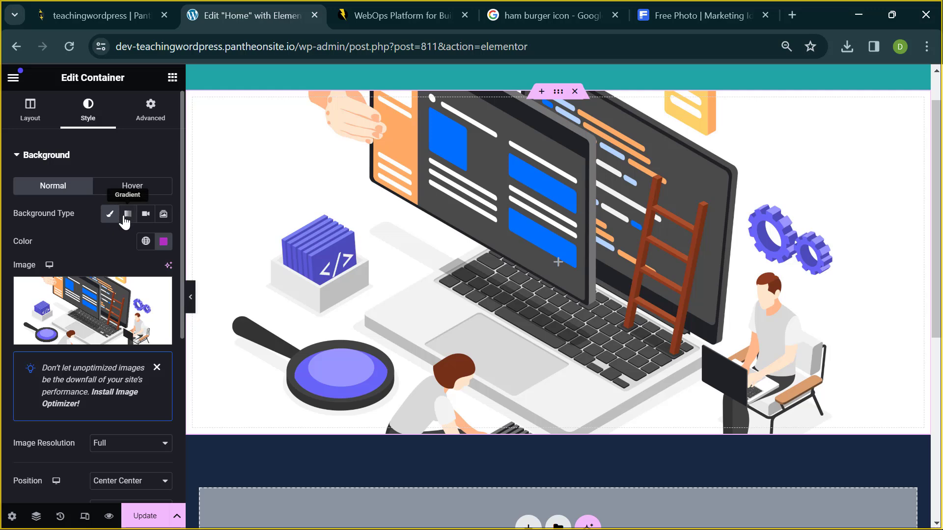
- Switch the container background to Gradient and make the first colour a brighter magenta
click(126, 215)
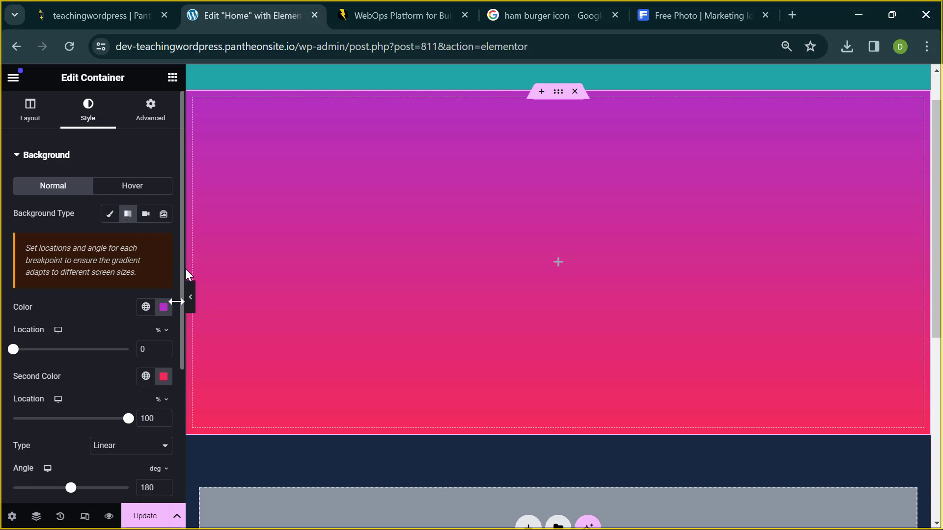
scroll(84, 362, down, 3)
scroll(84, 361, up, 1)
scroll(83, 361, up, 1)
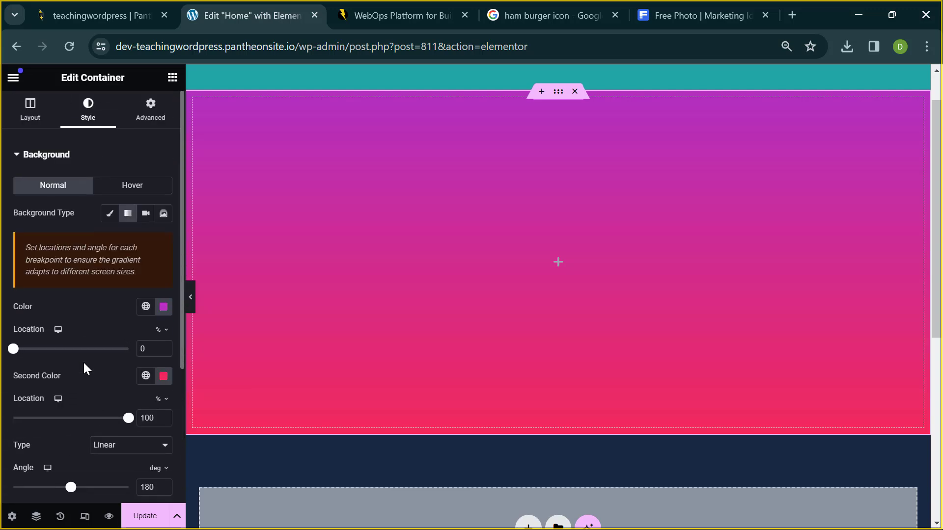
click(164, 307)
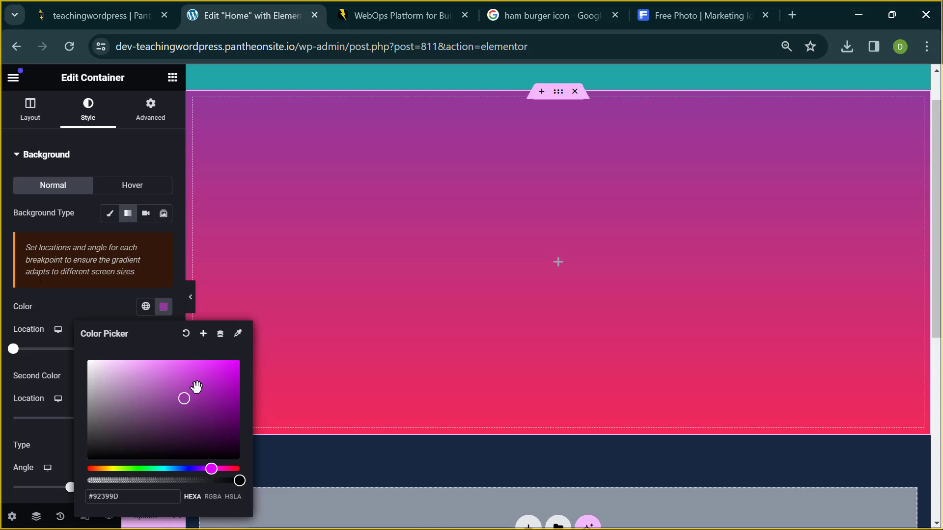
drag(196, 388, 221, 380)
click(102, 305)
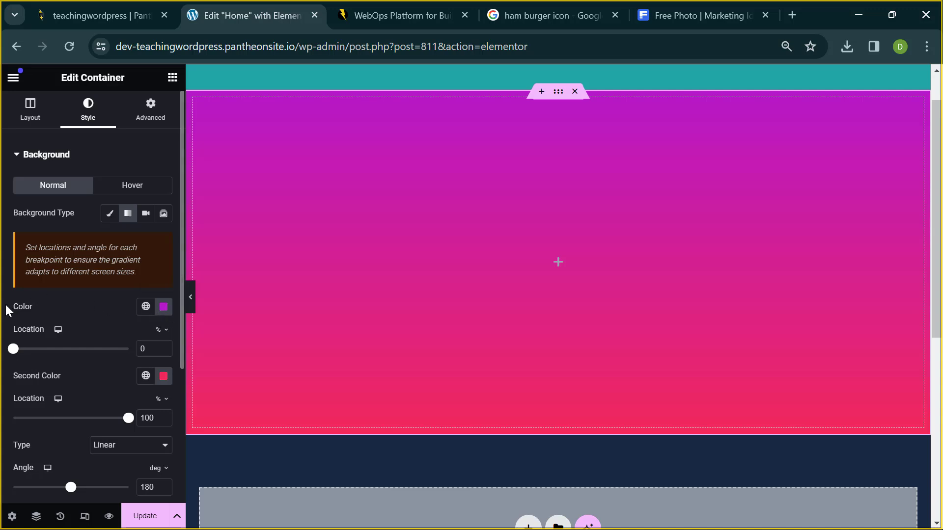
- Change the gradient's second colour to a bright teal
click(162, 379)
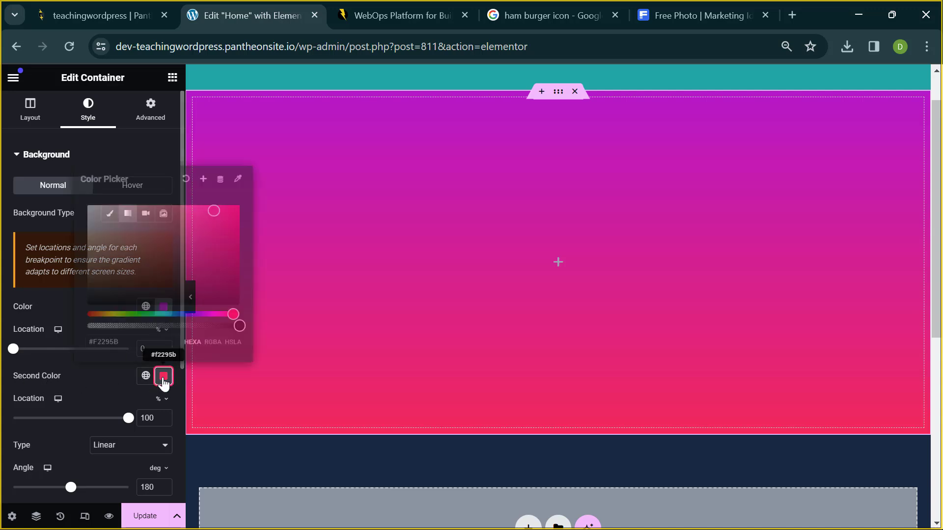
click(157, 314)
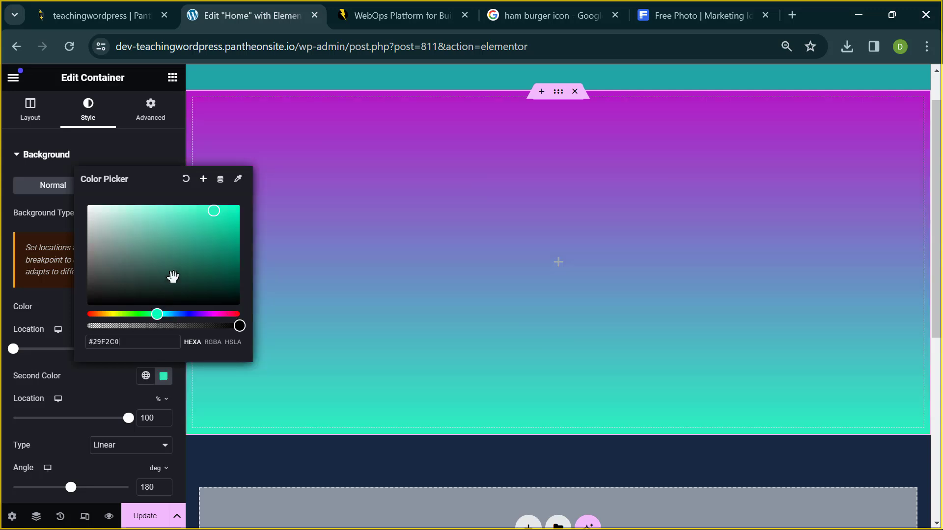
drag(172, 275, 211, 218)
click(415, 288)
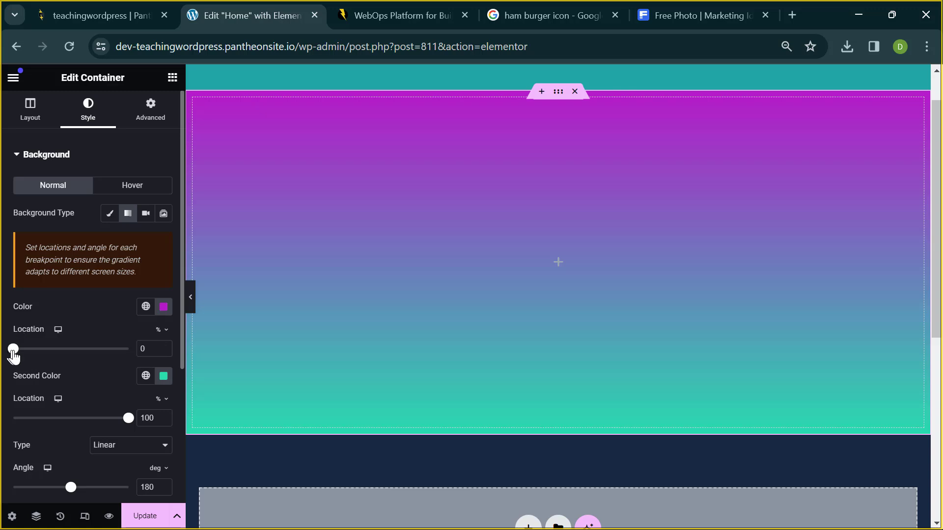
- Try the magenta stop at 100%, return it to 0%, then move the teal stop to 59%
drag(13, 351, 132, 348)
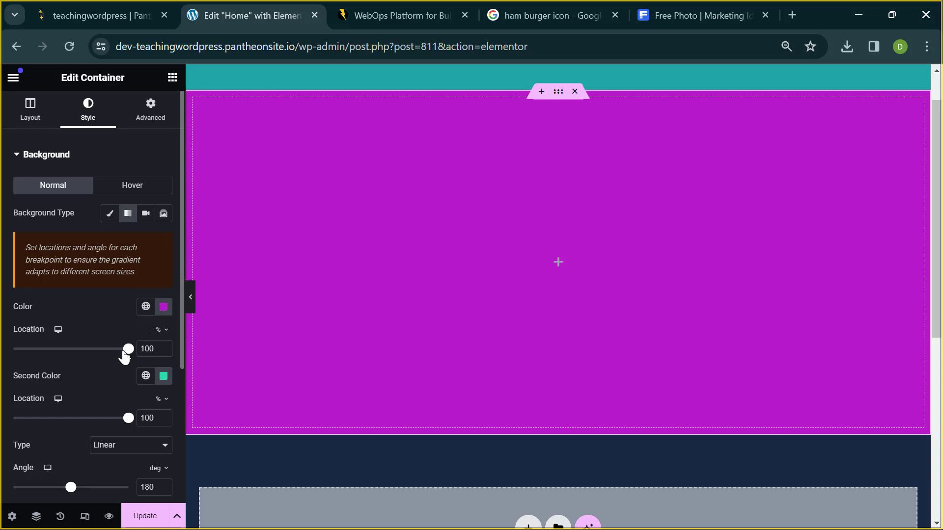
drag(128, 350, 7, 355)
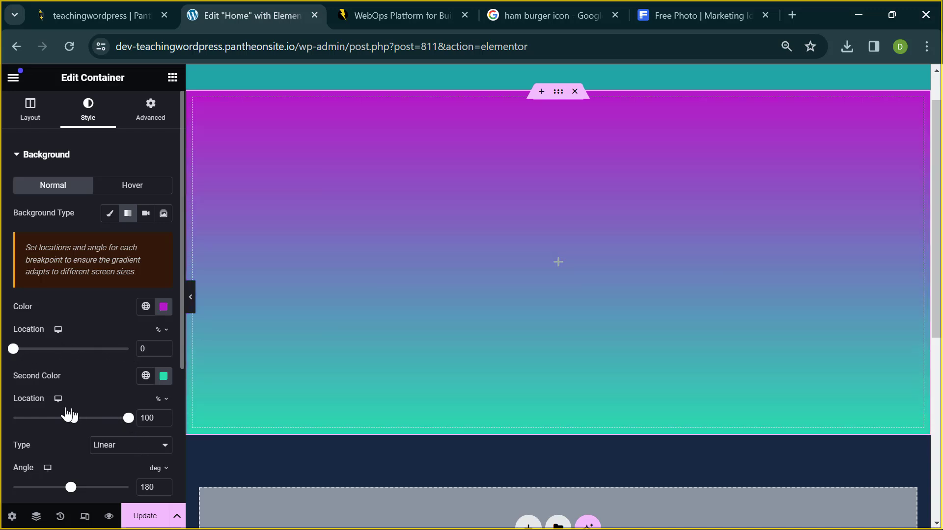
mouse_move(69, 416)
mouse_down()
mouse_move(27, 415)
mouse_move(17, 403)
mouse_move(112, 428)
mouse_move(83, 425)
mouse_up()
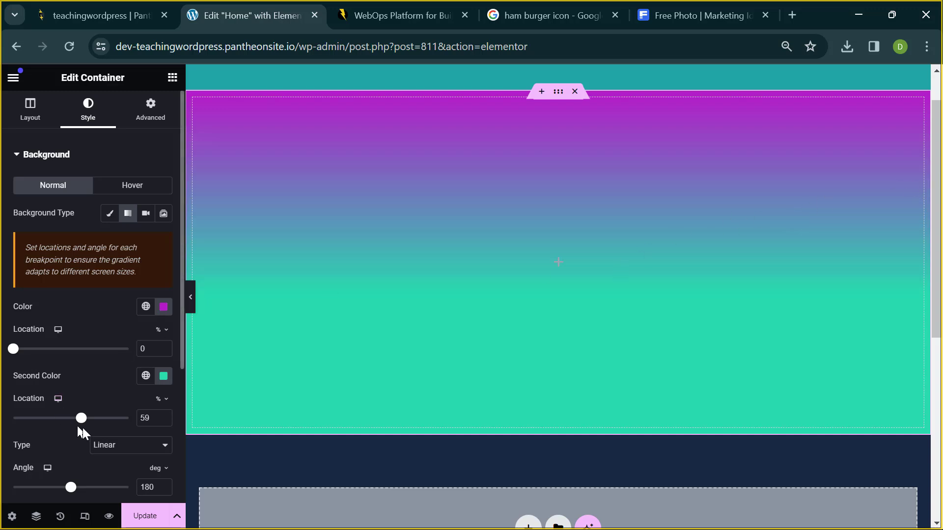
- Try a radial gradient, move the teal stop to 41%, then switch the gradient back to Linear
click(109, 447)
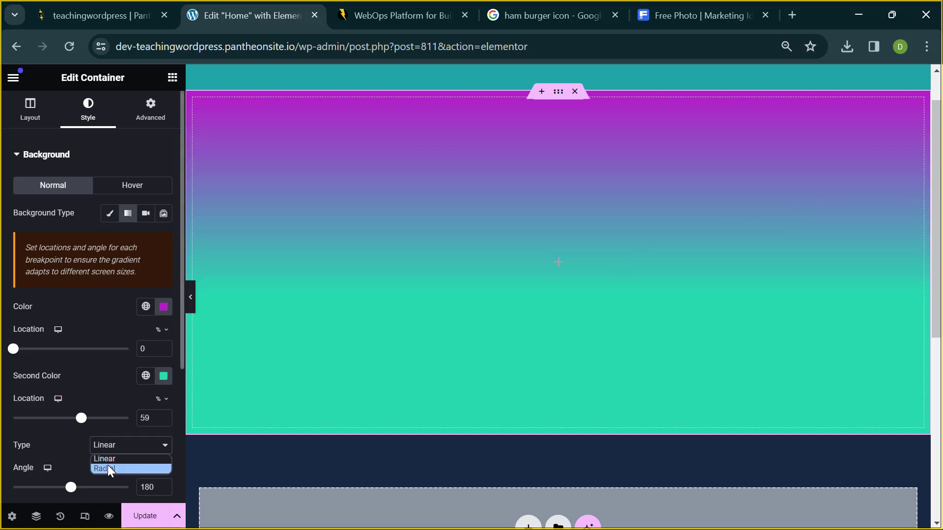
click(108, 467)
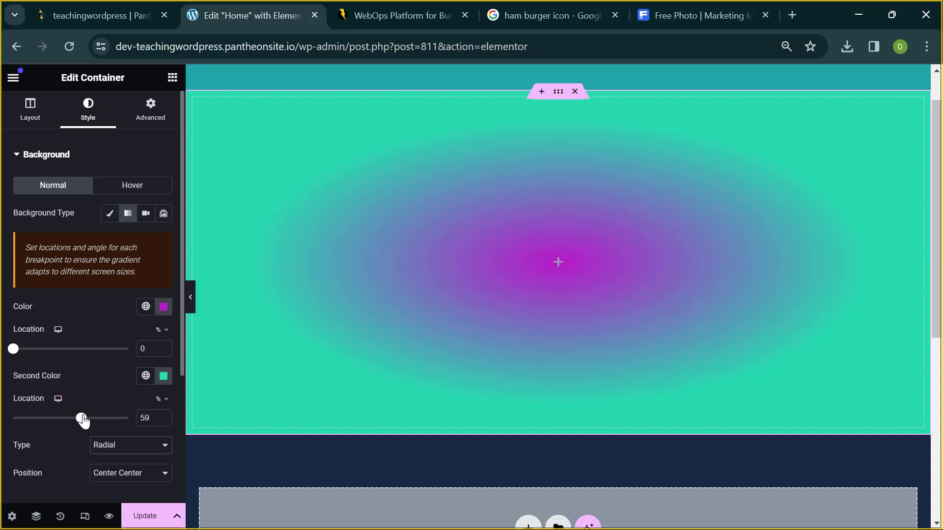
mouse_move(72, 420)
mouse_down()
mouse_move(29, 415)
mouse_move(101, 419)
mouse_move(51, 412)
mouse_move(63, 416)
mouse_up()
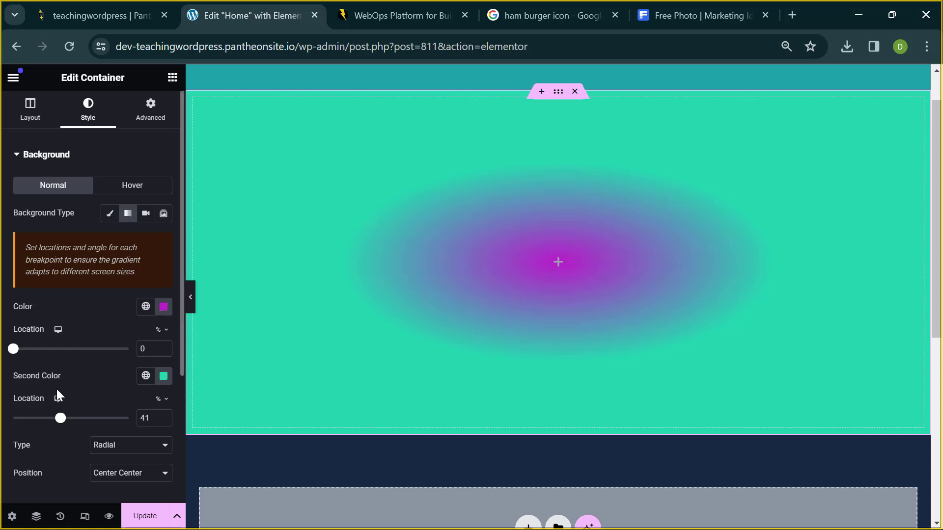
click(110, 445)
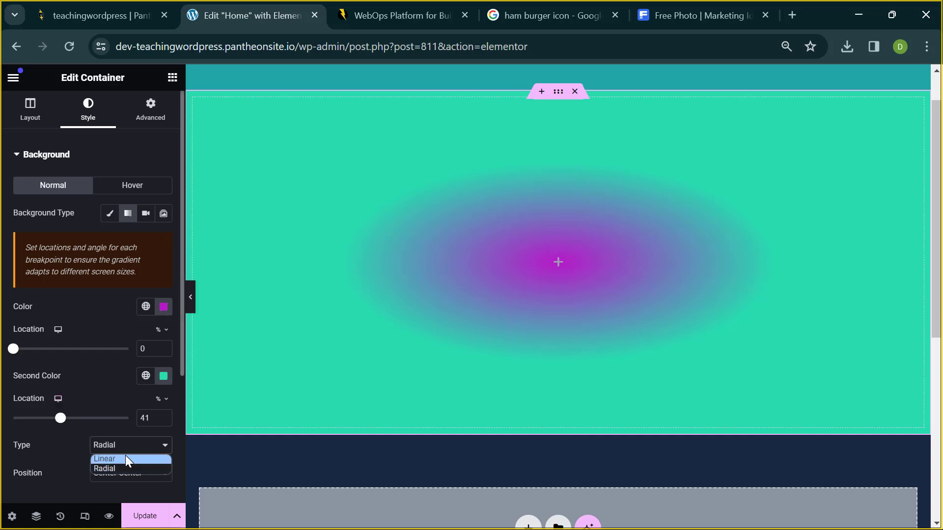
click(125, 456)
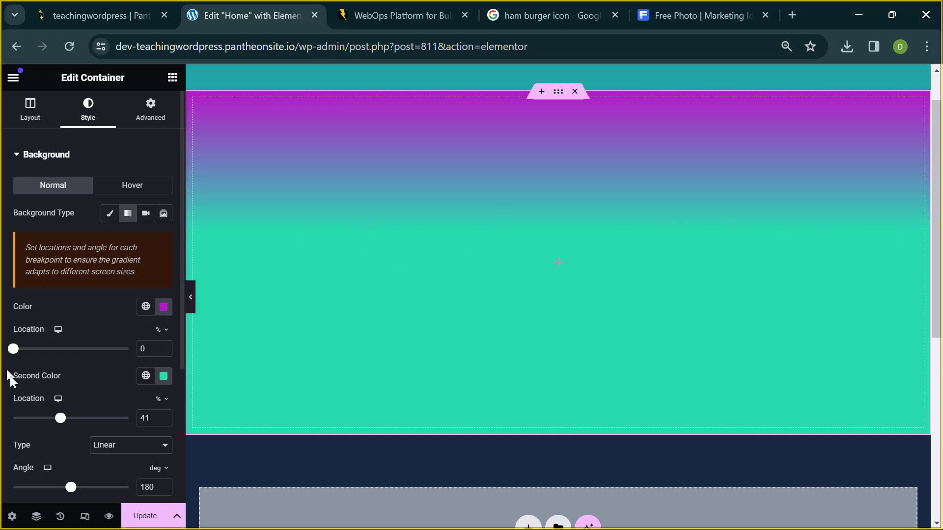
- Rotate the gradient angle through several values, settling at 285° with magenta on the right
scroll(86, 420, down, 2)
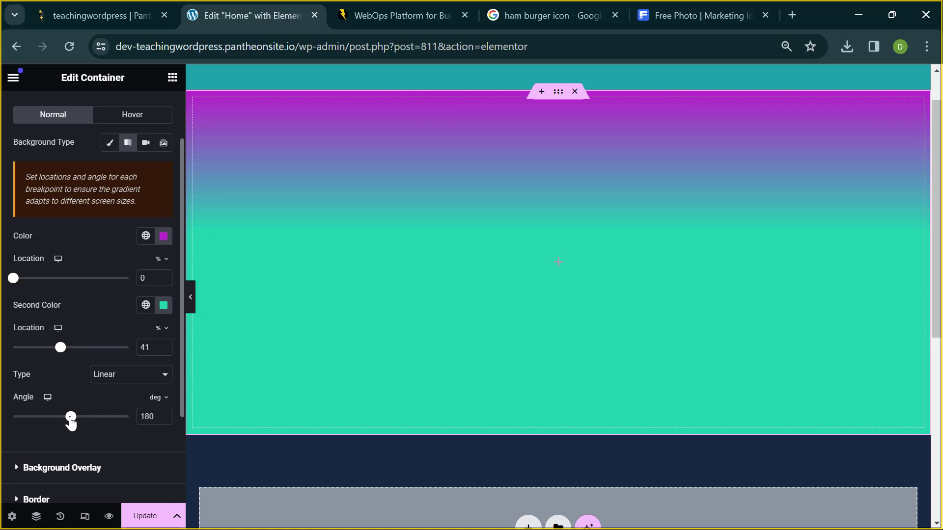
drag(71, 421, 23, 397)
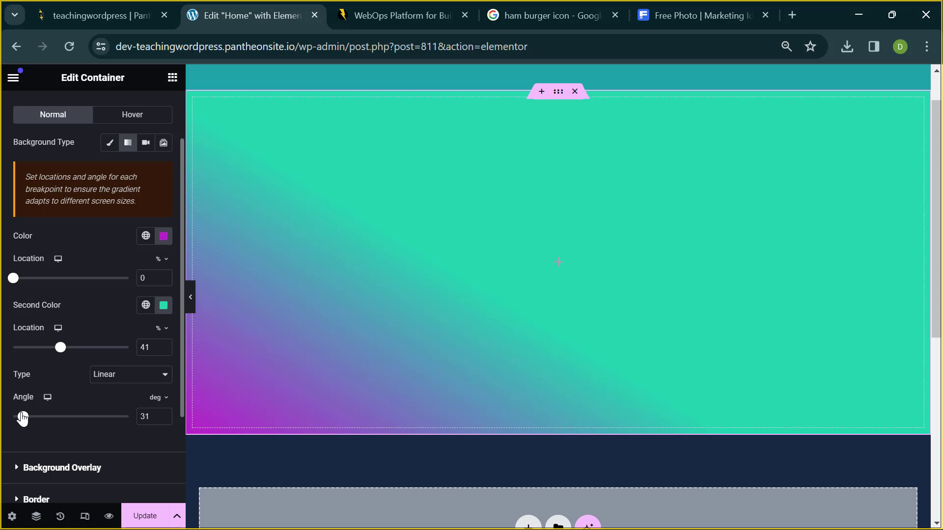
drag(23, 417, 47, 423)
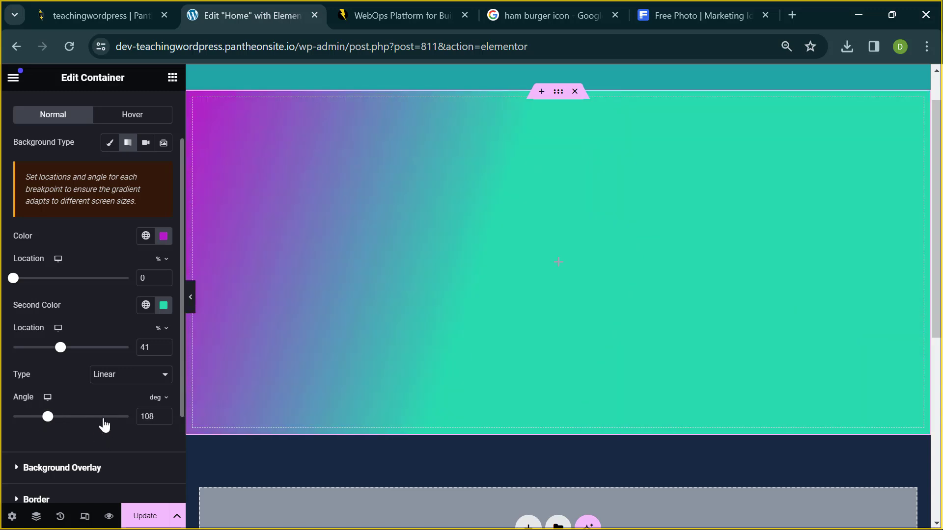
drag(104, 425, 153, 407)
mouse_move(154, 400)
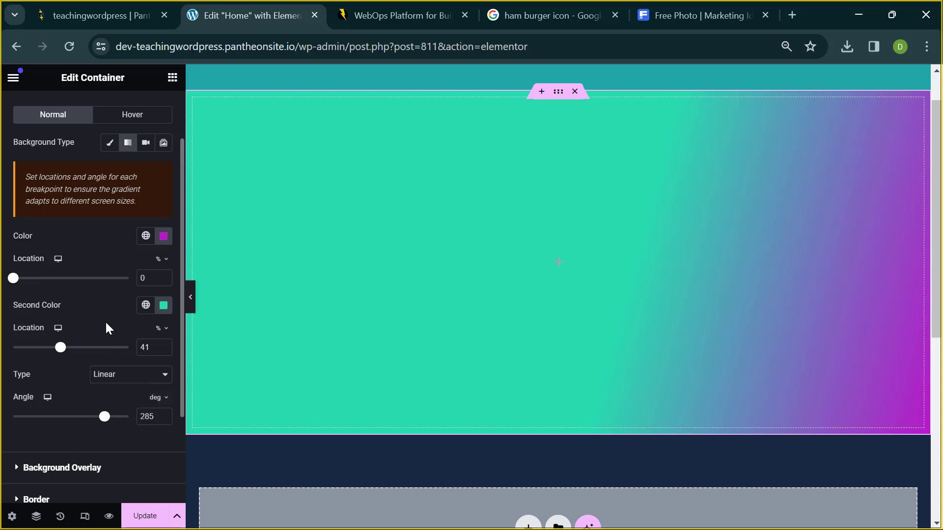
scroll(106, 323, up, 1)
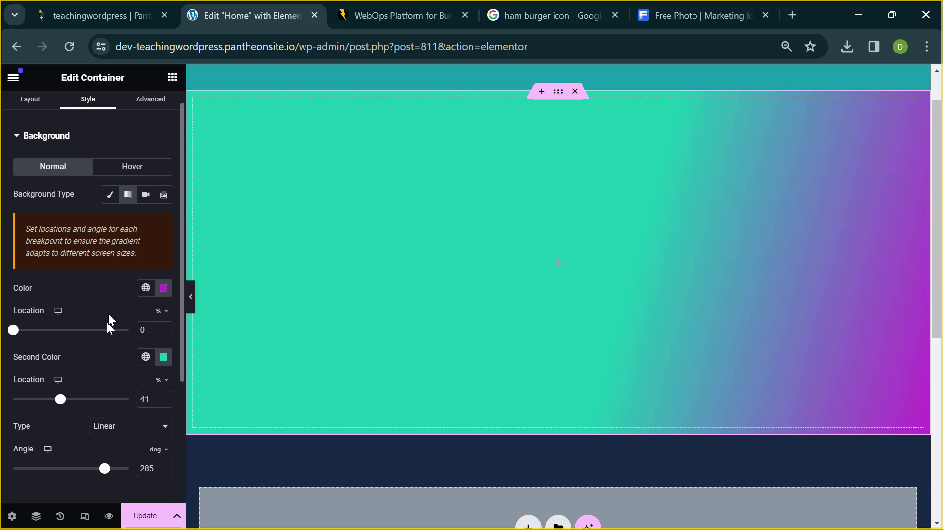
- Return to Classic, remove and restore the background image with Ctrl+Z, then choose the Video background type
click(110, 195)
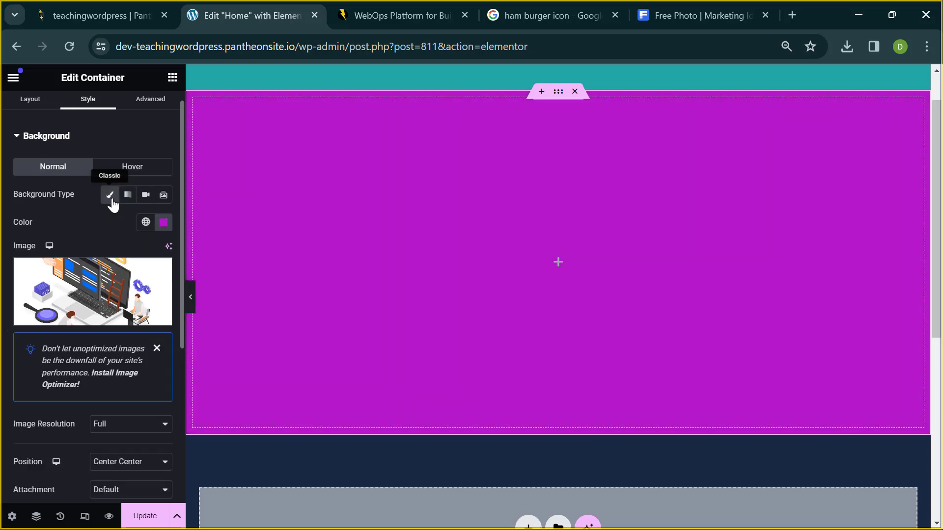
click(110, 196)
click(110, 214)
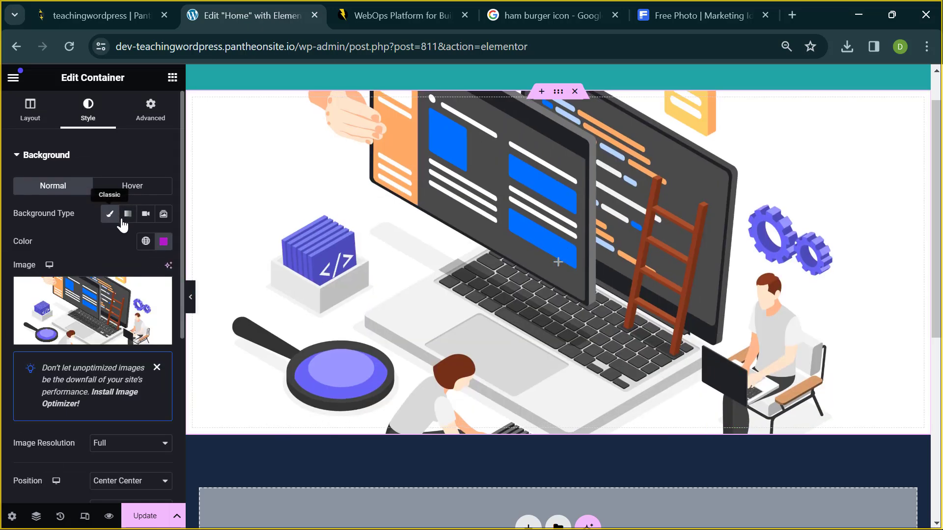
mouse_move(130, 300)
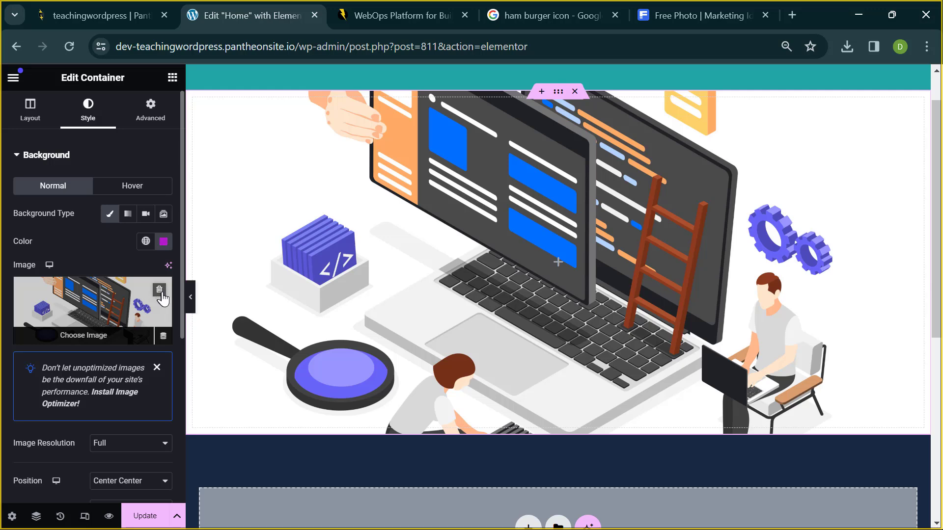
click(159, 290)
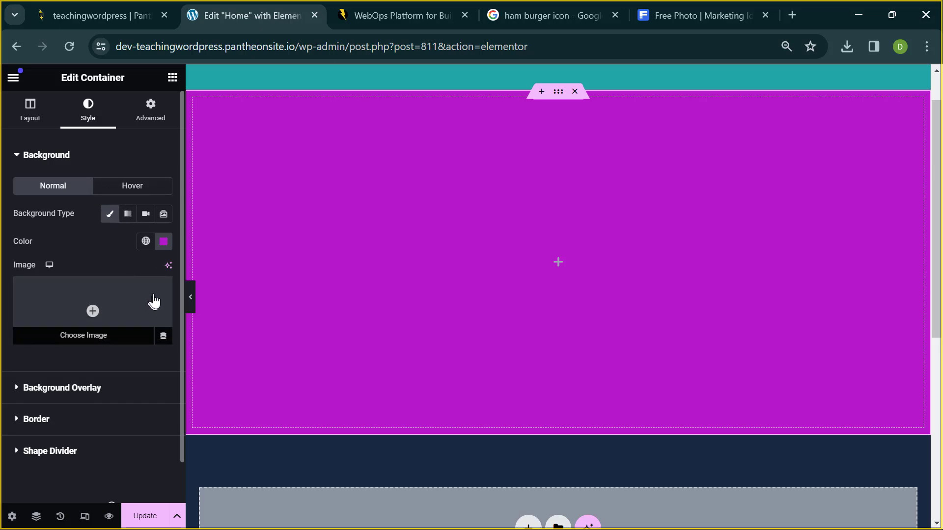
key(ctrl+z)
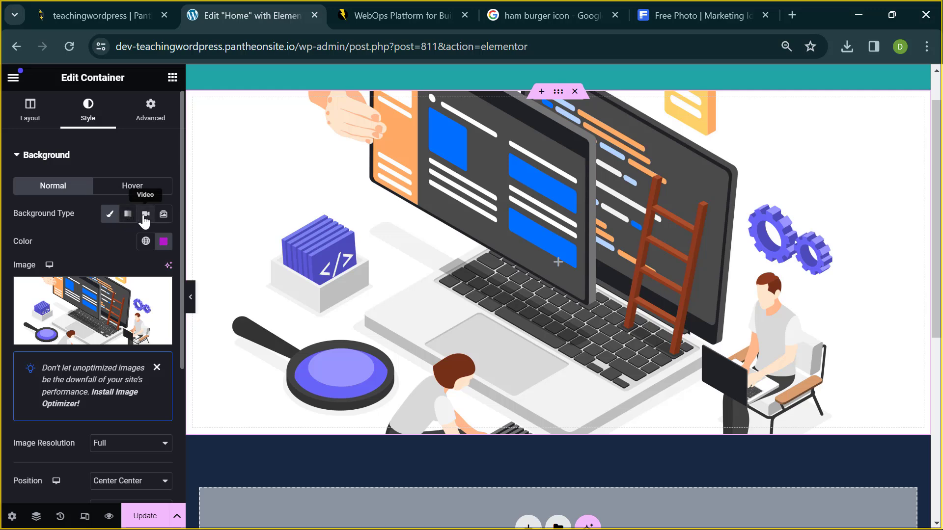
click(144, 216)
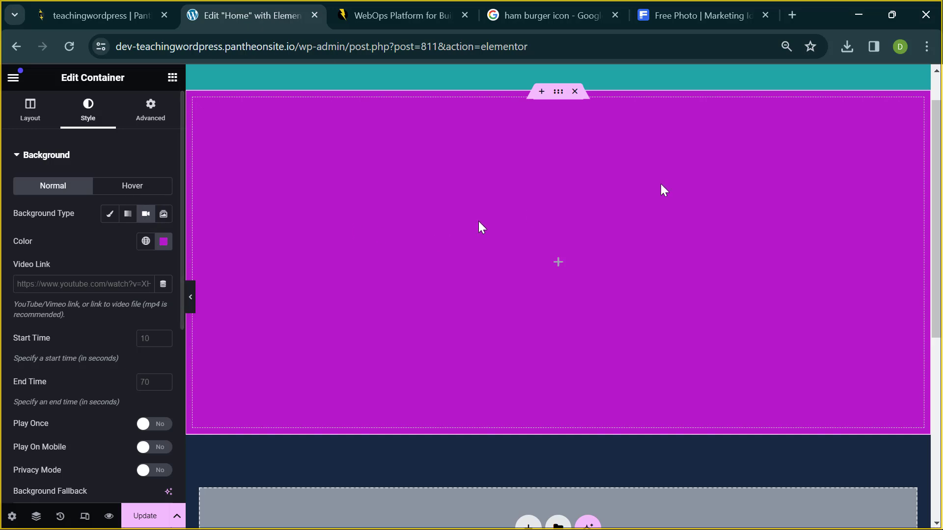
- In a new tab, go to YouTube and search for 'digital marketing course'
click(792, 9)
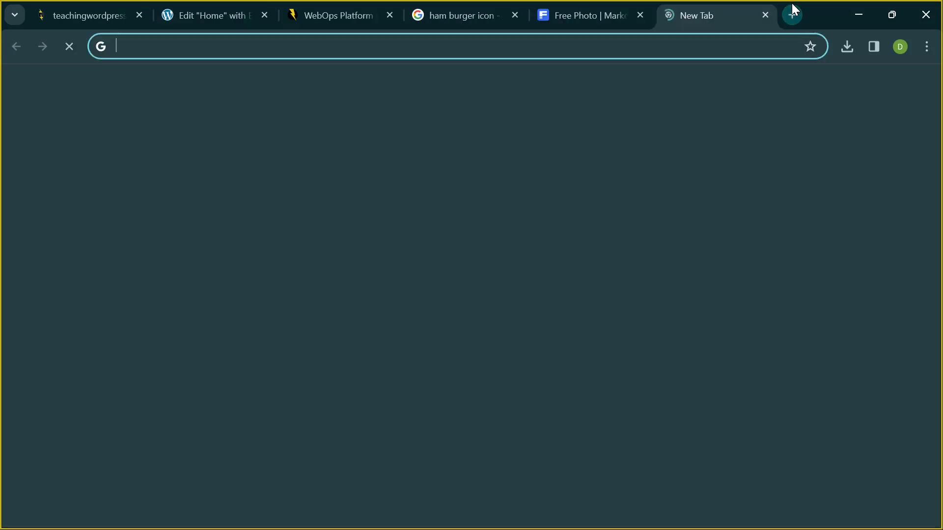
text(youtube.com)
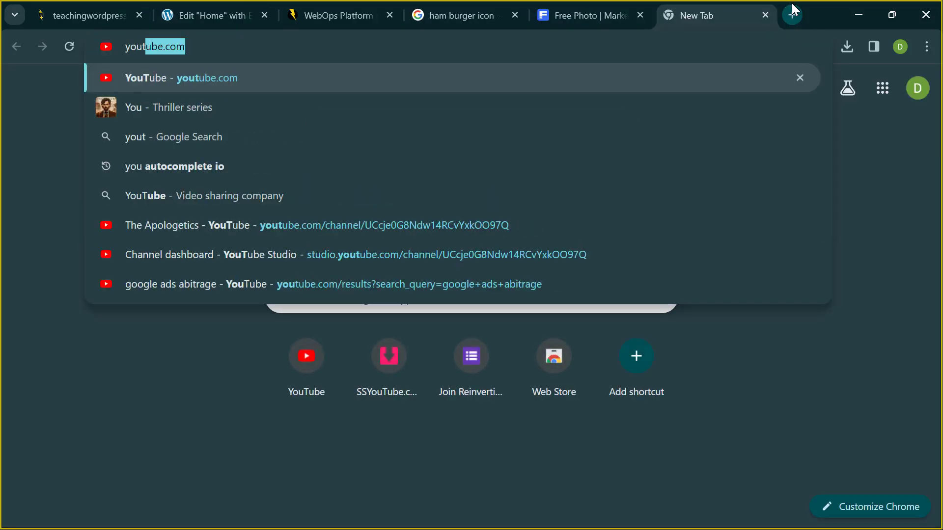
key(Return)
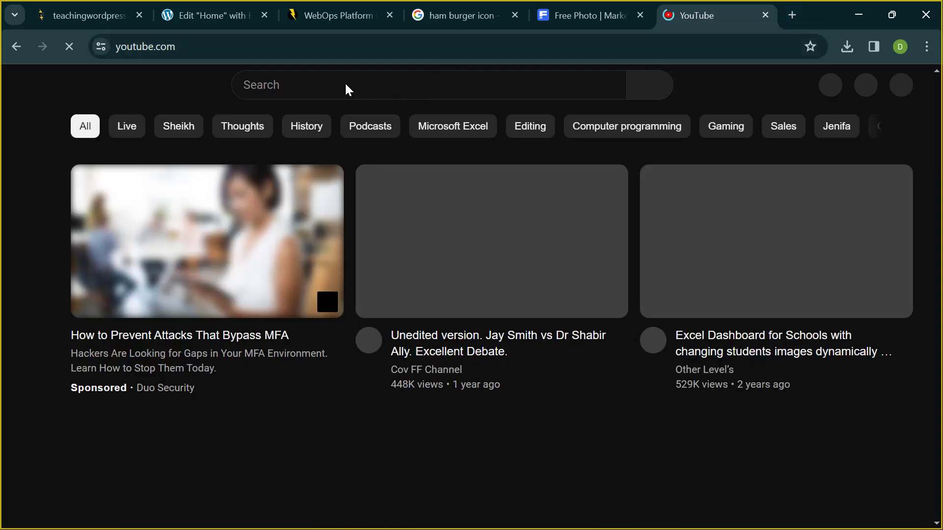
click(292, 86)
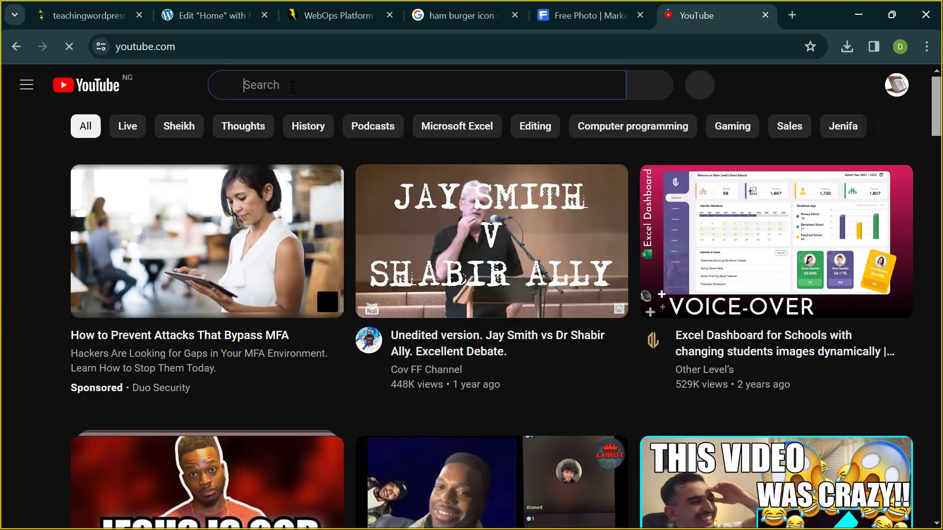
text(d)
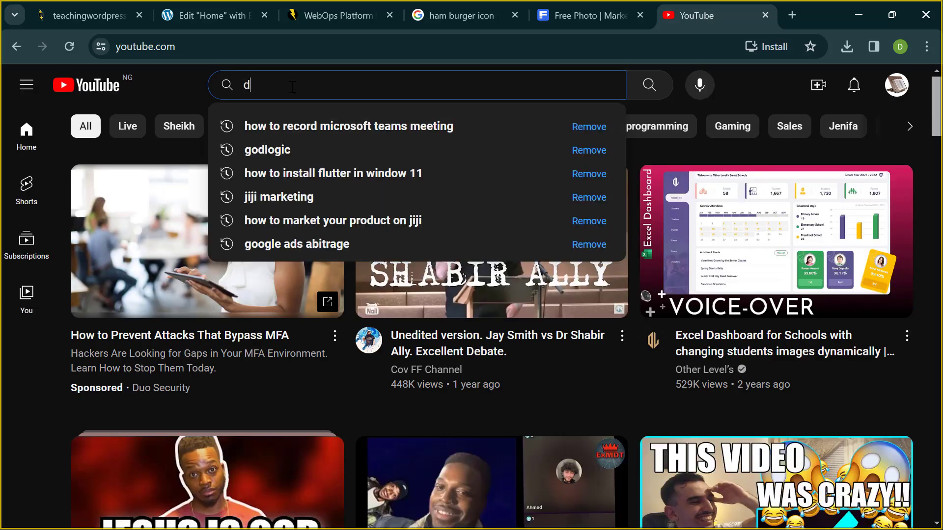
text(igitsa)
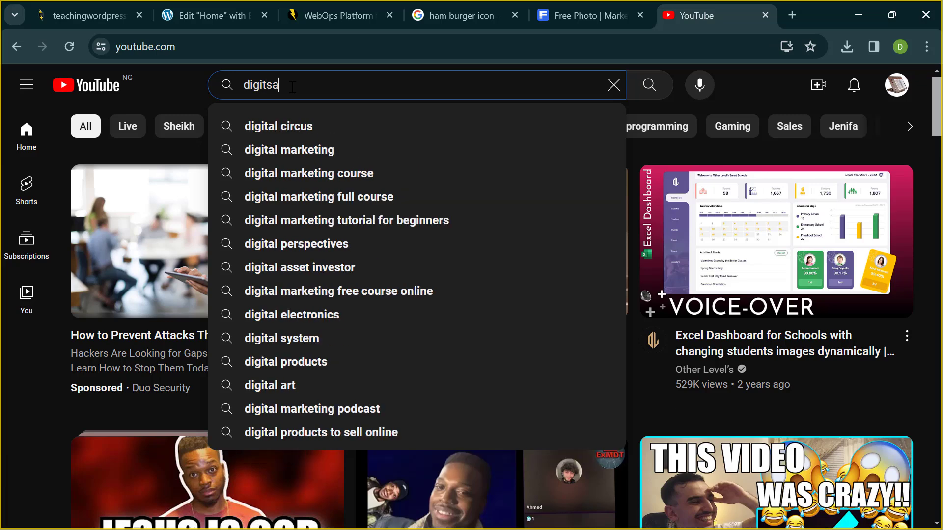
key(BackSpace)
key(BackSpace)
text(al)
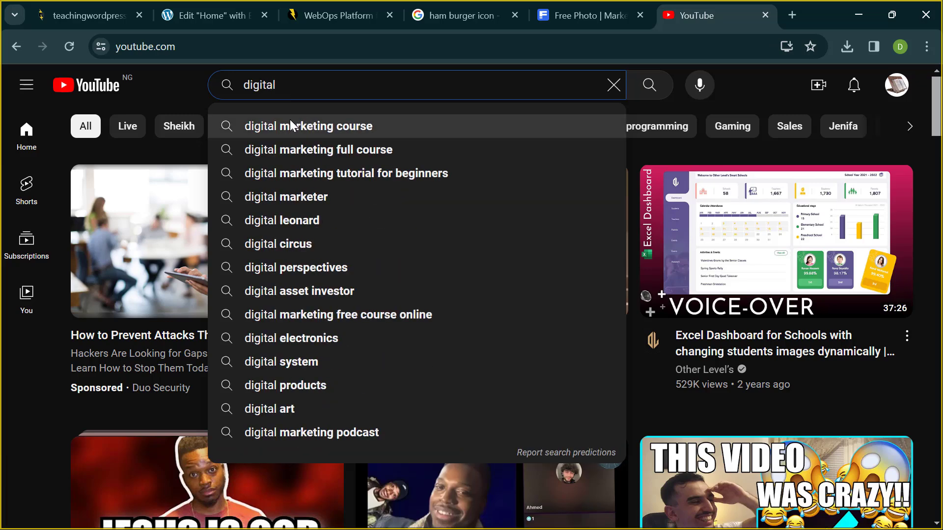
click(288, 131)
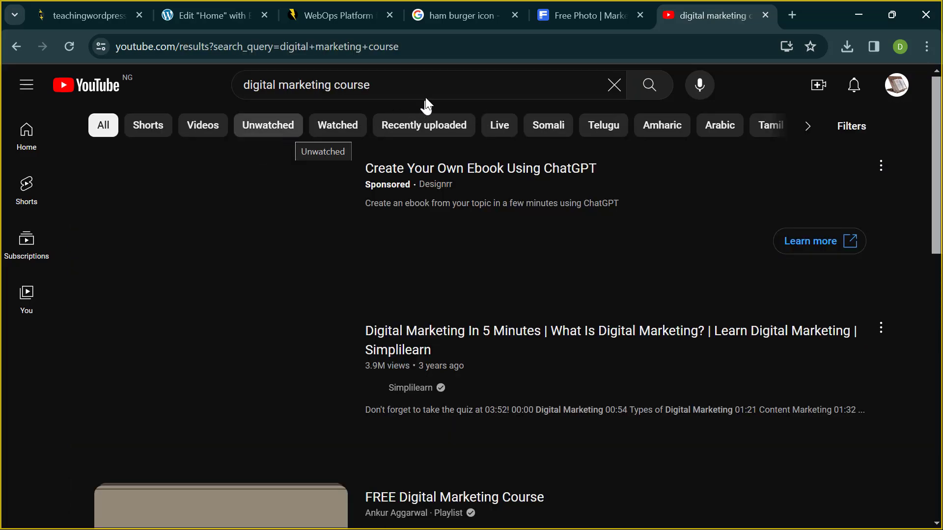
- Browse the results, open the Simplilearn Digital Marketing Course video, then return to the results
scroll(361, 193, down, 12)
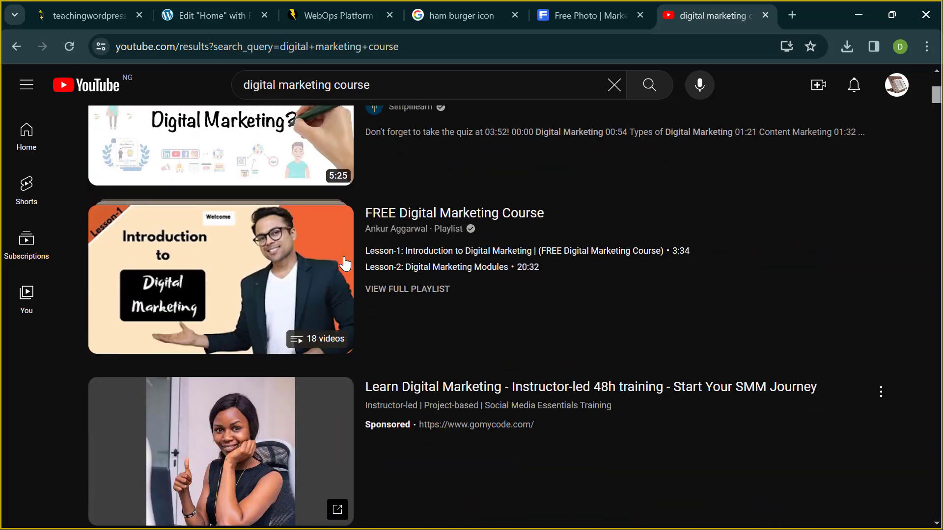
scroll(345, 262, down, 2)
scroll(345, 262, up, 1)
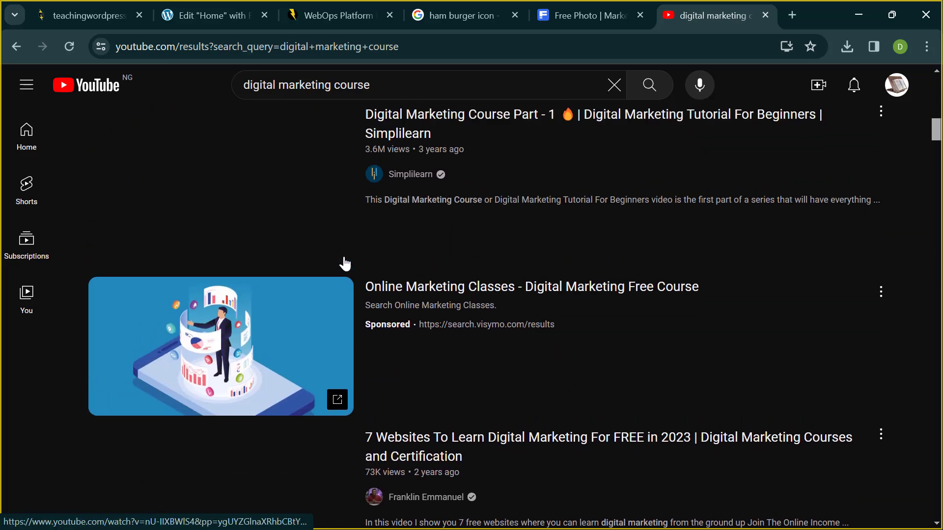
scroll(290, 239, down, 10)
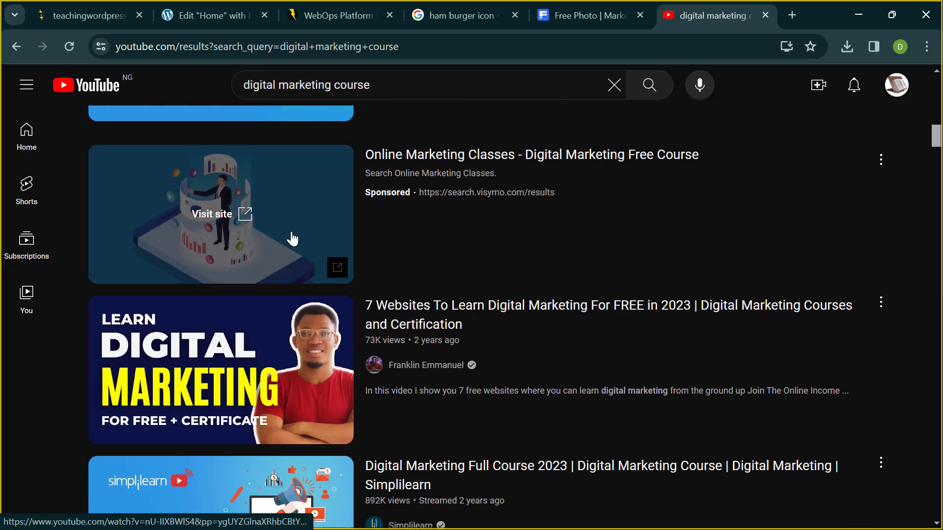
scroll(292, 239, down, 4)
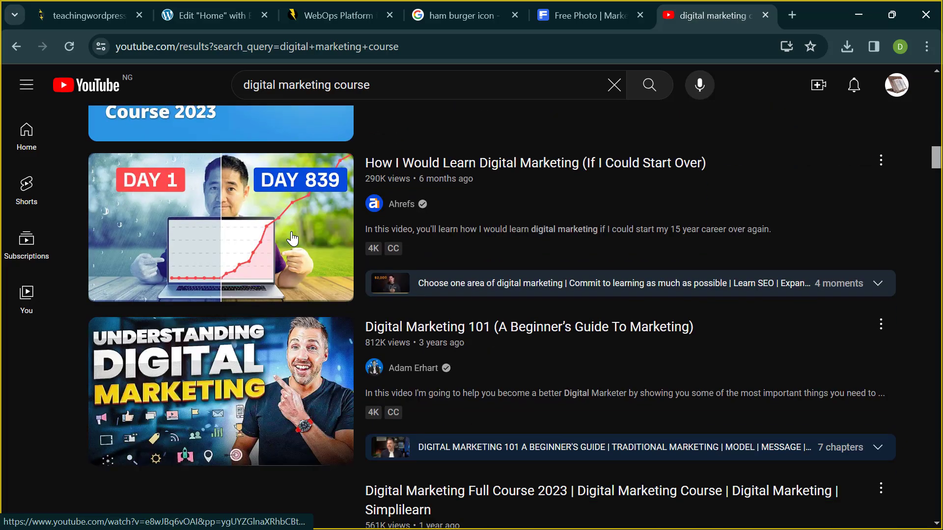
scroll(292, 240, down, 11)
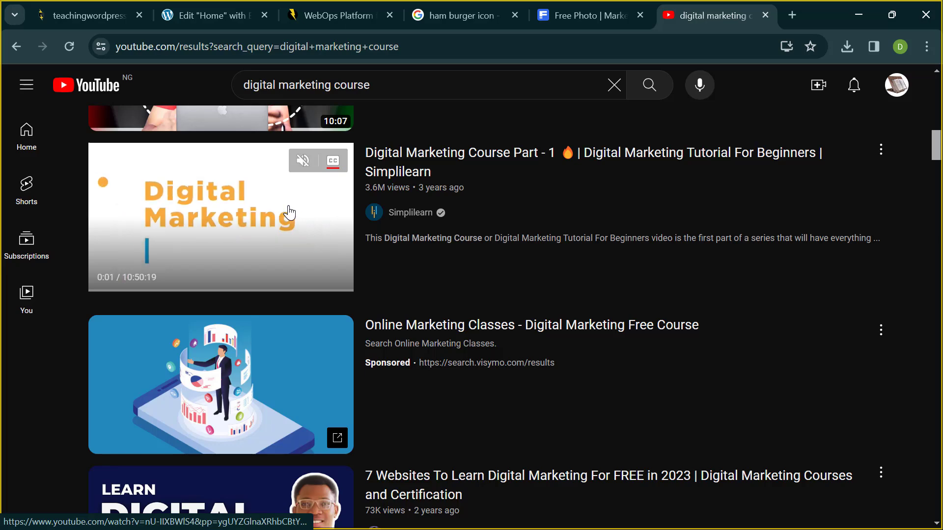
click(289, 212)
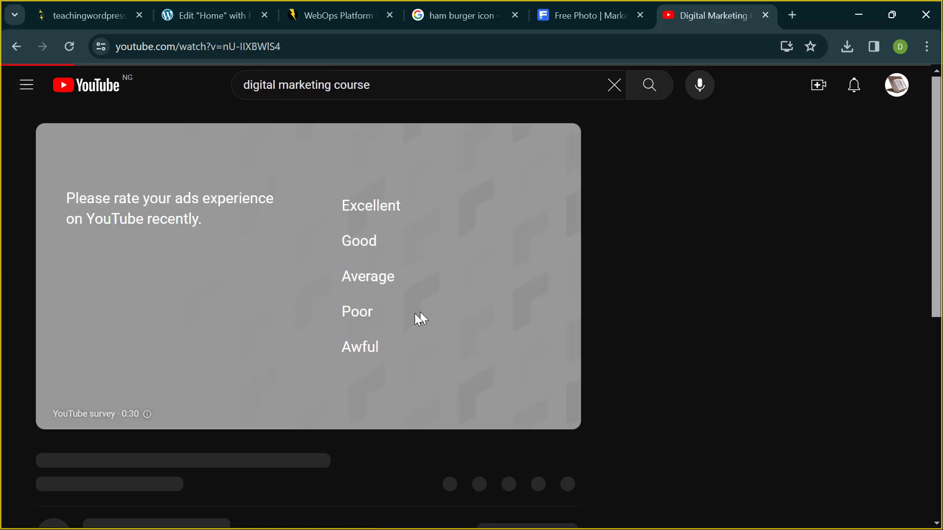
scroll(414, 351, down, 2)
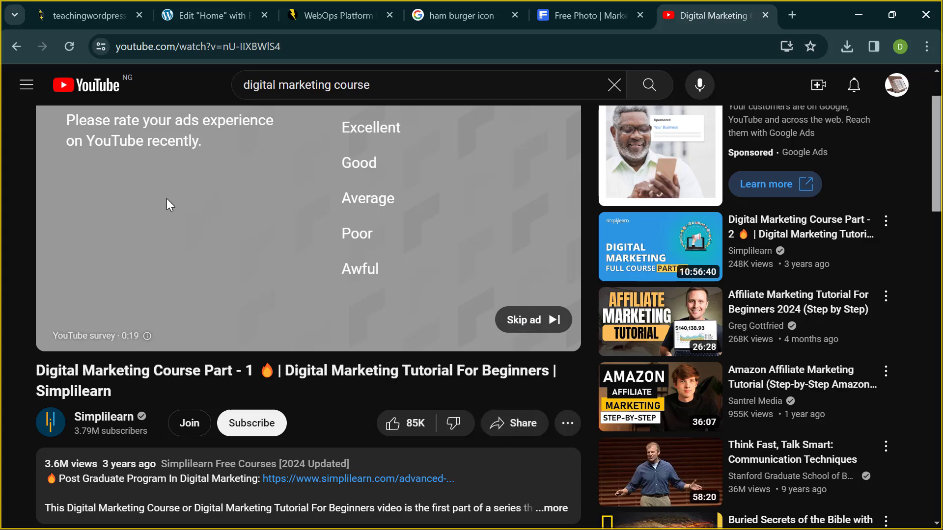
click(18, 51)
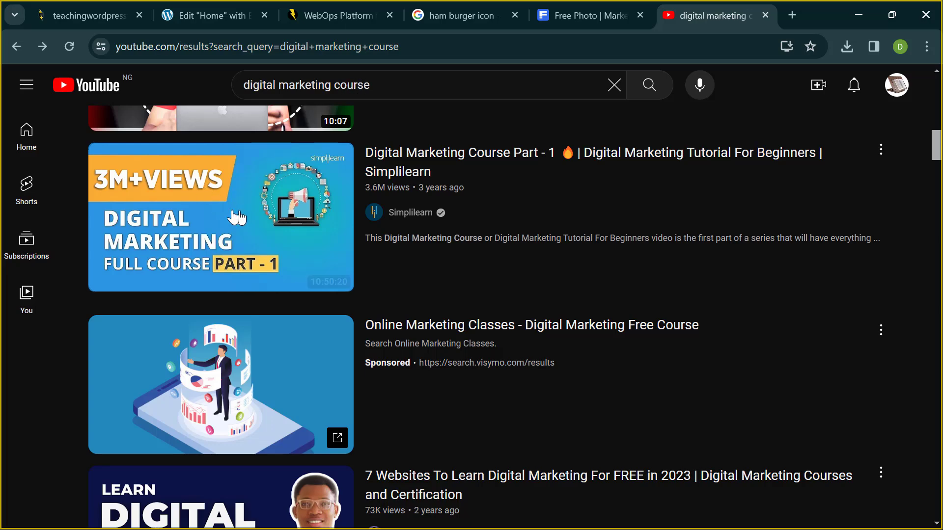
mouse_move(231, 221)
scroll(263, 241, up, 6)
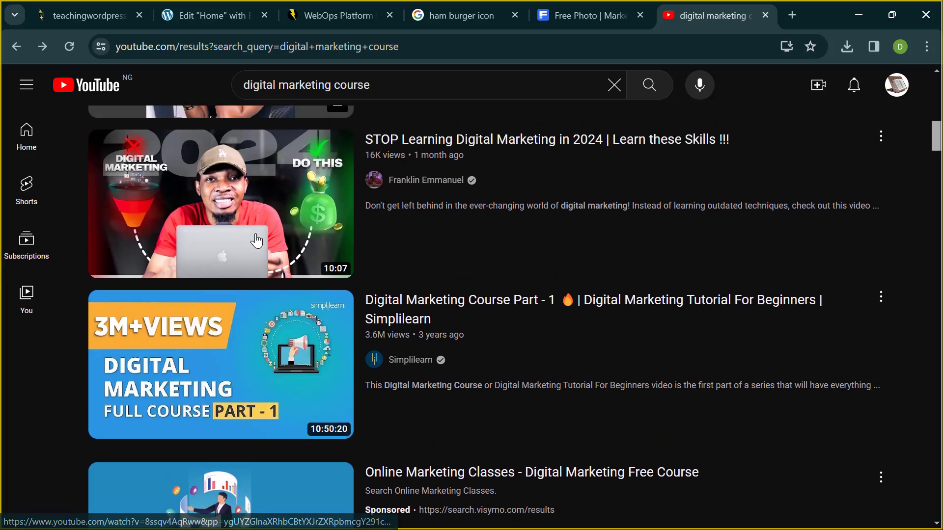
scroll(259, 211, up, 7)
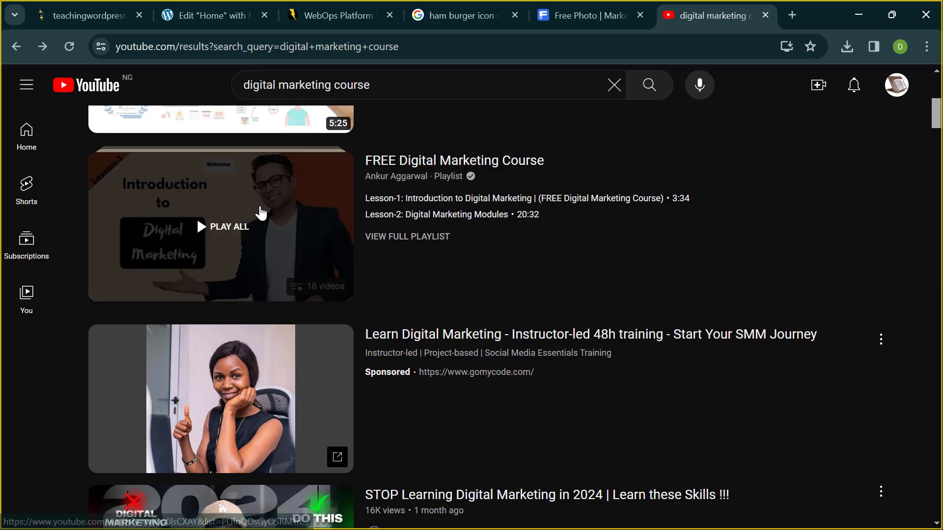
mouse_move(218, 202)
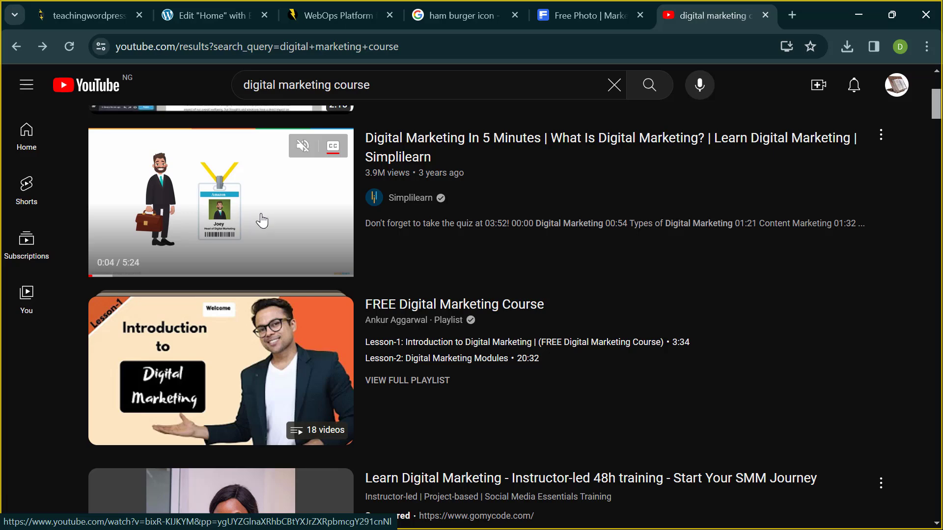
- Open 'Digital Marketing In 5 Minutes', pause the ad, and copy its share link
click(262, 221)
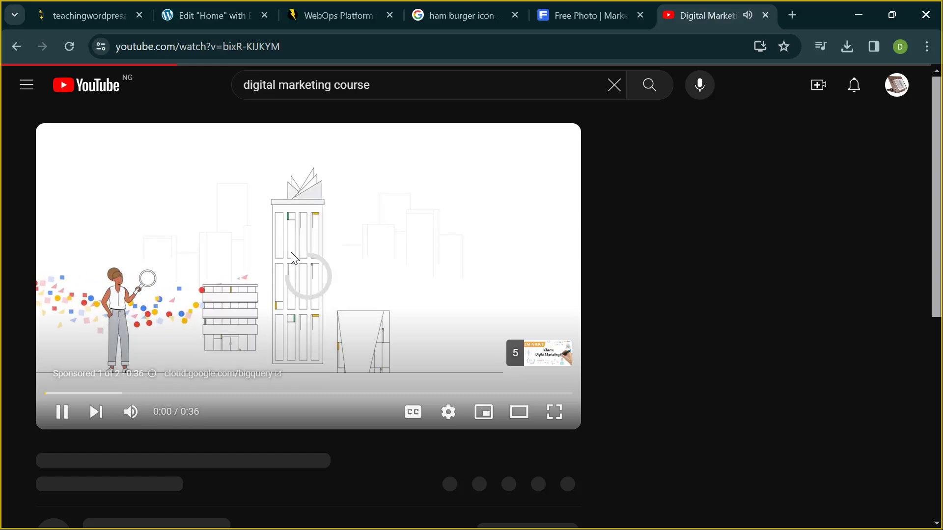
click(324, 275)
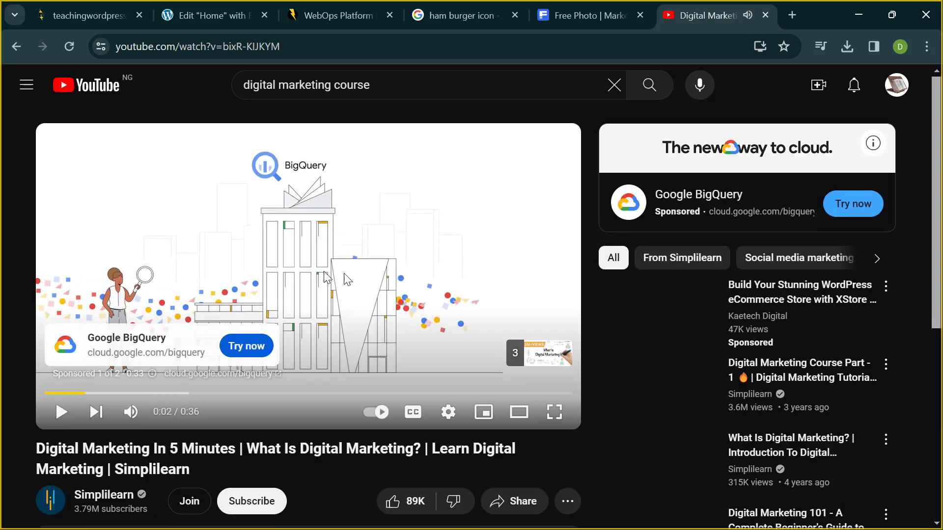
scroll(372, 280, down, 1)
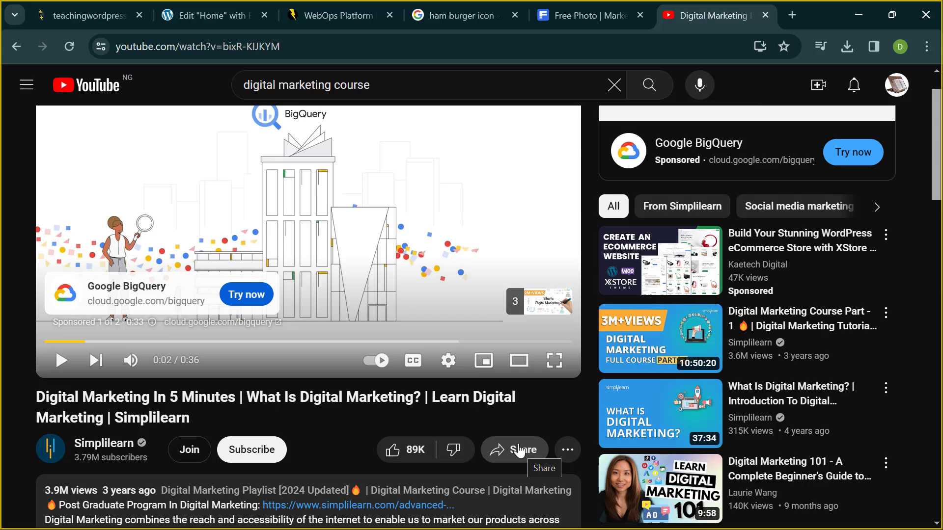
scroll(520, 453, down, 2)
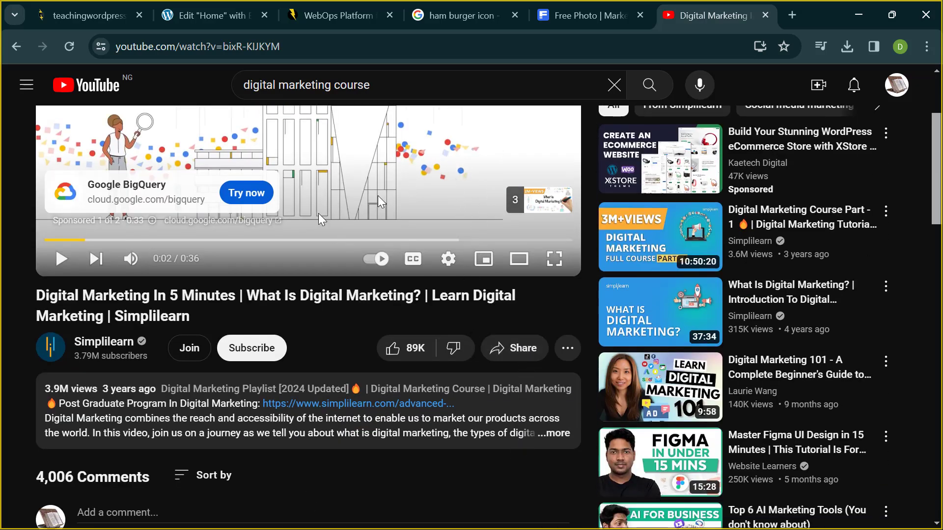
click(534, 350)
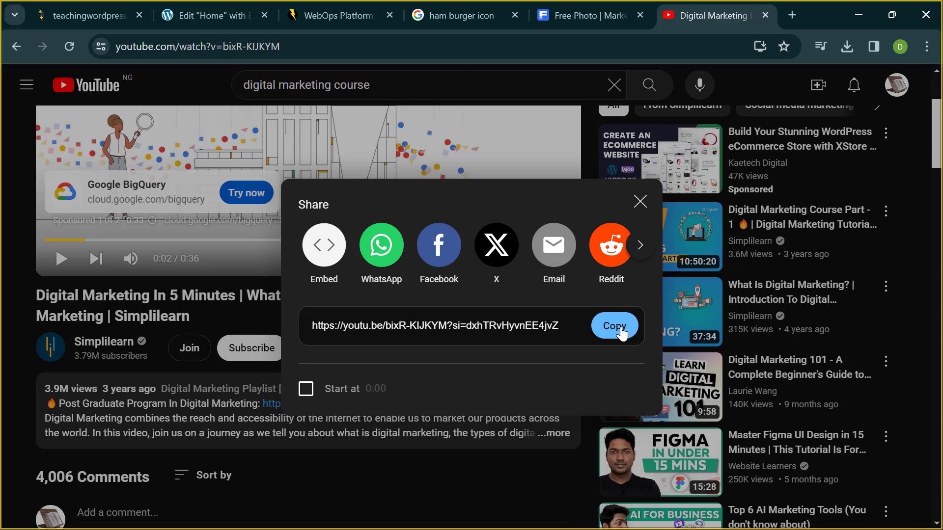
click(614, 326)
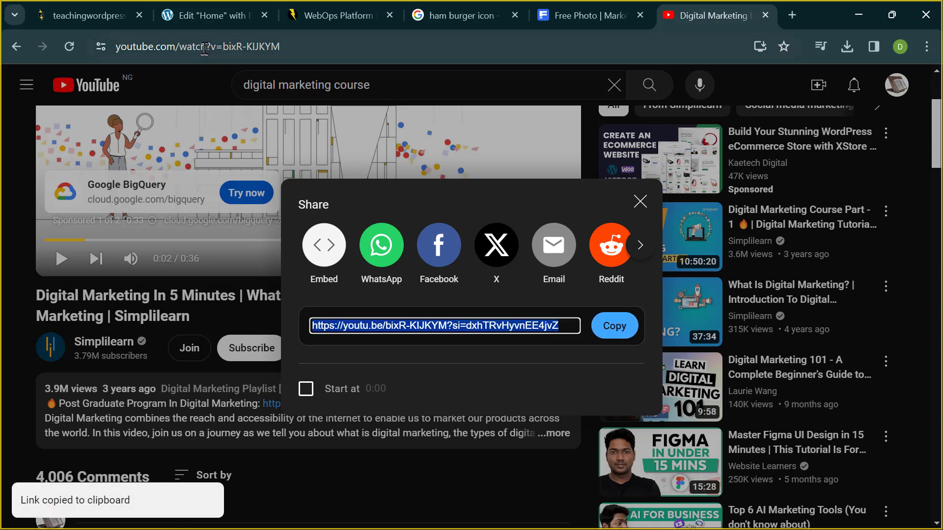
click(199, 14)
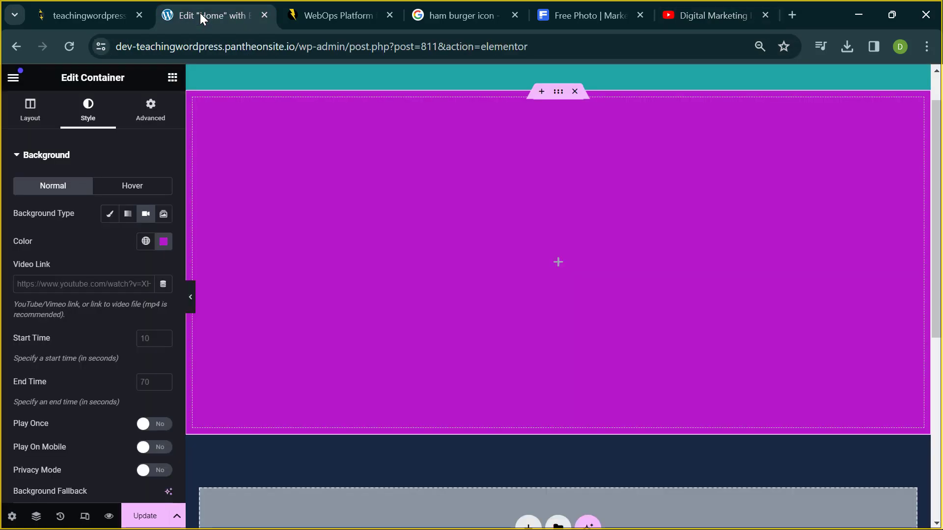
- Paste the copied YouTube share link into the Background Video Link field
click(120, 284)
key(ctrl+v)
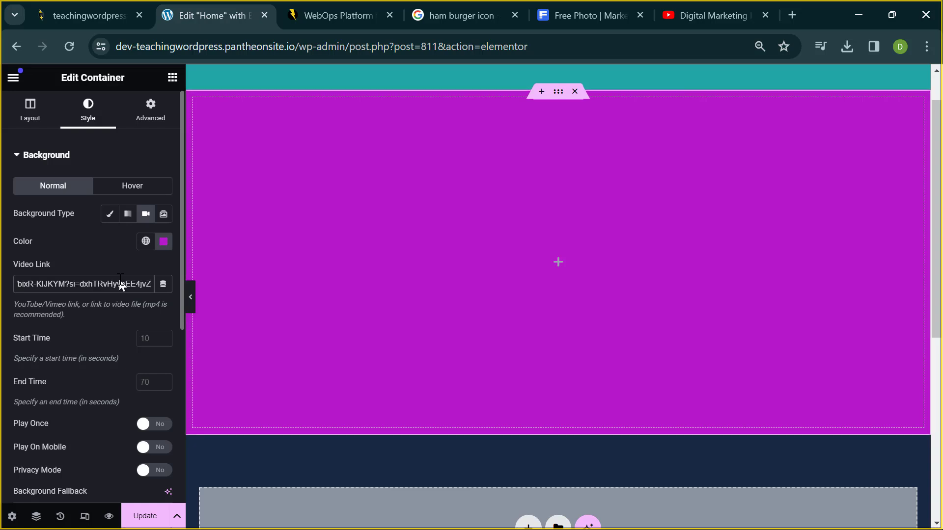
click(117, 266)
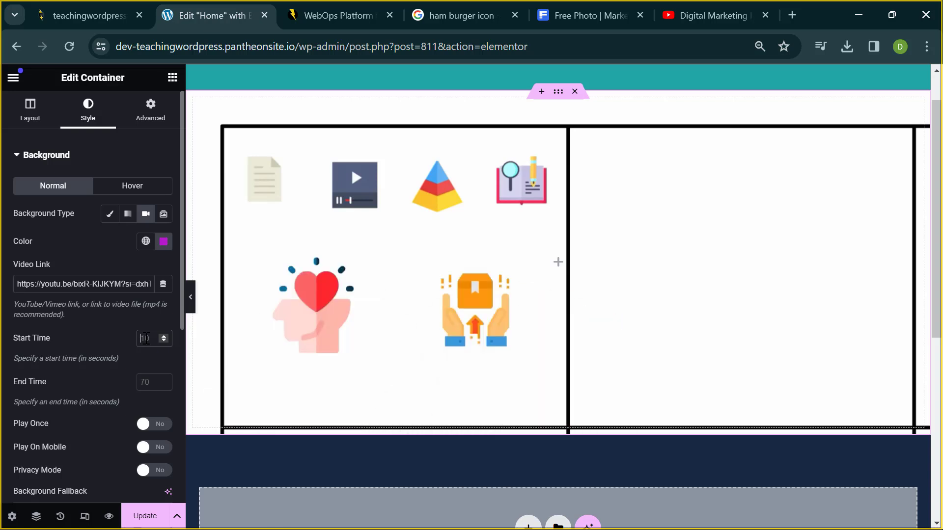
- Set the background video's Start Time to 0 and End Time to 20
click(156, 340)
text(0)
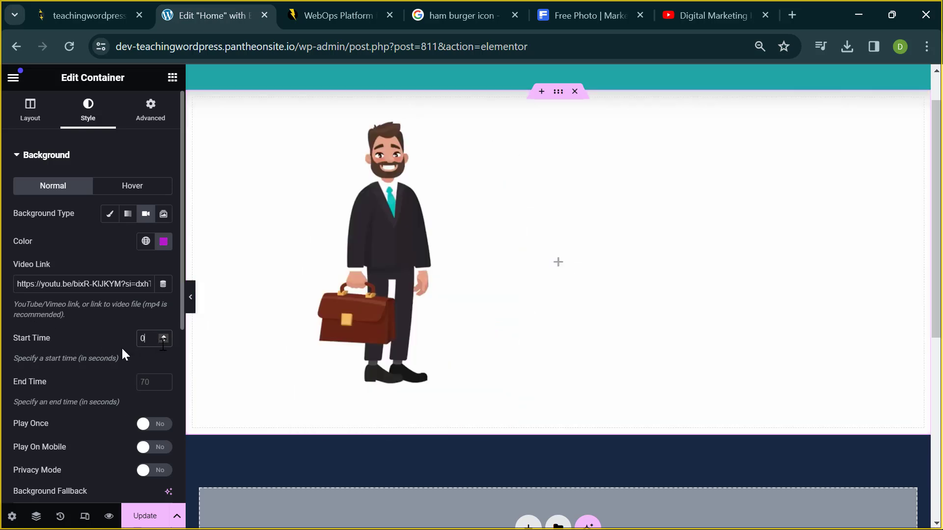
click(143, 382)
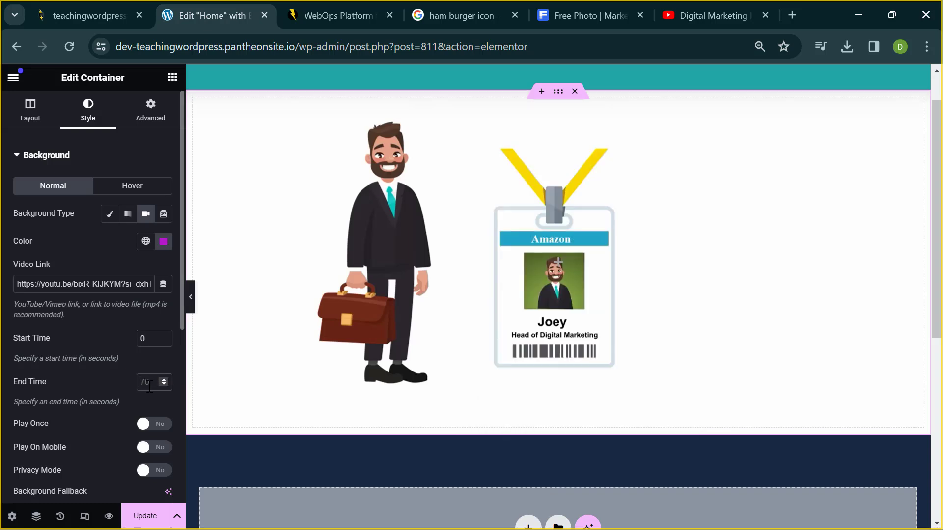
text(20)
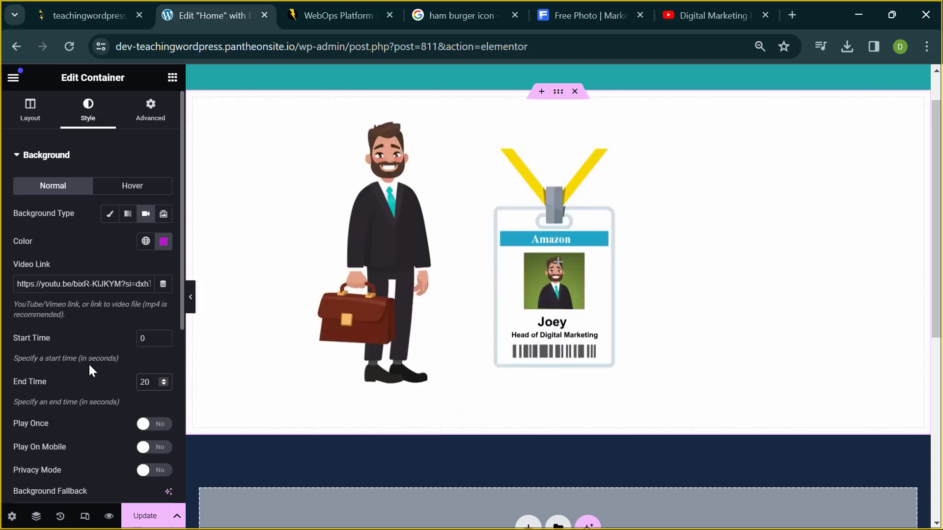
click(147, 340)
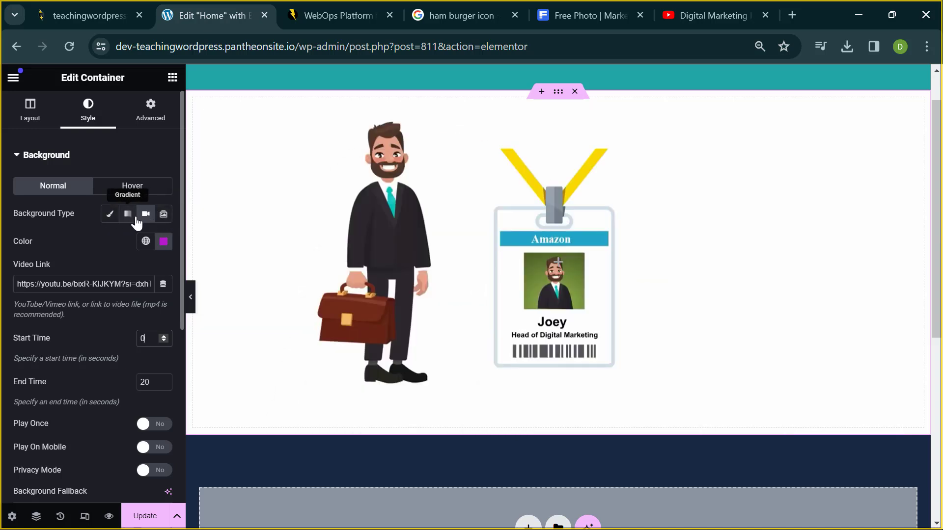
- Switch the hero background to Slideshow using a gallery of the illustration, dancer photo and news screenshot
click(163, 221)
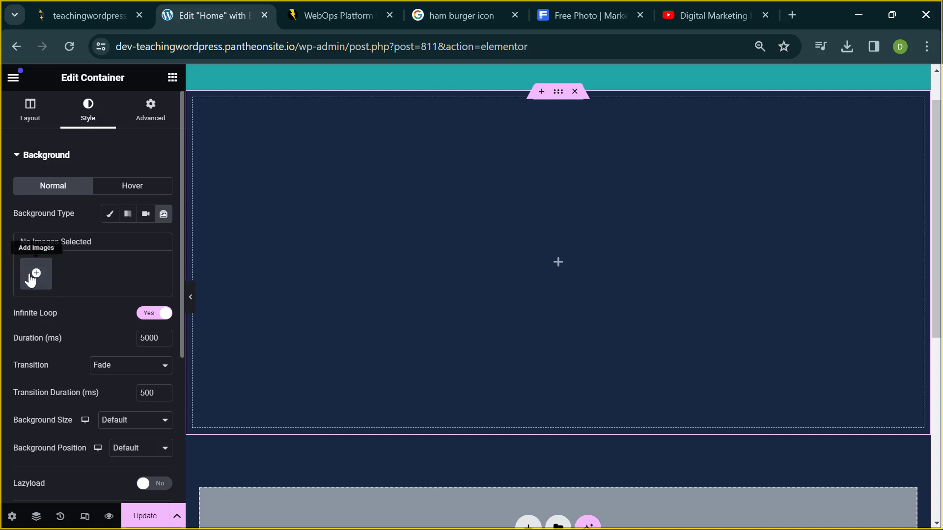
click(30, 279)
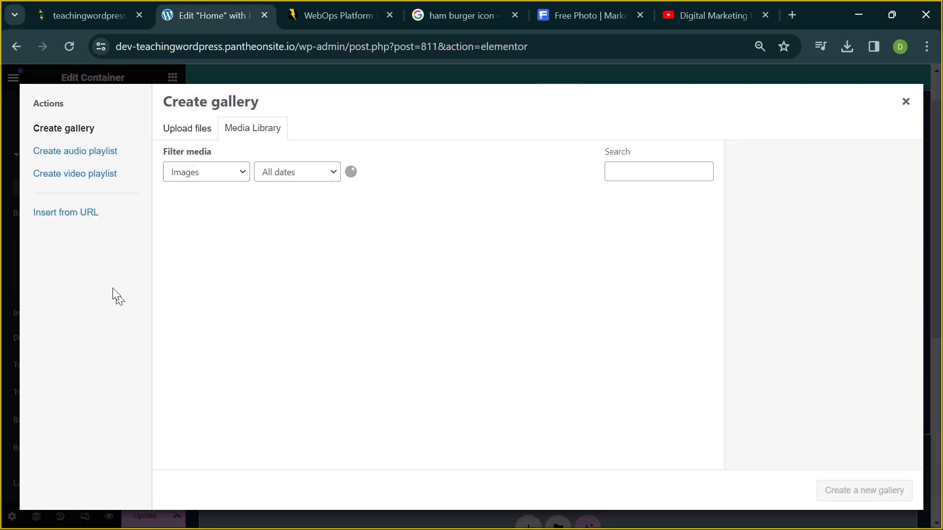
click(227, 255)
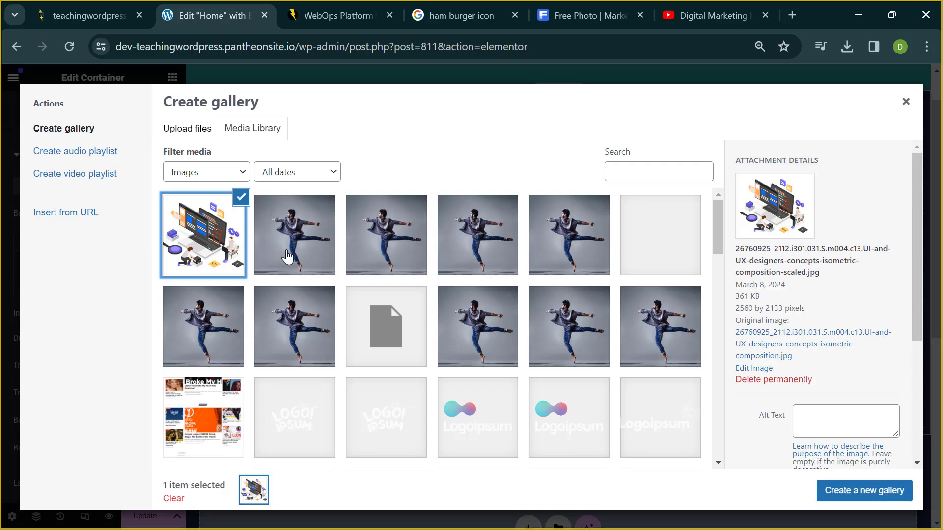
click(288, 256)
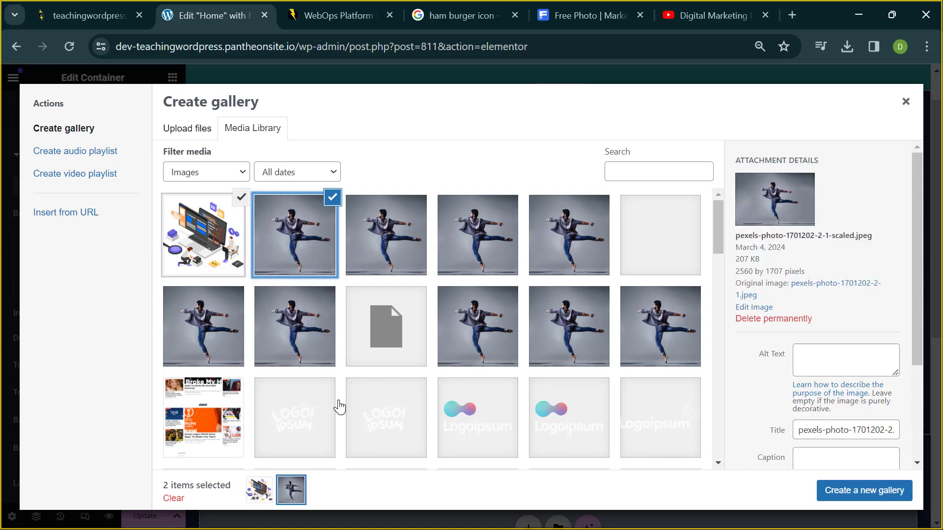
click(194, 438)
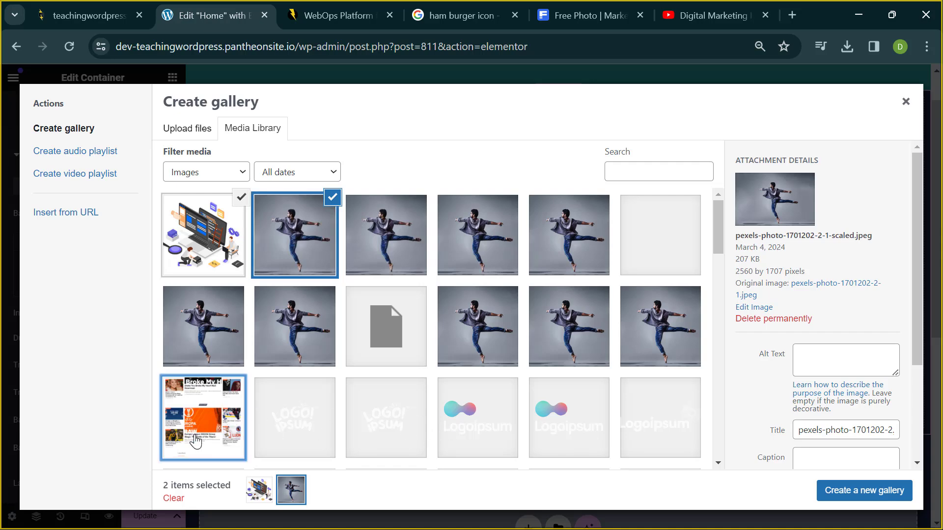
click(837, 490)
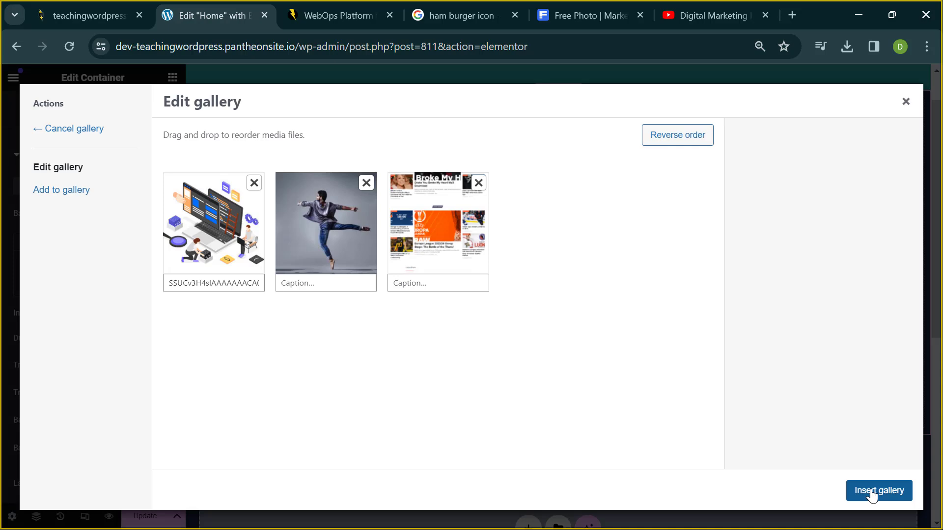
click(871, 492)
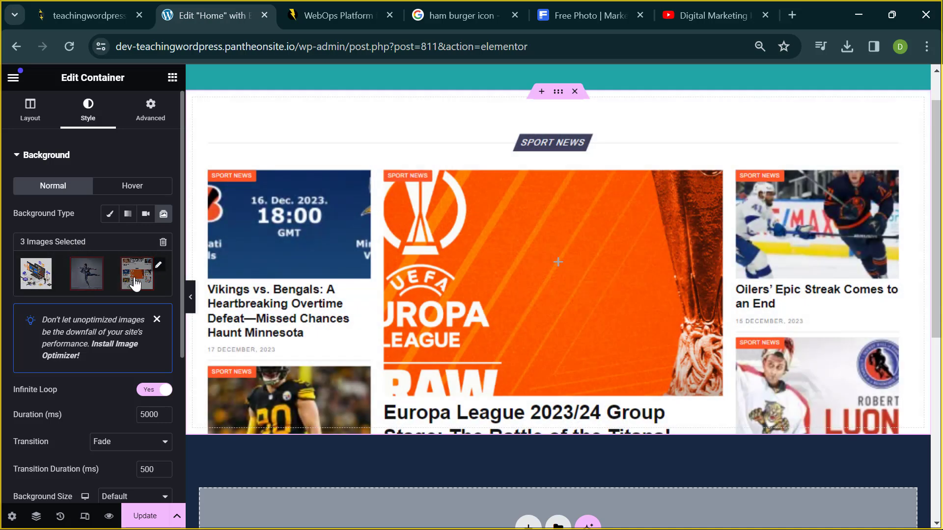
click(162, 243)
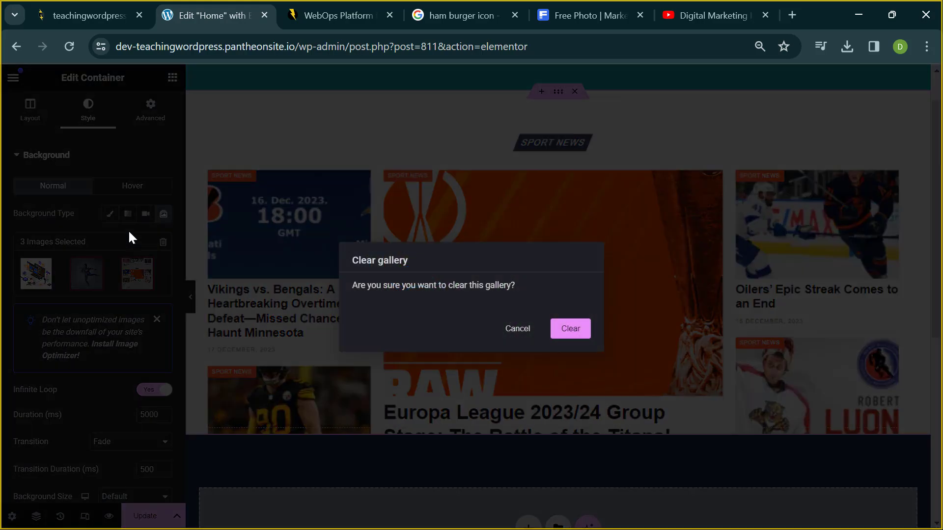
click(562, 331)
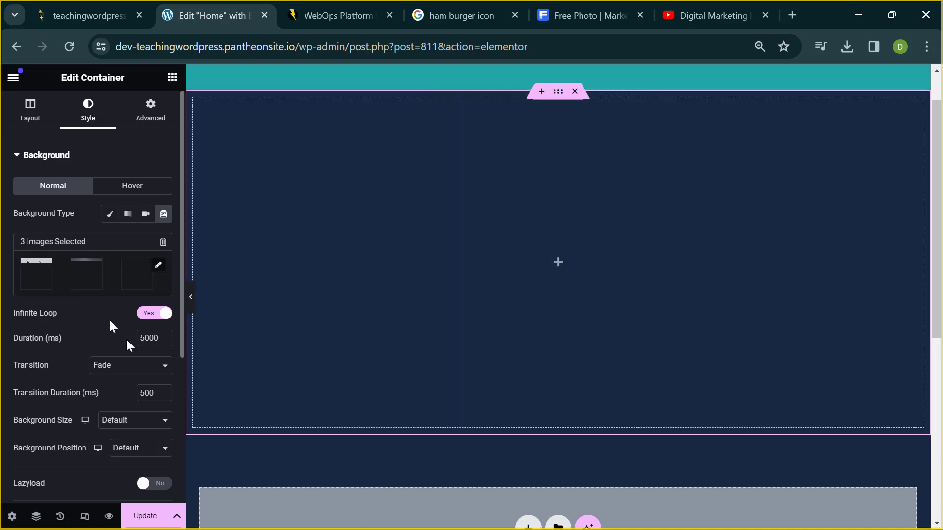
scroll(438, 296, up, 1)
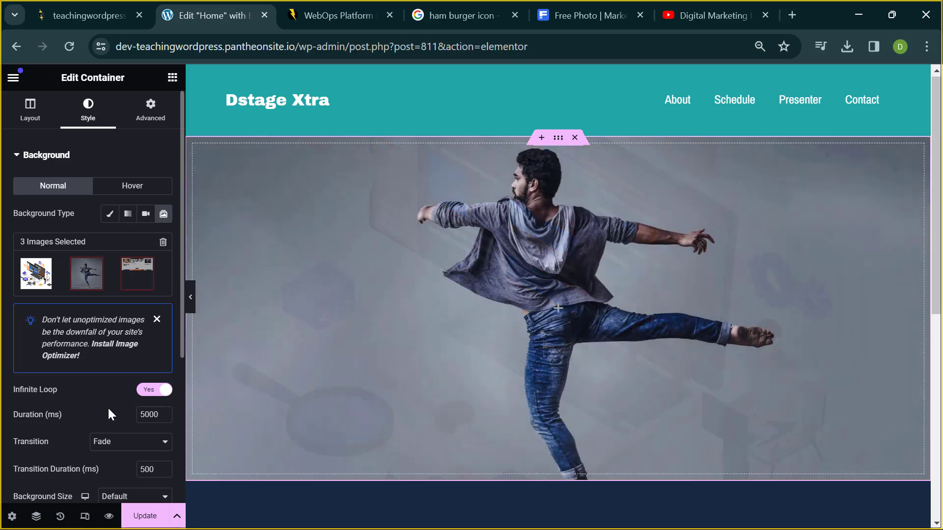
scroll(108, 407, down, 2)
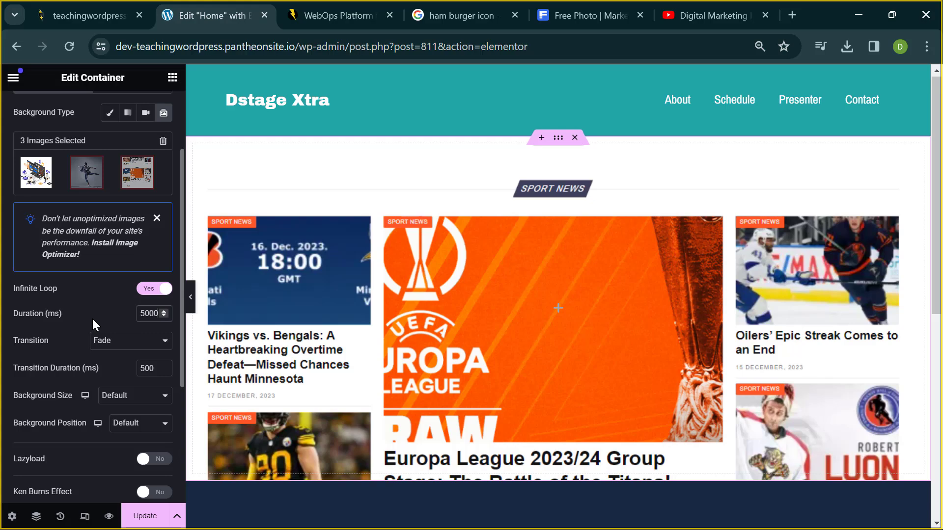
- Set the slideshow duration to 10000 ms
key(BackSpace)
key(BackSpace)
key(BackSpace)
key(BackSpace)
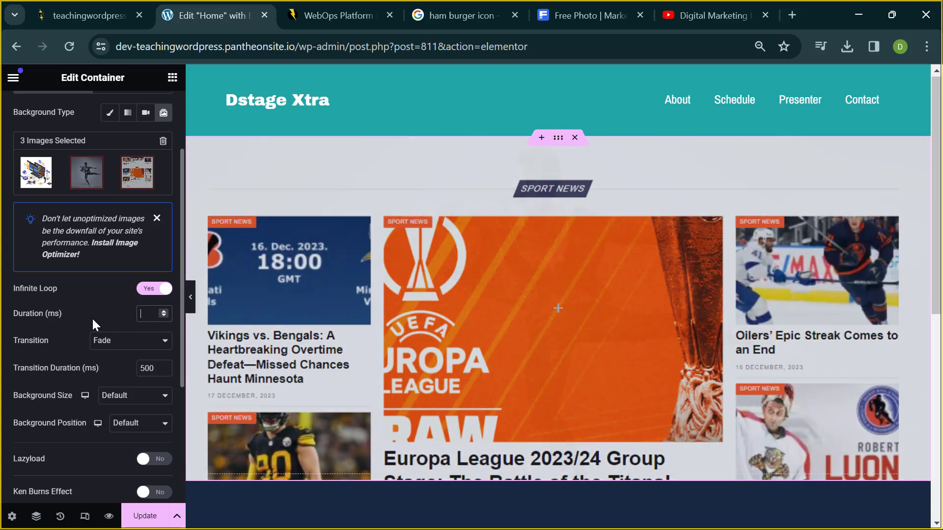
text(10000)
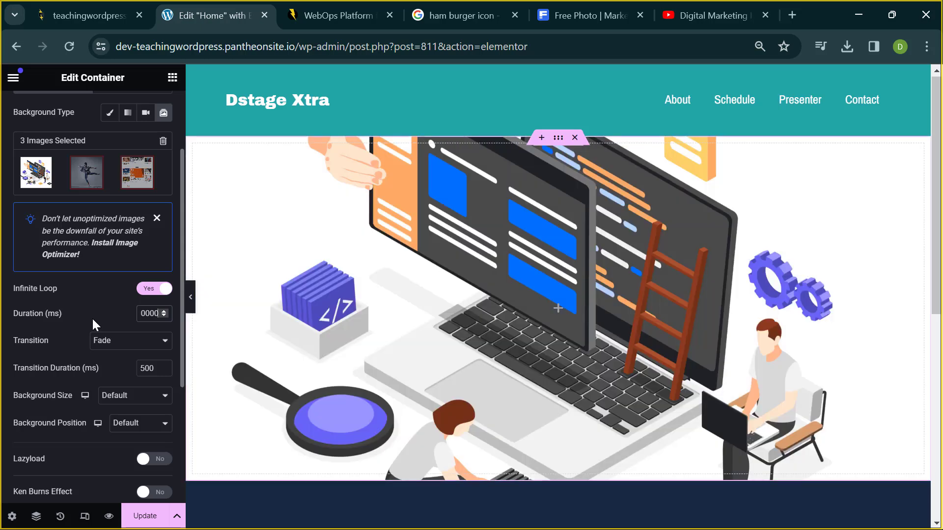
click(98, 326)
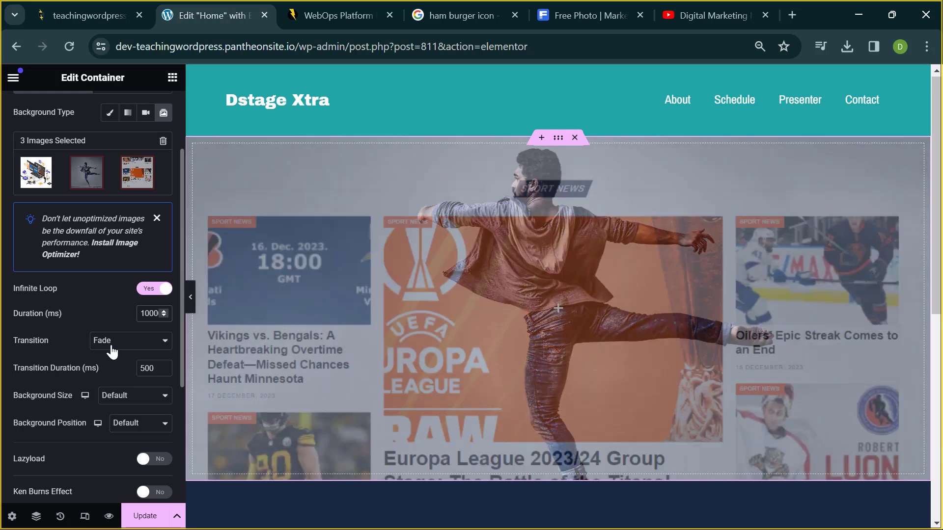
- Try the Slide Right and Slide Left transitions, and set Background Size to Cover
click(111, 351)
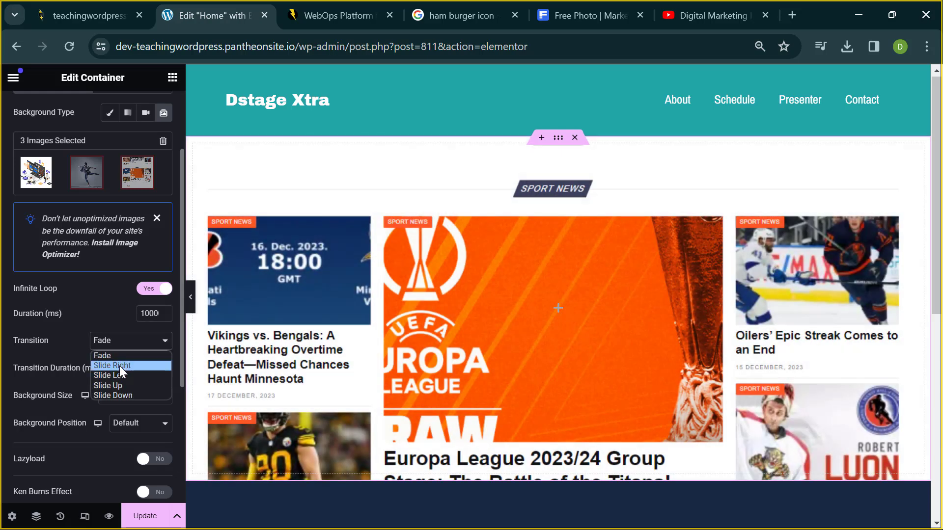
click(120, 366)
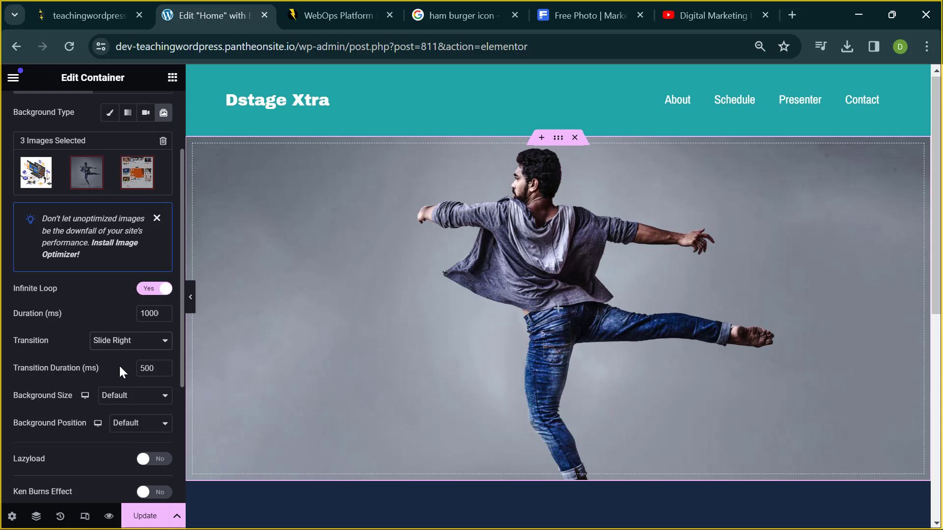
click(116, 345)
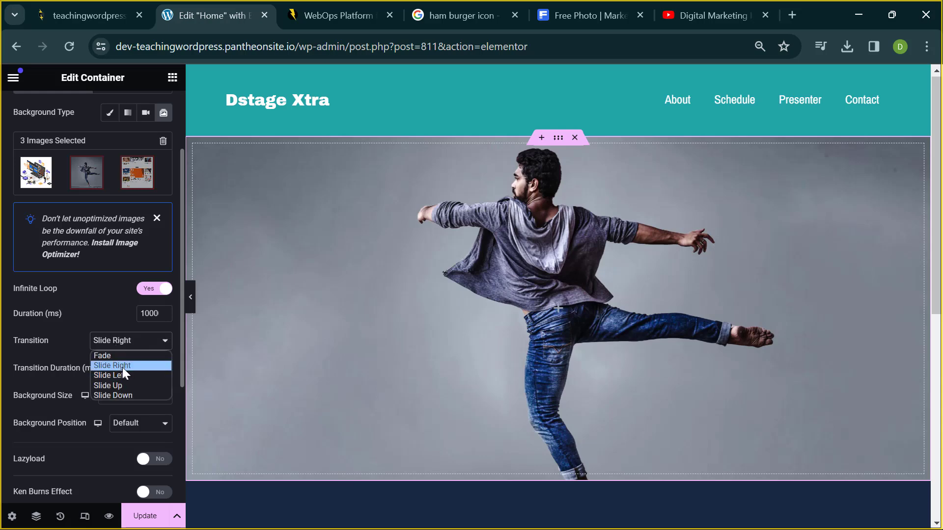
click(123, 375)
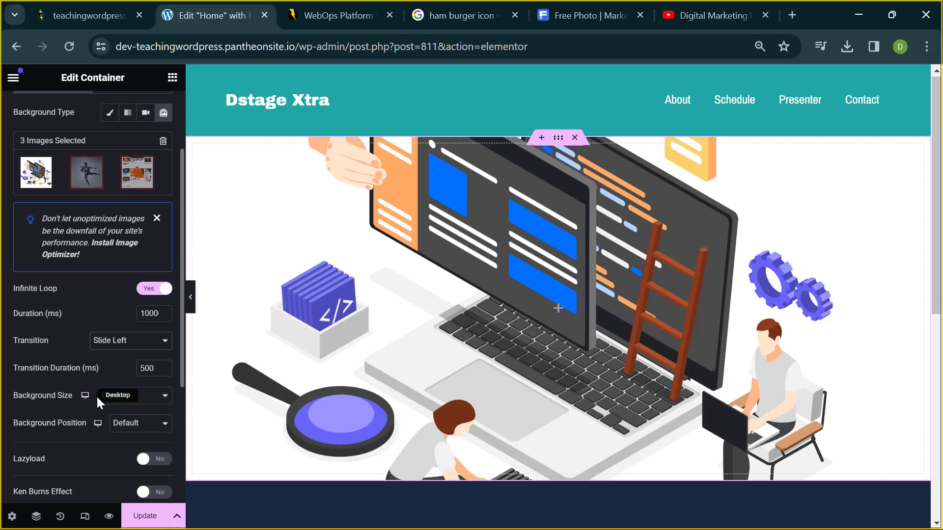
click(127, 400)
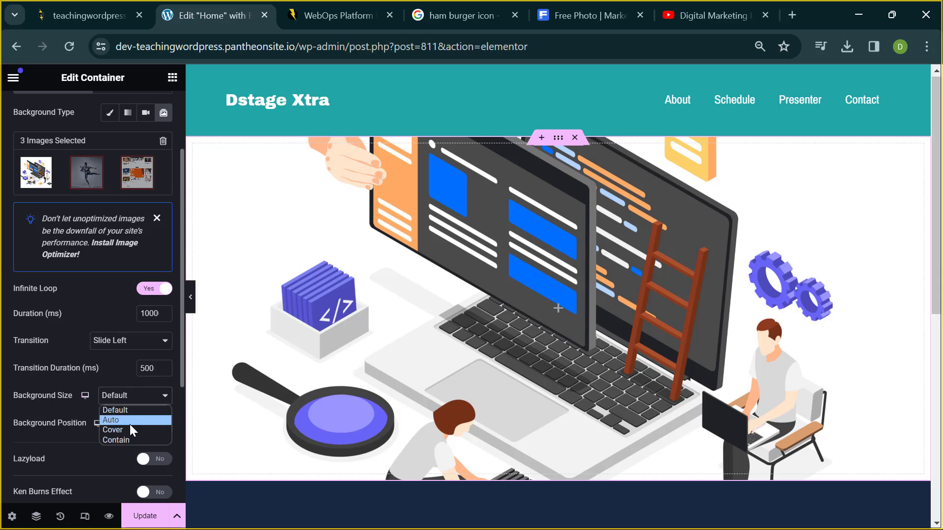
click(128, 428)
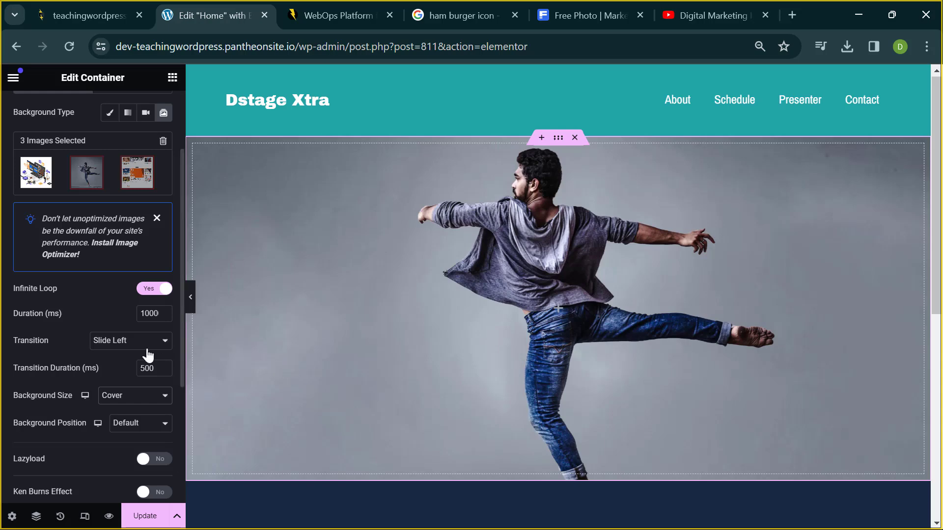
- Change the transition to Slide Up and set Background Position to Center Center
click(123, 341)
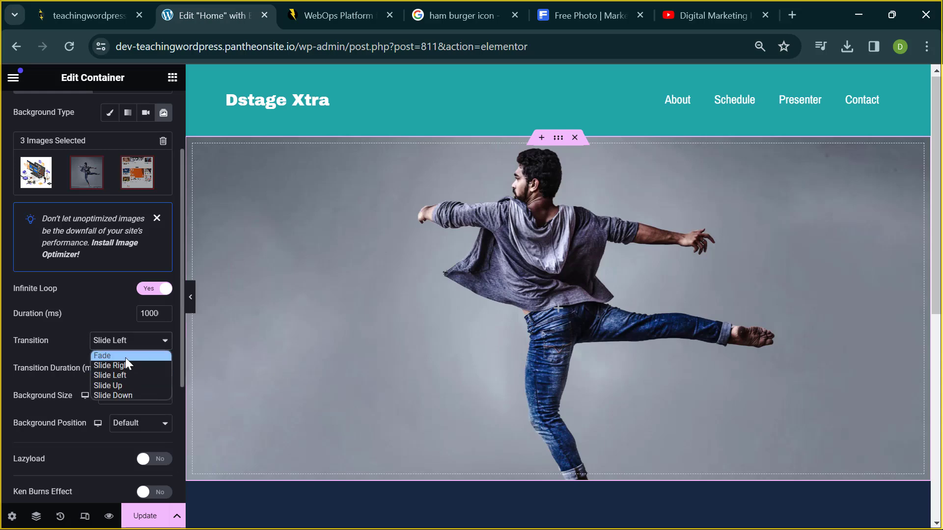
click(117, 386)
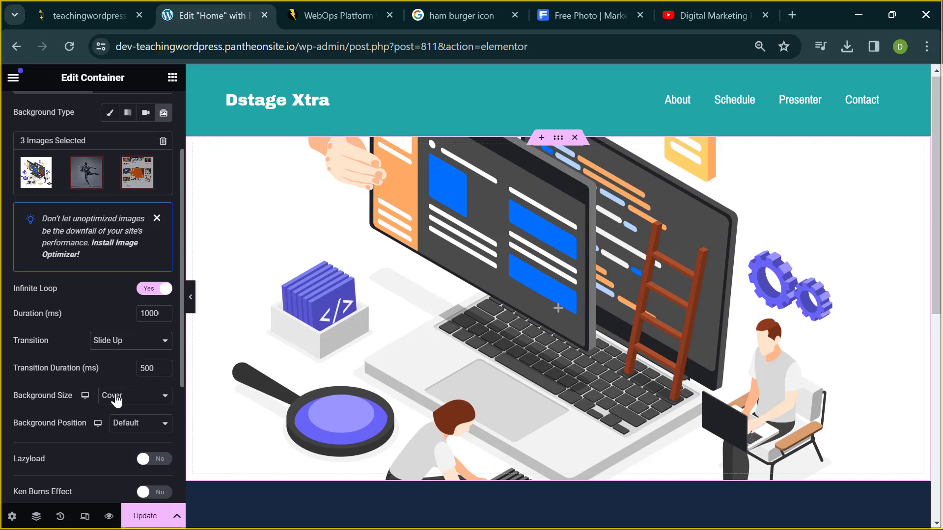
click(123, 432)
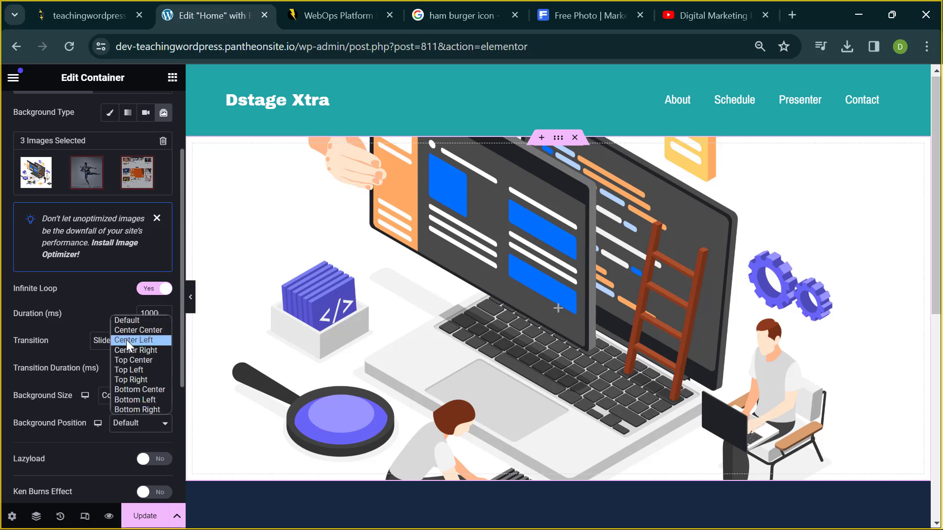
click(139, 330)
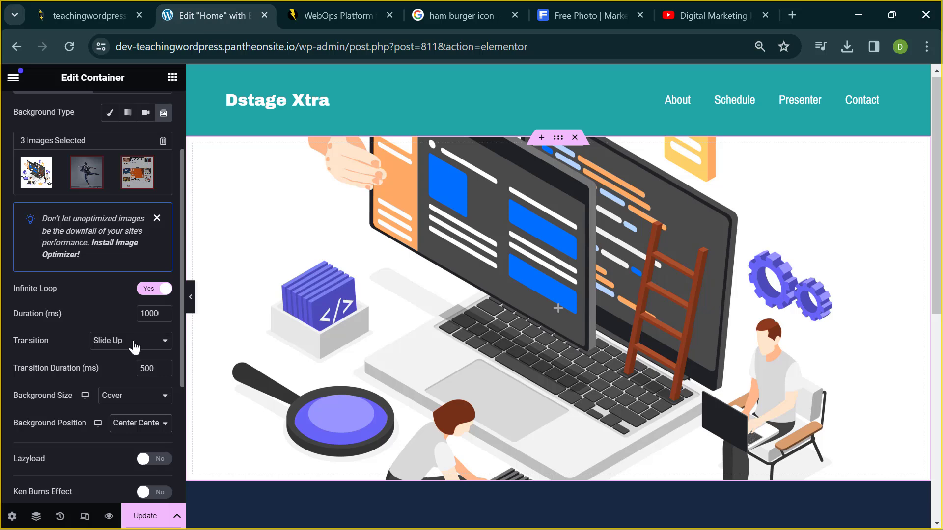
- Turn on the Ken Burns effect, try direction Out, then set it back to In
scroll(63, 430, down, 2)
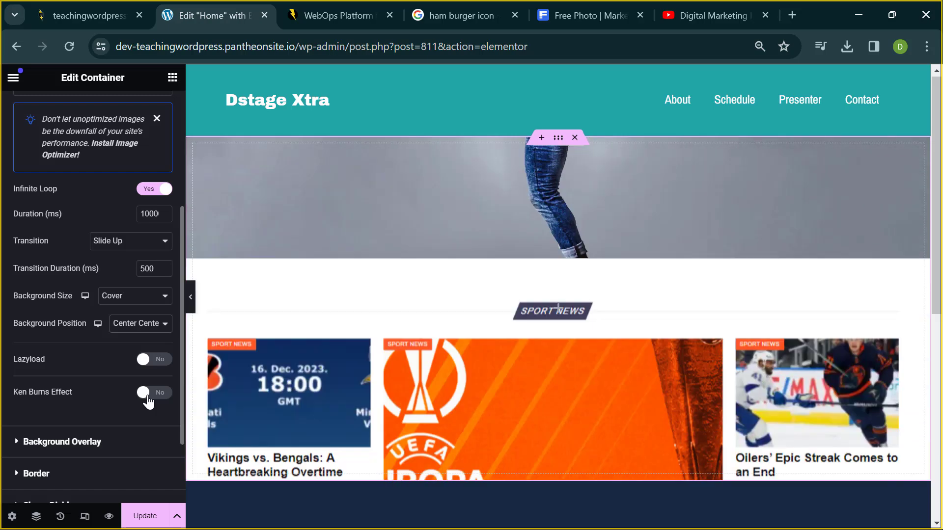
click(148, 399)
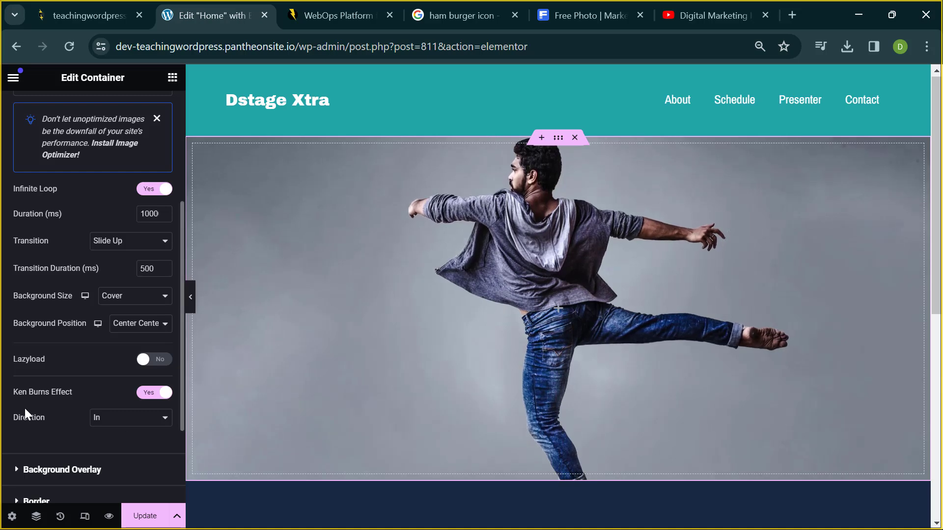
click(103, 424)
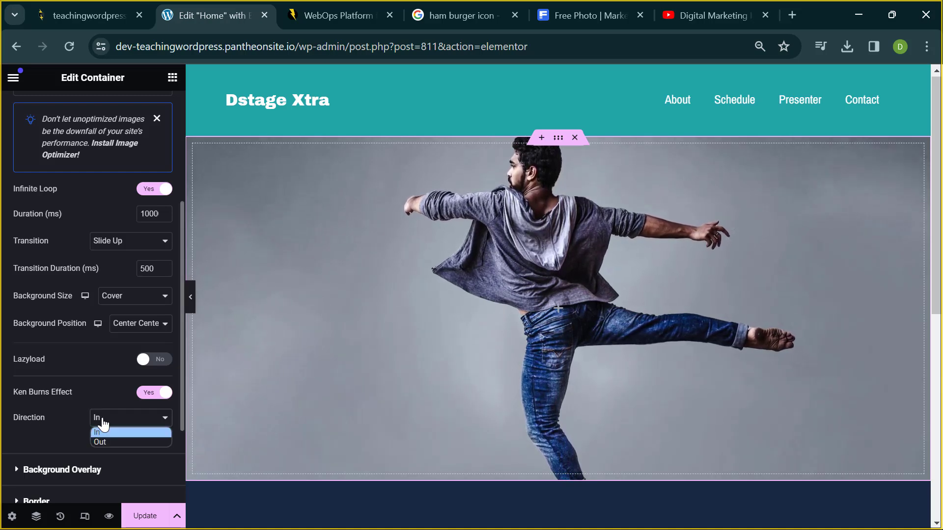
click(100, 438)
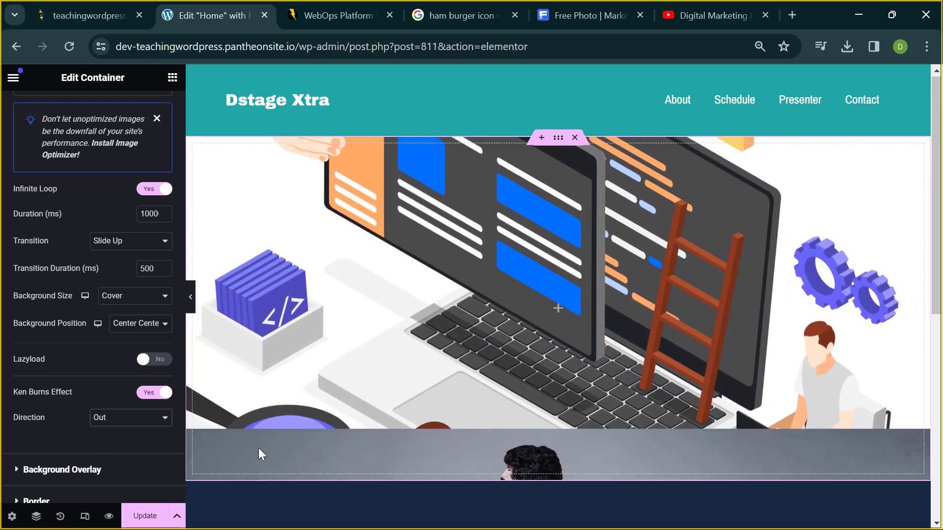
click(147, 417)
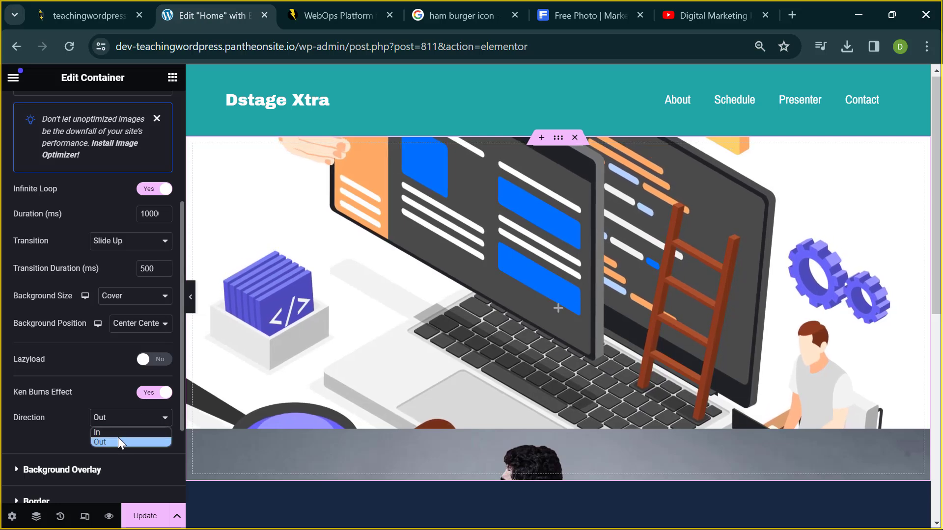
click(119, 432)
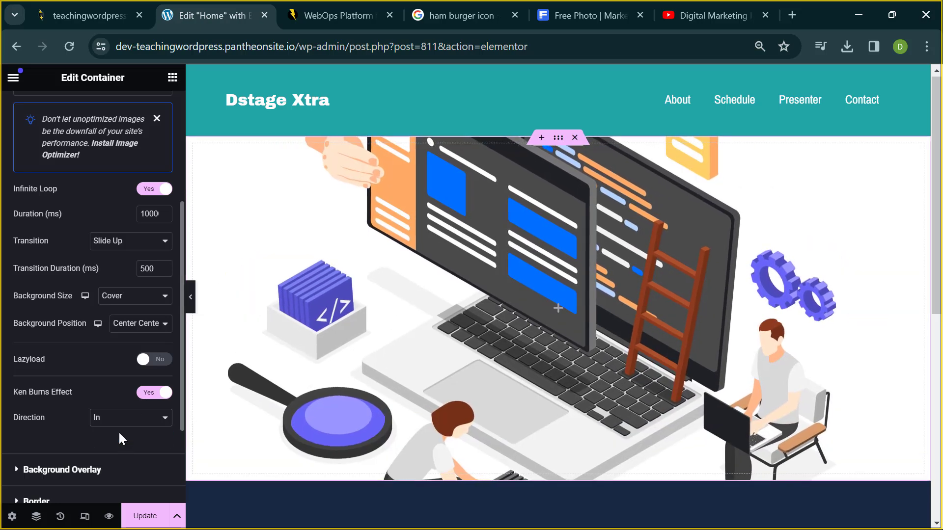
- Switch the Ken Burns effect off
click(147, 393)
scroll(99, 315, up, 3)
scroll(99, 315, up, 1)
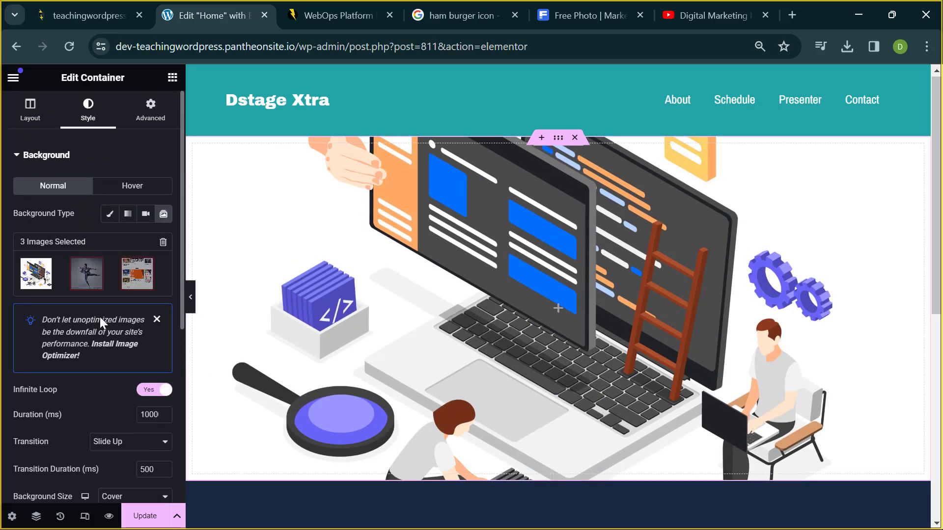
- Preview the Classic, Gradient and Video background types, then return to Slideshow
click(114, 220)
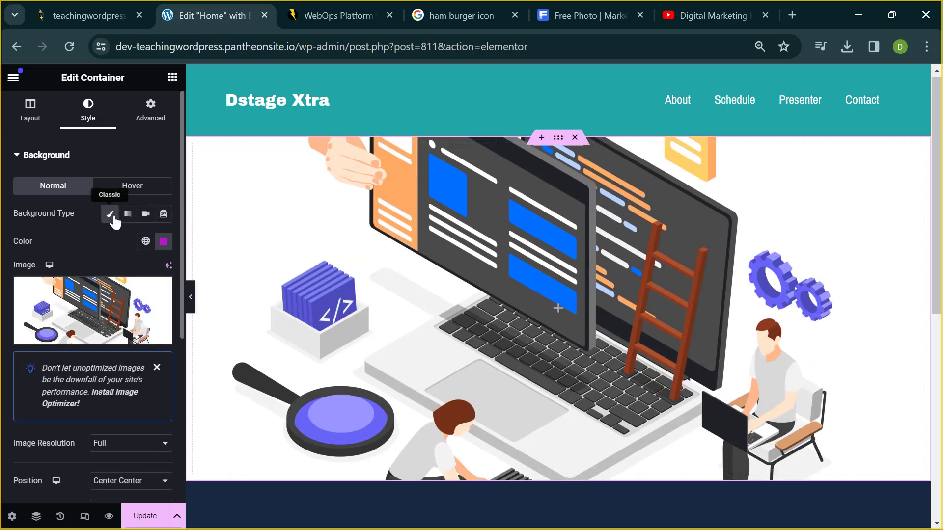
click(128, 222)
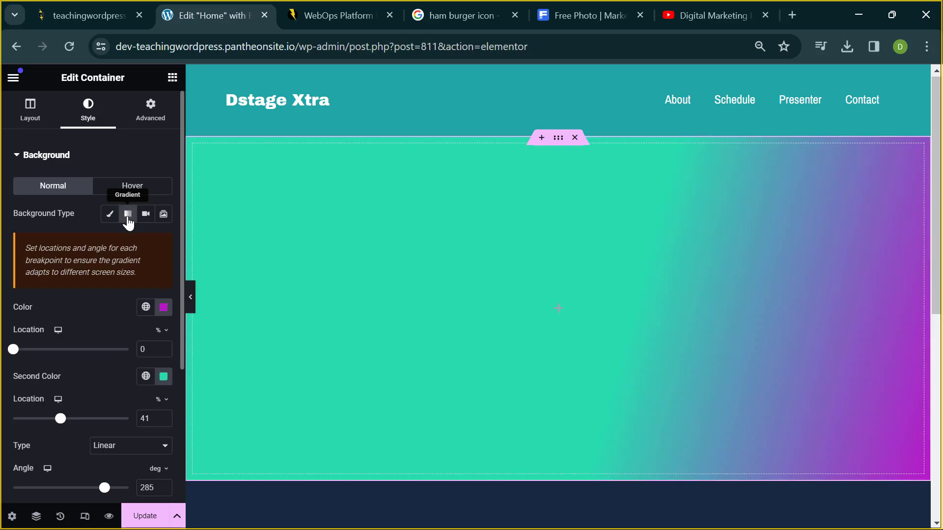
click(145, 219)
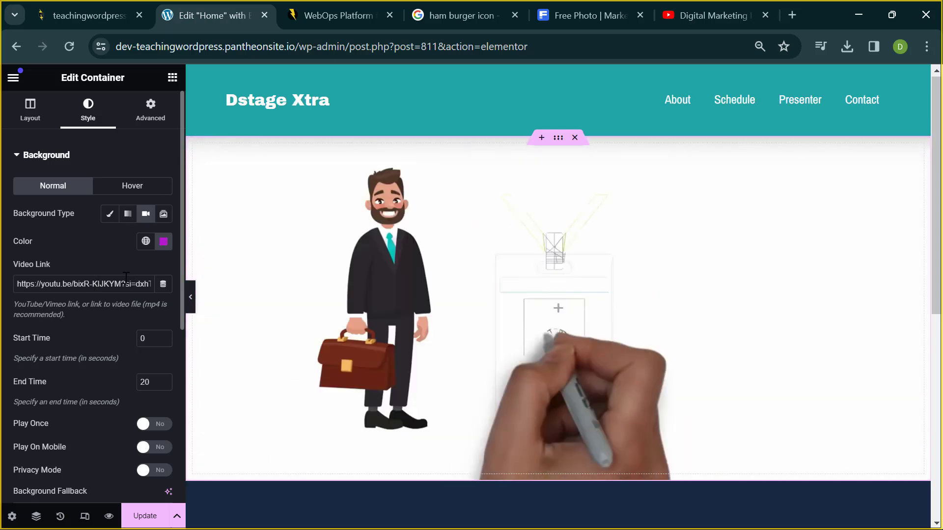
click(163, 214)
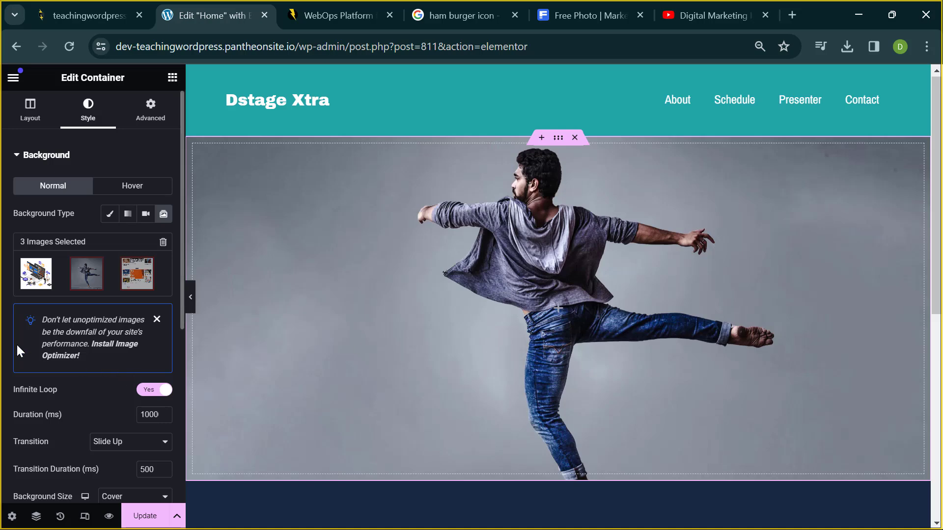
scroll(17, 346, down, 1)
scroll(16, 344, up, 1)
scroll(17, 345, down, 3)
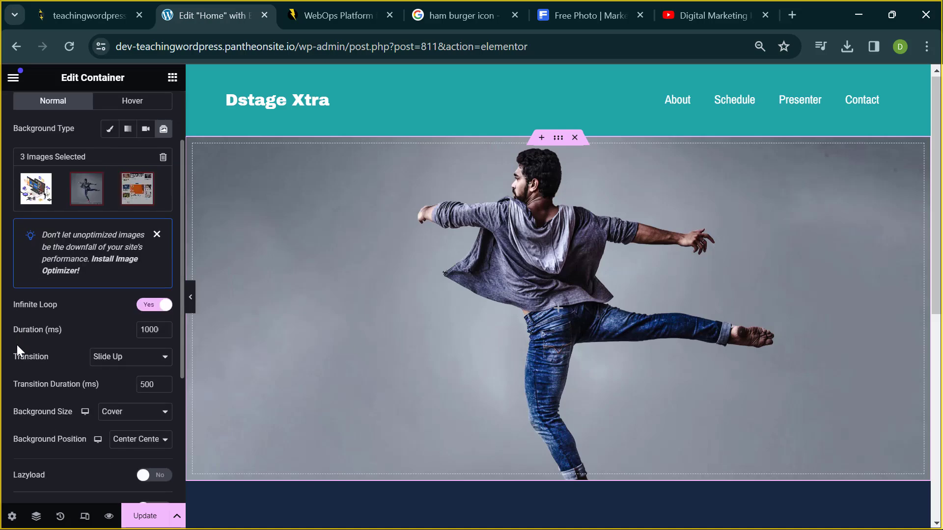
scroll(95, 276, up, 3)
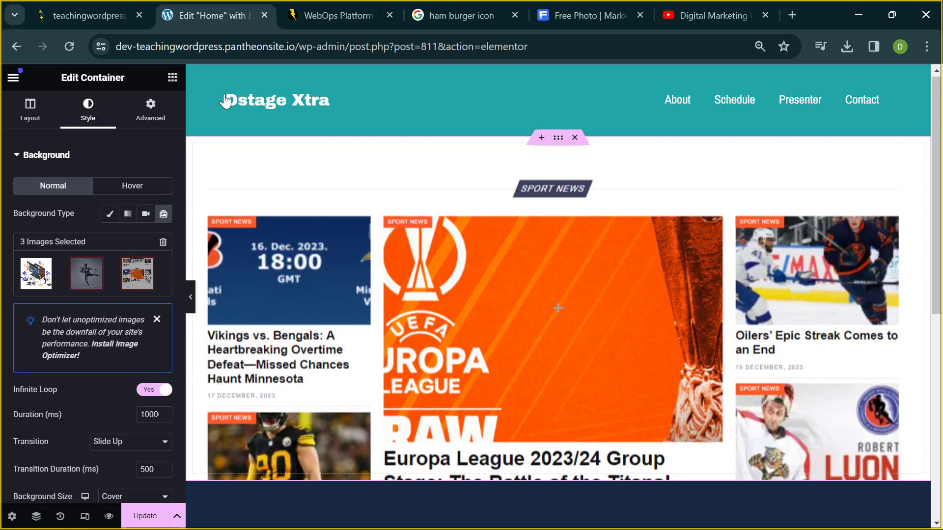
- Show the Elementor Elements list and scroll through the available widgets
click(172, 77)
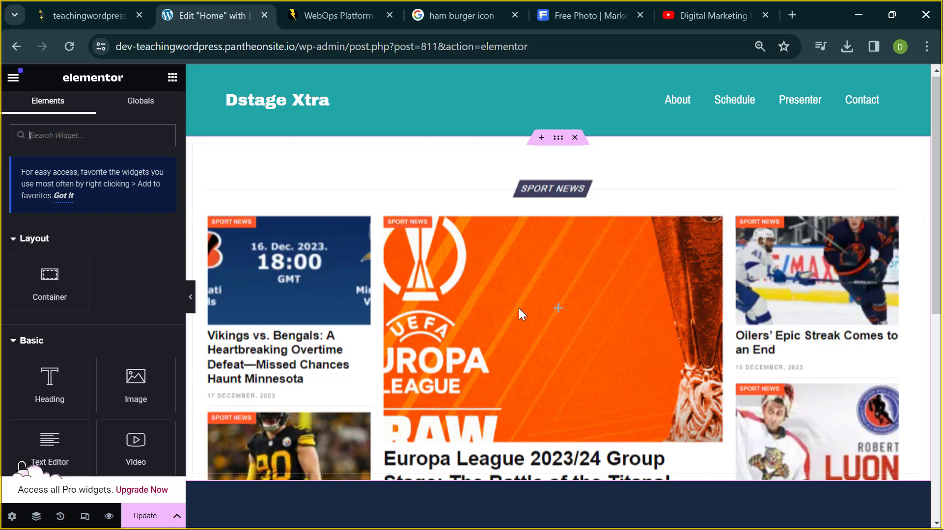
scroll(572, 305, down, 9)
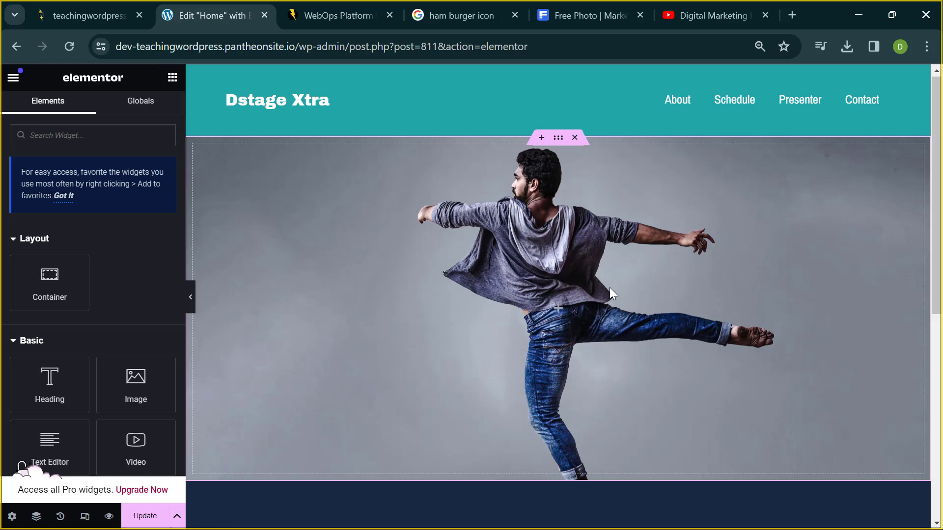
scroll(556, 320, down, 5)
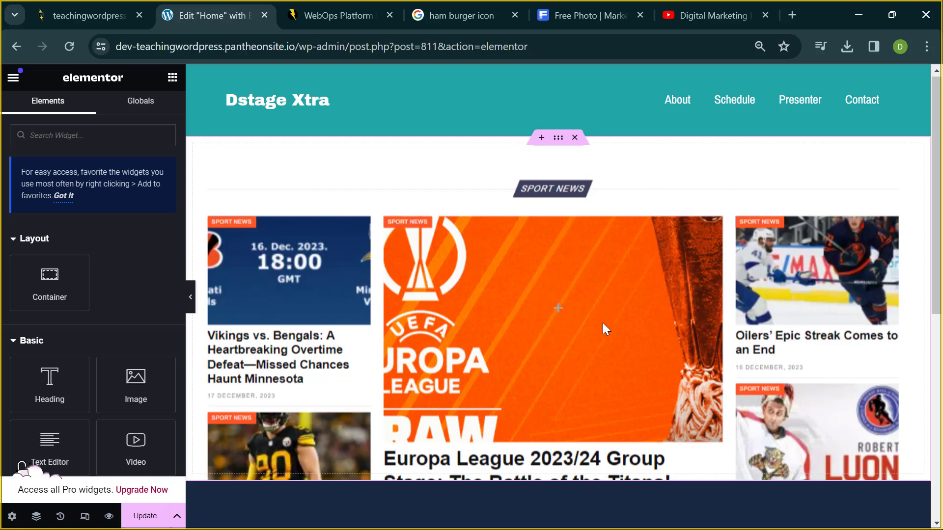
scroll(602, 322, down, 8)
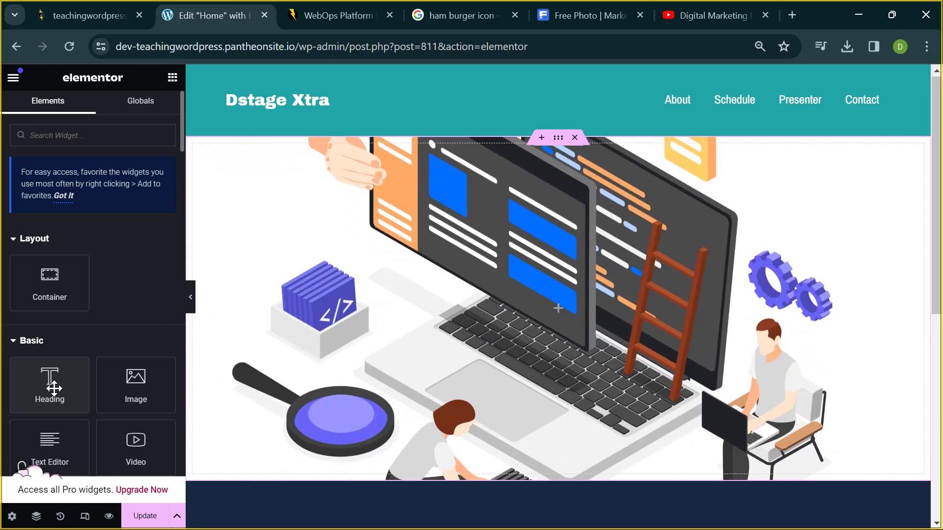
- Drop a Heading widget into the hero and change its title to 'Welcome to class'
drag(54, 388, 515, 319)
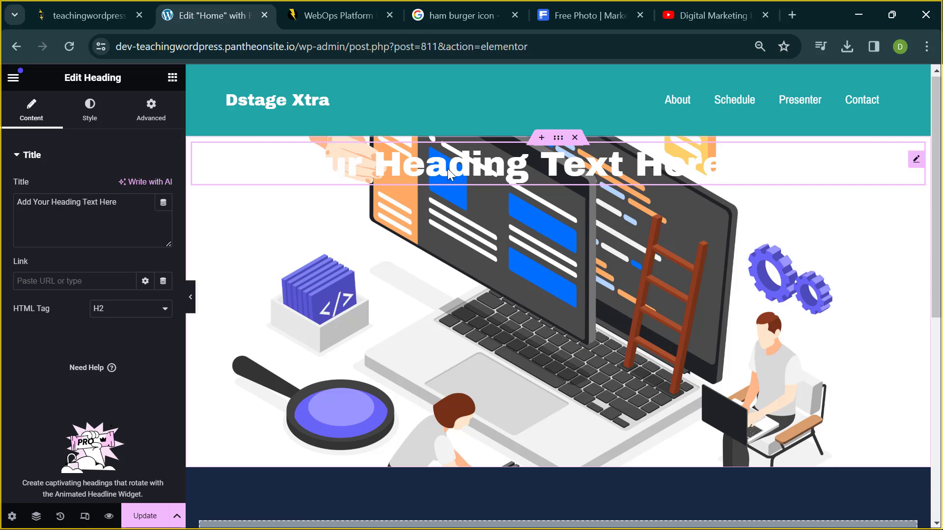
triple_click(107, 202)
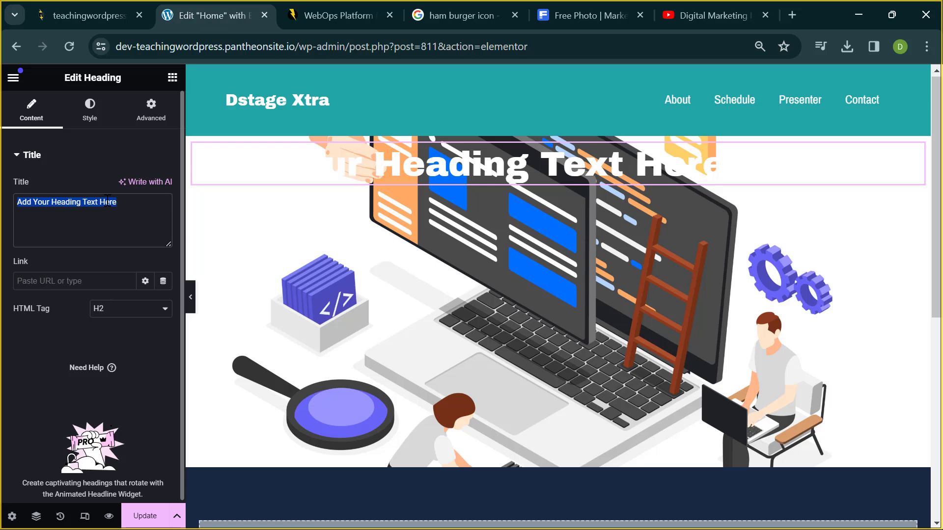
text(We)
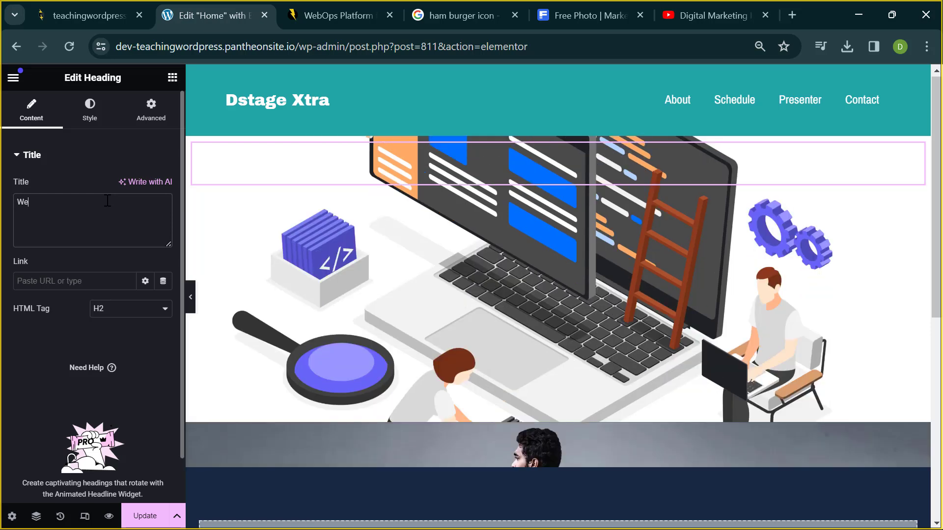
text(lcome to)
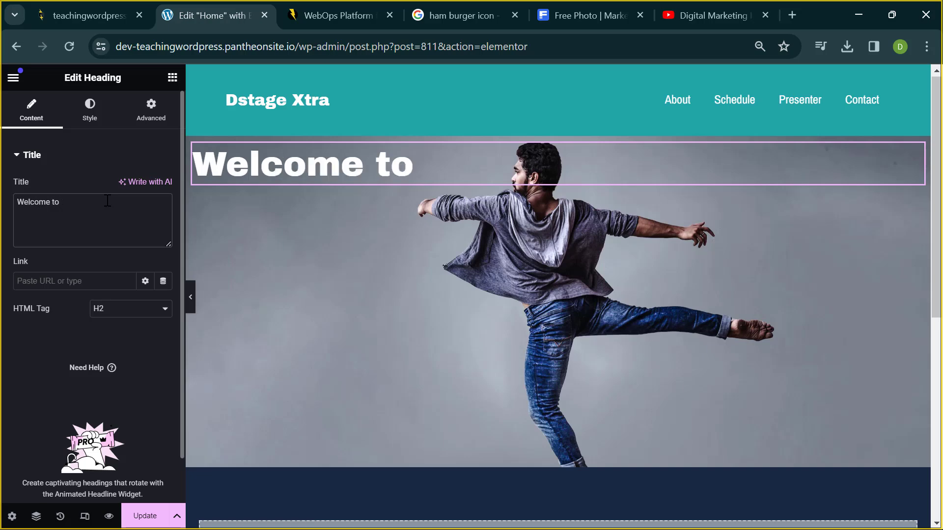
text( class)
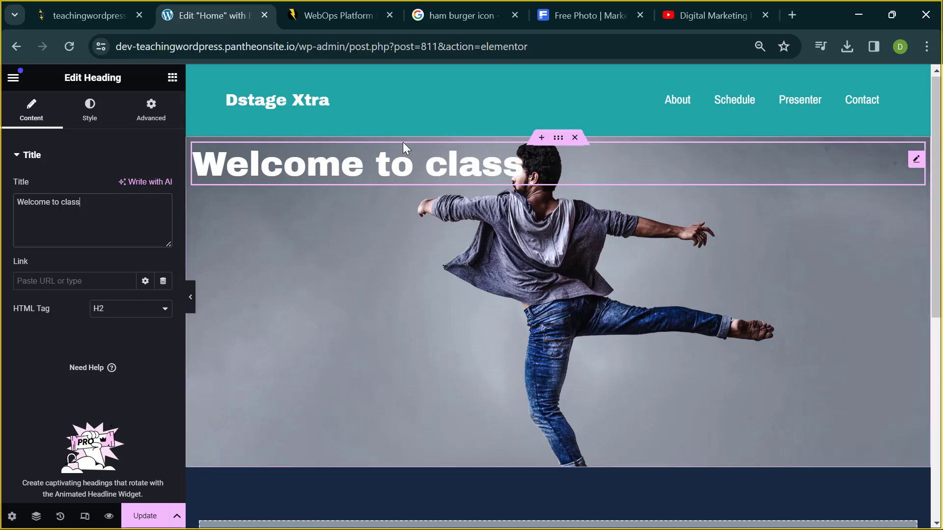
scroll(402, 147, down, 5)
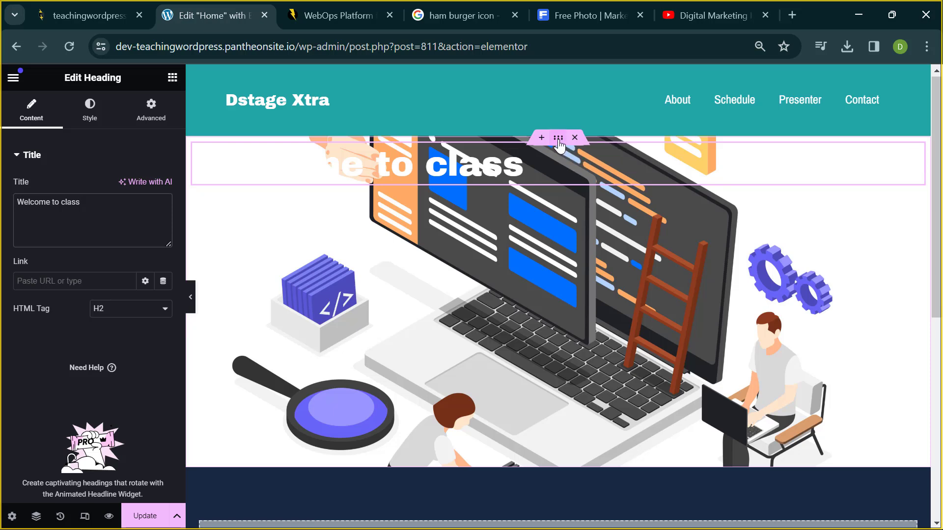
- Give the hero container a Classic background overlay in near-black
click(558, 139)
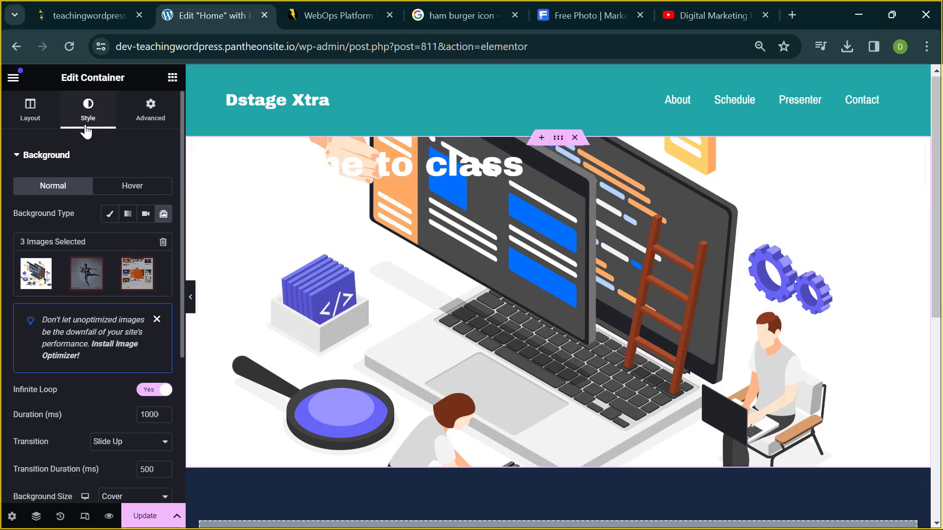
click(54, 155)
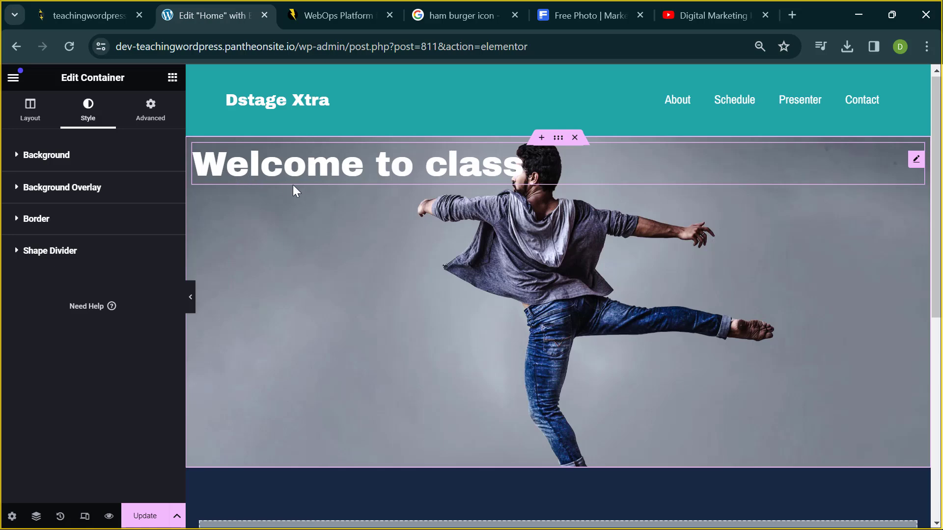
click(69, 190)
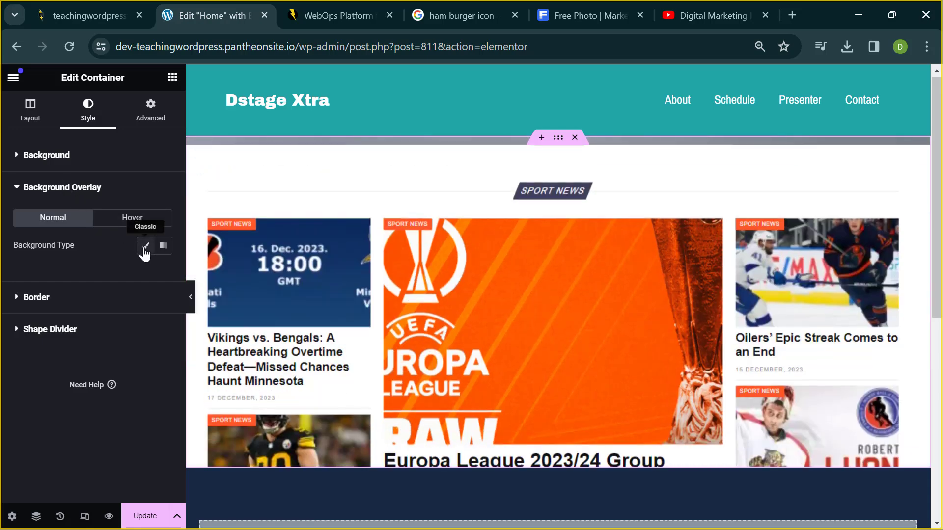
click(145, 247)
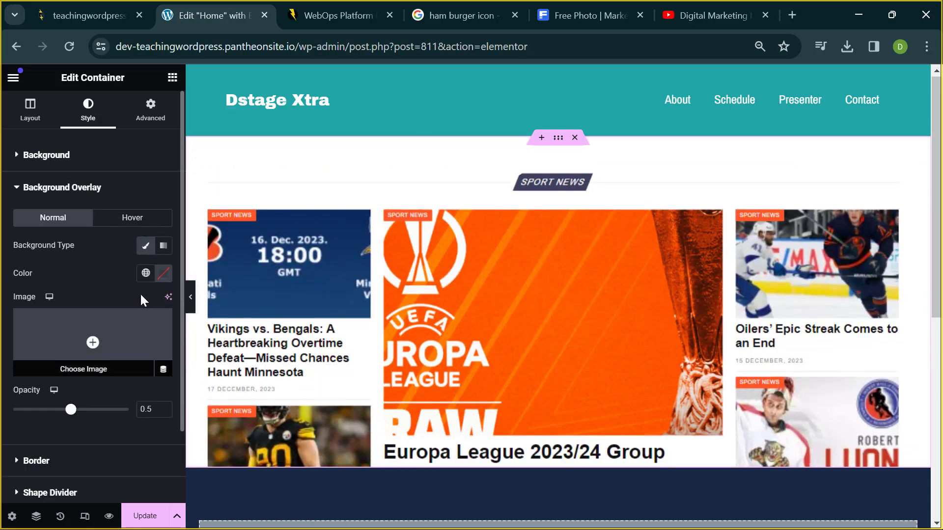
click(167, 276)
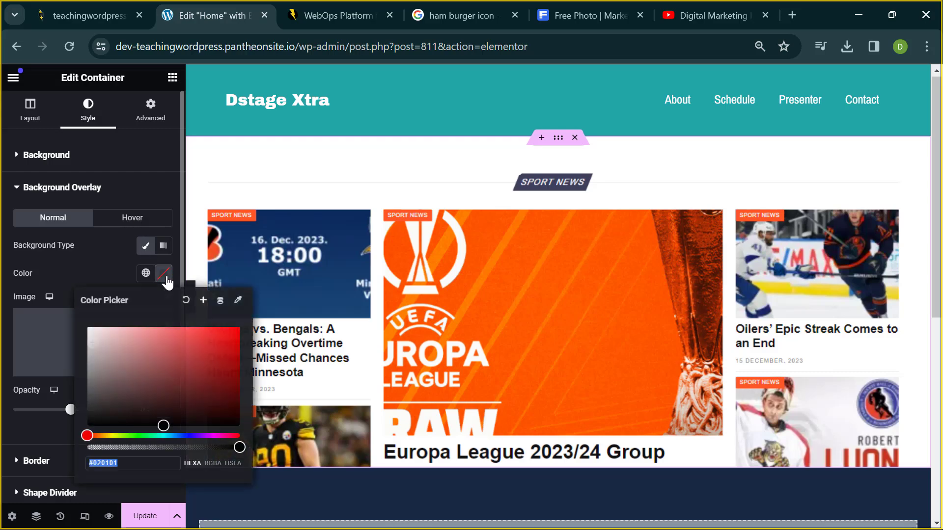
drag(143, 380, 60, 425)
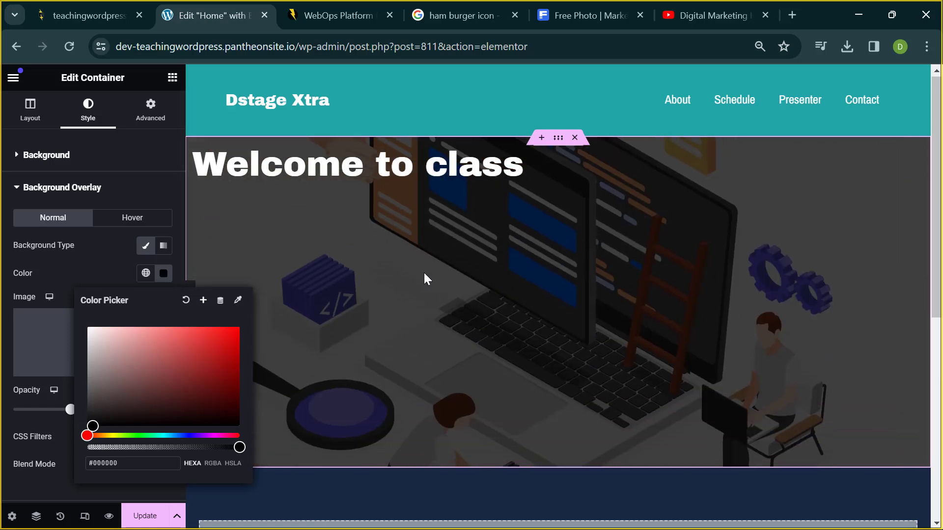
click(411, 226)
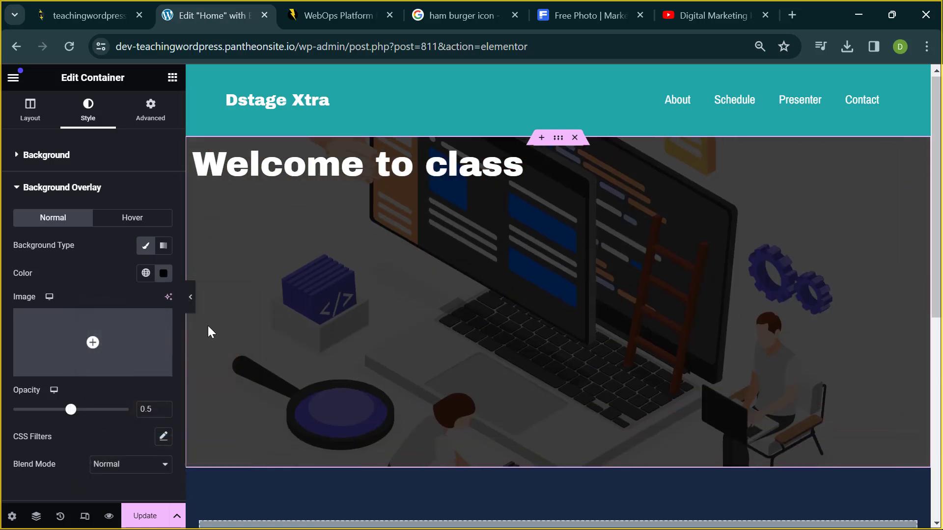
- Preview the darkened hero, recheck the slideshow images, and return to the overlay settings
click(191, 301)
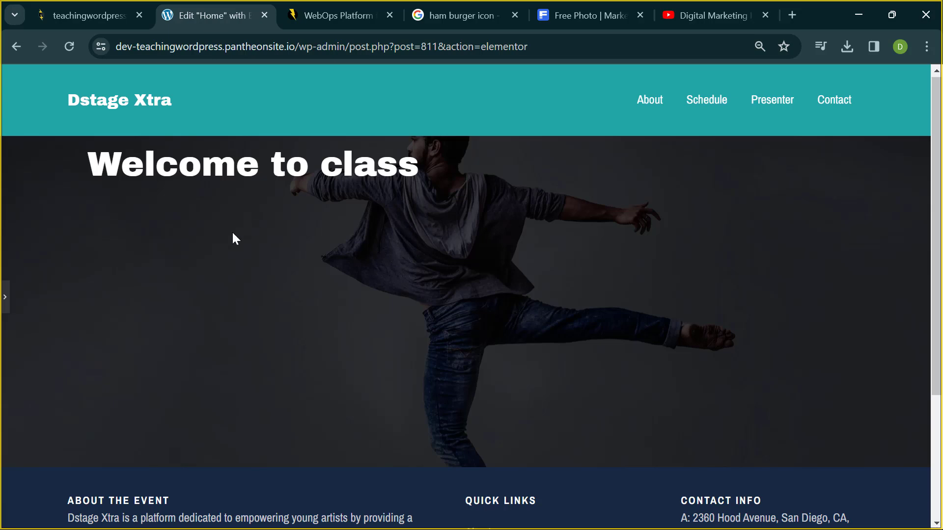
click(7, 297)
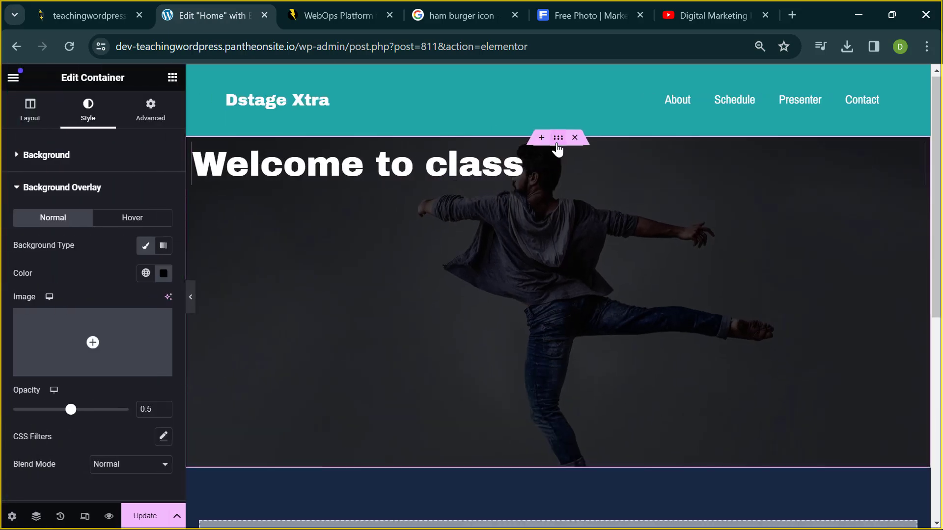
click(57, 167)
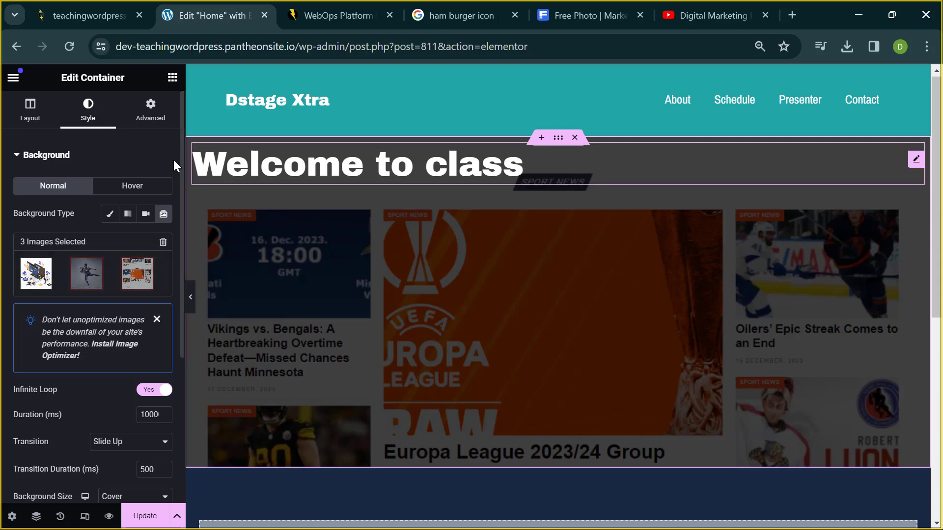
click(67, 156)
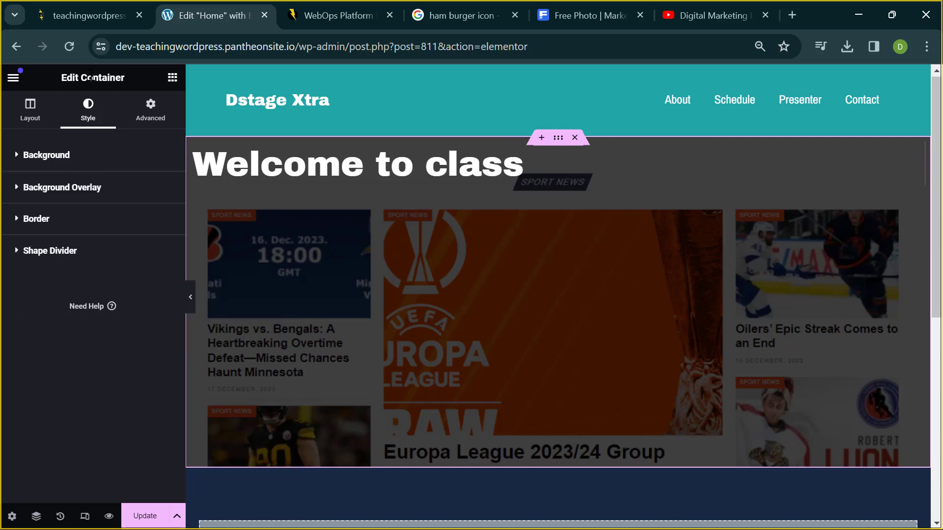
click(60, 188)
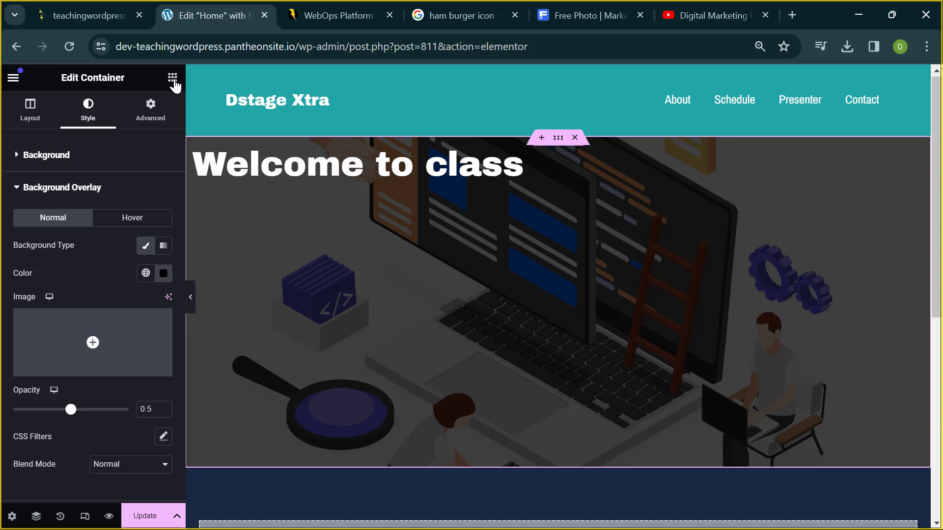
- Drag a Heading widget from the Elements list into the hero, below 'Welcome to class'
click(173, 79)
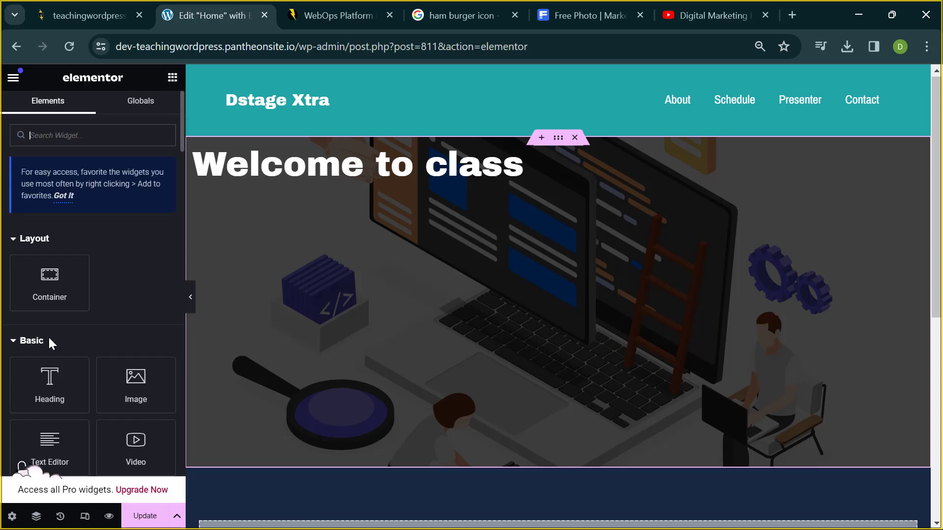
drag(24, 406, 258, 213)
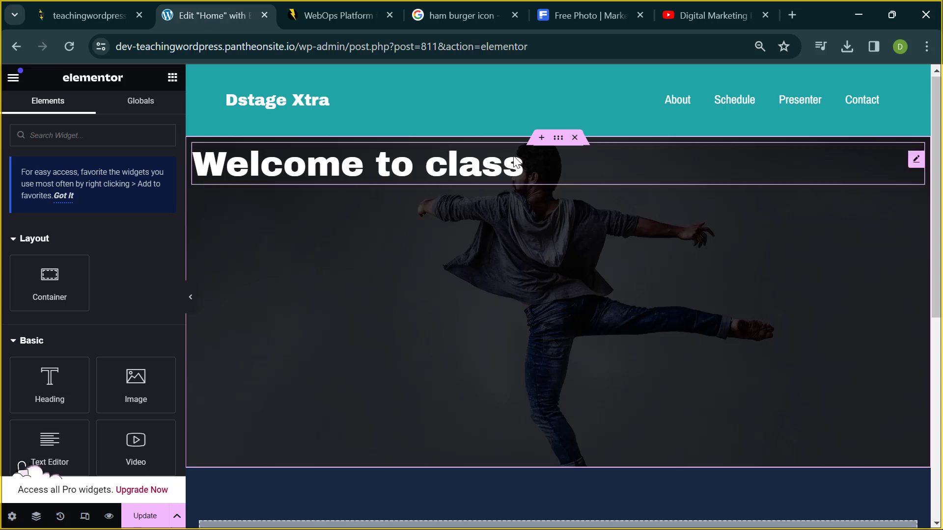
click(497, 183)
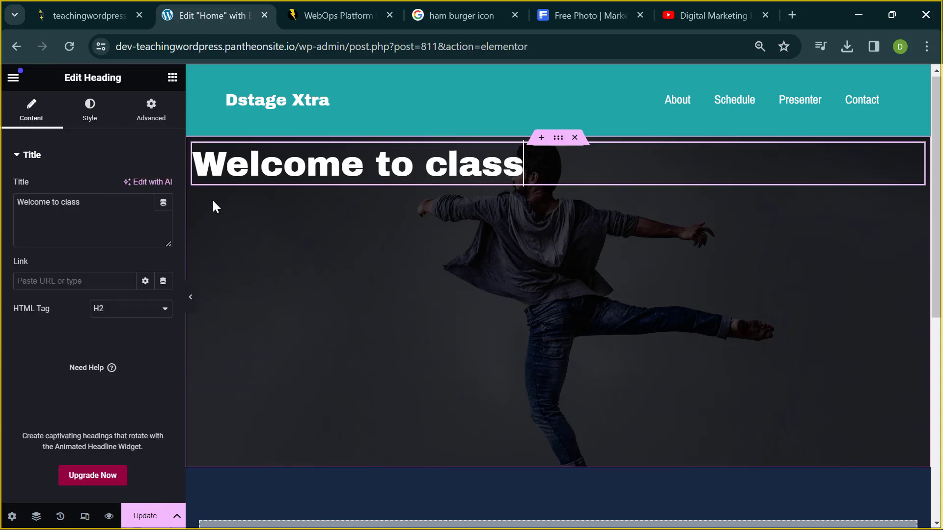
click(171, 79)
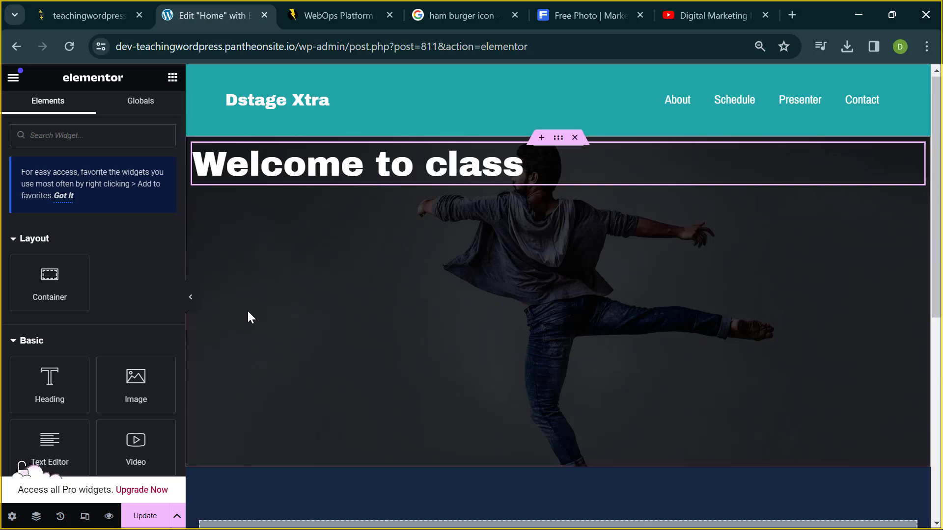
drag(26, 389, 375, 182)
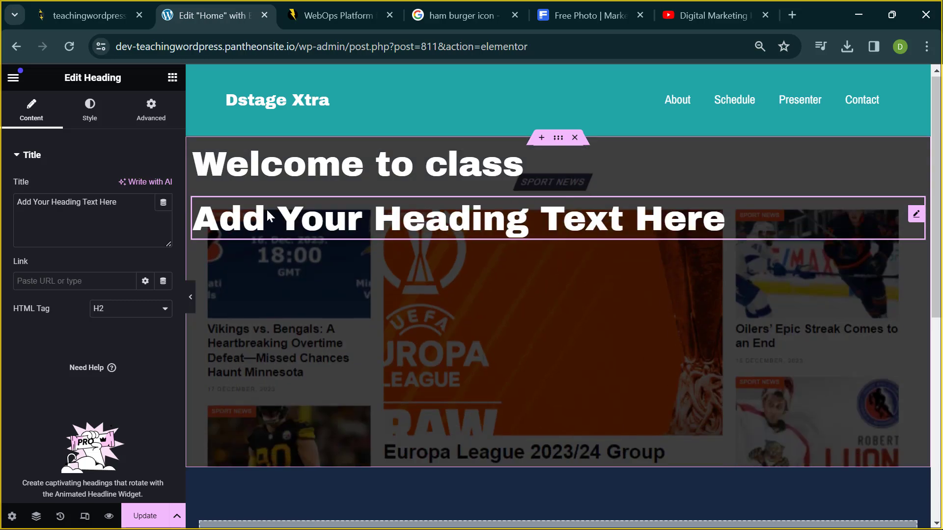
- Set the hero overlay colour to #070707 and its opacity to 0.41, after trying full opacity
click(556, 144)
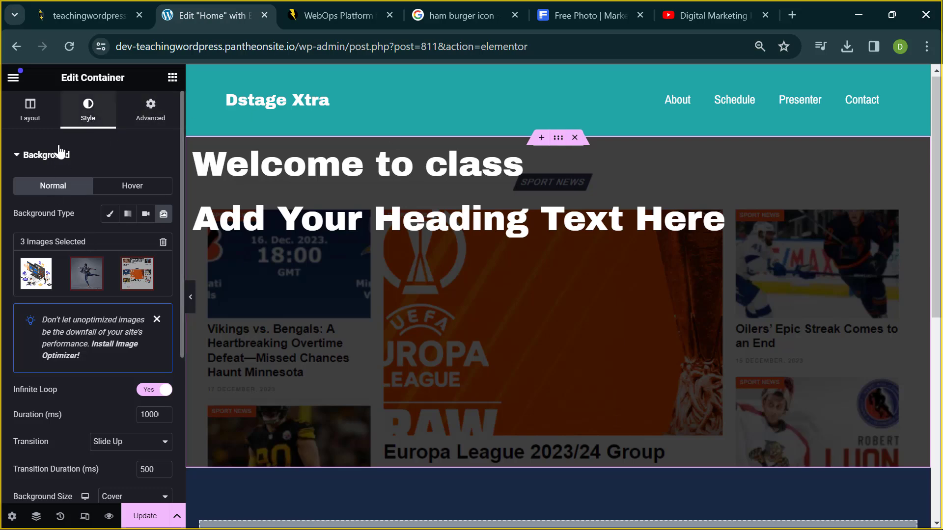
scroll(27, 255, down, 5)
scroll(25, 247, down, 2)
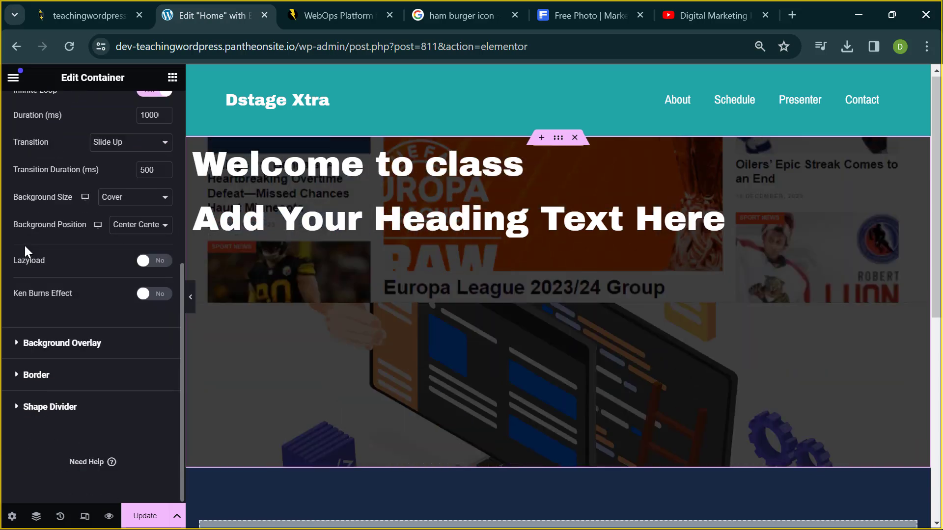
click(51, 352)
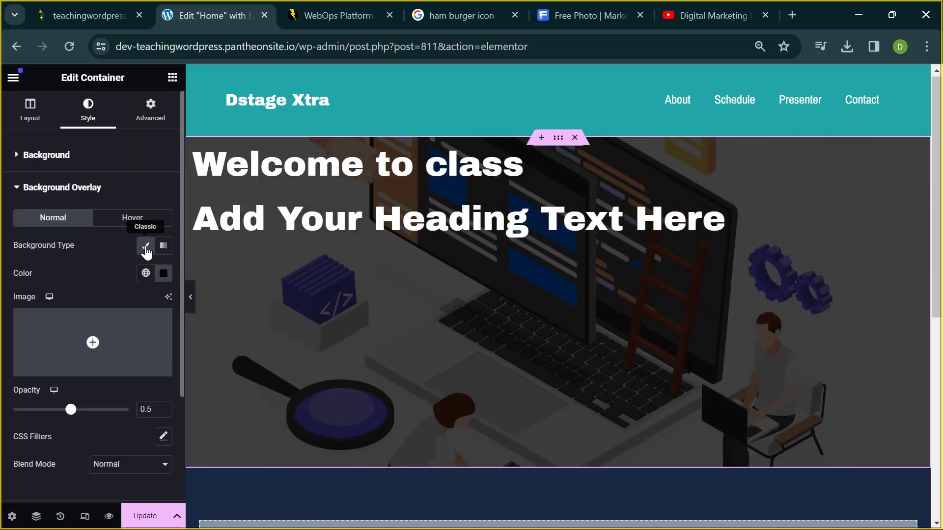
click(161, 278)
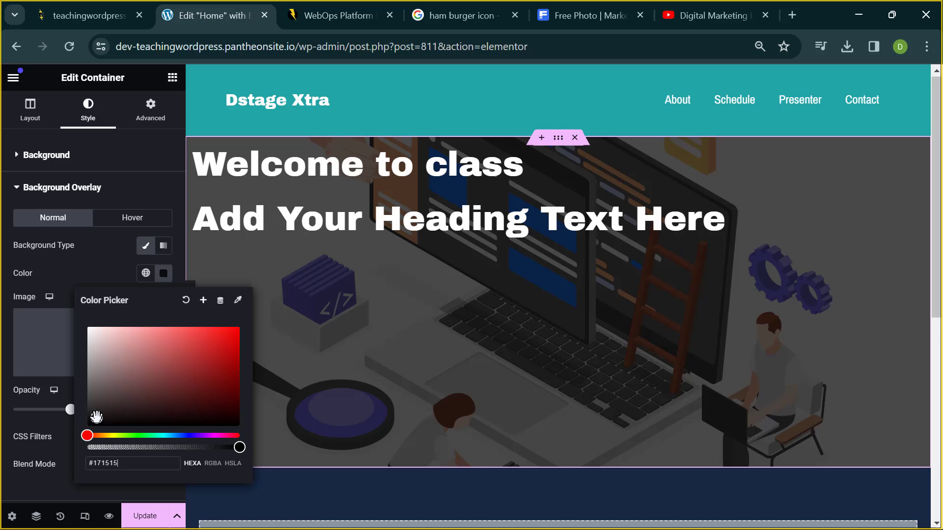
click(98, 422)
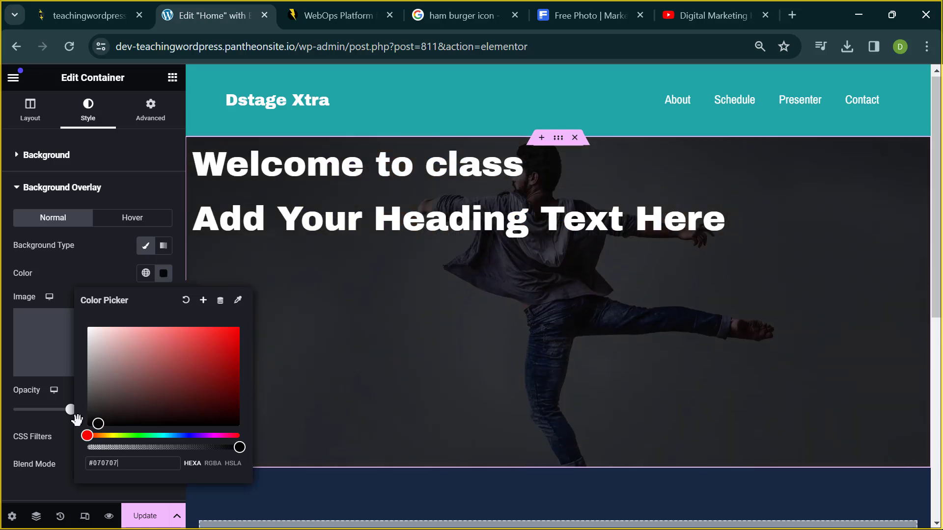
click(16, 417)
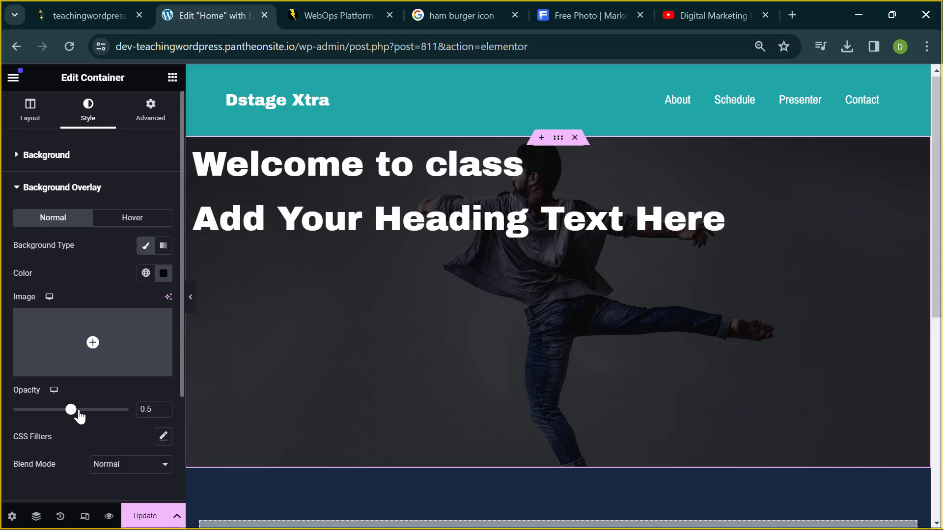
drag(63, 416, 144, 406)
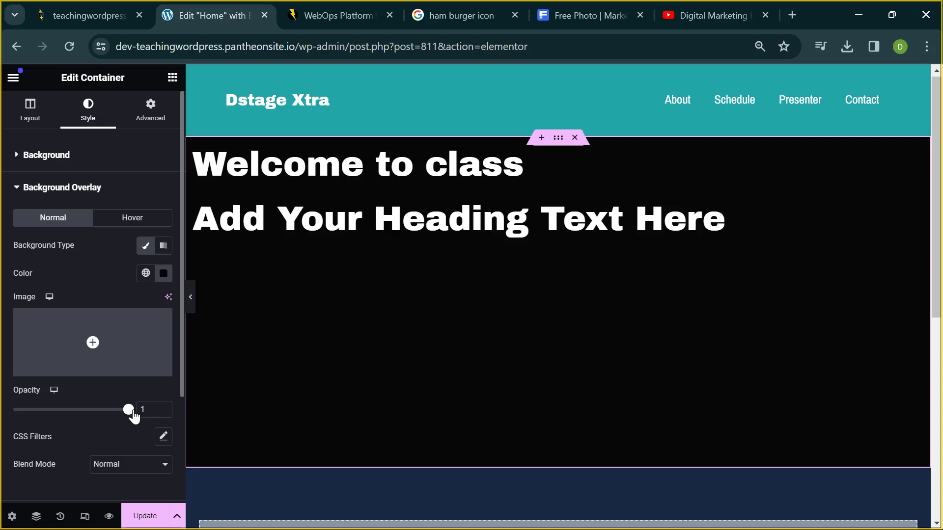
drag(128, 409, 65, 416)
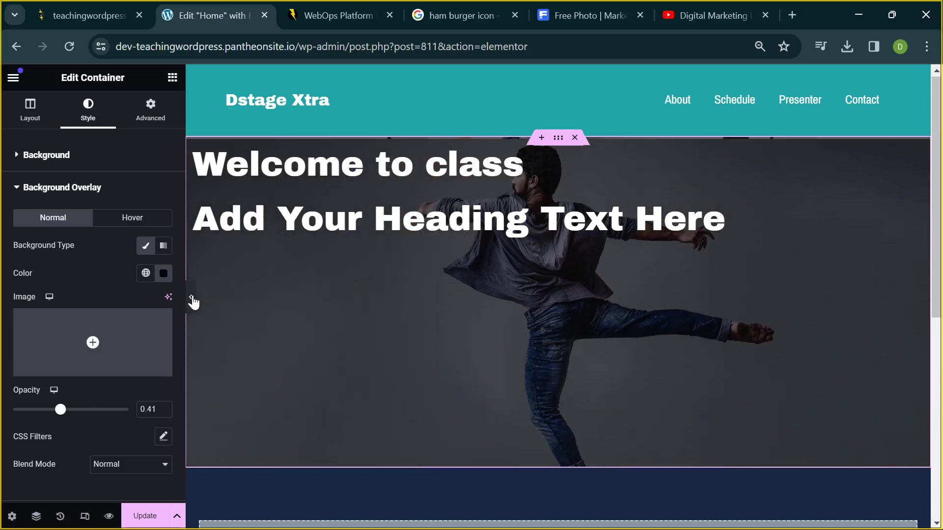
- Preview the page without the panel, then select the 'Add Your Heading Text Here' heading
click(194, 302)
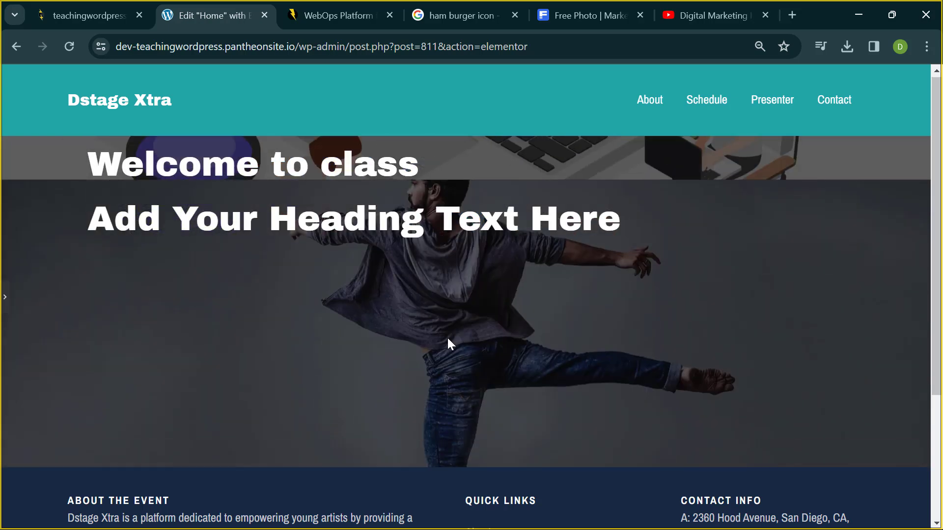
click(8, 300)
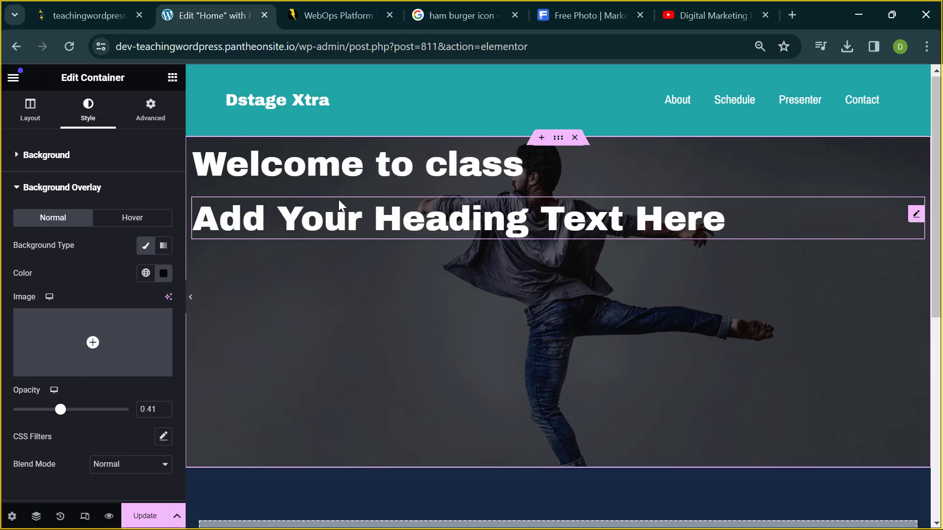
click(338, 200)
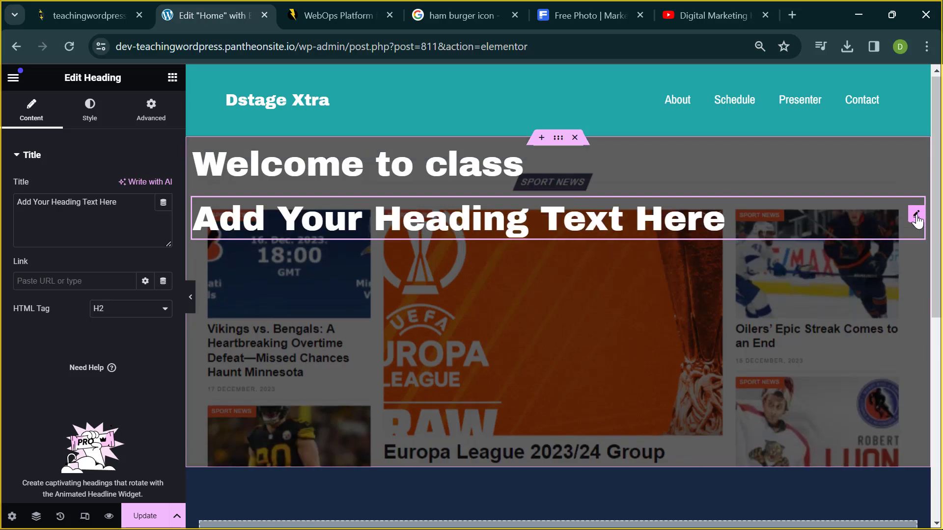
- Delete the 'Add Your Heading Text Here' heading and begin dragging a Text Editor widget toward the hero
right_click(916, 216)
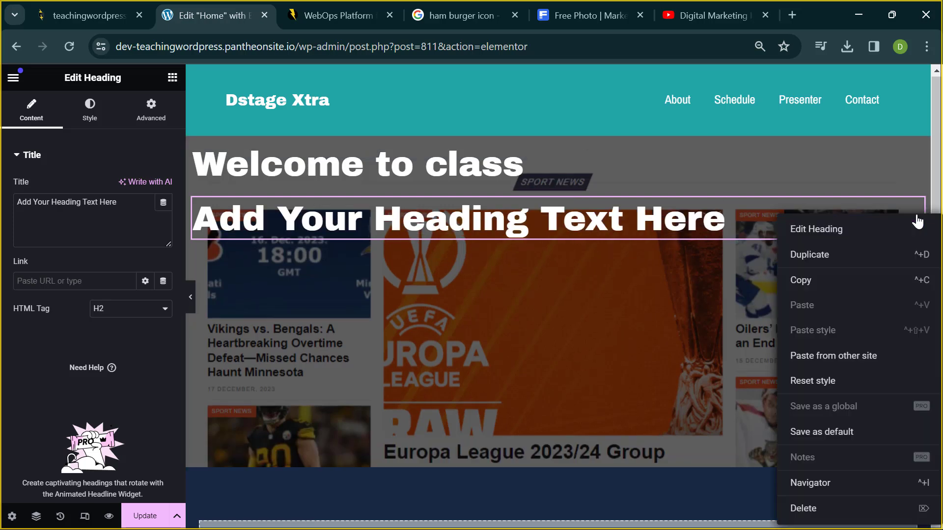
click(803, 509)
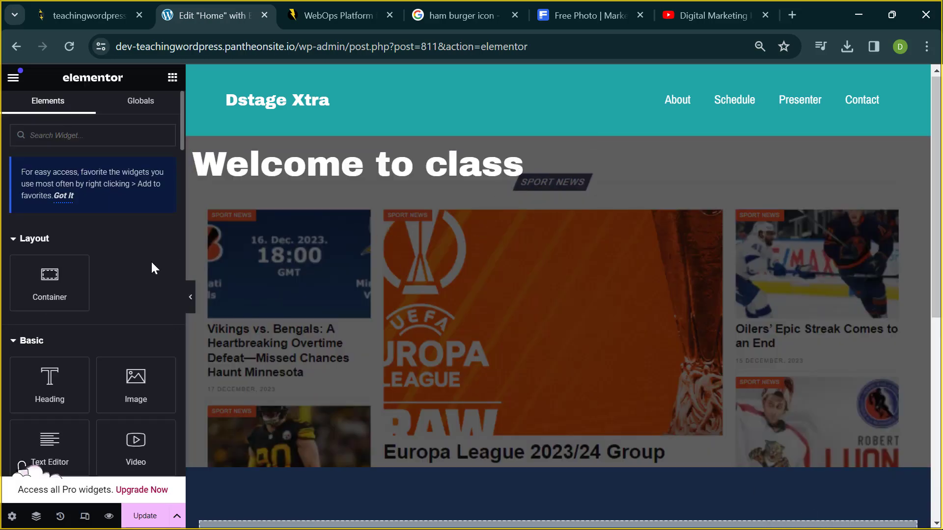
scroll(136, 321, down, 1)
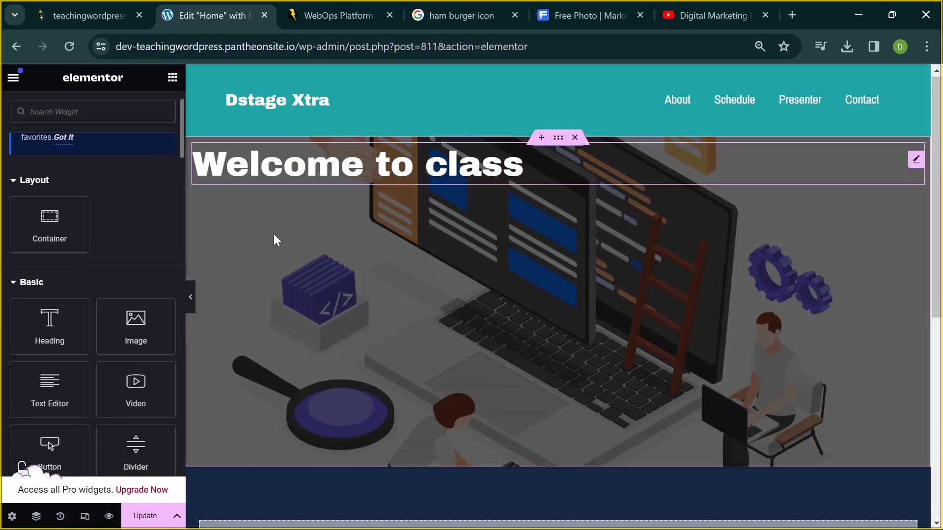
mouse_move(47, 392)
mouse_down()
mouse_move(126, 349)
mouse_move(273, 213)
mouse_move(53, 400)
mouse_move(57, 393)
mouse_up()
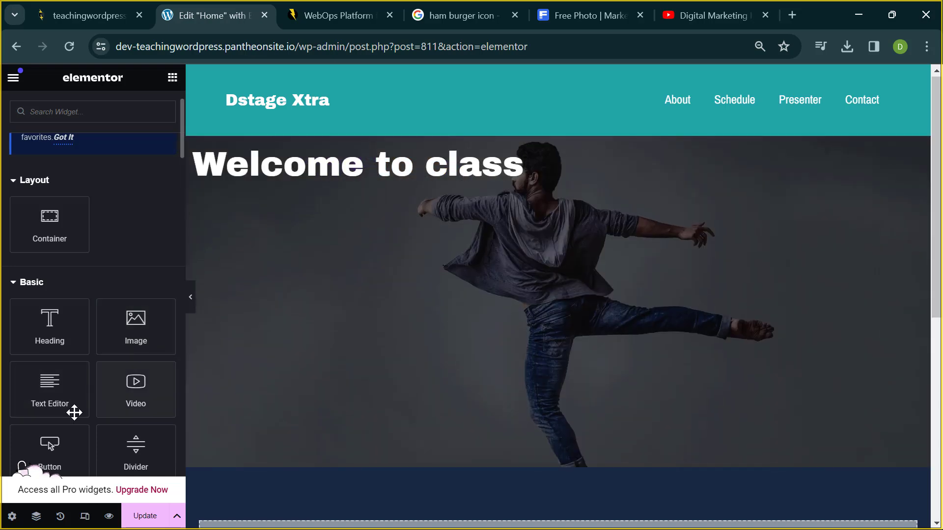
- Drop a Text Editor widget beneath 'Welcome to class' and select its whole Lorem ipsum paragraph
drag(55, 408, 298, 173)
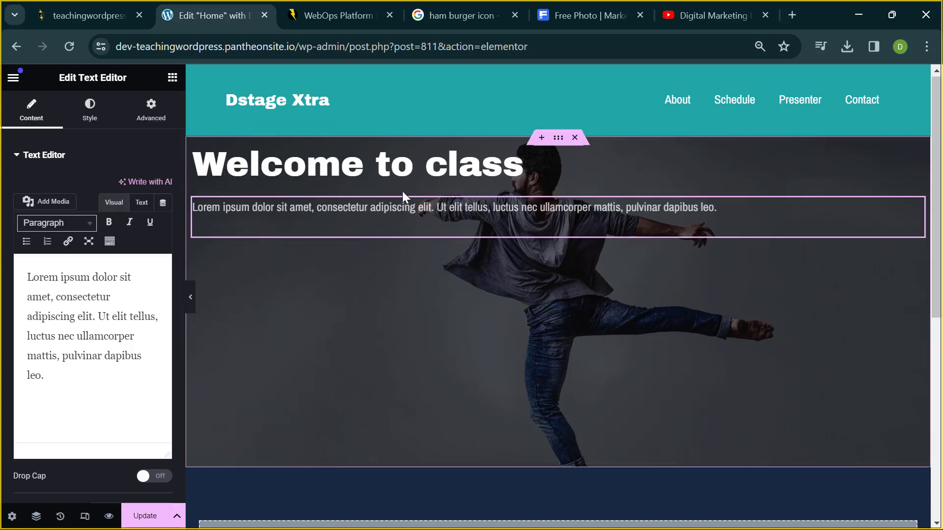
drag(28, 276, 82, 314)
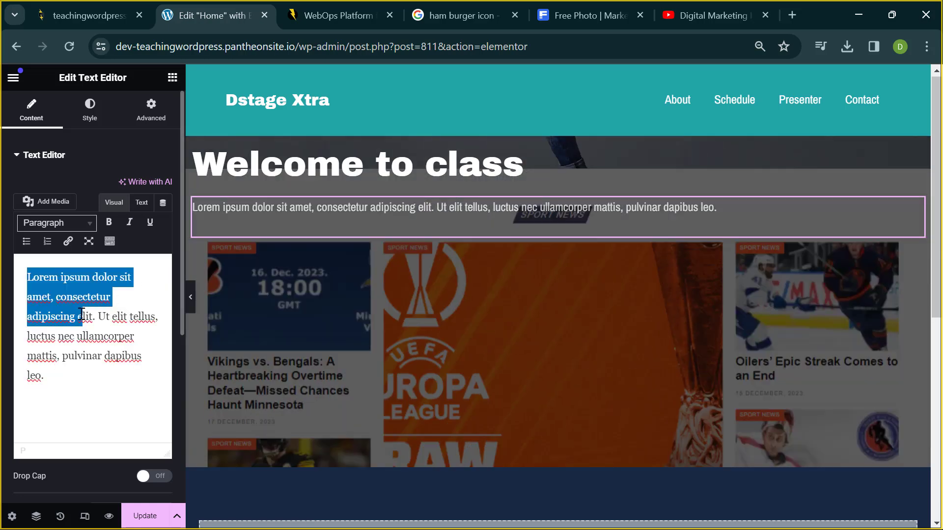
click(82, 314)
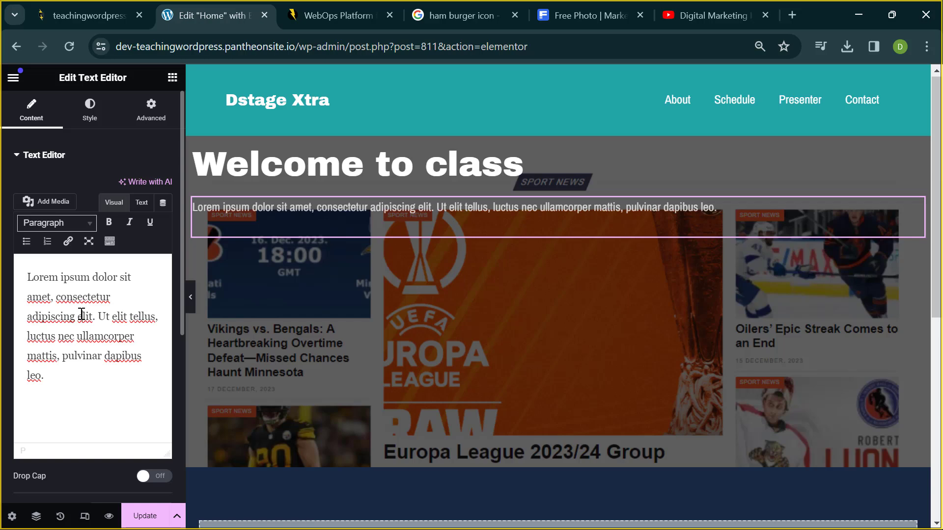
triple_click(81, 314)
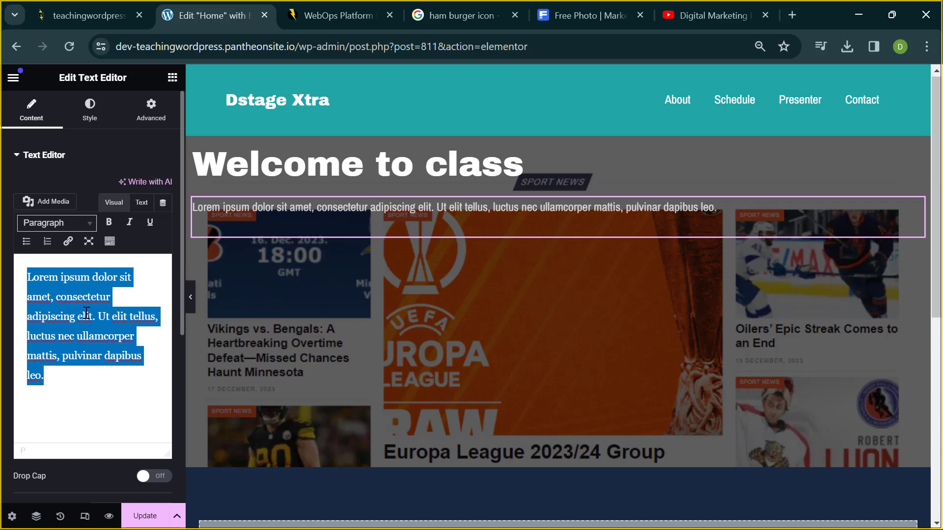
- Replace the placeholder with text on WordPress web design, content creation and pocket-friendly deals, add 'welcome', and open a new tab
text(we are i)
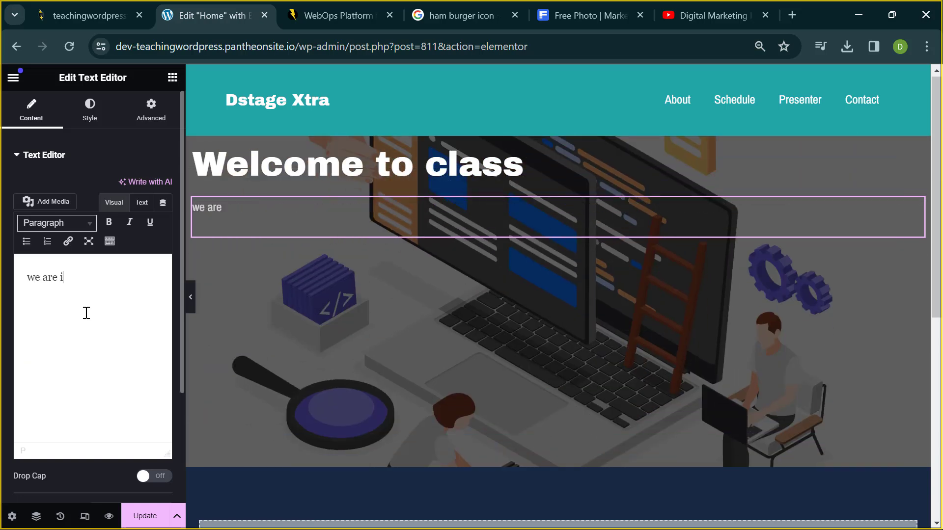
text(nto wordpress we)
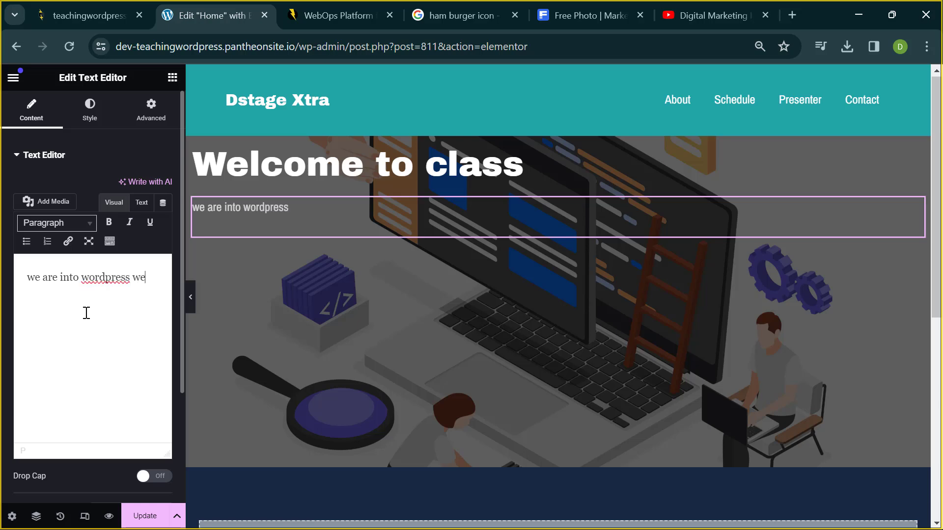
text(b design)
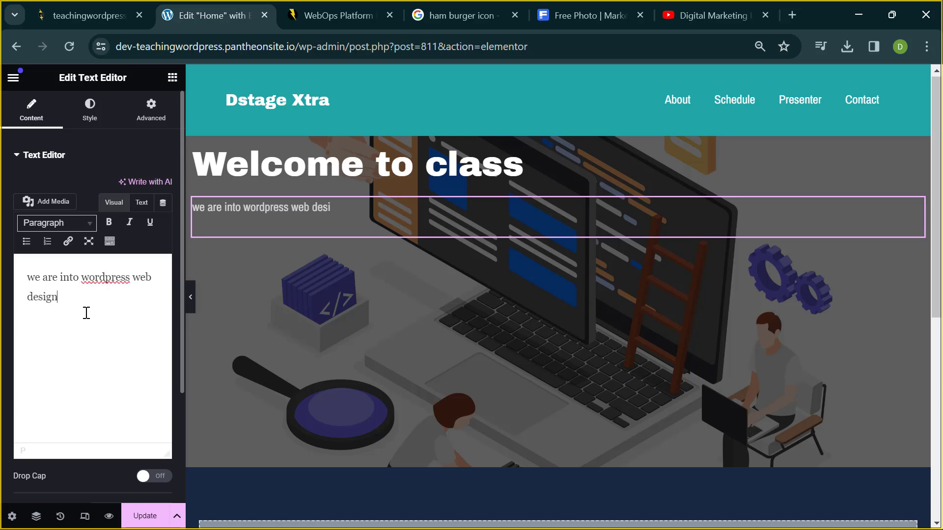
text(a and)
key(BackSpace)
key(BackSpace)
key(BackSpace)
key(BackSpace)
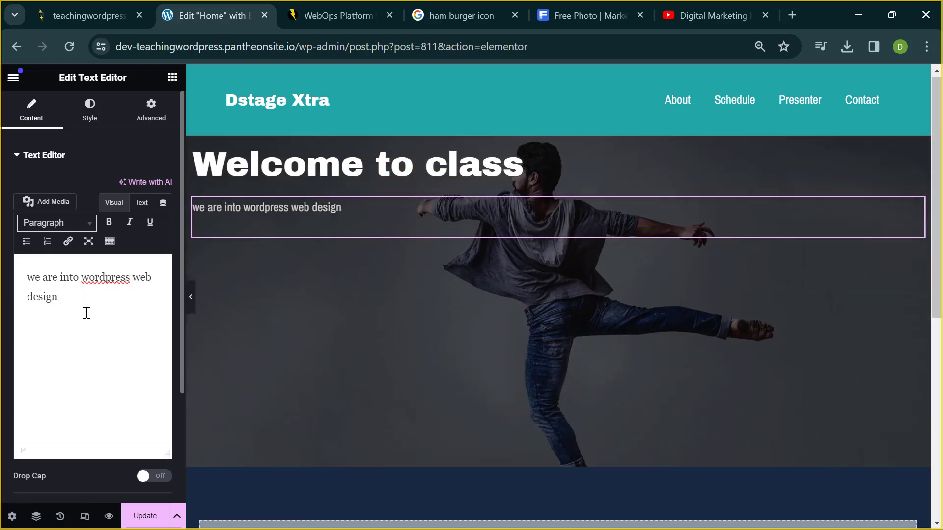
text(and content )
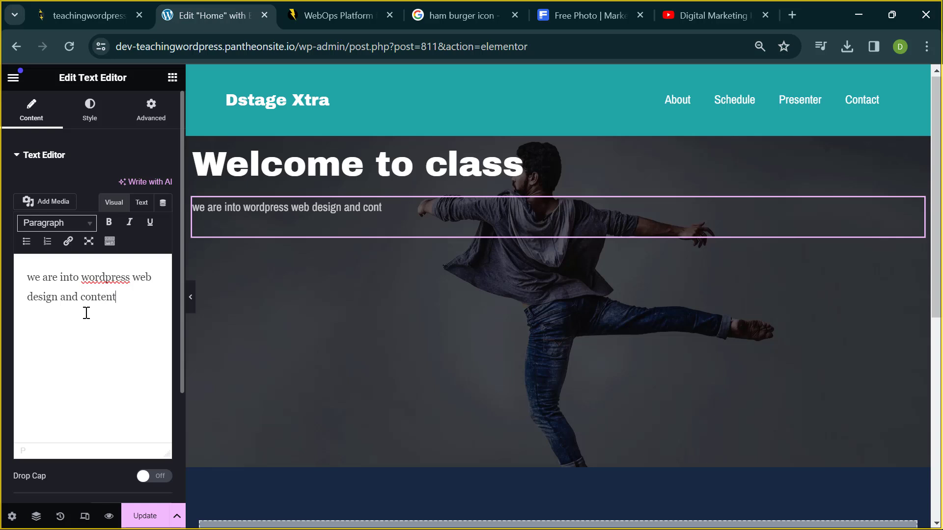
text(creation)
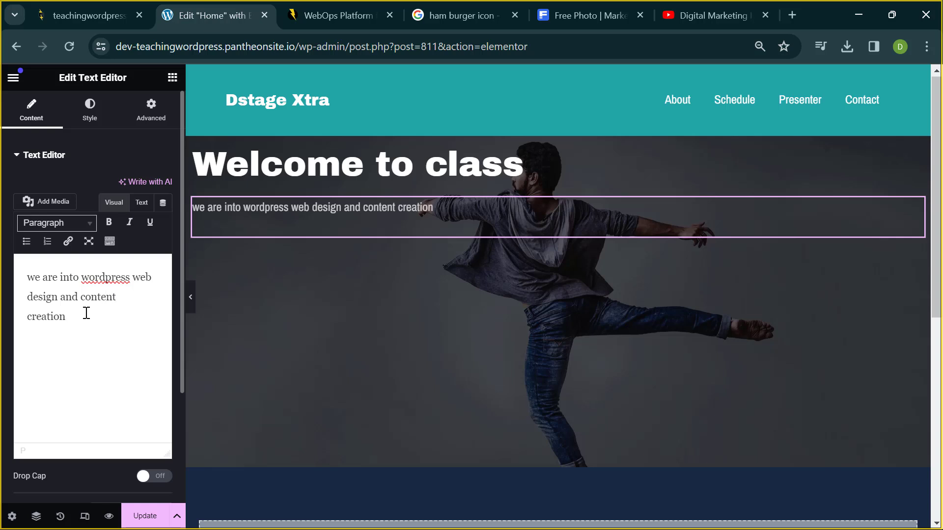
text( we have)
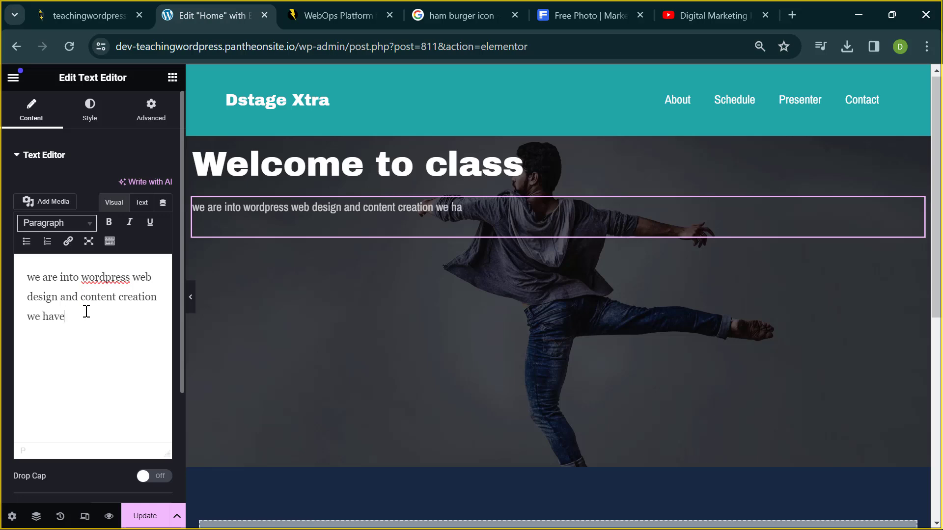
text( a)
key(BackSpace)
text(good )
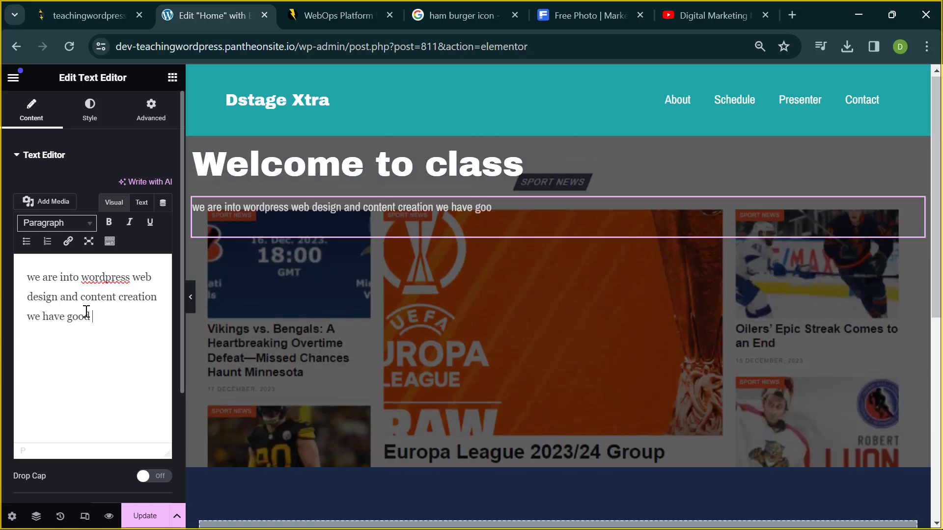
text(deals for that is )
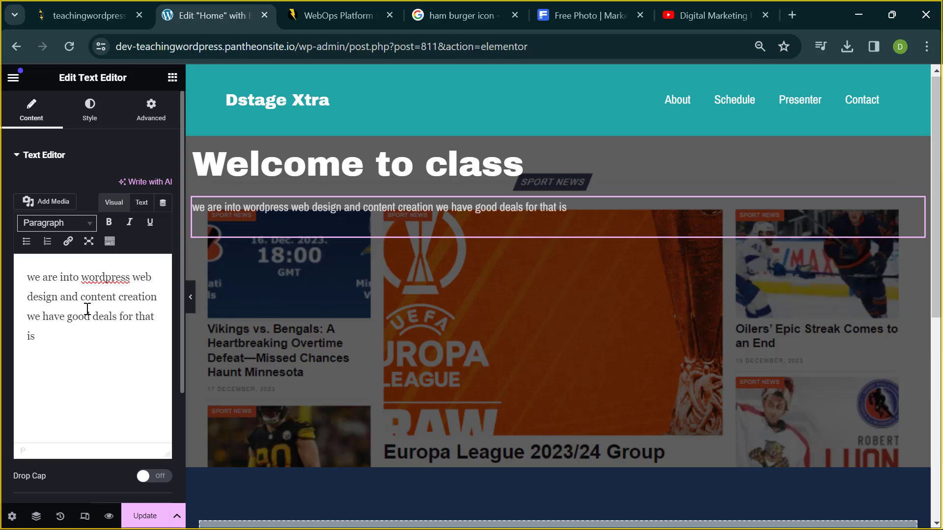
text(pocket friendly)
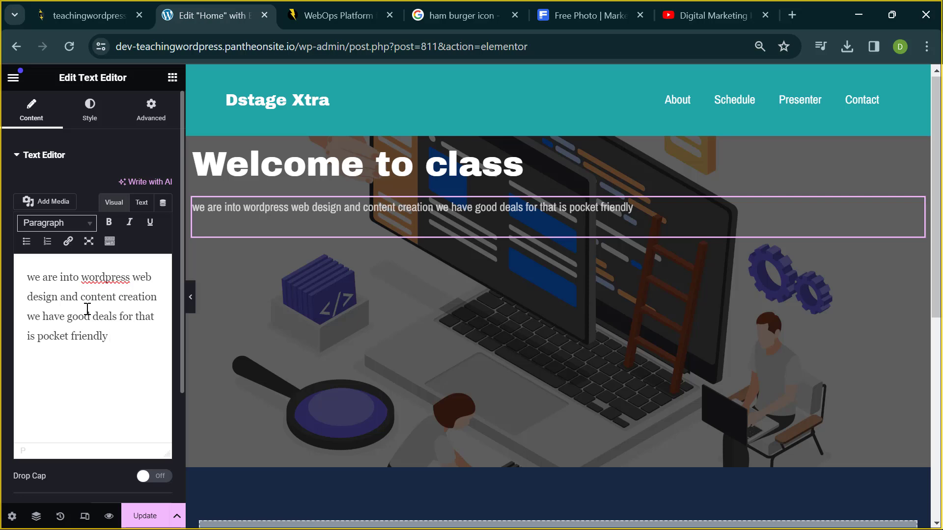
key(Return)
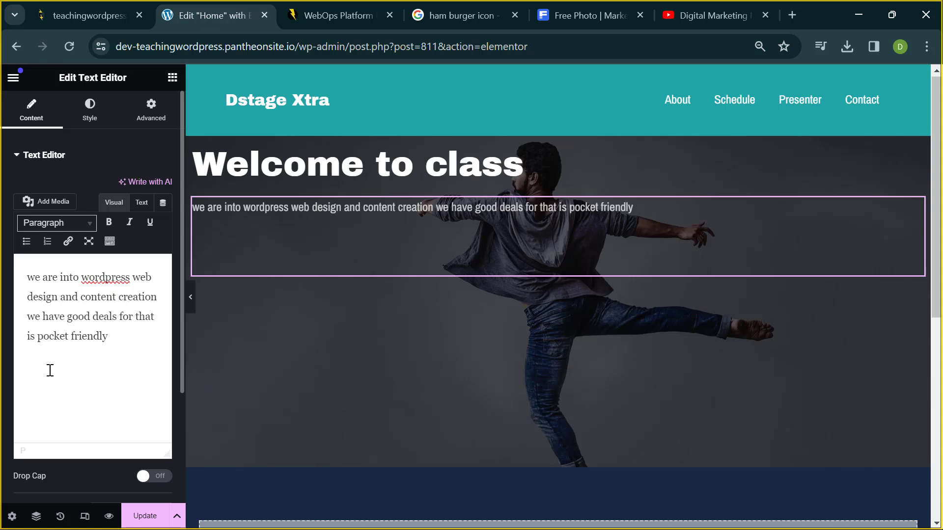
text(welcome)
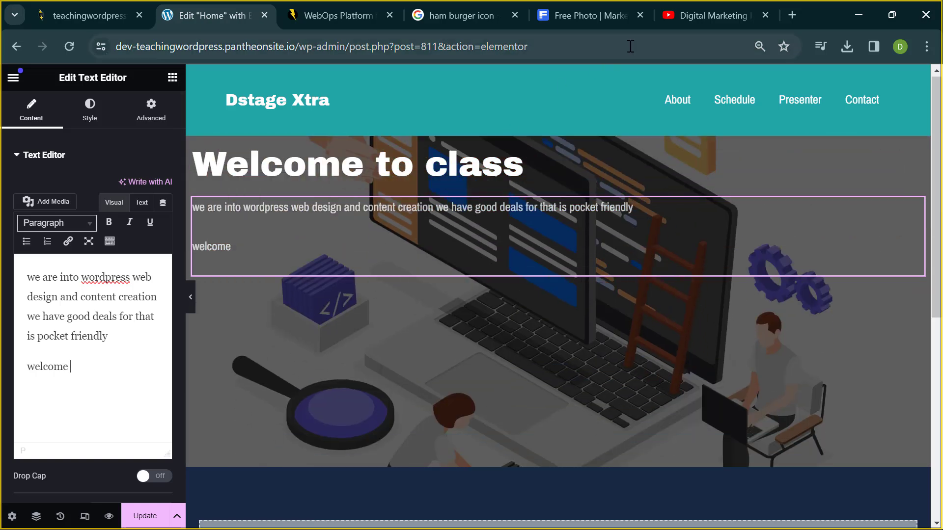
click(791, 16)
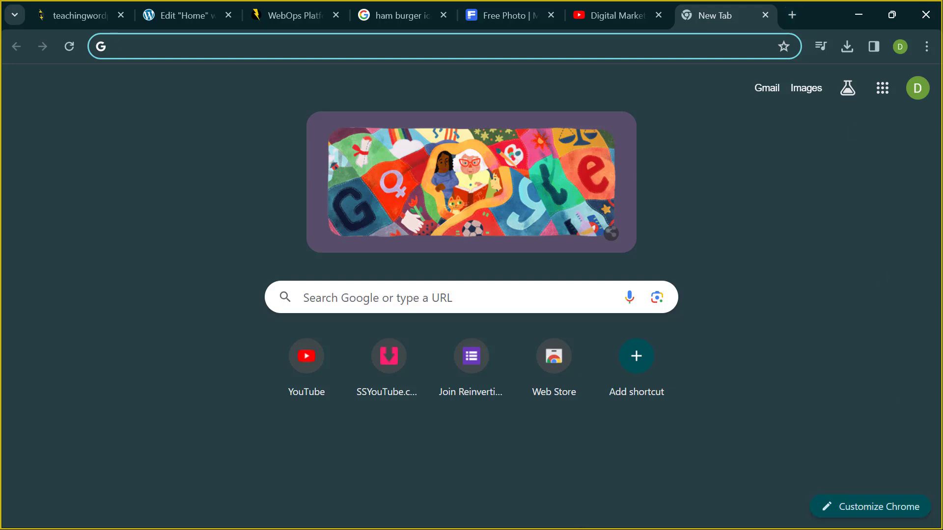
- Admit the guest waiting in the Teams 'WordPress Class' lobby, then bring Chrome back
click(866, 7)
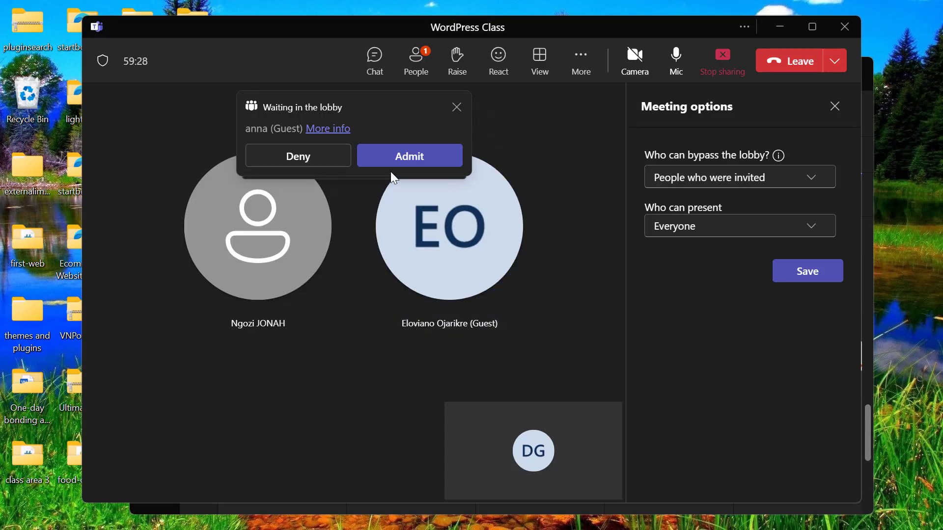
click(401, 158)
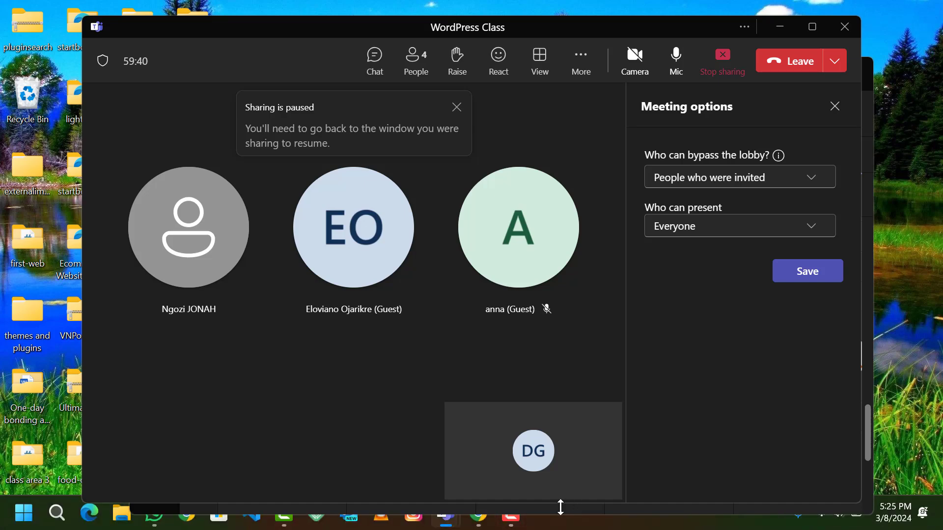
mouse_move(510, 526)
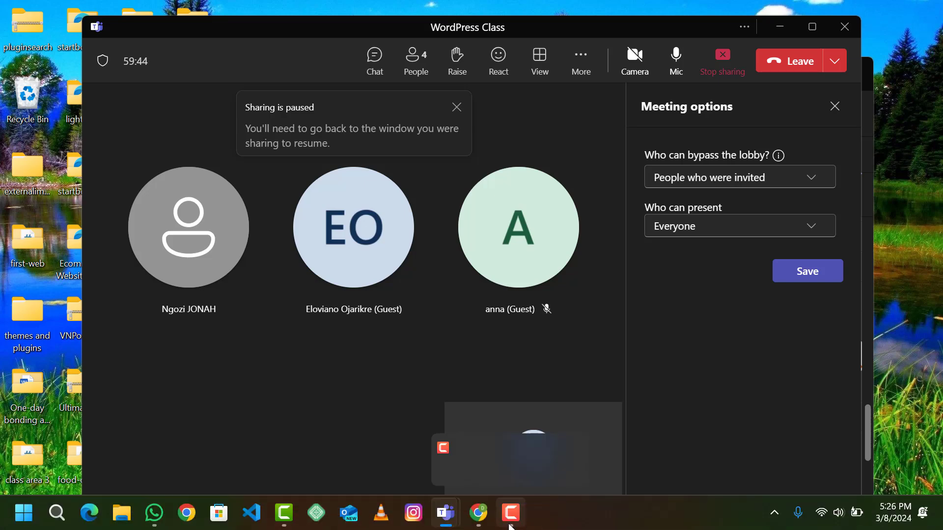
click(472, 520)
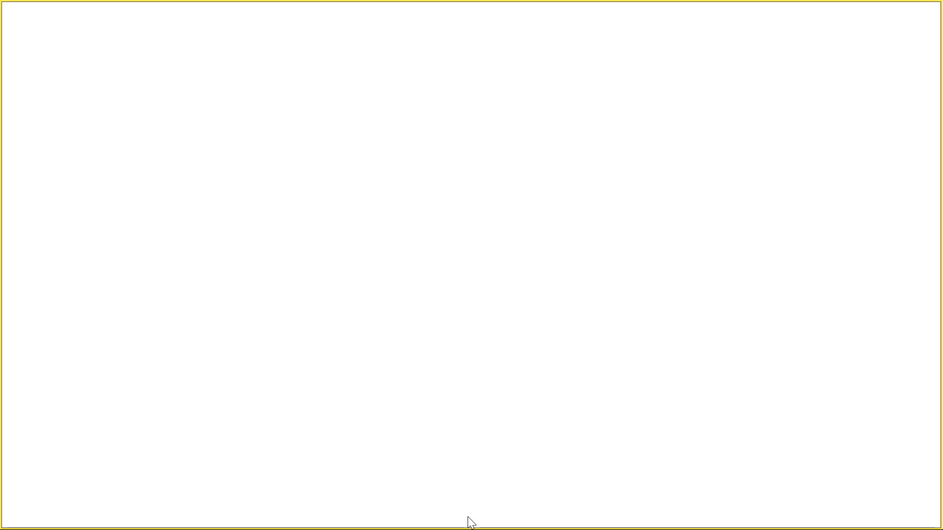
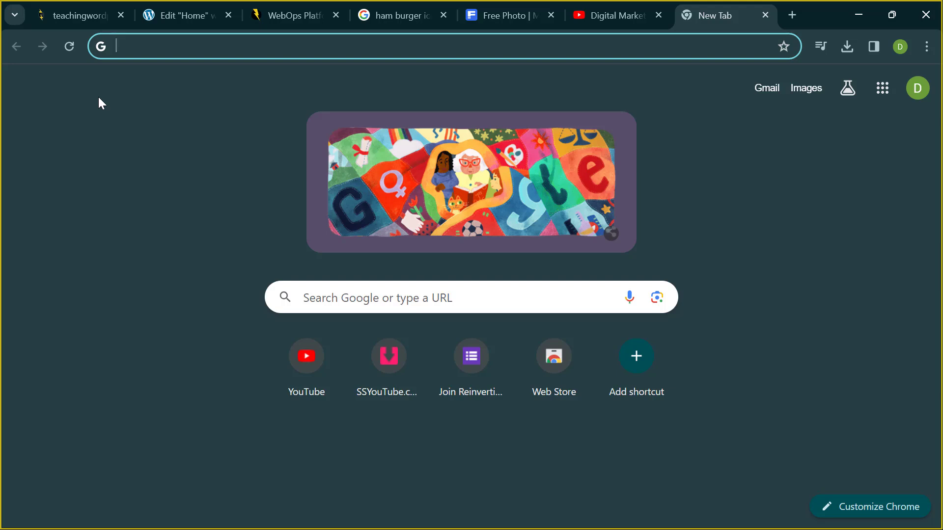
- Go to chat.openai.com from the new browser tab's address-bar suggestions
click(271, 16)
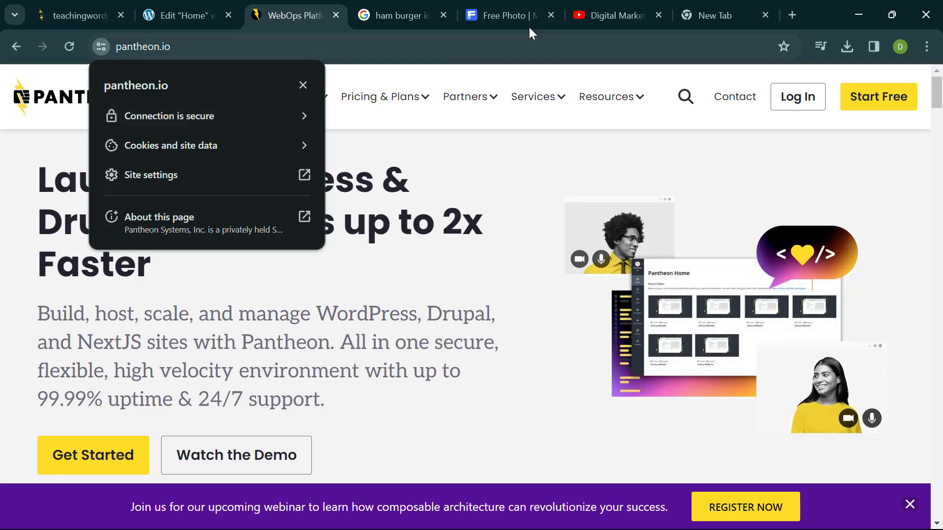
click(687, 15)
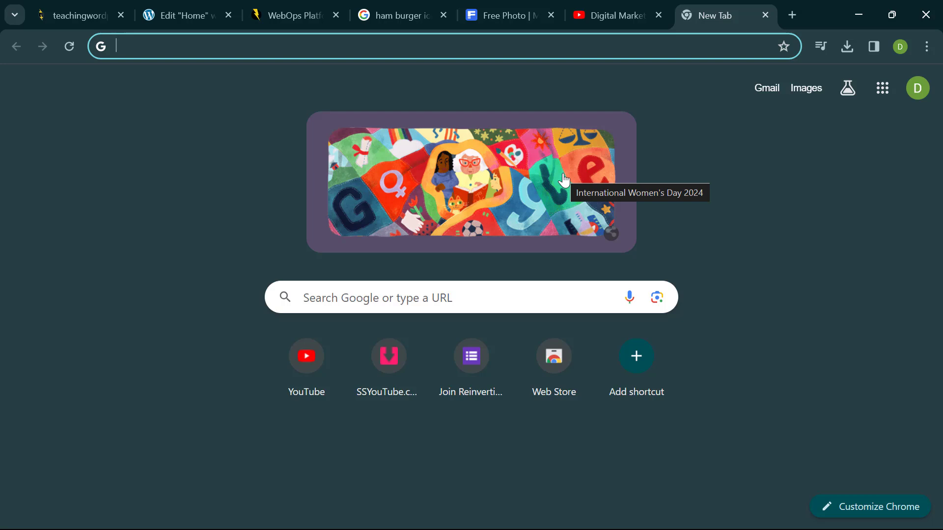
text(c)
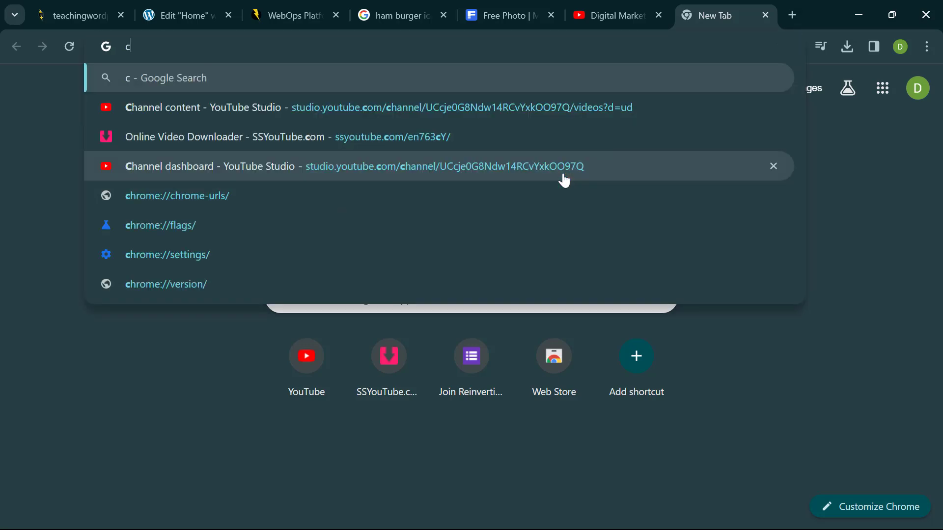
text(hat)
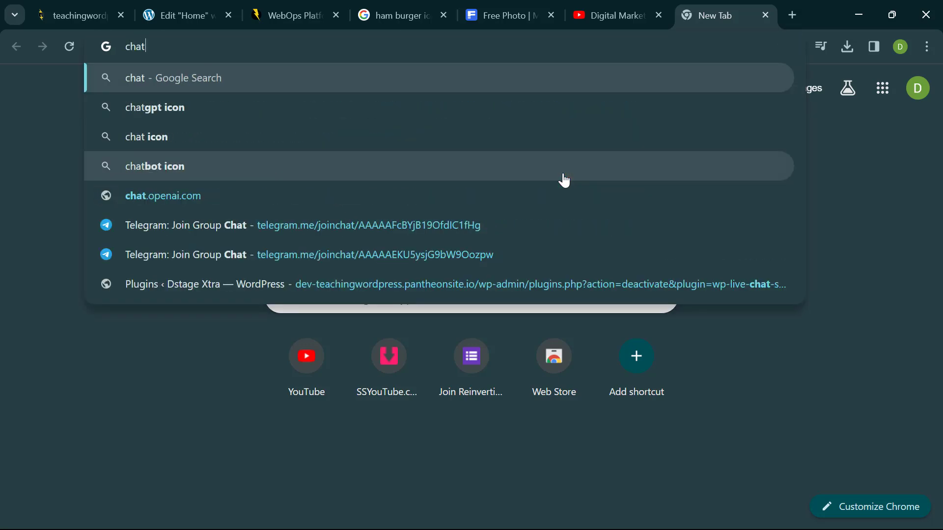
click(491, 196)
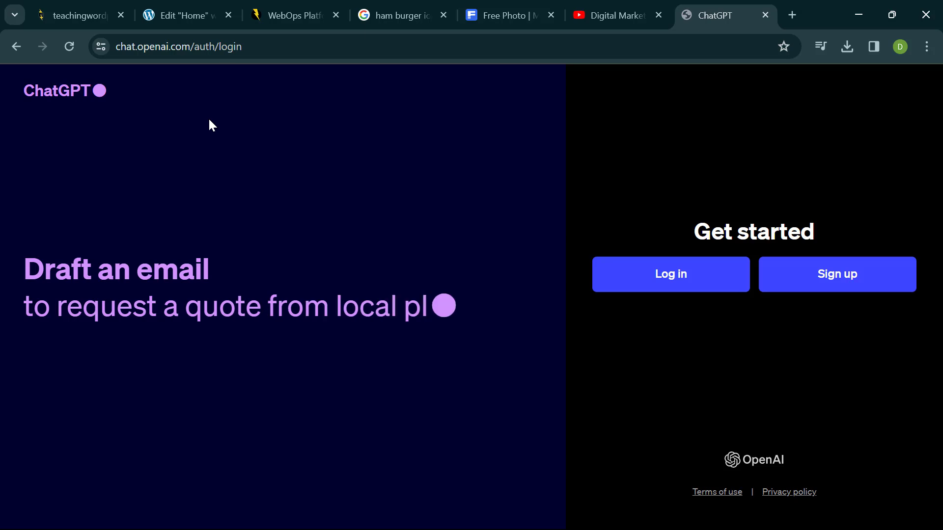
- Log in to ChatGPT with the Google account and confirm the OpenAI sign-in
click(834, 281)
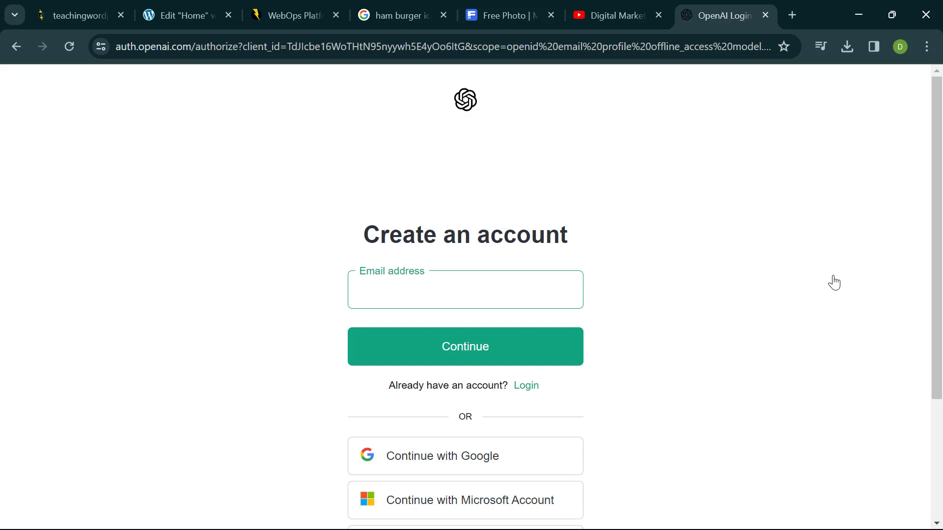
scroll(795, 318, down, 2)
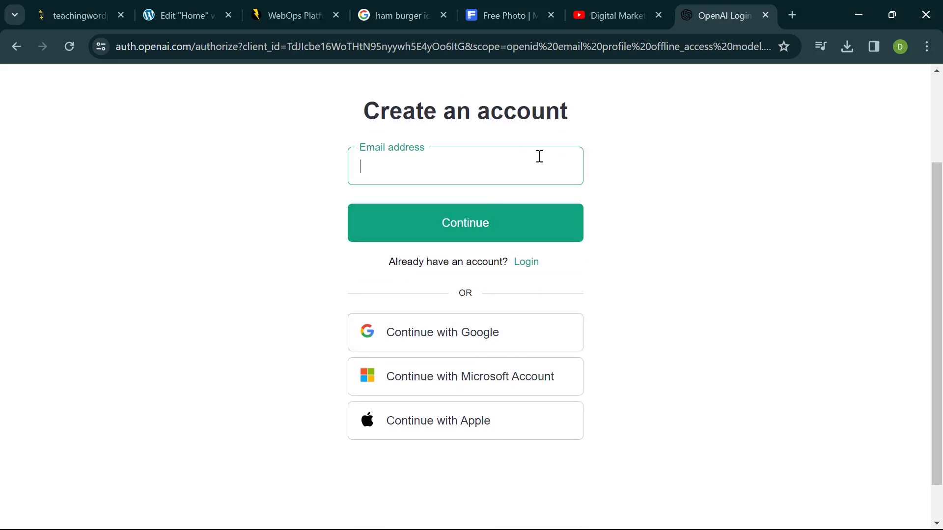
click(476, 335)
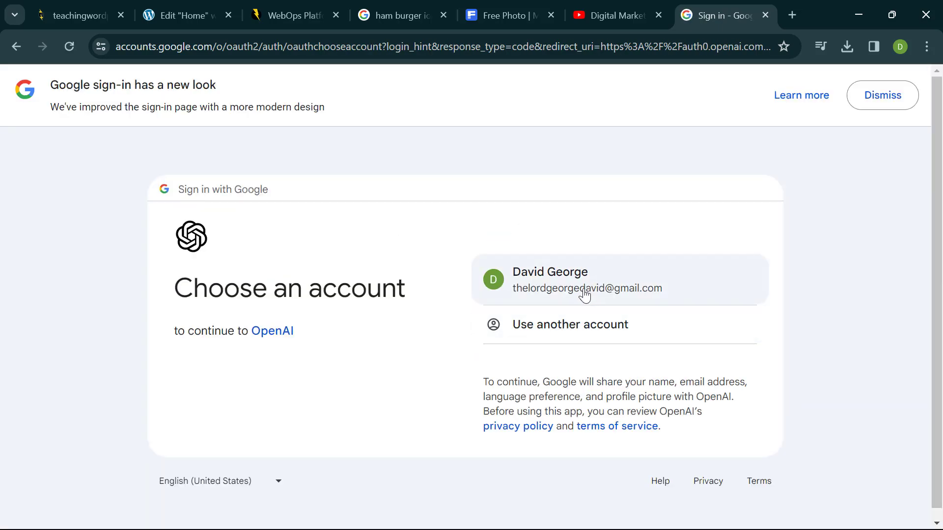
click(601, 289)
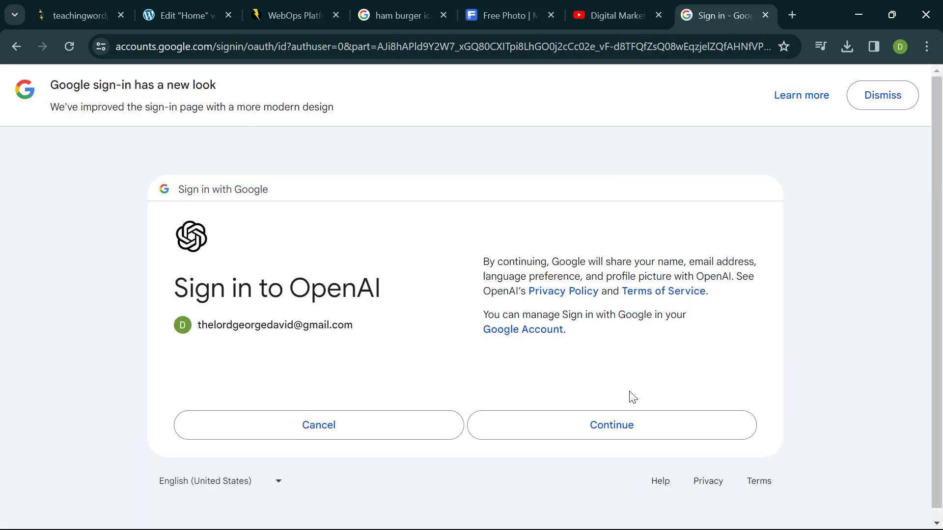
click(625, 421)
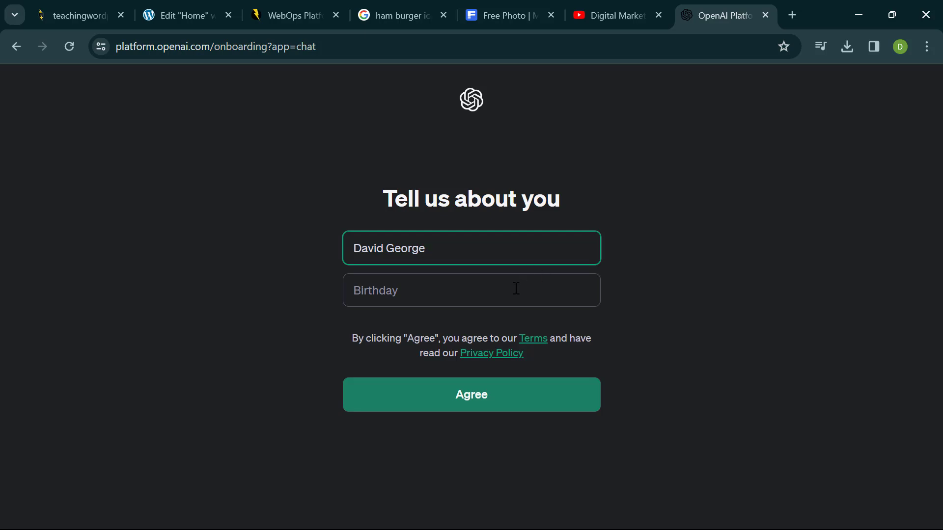
- Enter the birth date in MM/DD/YYYY format and agree to the terms
click(516, 289)
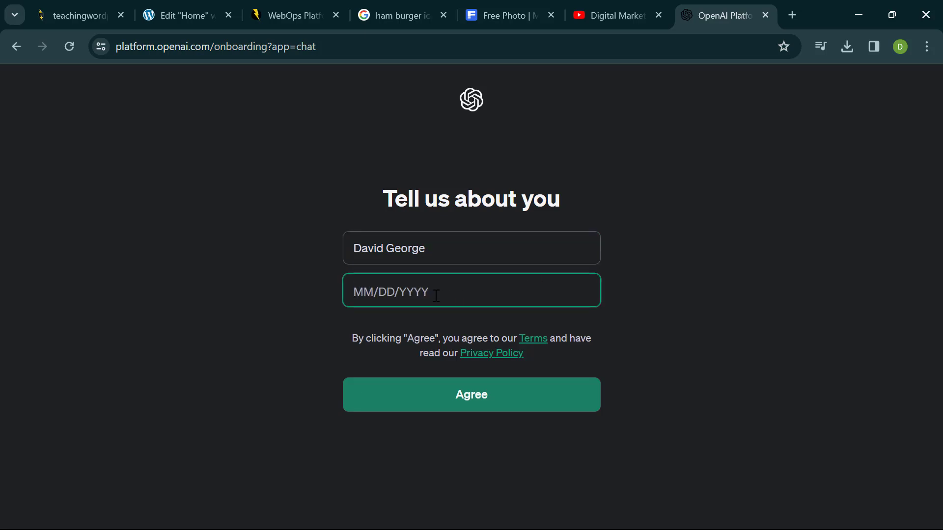
key(BackSpace)
key(BackSpace)
key(BackSpace)
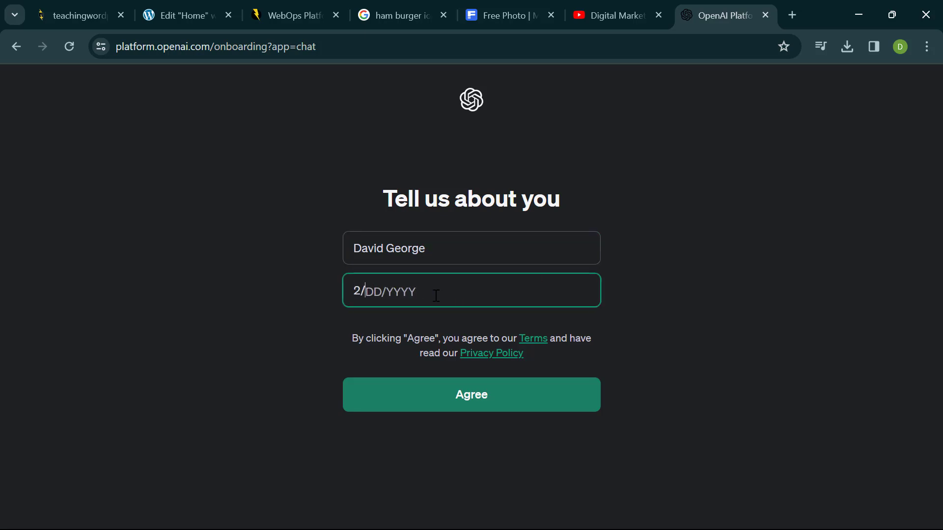
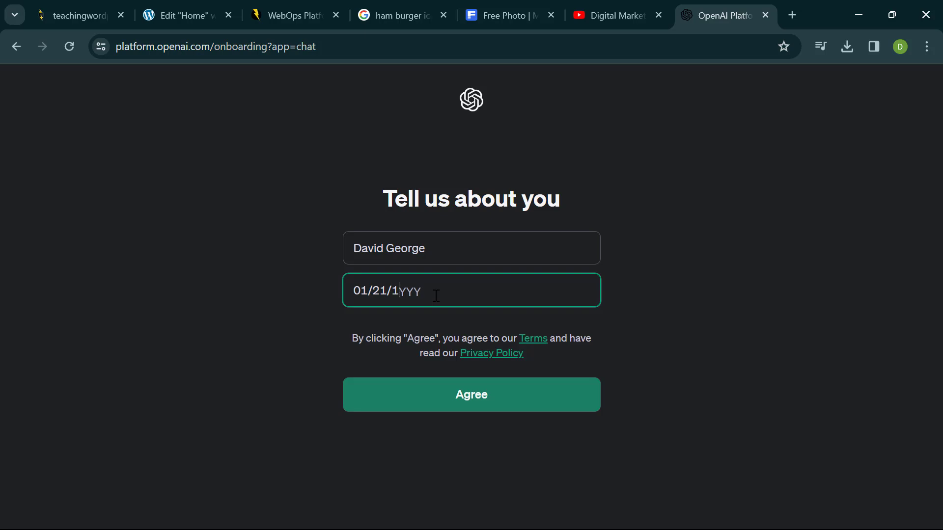
click(449, 407)
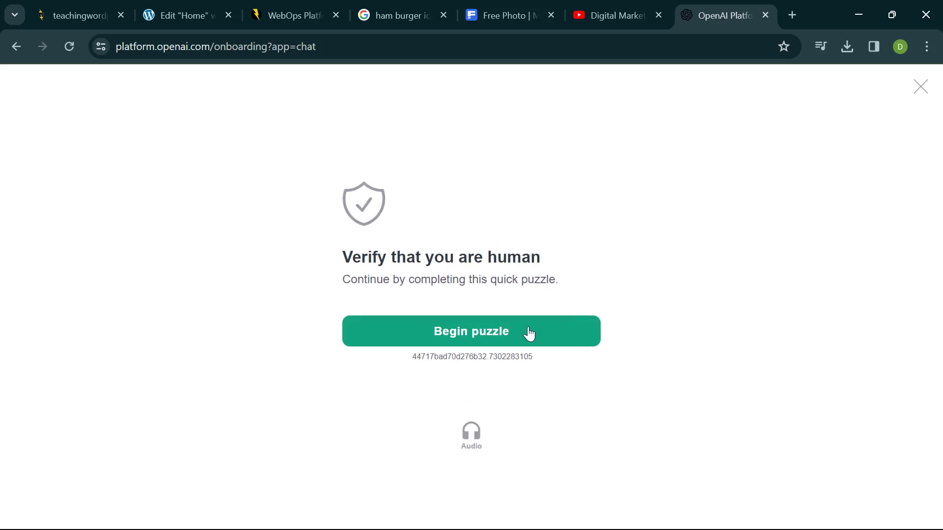
- Begin the verification puzzle, rotate the forklift to match the hand, and submit
click(528, 332)
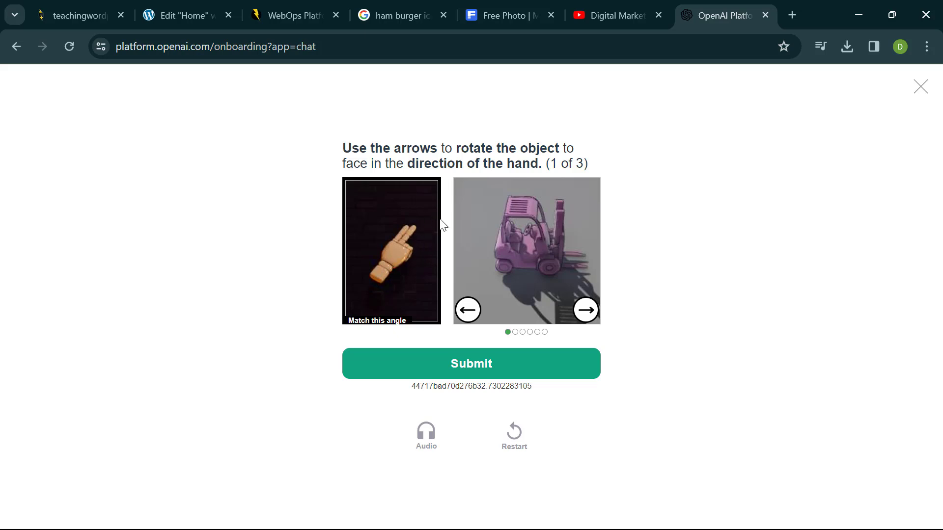
click(463, 314)
click(463, 314)
click(463, 314)
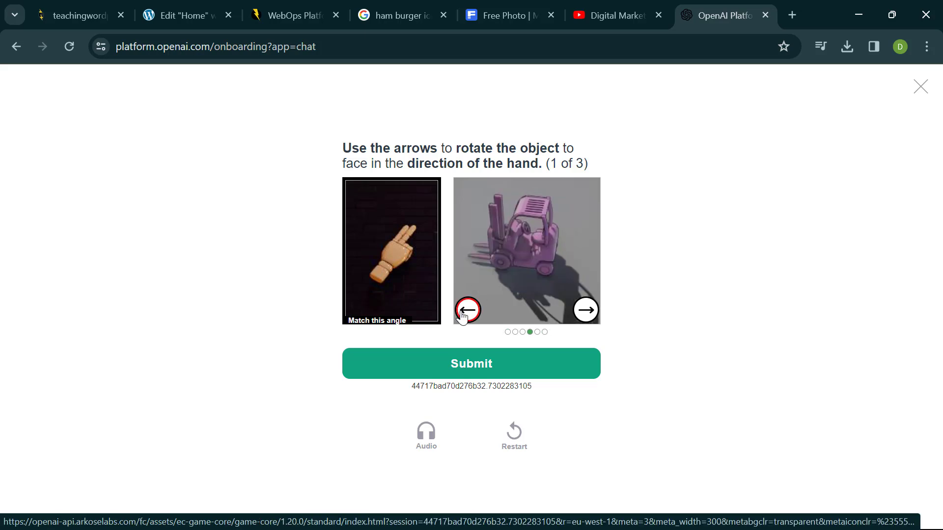
click(462, 314)
click(463, 314)
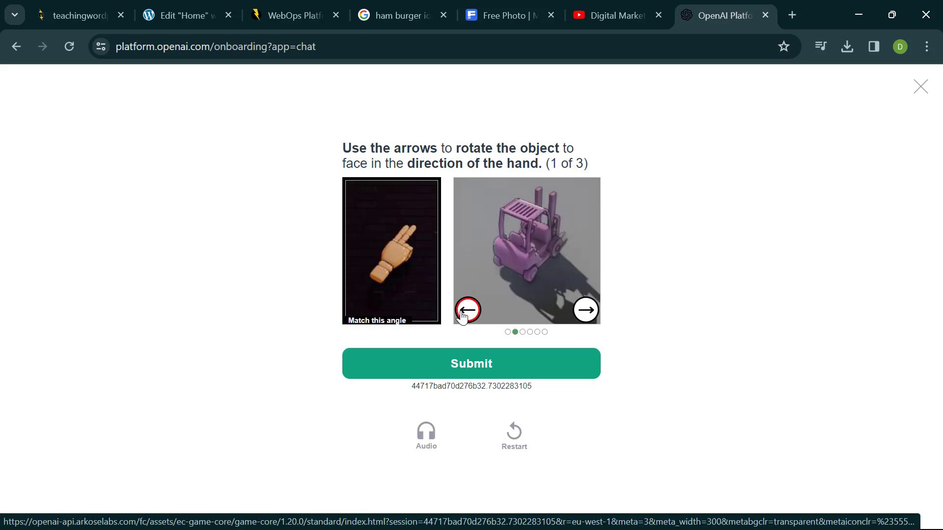
click(542, 376)
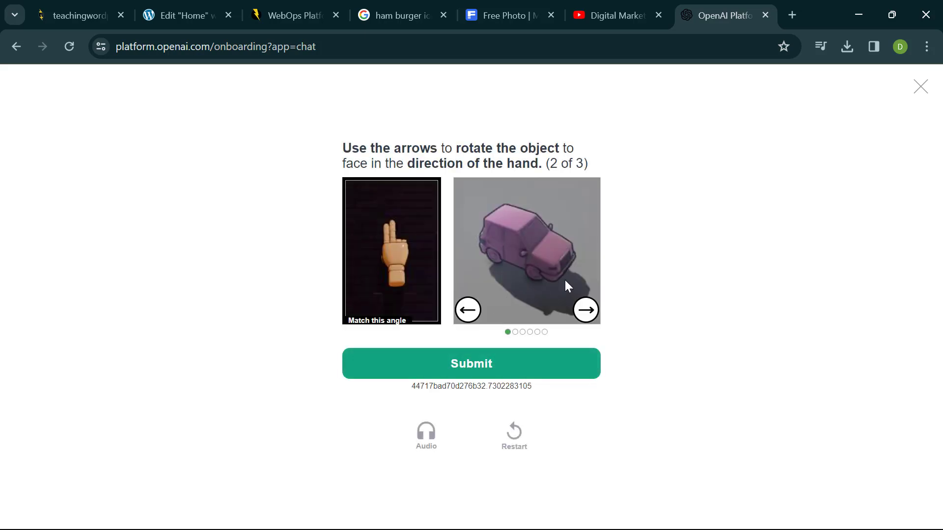
- Rotate the car to match the hand in the remaining two puzzles, submitting each
click(468, 310)
click(468, 310)
click(468, 310)
click(468, 310)
click(468, 310)
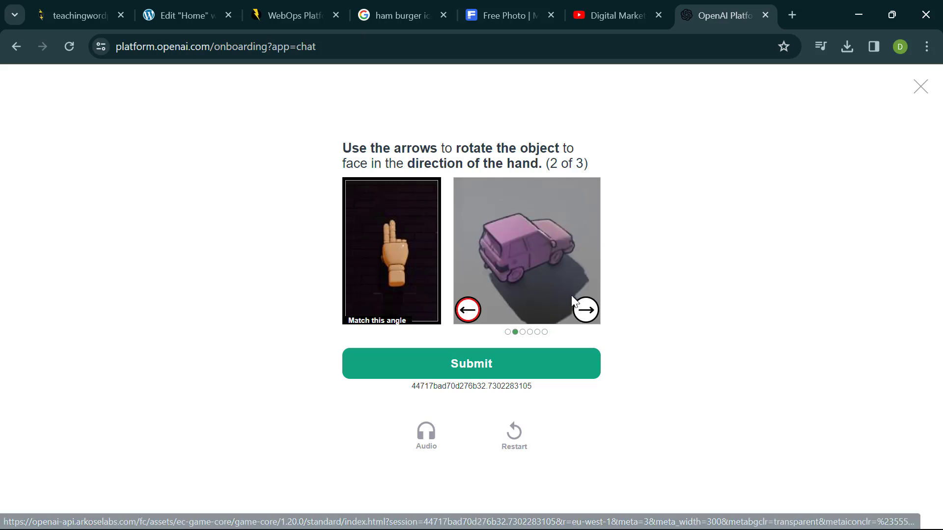
click(586, 311)
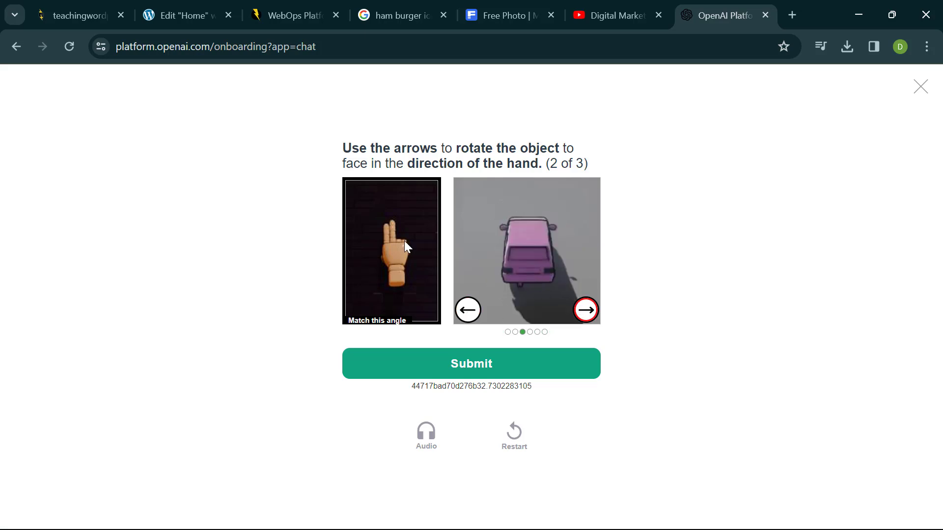
click(441, 376)
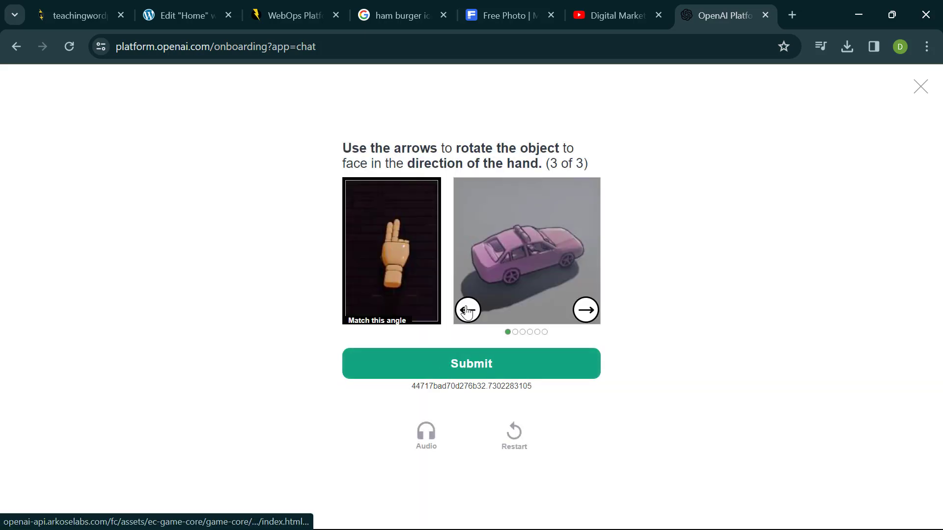
click(467, 311)
click(467, 311)
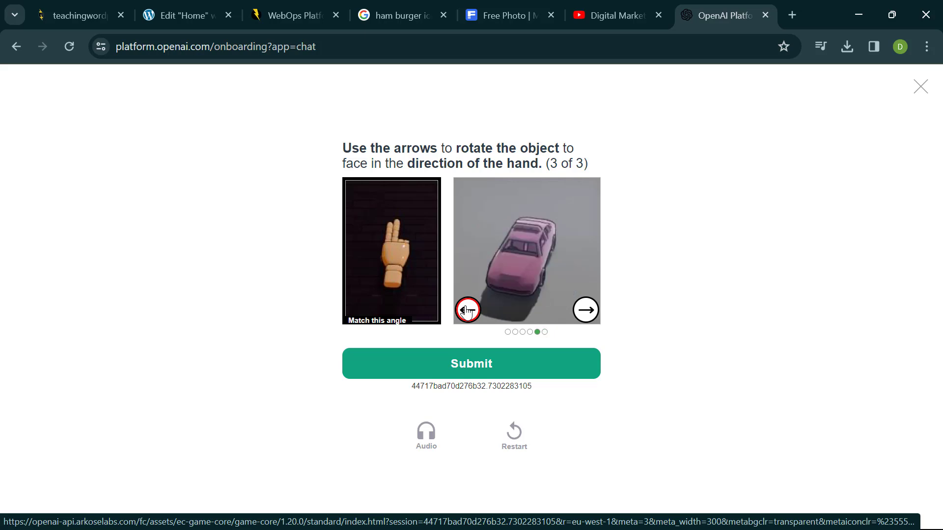
click(467, 310)
click(467, 311)
click(467, 311)
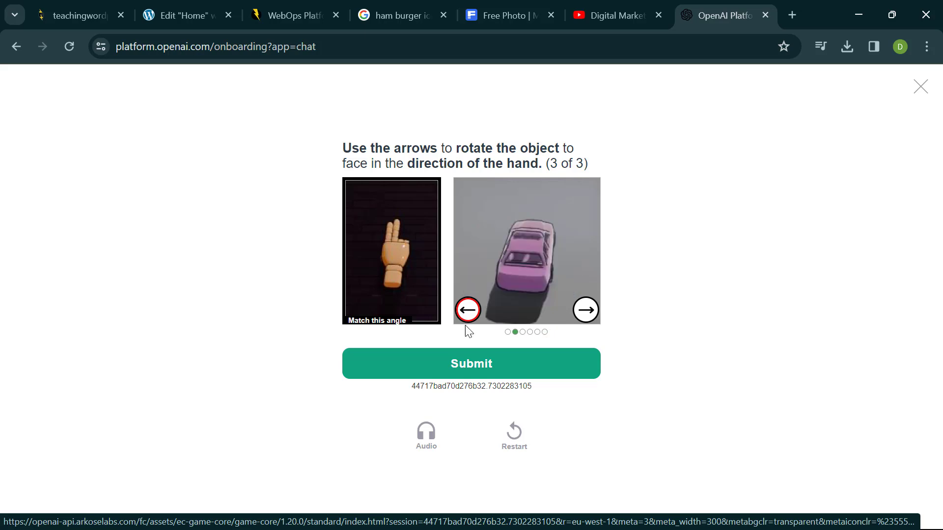
click(466, 368)
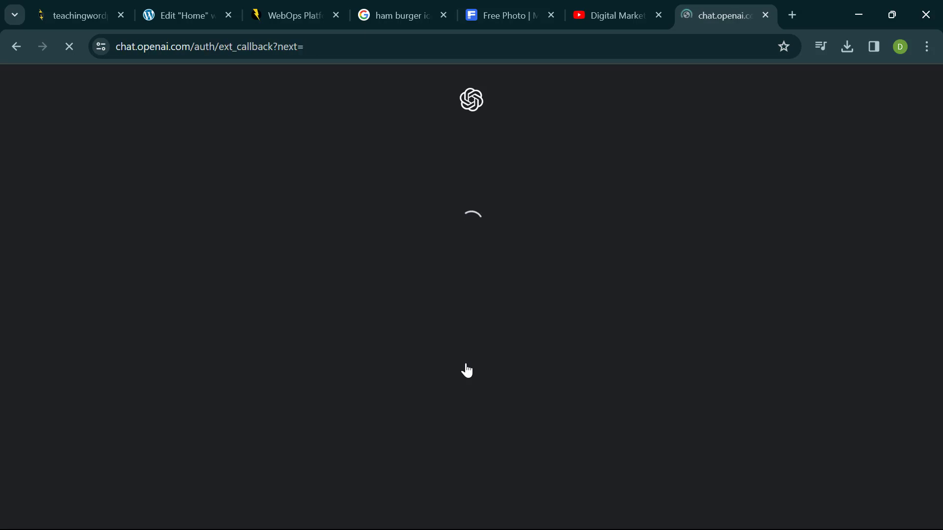
- Open Gmail in a new tab, then return to ChatGPT and dismiss the getting-started tips
click(792, 15)
click(767, 88)
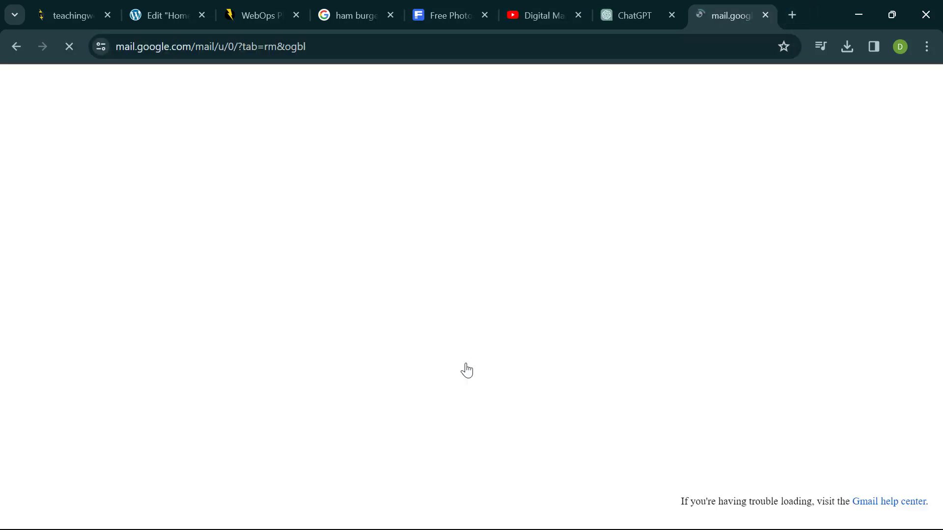
click(632, 16)
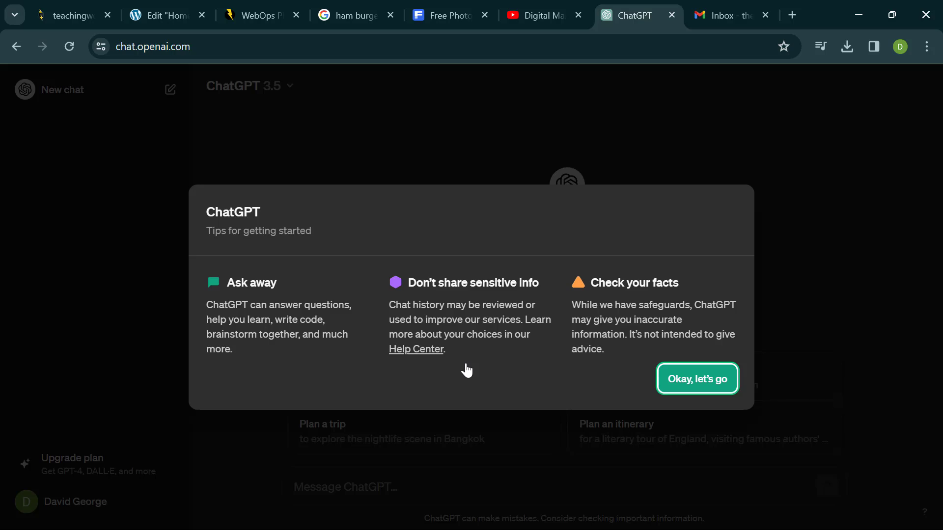
key(Return)
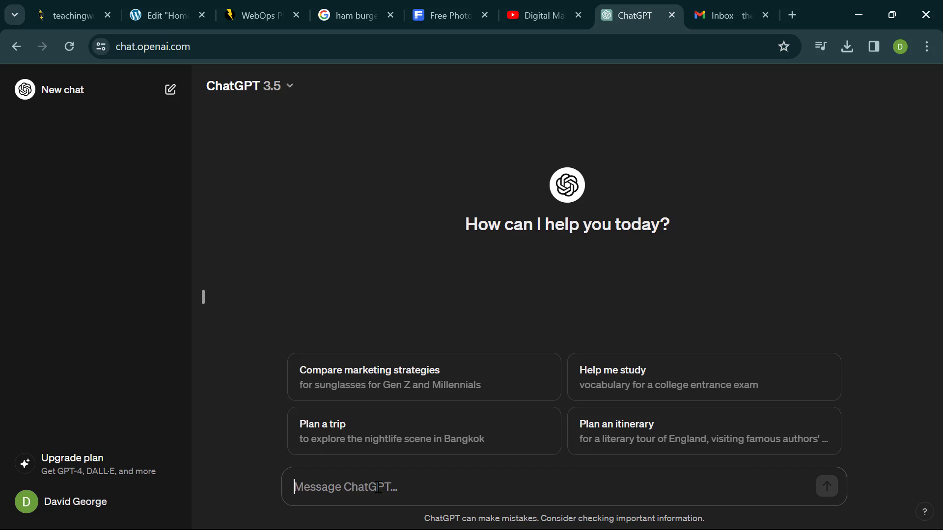
- Ask ChatGPT to 'write a welcome message for a digital marketing agency website' and select the reply's three body paragraphs
text(write a )
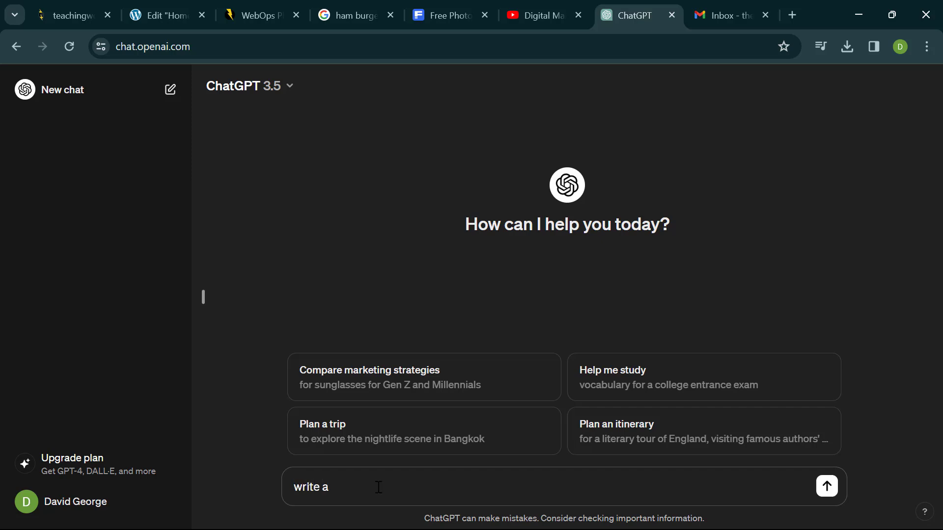
text(welcome message for a digit)
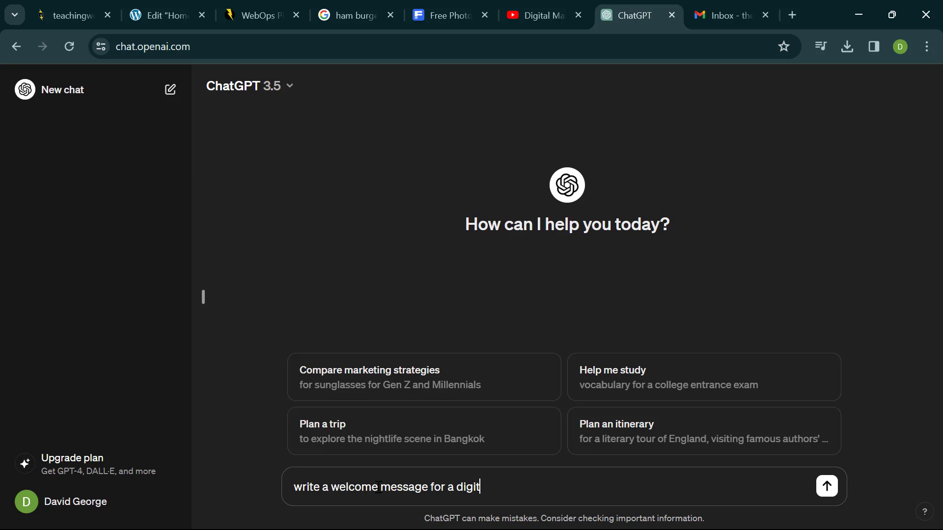
text(al marketing agenc)
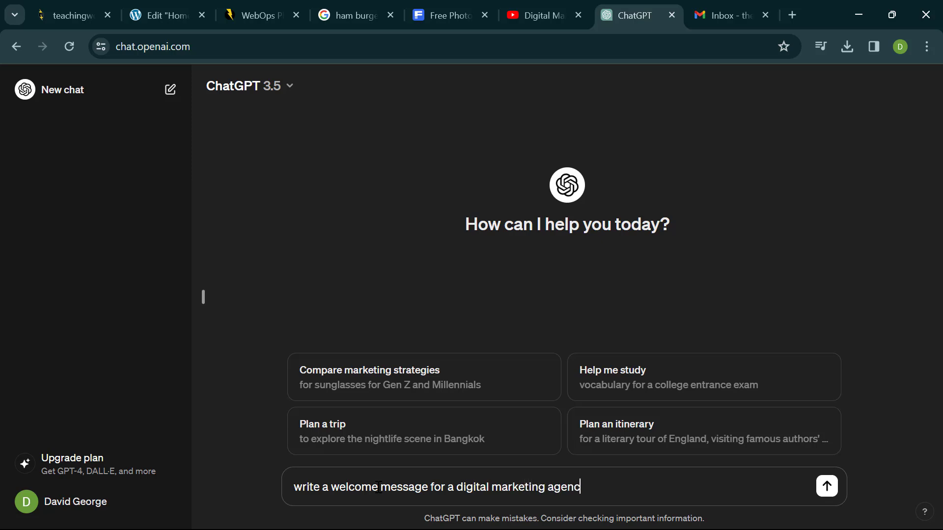
text(y website)
key(Return)
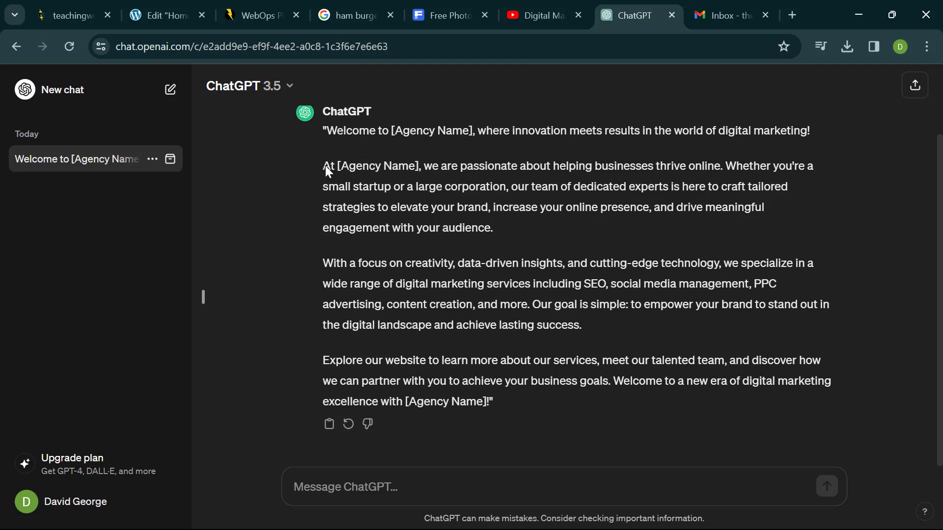
drag(324, 167, 538, 395)
key(ctrl+c)
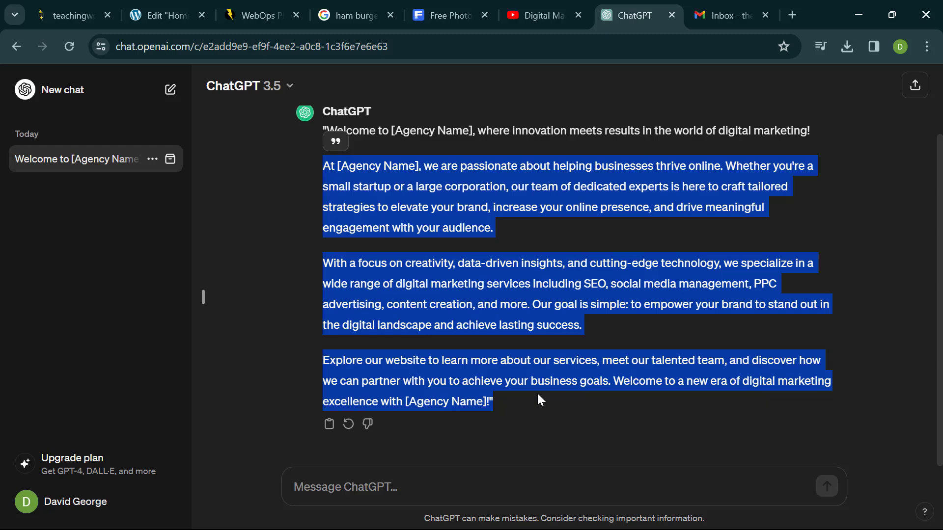
- Replace the Elementor text widget's content with the pasted agency welcome paragraphs
click(172, 20)
triple_click(103, 296)
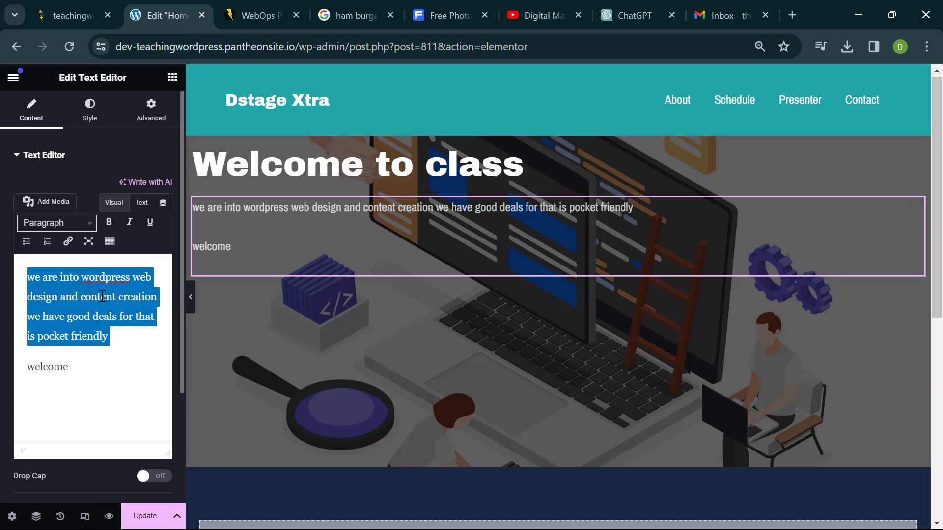
key(ctrl+a)
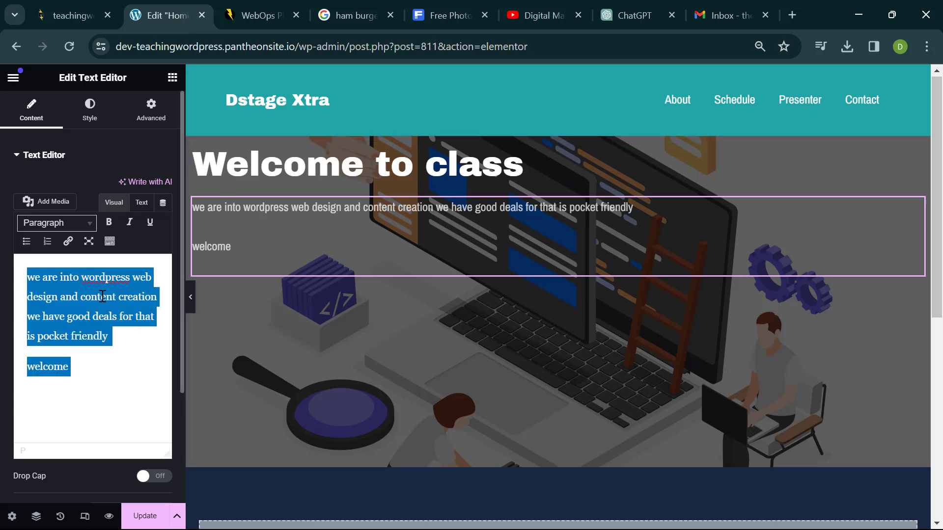
key(ctrl+v)
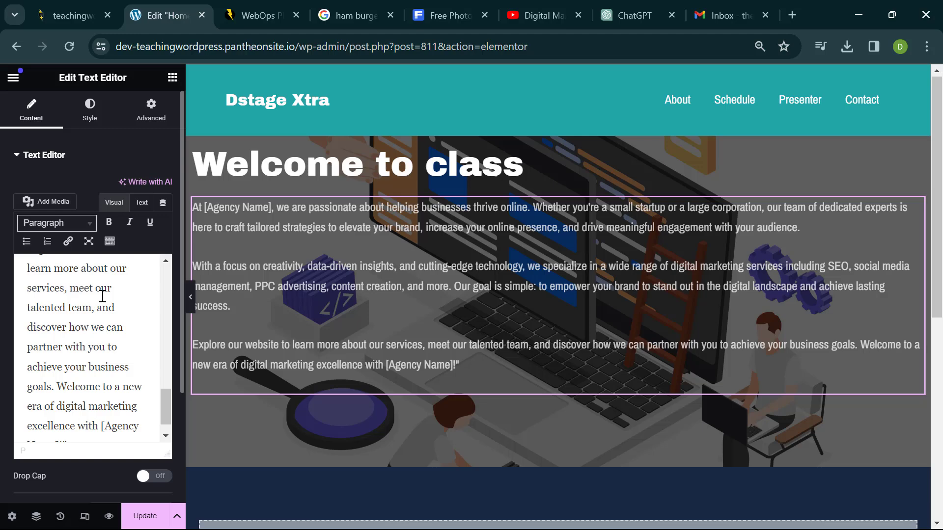
- Preview the page full width, restore the editing panel, and bring up the widgets list
click(192, 299)
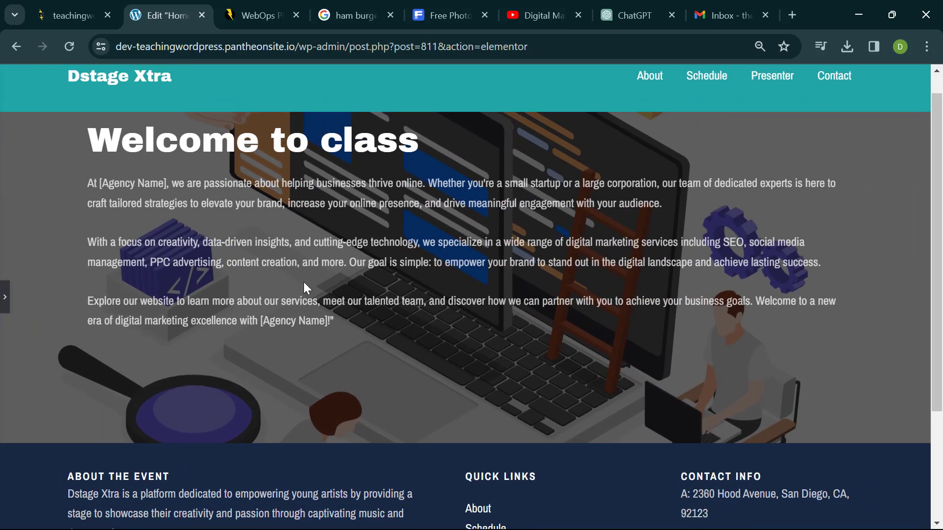
scroll(303, 282, up, 1)
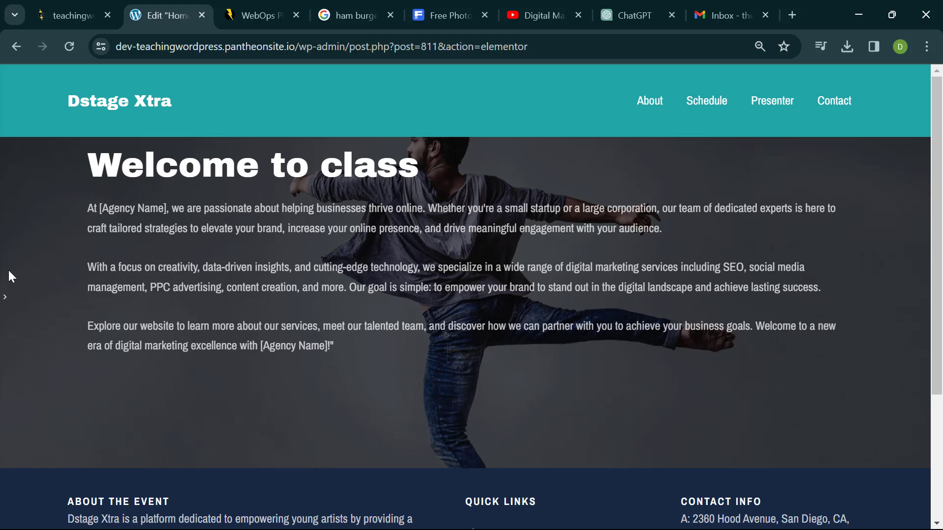
click(5, 297)
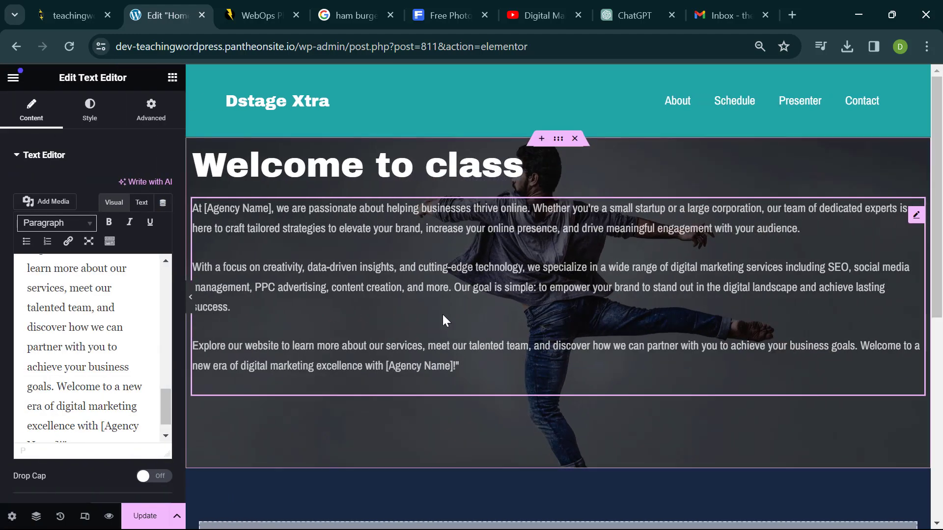
scroll(443, 315, down, 2)
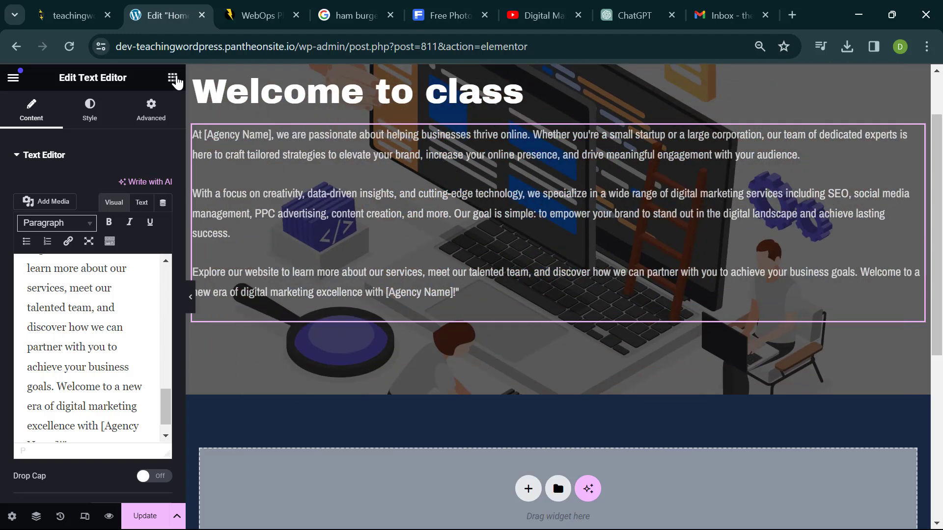
click(173, 77)
scroll(126, 259, down, 3)
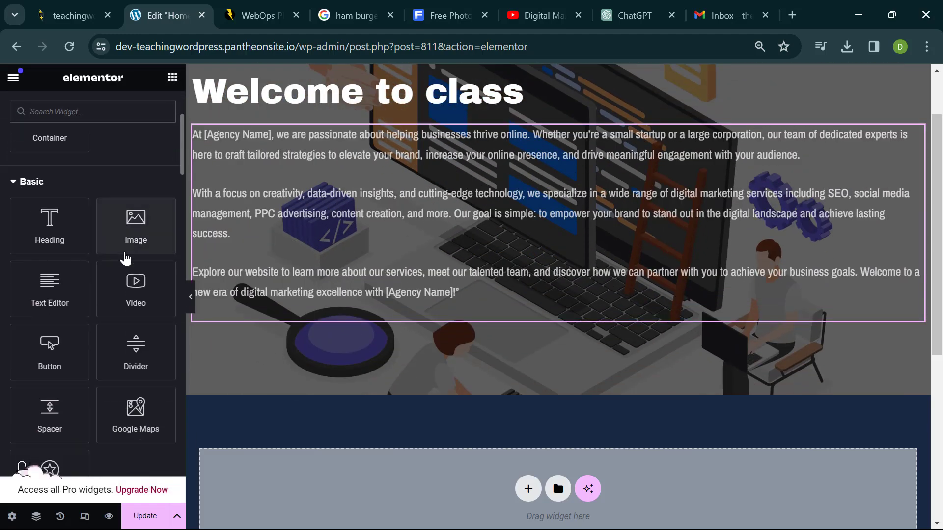
- Search widgets for 'butt' and drag a Button widget below the welcome paragraphs
click(133, 105)
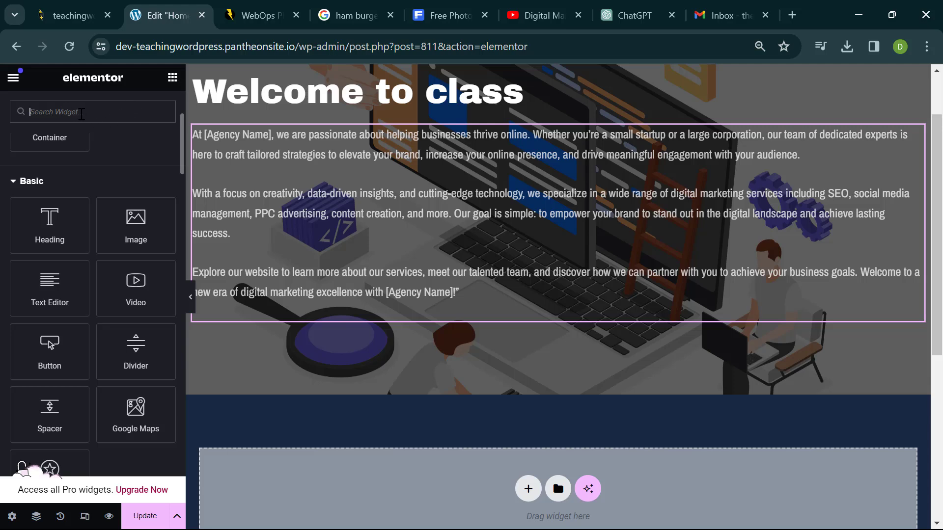
text(butt)
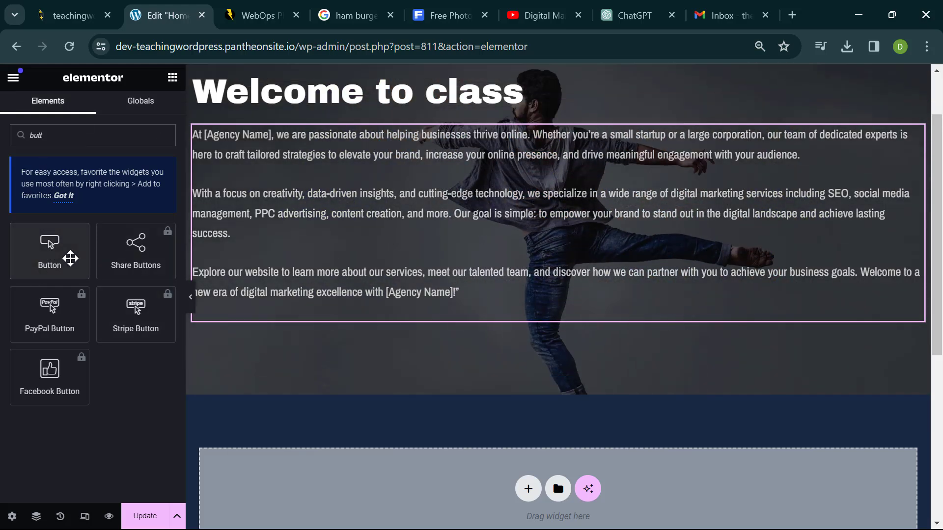
drag(69, 257, 311, 330)
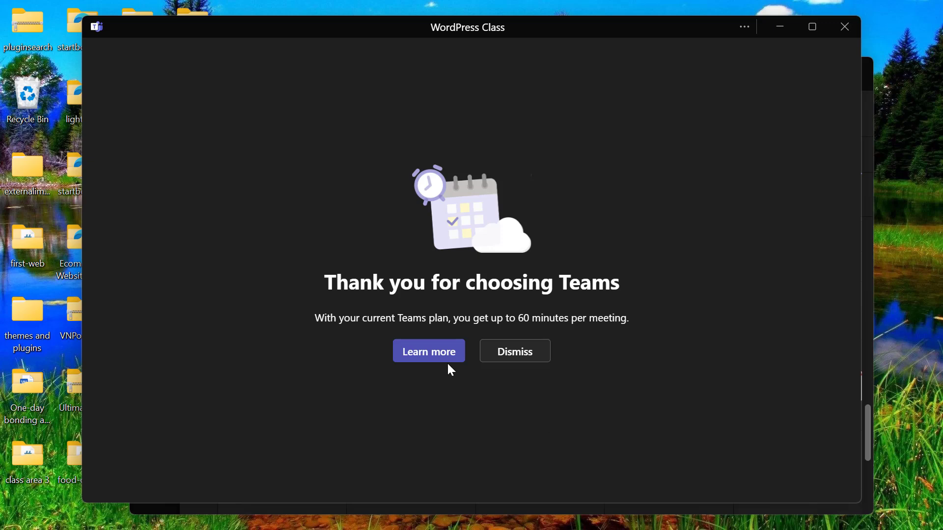
- Dismiss the Teams plan notice, join the WordPress Class meeting, and show the People list
click(515, 351)
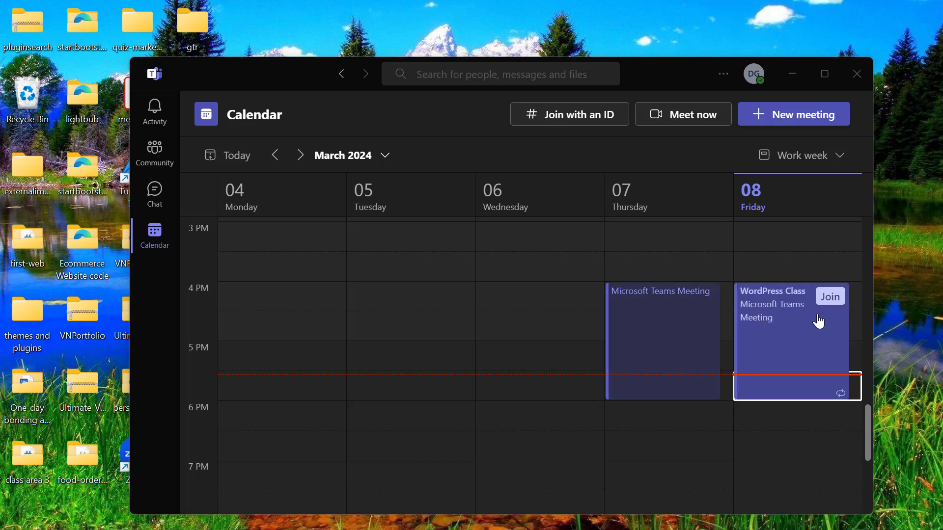
click(829, 297)
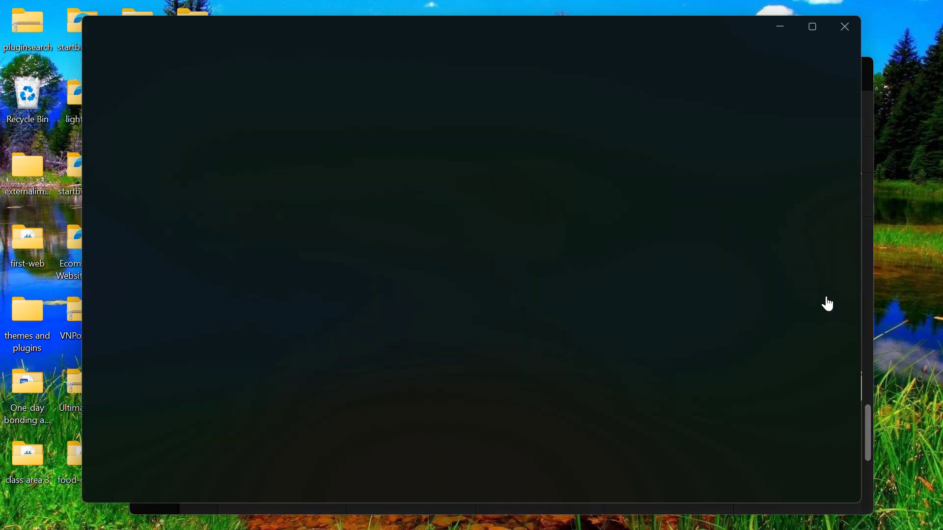
mouse_move(443, 524)
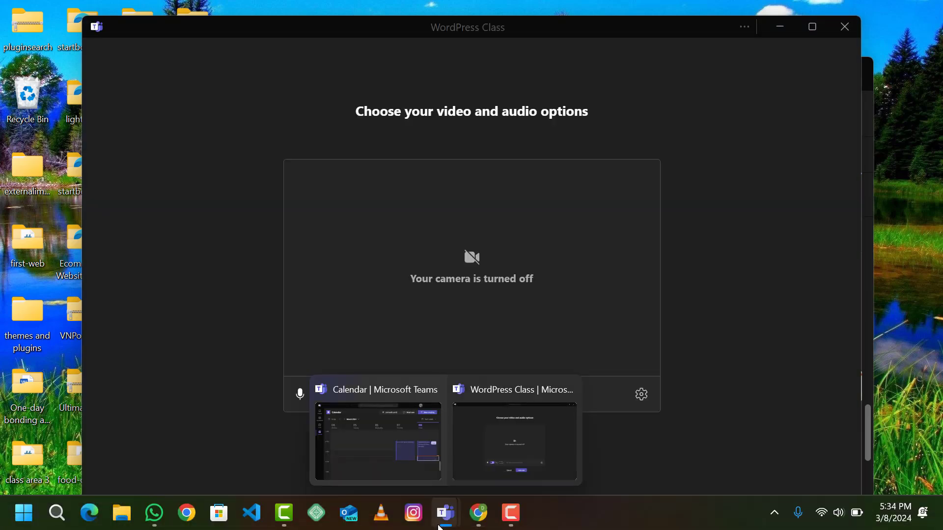
click(512, 453)
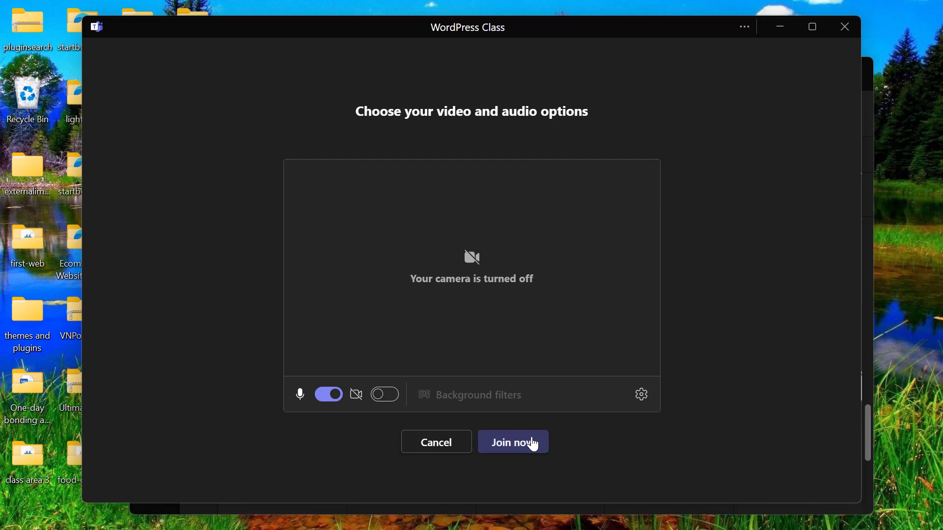
click(532, 444)
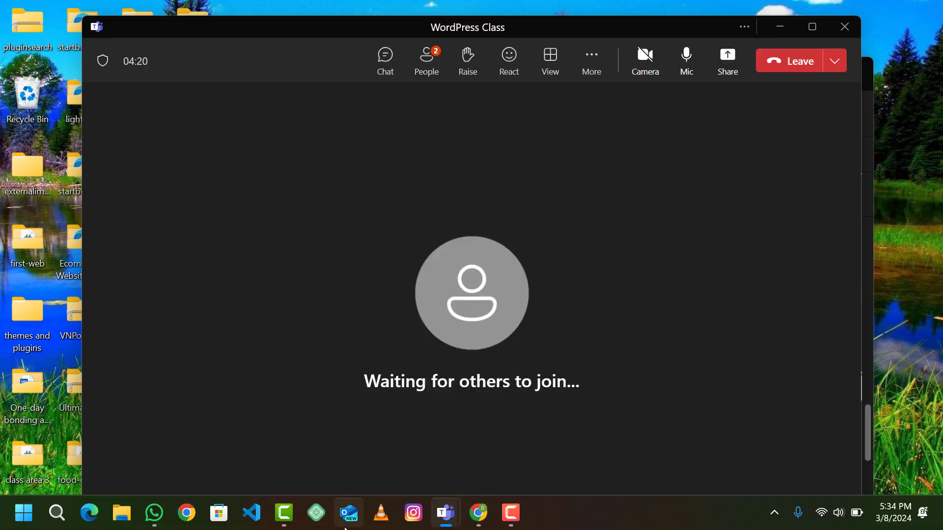
click(433, 73)
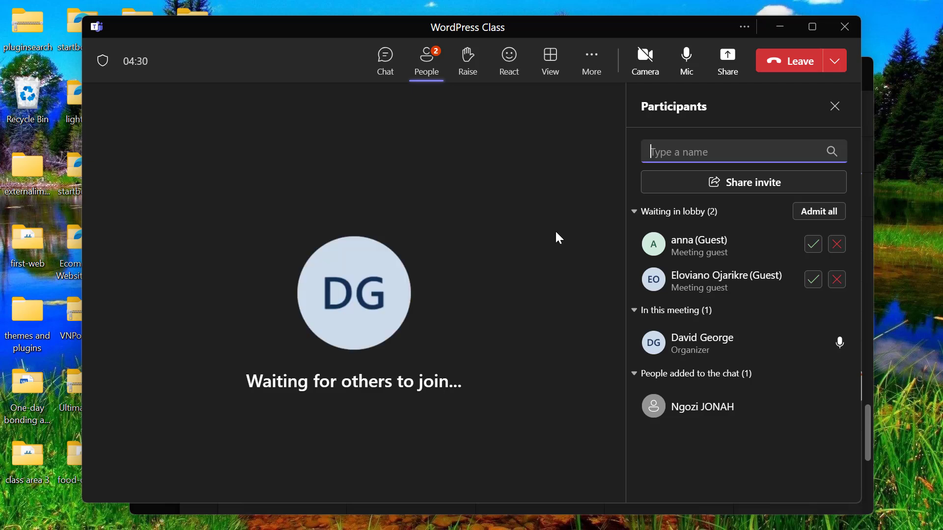
- Admit both lobby guests and ask the remaining chat member to join the meeting
click(808, 249)
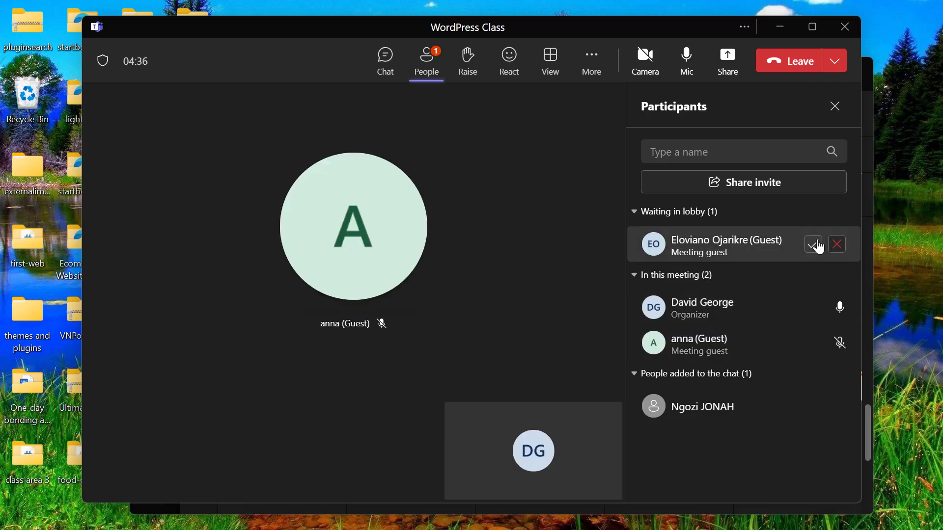
click(815, 247)
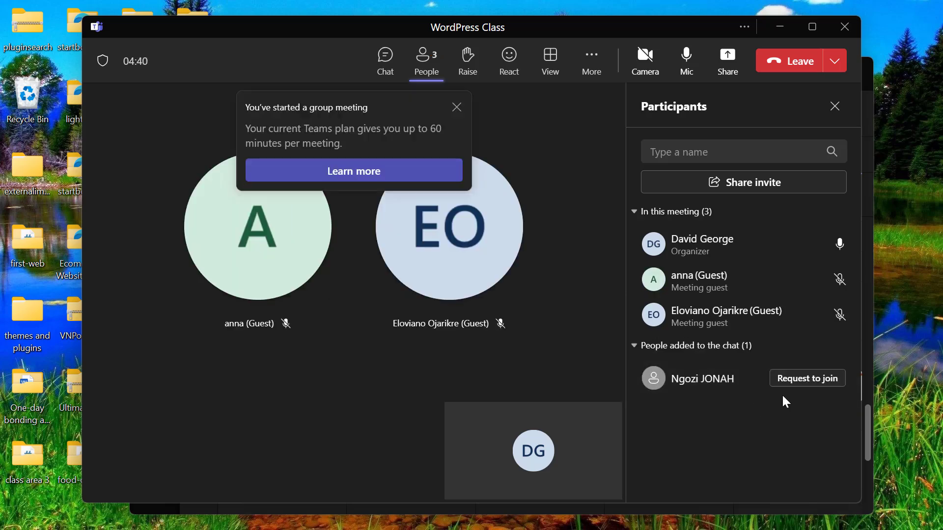
click(799, 379)
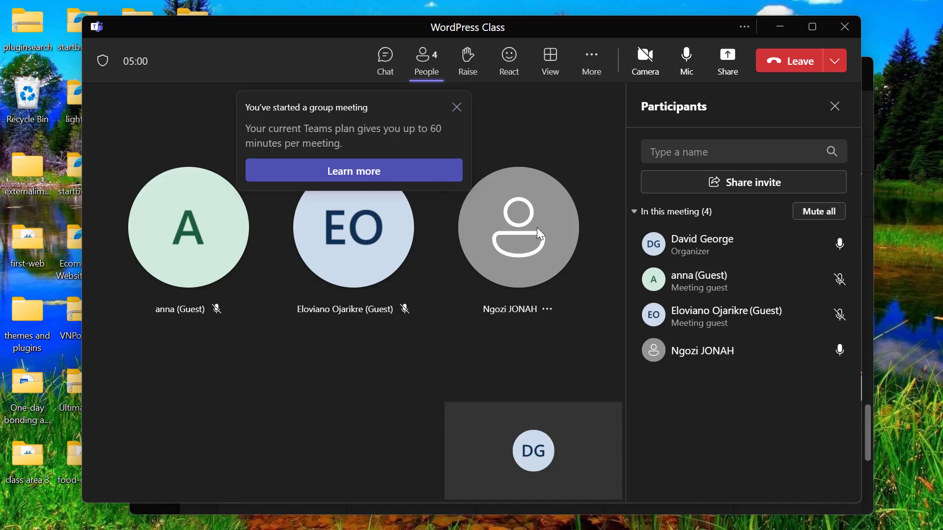
mouse_move(537, 228)
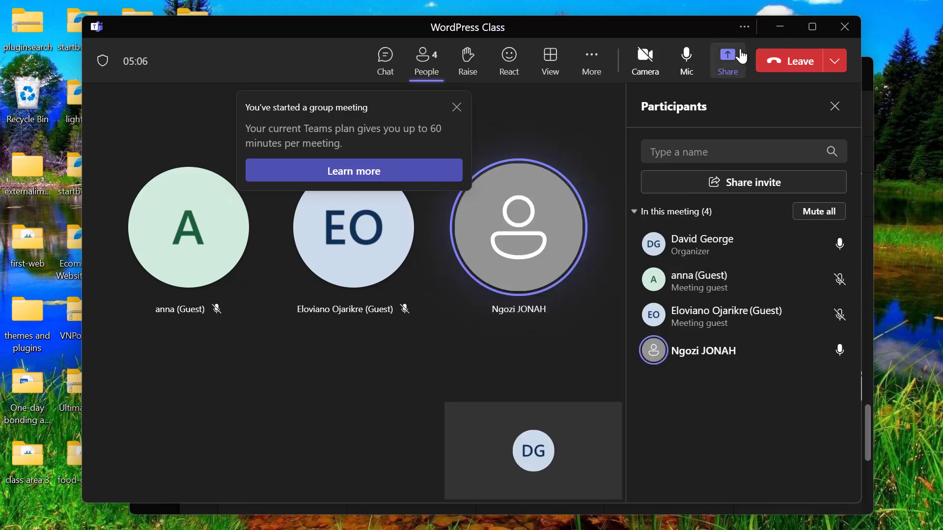
- Share the 'Edit "Home" with Elementor - Google Chrome' window as a single shared window
click(728, 58)
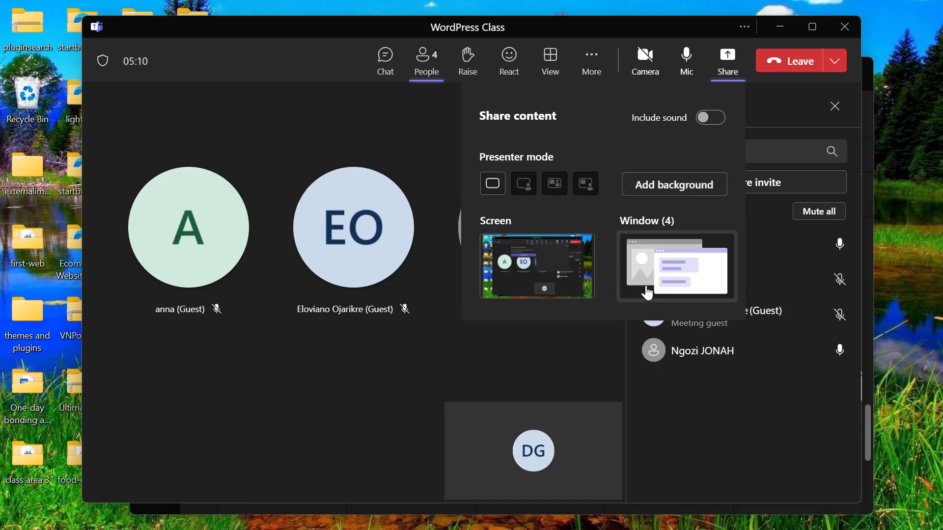
click(651, 254)
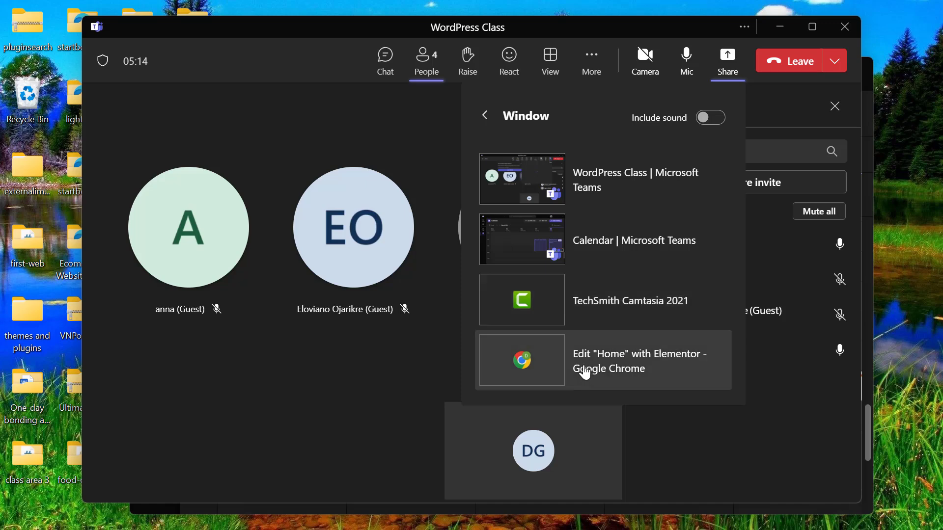
click(615, 340)
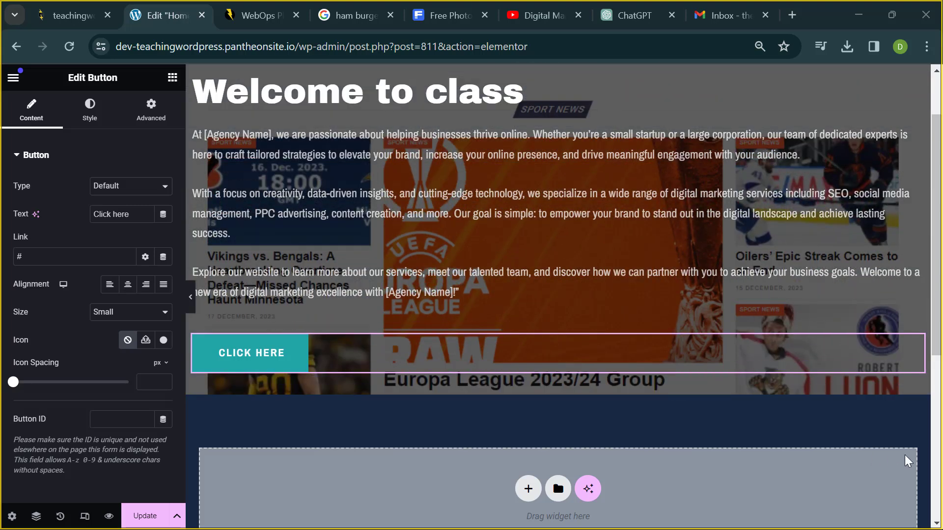
- Select the hero's welcome-paragraphs Text Editor widget to show its Edit Text Editor panel
click(391, 228)
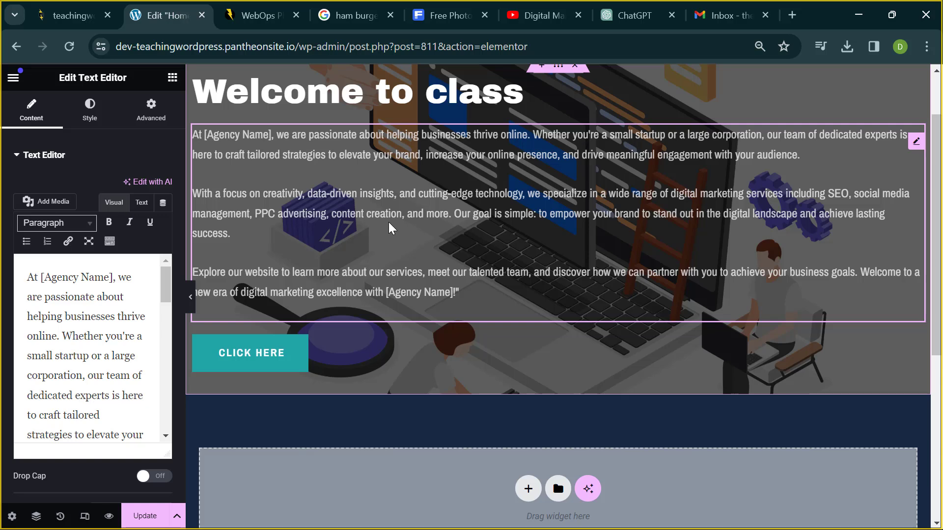
- Resend the earlier digital marketing agency welcome-message prompt to ChatGPT
click(622, 17)
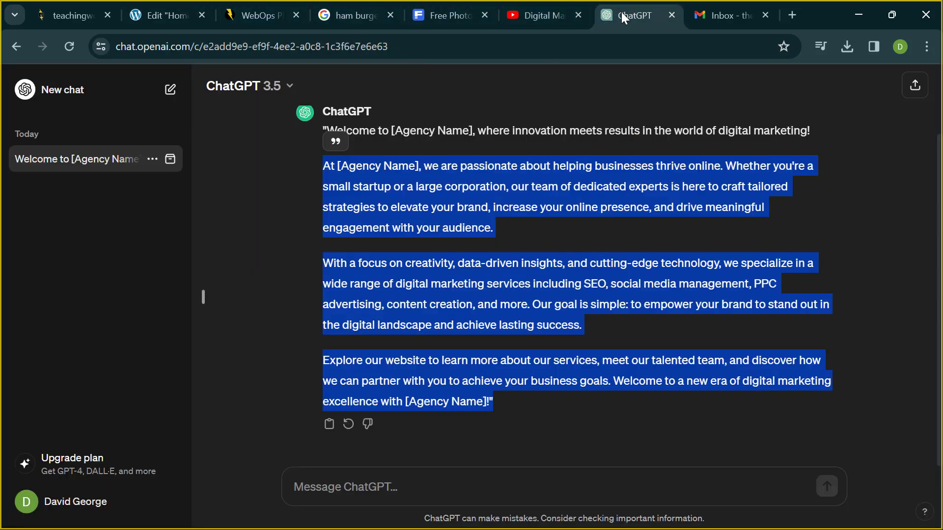
click(404, 231)
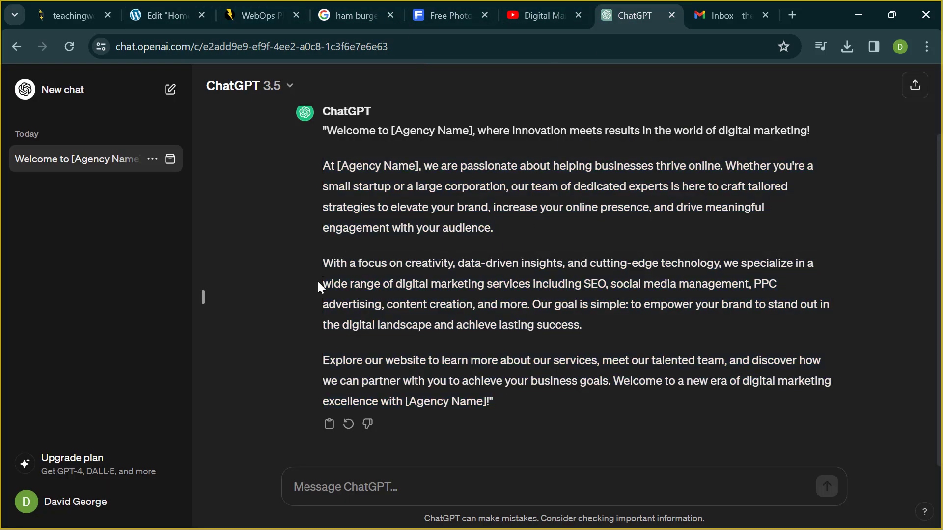
click(339, 503)
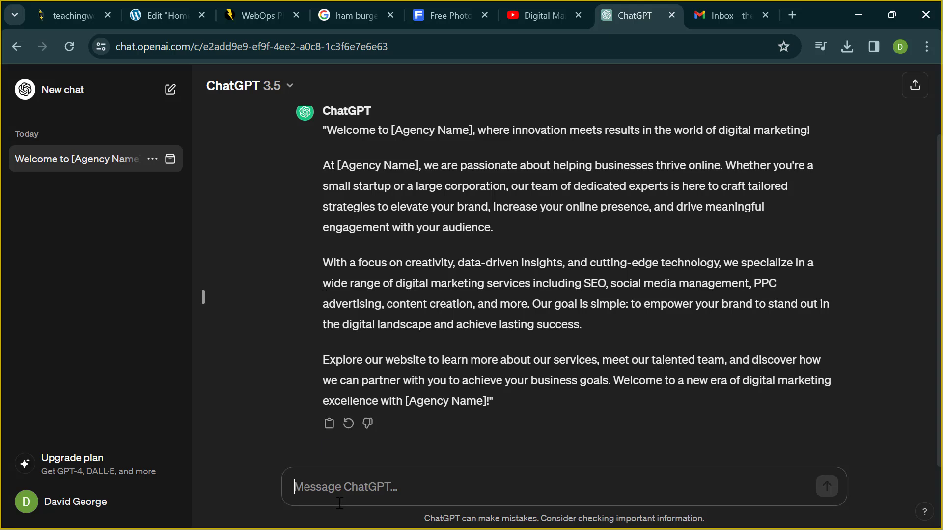
click(896, 366)
click(527, 490)
scroll(442, 393, up, 3)
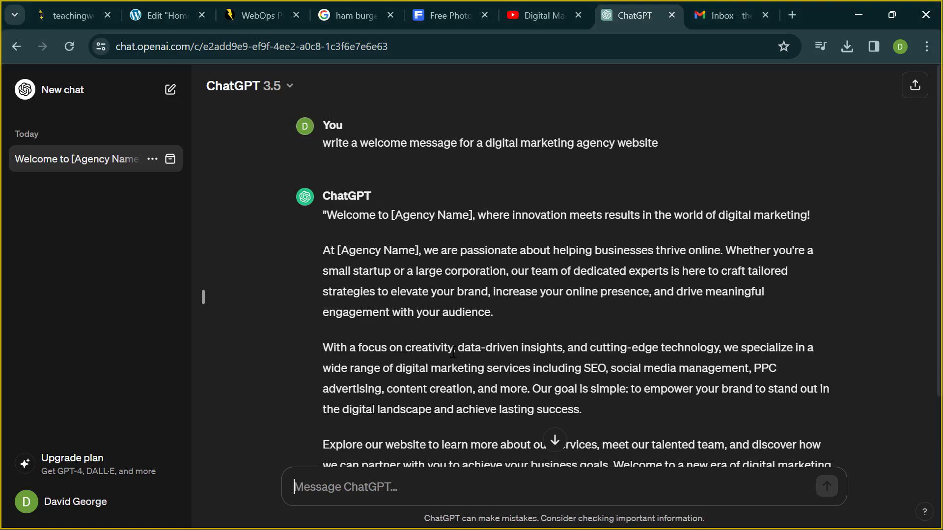
drag(320, 141, 686, 167)
key(ctrl+c)
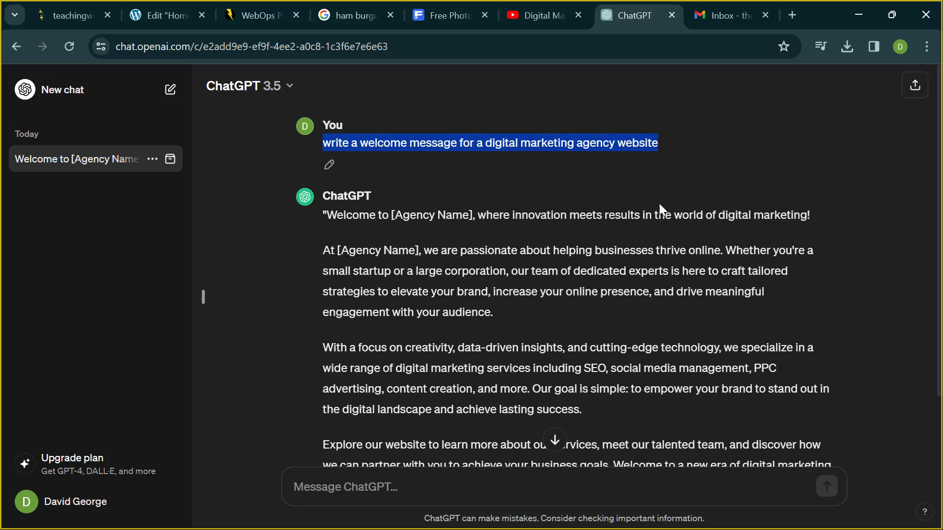
click(537, 492)
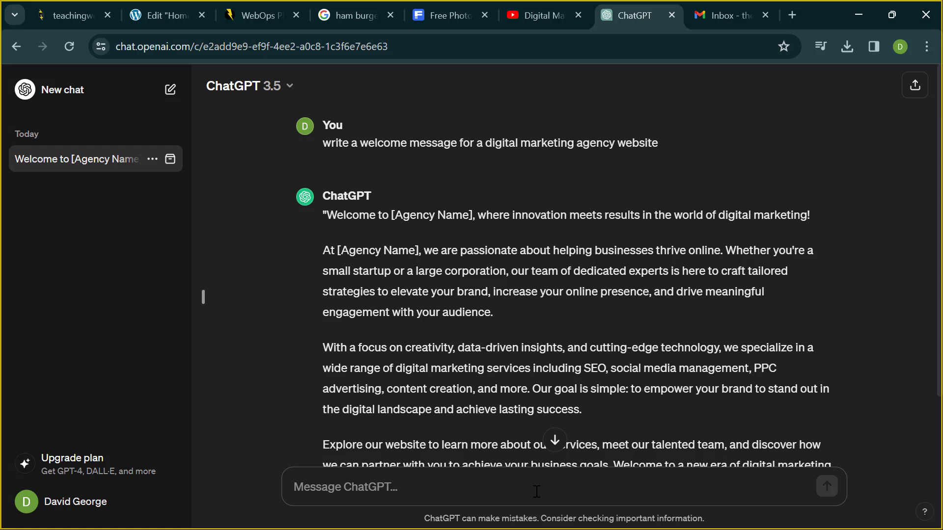
key(ctrl+v)
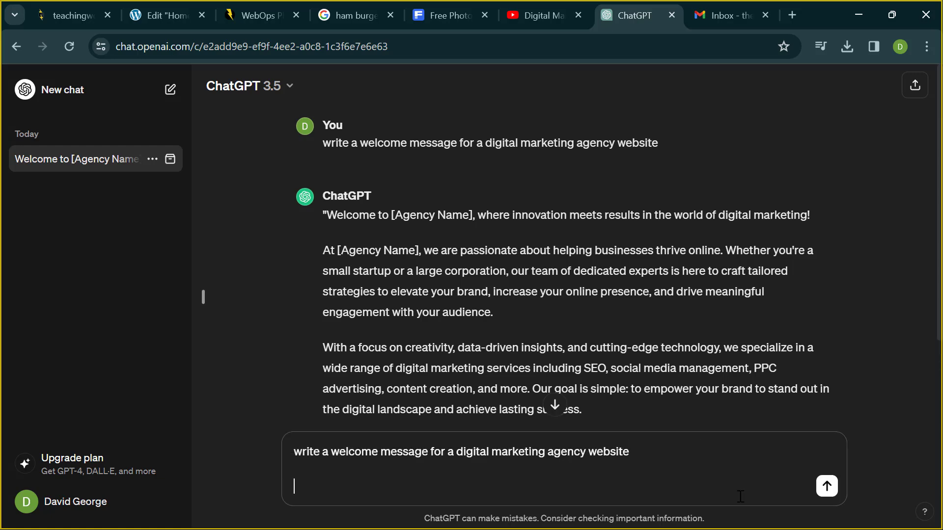
key(Return)
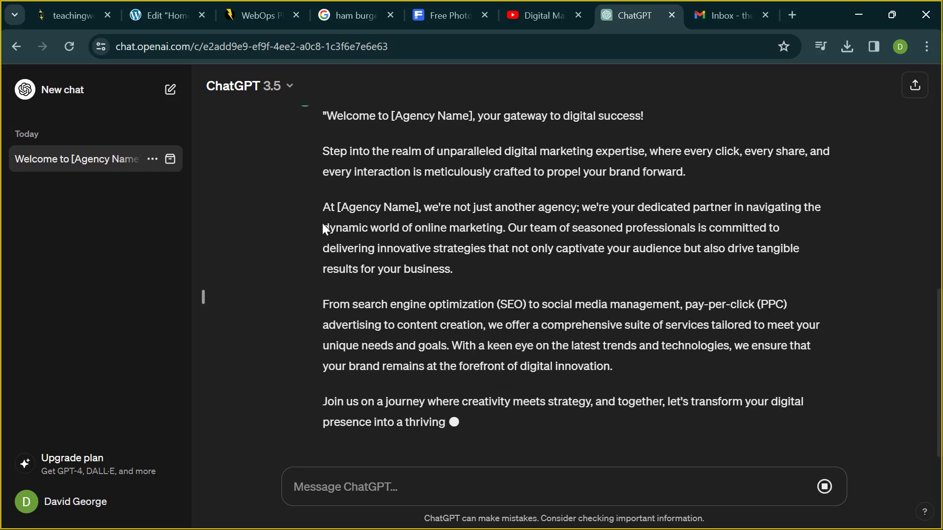
- Select the three body paragraphs of ChatGPT's new welcome reply
drag(321, 147, 605, 356)
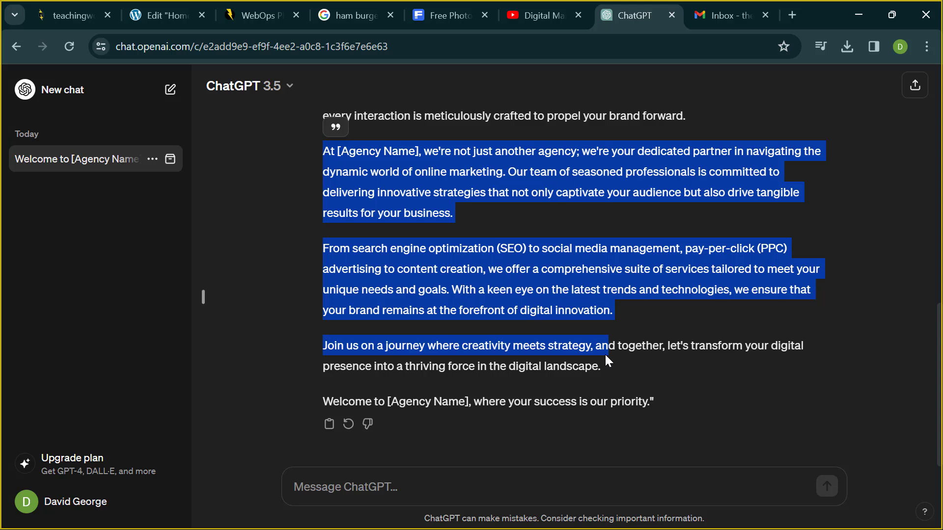
click(608, 366)
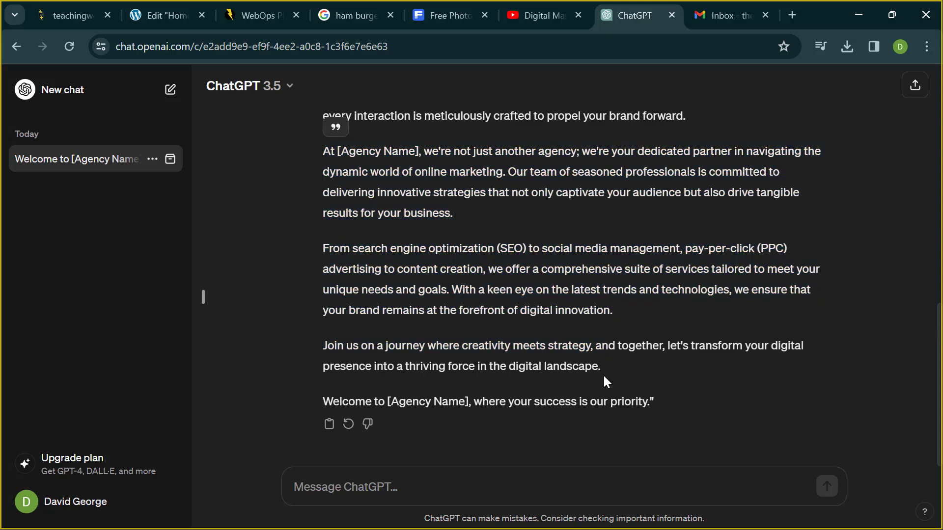
drag(608, 361, 322, 154)
key(ctrl+c)
click(609, 359)
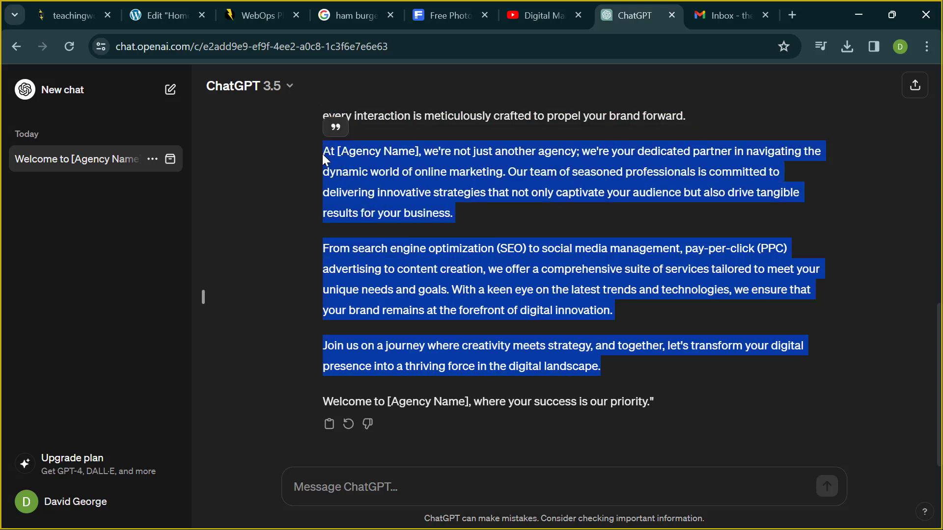
- Paste the new ChatGPT paragraphs over the hero text's first paragraph and preview it
click(152, 8)
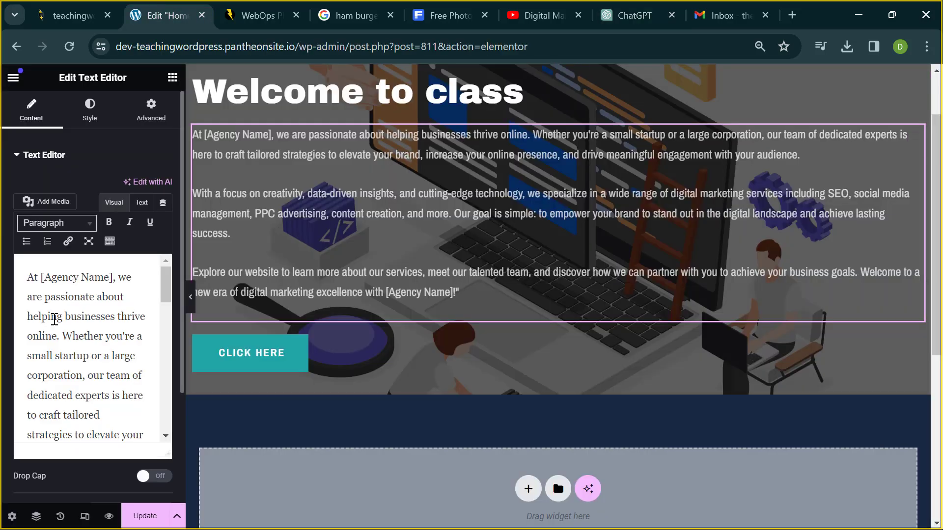
triple_click(55, 319)
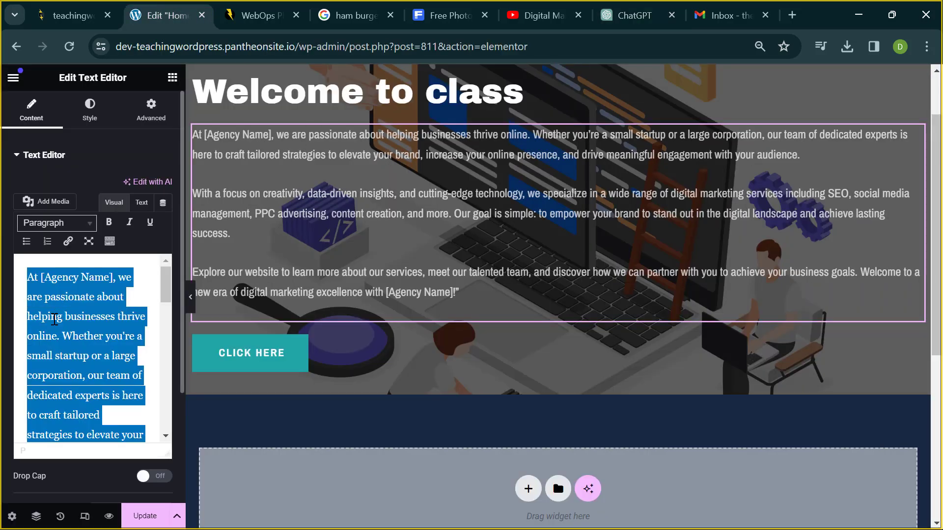
key(ctrl+v)
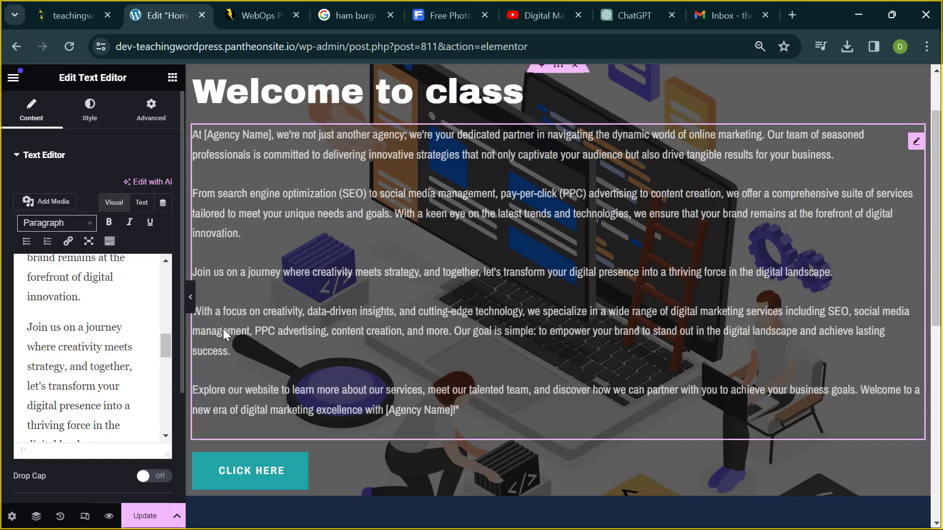
click(190, 297)
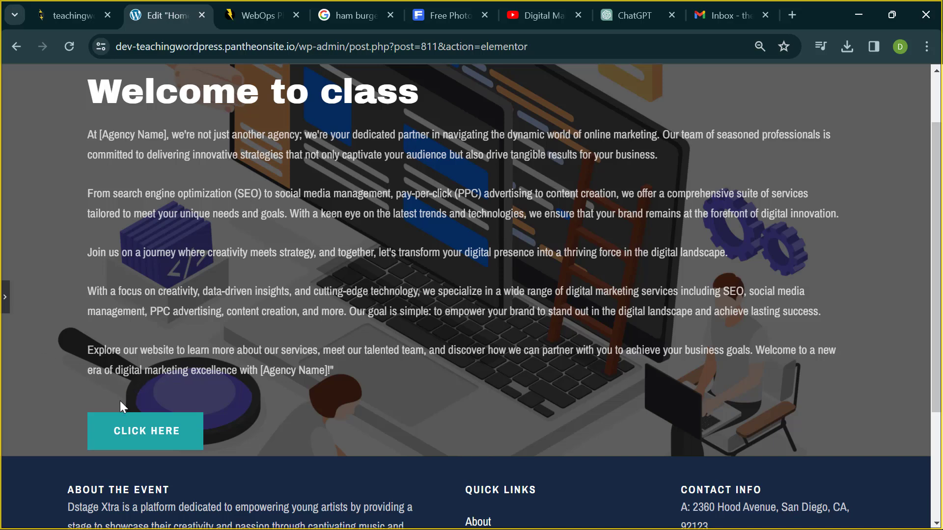
- Delete the CLICK HERE button from the hero
click(5, 301)
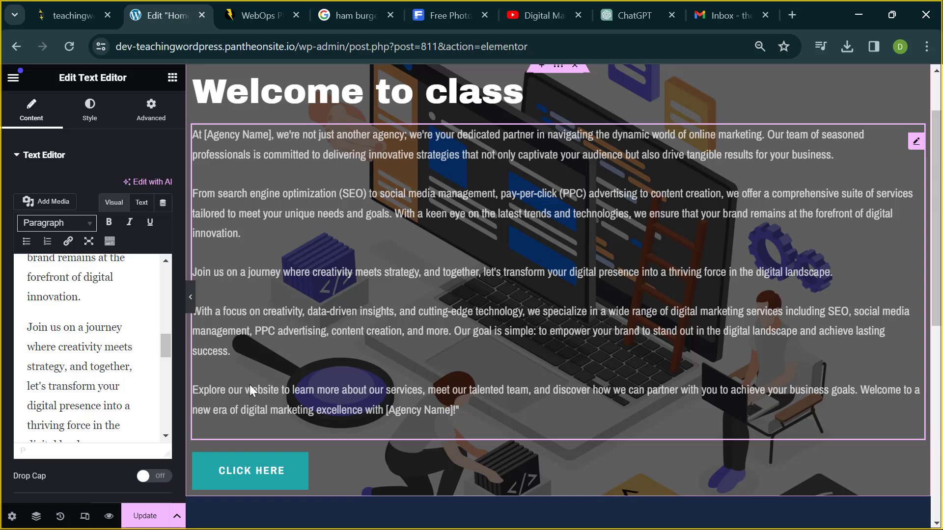
right_click(279, 473)
click(319, 513)
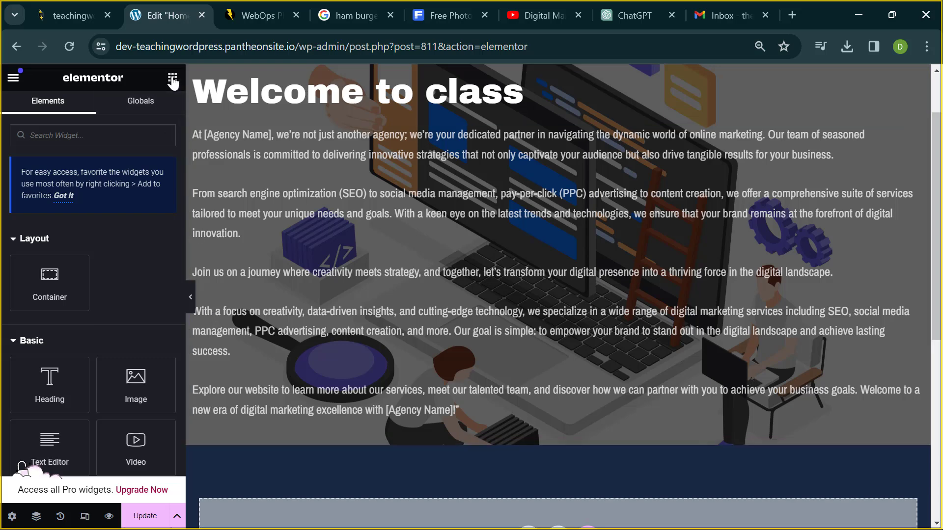
- Search 'butt' and place a Button widget under the hero welcome text
scroll(112, 172, down, 1)
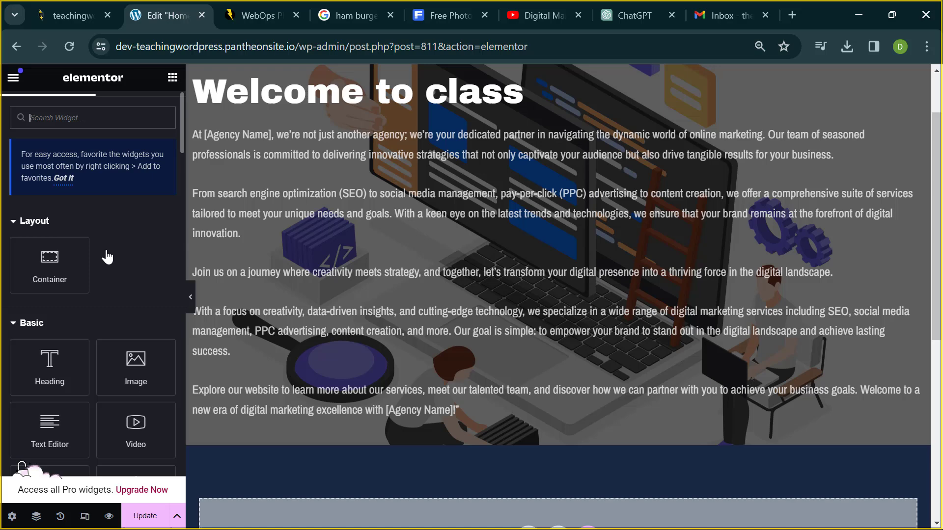
click(102, 130)
text(butt)
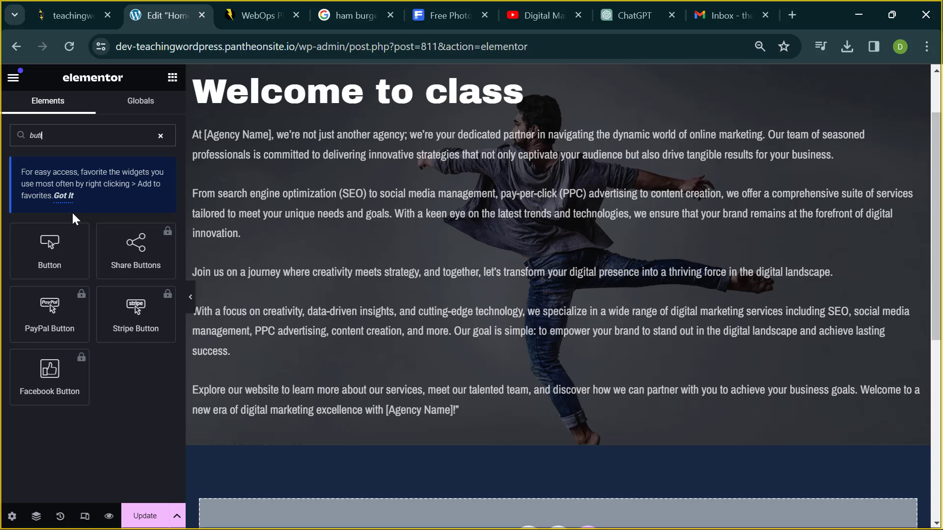
drag(84, 248, 293, 408)
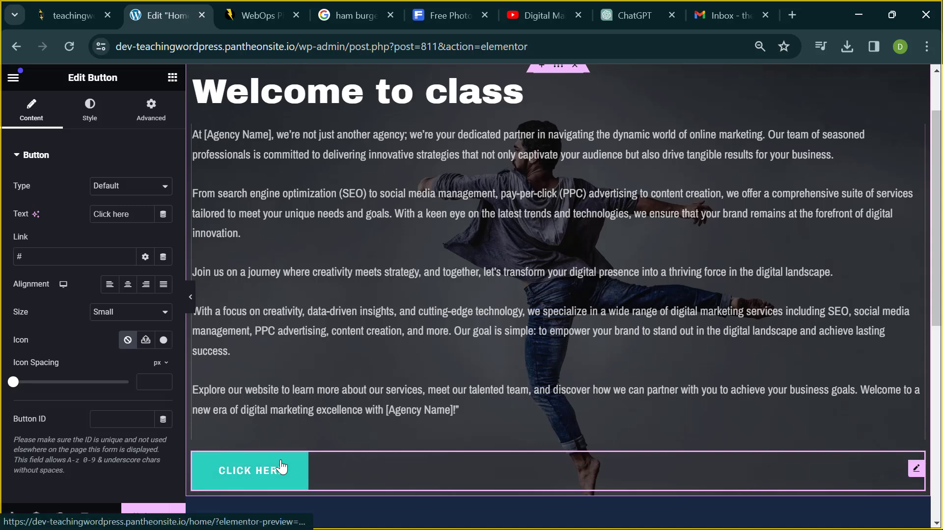
- Duplicate the new button, delete the duplicate, and open the remaining button's settings
right_click(915, 471)
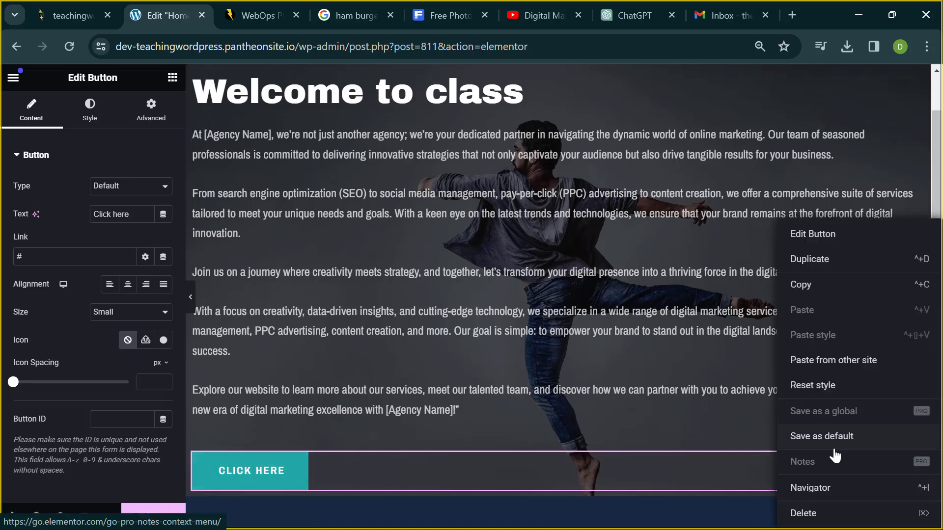
click(838, 261)
scroll(727, 361, down, 3)
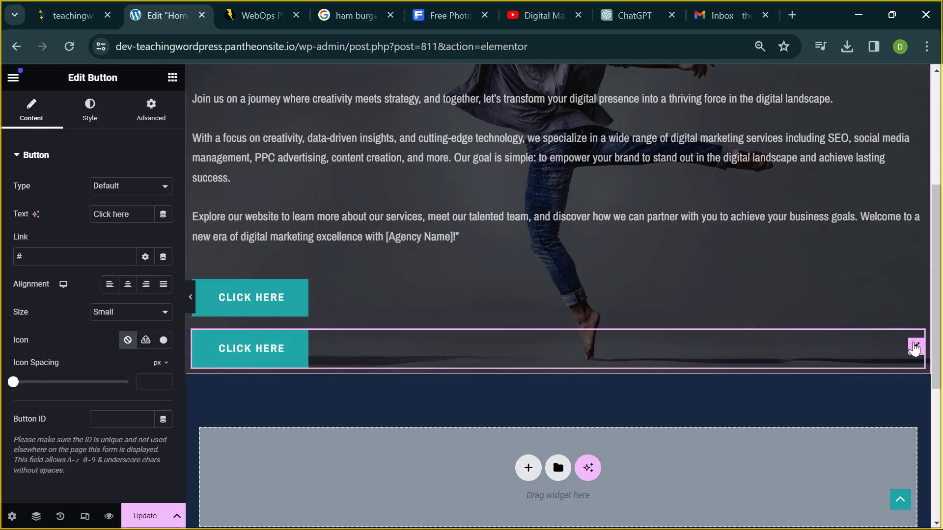
right_click(913, 348)
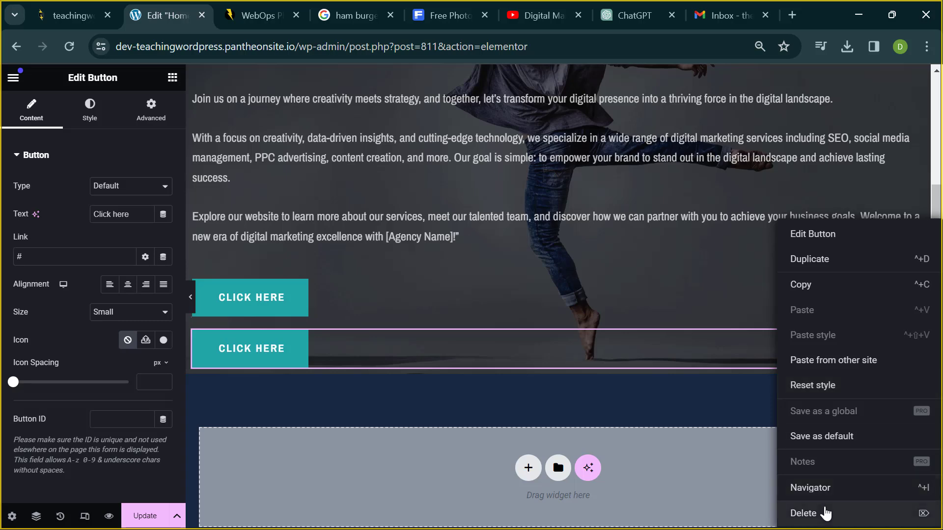
click(809, 514)
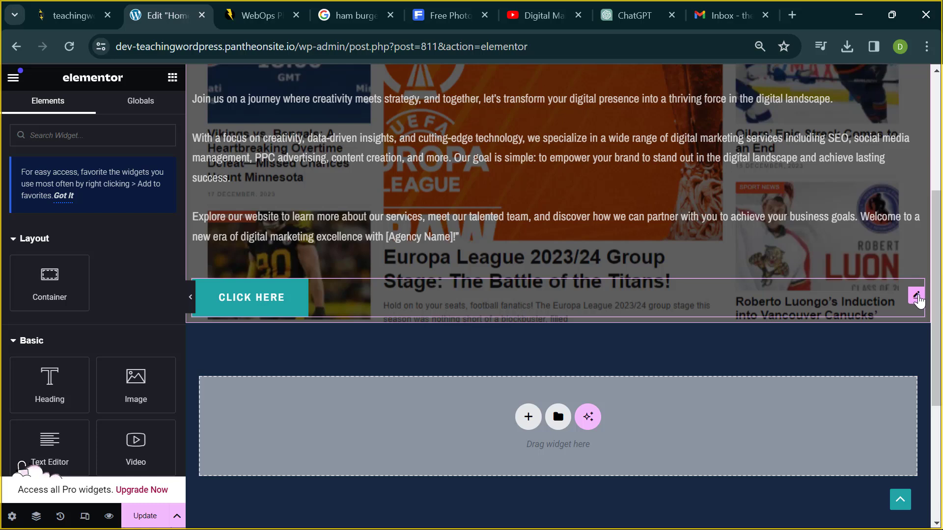
click(917, 297)
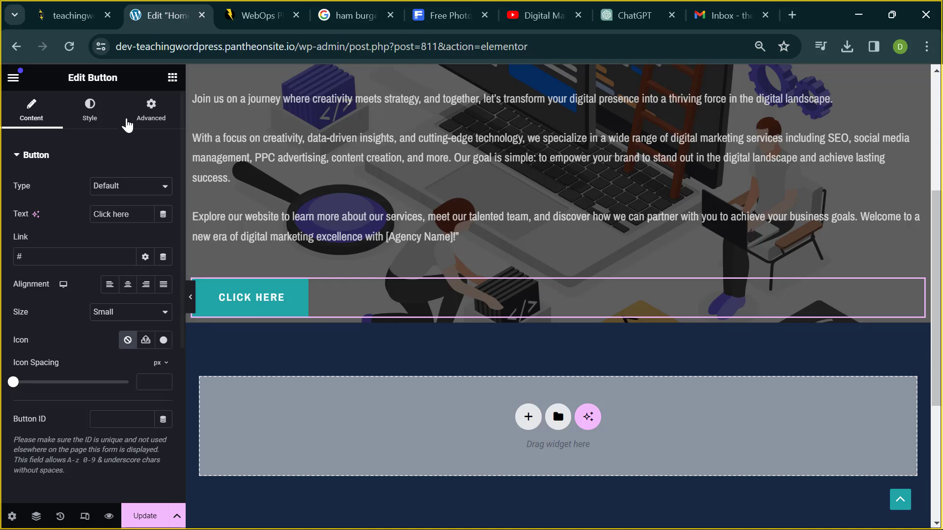
- Keep the button type at Default and change its label to 'Contact us'
click(129, 188)
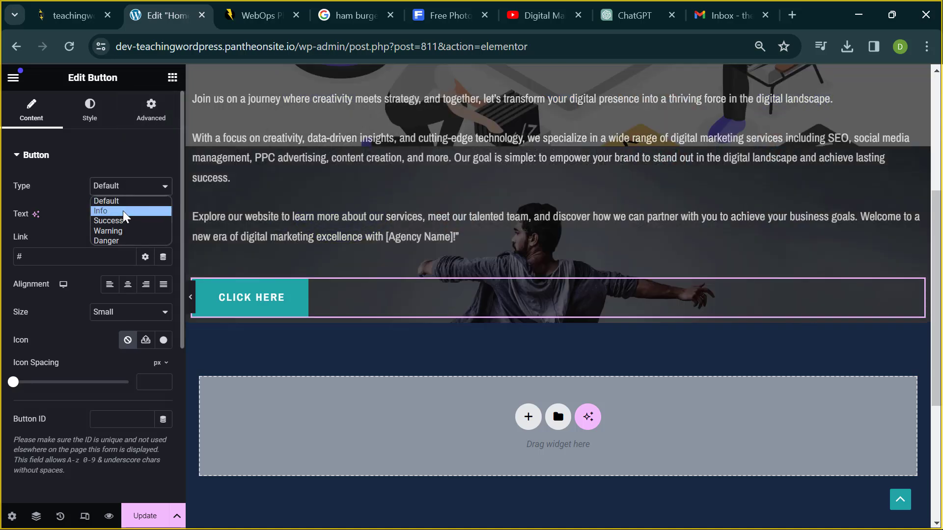
click(120, 168)
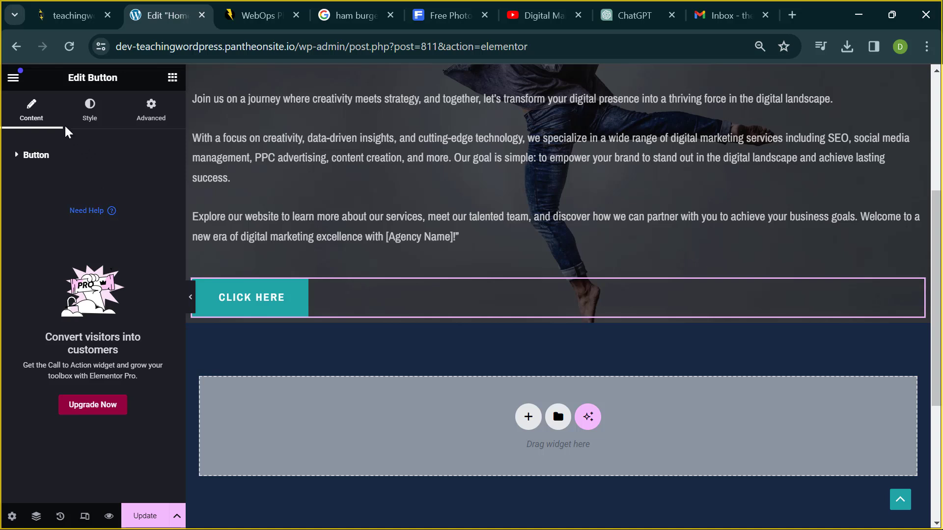
click(43, 155)
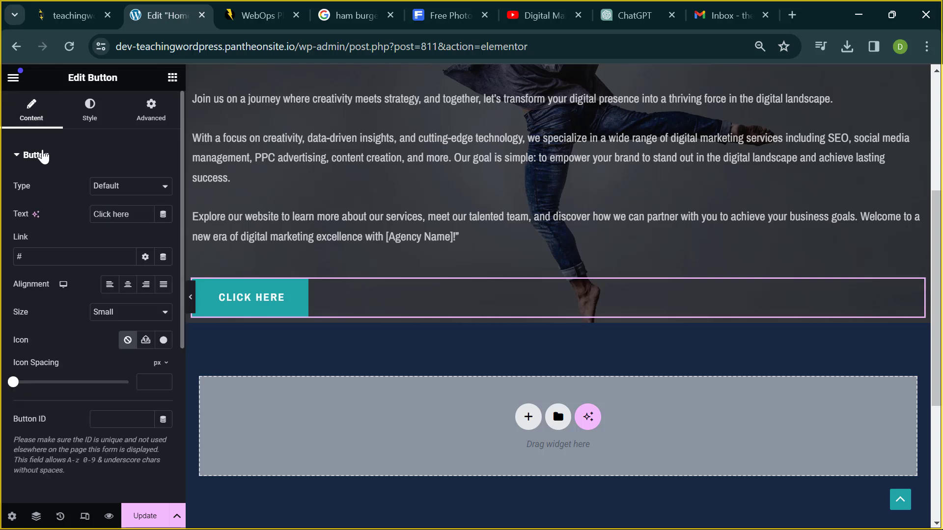
triple_click(114, 216)
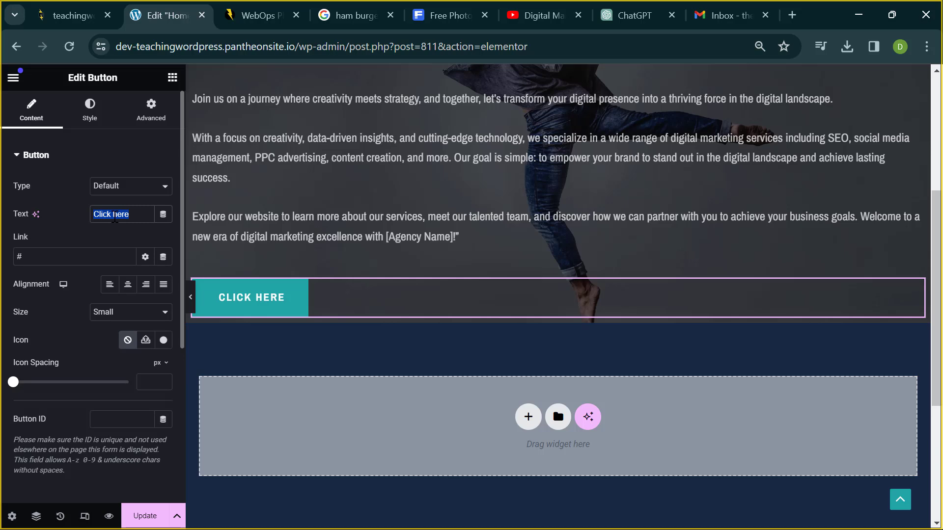
text(Co)
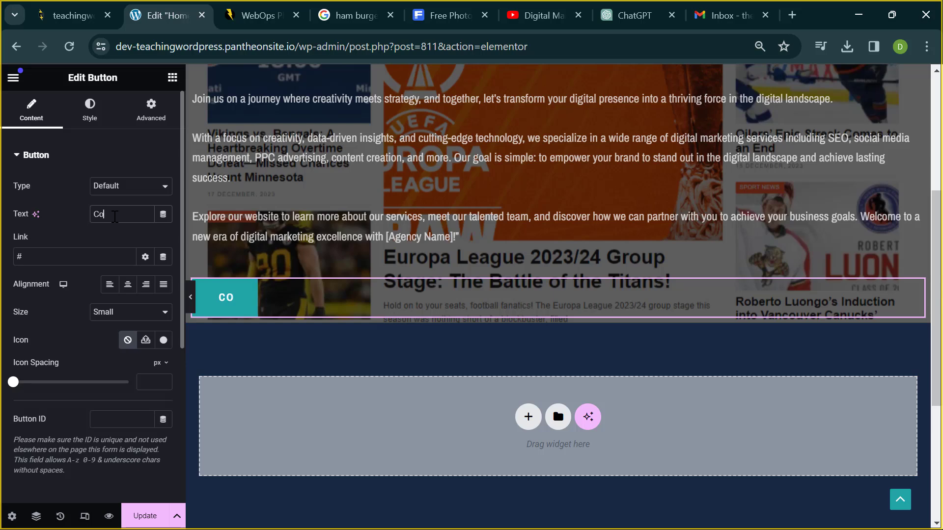
text(ntact)
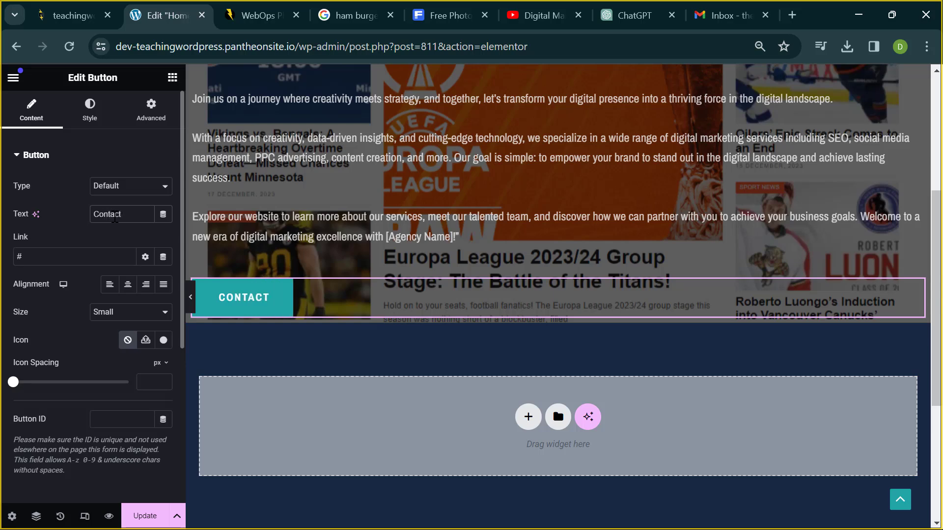
text( us)
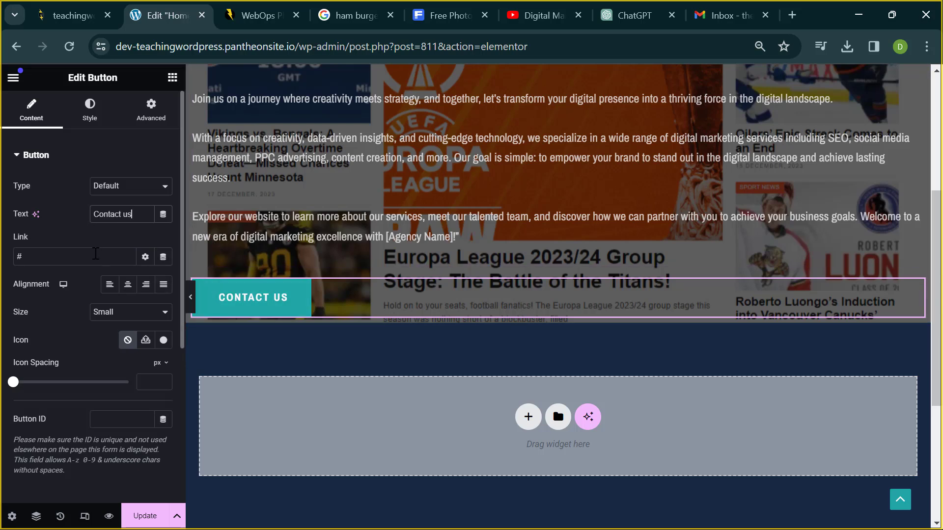
click(96, 254)
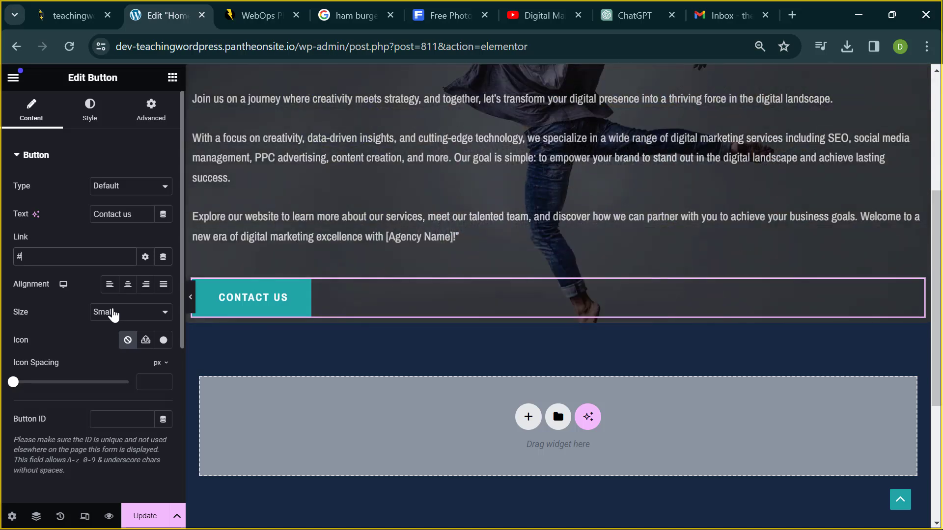
- Try several button sizes and settle on Medium
click(113, 312)
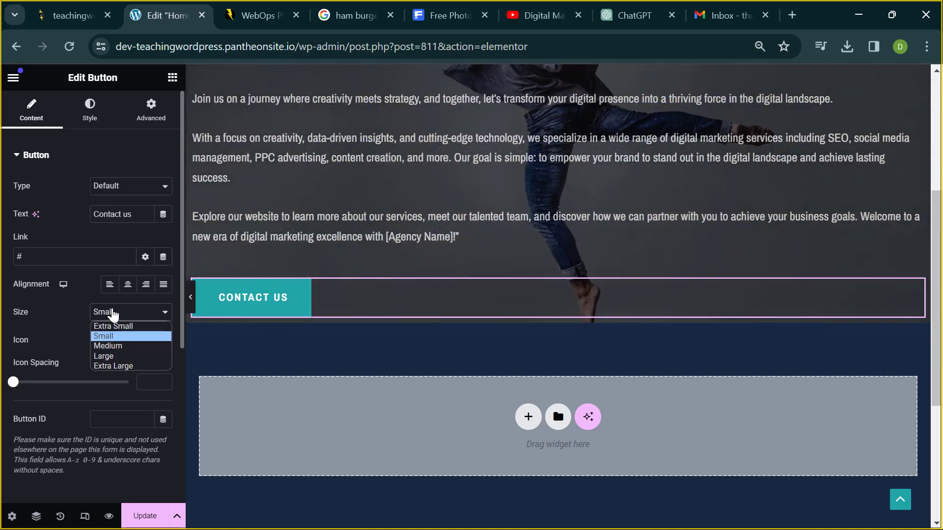
click(126, 349)
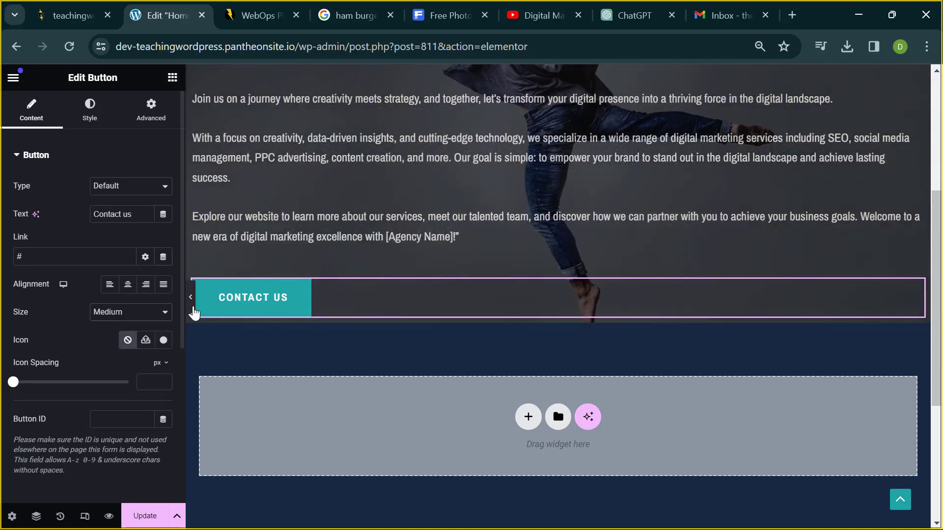
click(140, 315)
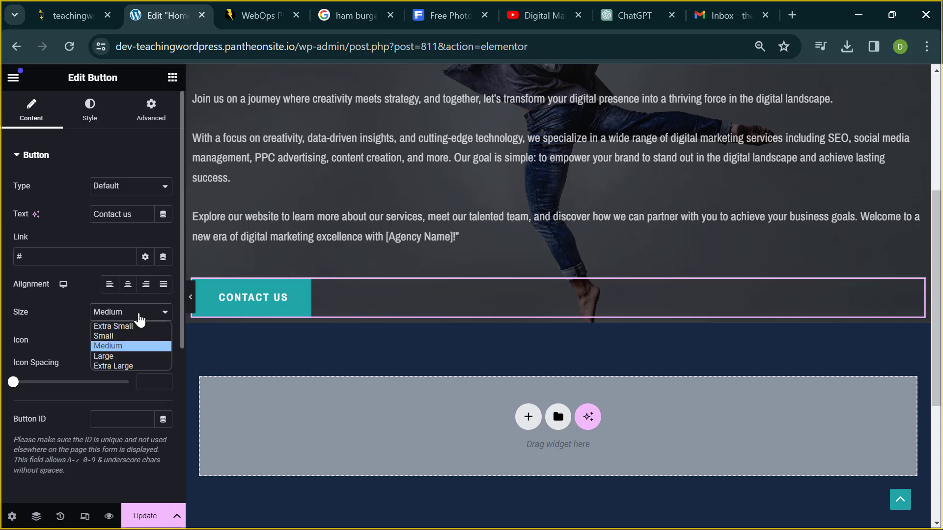
click(131, 357)
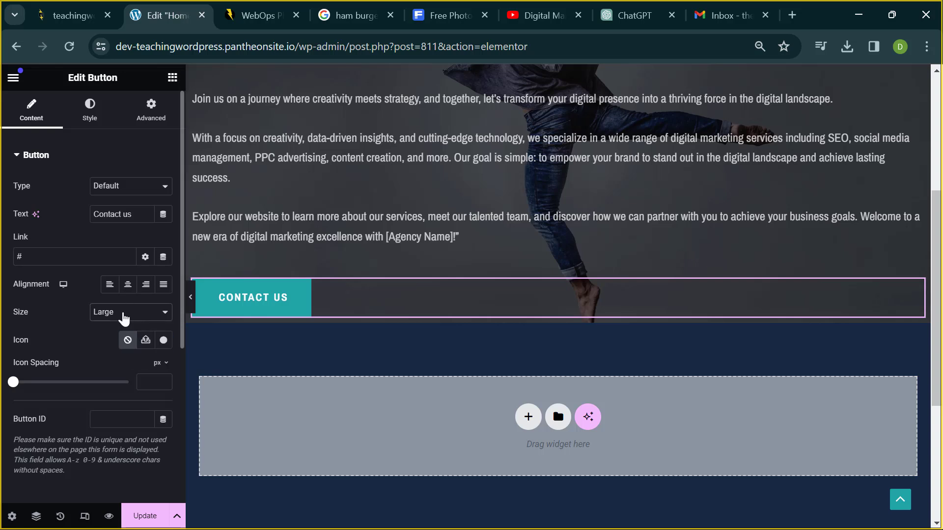
click(120, 314)
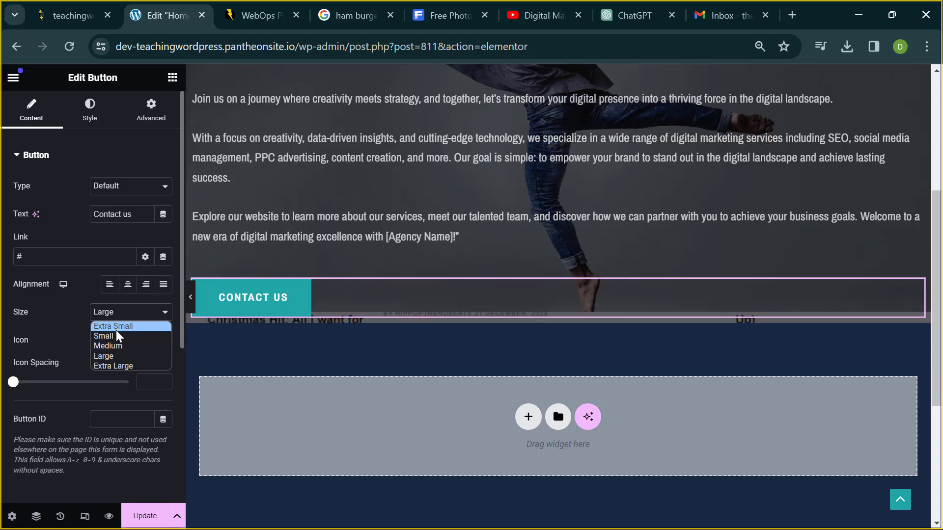
click(117, 330)
click(121, 320)
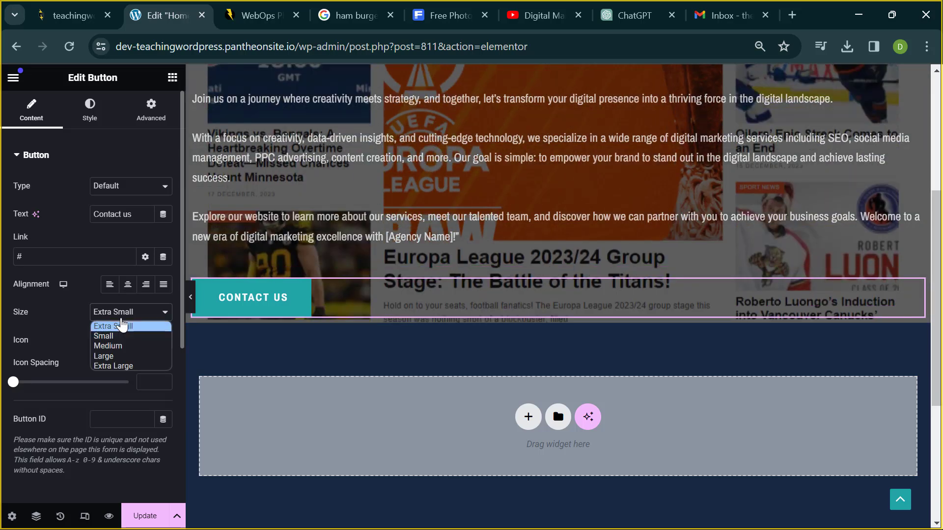
click(118, 347)
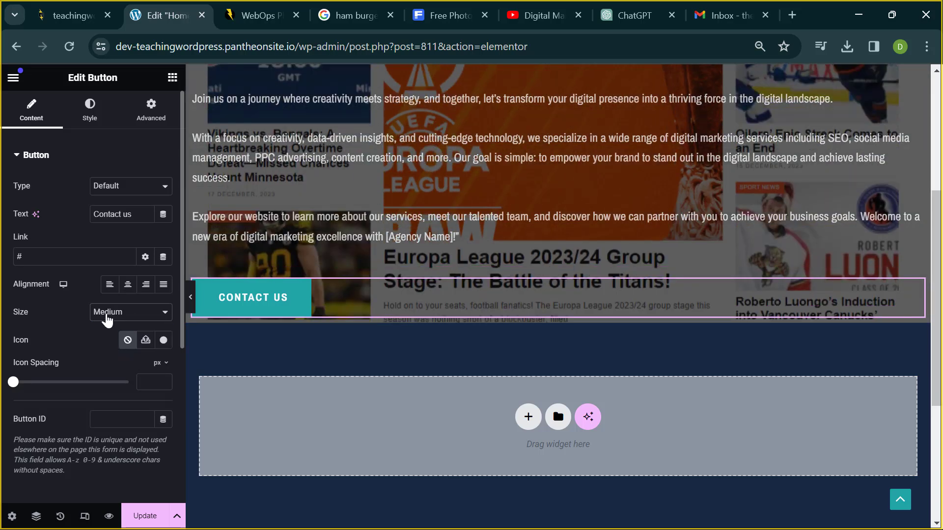
scroll(60, 248, down, 2)
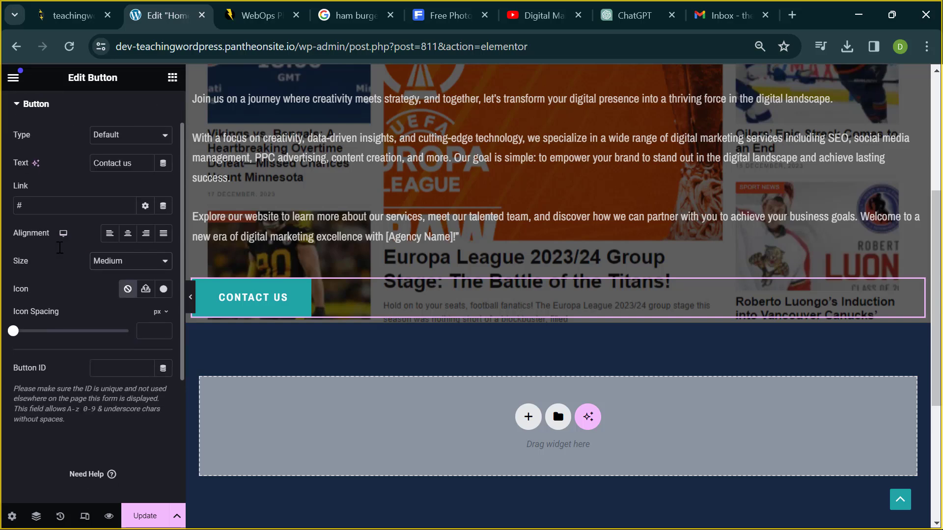
scroll(60, 247, up, 2)
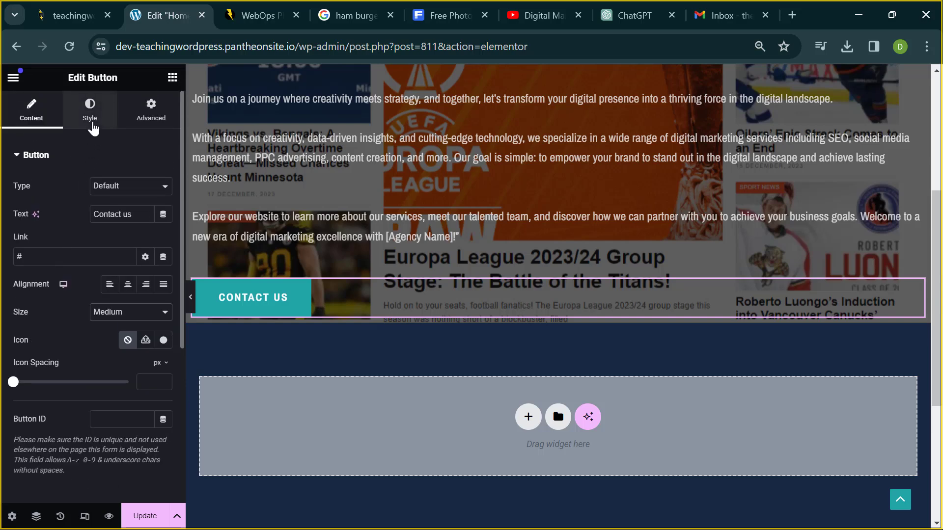
- Set the Contact us button's Style background colour to bright red (#FF1212) and preview it
click(93, 124)
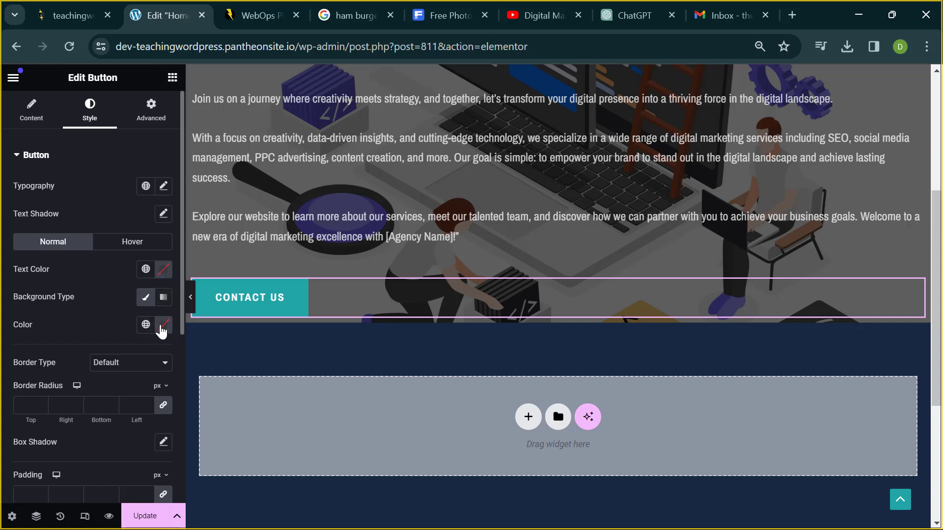
click(163, 324)
click(152, 226)
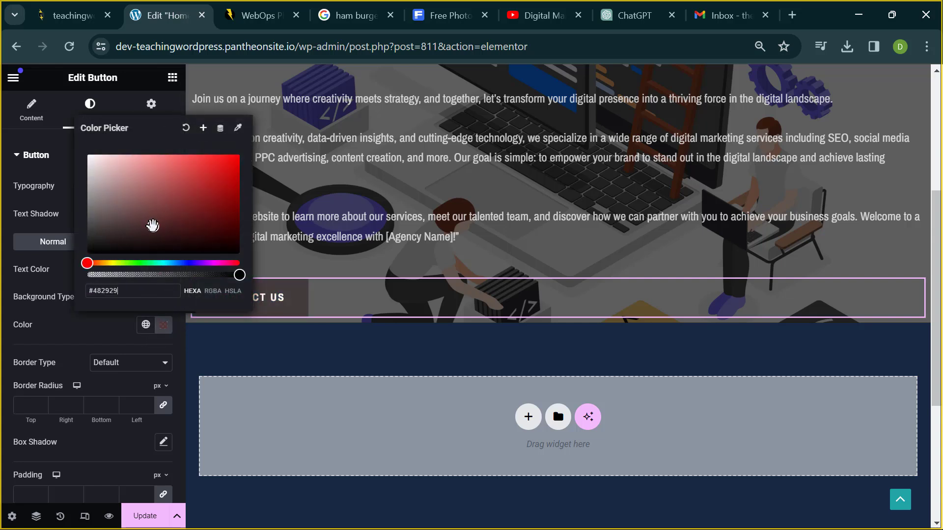
drag(152, 225, 228, 154)
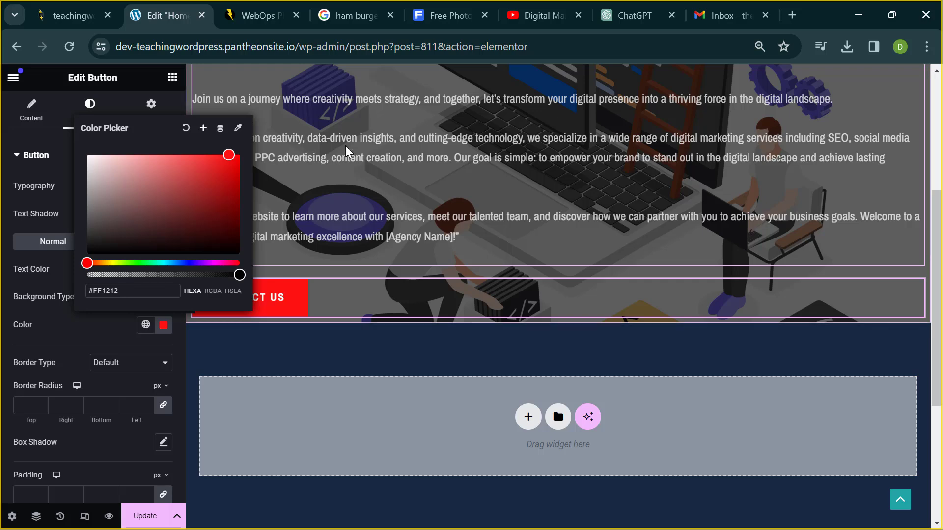
click(375, 217)
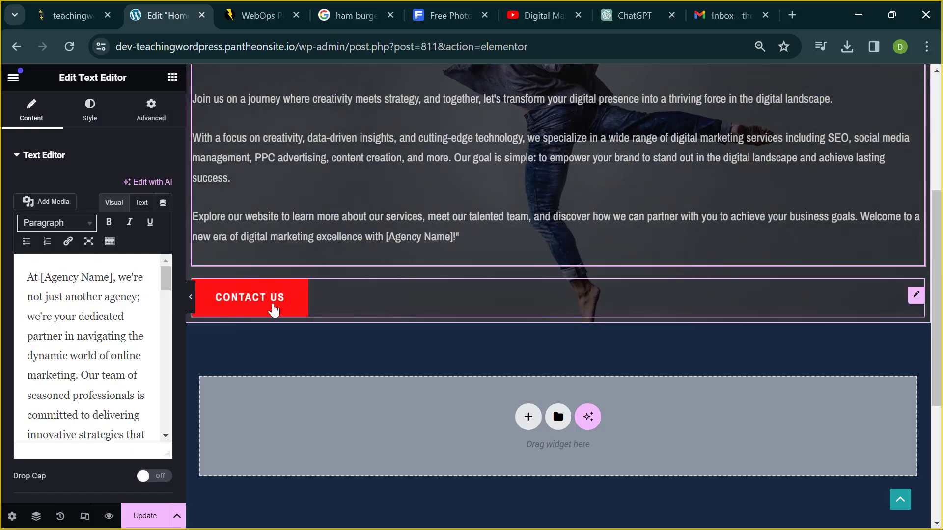
click(319, 311)
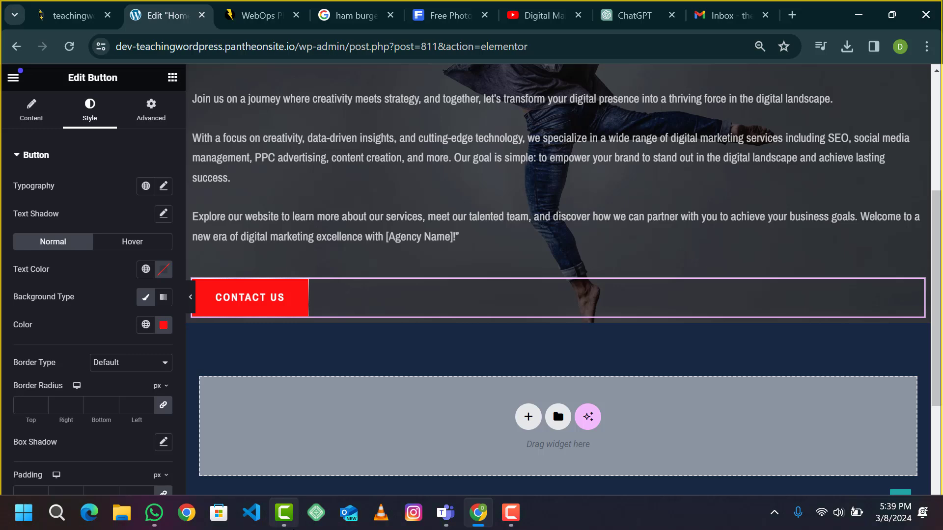
mouse_move(284, 513)
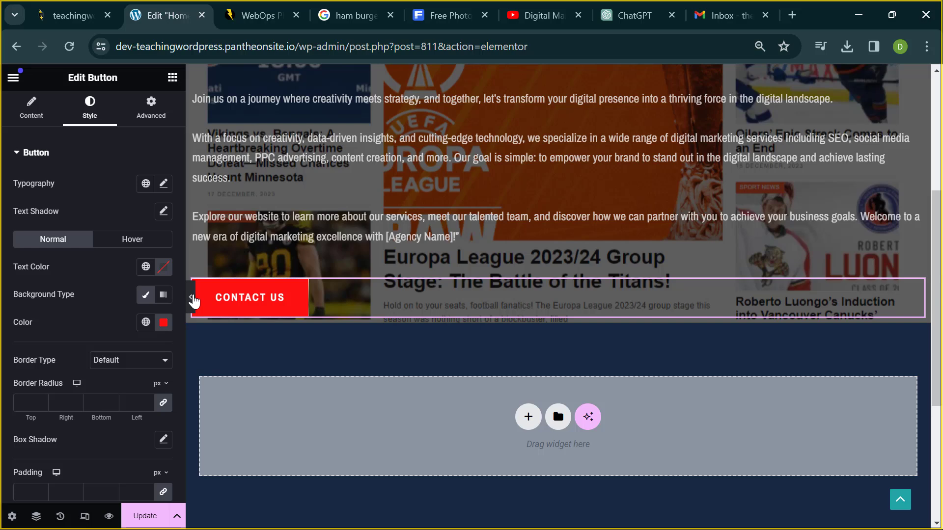
click(191, 299)
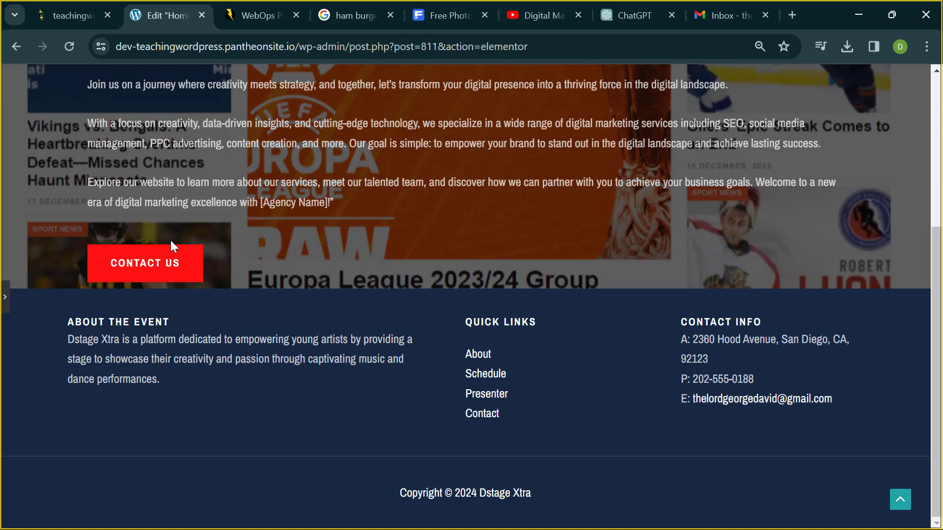
click(4, 300)
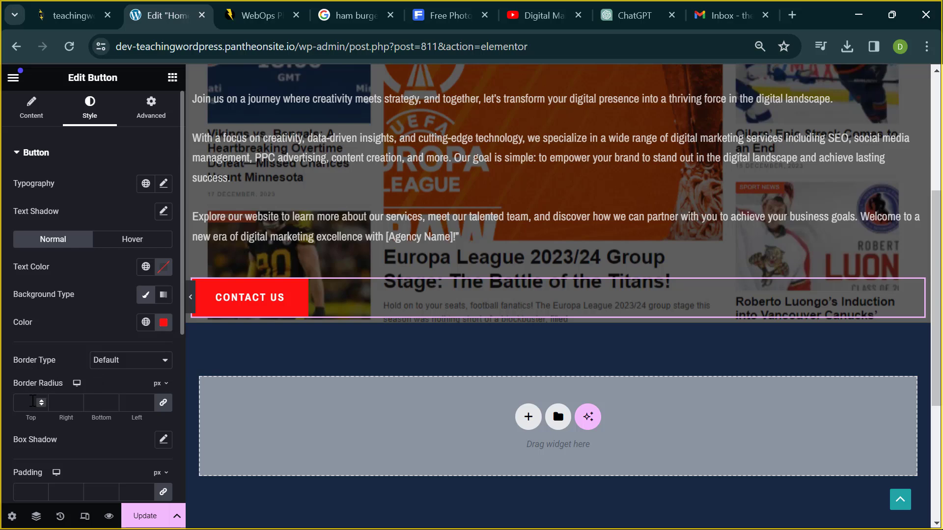
- Set the button's linked border radius to 20, preview it, then change it to 30 px
click(31, 403)
text(20)
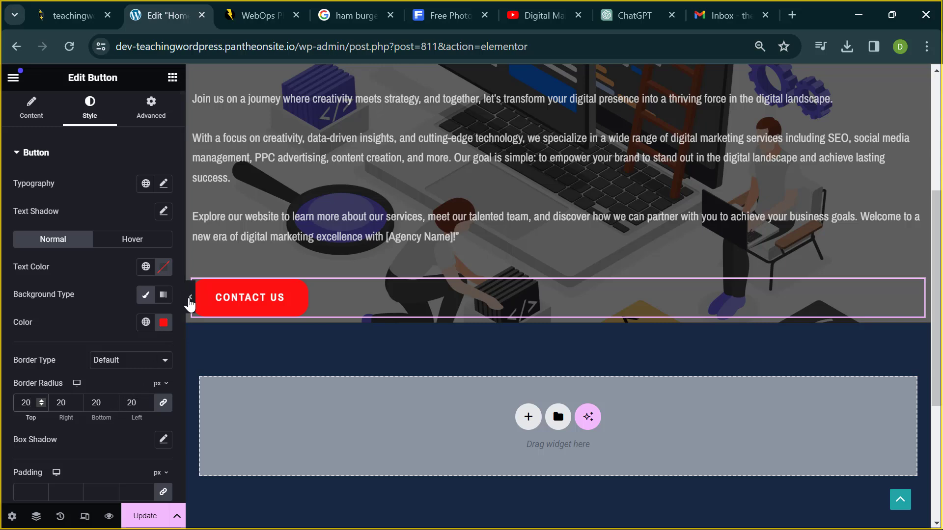
mouse_move(189, 298)
mouse_down()
mouse_move(204, 297)
mouse_move(196, 293)
mouse_up()
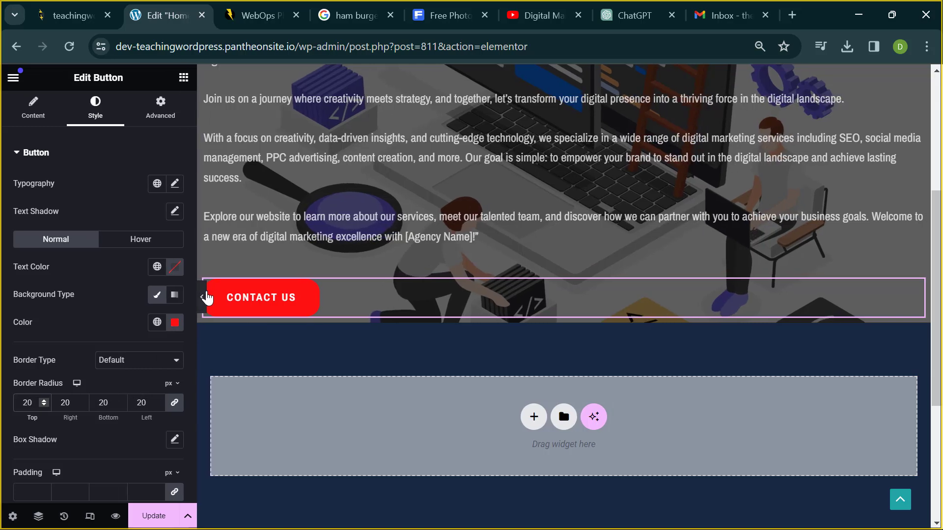
click(203, 297)
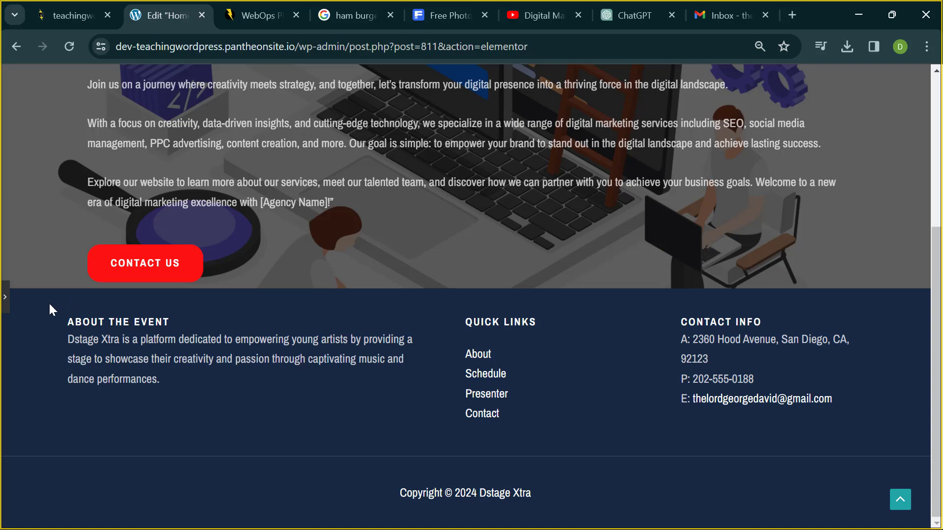
click(4, 298)
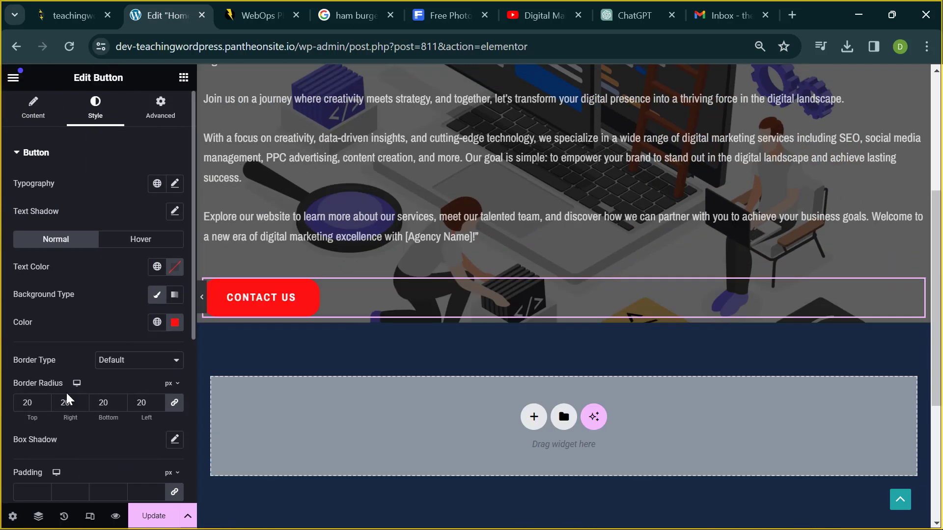
double_click(36, 405)
key(BackSpace)
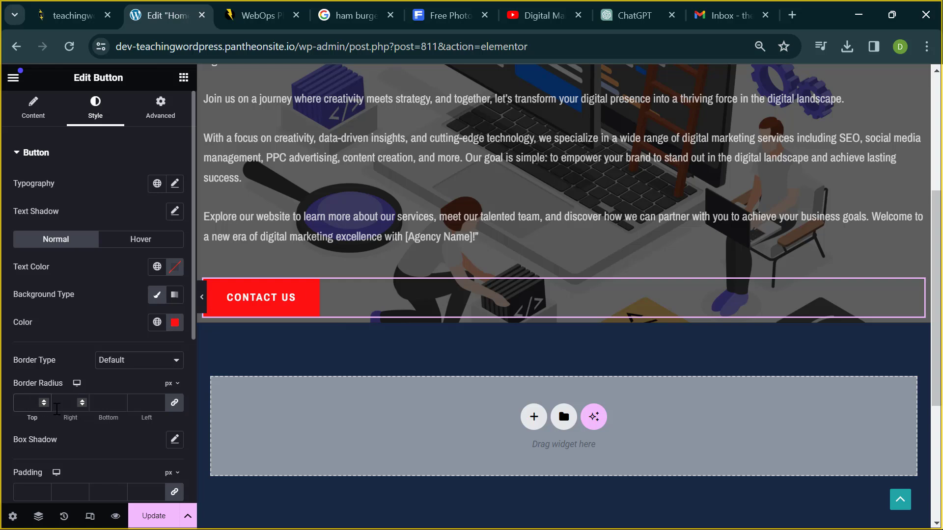
text(30)
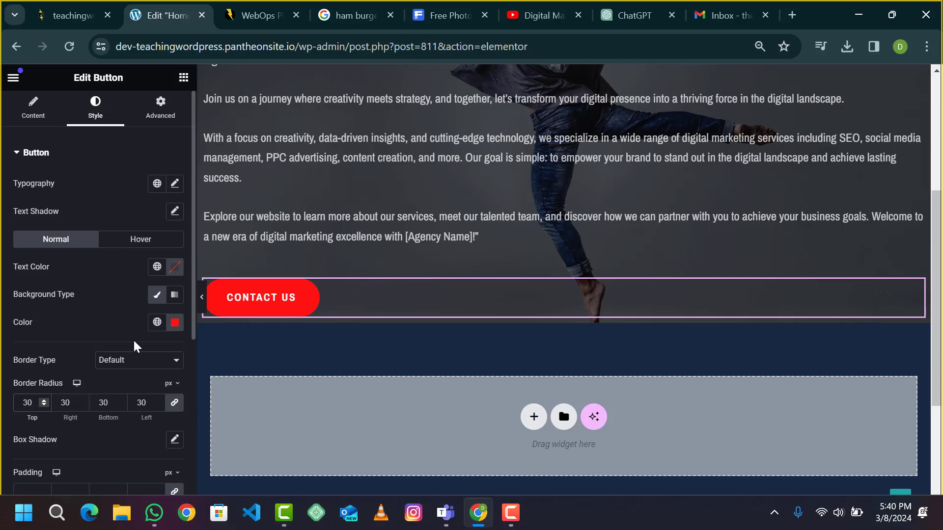
click(134, 243)
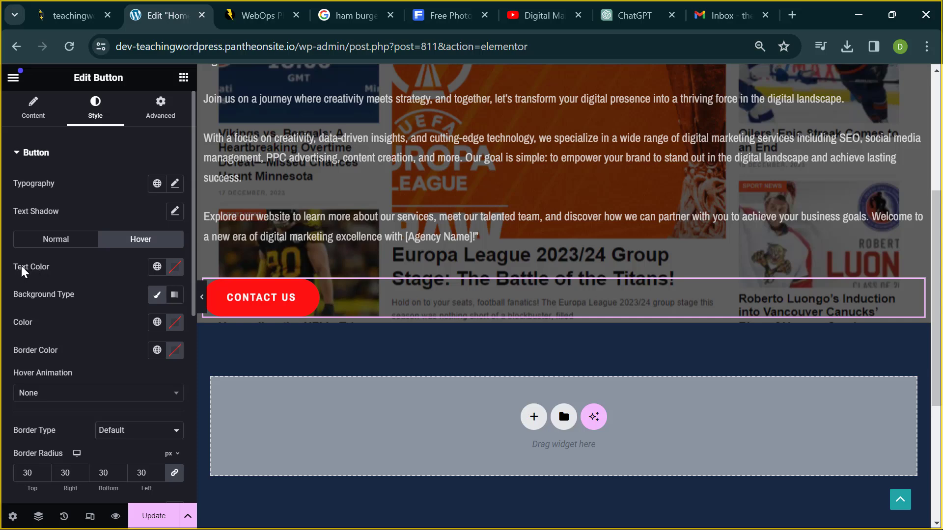
- Set the button's hover text colour to red #FF0000 and hover background to #F9F9F9
click(176, 269)
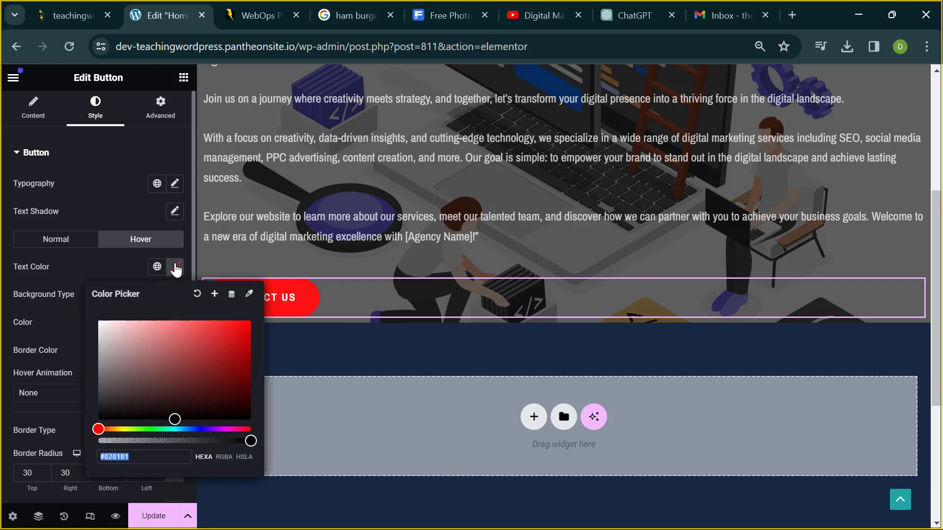
drag(184, 369, 258, 317)
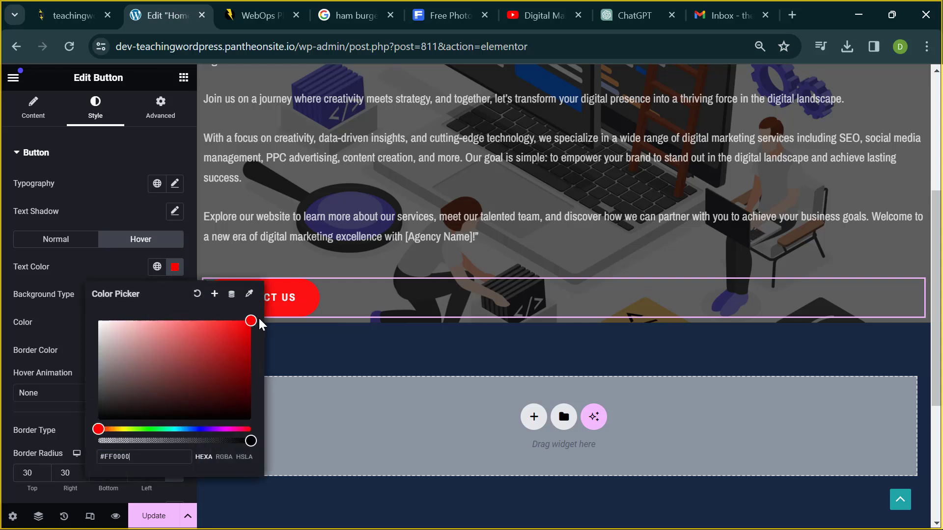
click(46, 288)
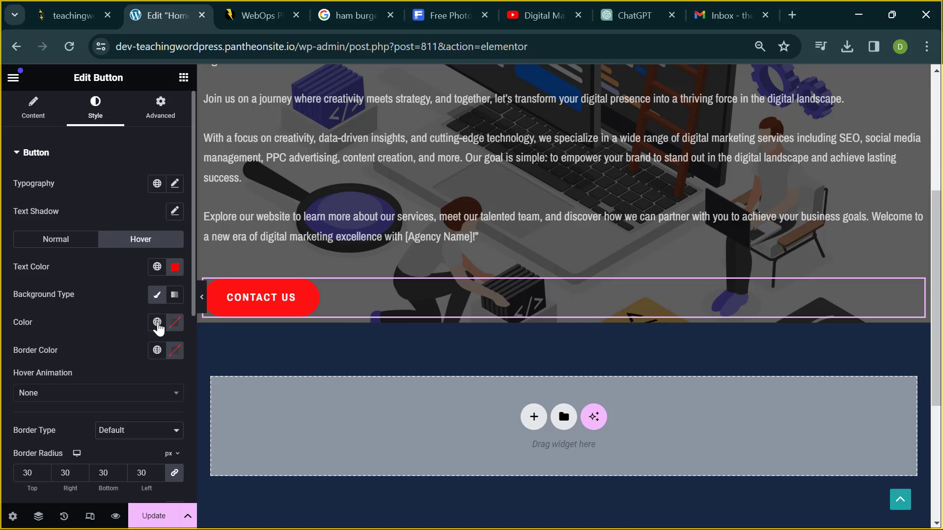
click(174, 325)
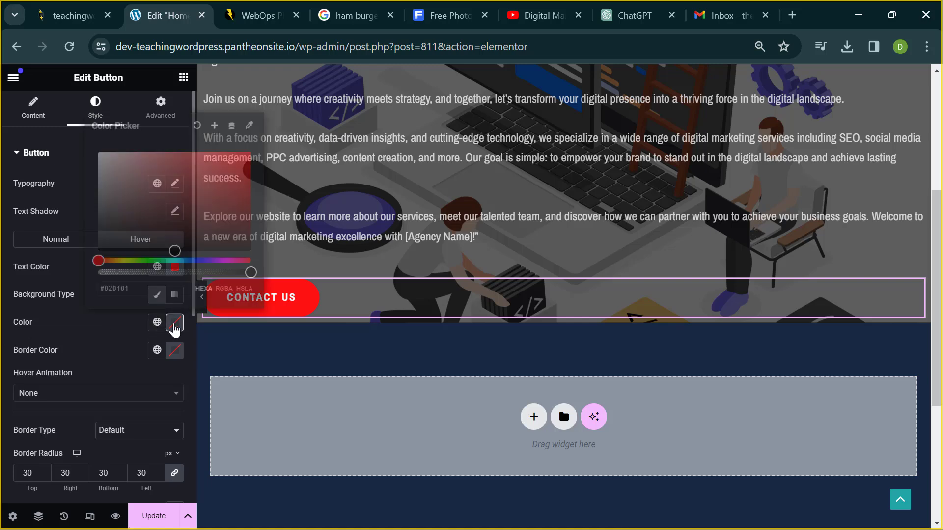
drag(152, 205, 92, 155)
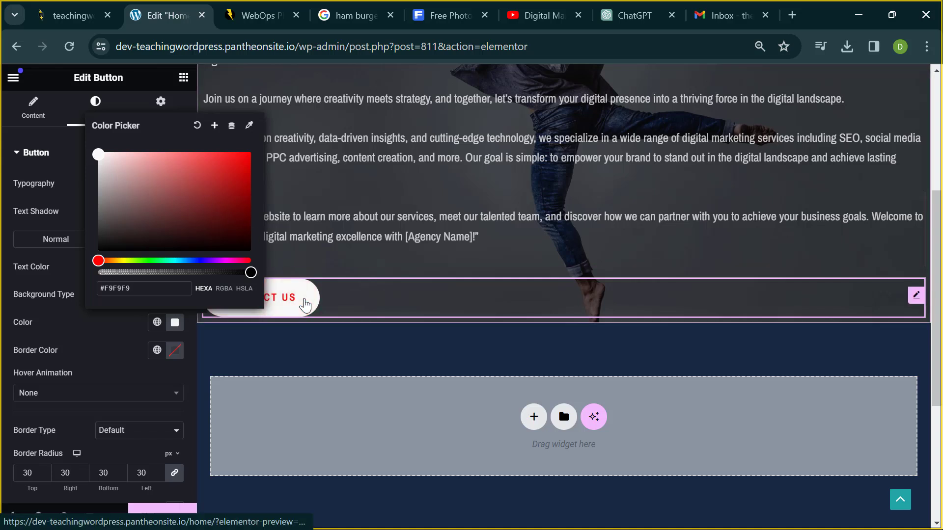
click(301, 334)
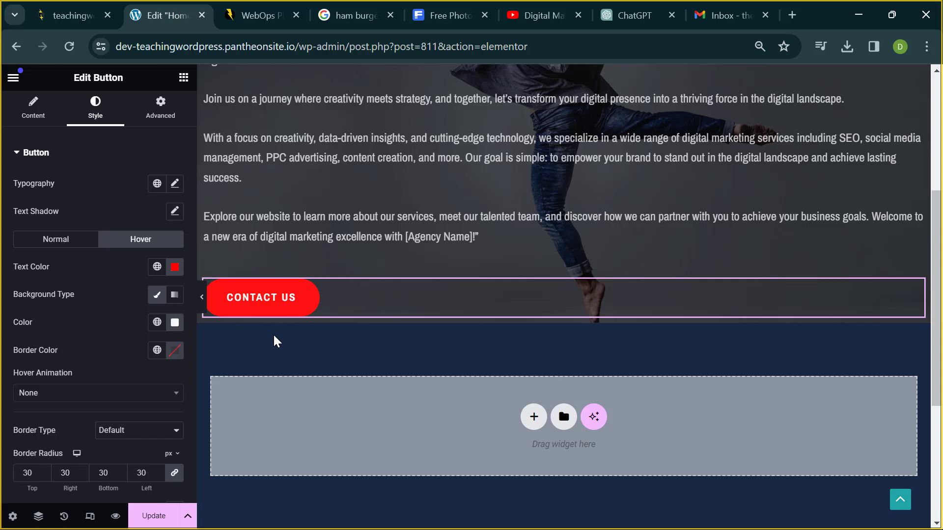
- Preview the page with the editing panel hidden, then restore the panel
click(201, 297)
scroll(296, 294, up, 5)
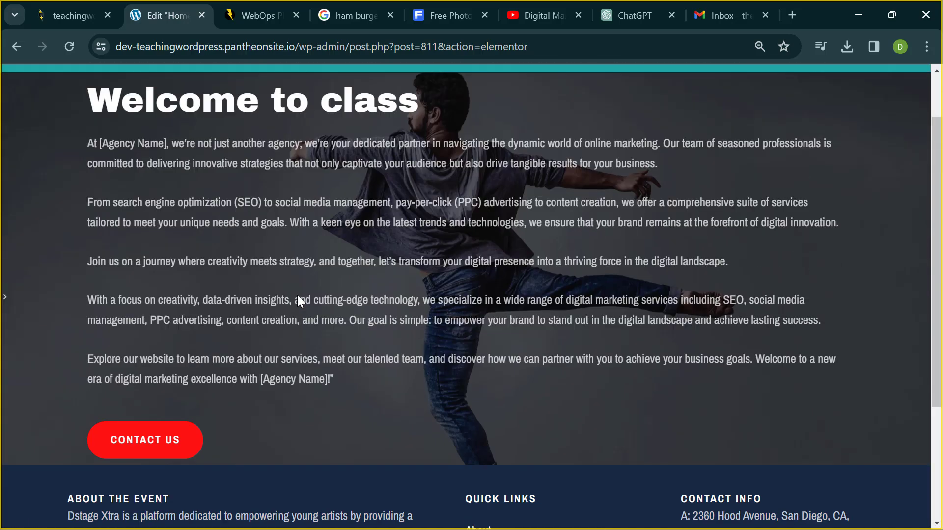
scroll(311, 414, down, 3)
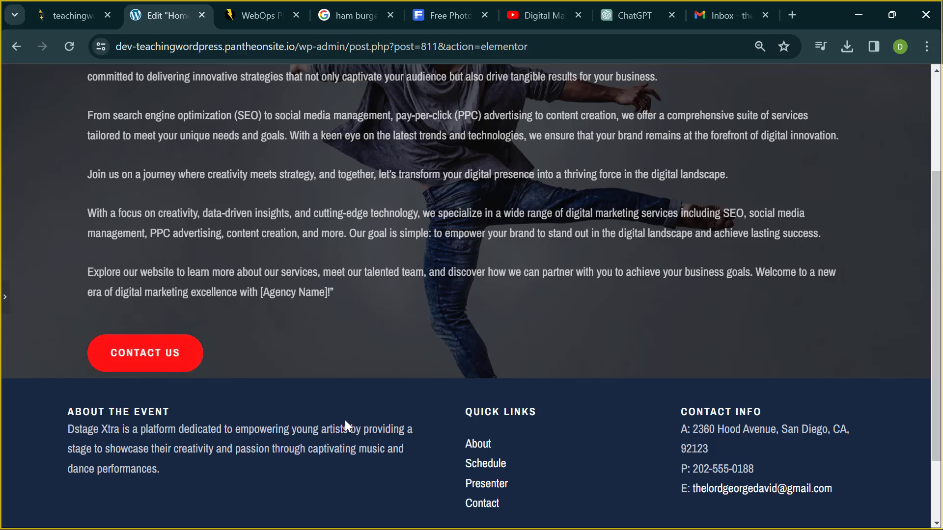
scroll(345, 420, up, 3)
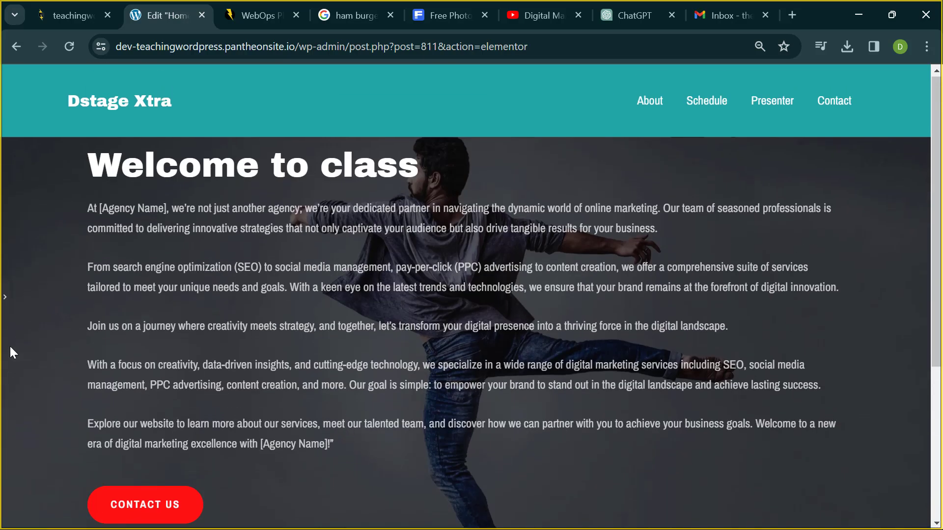
click(4, 301)
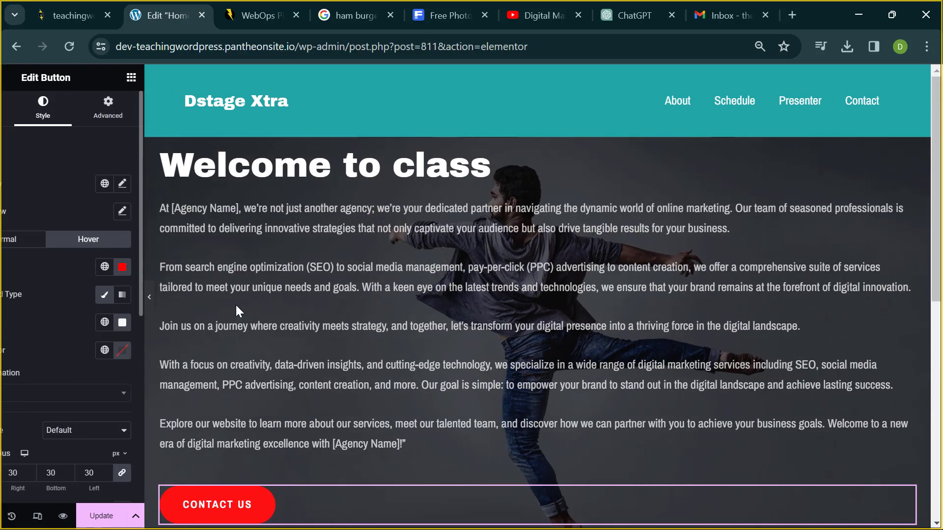
scroll(338, 331, down, 6)
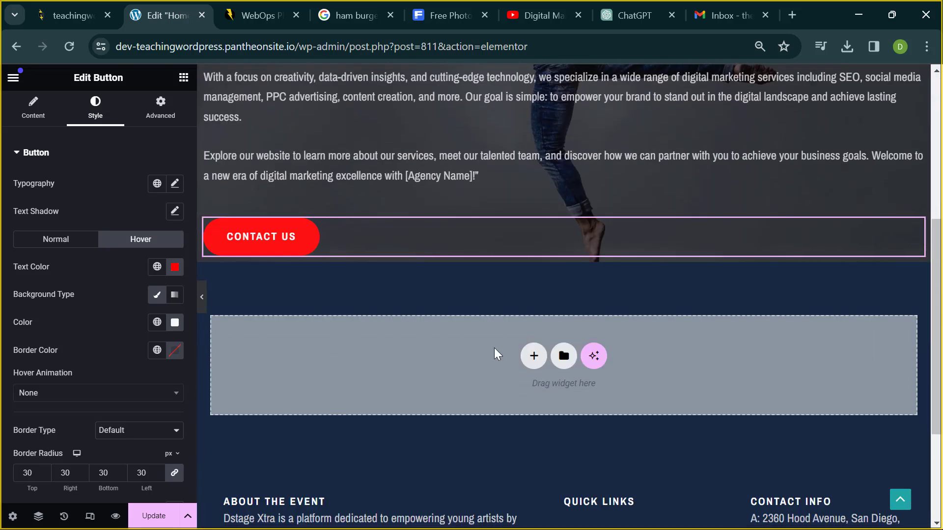
click(534, 359)
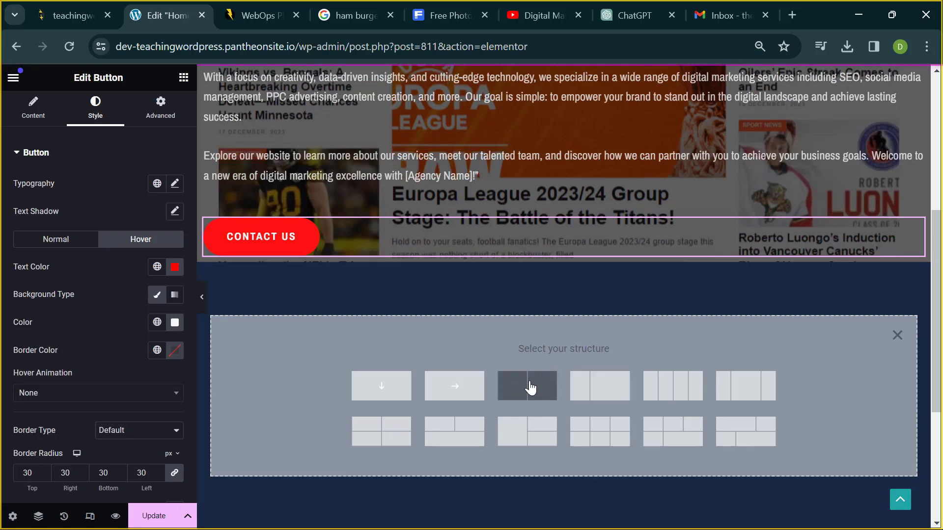
click(529, 386)
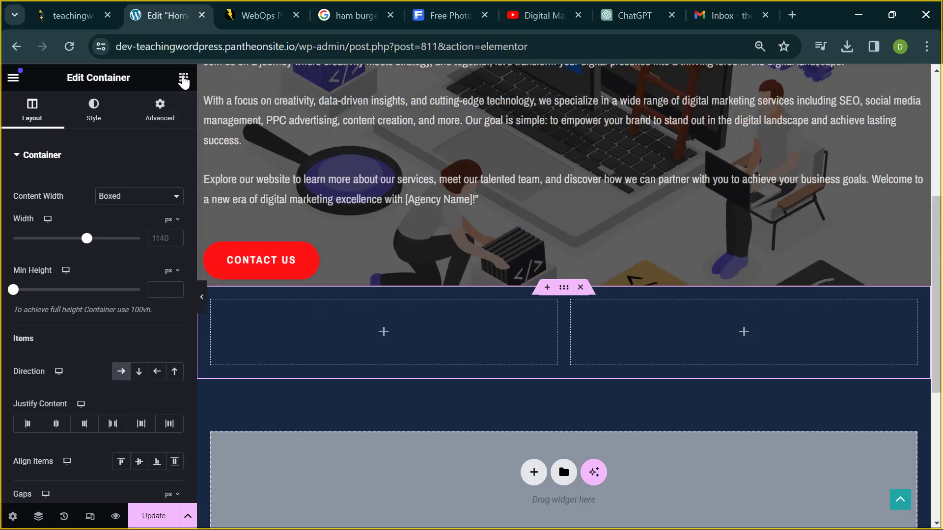
click(183, 79)
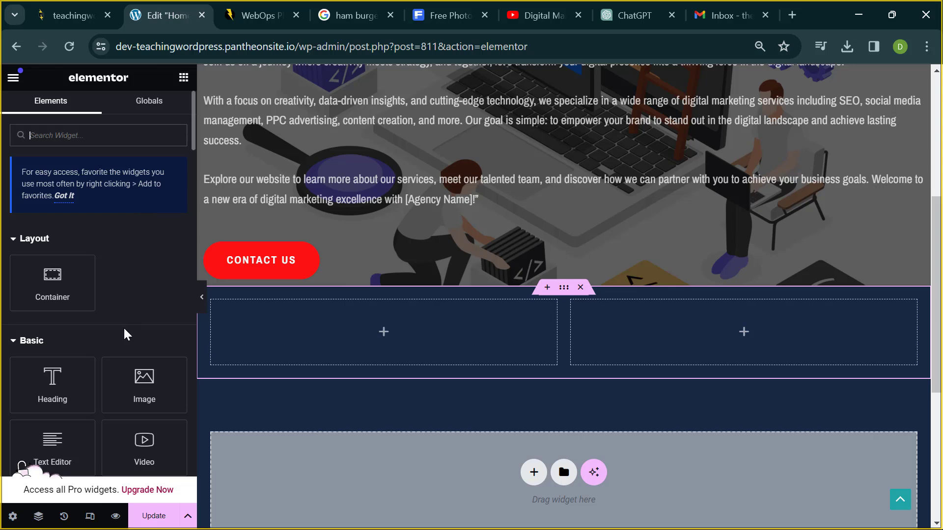
drag(58, 398, 336, 344)
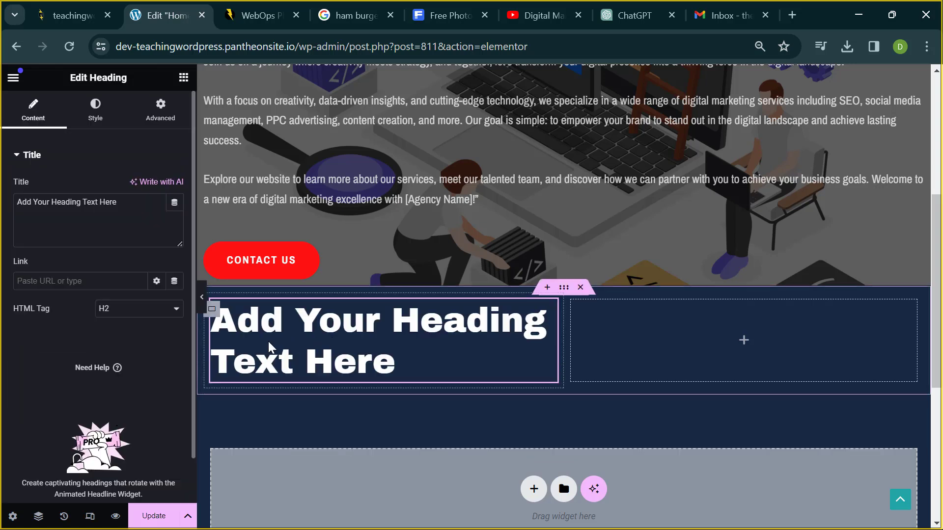
double_click(108, 201)
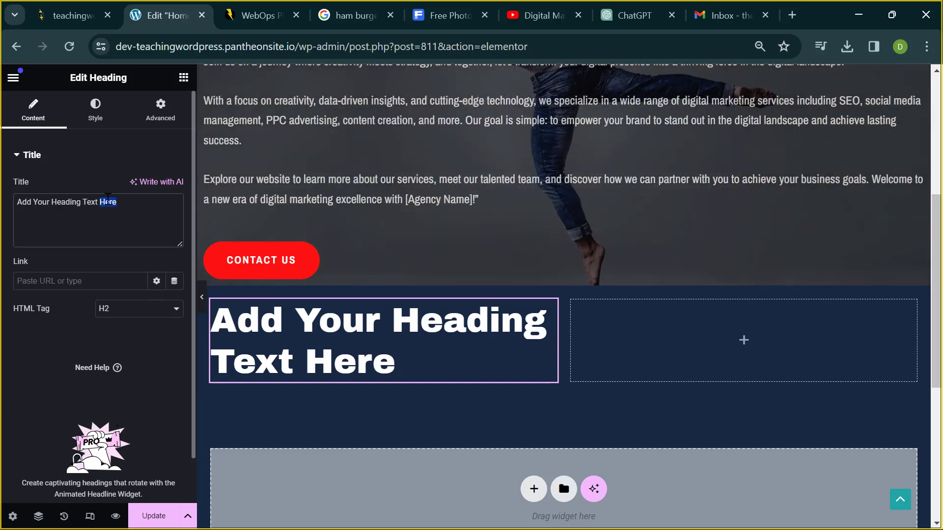
key(ctrl+a)
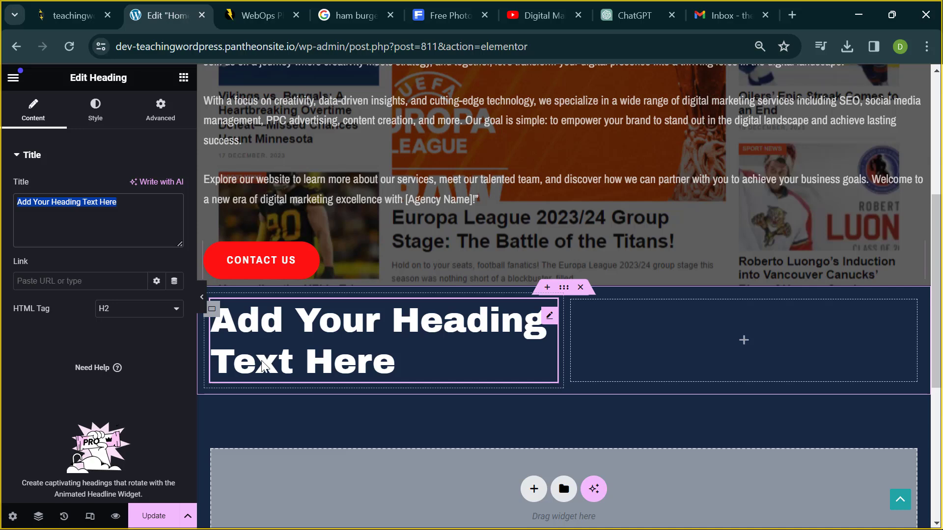
scroll(492, 342, up, 3)
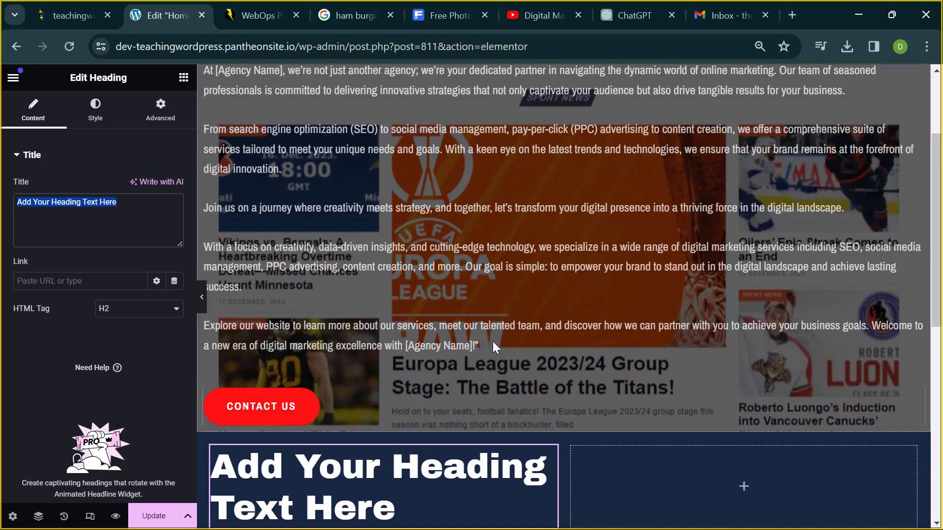
scroll(493, 342, down, 4)
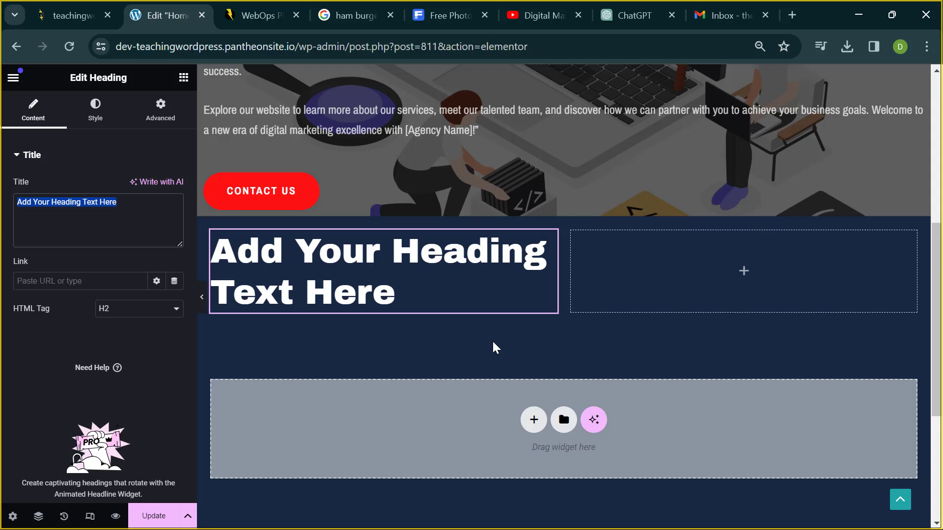
mouse_move(634, 228)
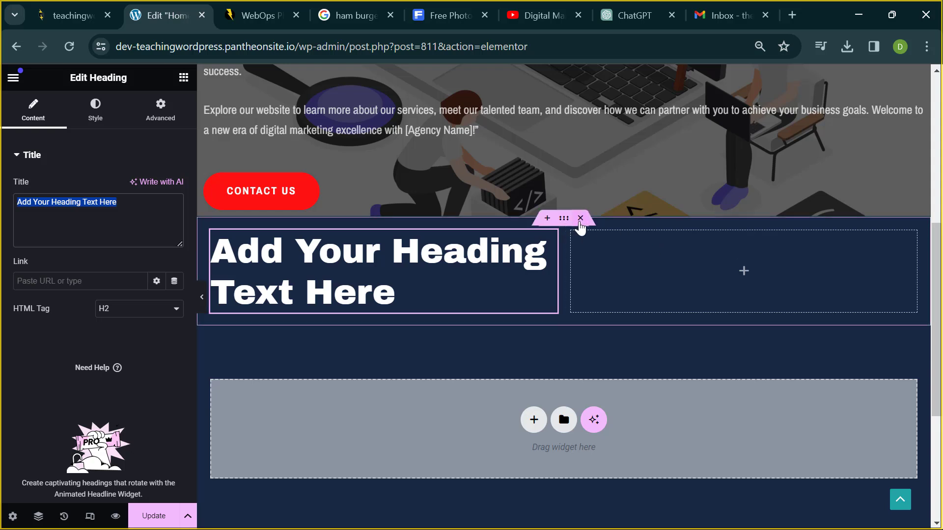
click(580, 219)
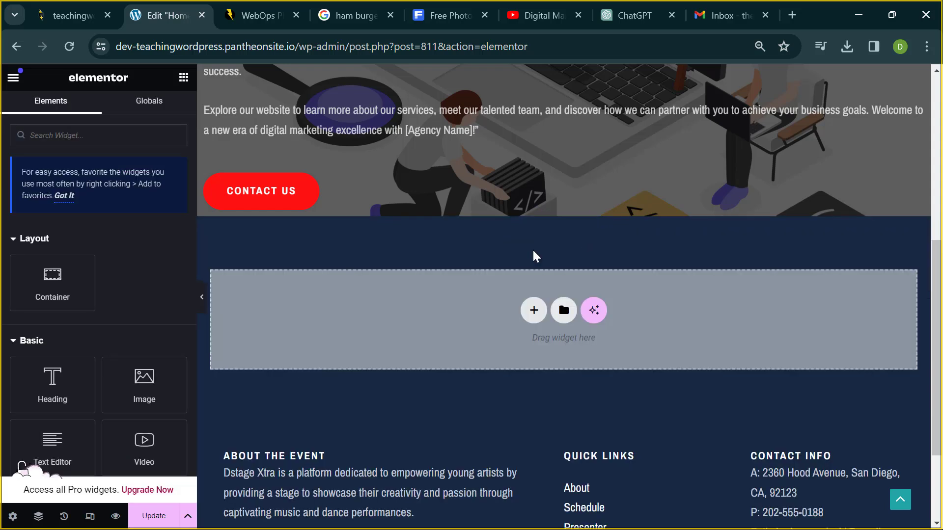
- Select the hero's welcome-paragraph Text Editor widget, then scroll to the empty area below the hero
scroll(496, 229, up, 8)
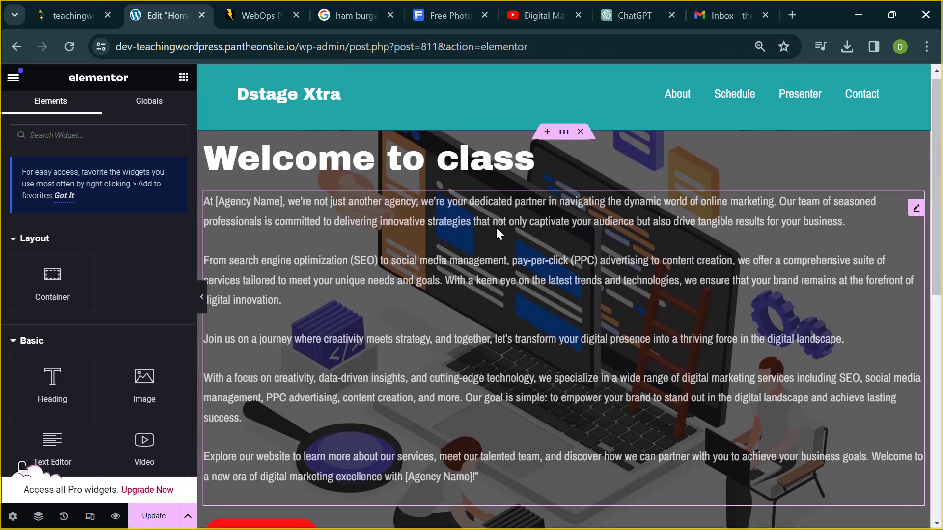
scroll(497, 229, down, 2)
scroll(495, 227, up, 2)
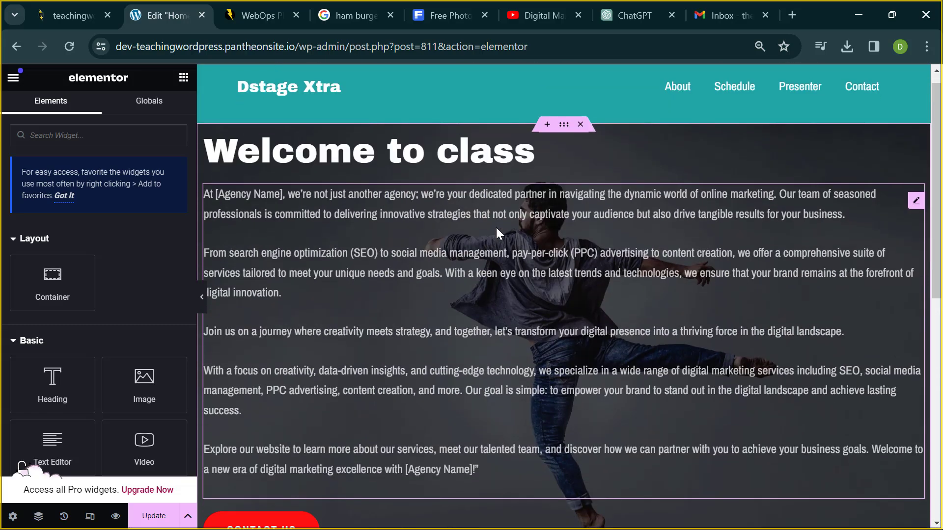
click(431, 296)
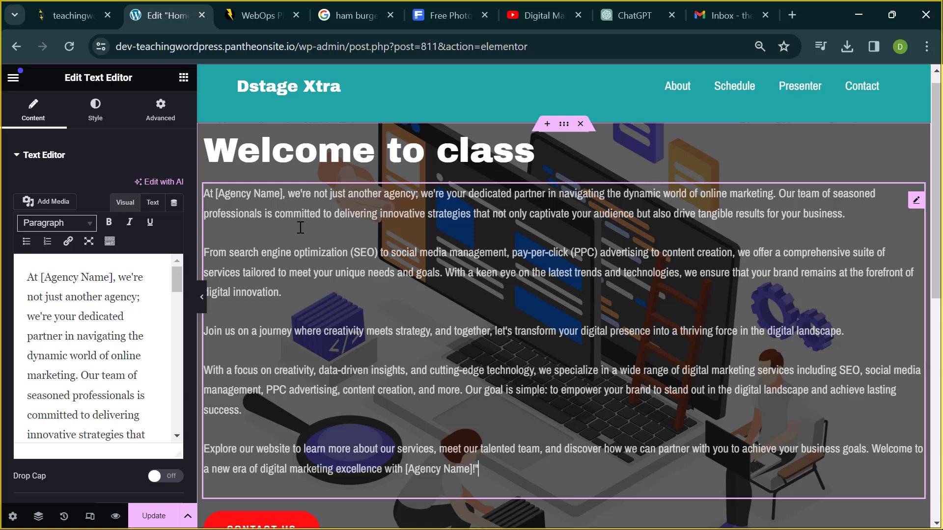
scroll(212, 295, down, 5)
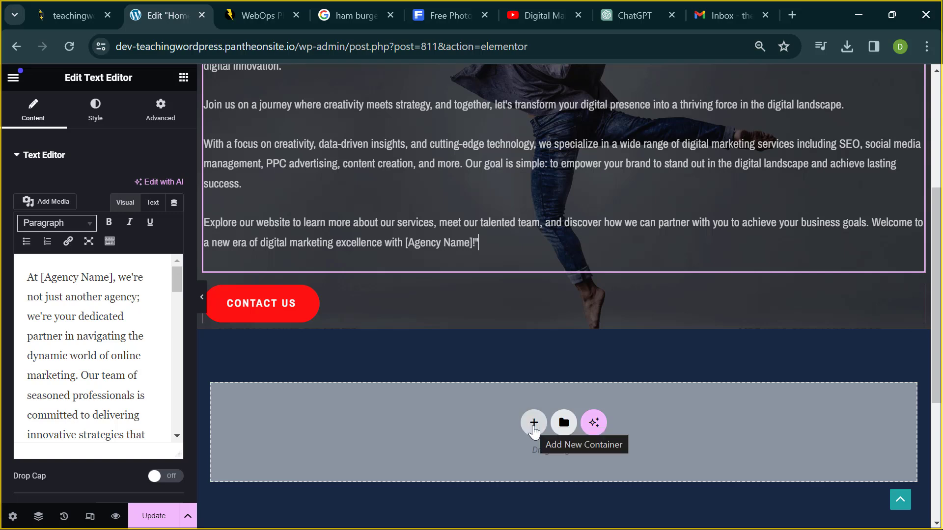
- Add a two-column container below the hero and drop a Heading widget into its left column
click(533, 426)
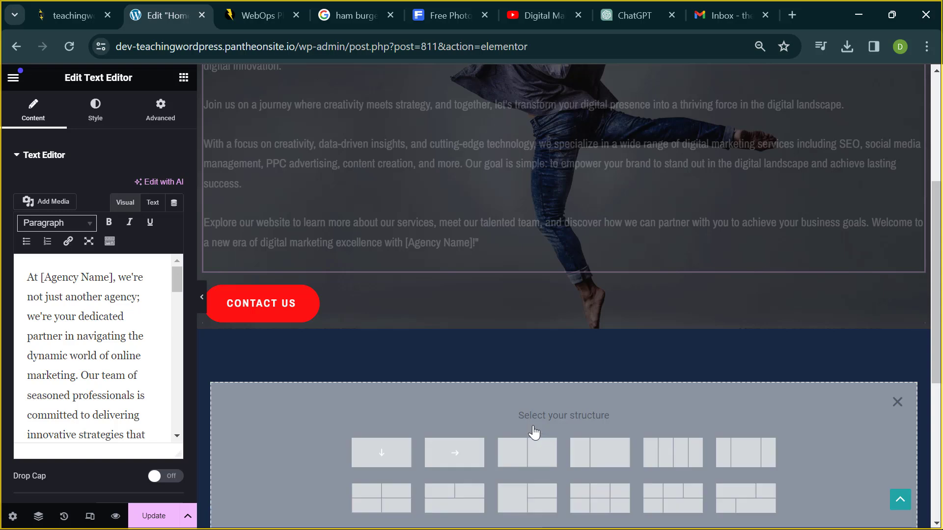
click(531, 460)
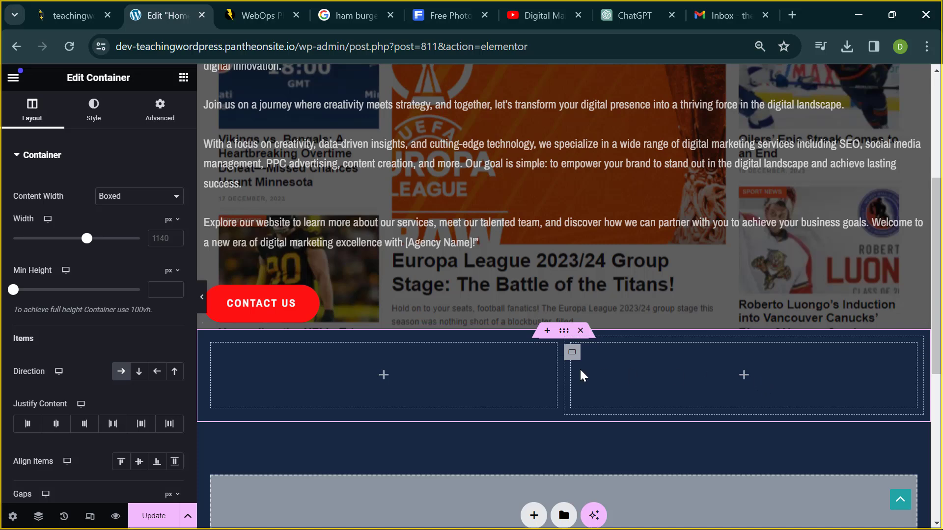
click(384, 376)
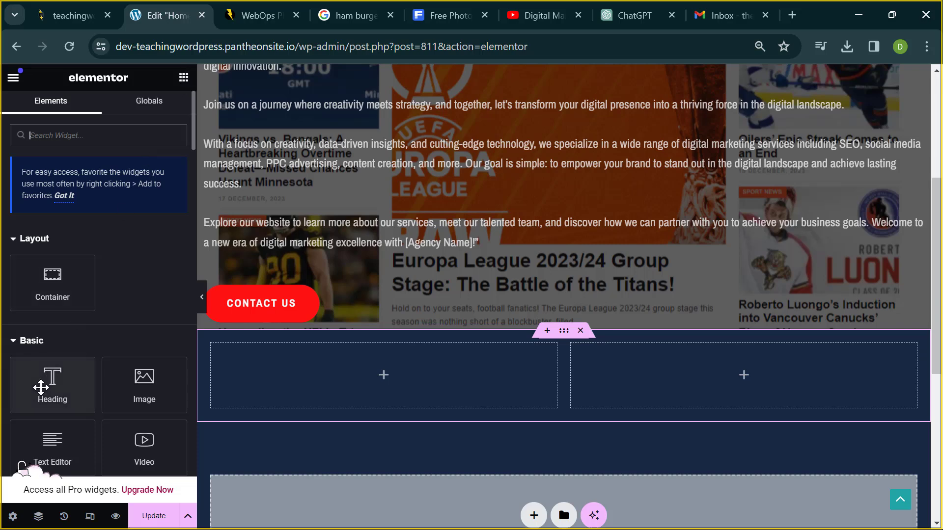
drag(41, 388, 285, 372)
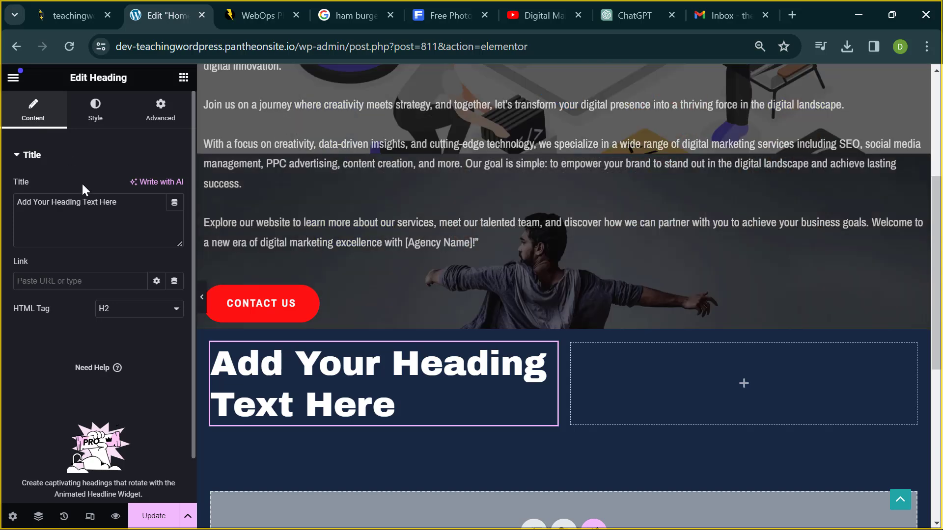
- Replace the Heading widget's placeholder title with 'Who are we?'
triple_click(90, 202)
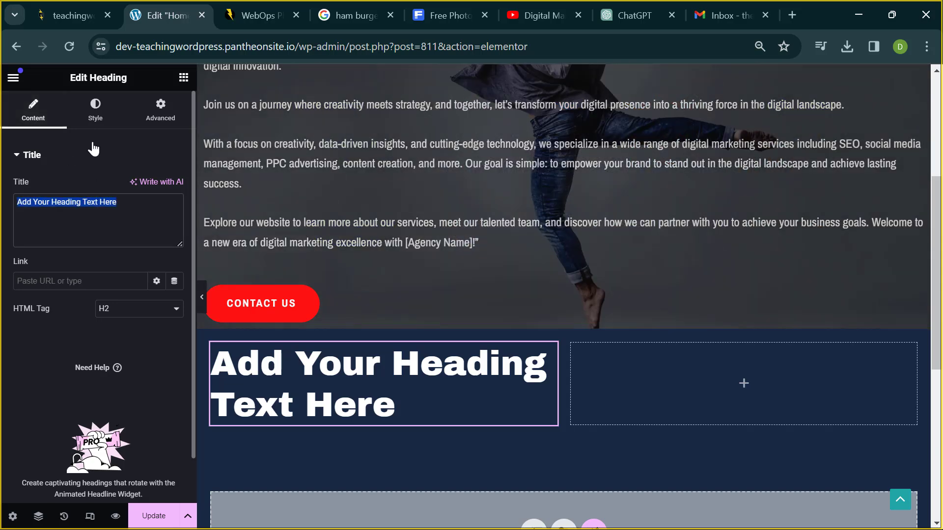
click(97, 117)
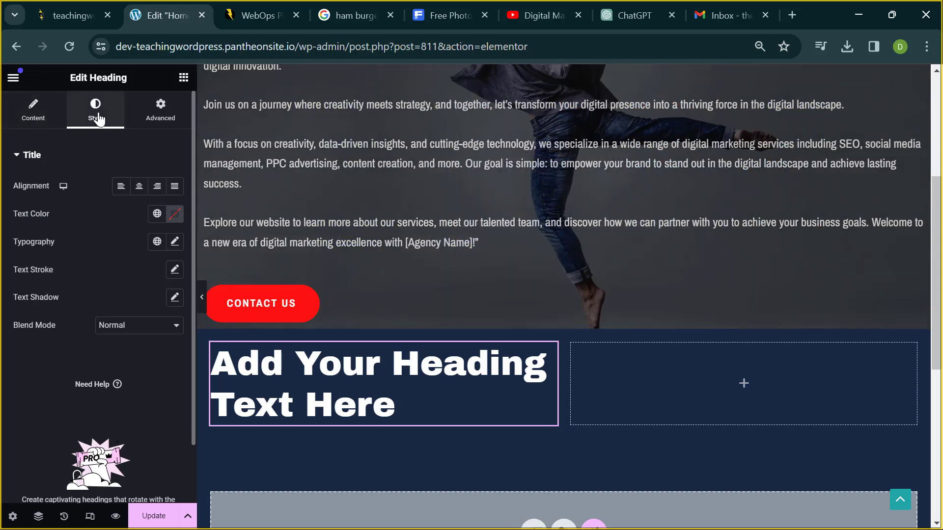
click(162, 123)
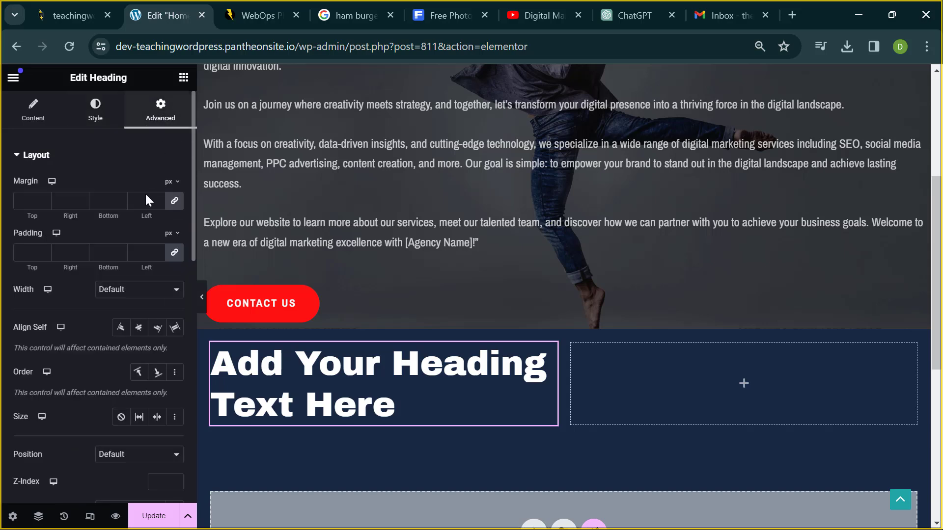
click(98, 118)
click(36, 116)
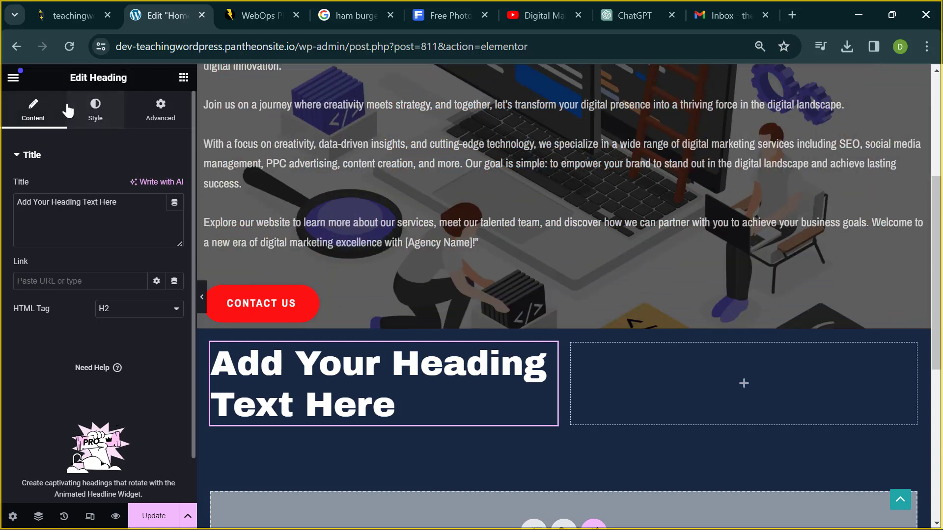
triple_click(85, 203)
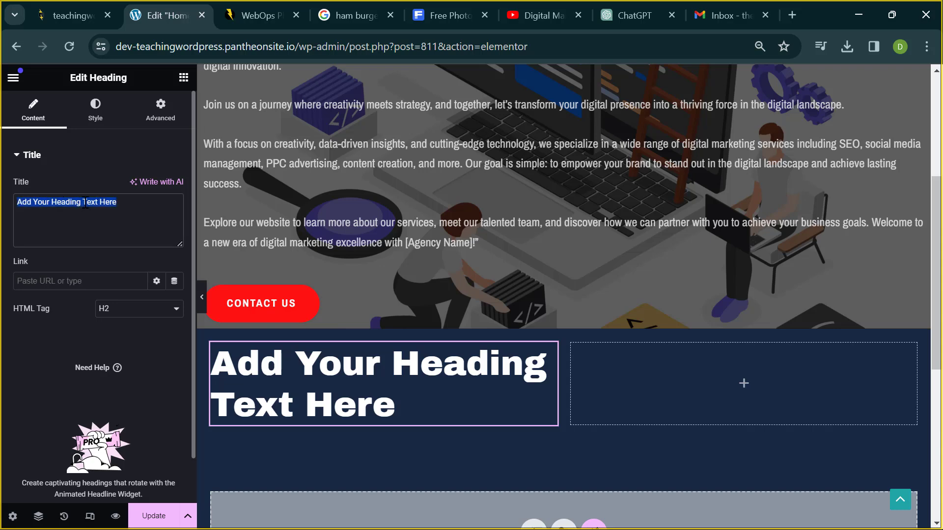
key(BackSpace)
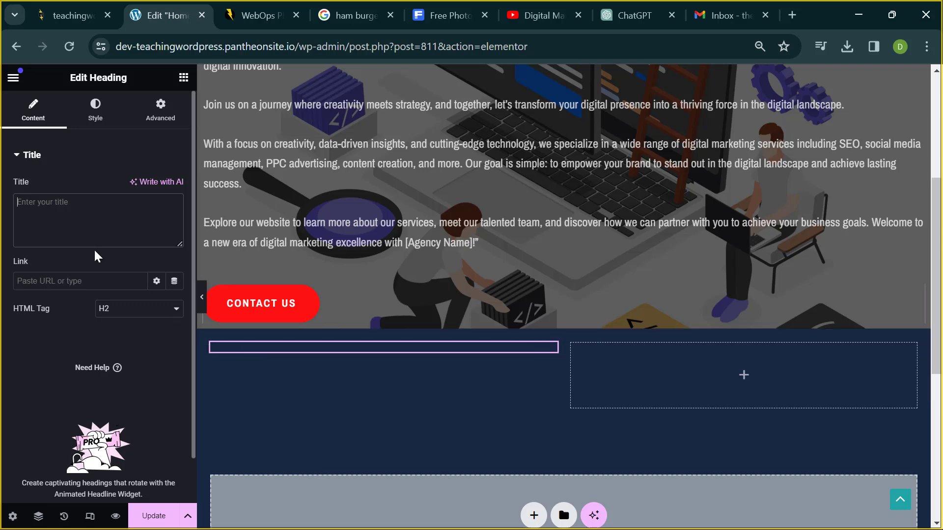
text(W)
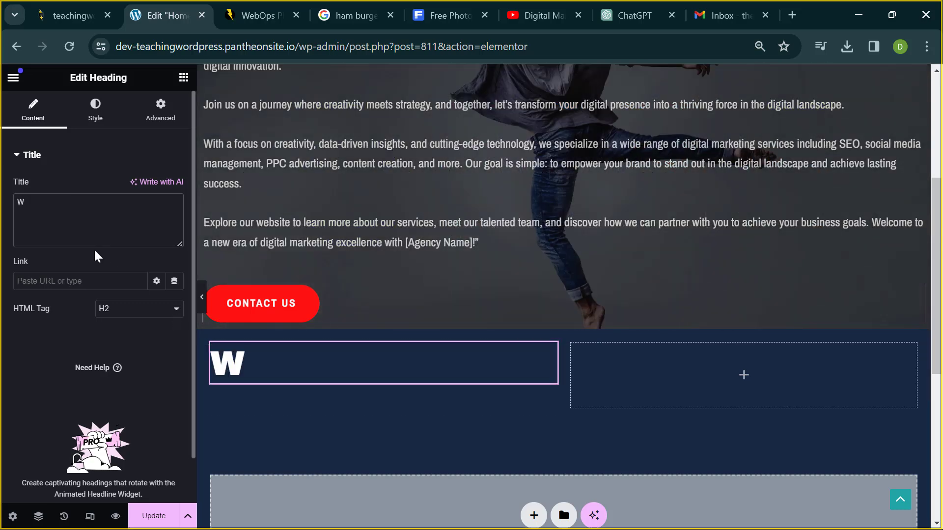
text(ho a)
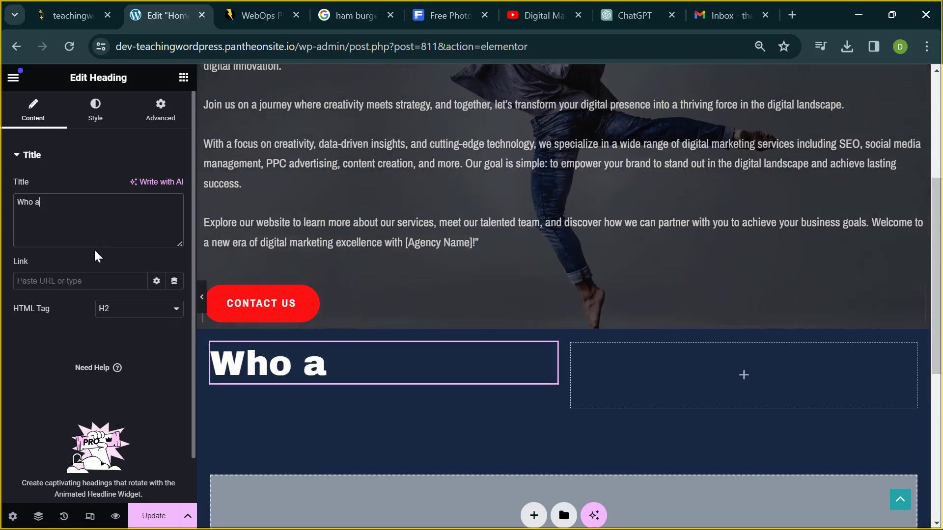
text(re we?)
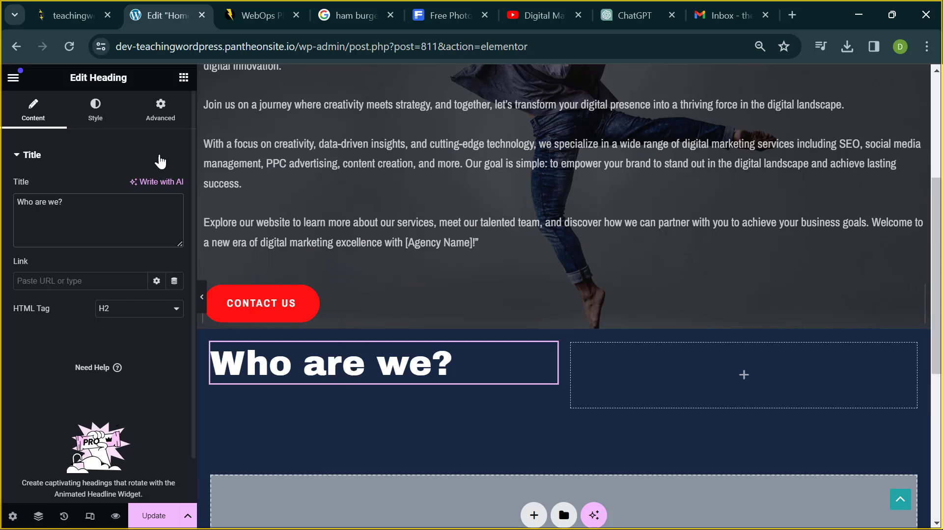
- Drop a Text Editor widget below the 'Who are we?' heading, select its lorem text, and go to ChatGPT
click(184, 78)
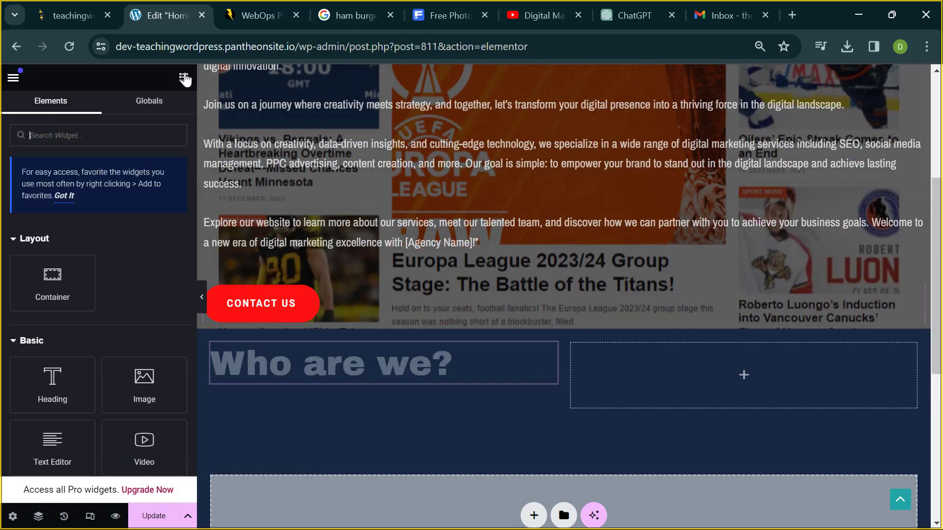
scroll(84, 432, down, 2)
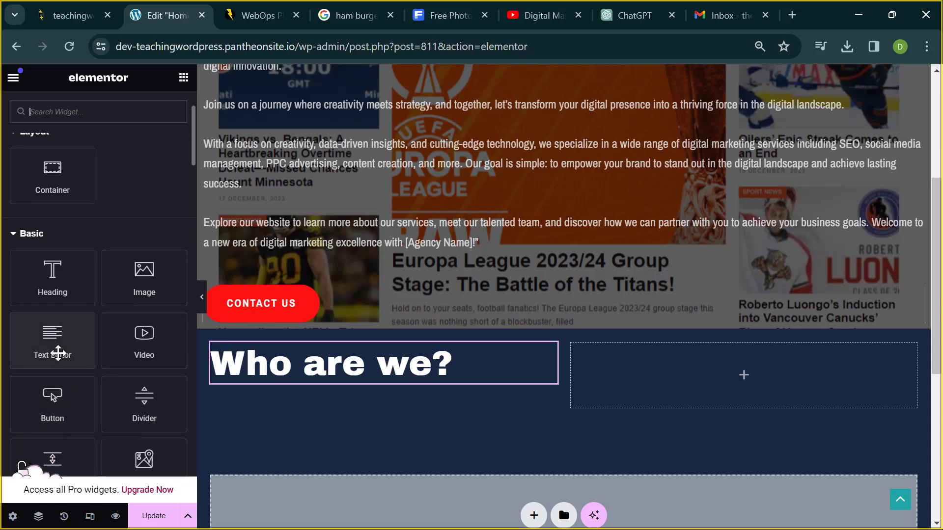
drag(58, 353, 313, 377)
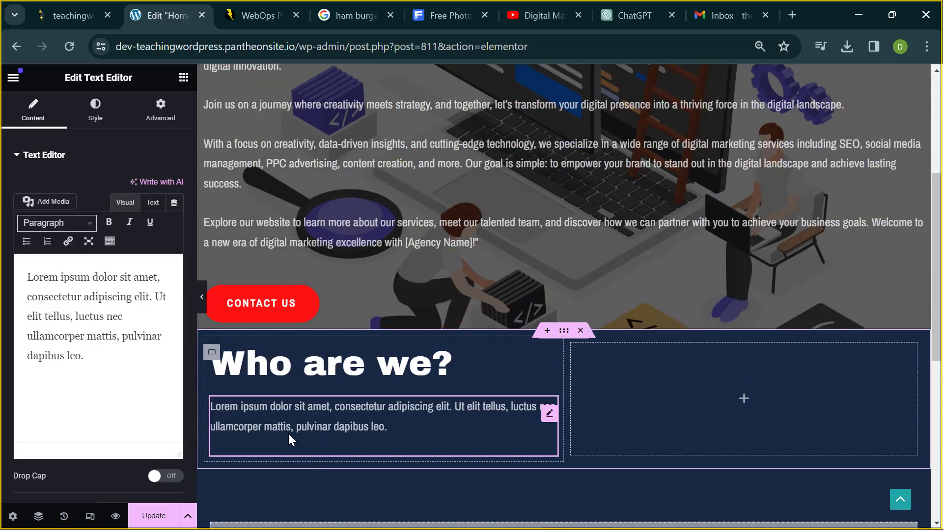
triple_click(86, 346)
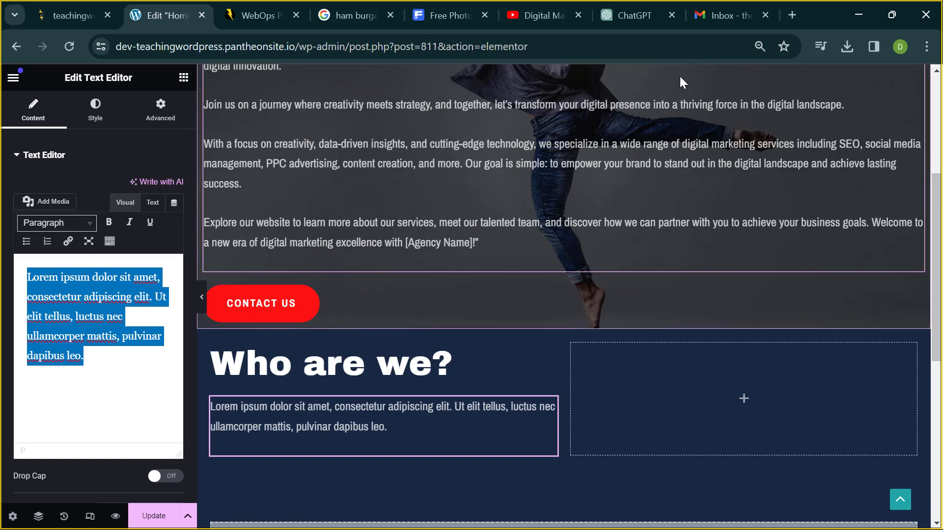
click(633, 18)
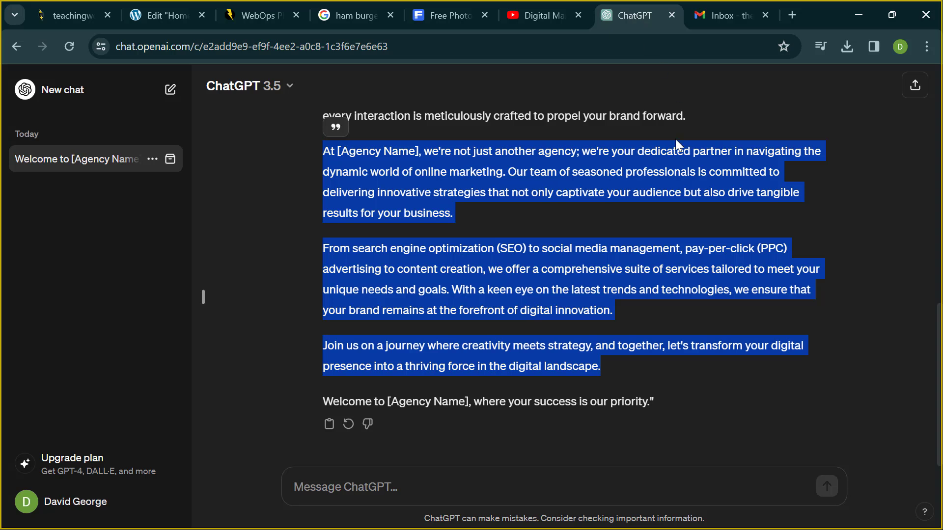
- Ask ChatGPT to write a 'who we are' (about us) text for George Digitals, a digital marketing agency started in 2020
click(622, 500)
text(w)
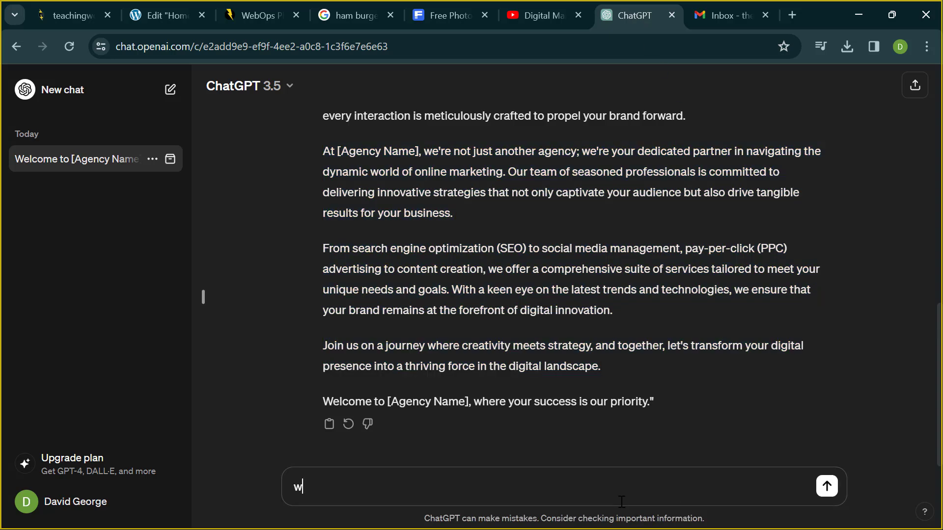
text(ho we are)
key(ctrl+Left)
text(write)
click(596, 488)
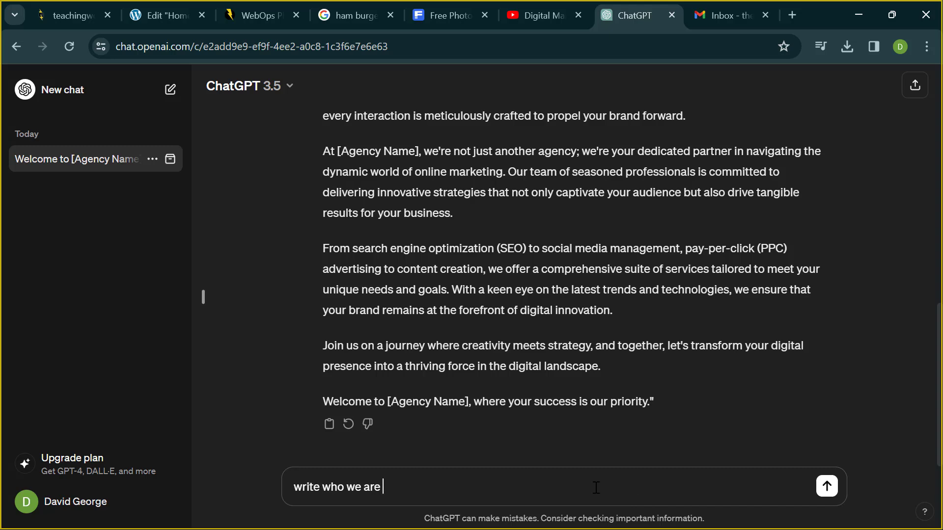
text((about us 0)
key(BackSpace)
text() for D)
key(BackSpace)
text(G)
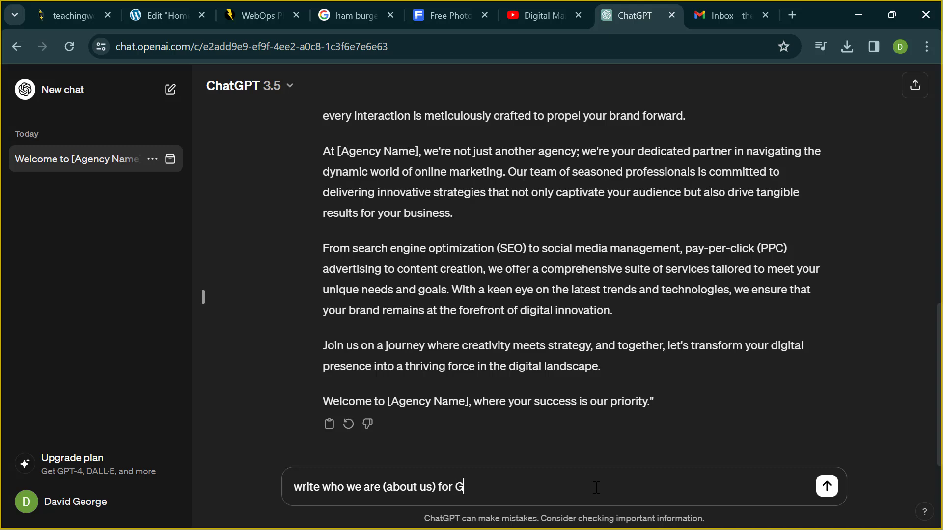
text(eorge Digitals )
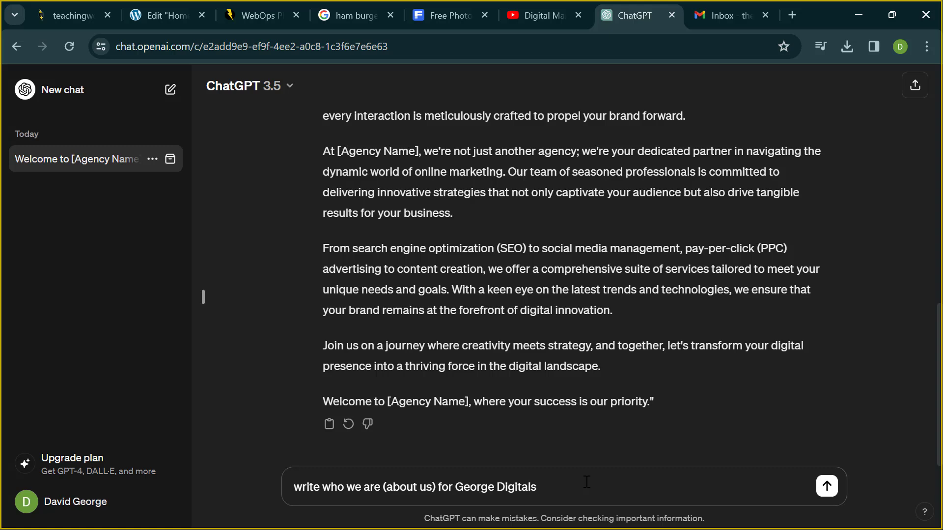
text(it sta)
key(BackSpace)
key(BackSpace)
key(BackSpace)
key(BackSpace)
key(BackSpace)
key(BackSpace)
text(as a did)
key(BackSpace)
text(gital marketing)
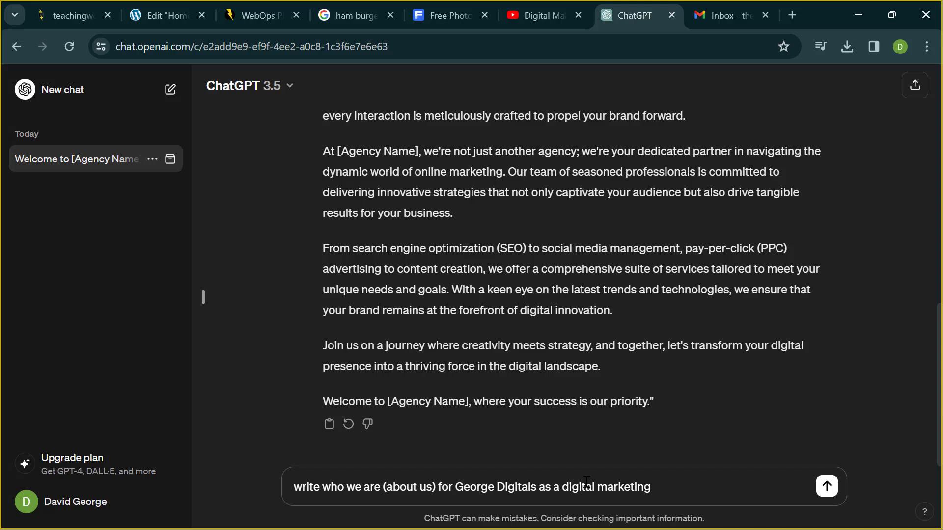
text(m)
key(BackSpace)
text(agency it started in 2020)
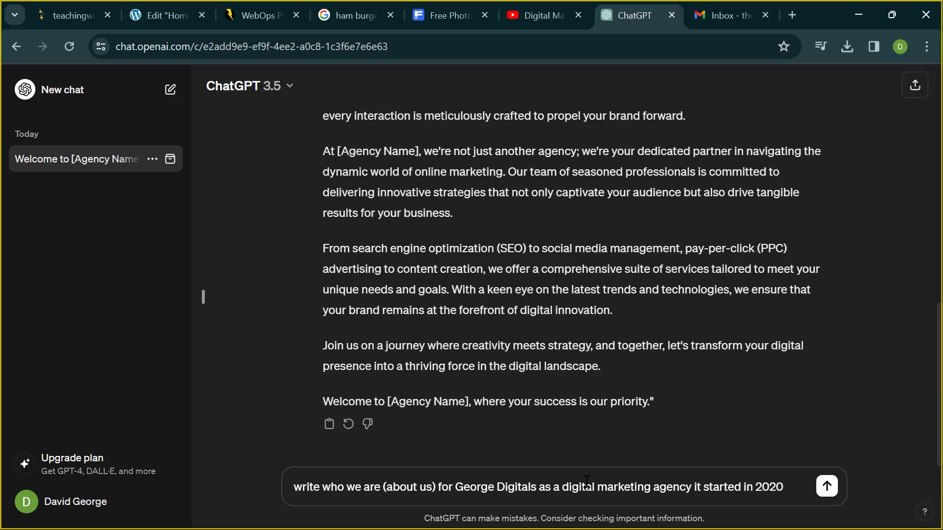
key(Return)
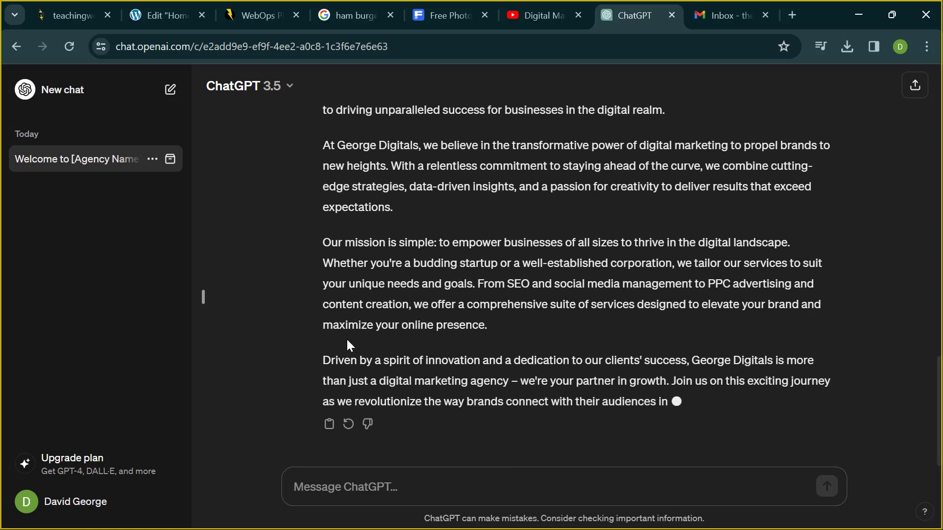
- Select the about-us paragraphs in ChatGPT's reply
scroll(346, 338, up, 1)
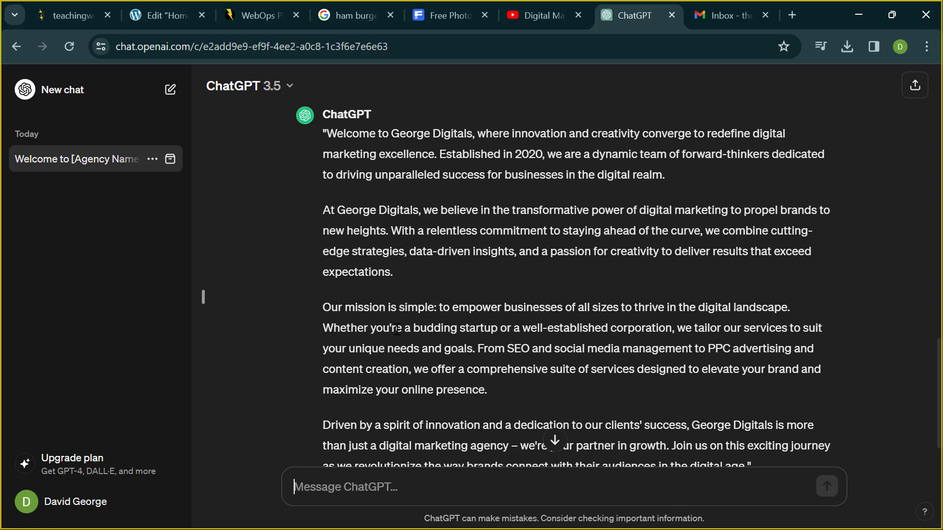
scroll(387, 339, down, 1)
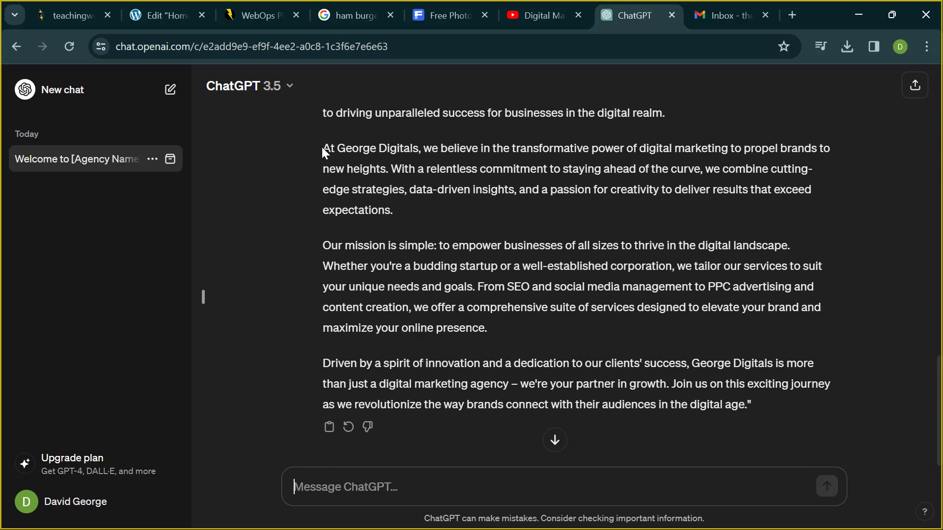
drag(322, 147, 747, 402)
key(ctrl+c)
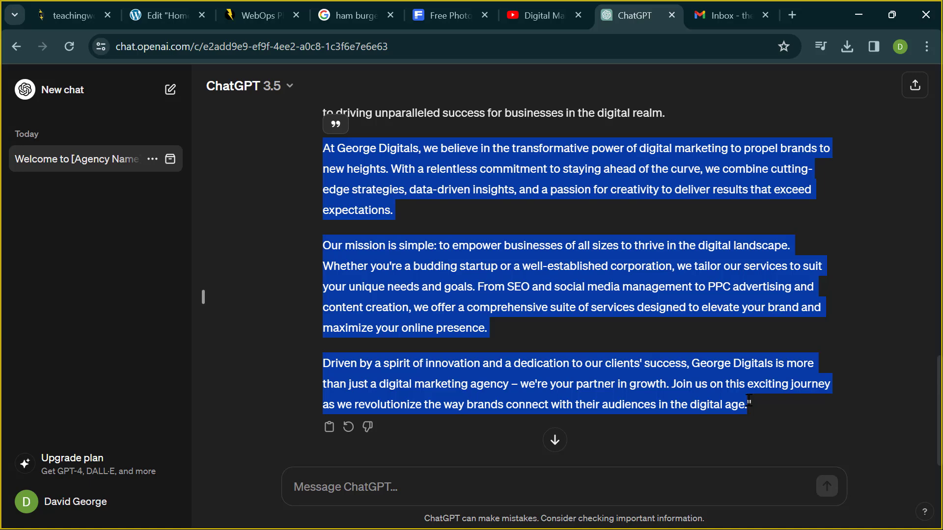
- Paste the George Digitals about-us text over the Text Editor's placeholder paragraph
click(166, 14)
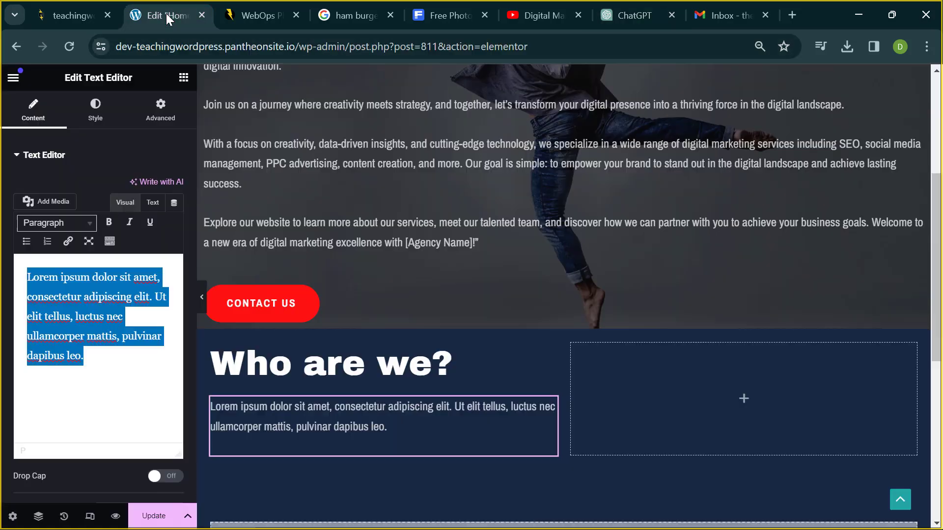
shift+click(89, 343)
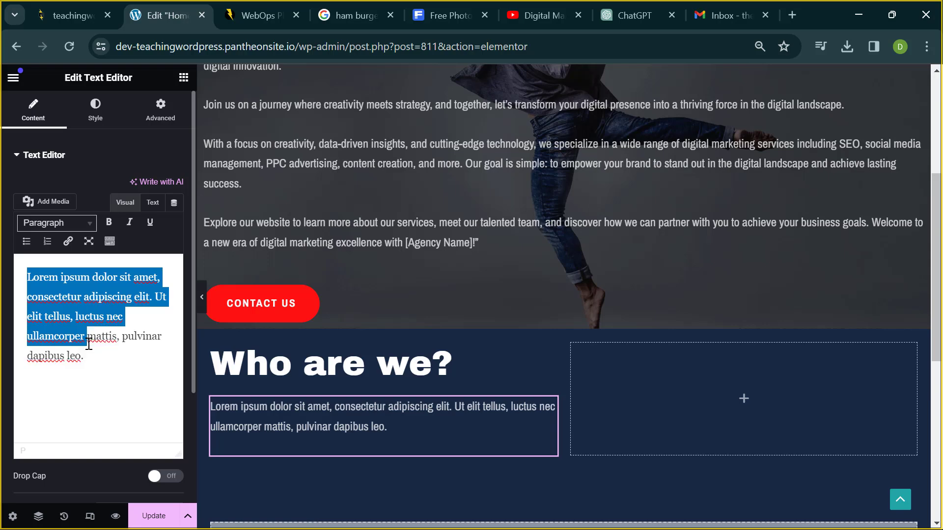
key(ctrl+a)
key(ctrl+v)
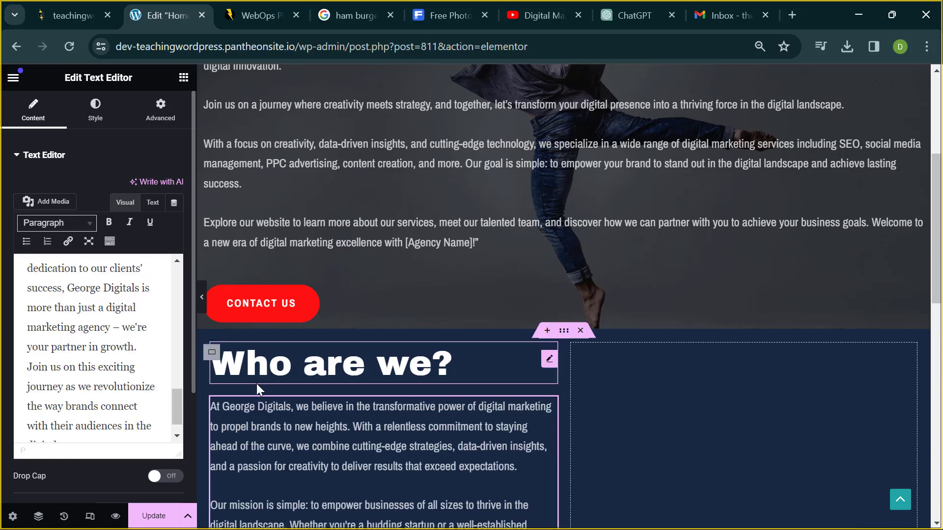
- Preview the 'Who are we?' section with the editing panel hidden, then bring the panel back
scroll(308, 433, down, 3)
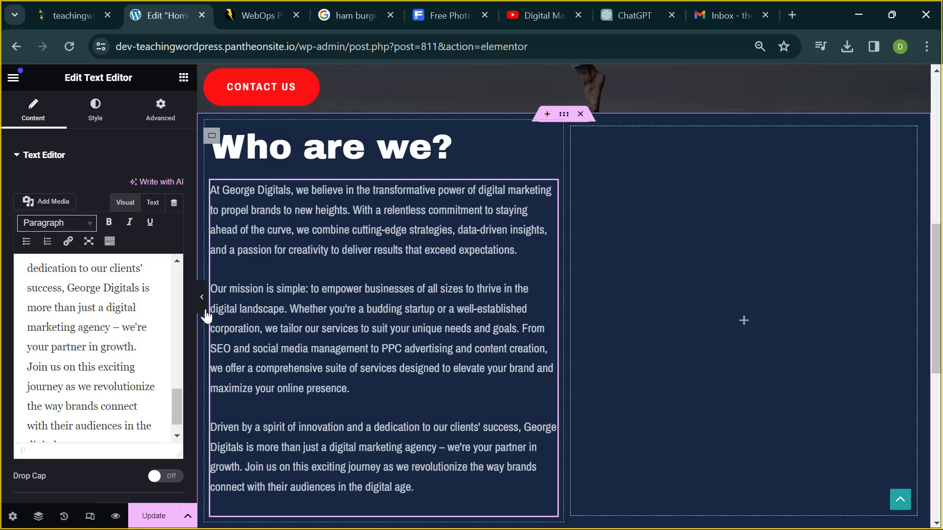
click(202, 301)
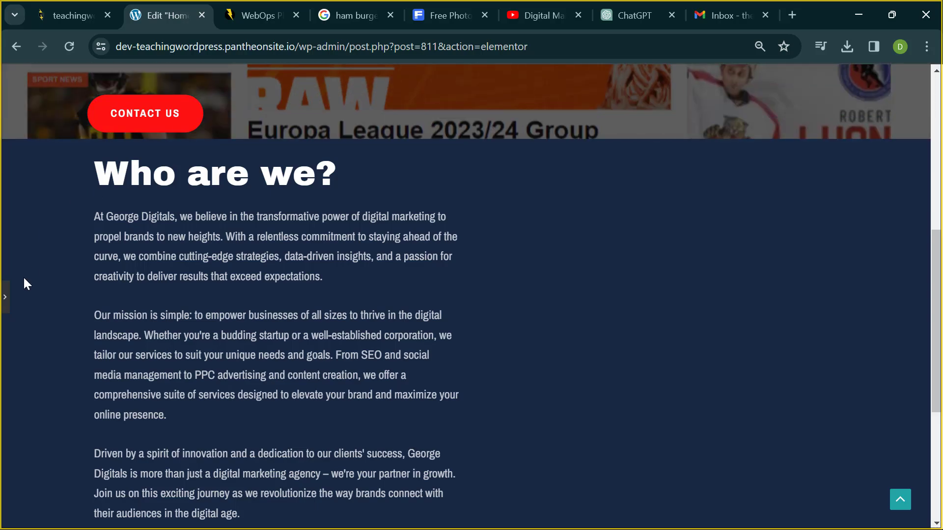
click(4, 305)
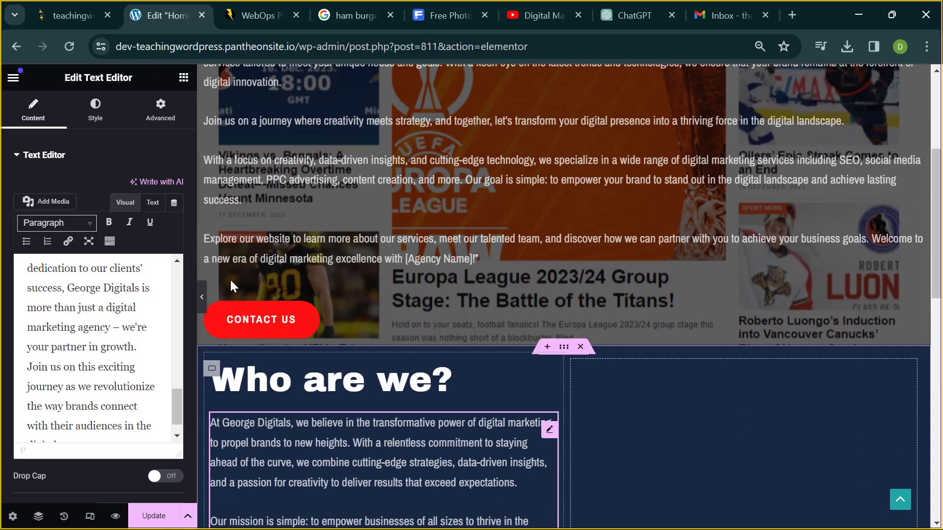
scroll(231, 280, up, 1)
scroll(231, 280, down, 2)
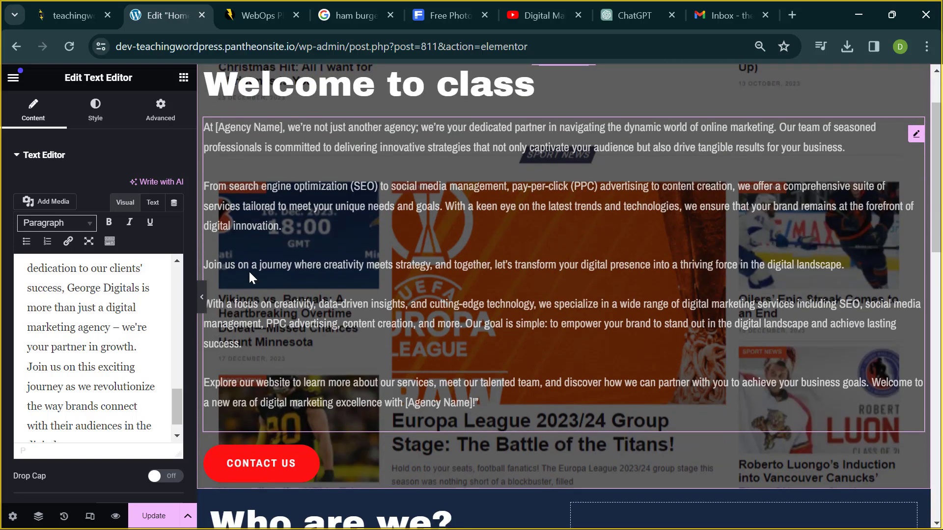
scroll(472, 208, up, 2)
scroll(520, 243, down, 6)
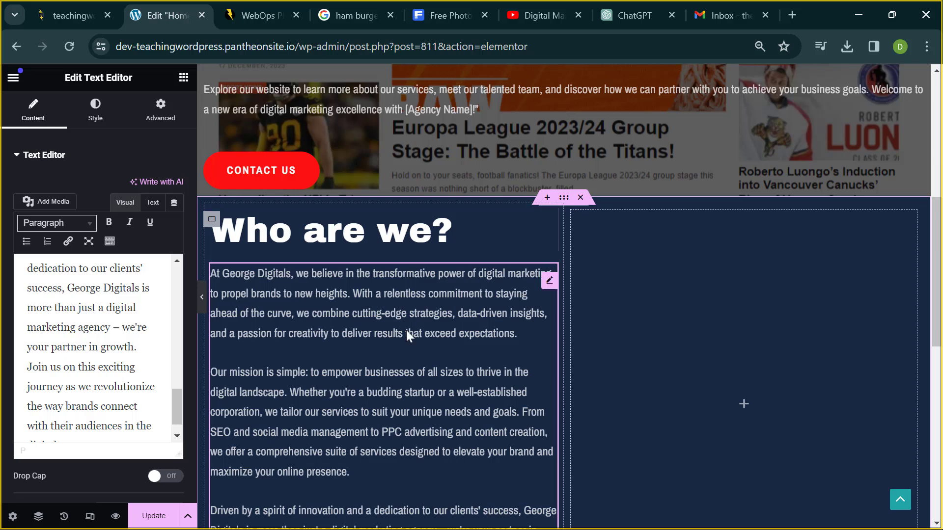
scroll(397, 353, down, 2)
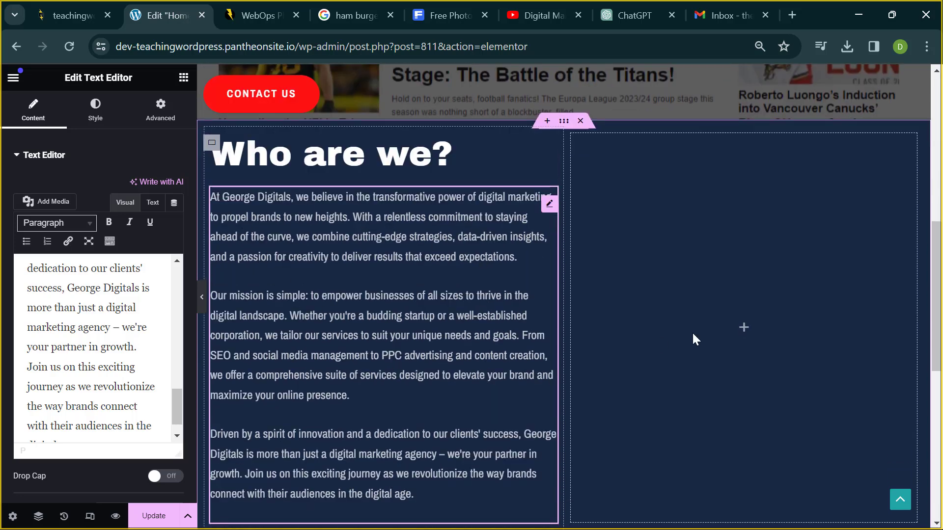
- Add an Image widget to the empty right column of the 'Who are we?' section
click(743, 328)
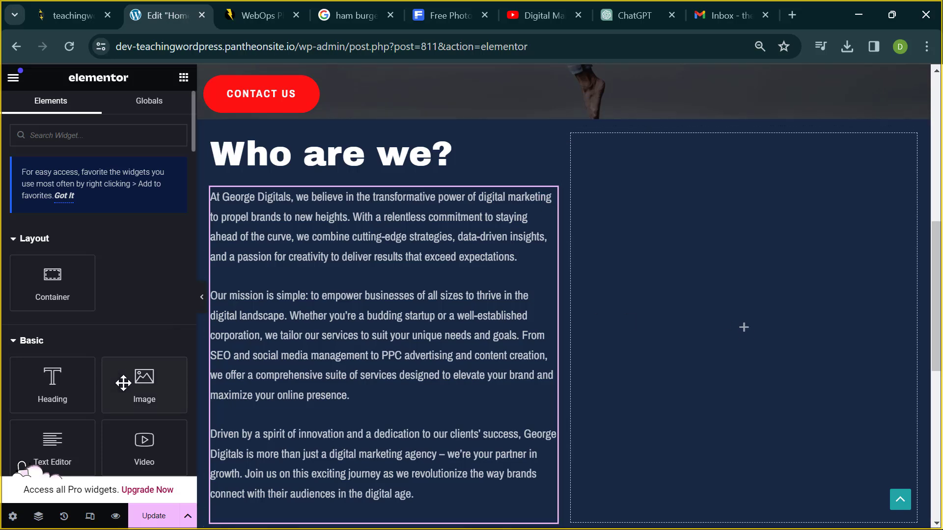
scroll(27, 355, down, 1)
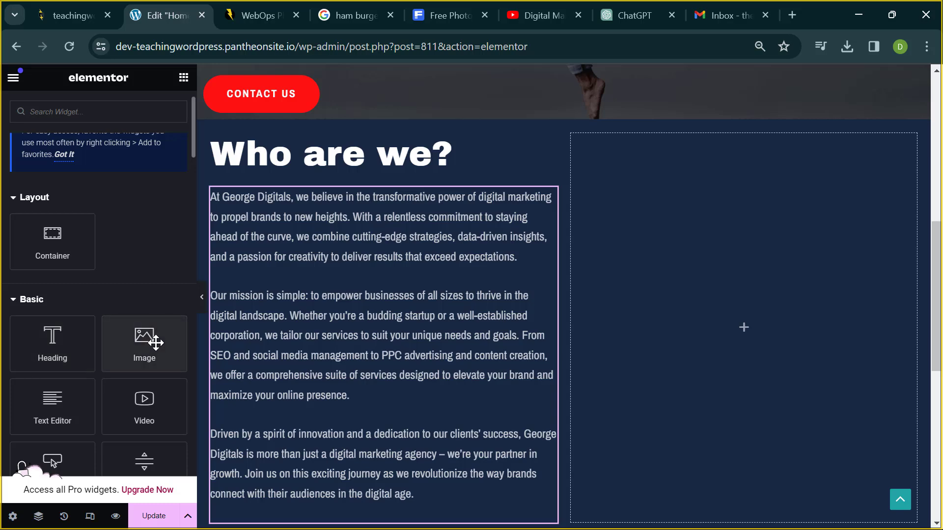
click(156, 343)
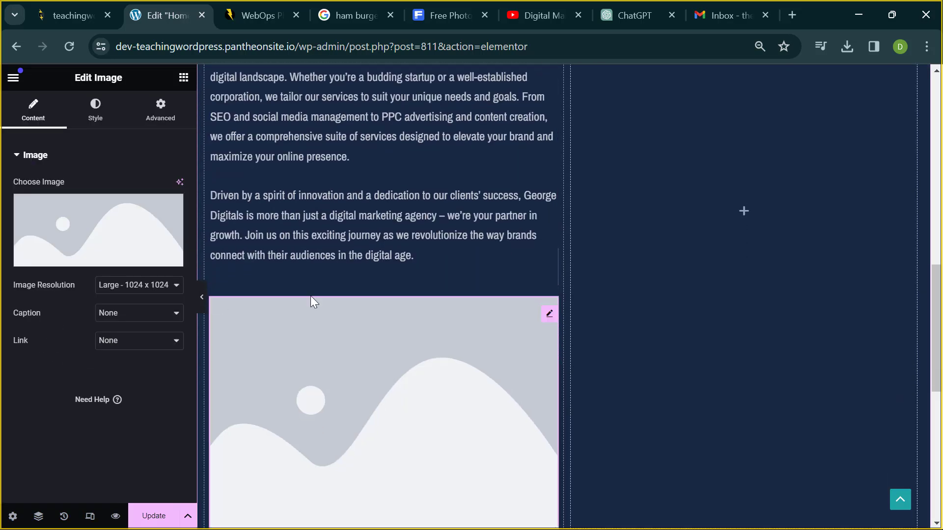
key(Delete)
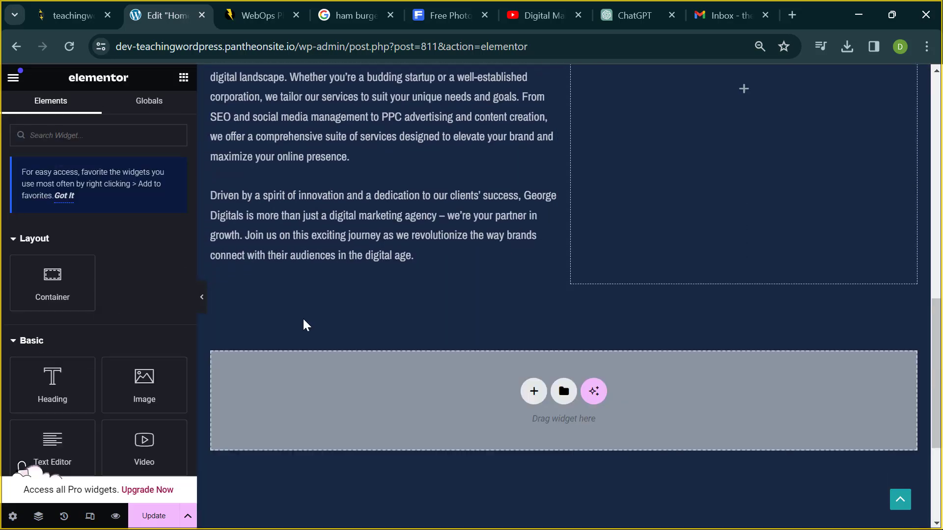
scroll(507, 294, up, 7)
scroll(729, 319, down, 2)
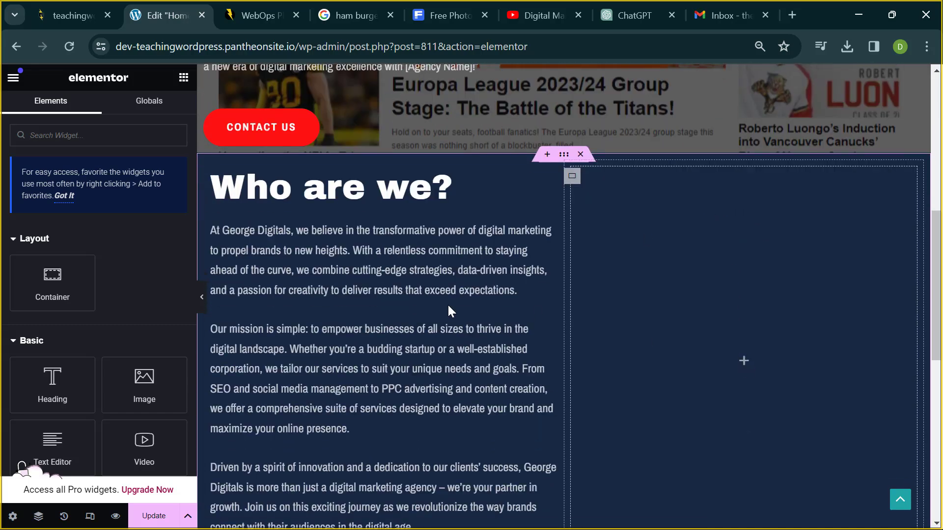
drag(154, 384, 573, 273)
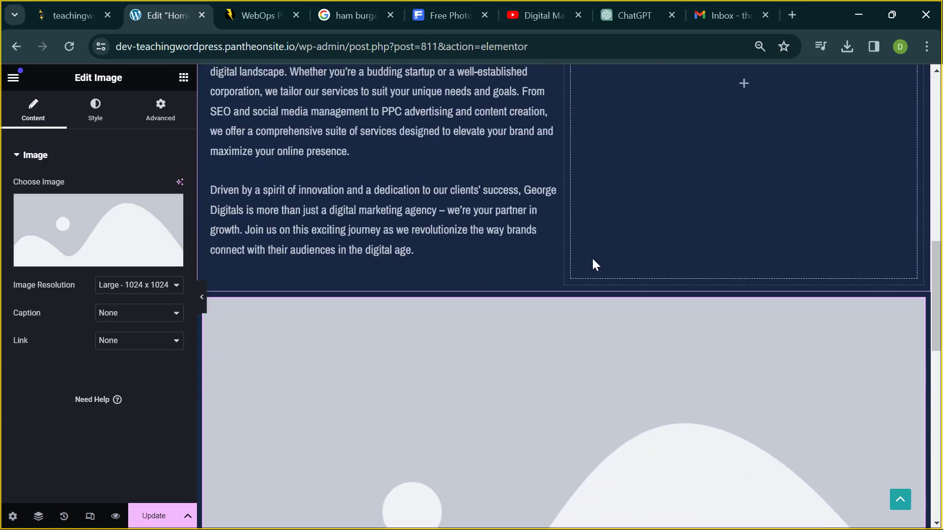
key(ctrl+z)
scroll(216, 340, up, 7)
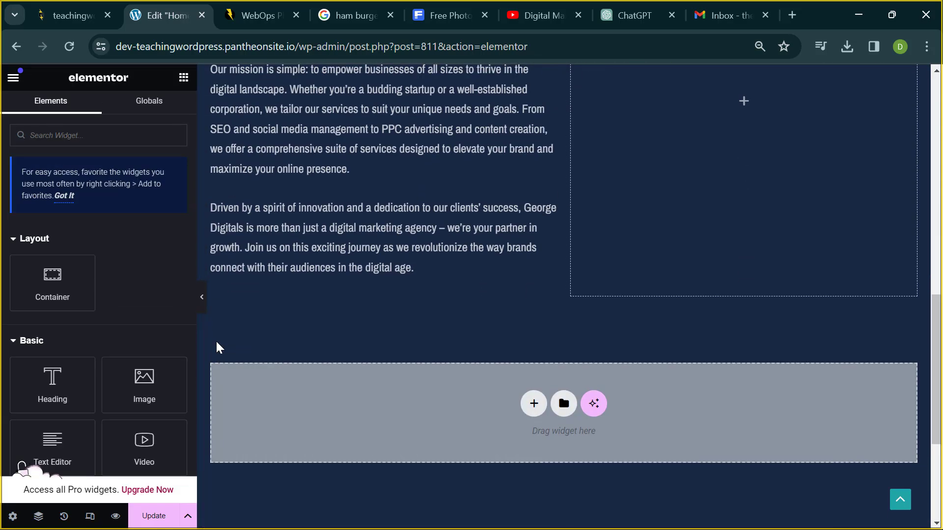
drag(147, 399, 738, 391)
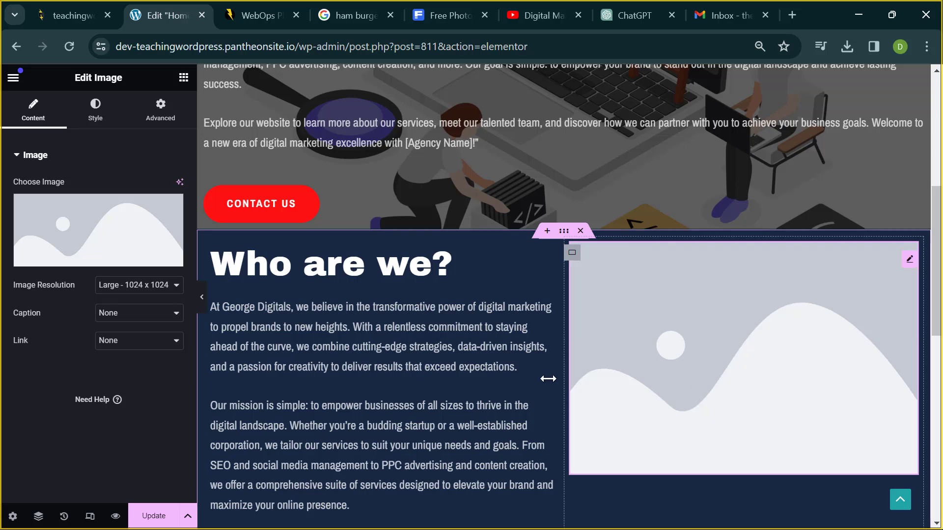
- Set the image to the isometric computer illustration from the Media Library and preview the page
click(81, 240)
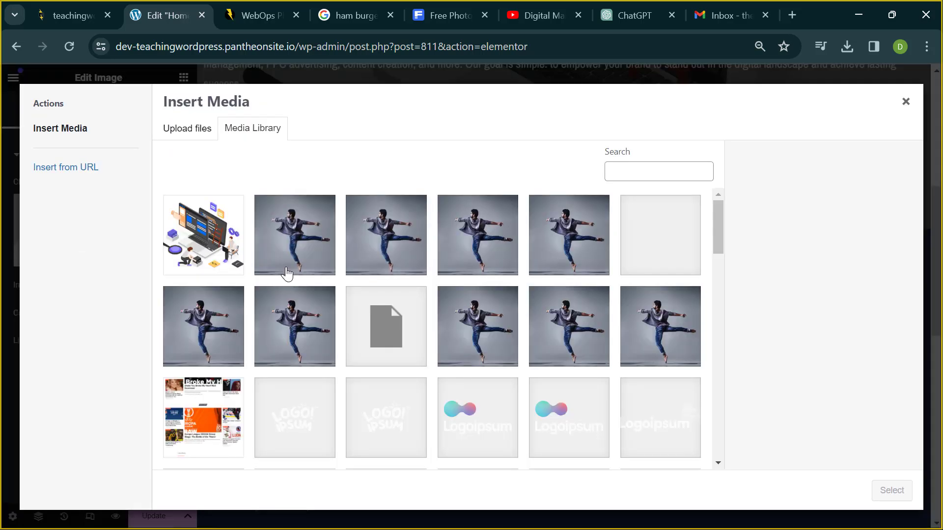
click(212, 240)
mouse_move(901, 511)
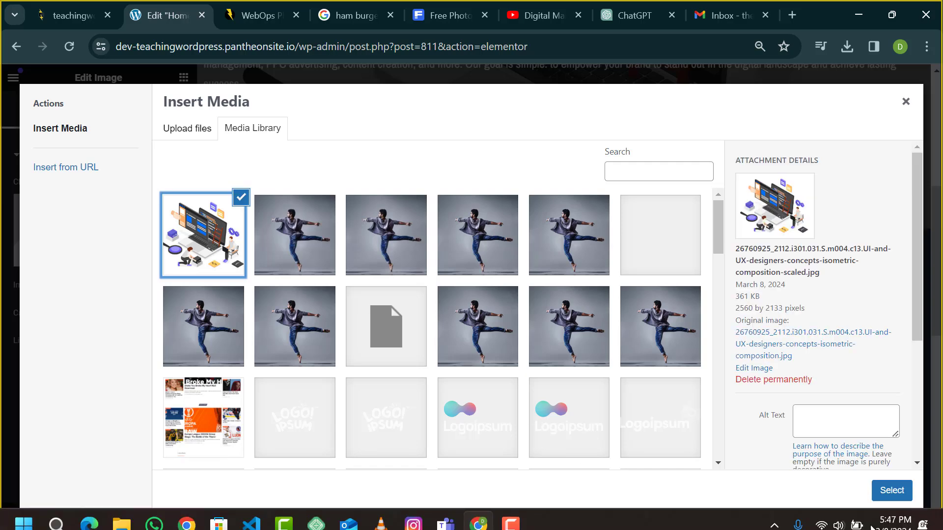
click(892, 490)
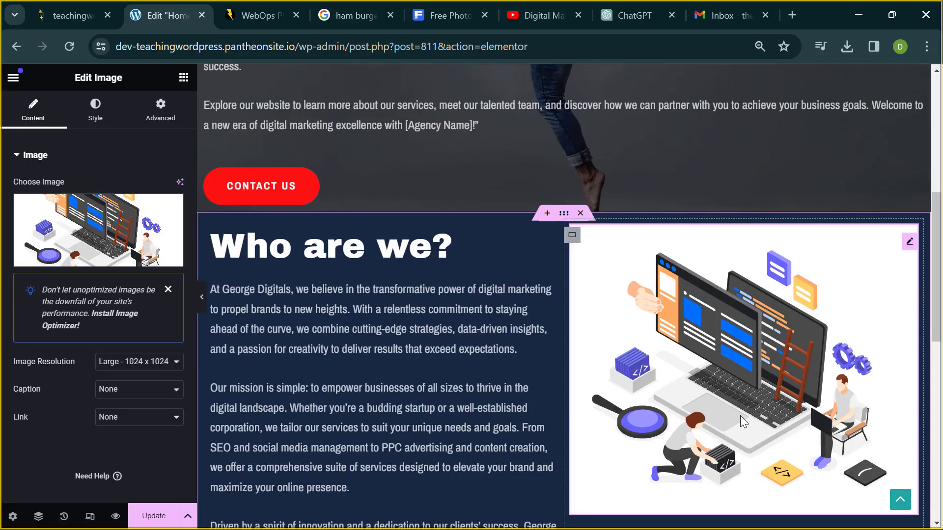
scroll(741, 415, down, 2)
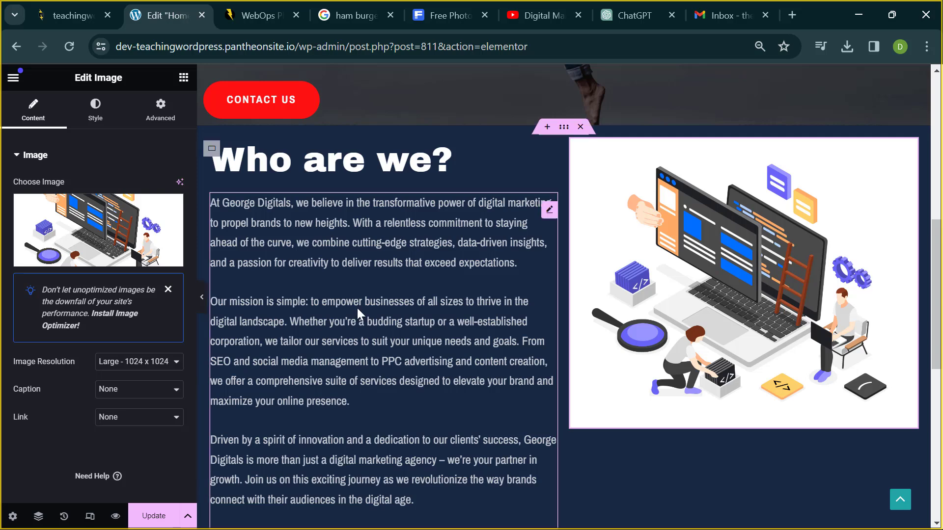
click(202, 297)
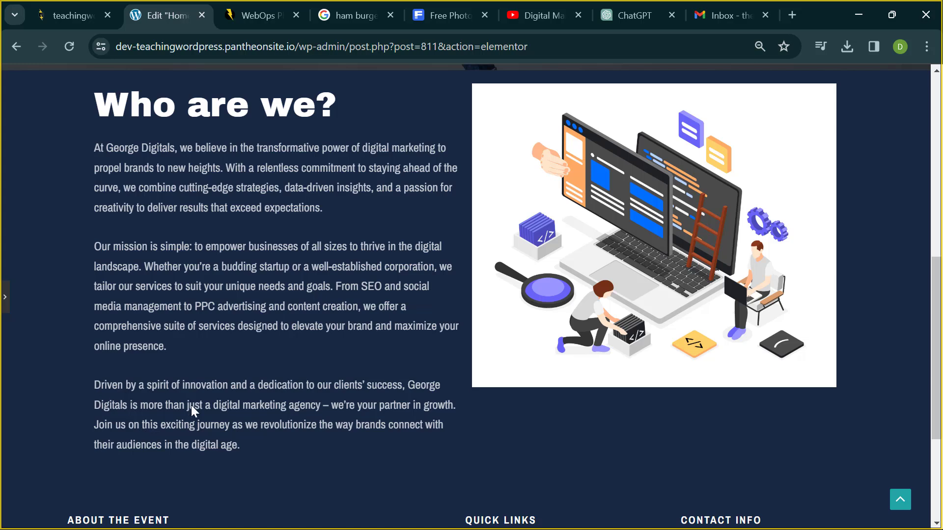
- Open the about text for editing, undoing an accidental deletion of its middle passage
click(7, 293)
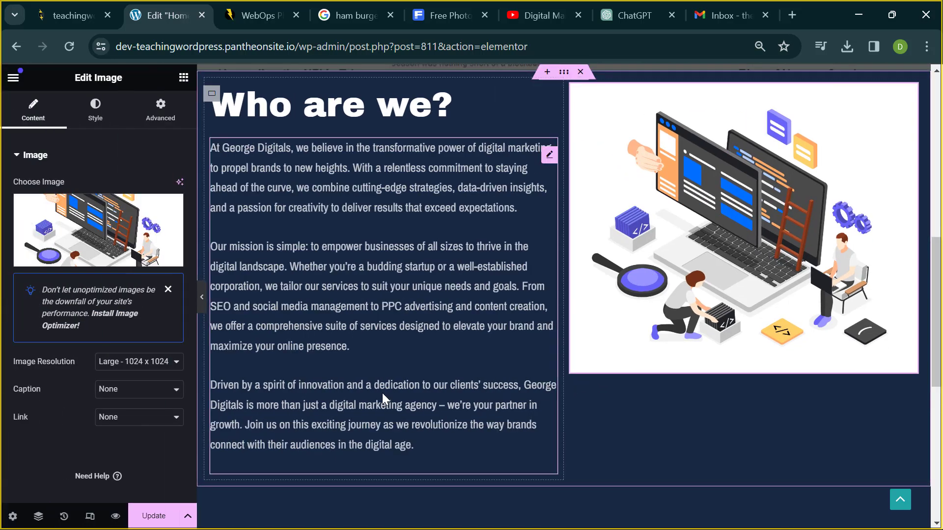
click(431, 444)
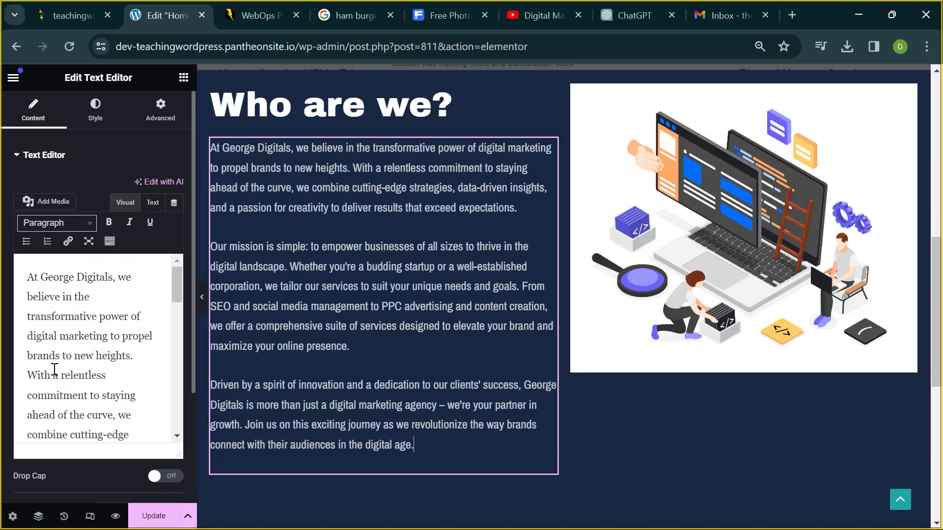
scroll(32, 372, down, 4)
scroll(32, 372, down, 8)
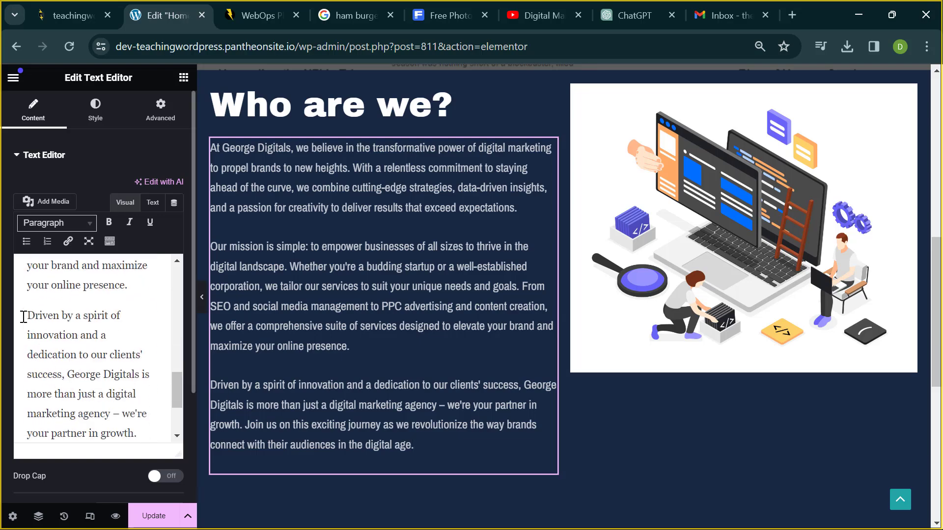
drag(25, 316, 160, 422)
key(BackSpace)
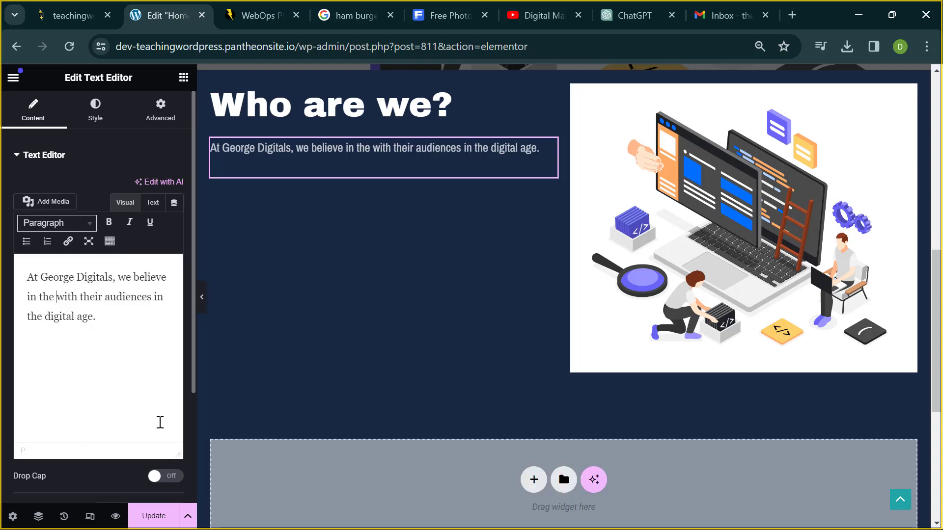
key(ctrl+z)
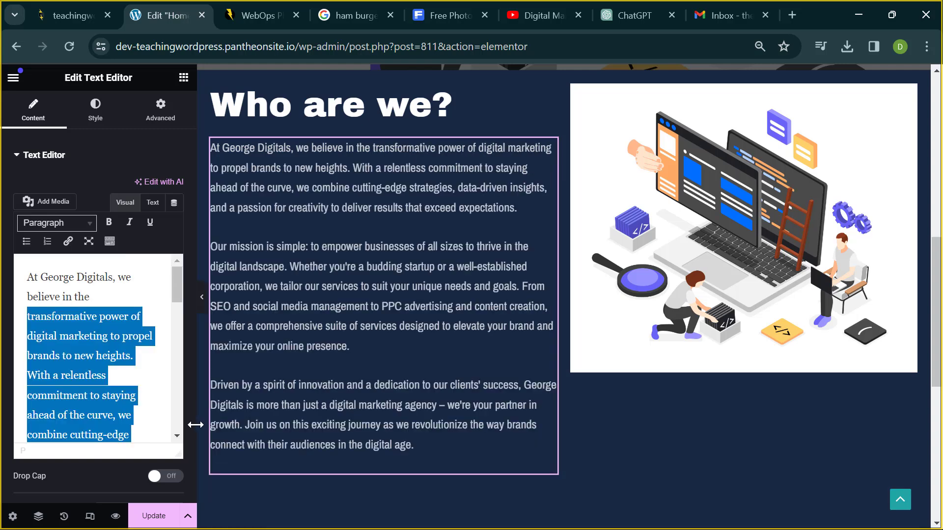
click(118, 395)
- Delete the final 'Driven by a spirit of innovation' paragraph and preview the page
scroll(118, 395, down, 10)
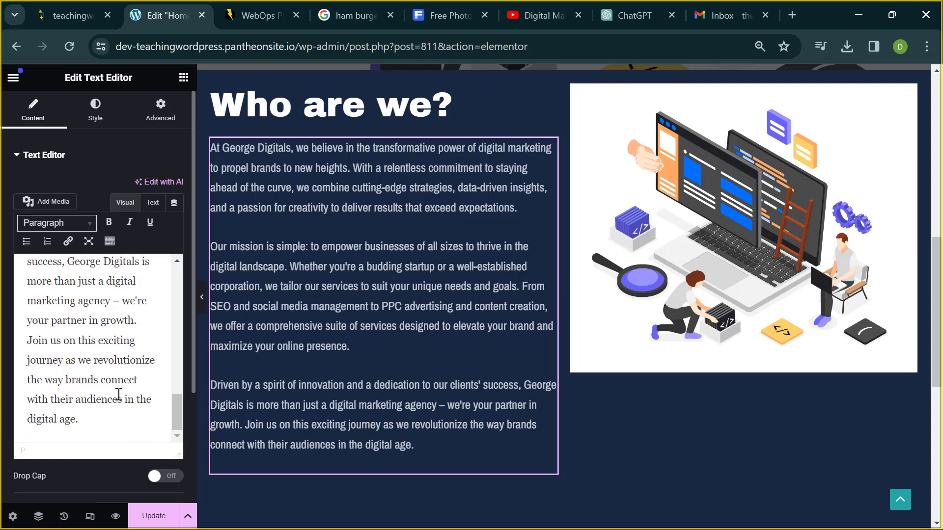
scroll(118, 395, up, 5)
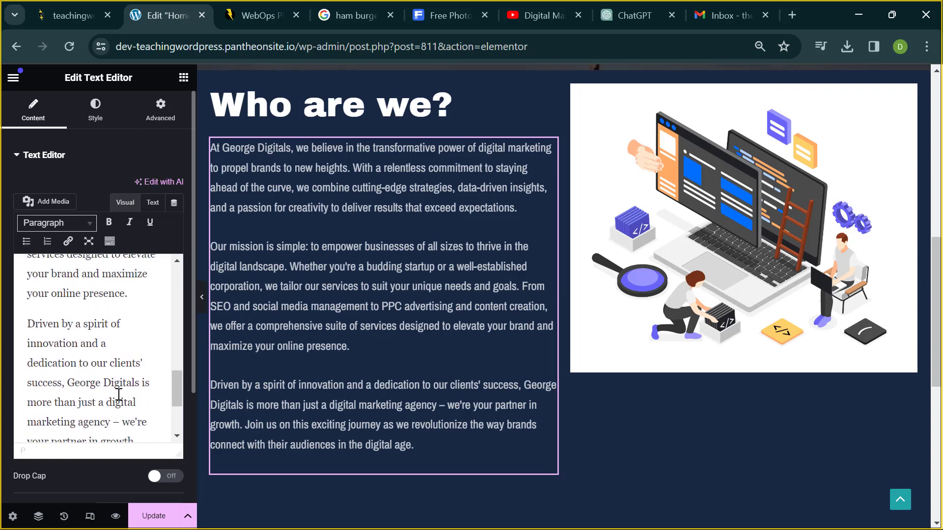
drag(28, 325, 118, 446)
key(BackSpace)
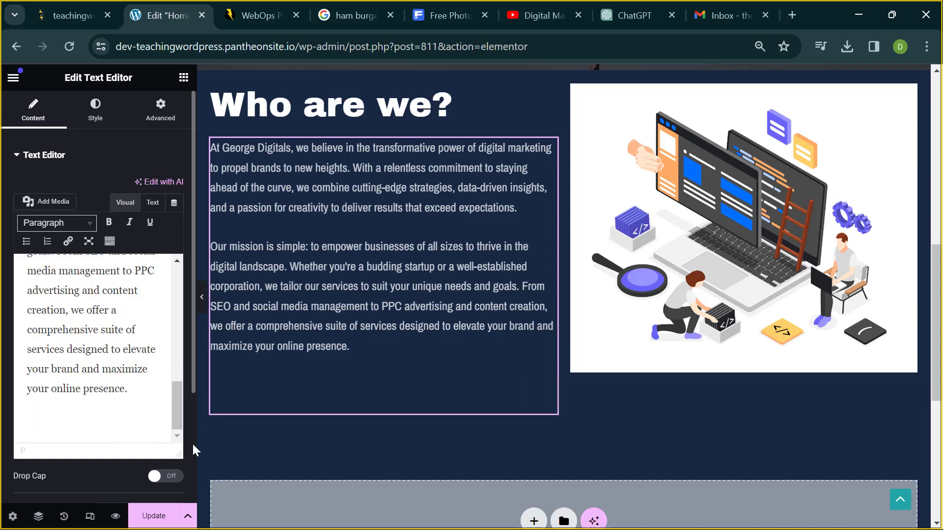
click(202, 297)
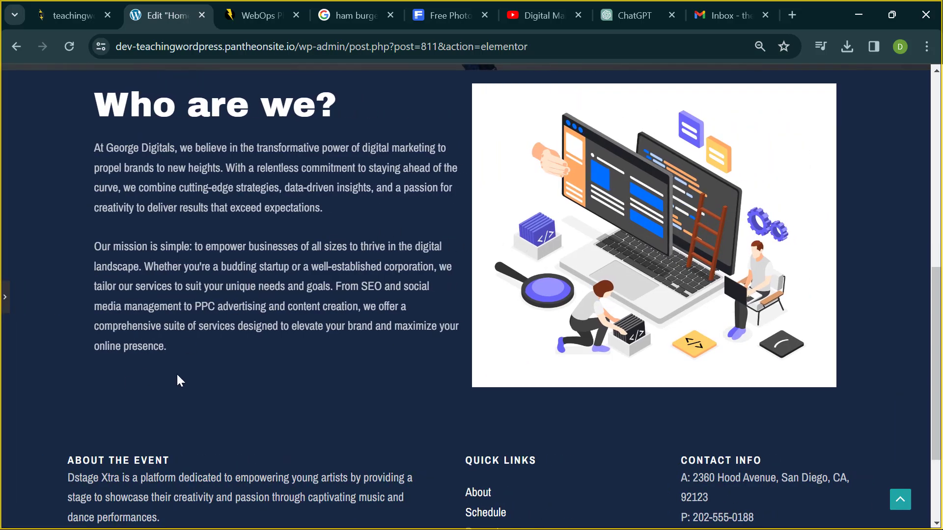
scroll(156, 382, up, 1)
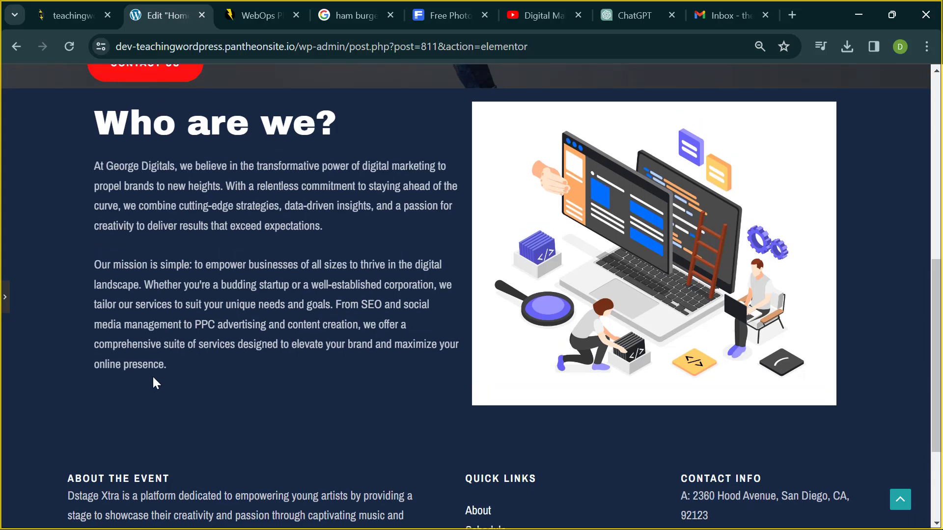
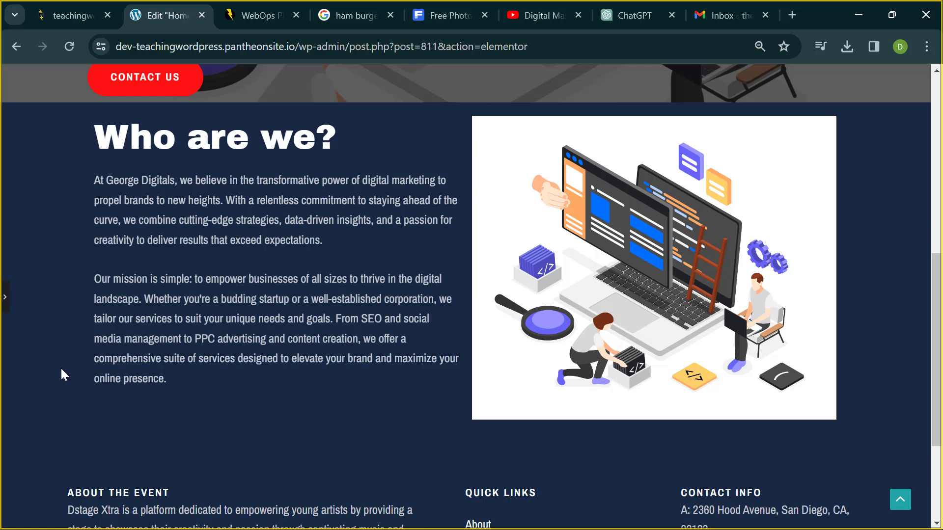
- Expand the Elementor panel to edit the Who are we? paragraph's Text Editor widget
click(5, 298)
scroll(175, 291, up, 2)
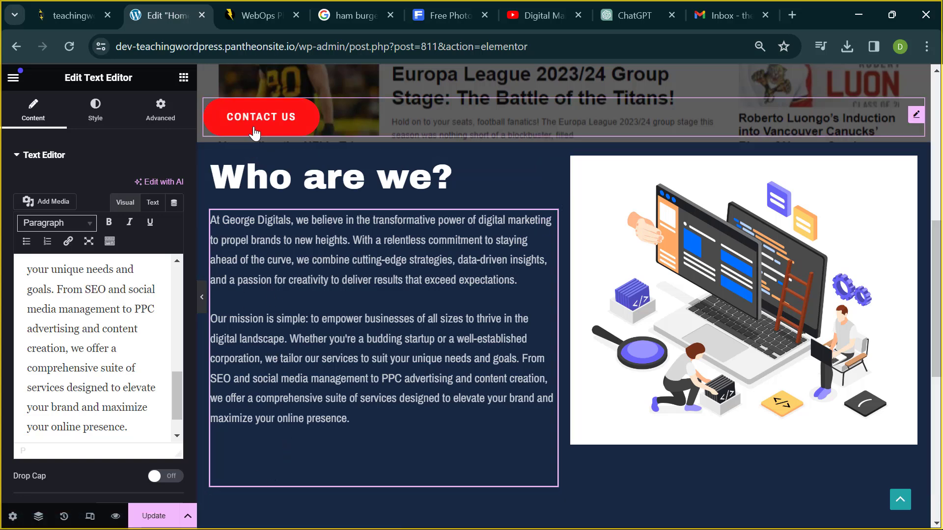
- Copy the hero CONTACT US button, paste it below the Who are we? paragraphs, and preview
right_click(916, 120)
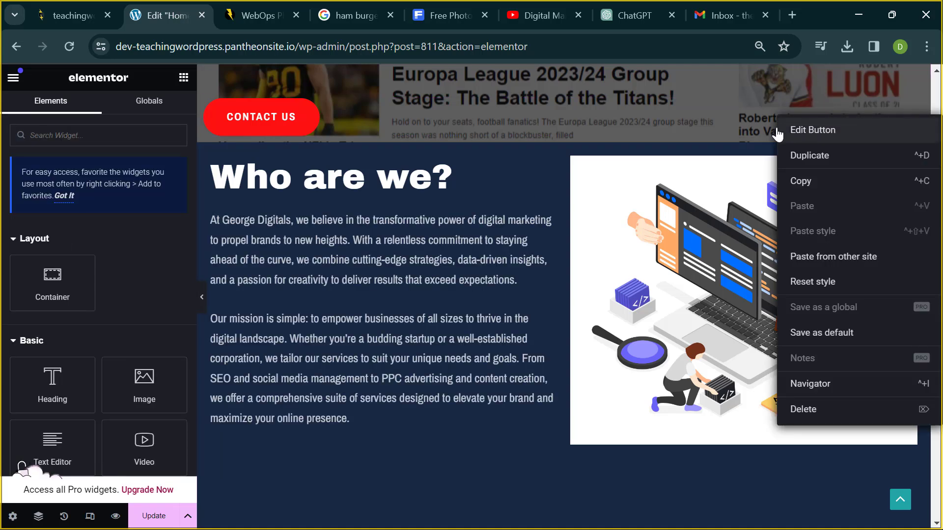
click(915, 116)
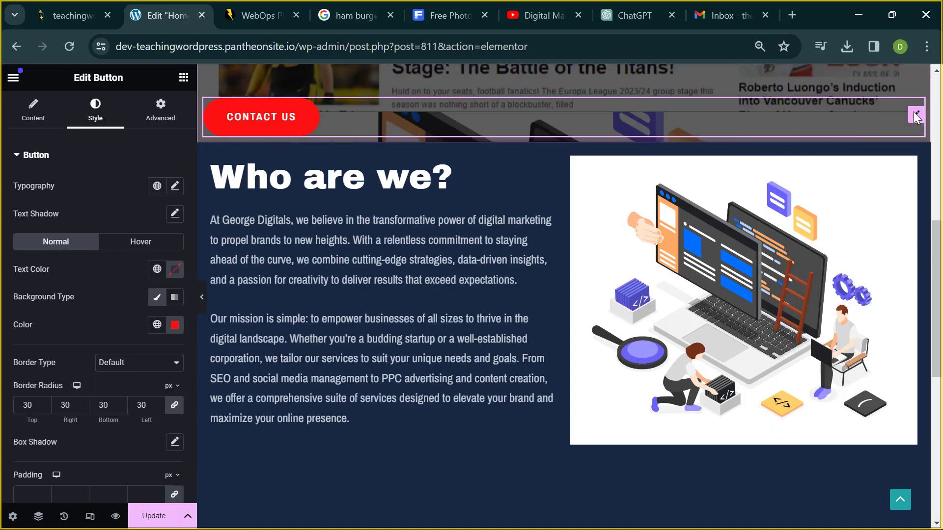
right_click(915, 117)
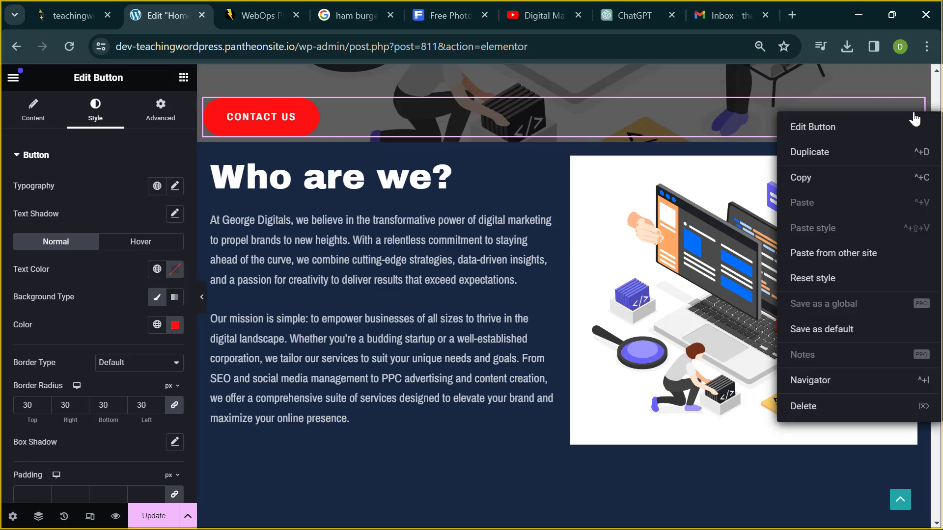
click(811, 192)
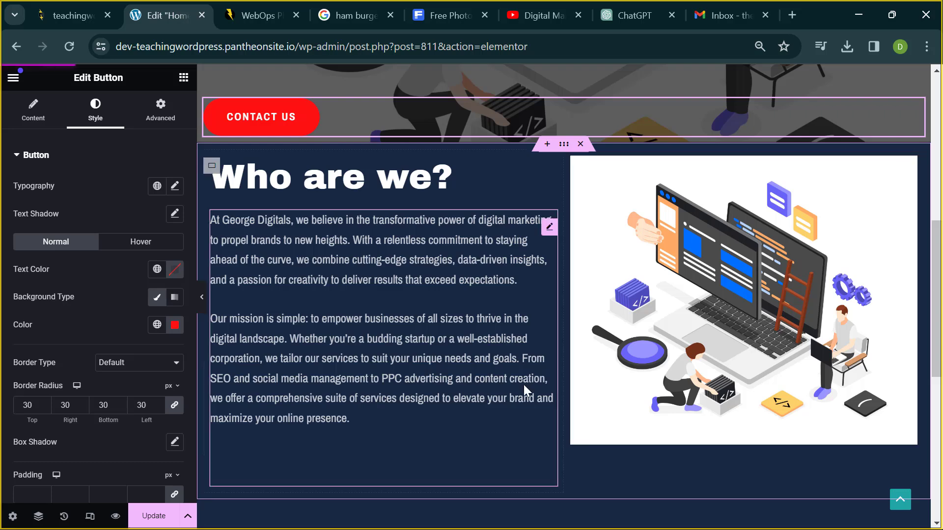
click(373, 428)
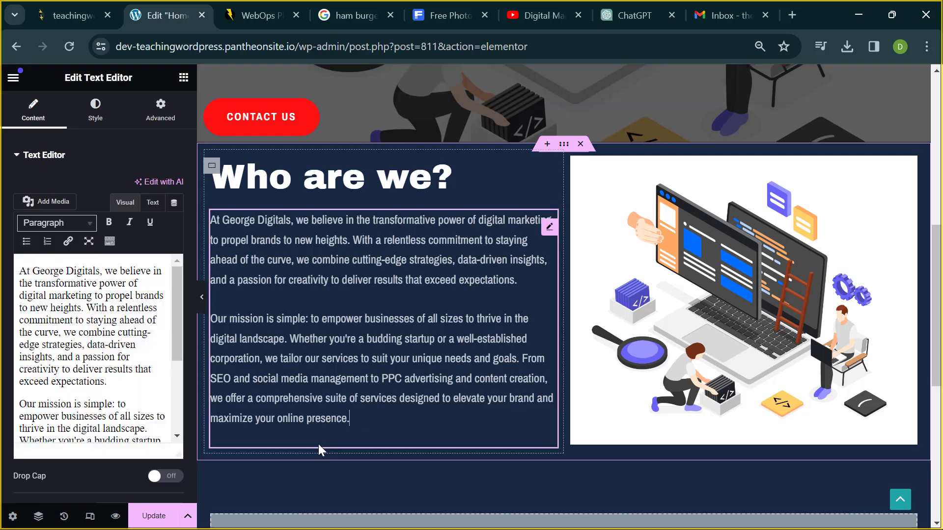
right_click(322, 444)
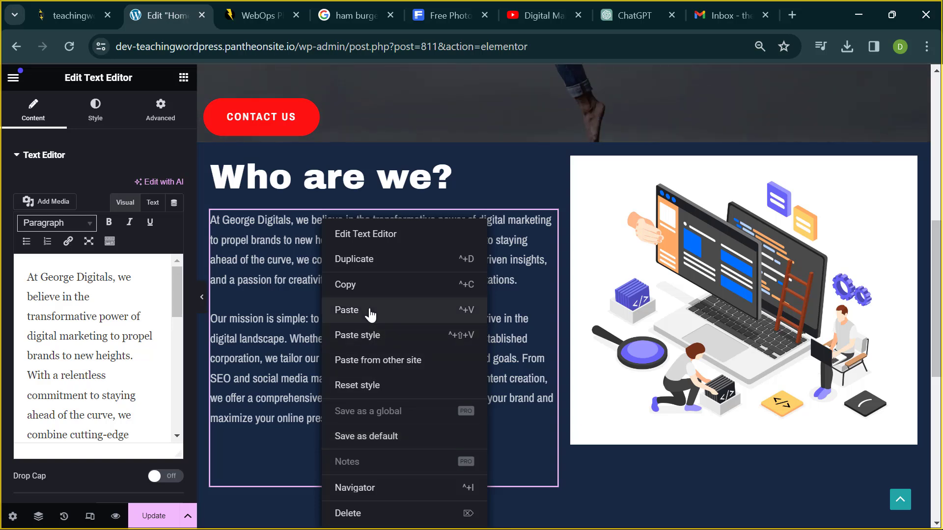
click(371, 314)
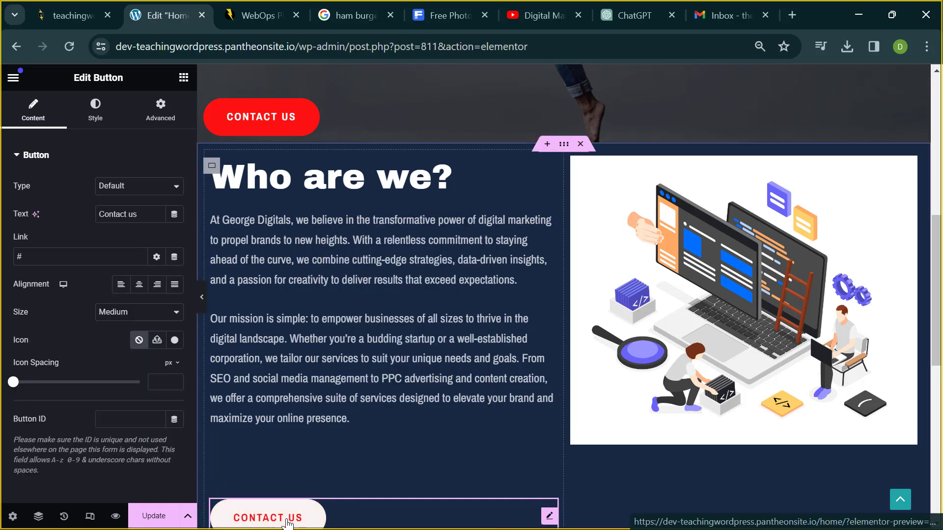
click(202, 300)
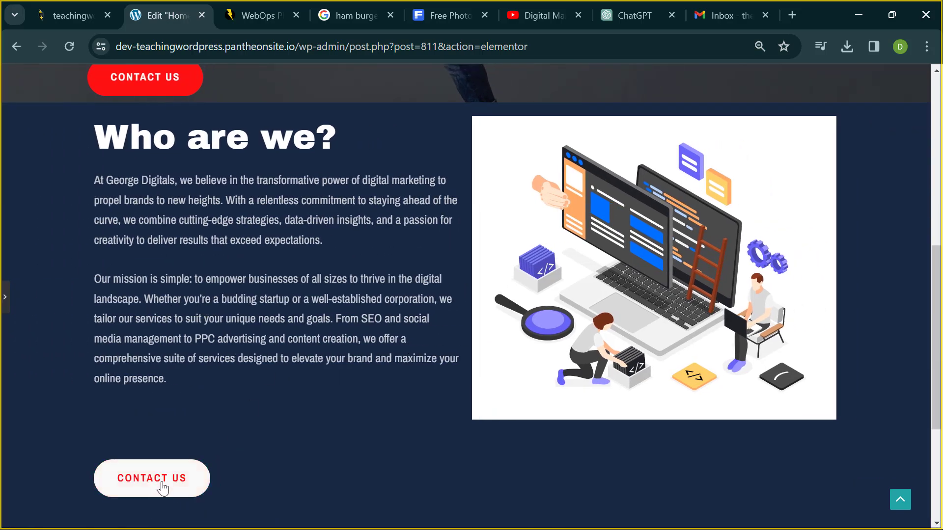
- Try dragging the paragraph block below the new button, undo the move, and preview again
click(7, 308)
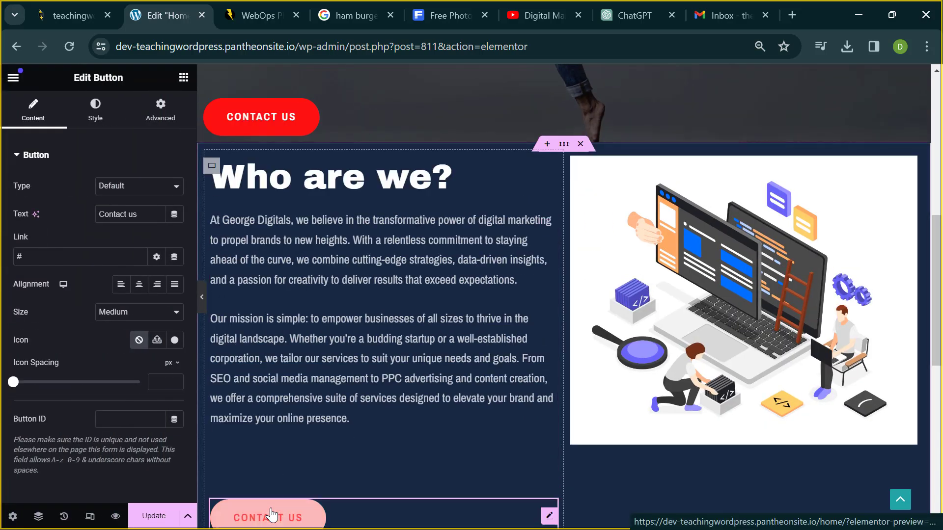
click(266, 469)
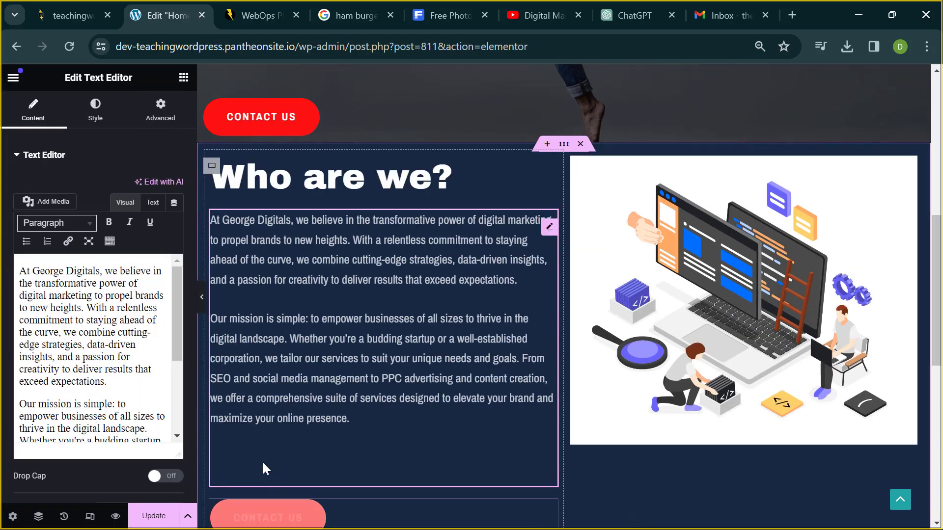
drag(296, 442, 339, 452)
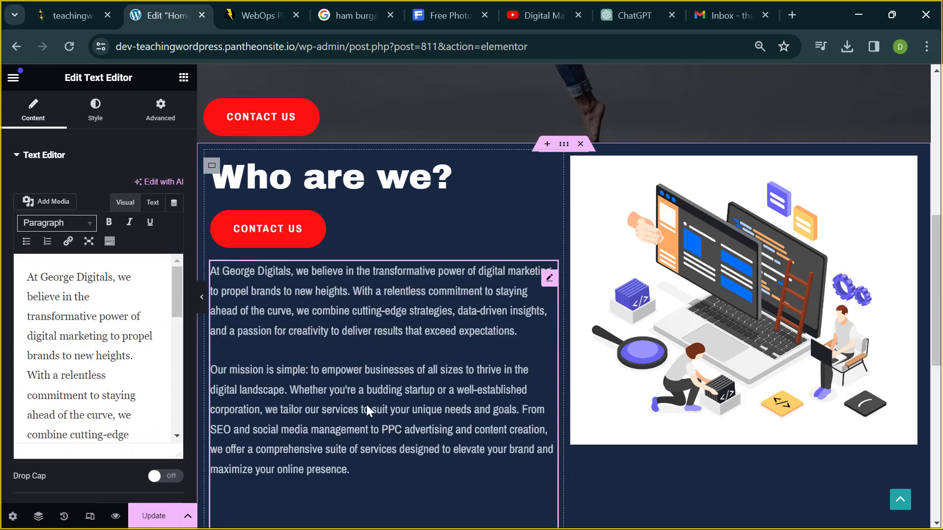
key(ctrl+z)
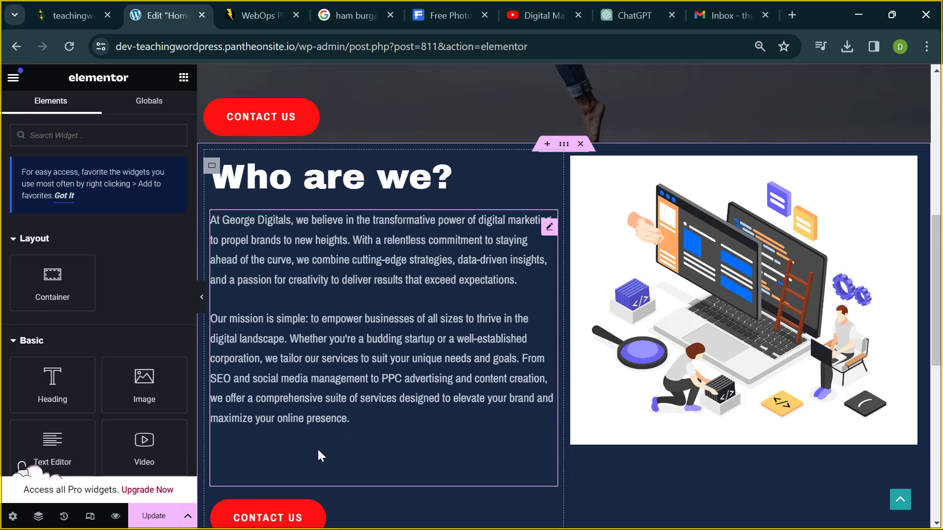
click(334, 444)
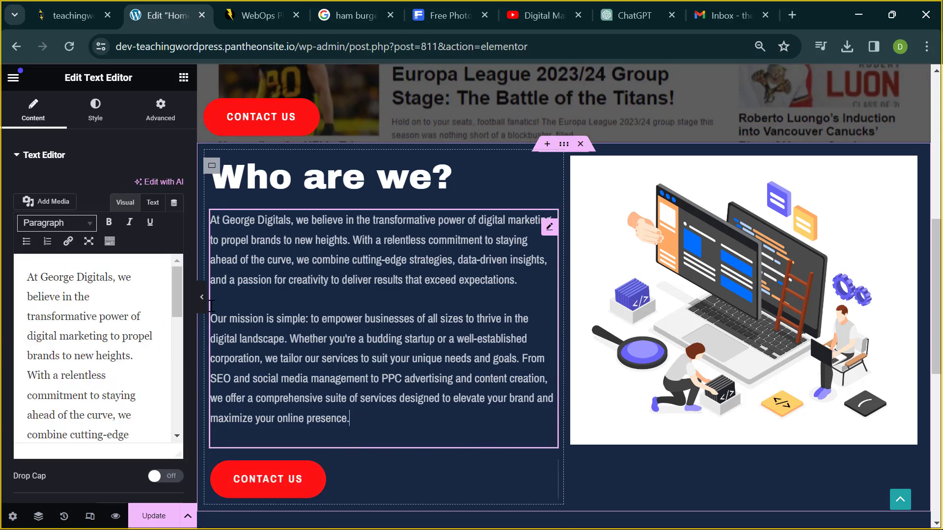
triple_click(366, 427)
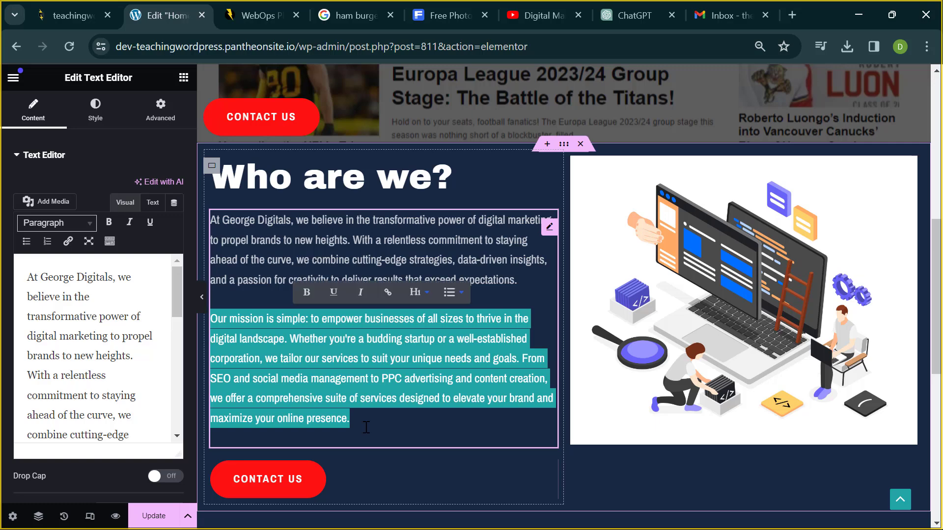
click(366, 426)
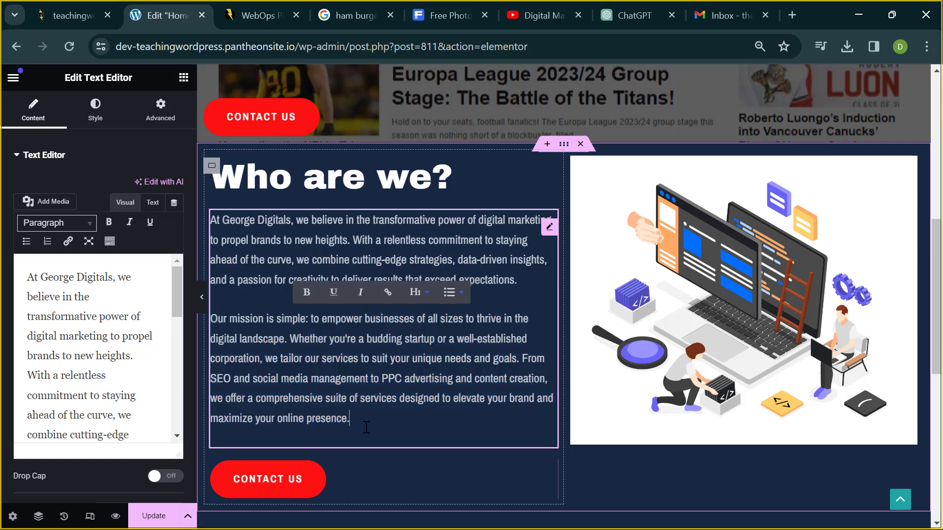
click(201, 297)
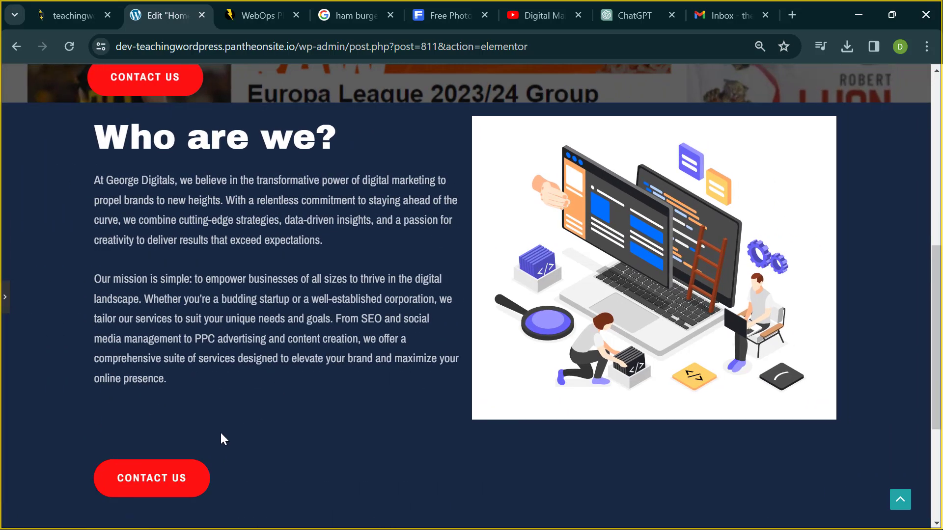
- Reopen the editing panel and select the Who are we? paragraph block
click(4, 298)
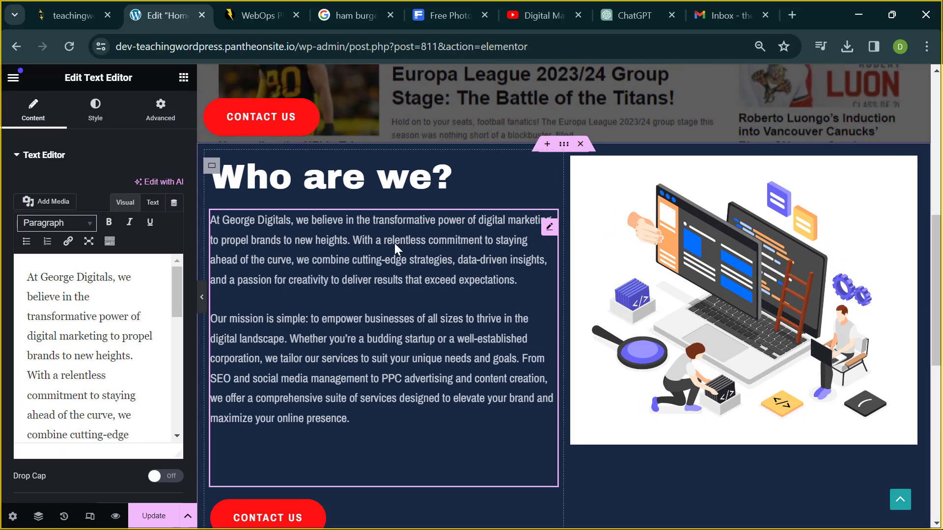
scroll(267, 350, down, 4)
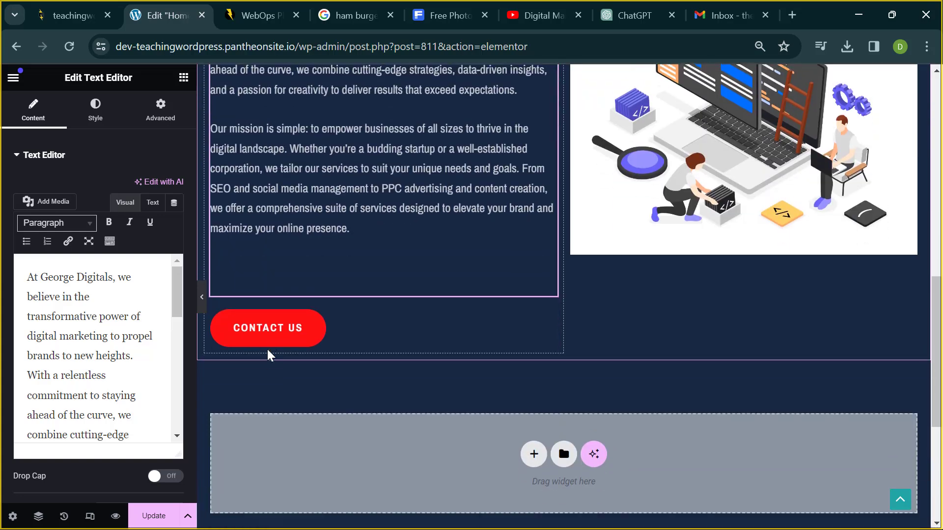
scroll(267, 322, up, 3)
scroll(268, 322, down, 1)
scroll(267, 322, up, 1)
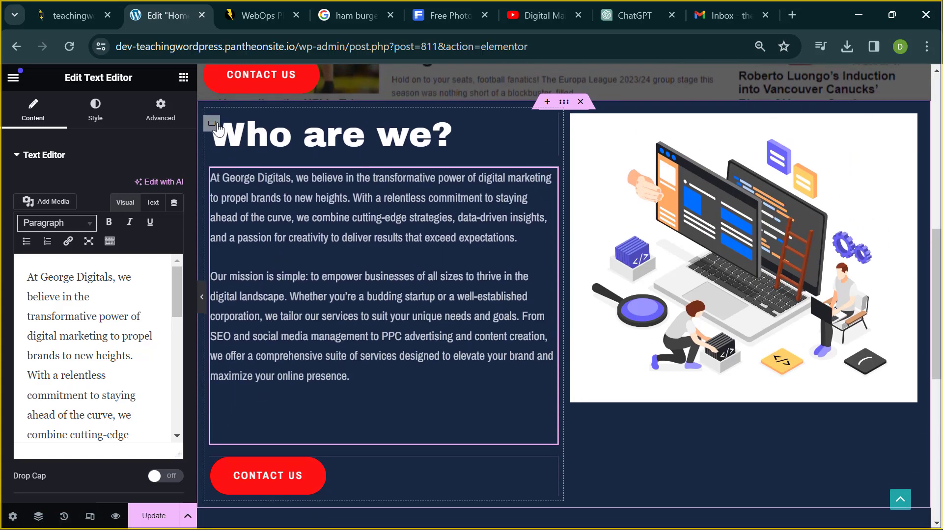
click(286, 242)
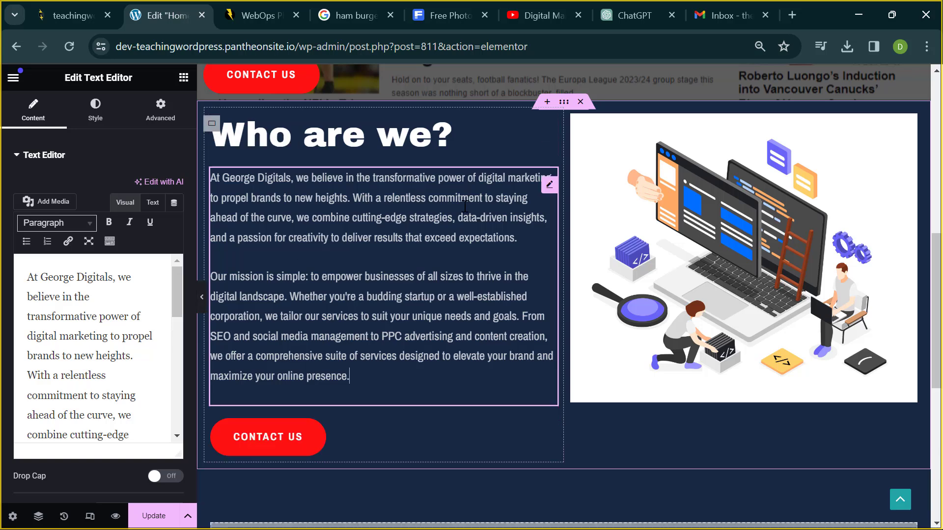
click(551, 192)
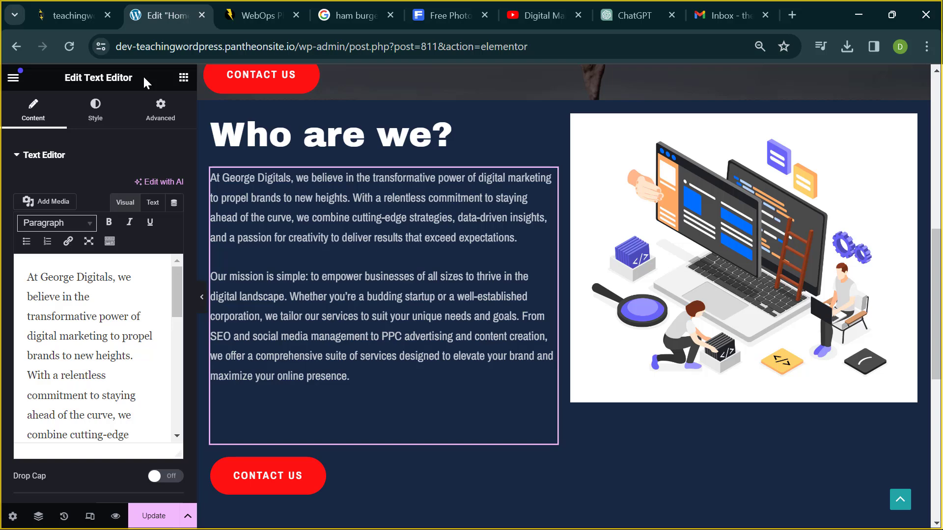
- Unlink the paragraph's margins, set its bottom margin to -86 px, and preview the page
click(165, 109)
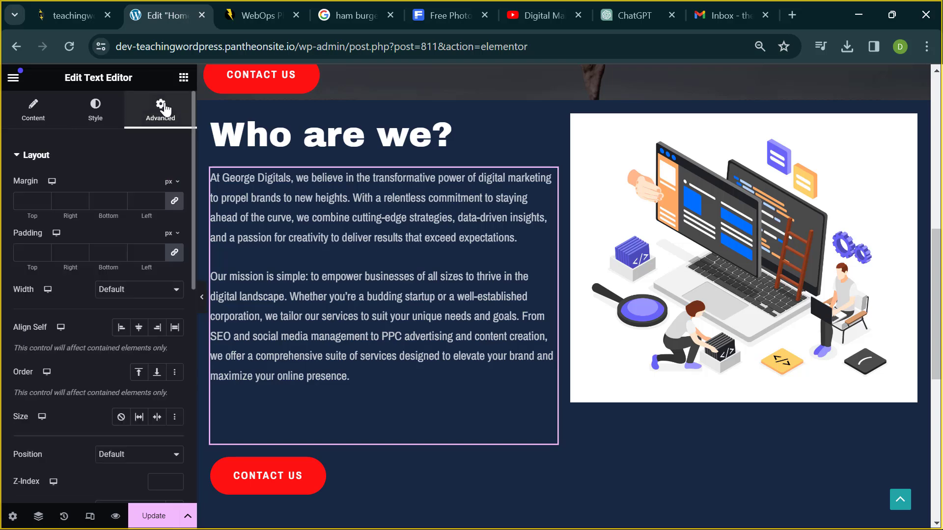
click(176, 202)
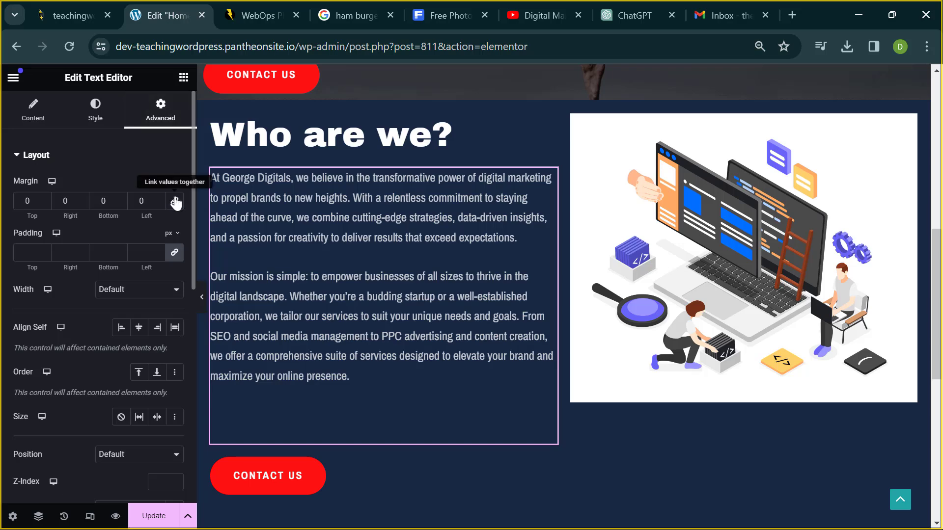
click(123, 205)
click(124, 204)
click(123, 205)
click(123, 204)
click(123, 204)
click(123, 205)
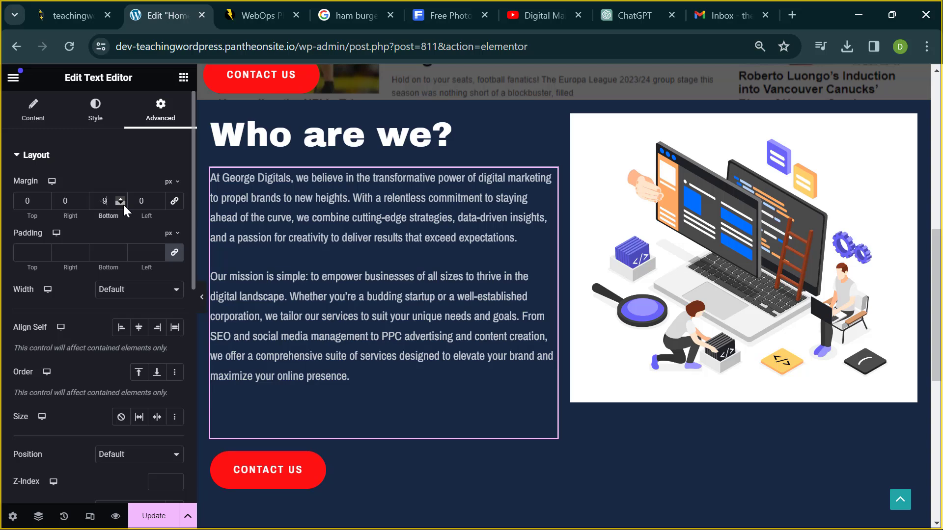
click(123, 205)
click(124, 205)
drag(123, 205, 123, 205)
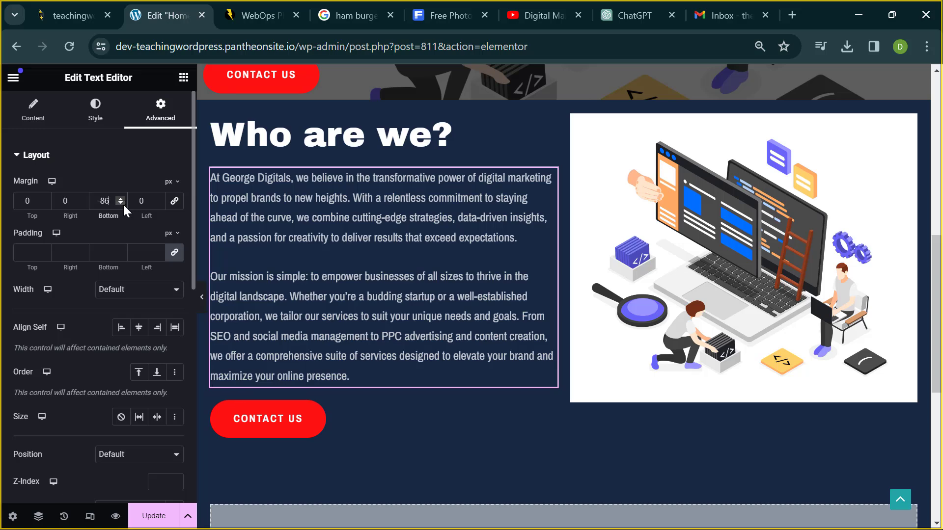
click(202, 297)
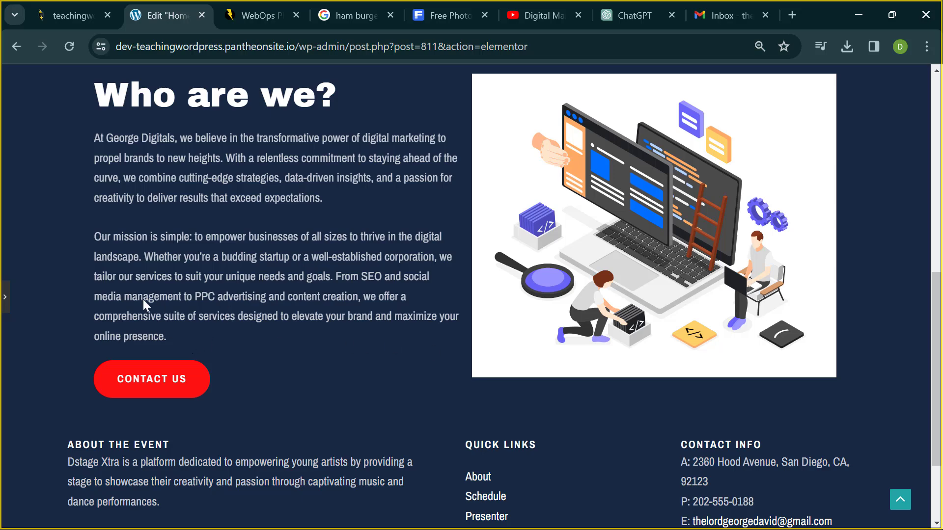
scroll(154, 317, up, 2)
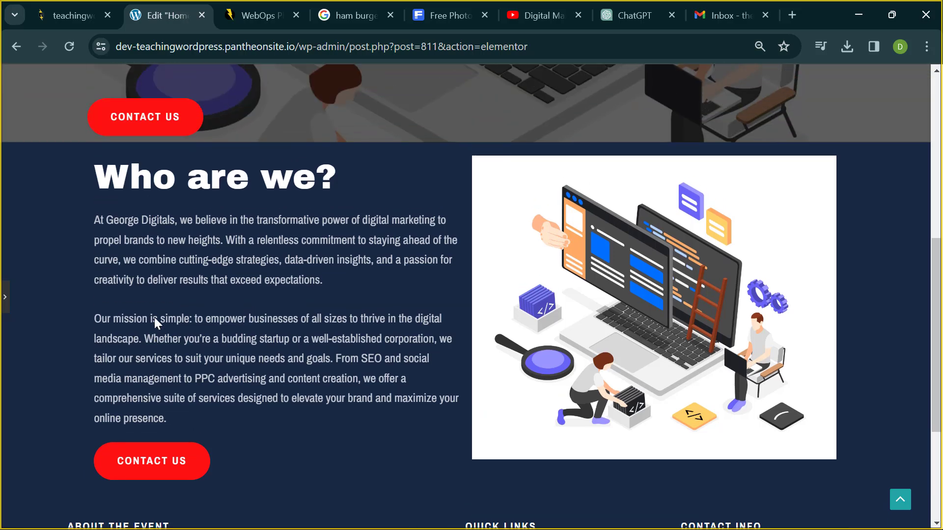
scroll(155, 317, down, 1)
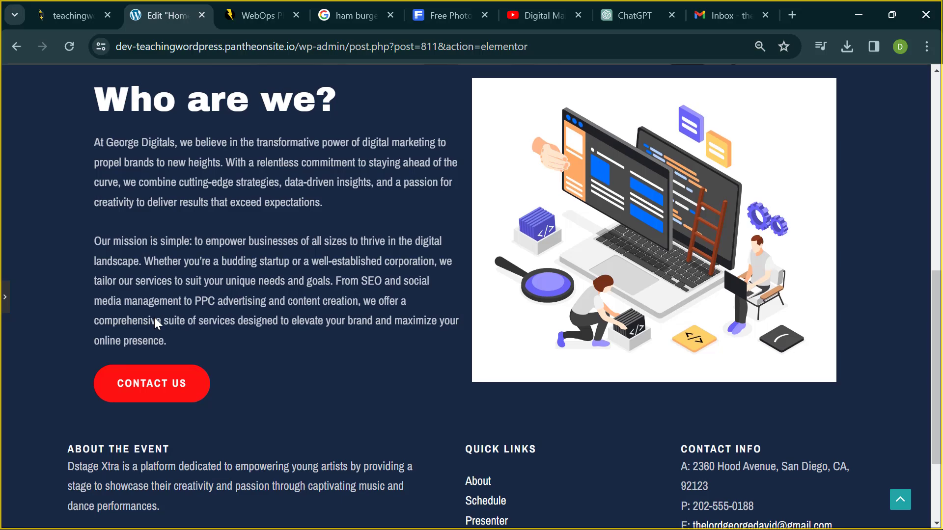
click(4, 296)
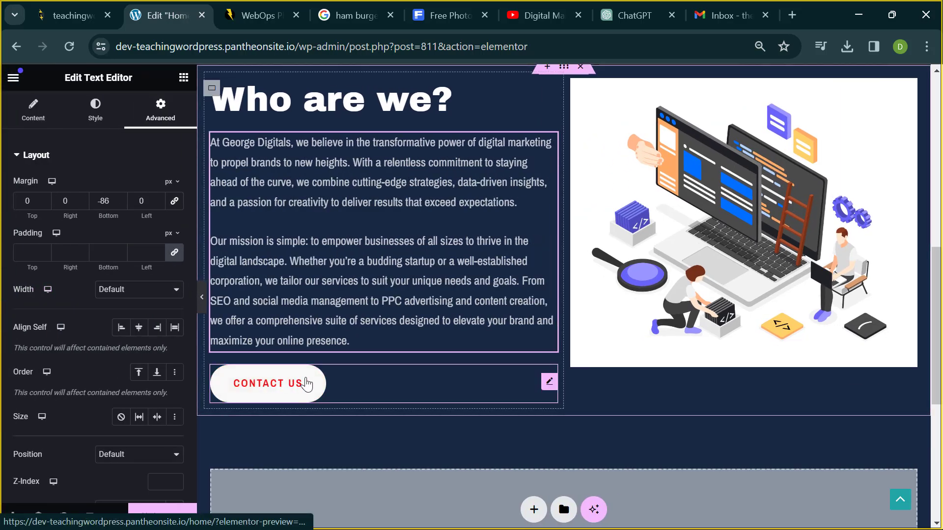
- Replace the copied button's Contact Us label with 'About Us'
click(307, 384)
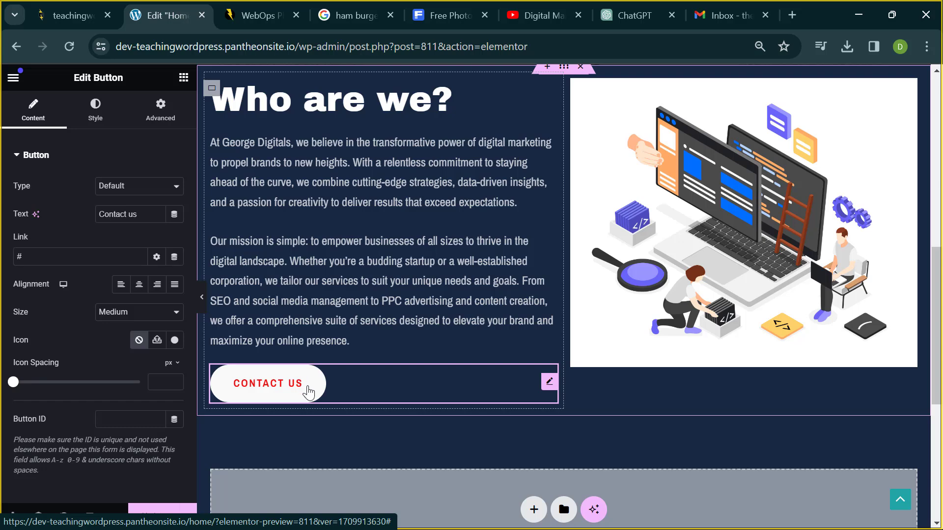
click(149, 215)
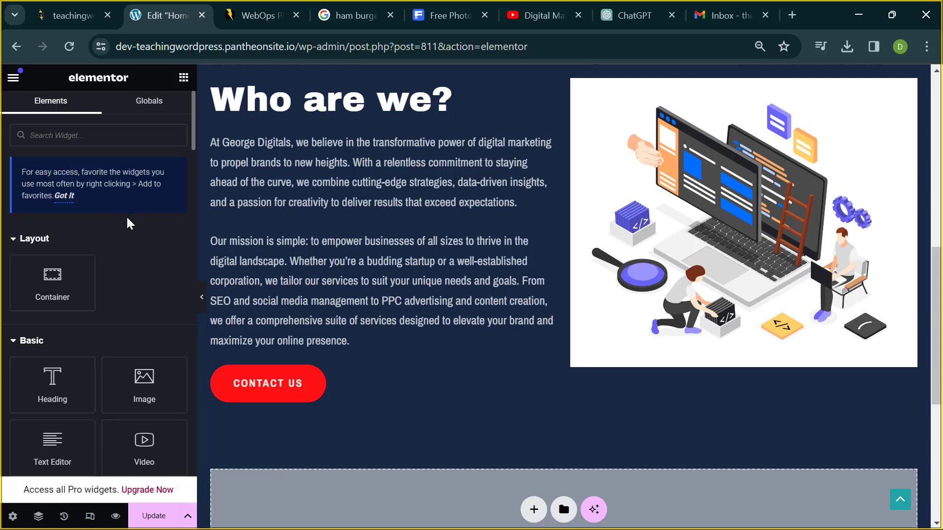
click(237, 383)
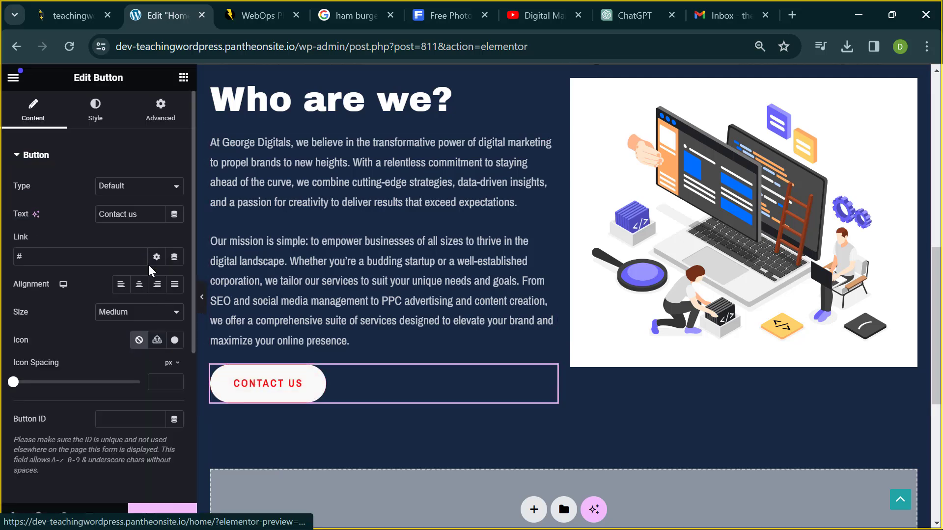
triple_click(116, 217)
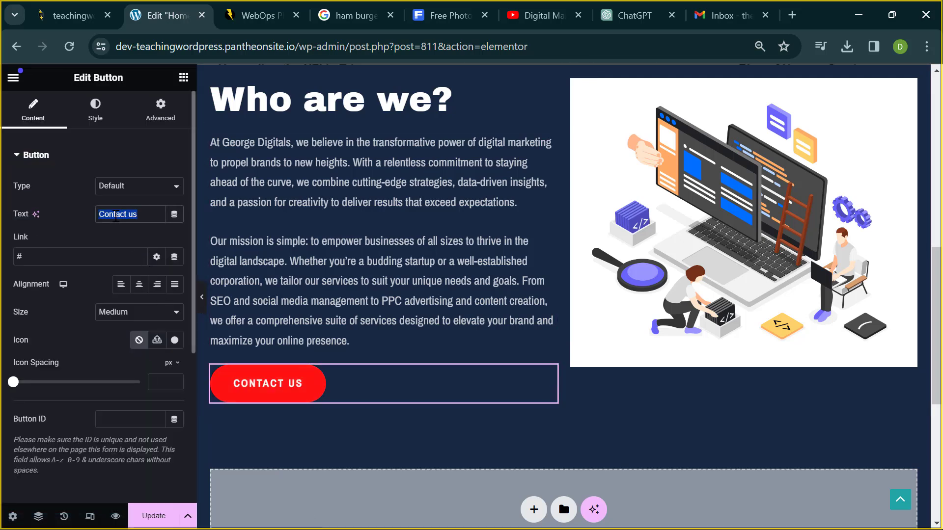
text(Abo)
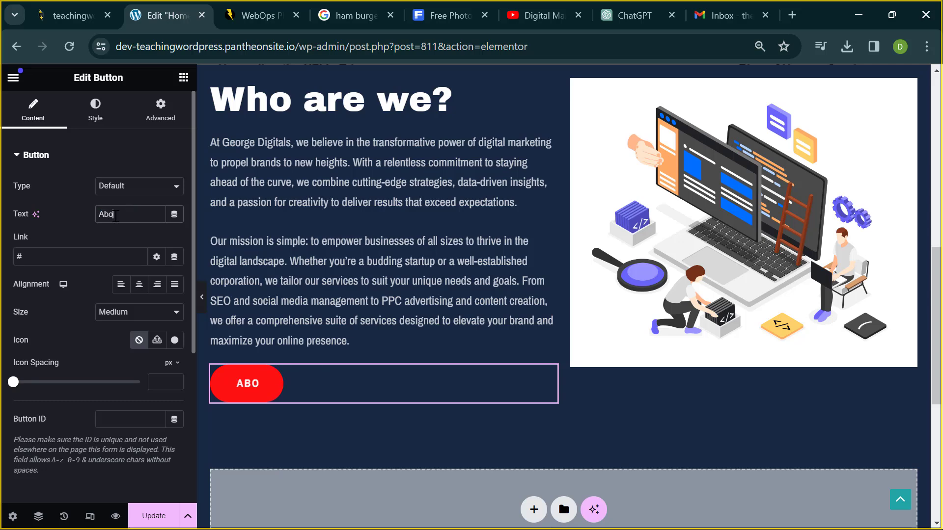
text(ut)
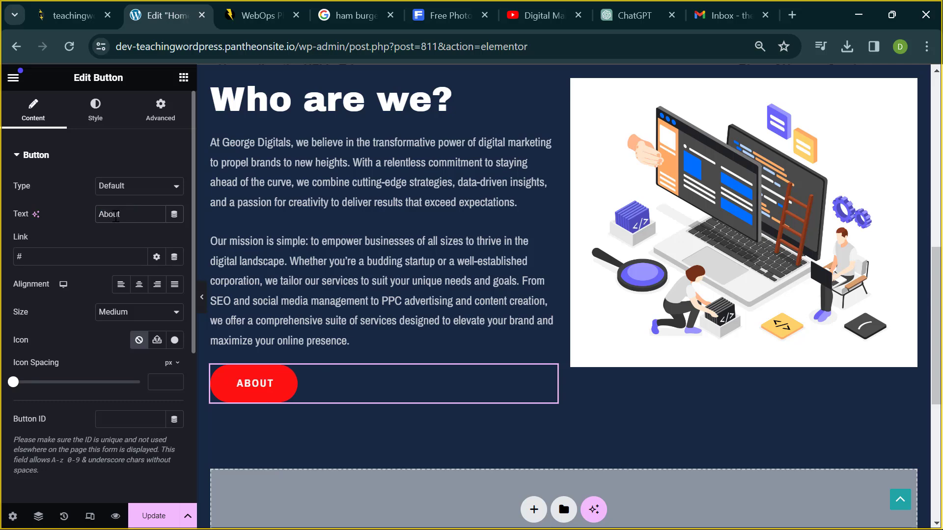
text( Us)
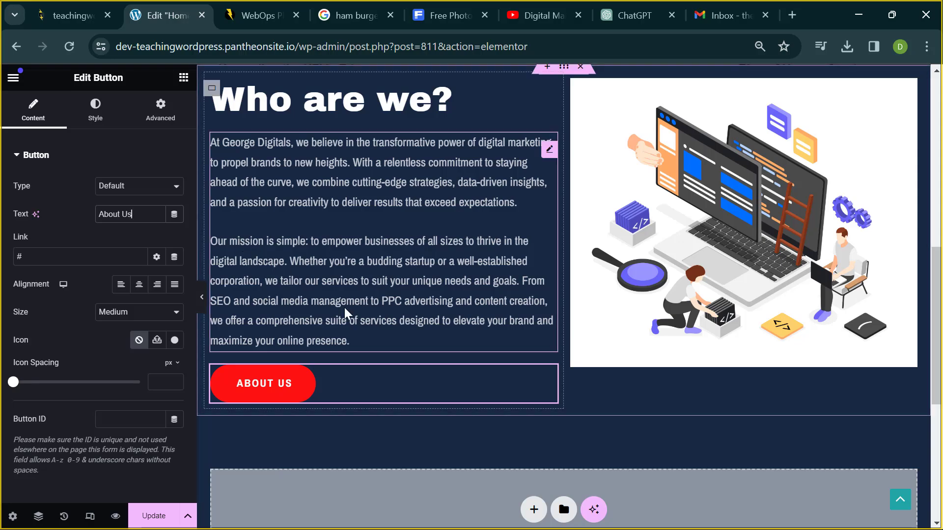
scroll(361, 327, up, 8)
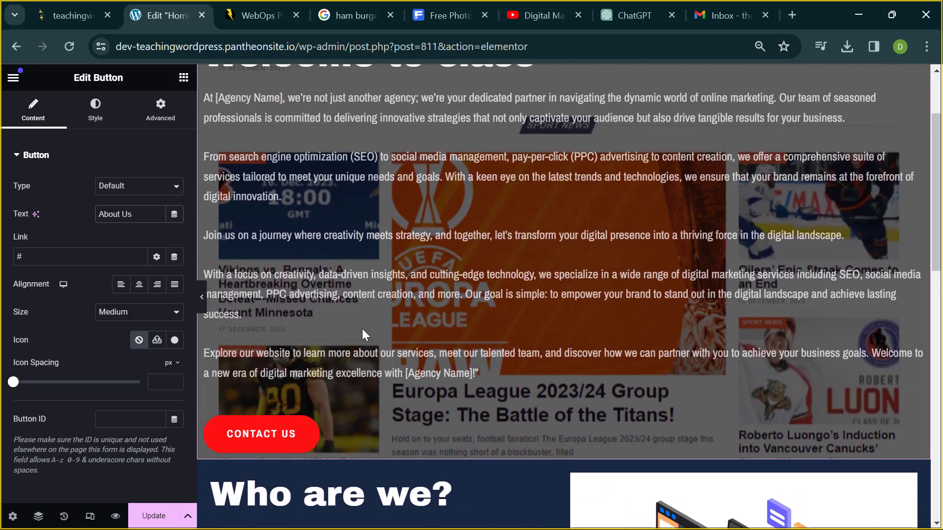
scroll(366, 322, down, 5)
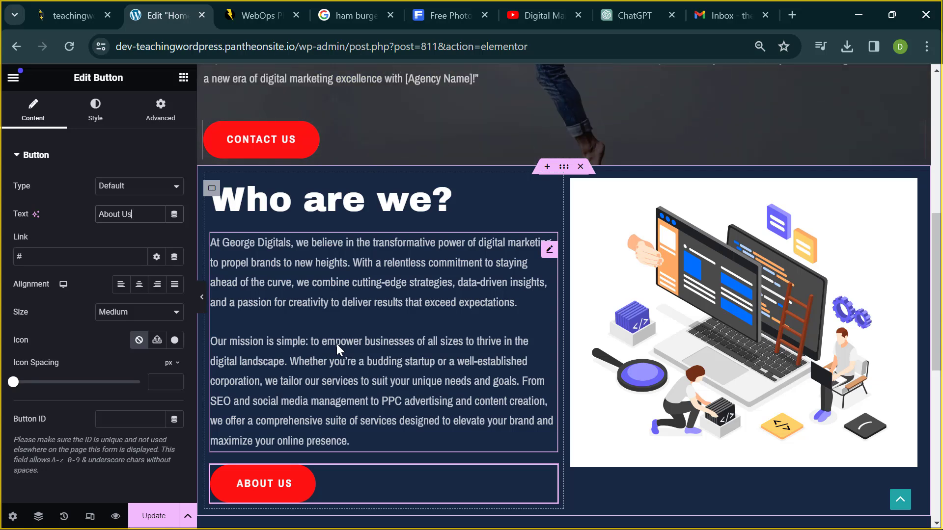
- Select the Who are we? container and set its linked padding to 50 px on all sides
click(565, 171)
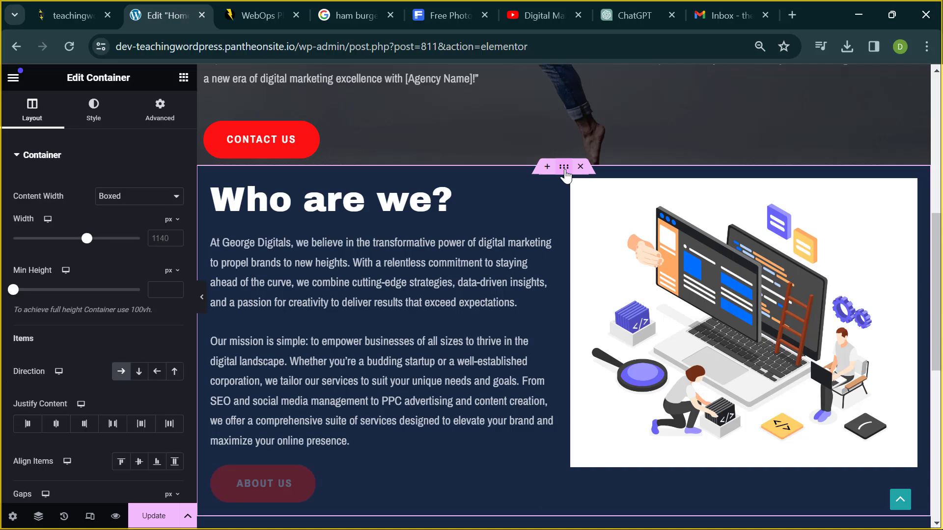
scroll(390, 387, down, 4)
scroll(511, 218, up, 4)
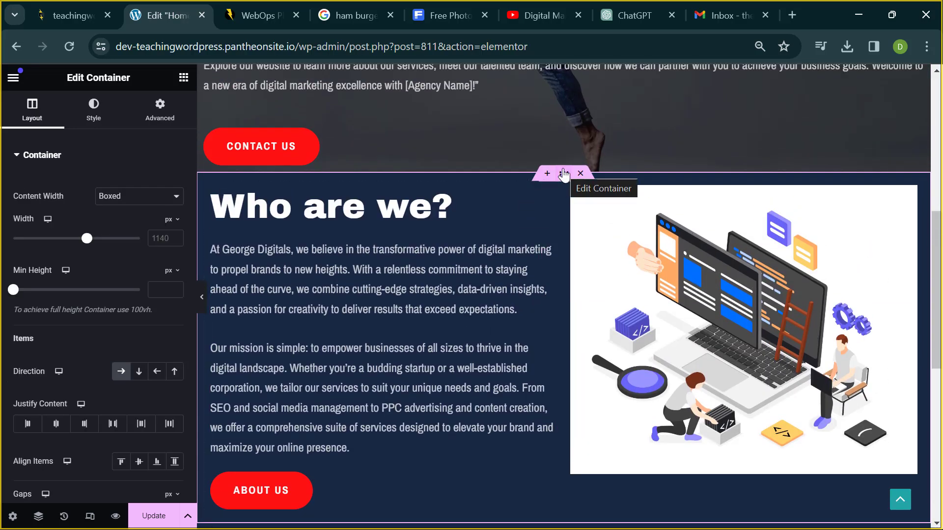
click(148, 119)
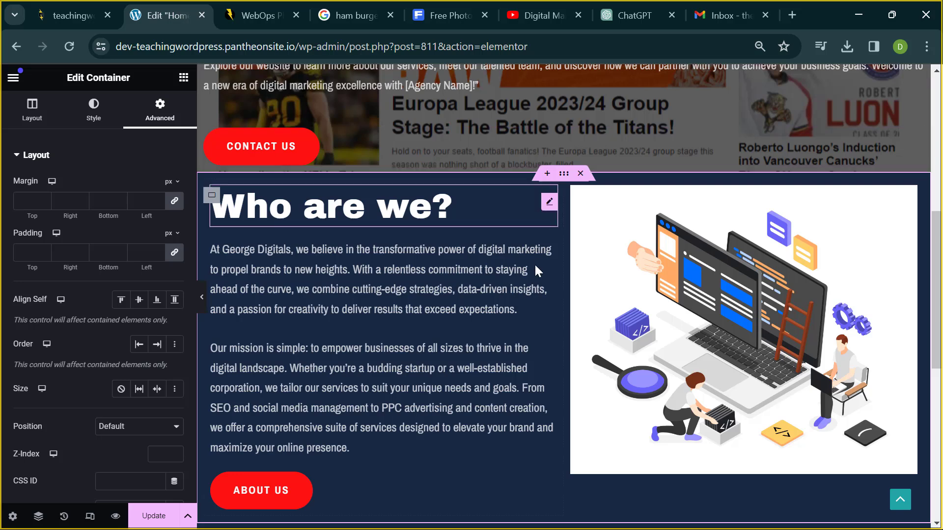
scroll(535, 265, down, 2)
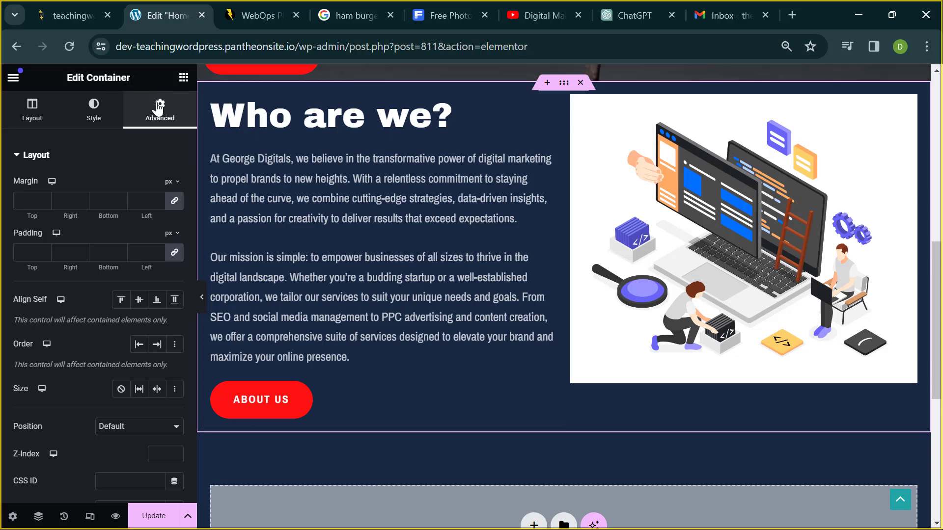
click(174, 253)
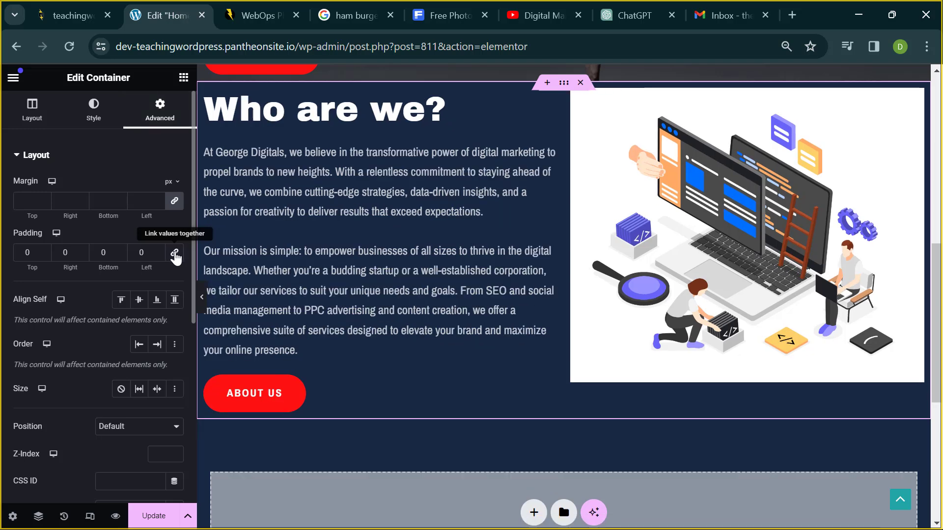
click(20, 253)
text(5)
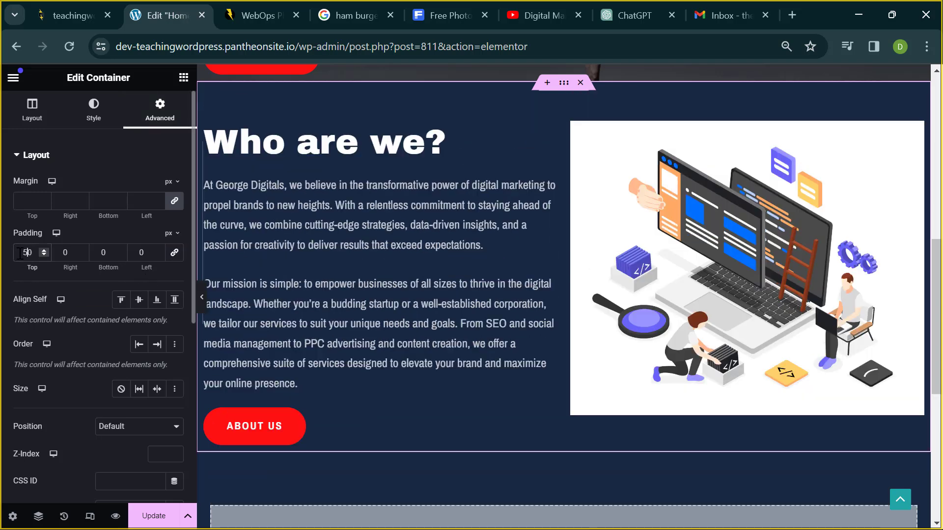
click(174, 253)
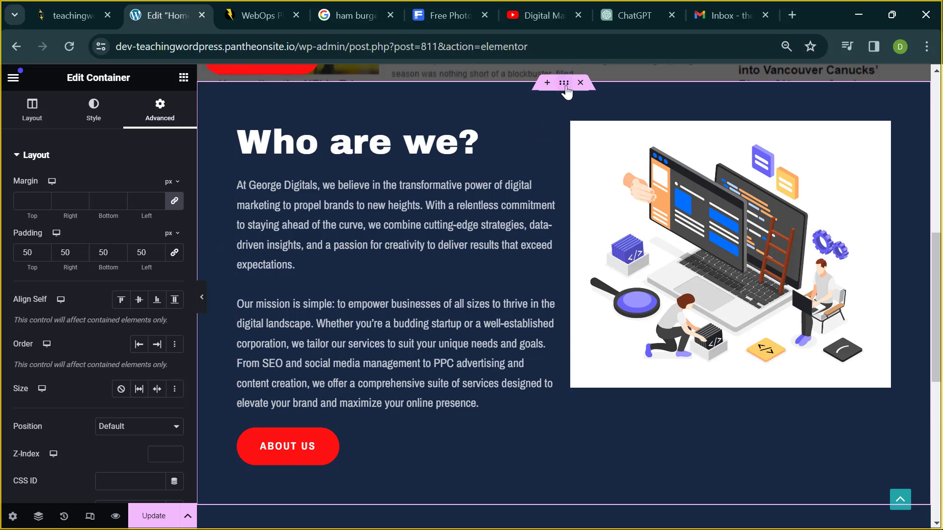
click(33, 113)
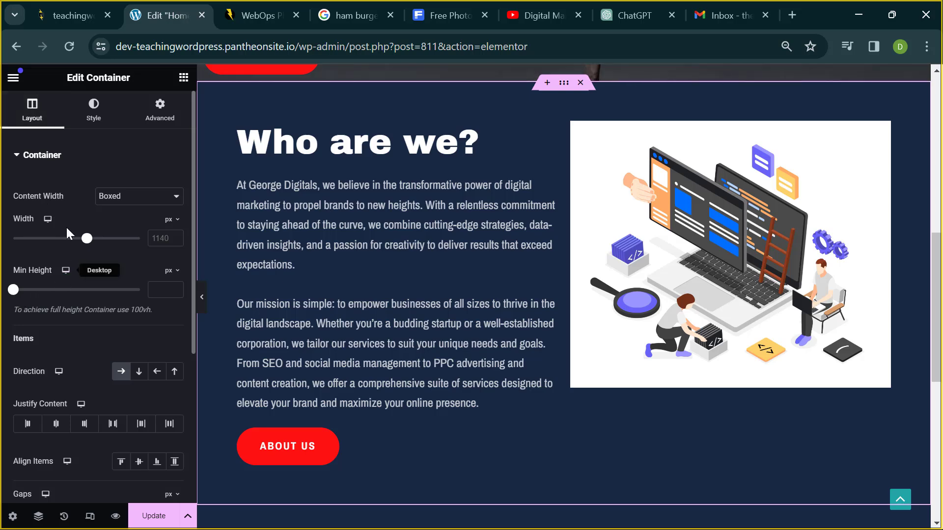
- Give the container a Classic background, trial a pinkish red colour, then clear it
click(93, 122)
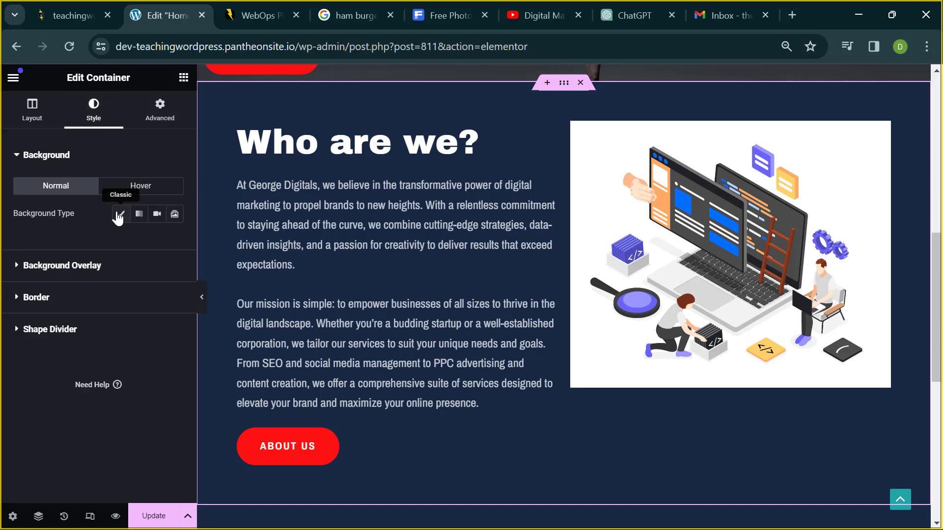
click(118, 216)
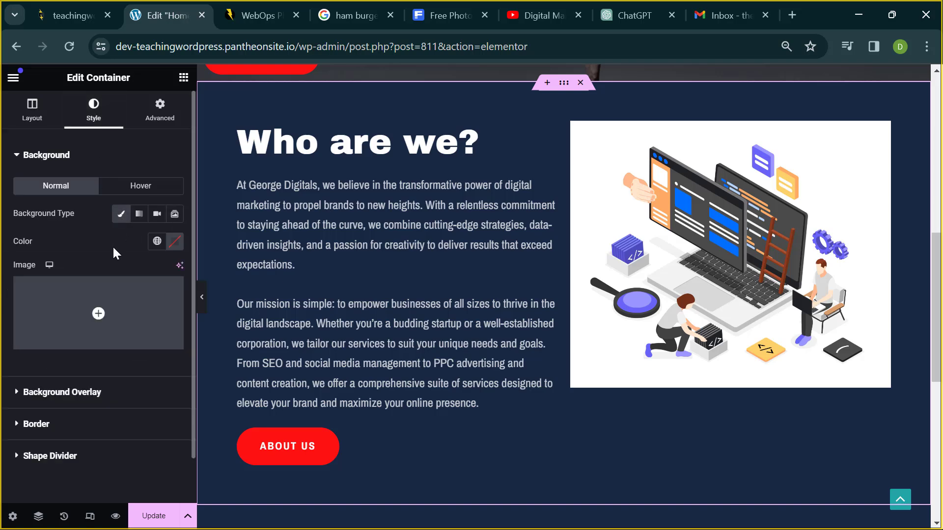
click(175, 241)
mouse_move(169, 312)
mouse_down()
mouse_move(121, 330)
mouse_move(92, 292)
mouse_move(180, 320)
mouse_up()
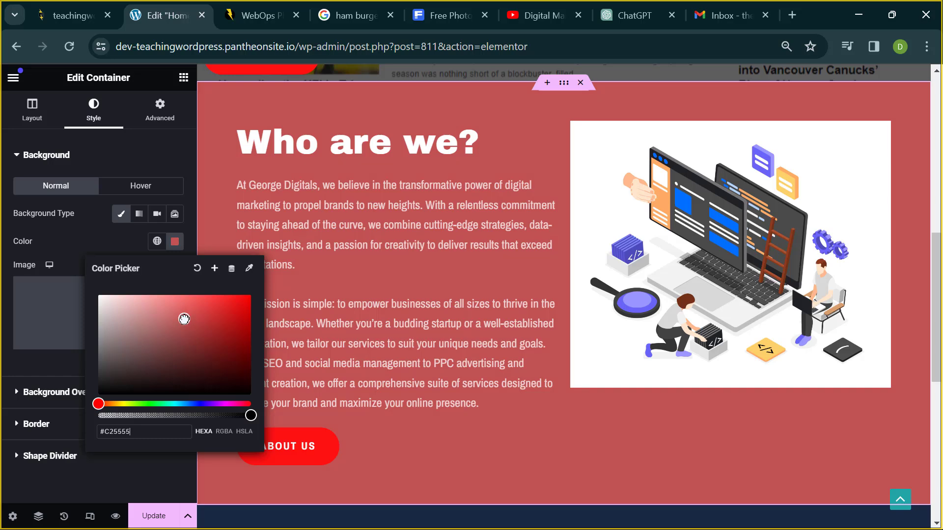
click(195, 269)
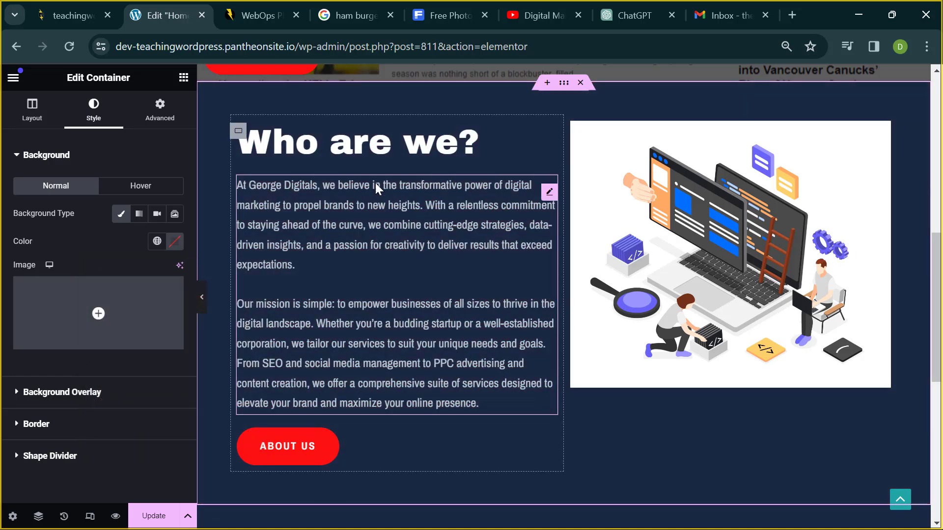
- Set the container's left, bottom, right and top padding to 0 and preview the page
click(151, 113)
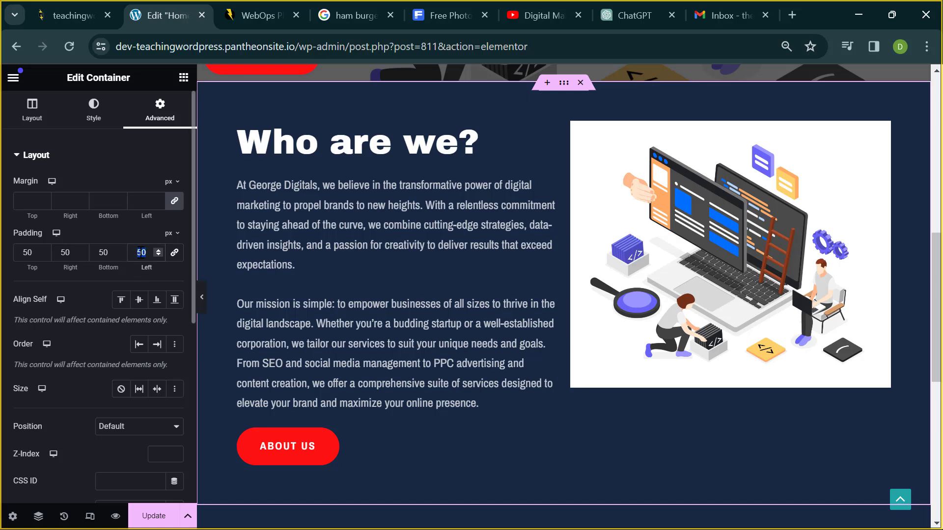
text(0)
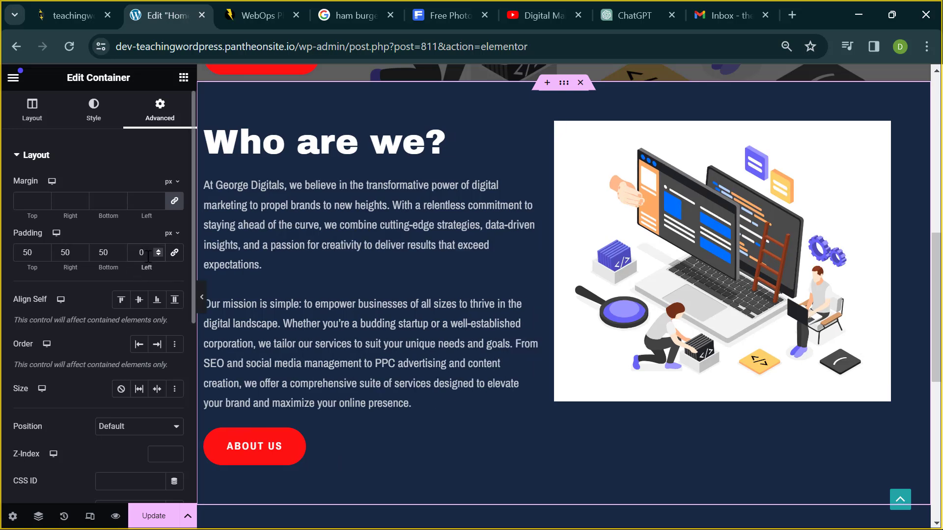
double_click(103, 252)
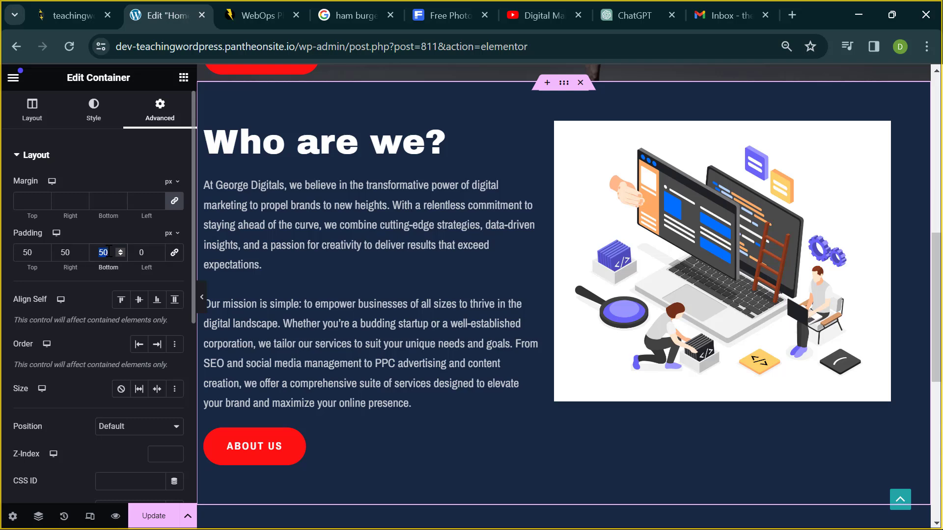
text(0)
double_click(68, 252)
text(0)
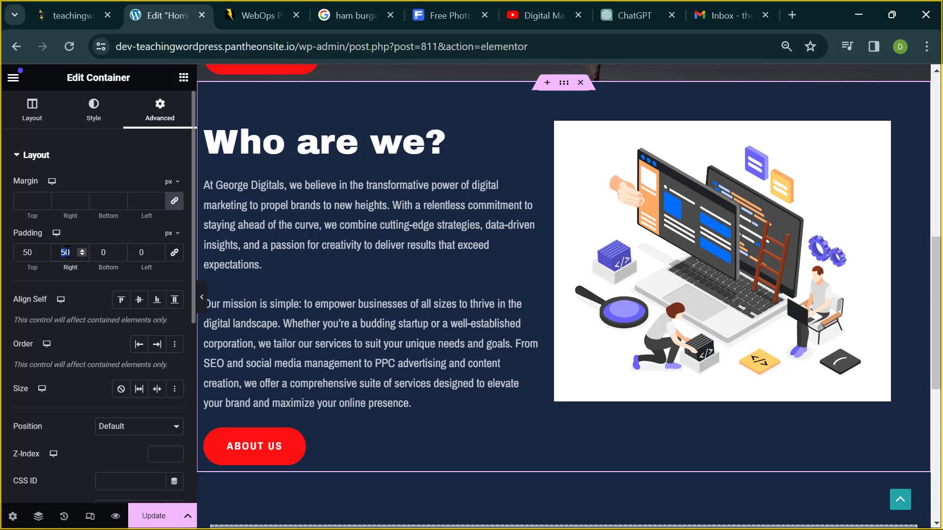
double_click(28, 252)
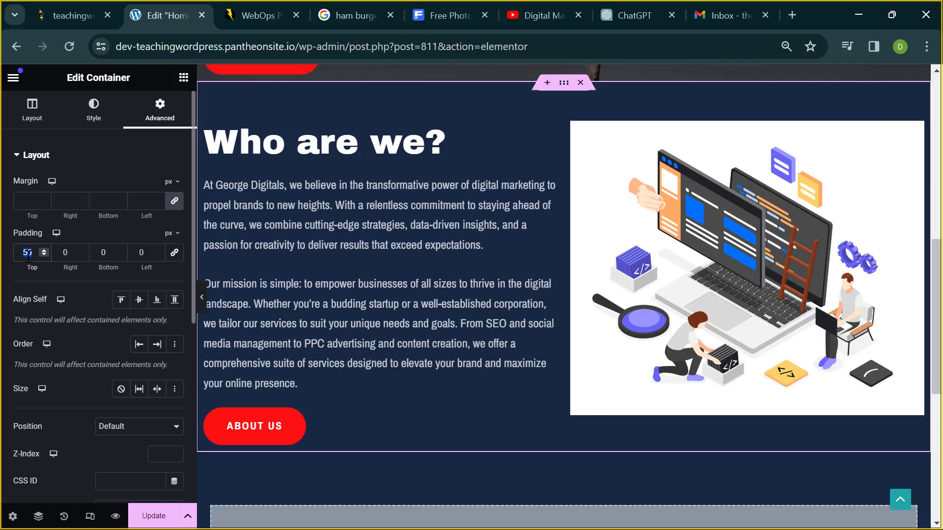
text(0)
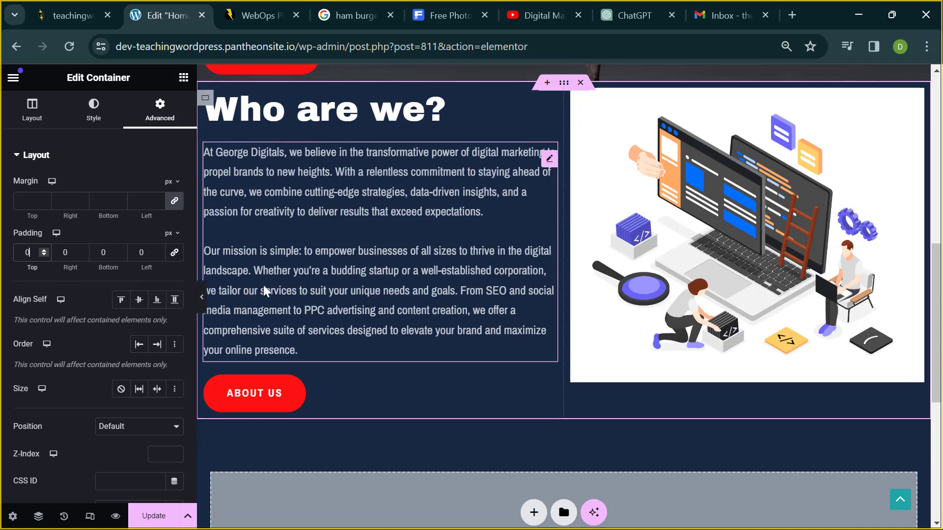
click(202, 298)
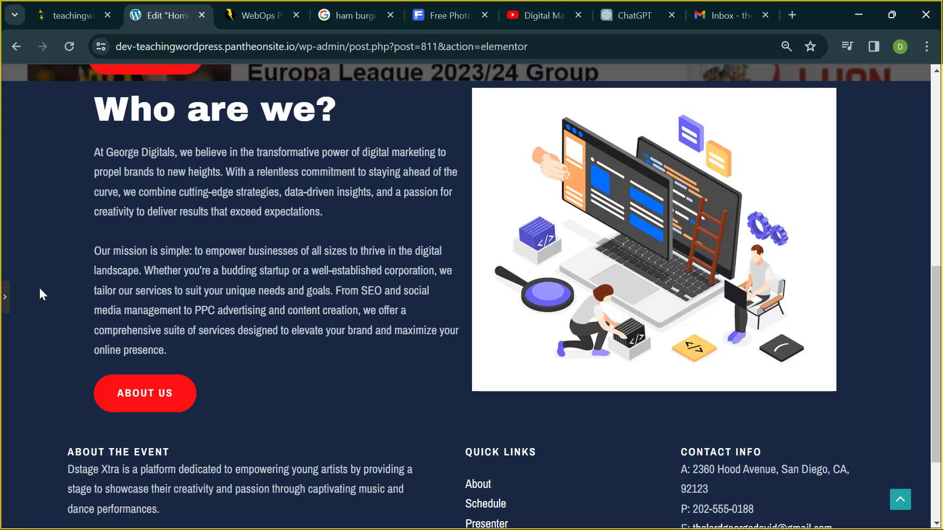
click(6, 299)
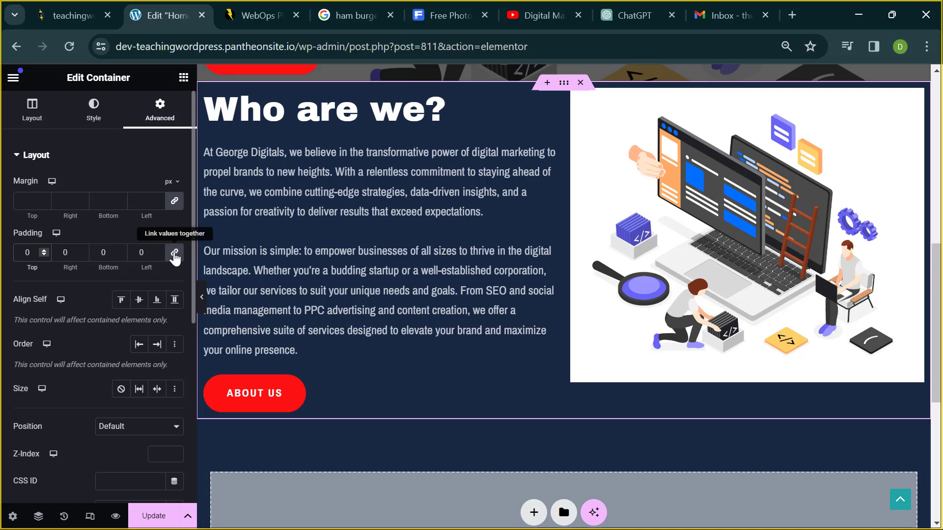
- Adjust the linked container padding with the arrow keys, settling at 45 px
text(5)
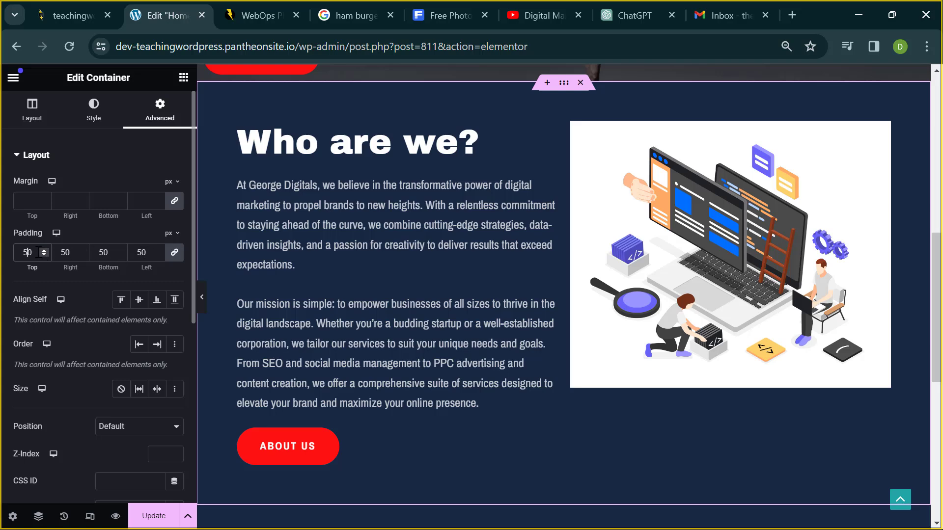
key(Down)
key(Down)
key(Down)
key(Down)
key(Down)
key(Down)
key(Down)
key(Down)
key(Down)
key(Down)
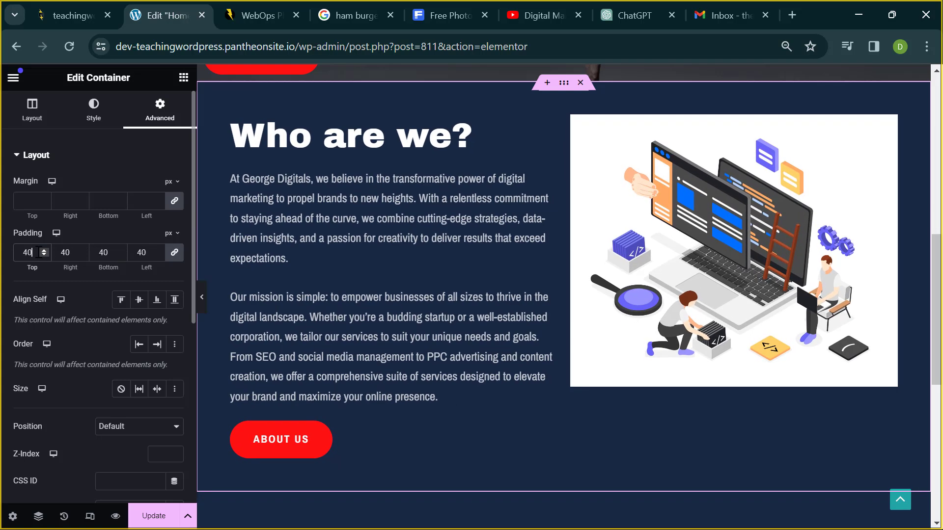
key(Up)
key(Up)
key(Up)
key(Up)
key(Up)
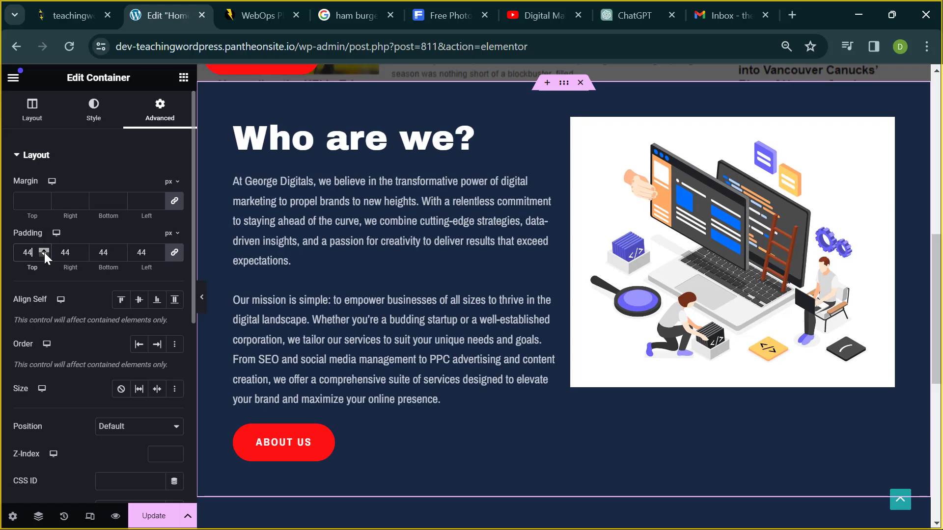
key(Down)
key(Down)
key(Down)
key(Down)
key(Down)
key(Down)
key(Down)
key(Down)
key(Down)
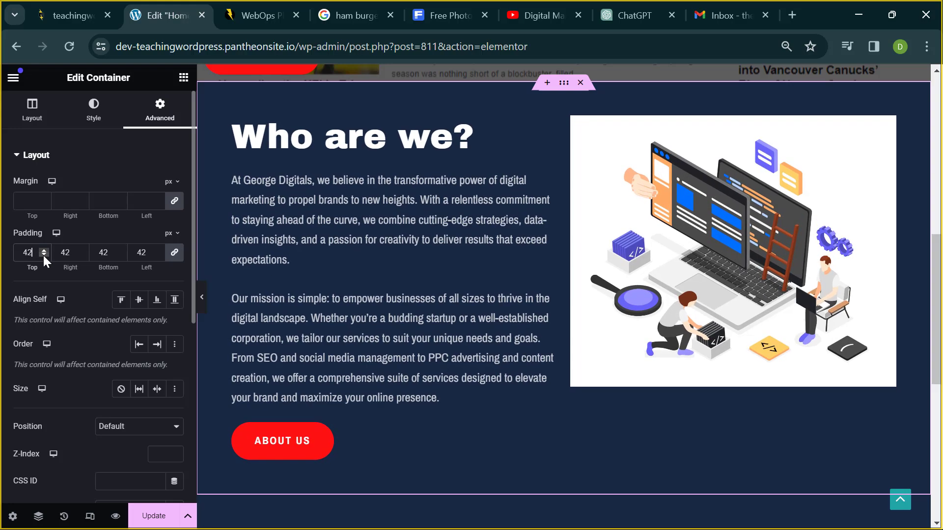
key(Down)
key(Down)
key(Down)
key(Down)
key(Down)
key(Down)
key(Down)
key(Down)
key(Down)
key(Down)
key(Down)
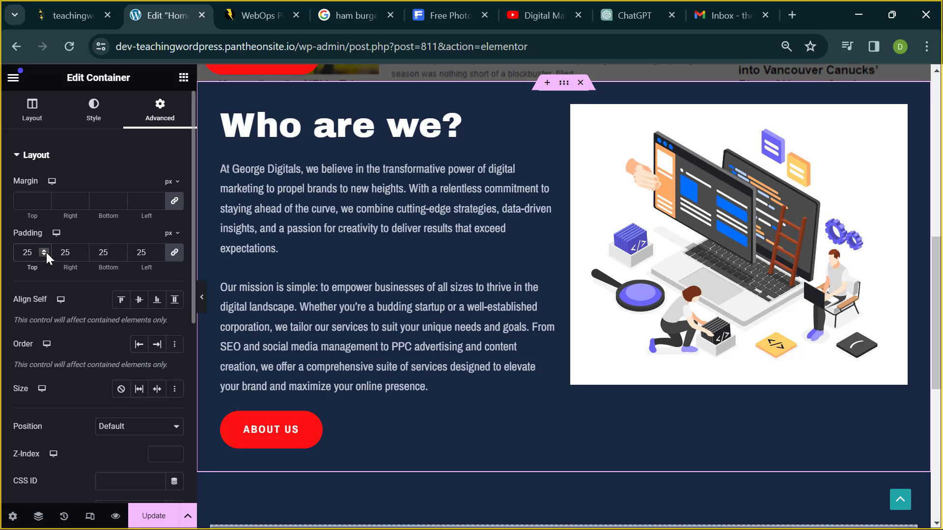
key(Up)
key(Up)
key(Up)
key(Up)
key(Up)
key(Up)
key(Up)
key(Up)
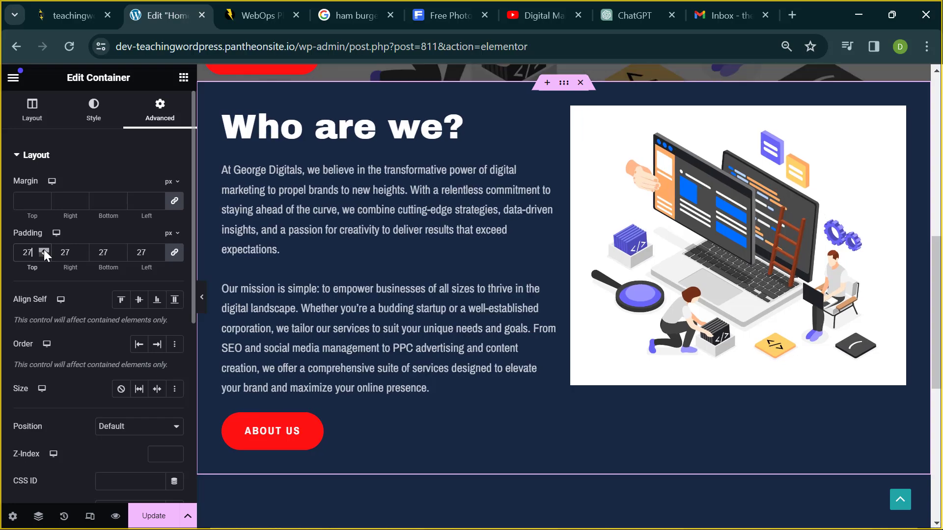
key(Up)
key(Up)
key(Up)
key(Up)
key(Up)
key(Up)
key(Up)
key(Up)
key(Up)
key(Up)
key(Up)
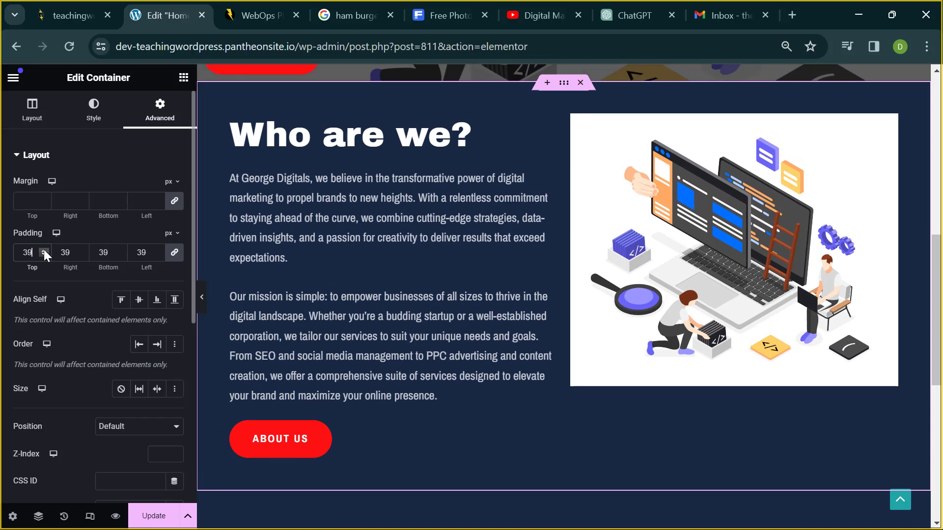
key(Up)
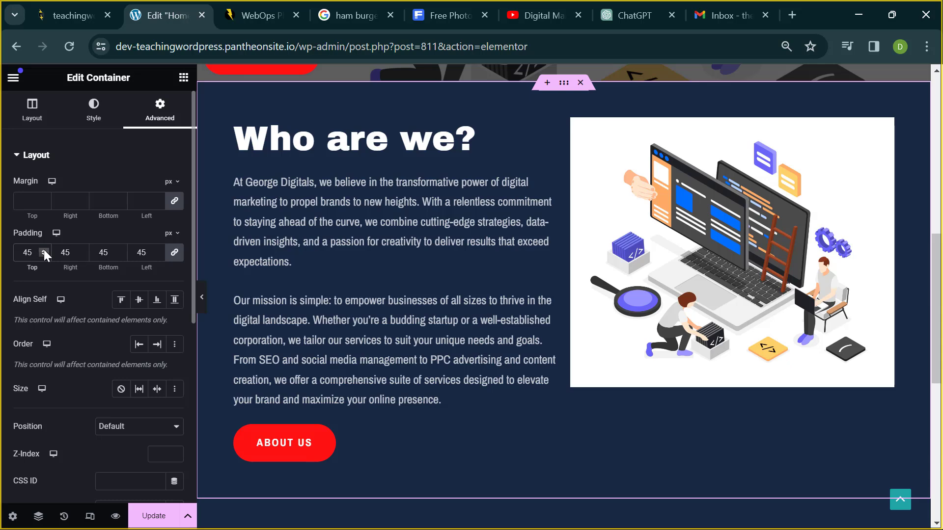
- Preview the section full width with 45 px padding, then return to the editor
click(201, 297)
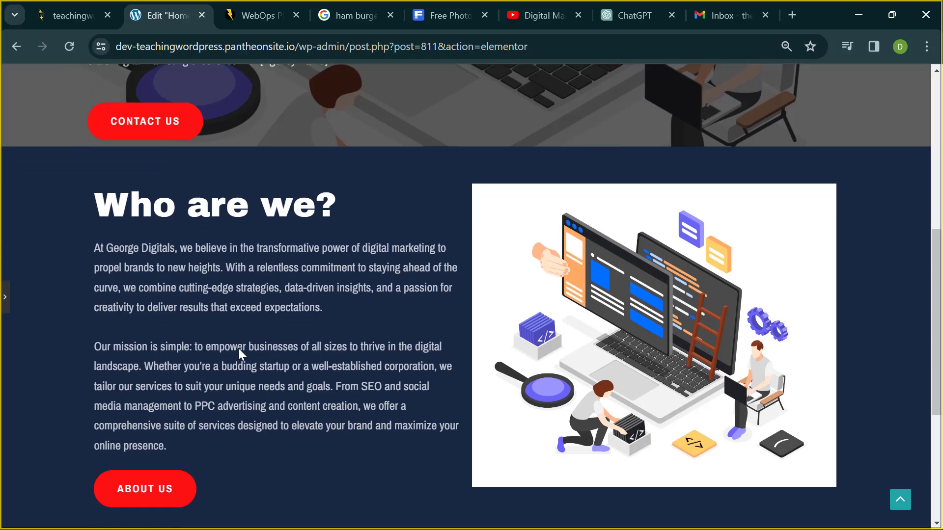
scroll(133, 195, down, 3)
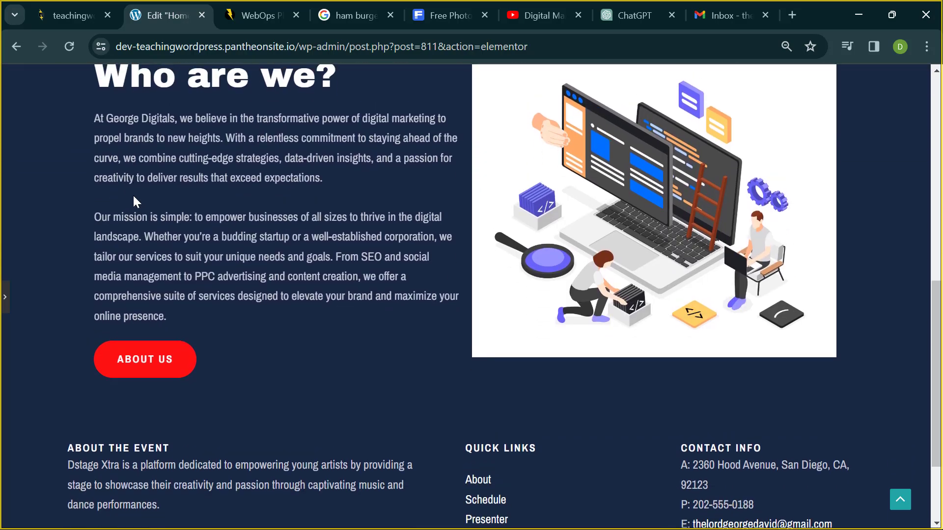
scroll(133, 195, up, 3)
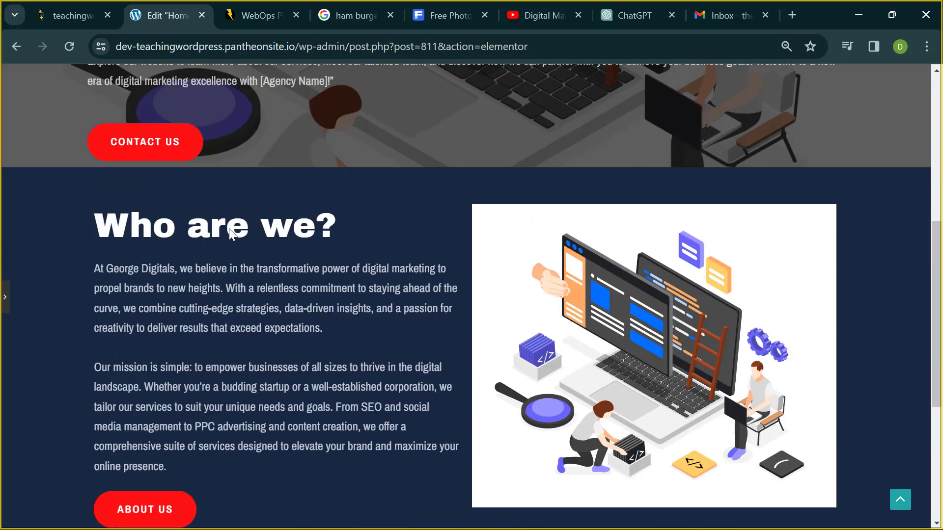
scroll(171, 252, up, 1)
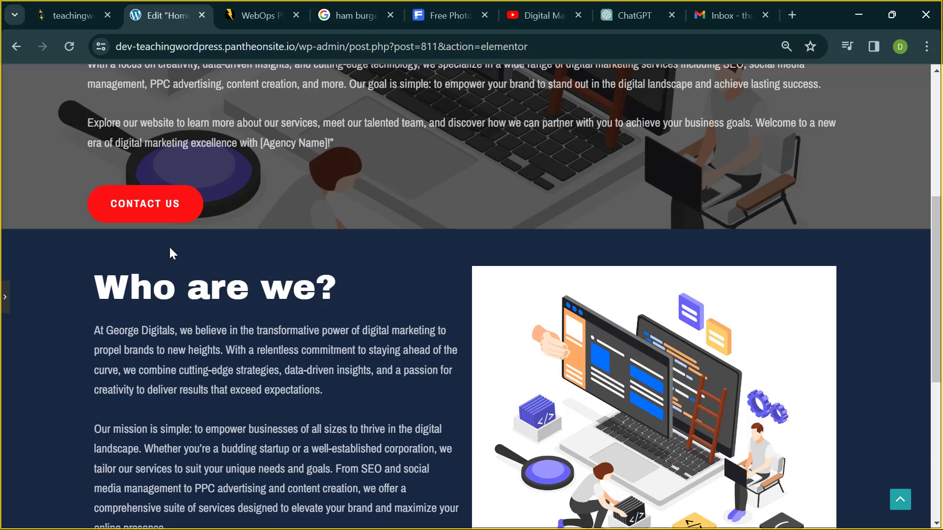
click(7, 297)
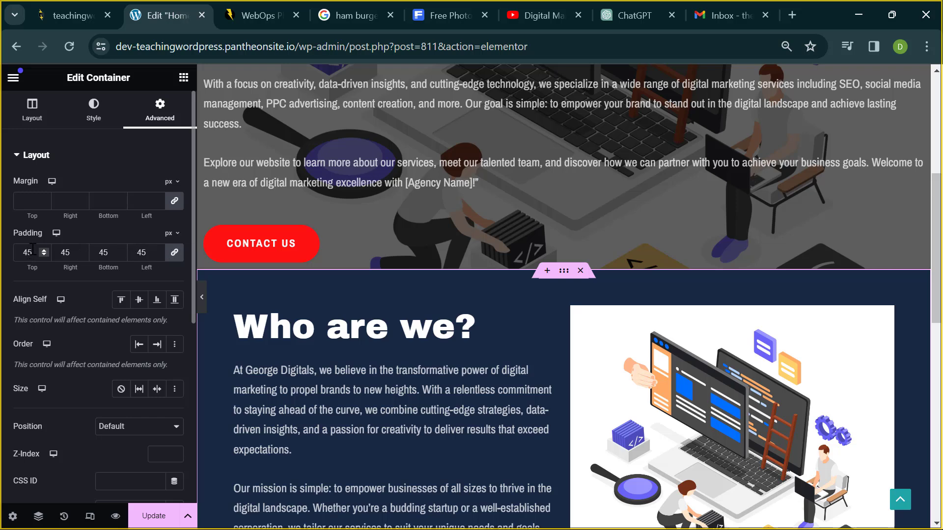
- Unlink the padding and set top and bottom to 60, right and left to 20
click(178, 256)
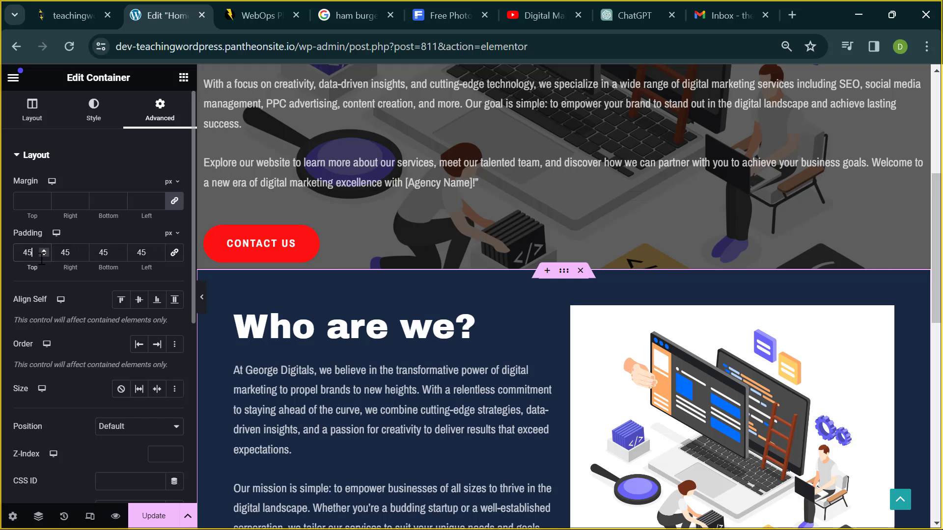
key(BackSpace)
key(BackSpace)
text(60)
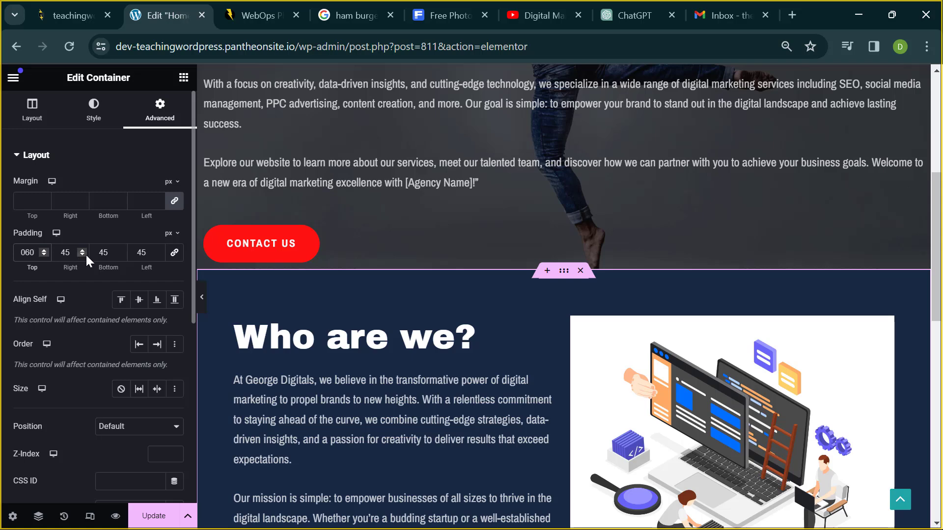
double_click(102, 252)
key(BackSpace)
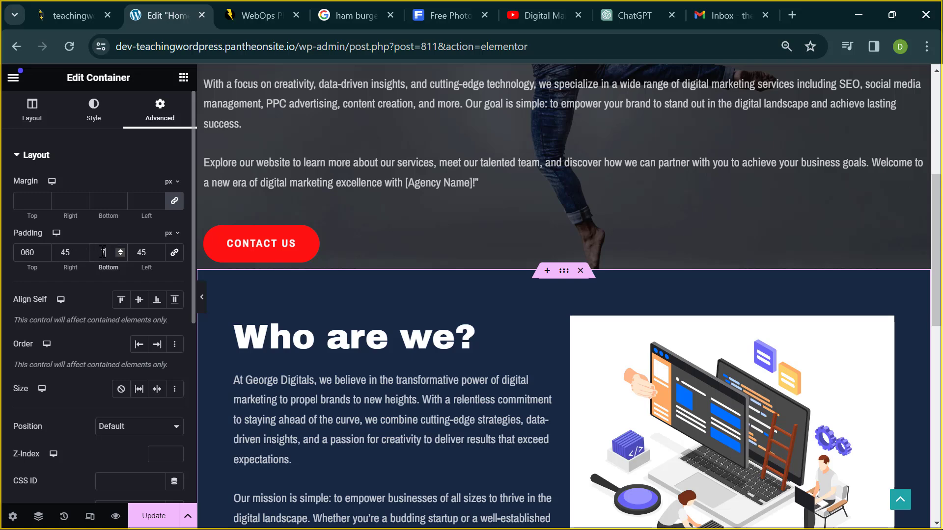
text(060)
click(27, 252)
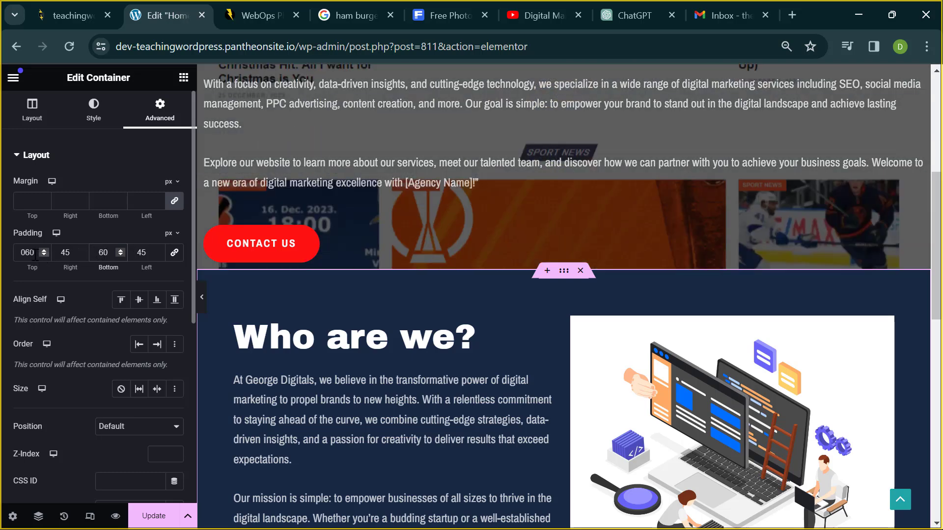
key(BackSpace)
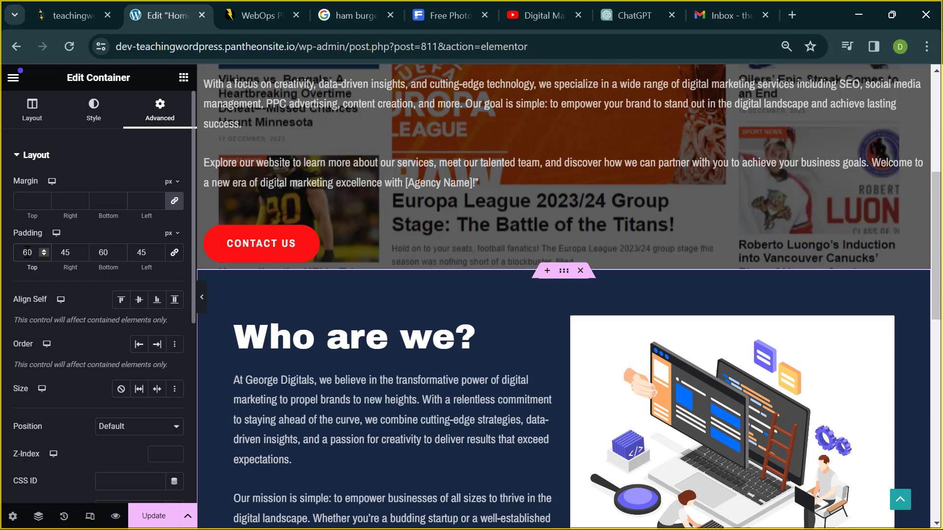
click(73, 253)
text(20)
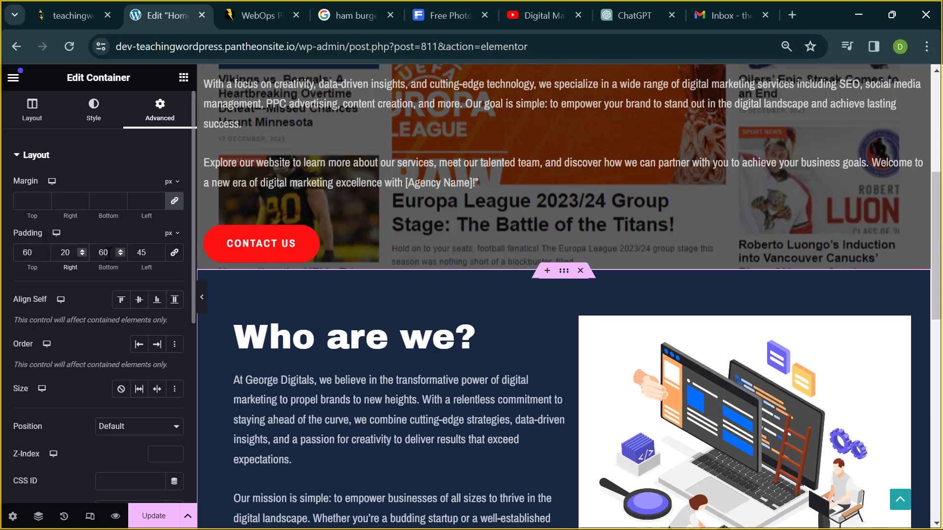
click(147, 247)
text(20)
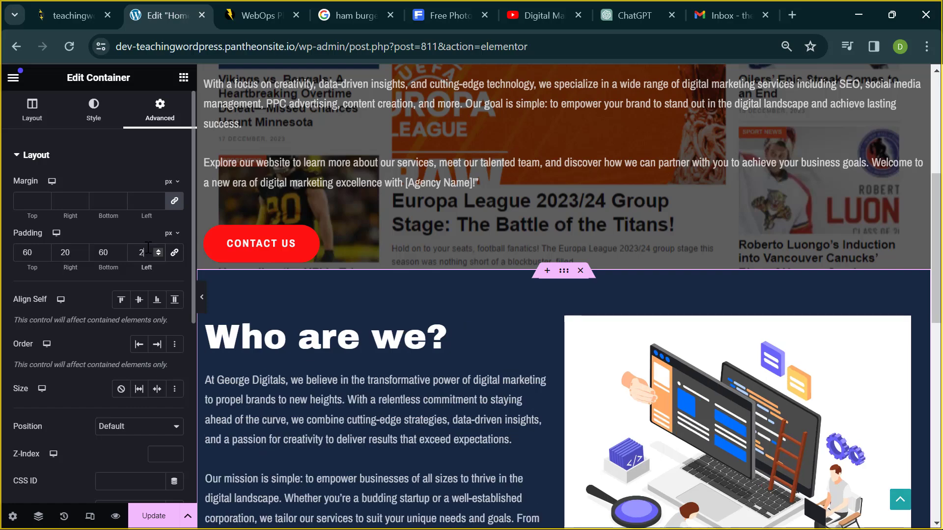
- Preview the section with the new padding and return to the editor
click(202, 297)
scroll(270, 302, down, 6)
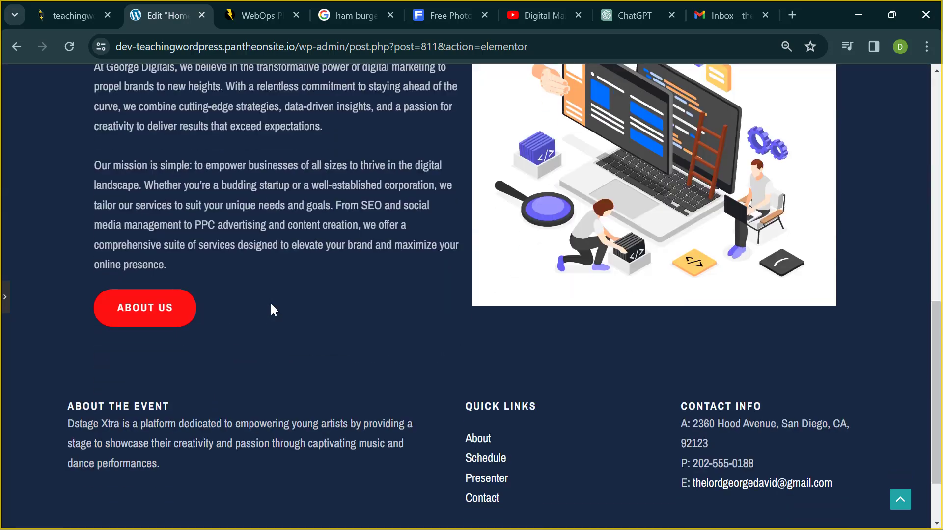
scroll(363, 270, up, 4)
scroll(367, 269, up, 1)
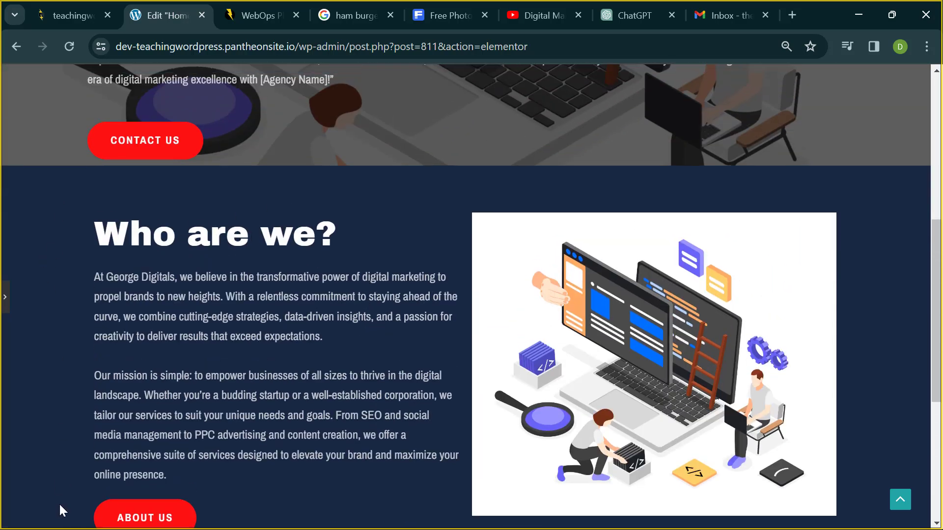
scroll(60, 508, down, 6)
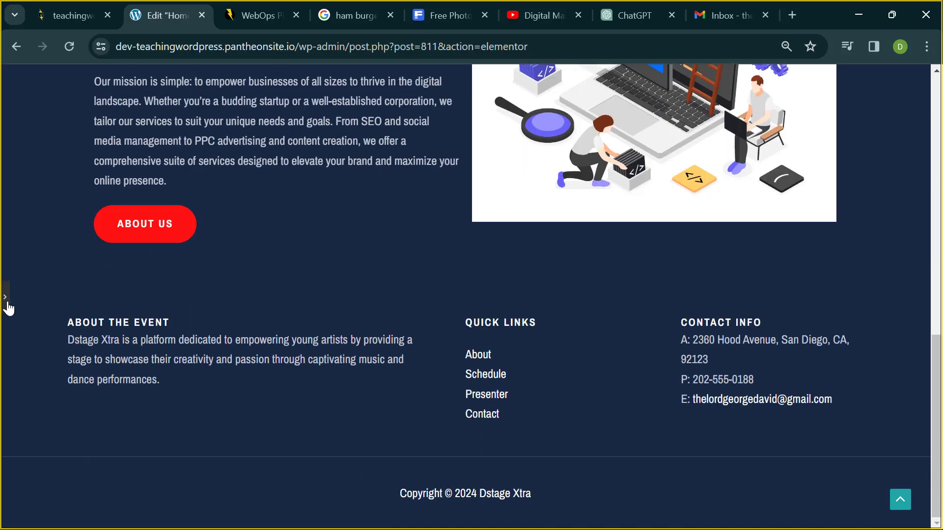
click(5, 296)
- Raise the container's top padding step by step to 113 px
click(185, 251)
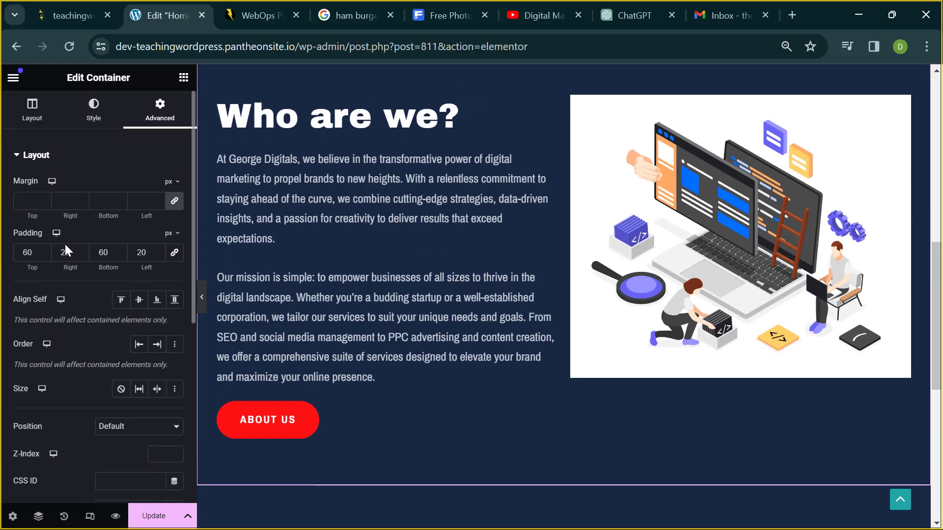
click(27, 253)
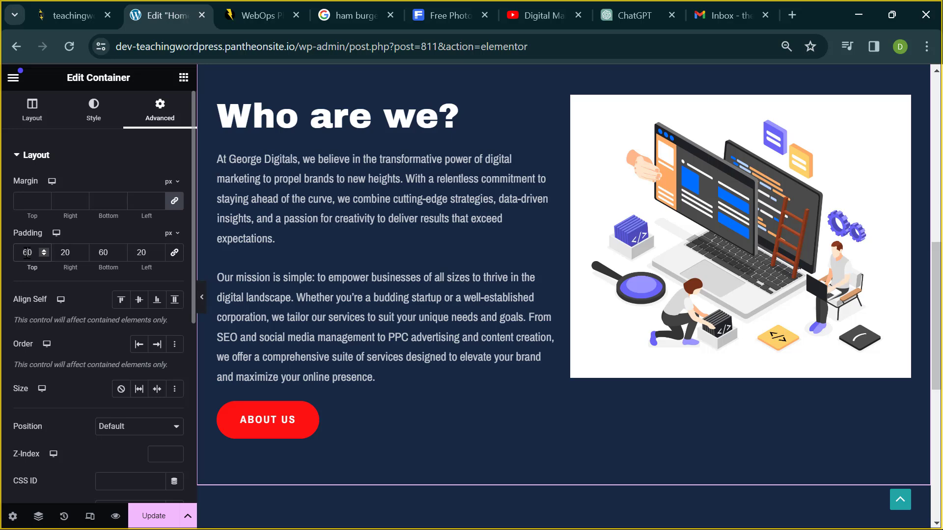
key(BackSpace)
text(9)
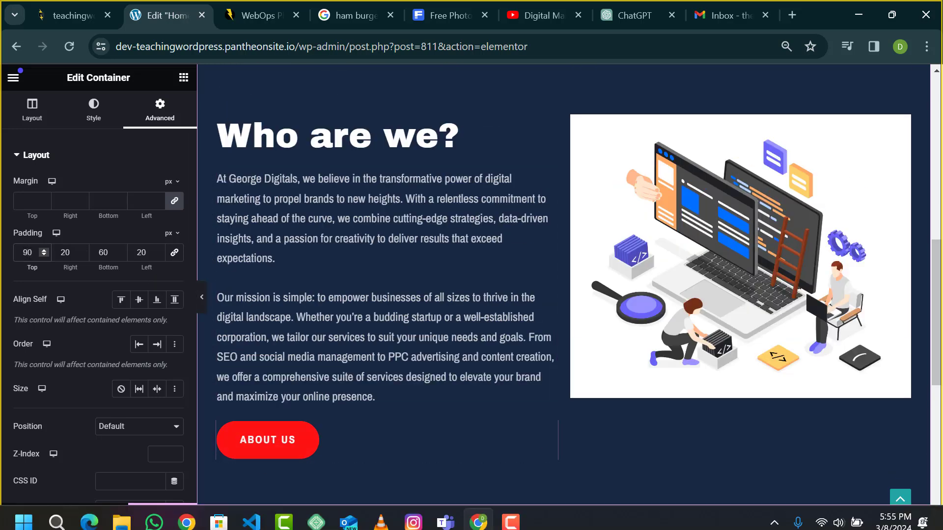
scroll(460, 338, up, 5)
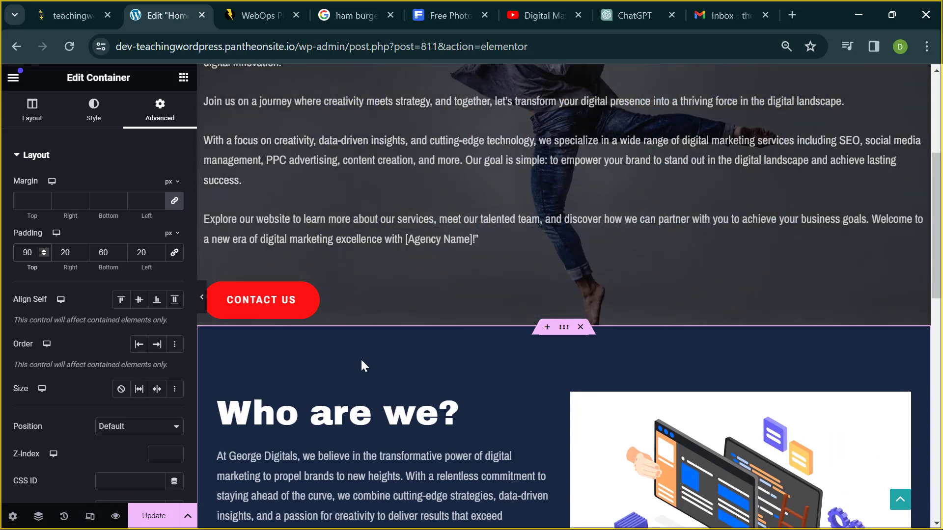
click(44, 250)
click(44, 249)
click(45, 250)
click(44, 250)
click(45, 250)
click(44, 249)
click(44, 250)
click(44, 250)
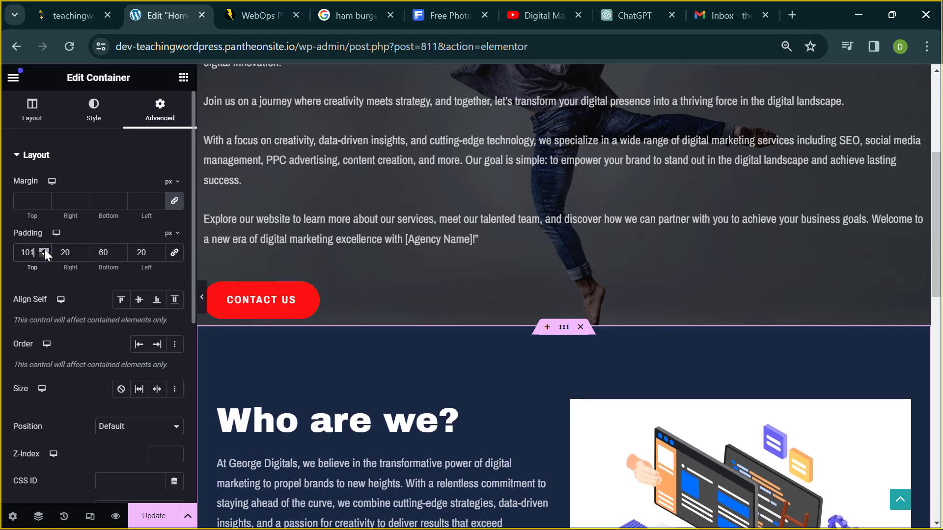
click(44, 250)
click(45, 250)
click(44, 250)
click(45, 250)
click(43, 249)
click(43, 249)
click(44, 249)
click(45, 249)
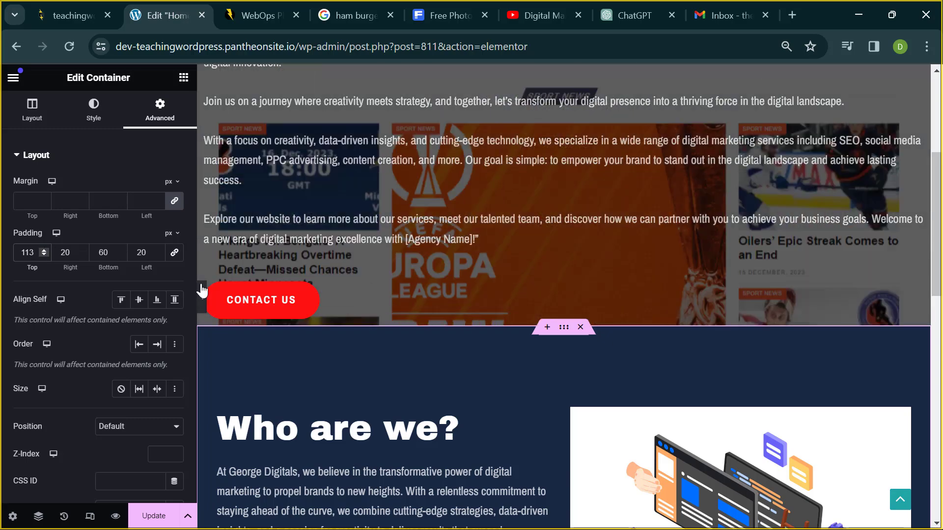
- Preview the 113 px top padding, replace that value, and preview again
click(201, 290)
scroll(304, 338, down, 3)
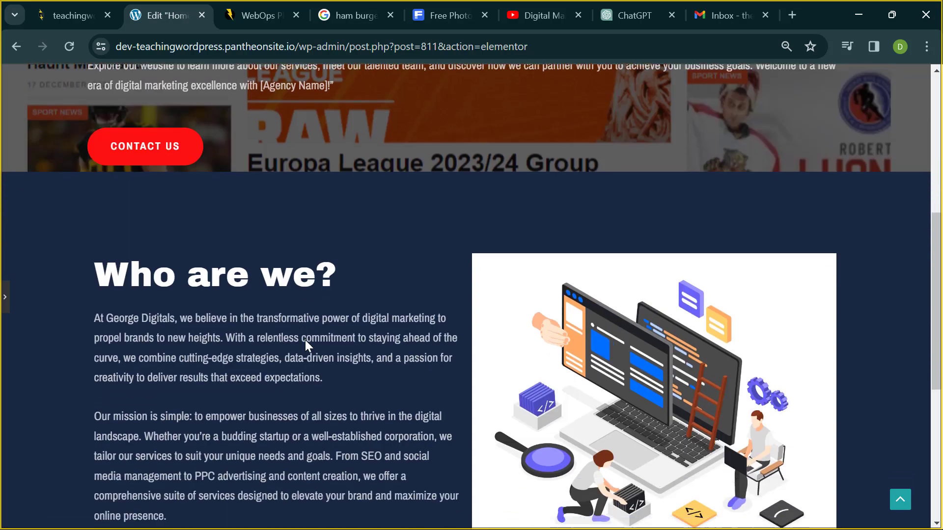
scroll(306, 346, down, 1)
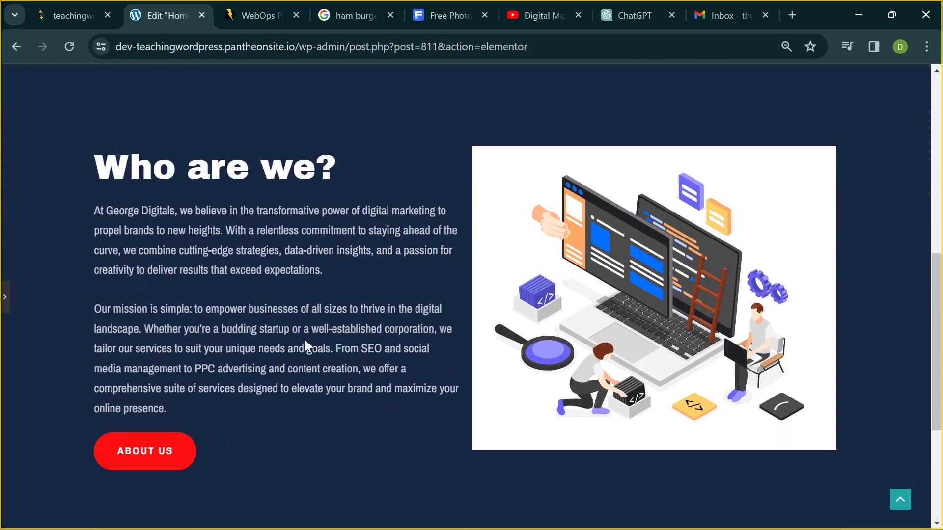
scroll(305, 340, up, 3)
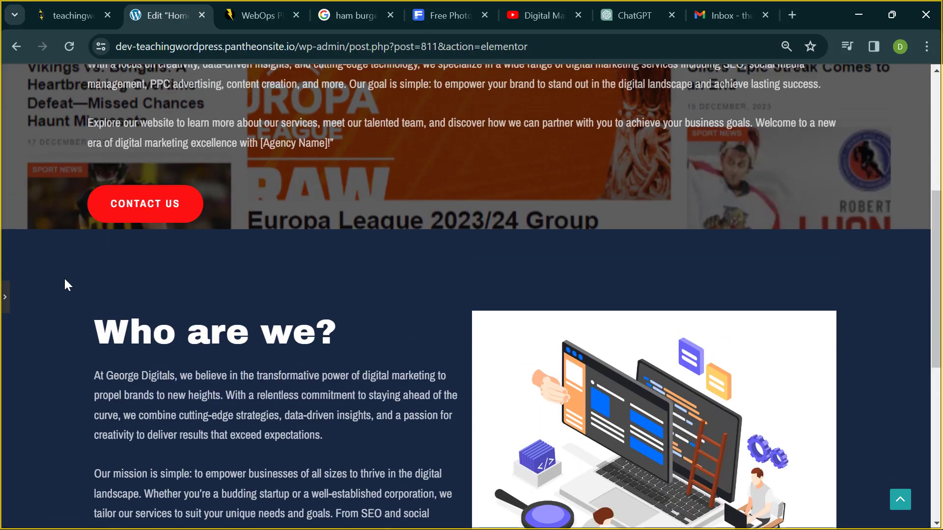
click(6, 298)
click(35, 253)
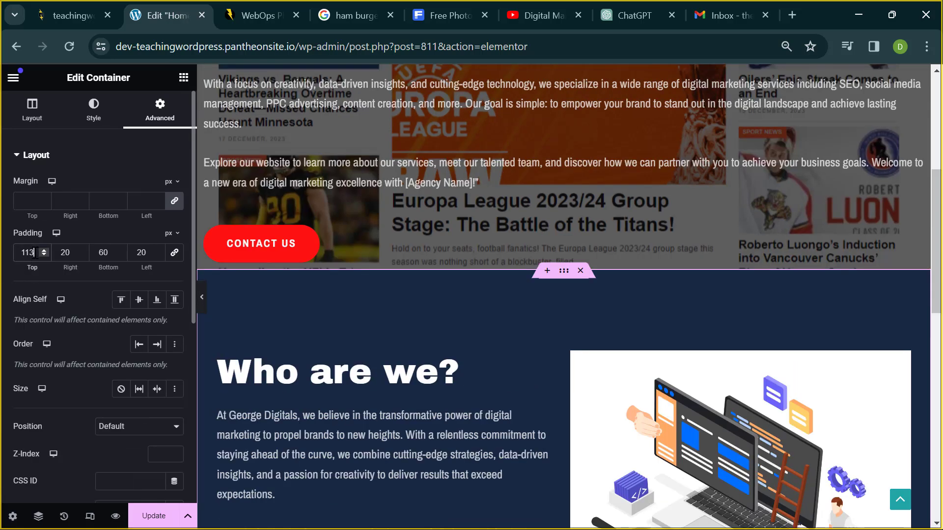
key(BackSpace)
key(BackSpace)
key(BackSpace)
text(0)
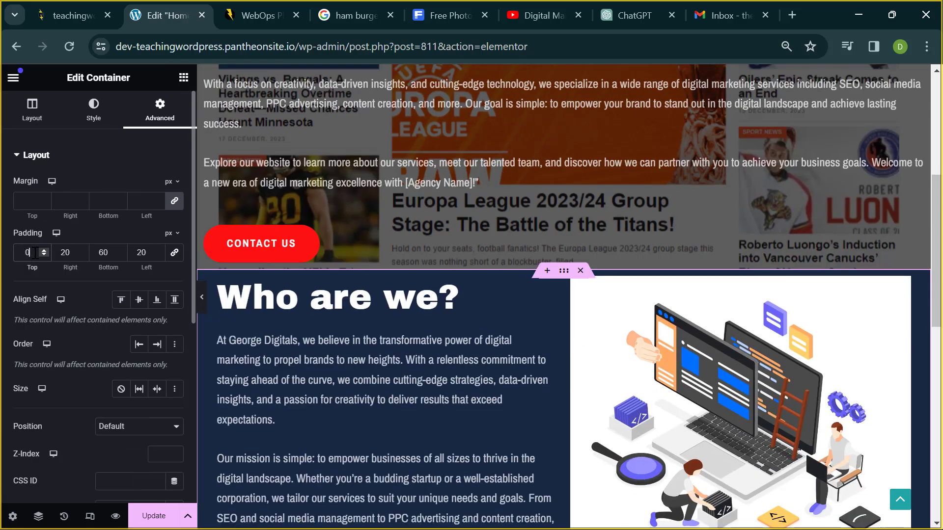
click(202, 298)
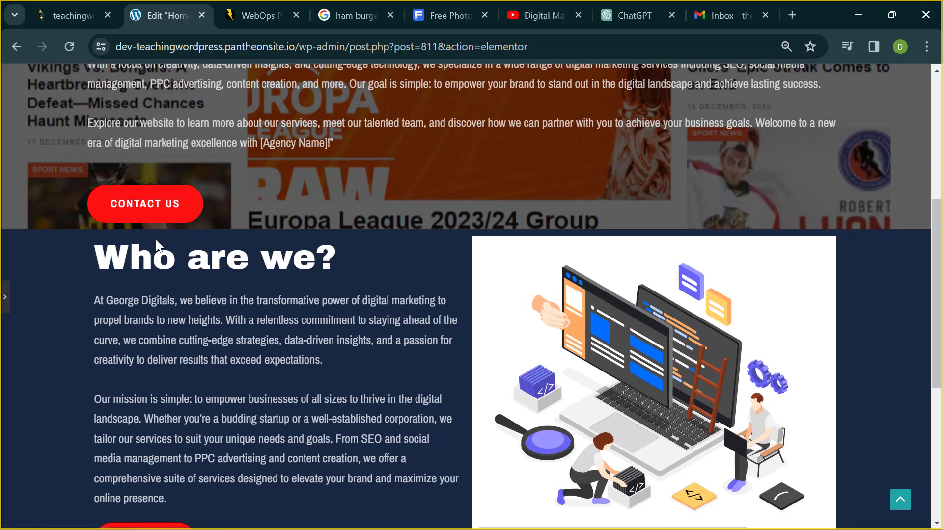
click(6, 300)
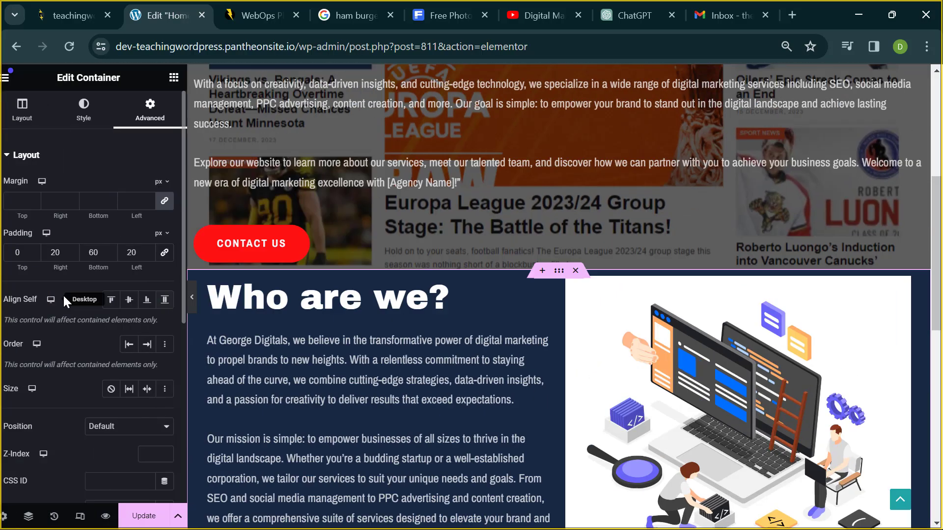
- Set the top padding to 80 px and step the bottom padding up to 64 px
click(27, 251)
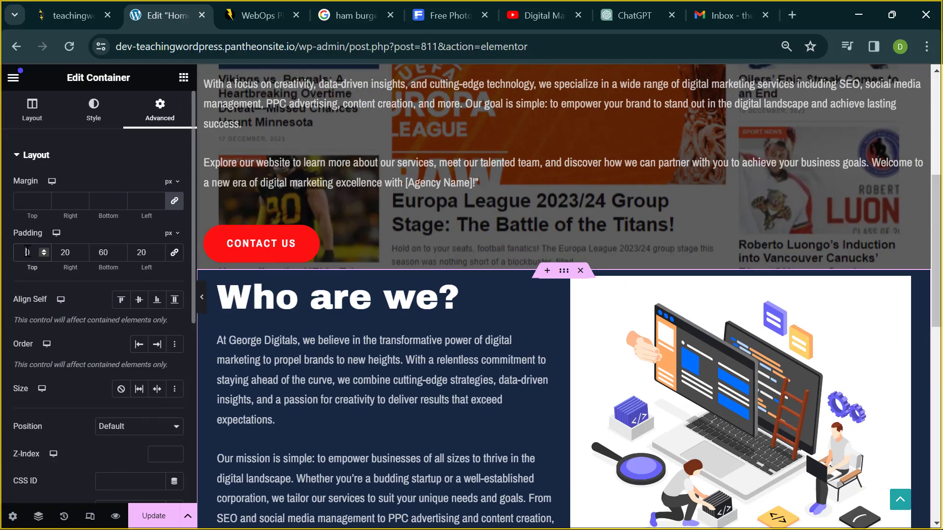
text(8)
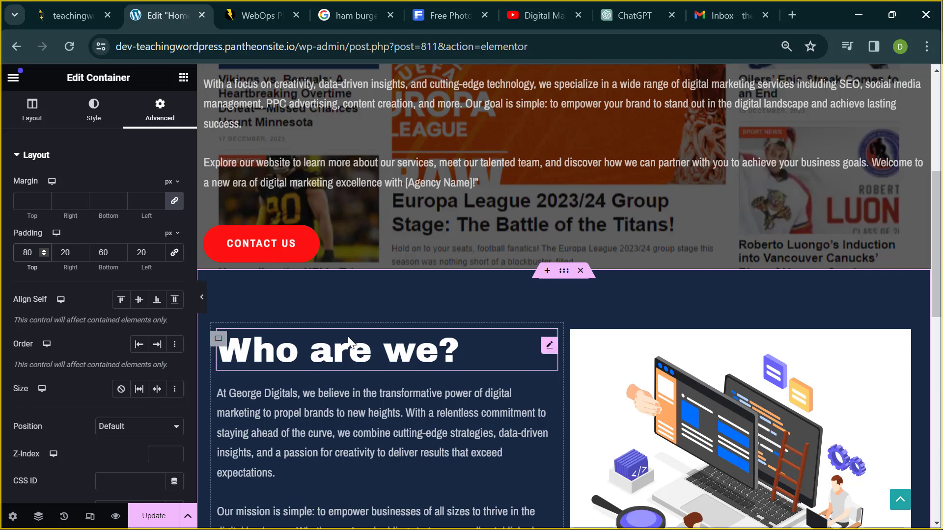
scroll(347, 337, down, 6)
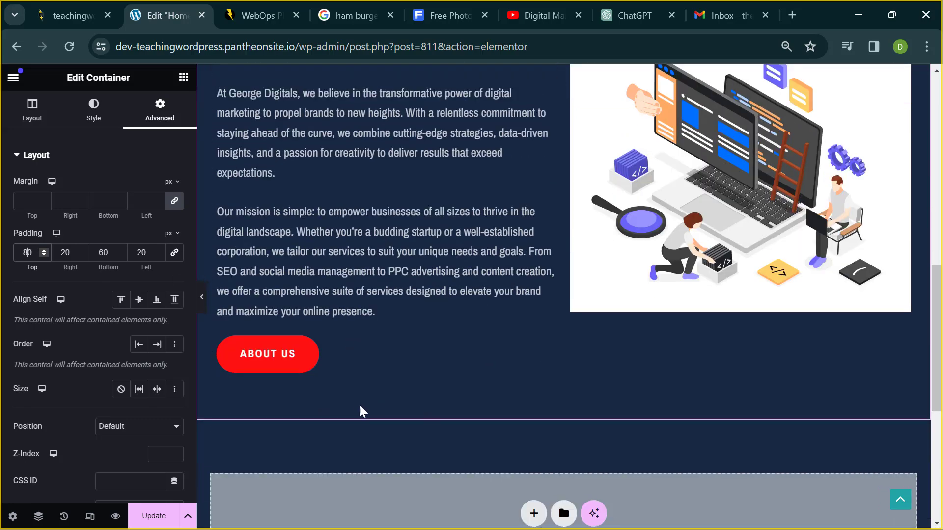
click(120, 250)
click(120, 250)
click(120, 249)
click(120, 250)
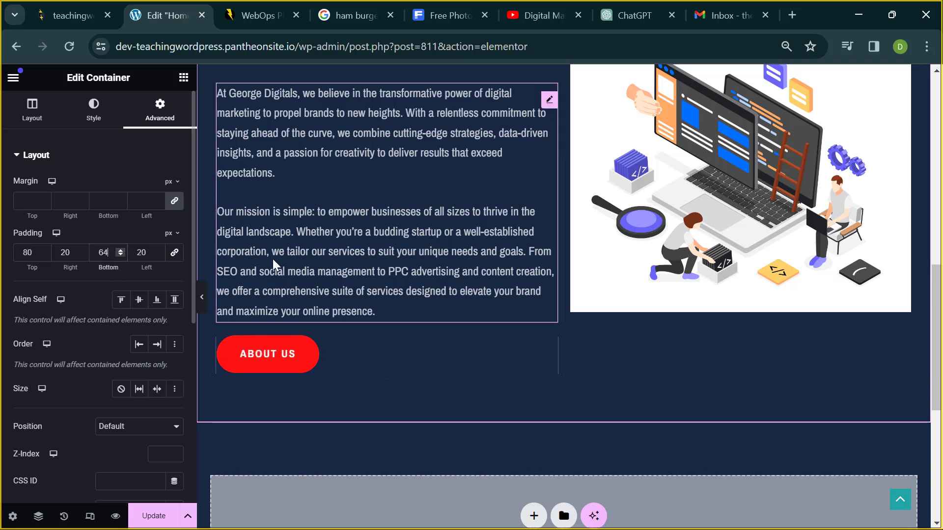
scroll(240, 316, down, 3)
scroll(386, 163, up, 5)
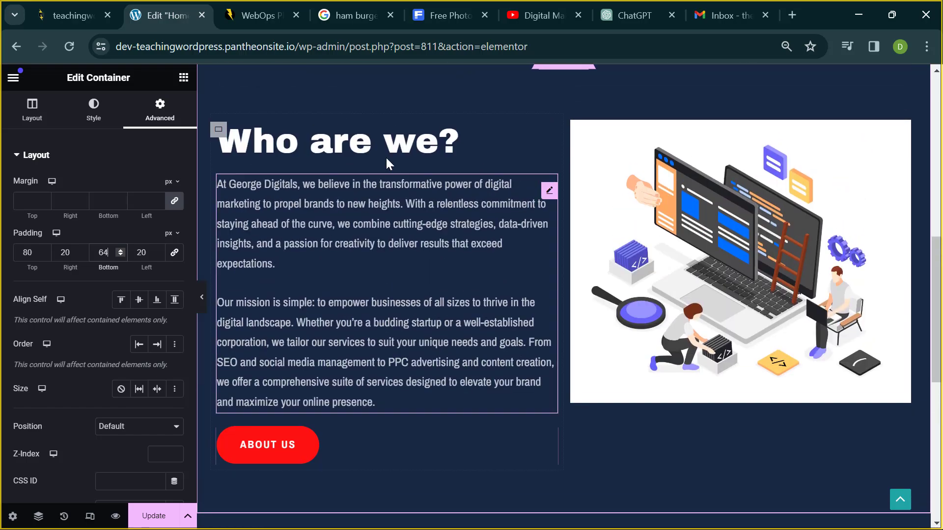
scroll(387, 155, up, 10)
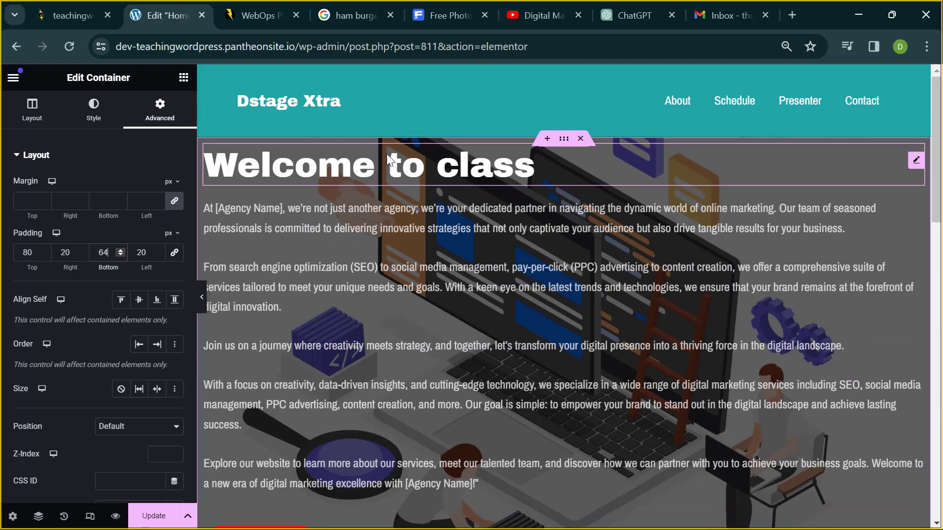
scroll(387, 154, down, 10)
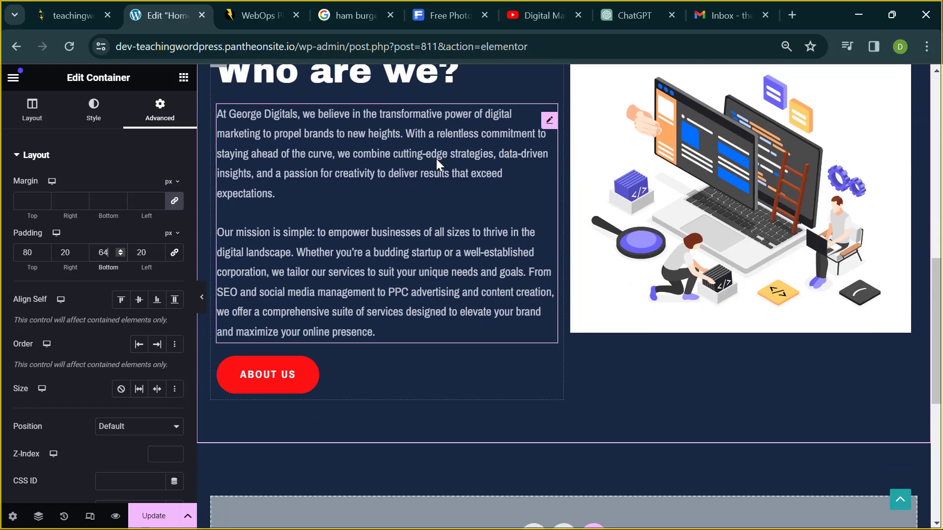
scroll(436, 159, up, 2)
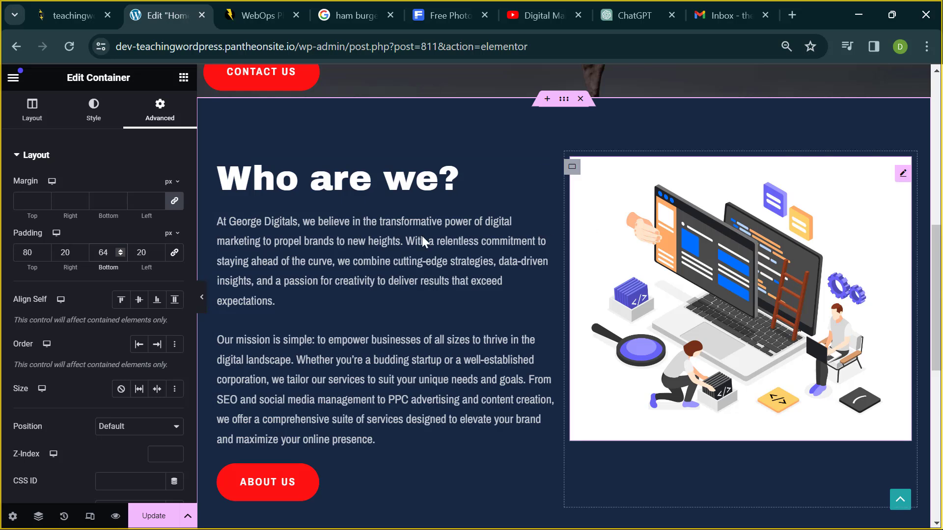
scroll(488, 257, down, 6)
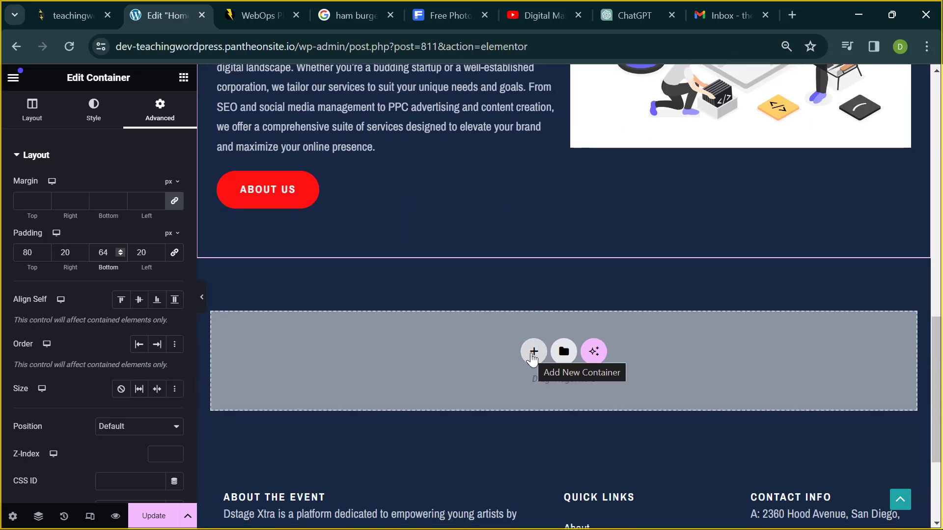
- Add a new container below the section using the Direction Column structure
click(532, 352)
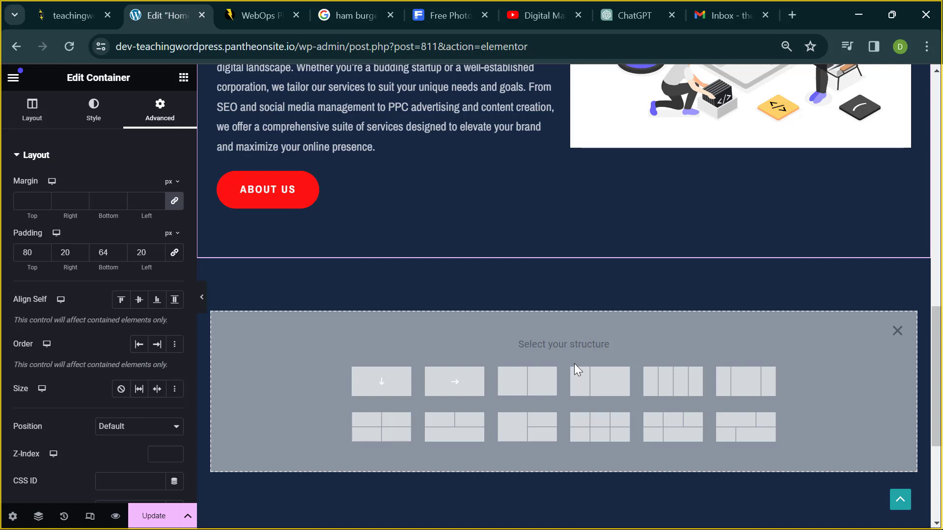
click(897, 331)
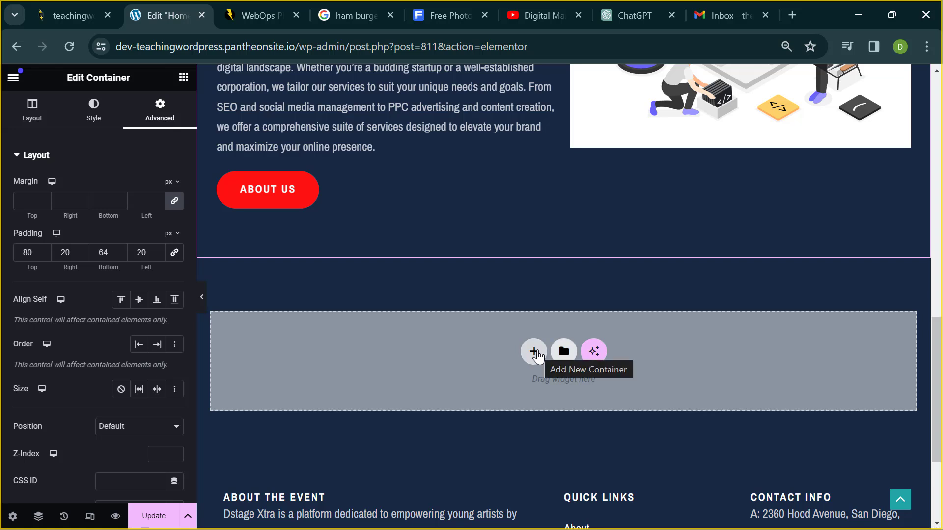
click(534, 352)
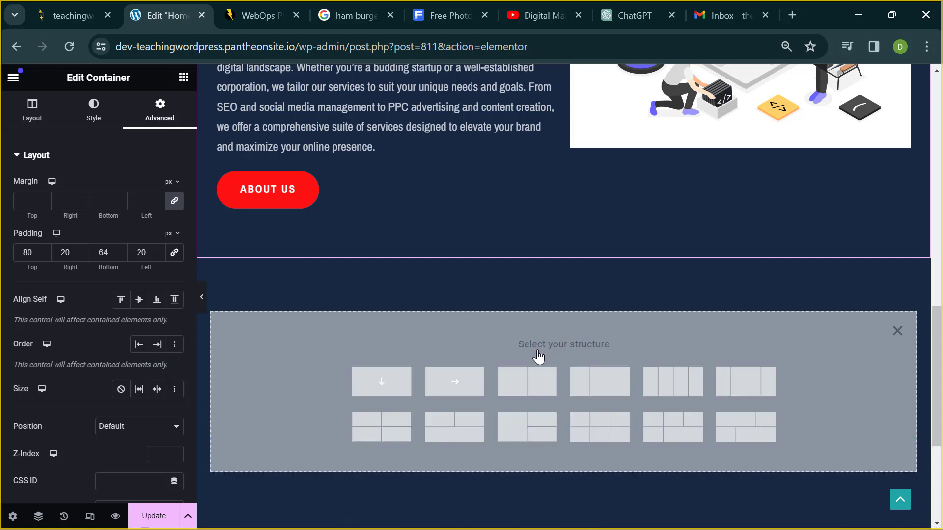
click(384, 385)
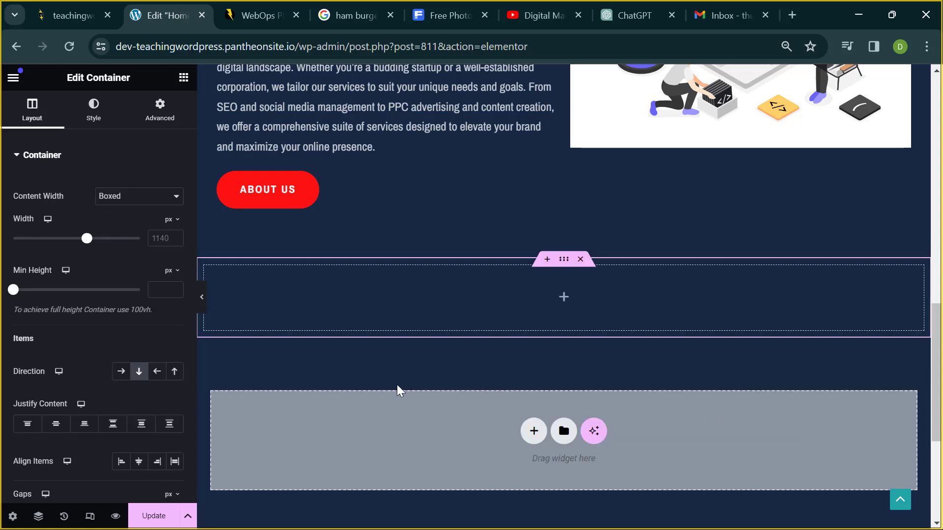
scroll(442, 378, up, 1)
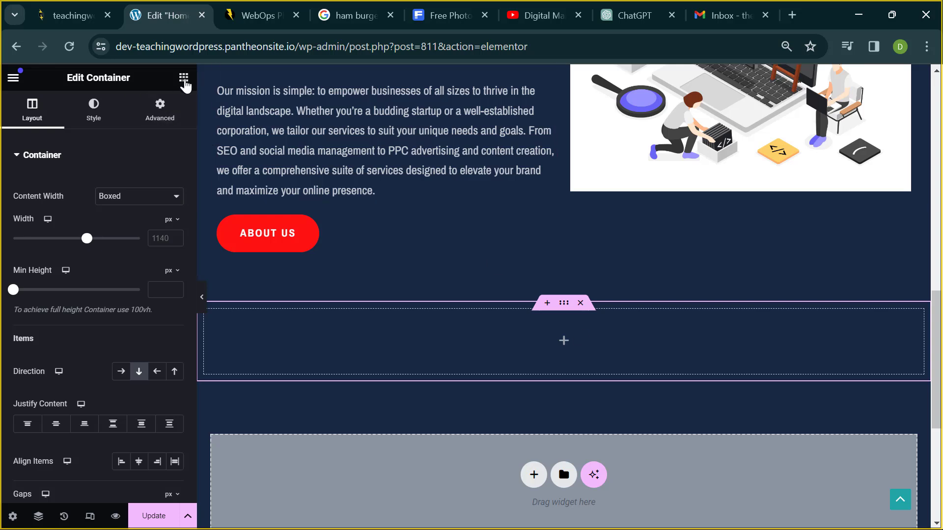
- Drag a Heading widget into the new container and change its title to 'What we do?'
click(184, 80)
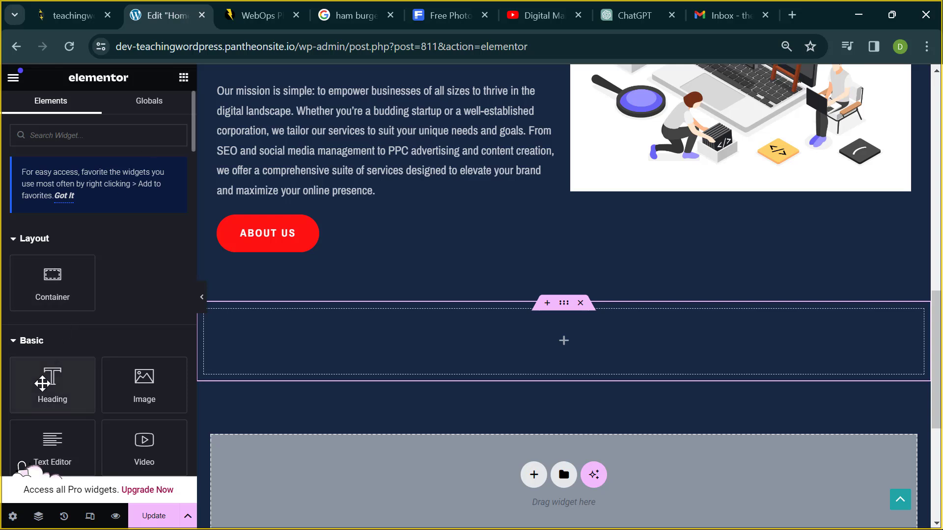
drag(43, 374, 303, 338)
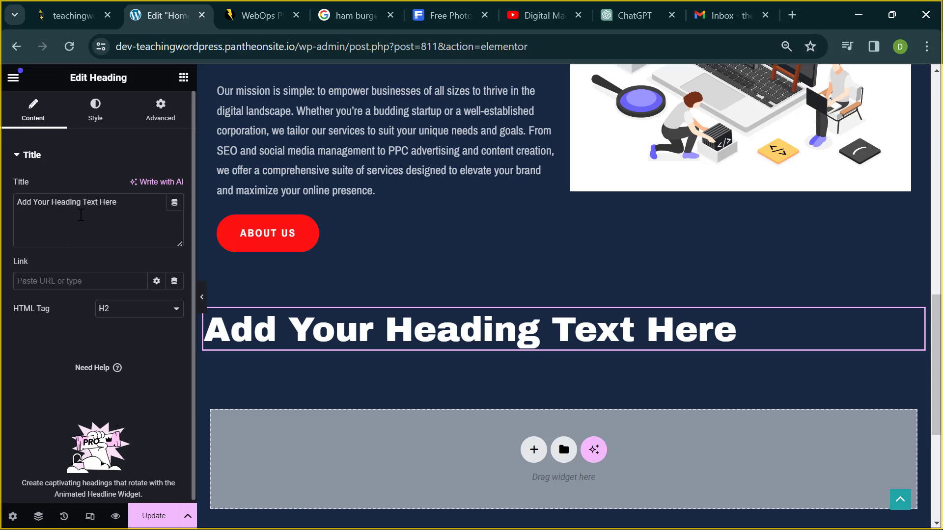
click(82, 214)
key(ctrl+a)
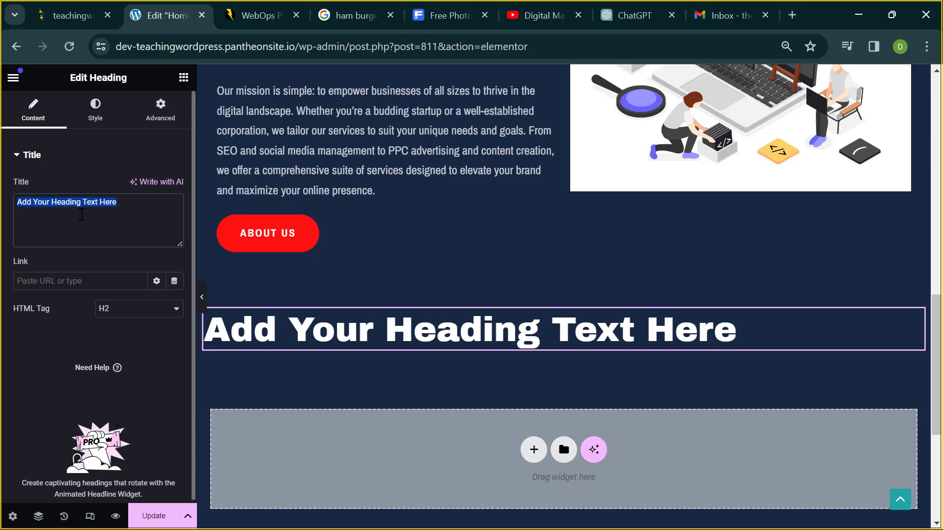
text(W)
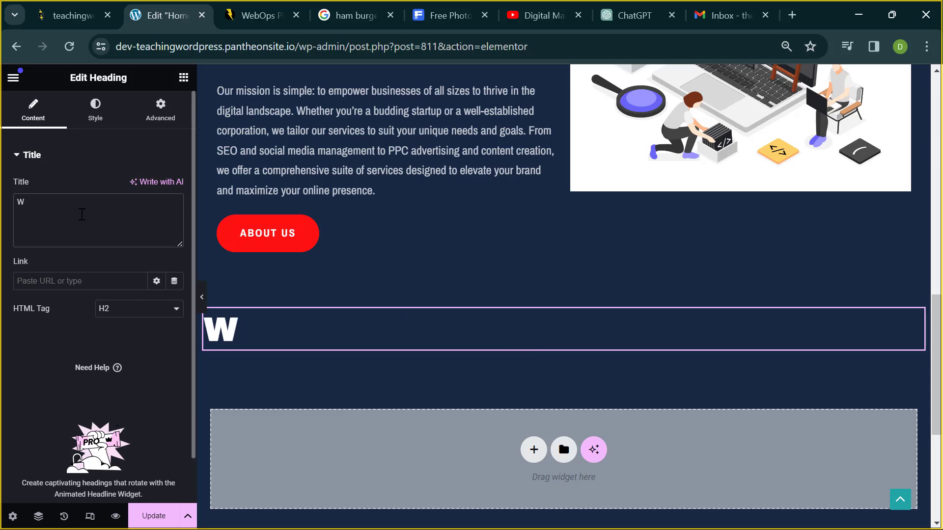
text(hat )
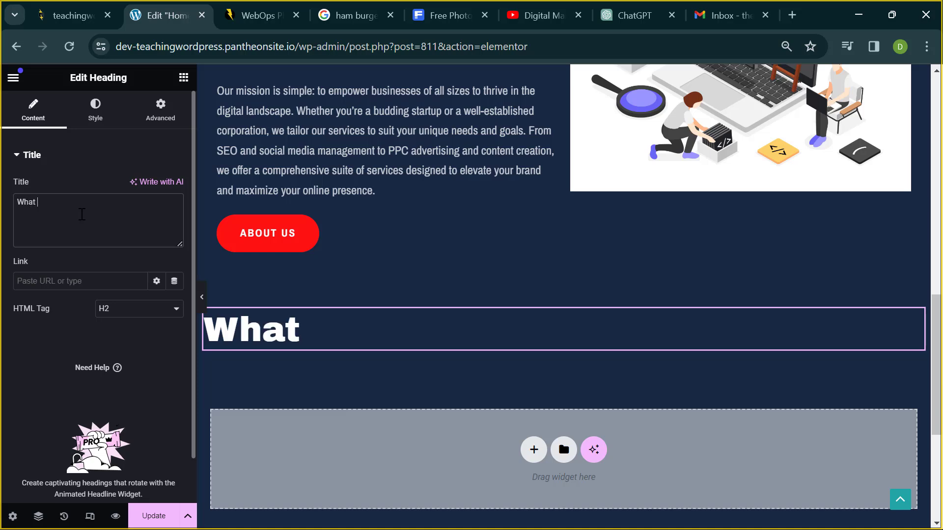
text(we )
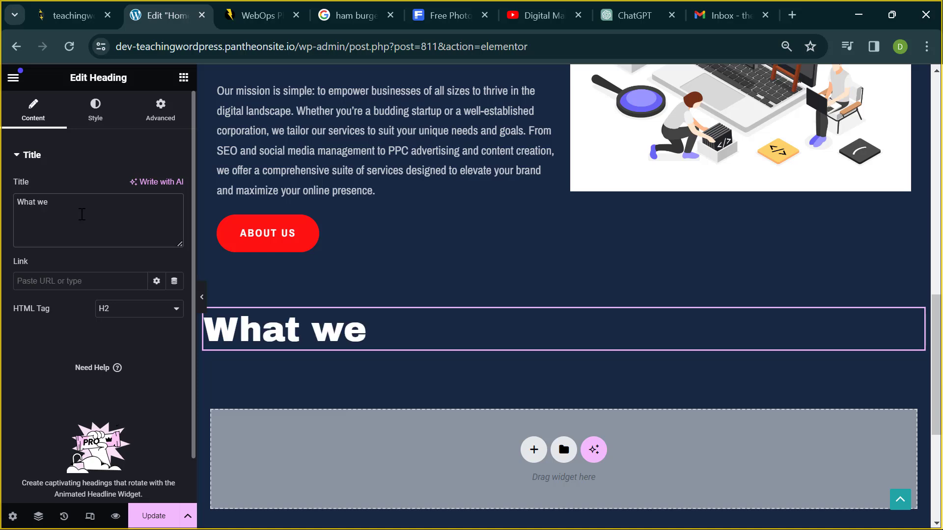
text(do)
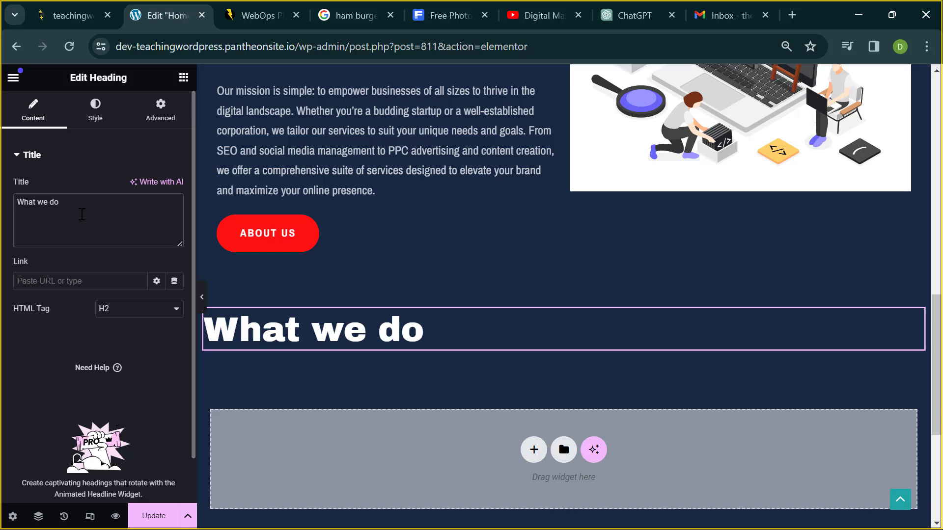
text(?)
scroll(217, 298, down, 1)
scroll(217, 298, up, 6)
scroll(340, 263, down, 6)
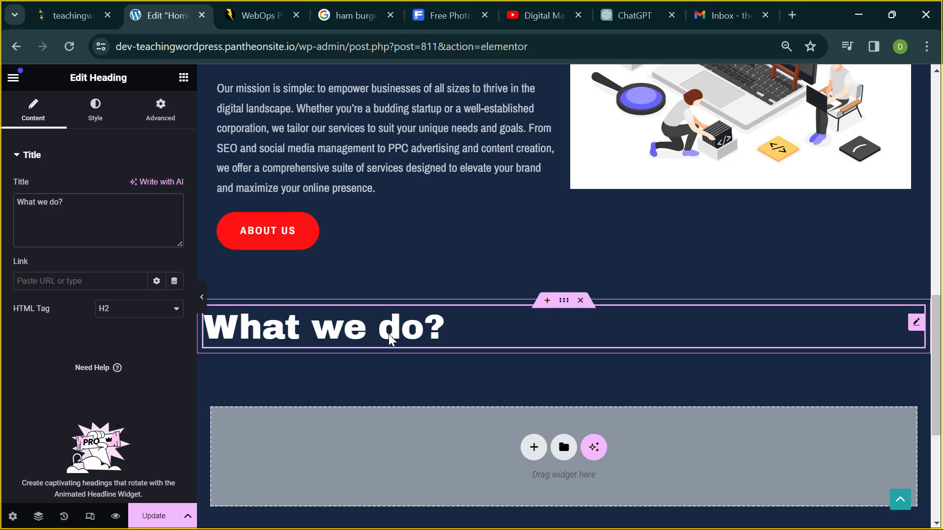
drag(507, 331, 485, 315)
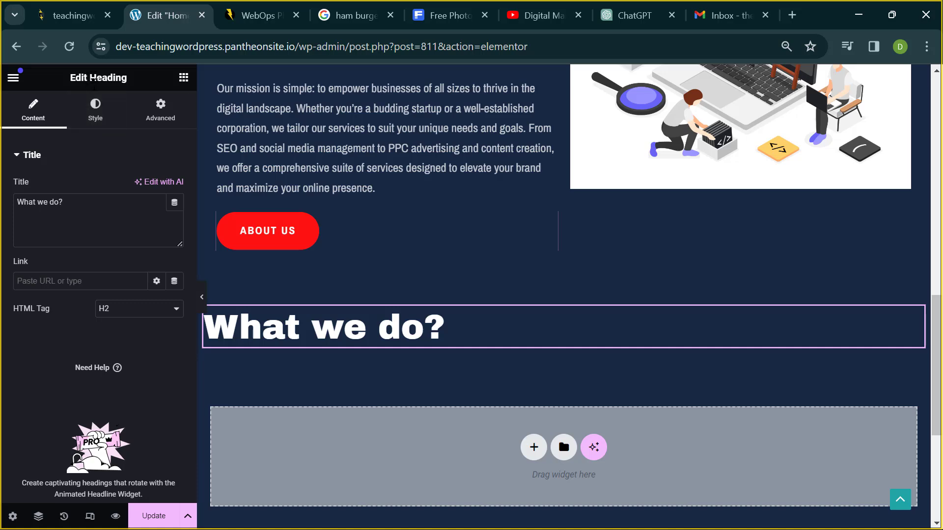
- Try left, centre and right alignment on the 'What we do?' heading, ending on centre
click(95, 116)
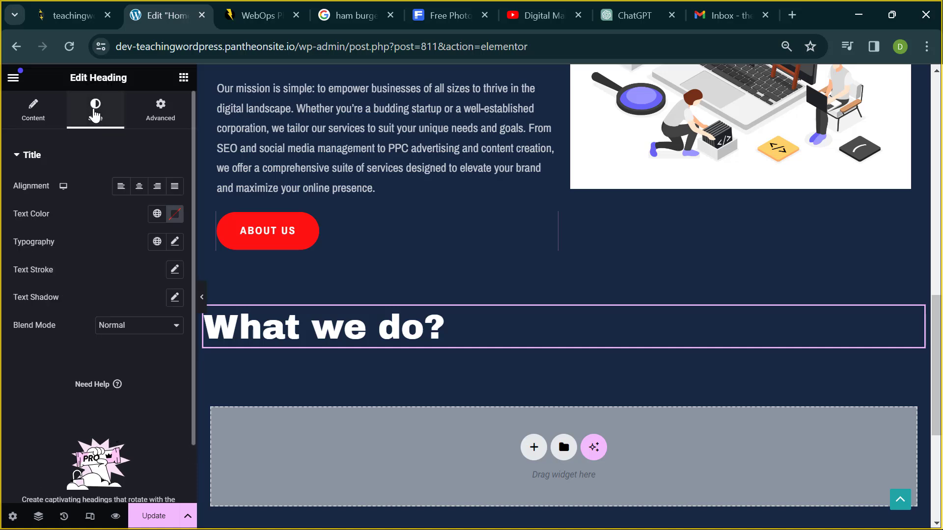
click(119, 189)
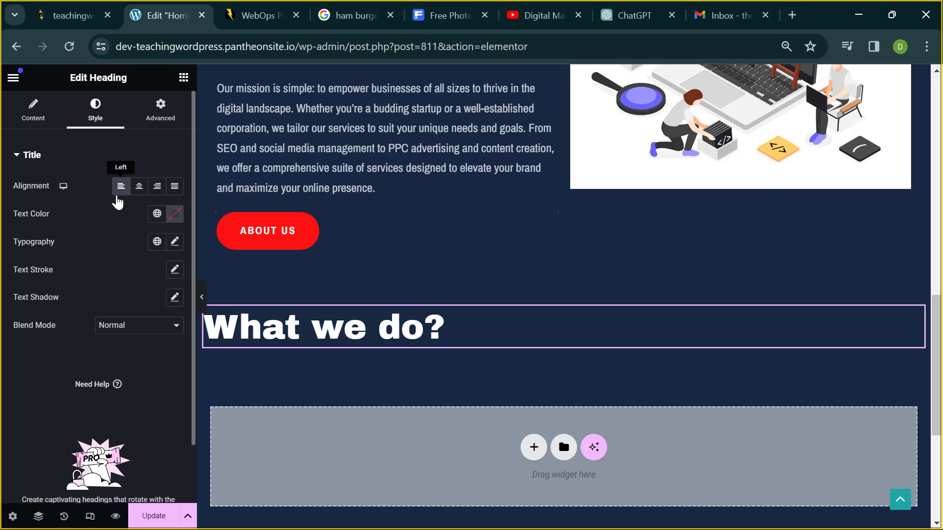
click(141, 192)
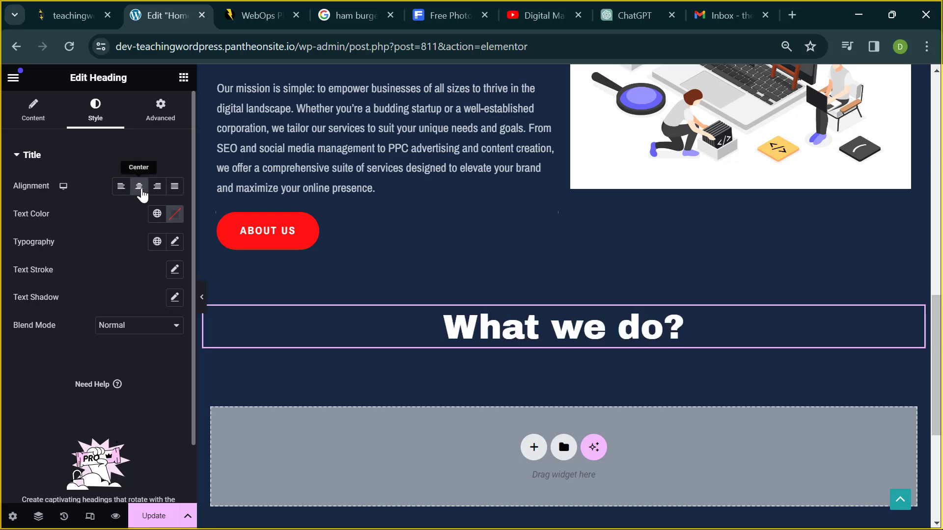
click(157, 194)
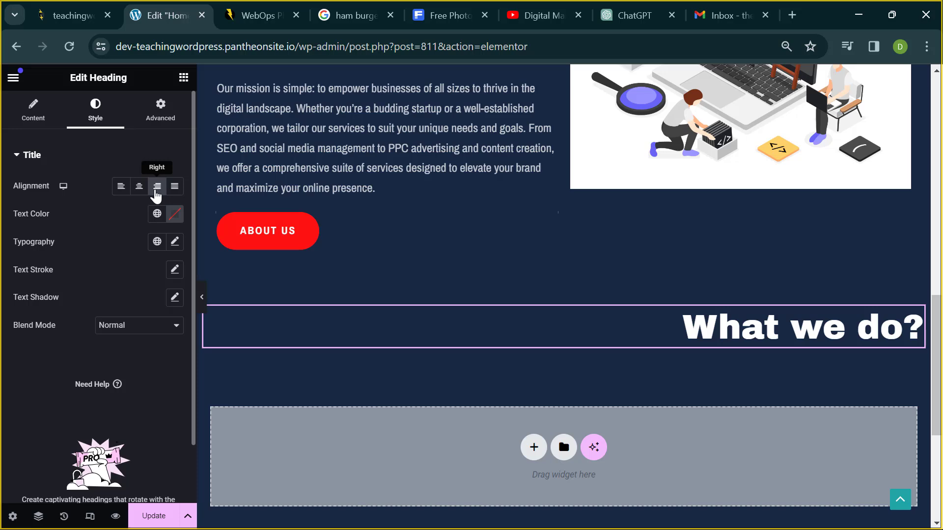
click(139, 189)
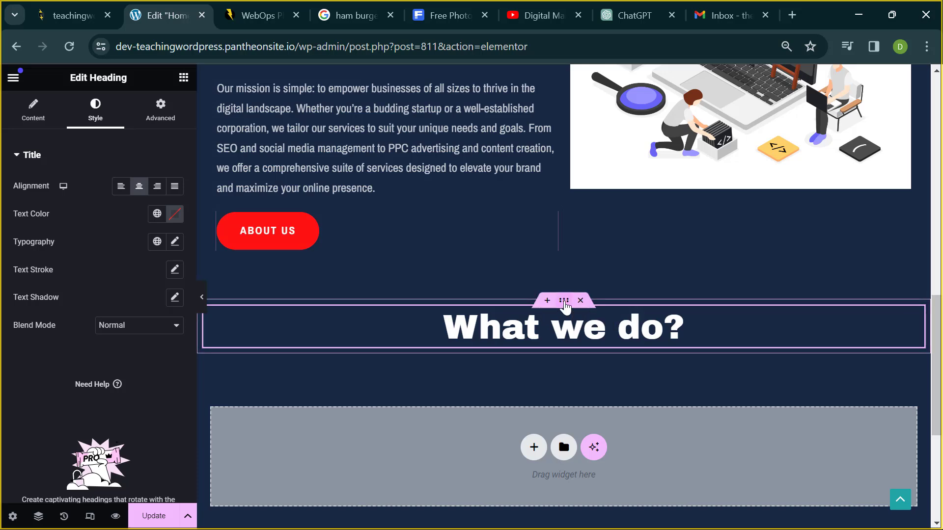
- Give the heading's container a Classic background with colour white #FFFFFF
click(565, 301)
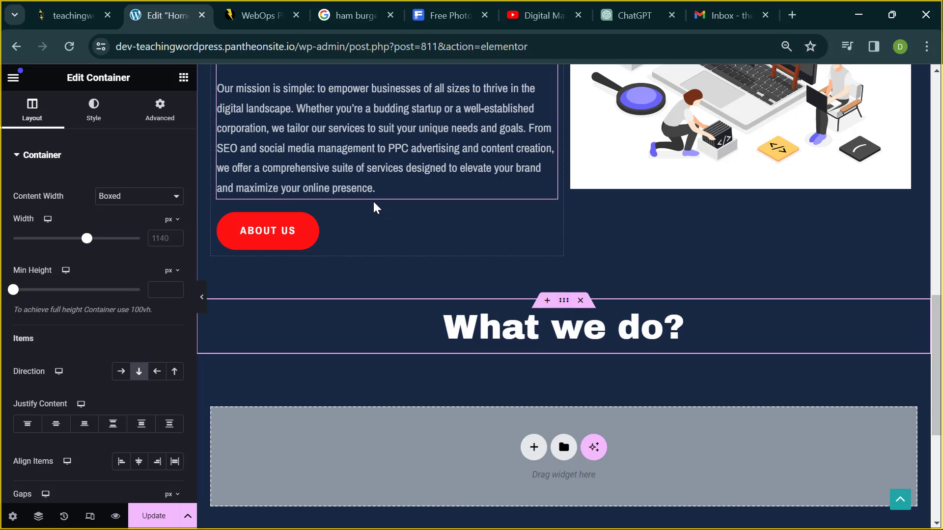
click(90, 114)
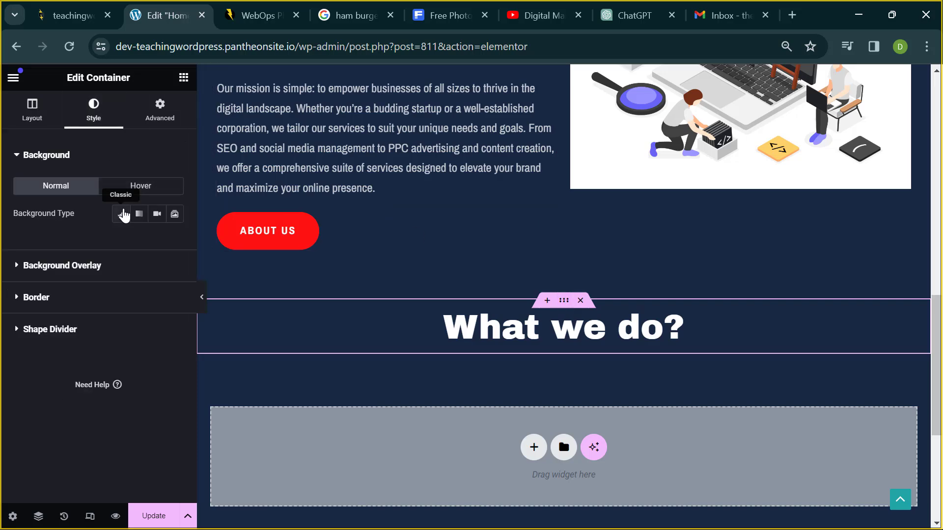
click(122, 214)
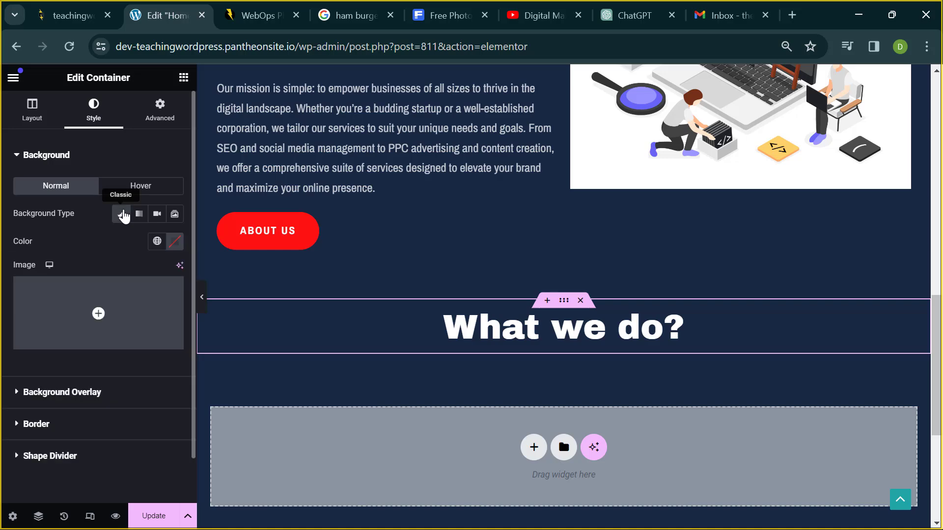
click(175, 241)
drag(176, 390, 89, 278)
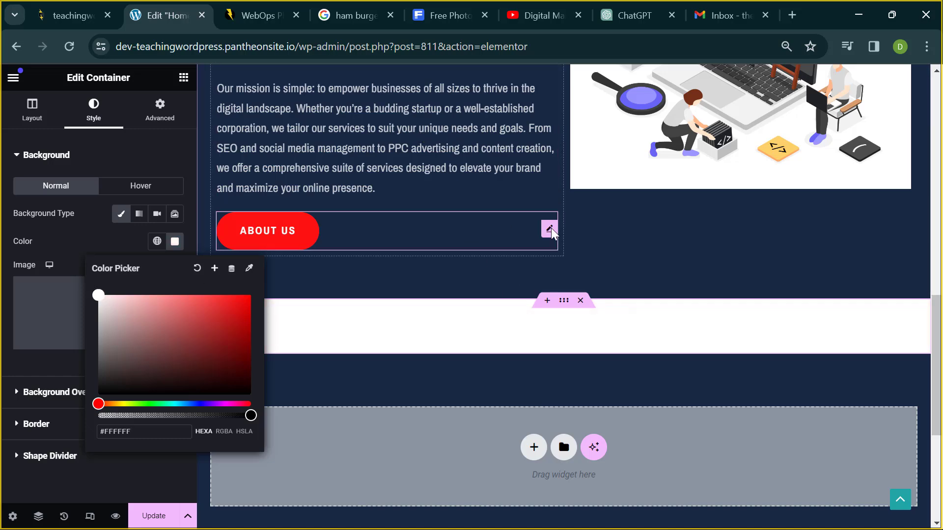
scroll(550, 228, up, 10)
scroll(549, 226, up, 2)
scroll(541, 291, down, 3)
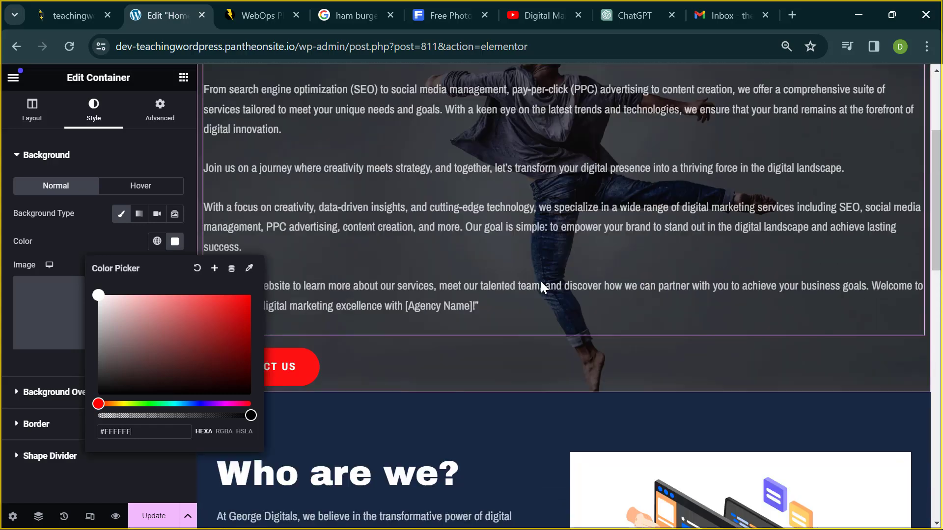
scroll(540, 279, down, 5)
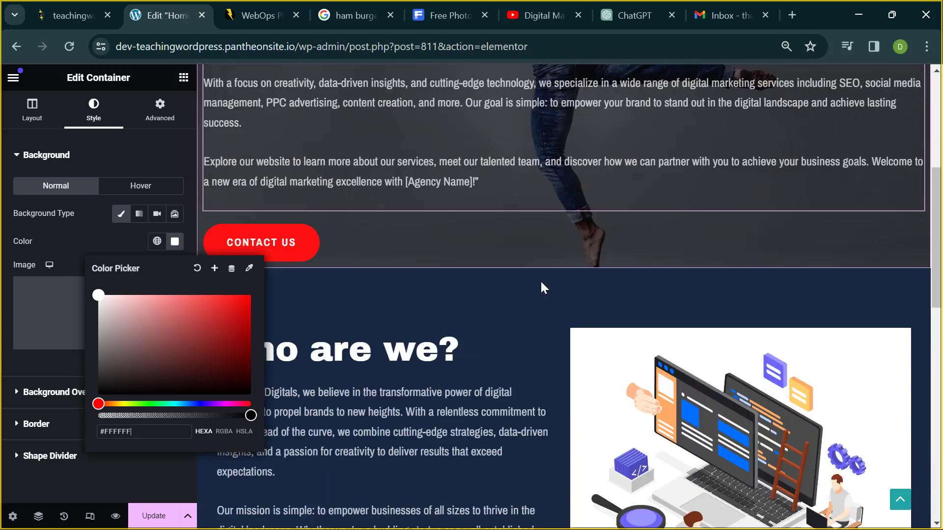
scroll(540, 207, down, 4)
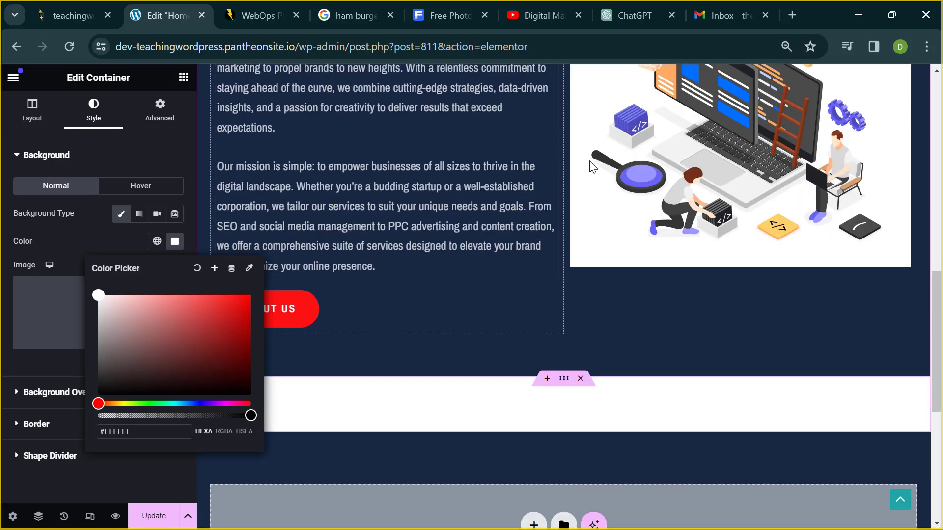
scroll(540, 289, down, 2)
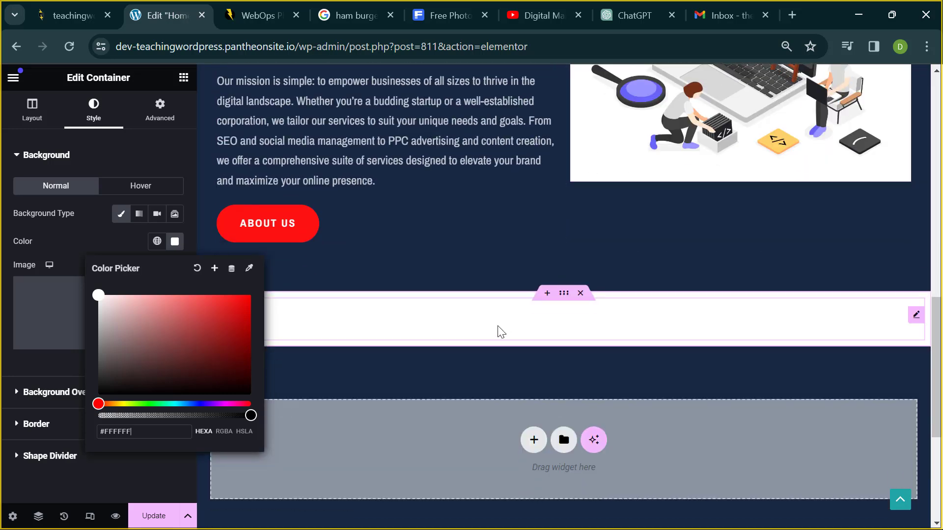
click(481, 337)
click(409, 326)
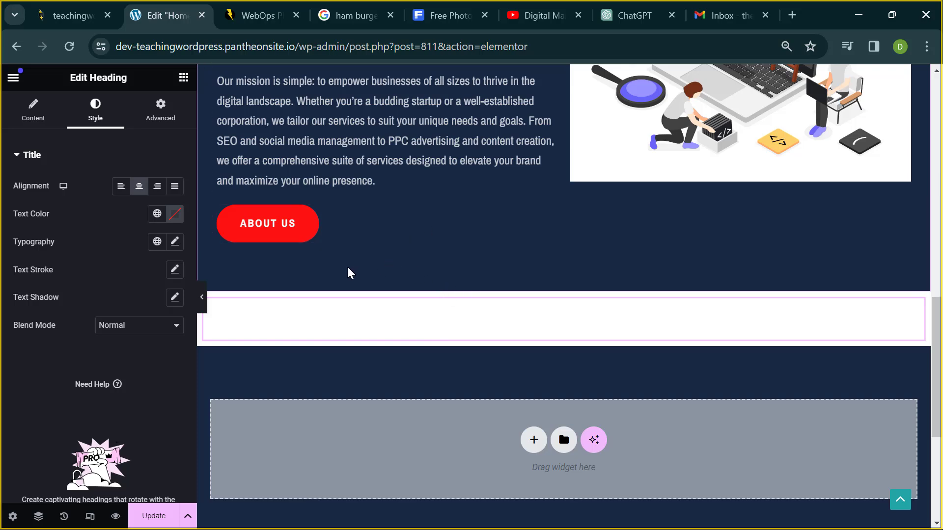
- Set the 'What we do?' heading's text colour to a dark navy blue such as #060D42
triple_click(343, 310)
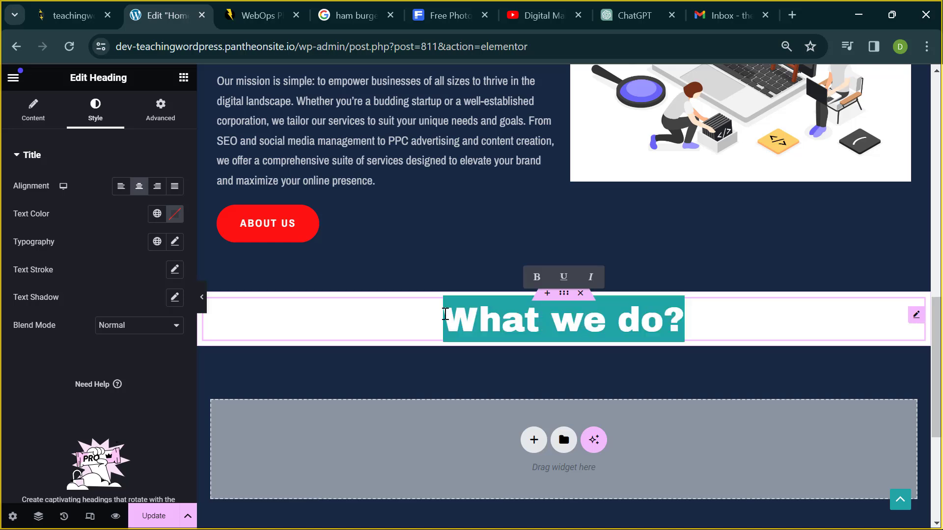
click(513, 318)
triple_click(513, 318)
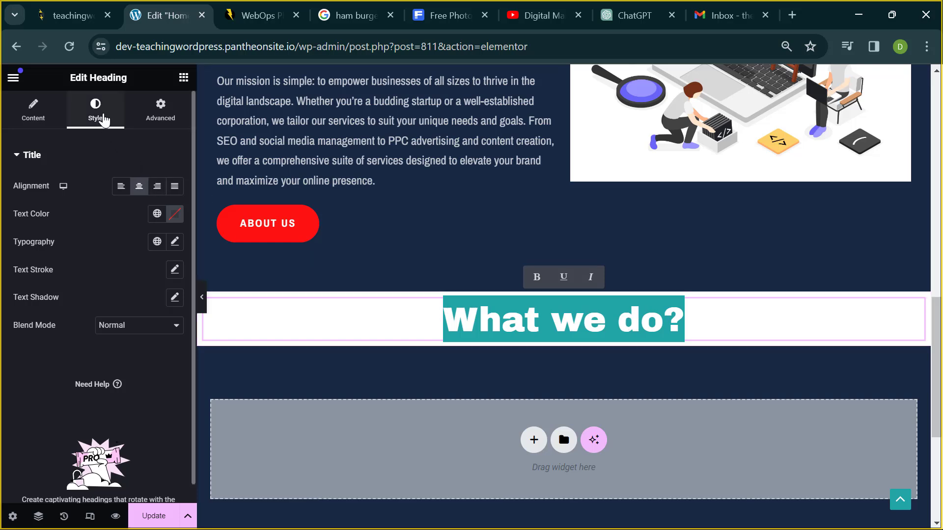
click(100, 117)
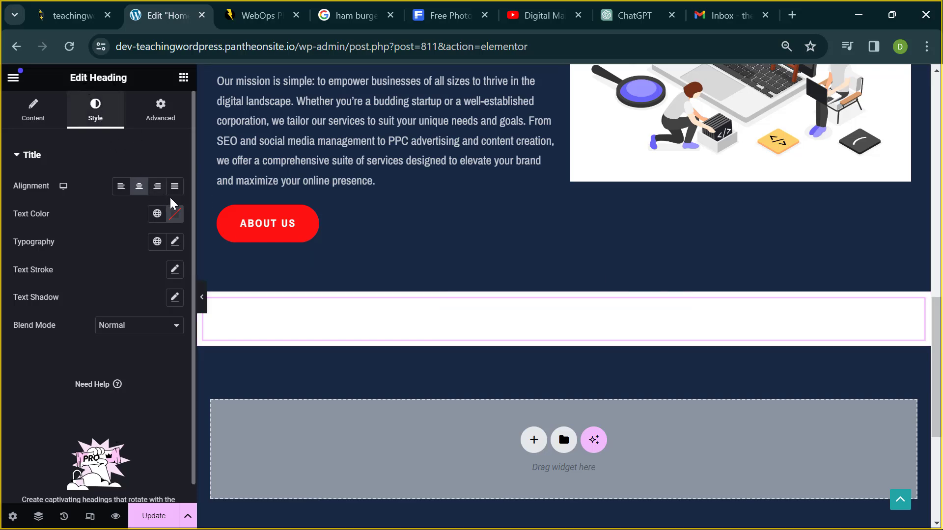
click(174, 214)
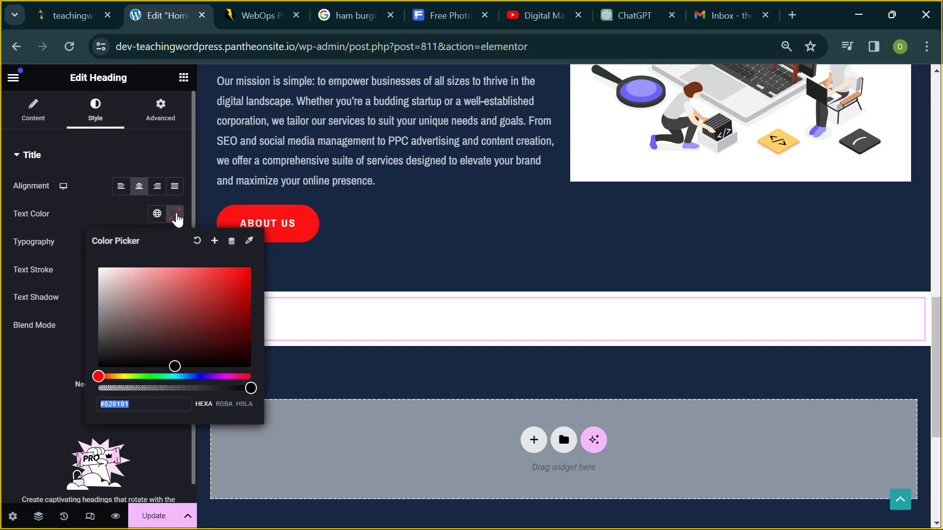
click(167, 355)
drag(152, 355, 130, 353)
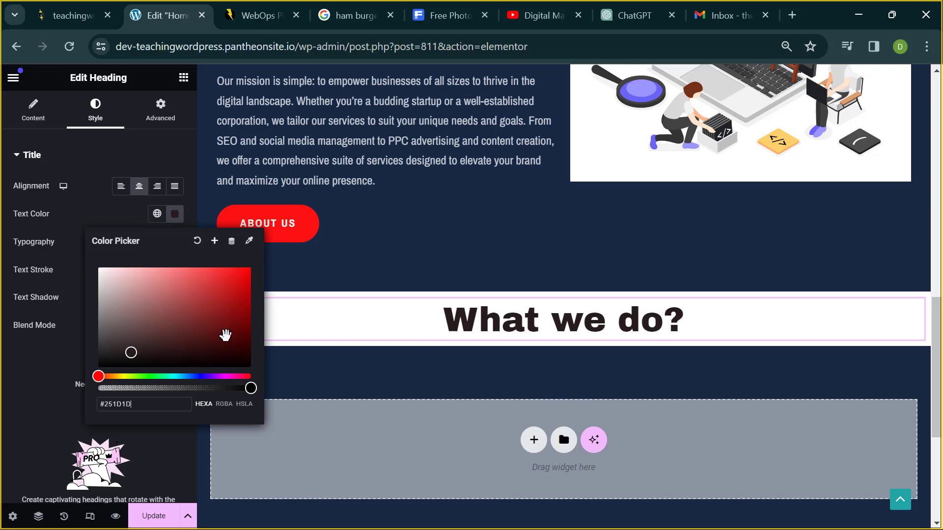
click(195, 376)
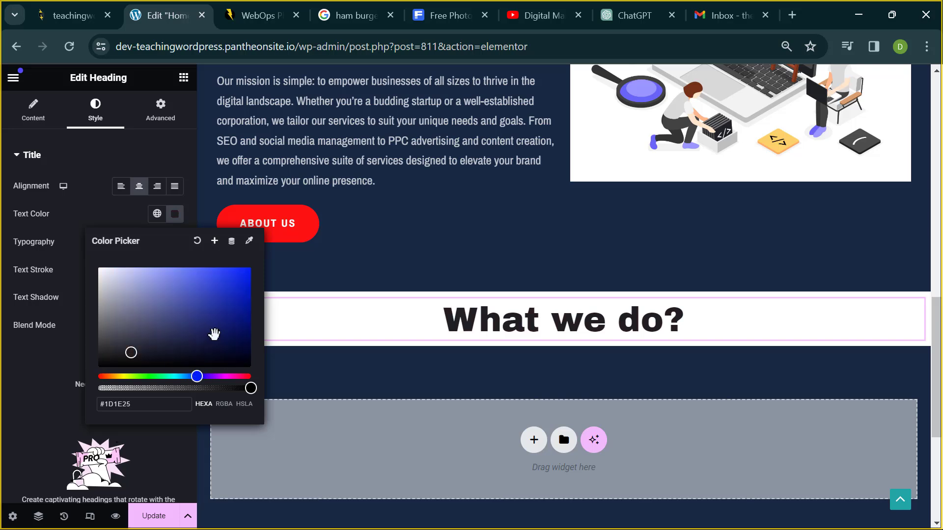
click(215, 335)
drag(218, 335, 238, 340)
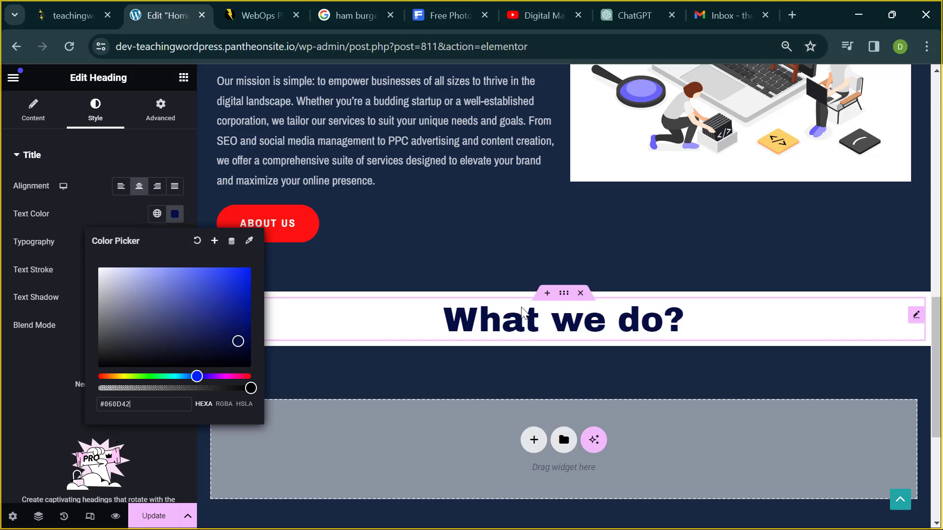
click(533, 268)
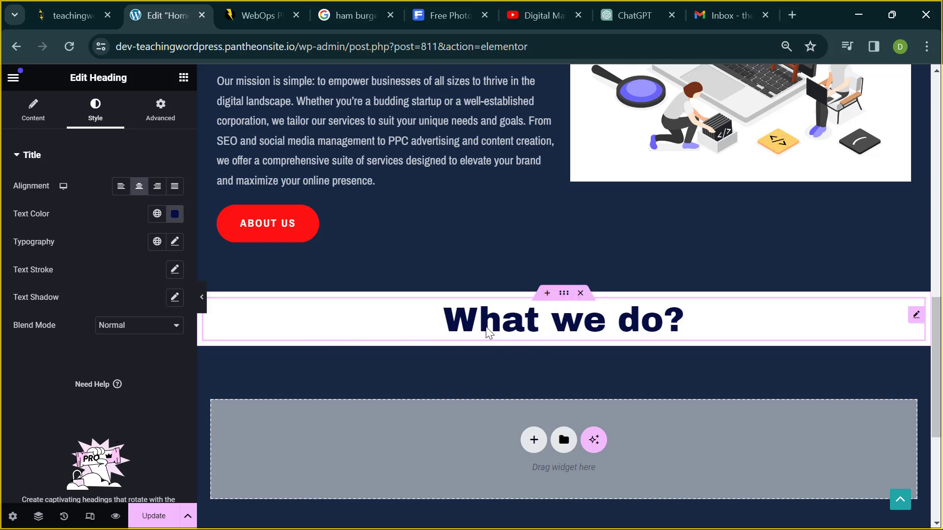
click(640, 334)
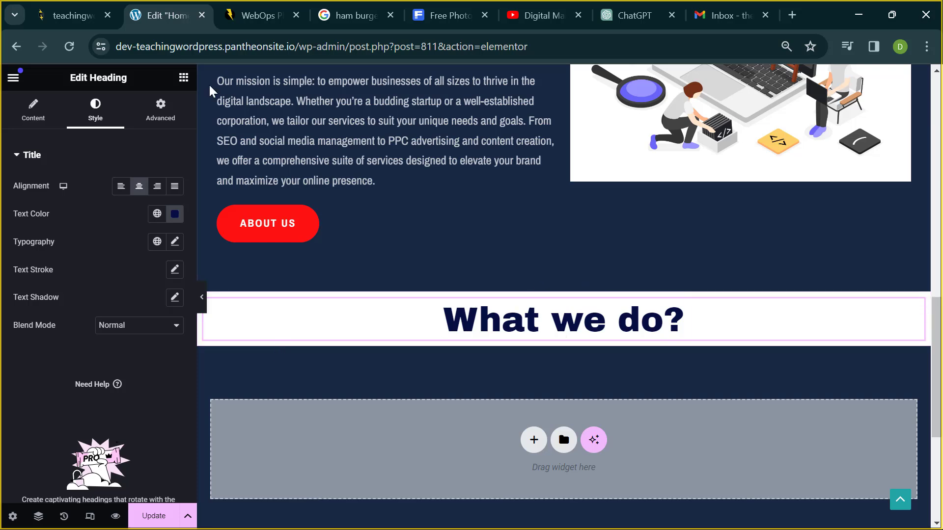
click(182, 78)
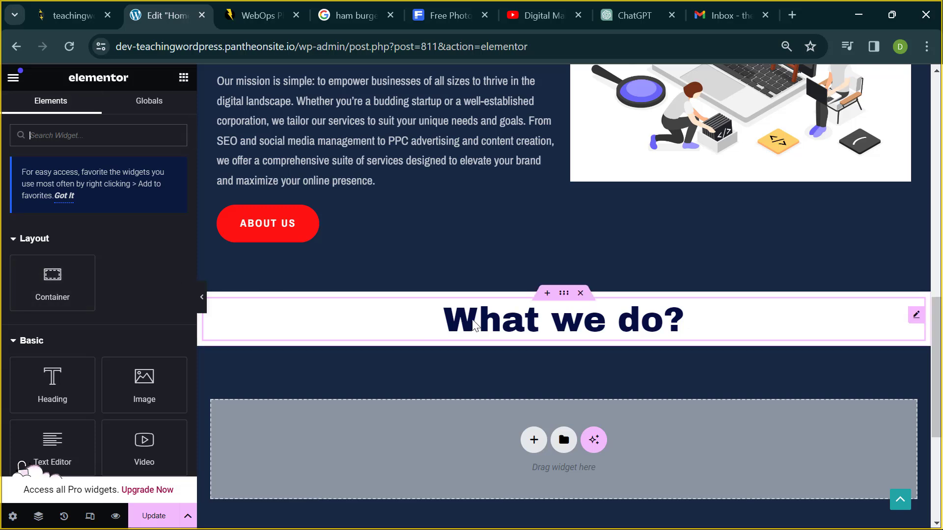
- Drop a Container widget just below the 'What we do?' heading
drag(42, 295, 428, 339)
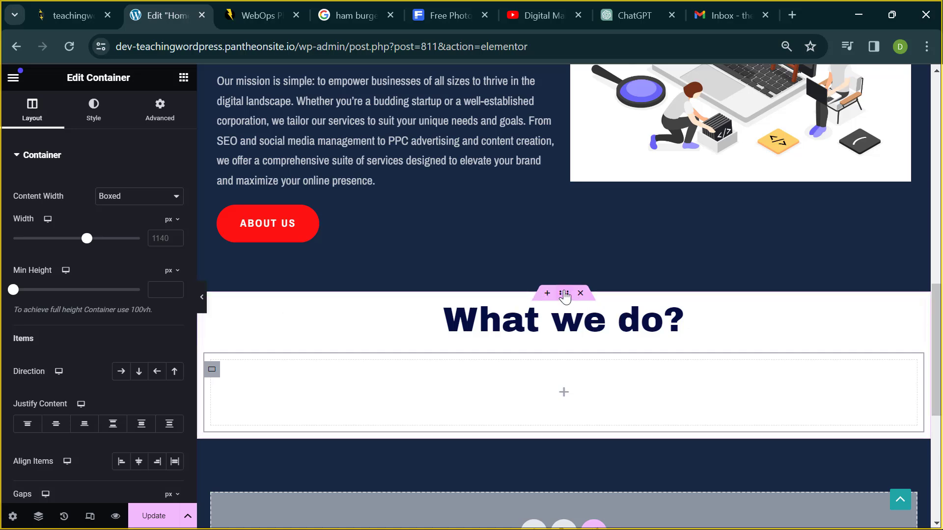
- Show the Navigator with other containers collapsed and the 'What we do?' section expanded to its Heading
click(38, 517)
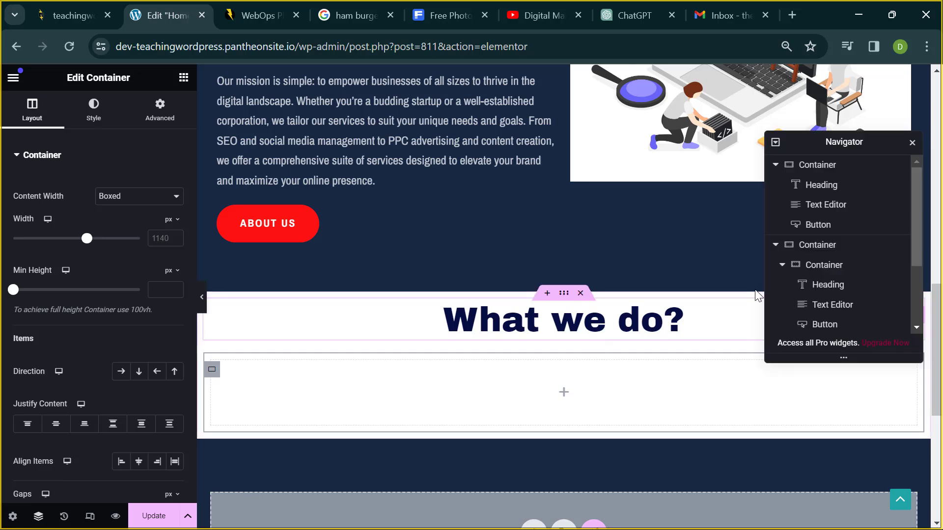
click(782, 268)
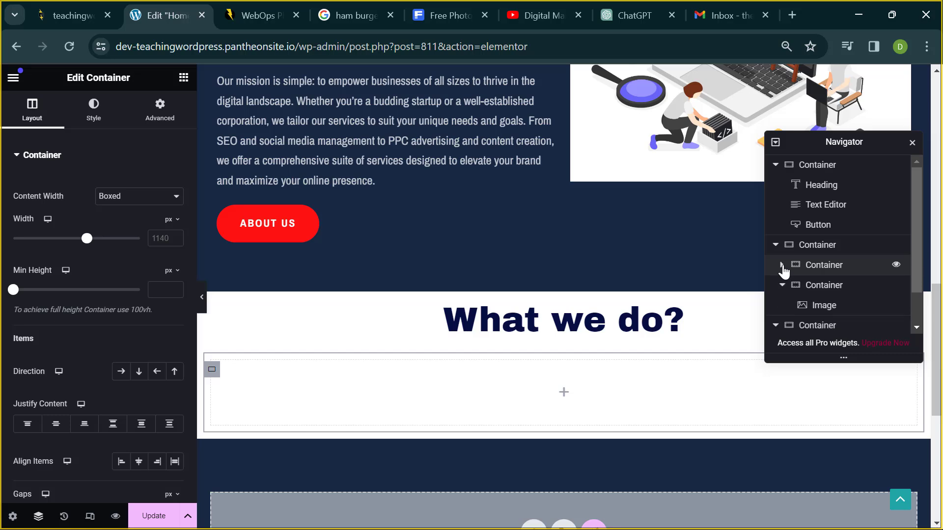
click(783, 285)
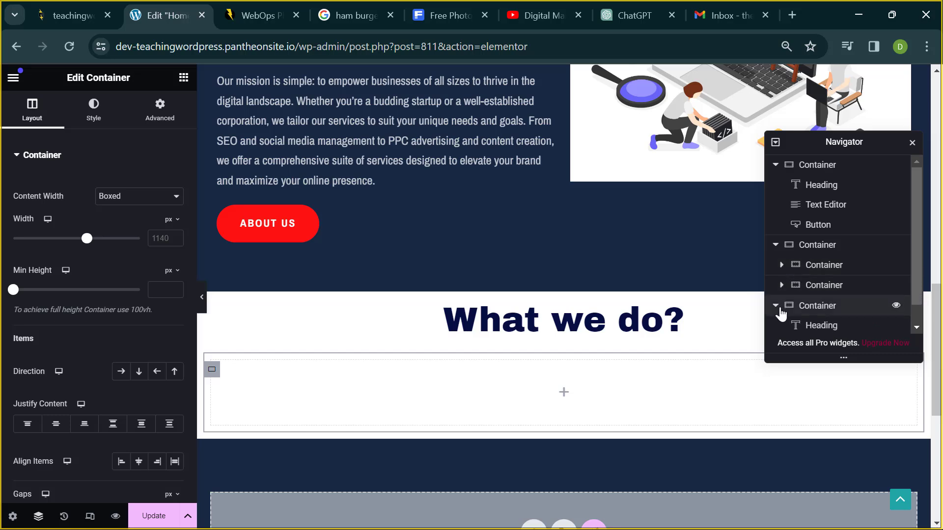
click(776, 306)
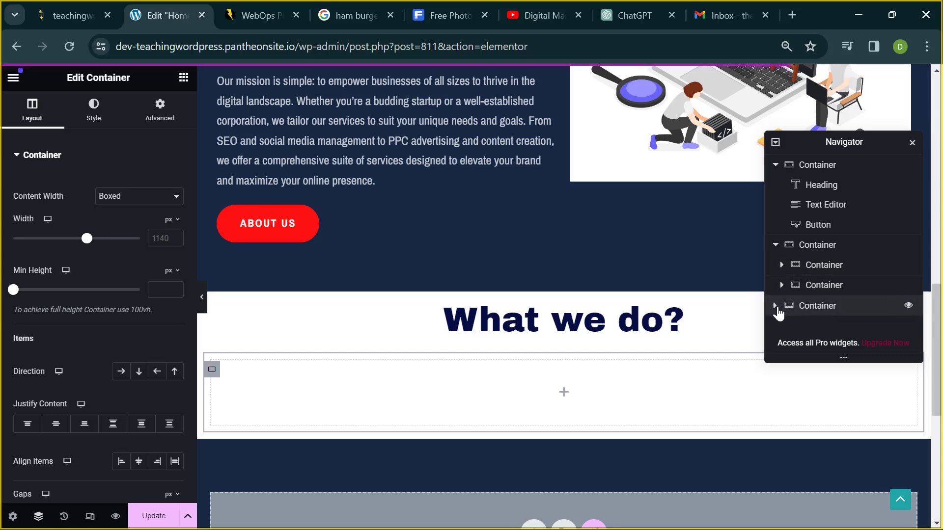
click(776, 308)
click(776, 308)
click(776, 308)
click(777, 308)
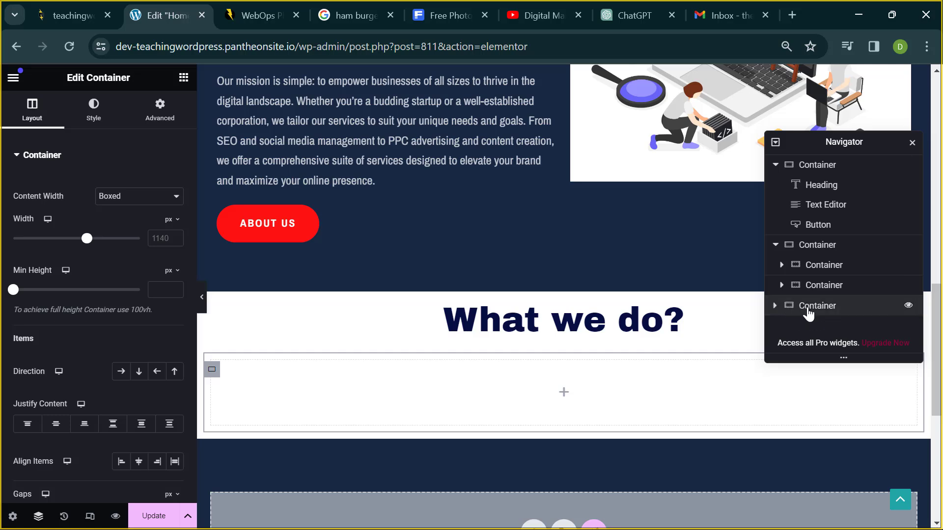
click(808, 307)
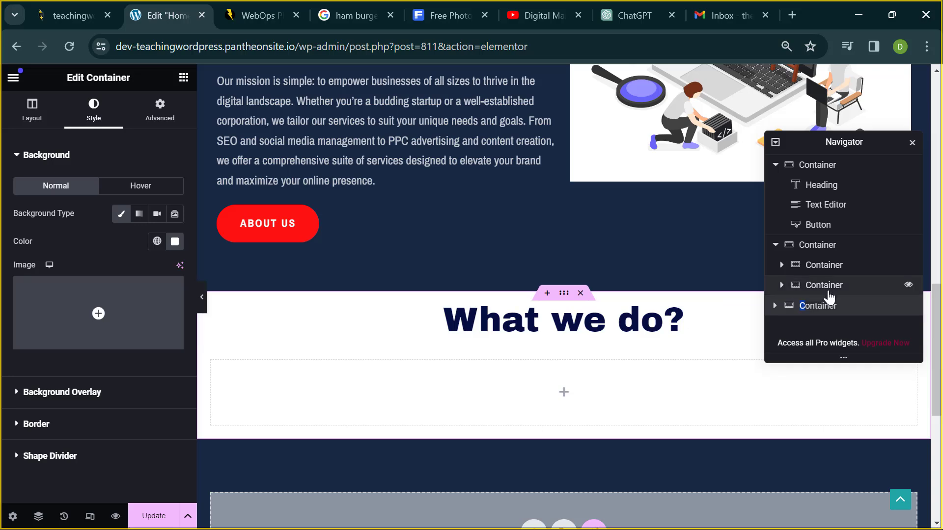
click(829, 307)
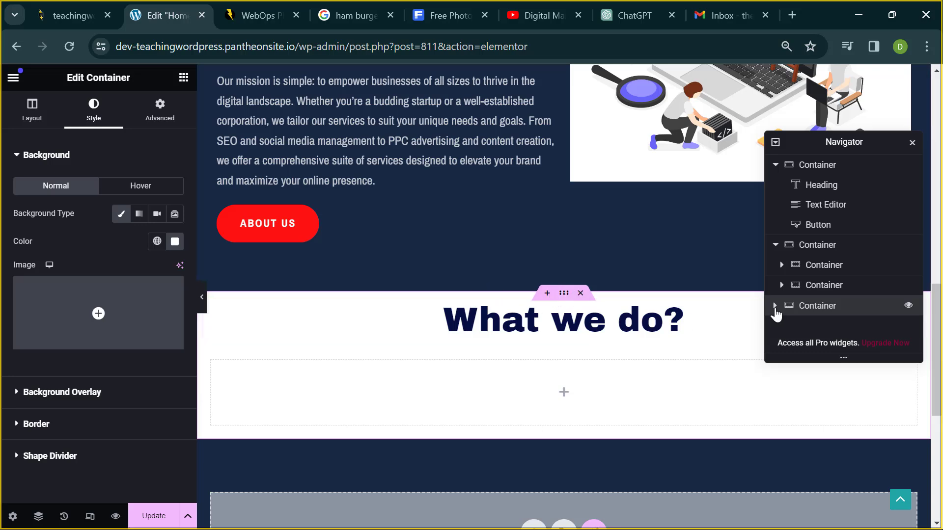
click(774, 305)
scroll(806, 329, down, 1)
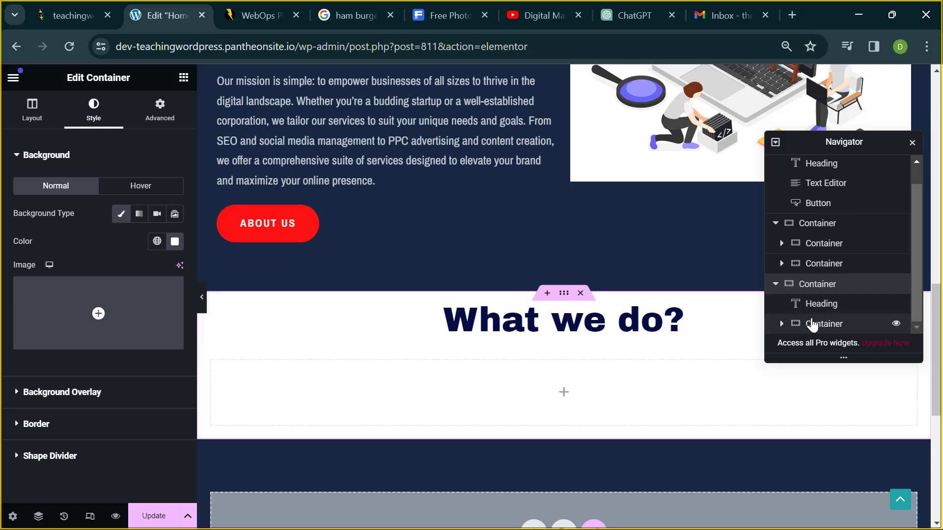
click(818, 305)
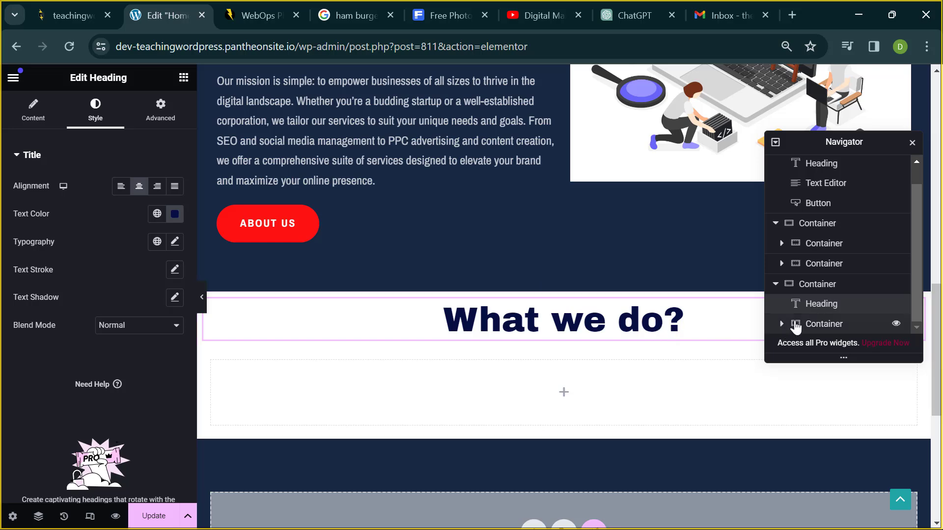
- Select the empty inner container under the heading in the Navigator, then close the Navigator
click(796, 325)
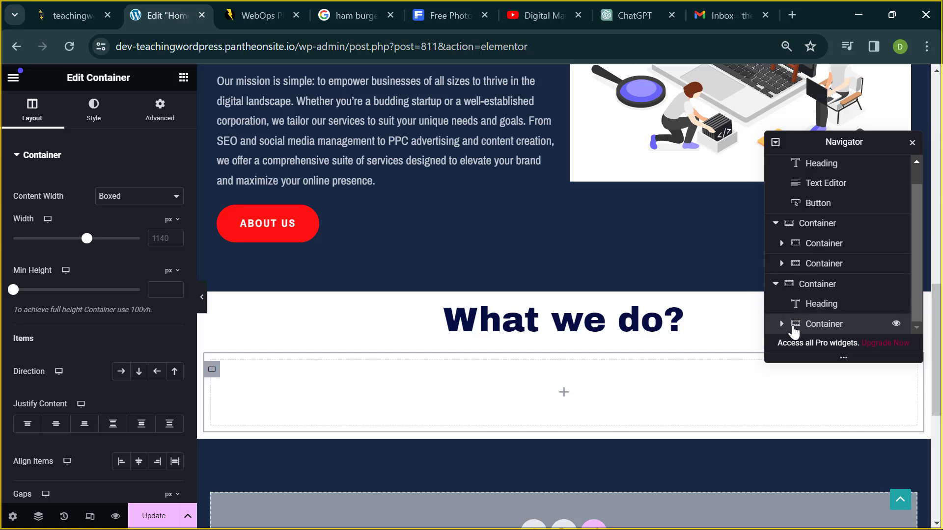
click(786, 285)
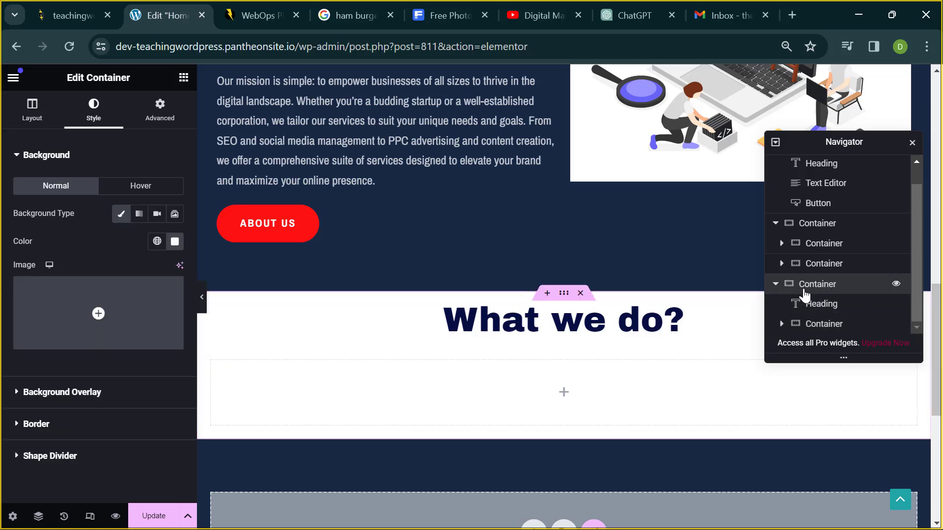
click(777, 285)
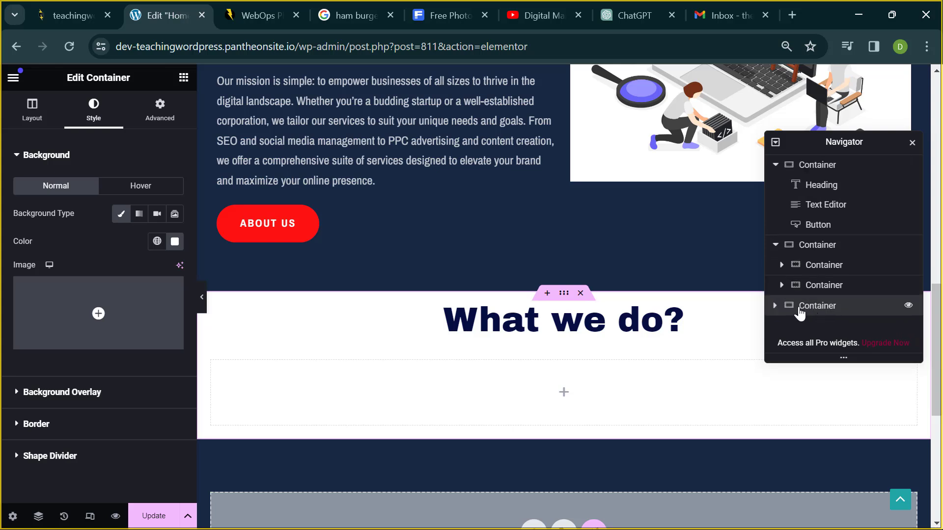
click(774, 306)
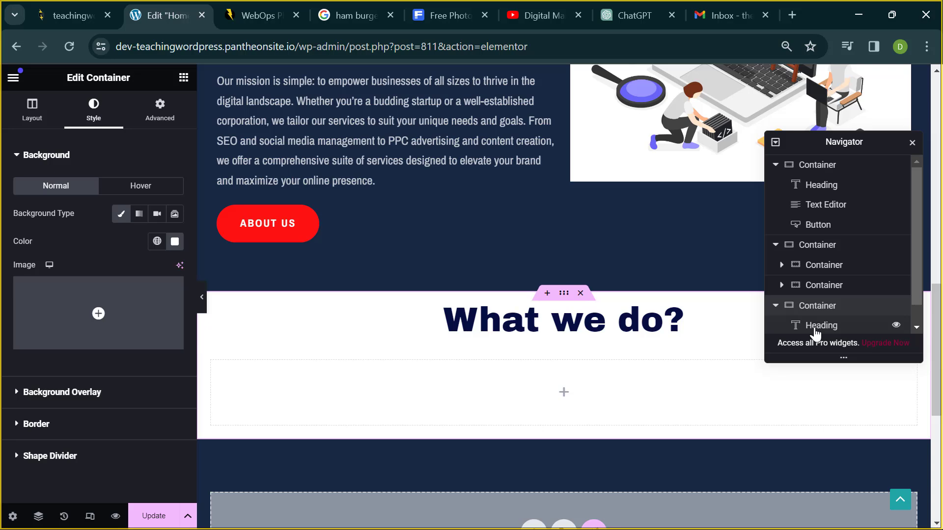
scroll(816, 333, down, 1)
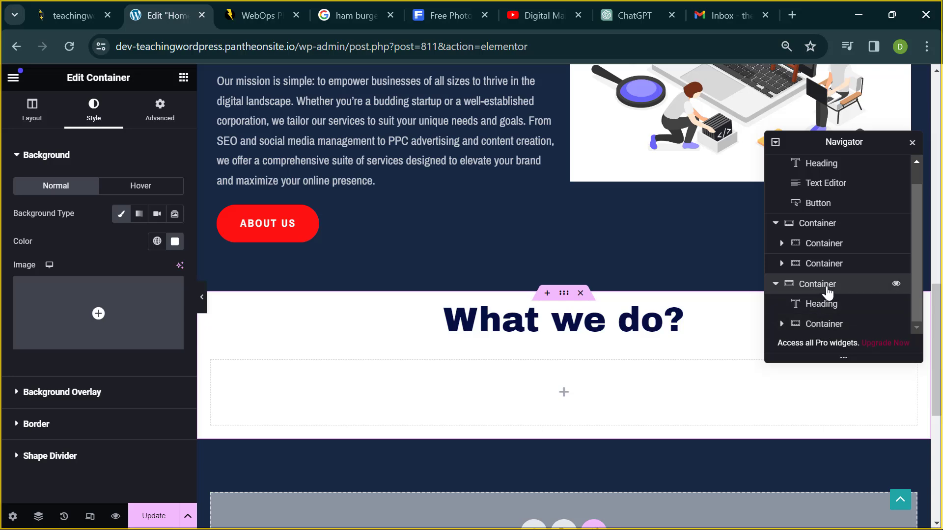
click(818, 328)
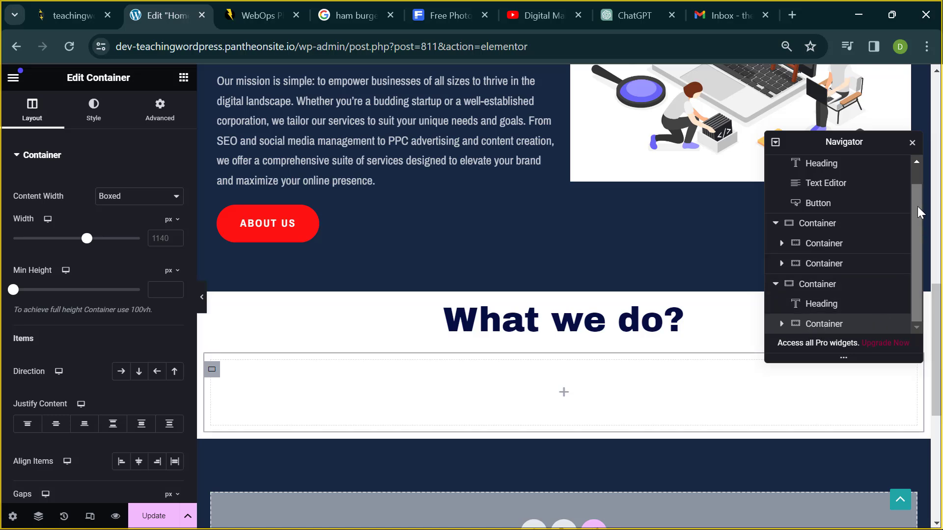
click(912, 143)
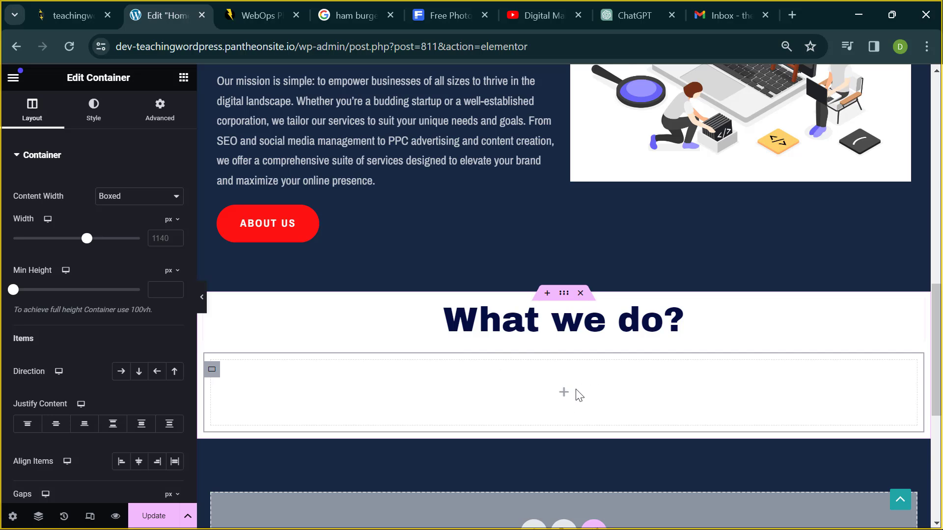
scroll(575, 391, down, 2)
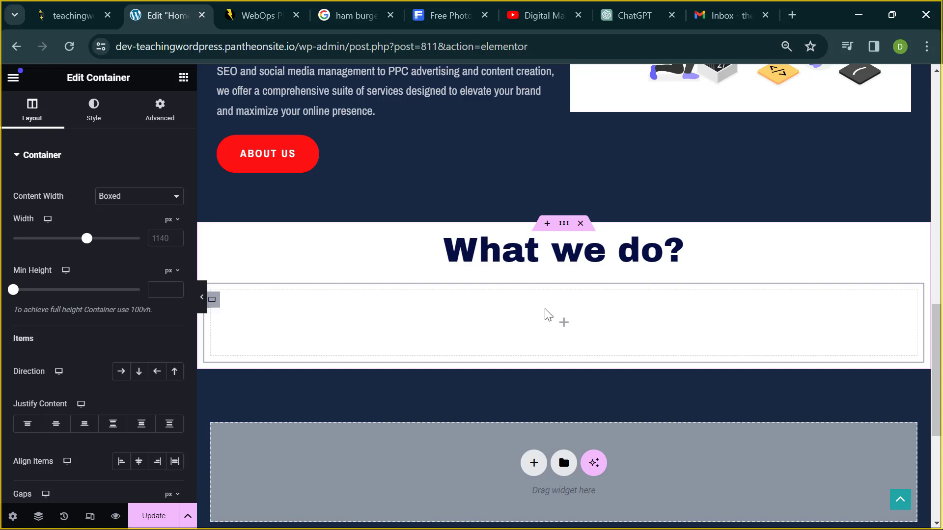
drag(545, 309, 480, 298)
- Set the 'What we do?' section's Layout direction to Row - horizontal
click(562, 227)
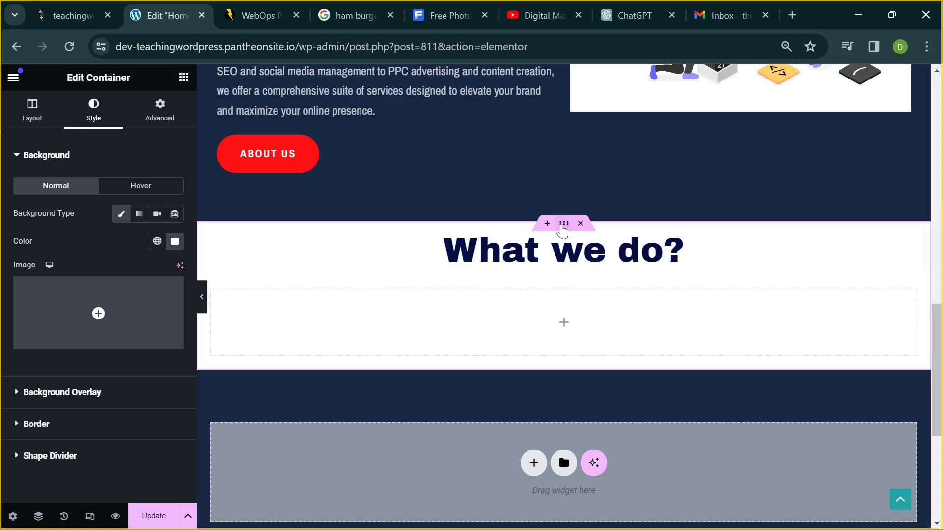
click(52, 113)
scroll(86, 296, down, 3)
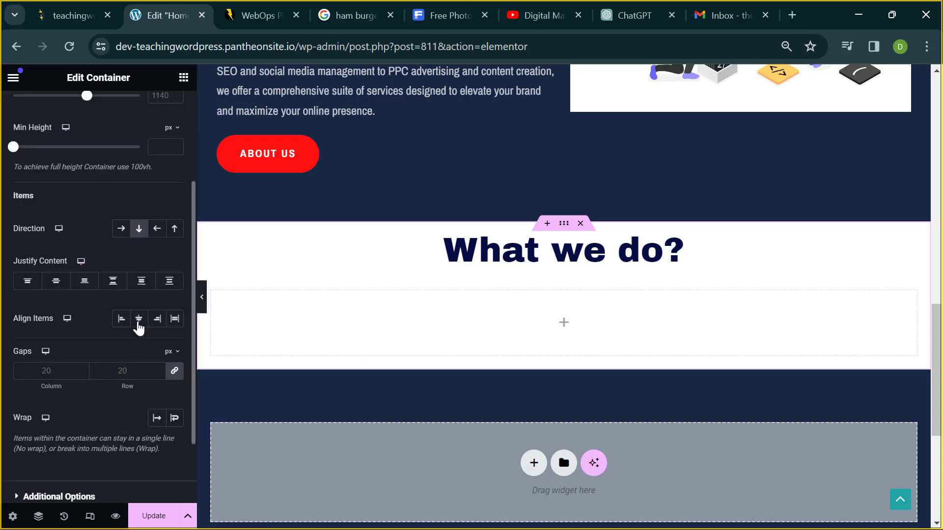
click(123, 233)
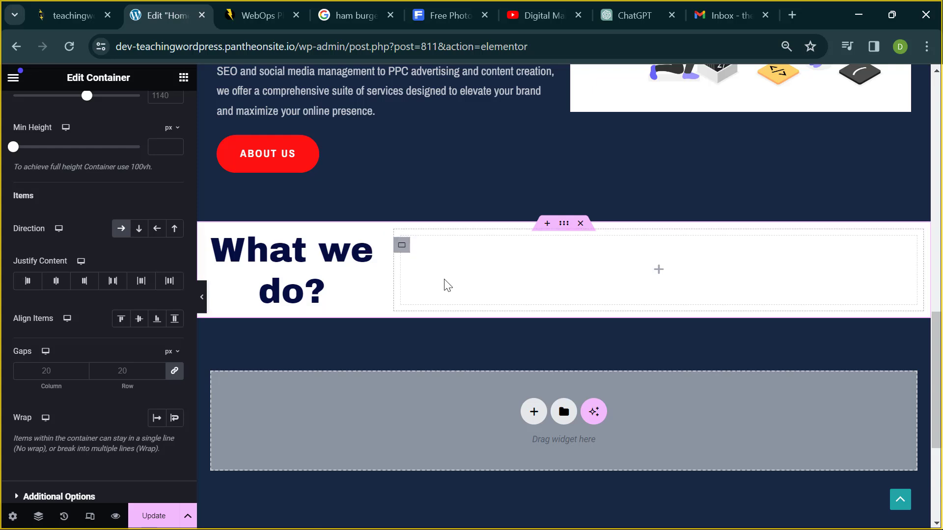
click(402, 245)
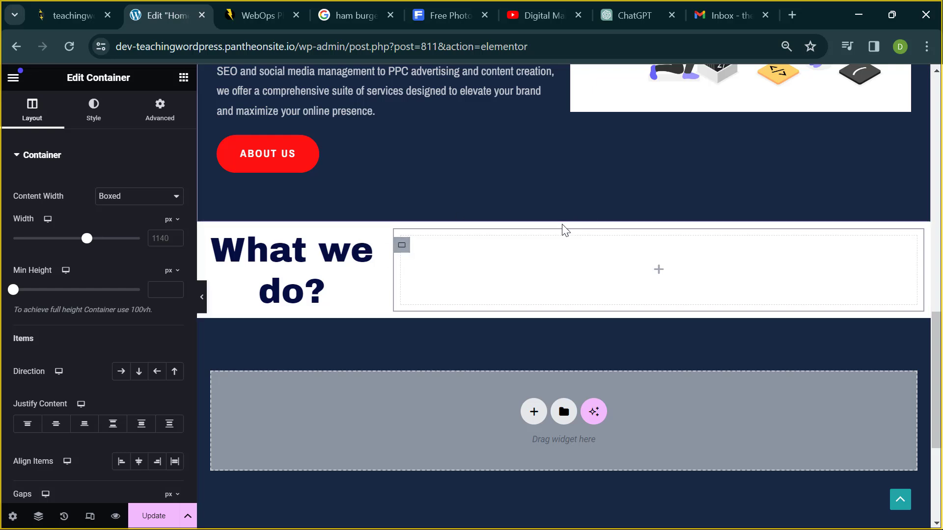
click(561, 224)
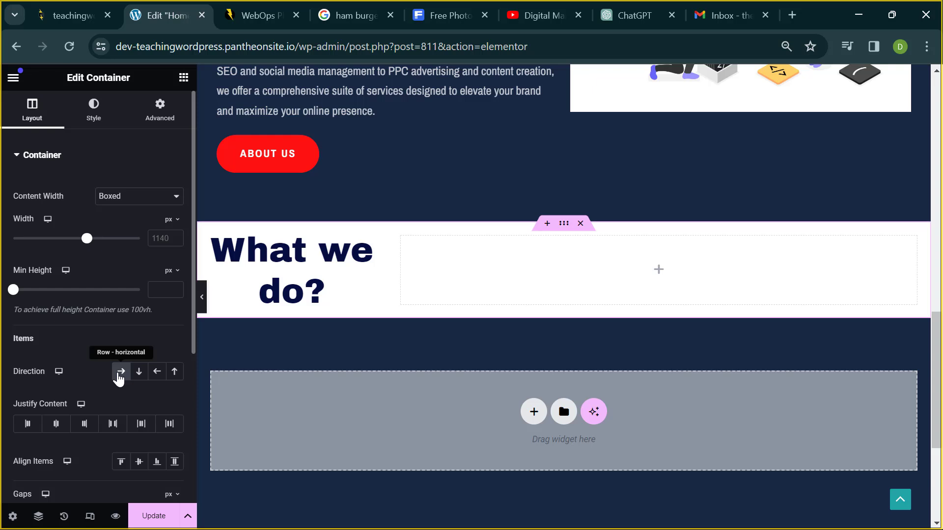
click(120, 374)
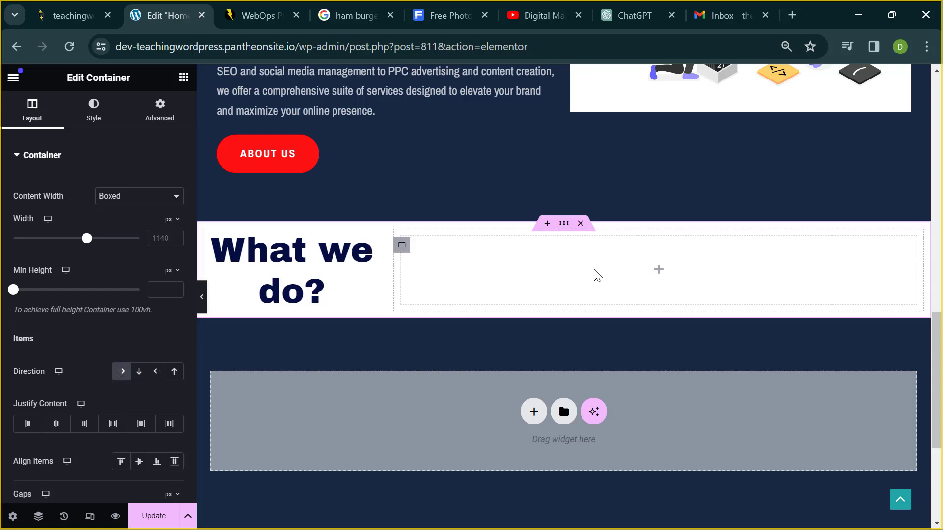
- Switch the section's direction back to Column - vertical and select the empty inner container
click(139, 371)
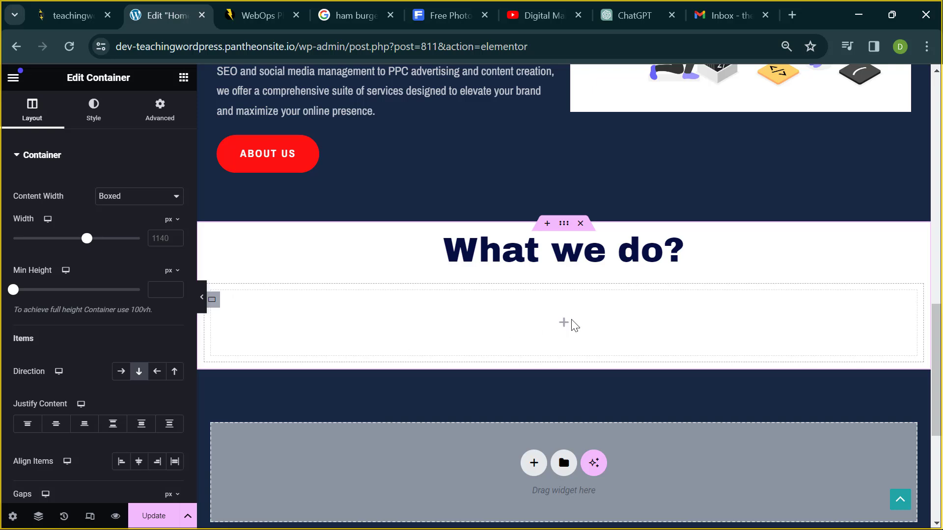
click(213, 302)
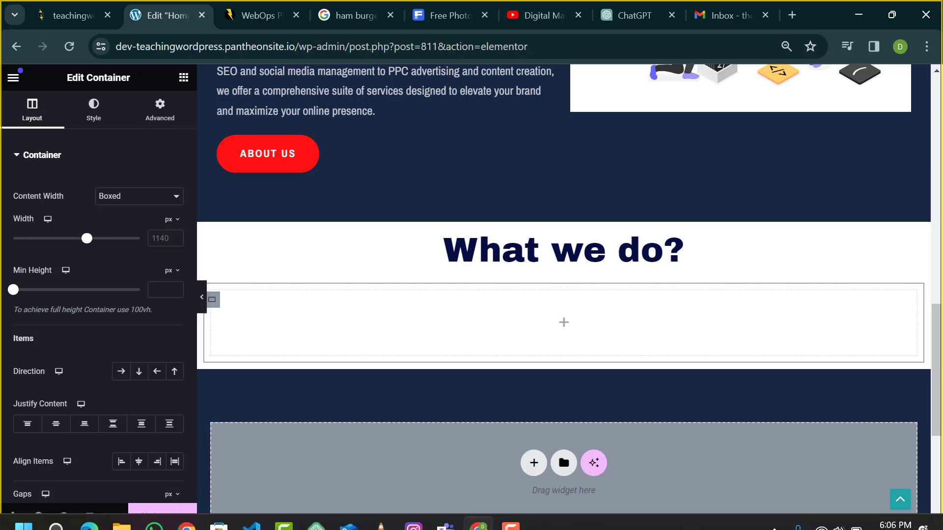
- Bring the Teams 'WordPress Class' meeting window to the front and dismiss its More actions menu
mouse_move(446, 513)
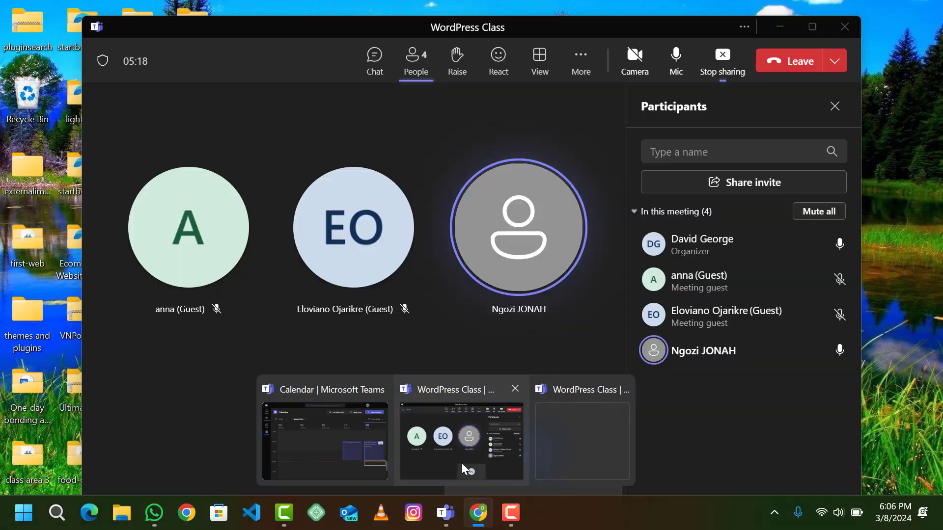
click(461, 463)
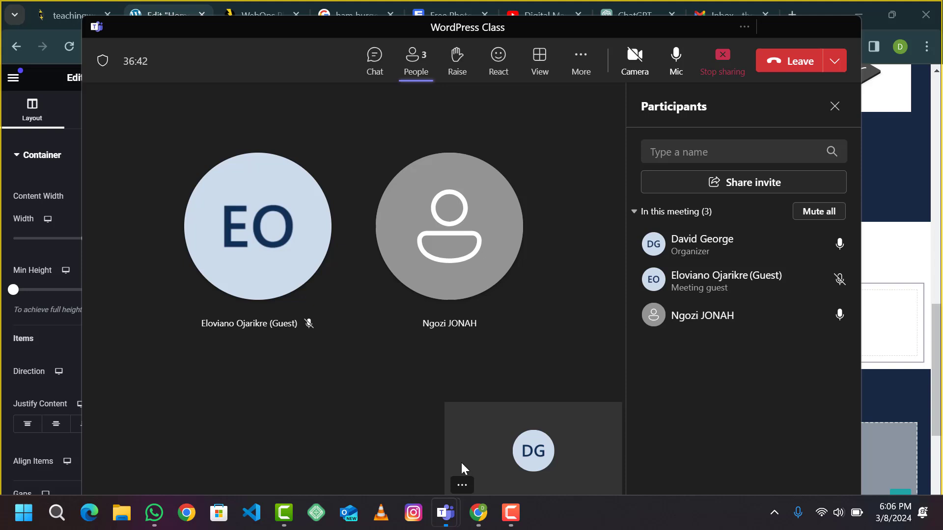
click(578, 71)
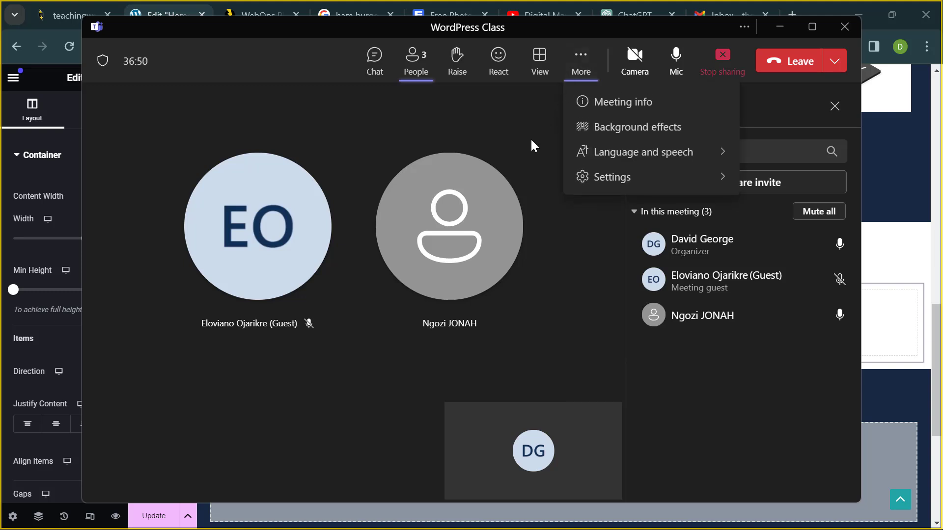
drag(532, 139, 847, 64)
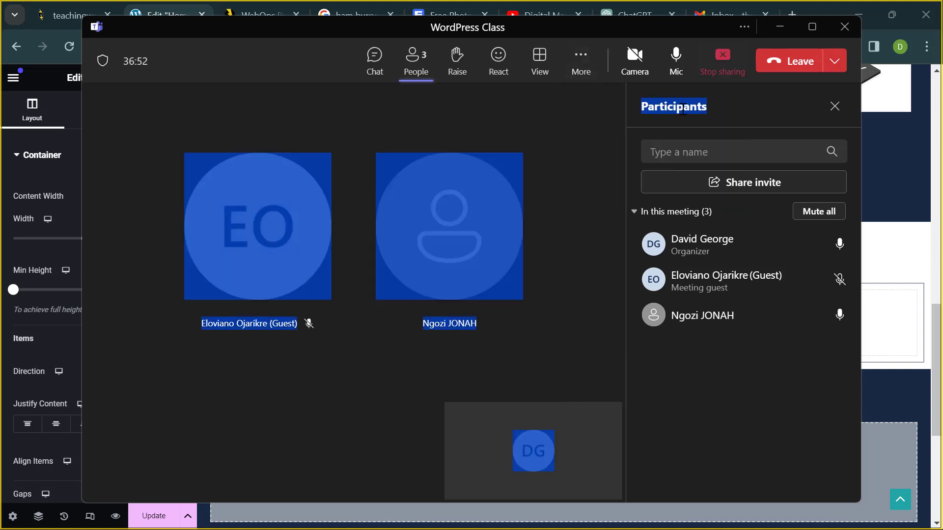
click(655, 112)
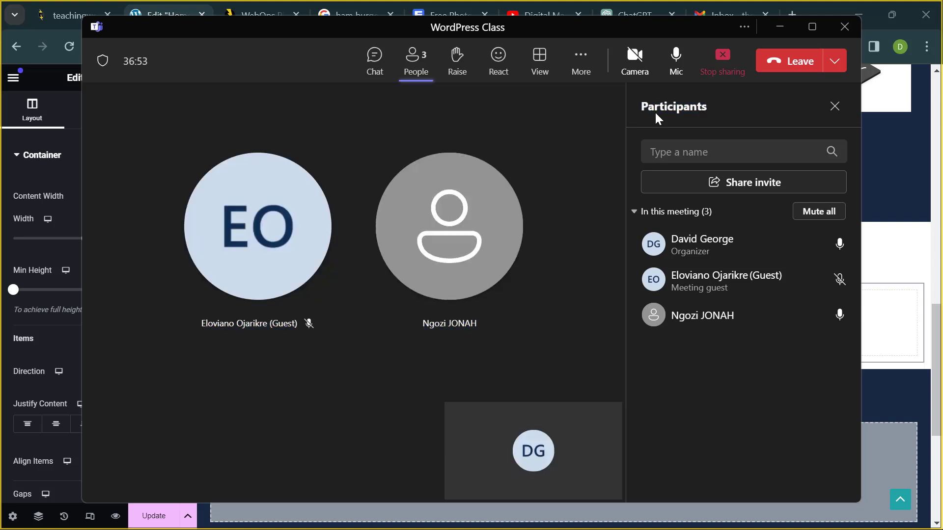
- Minimise Teams and set the inner container's direction to Row - horizontal
click(780, 27)
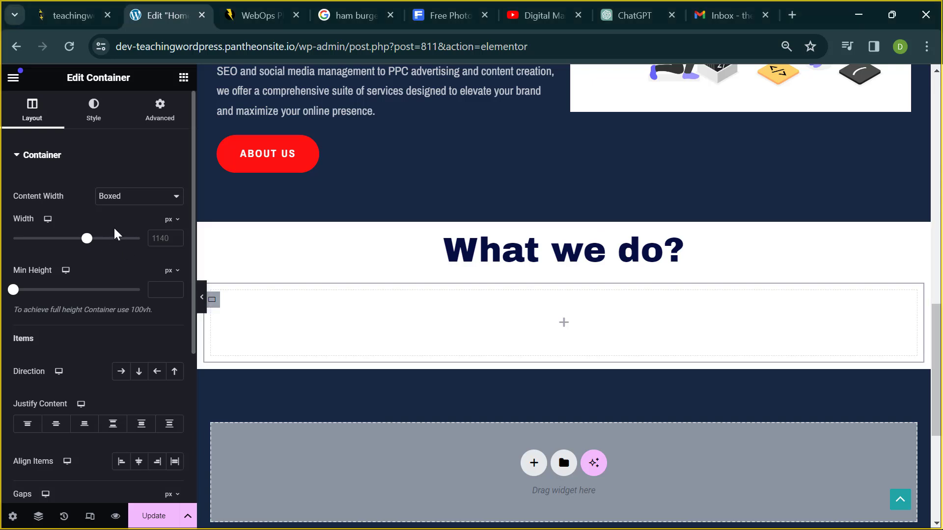
click(120, 373)
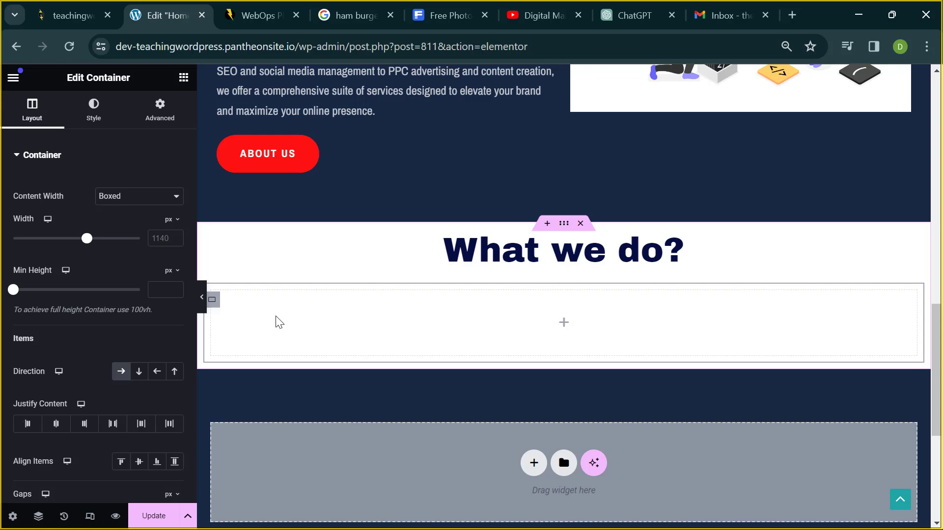
click(121, 371)
- Give the inner container unlinked padding of 20 px top and 20 px bottom, 0 on the sides
click(152, 121)
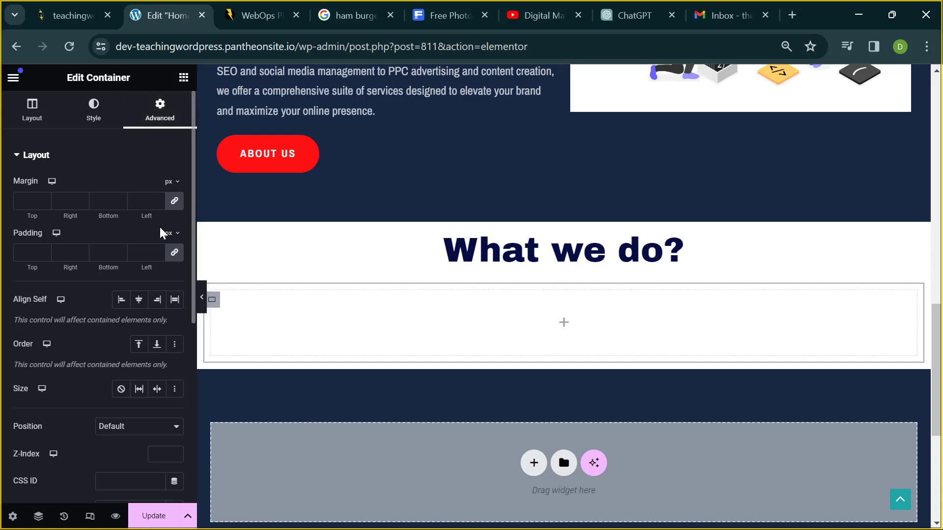
click(182, 254)
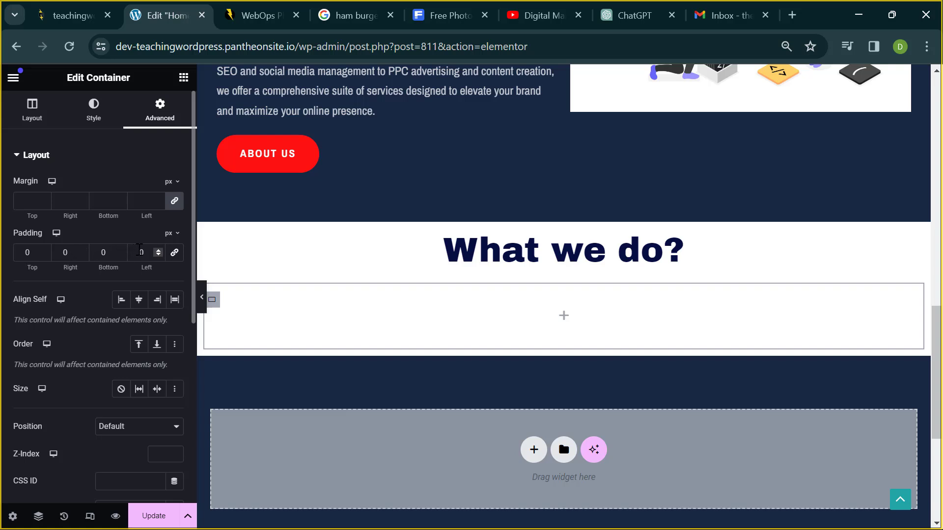
click(175, 253)
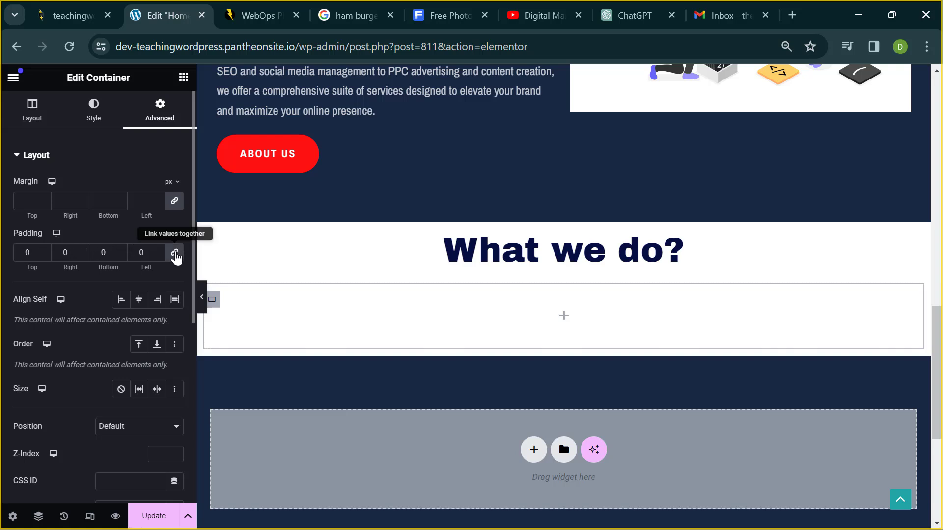
click(150, 253)
key(BackSpace)
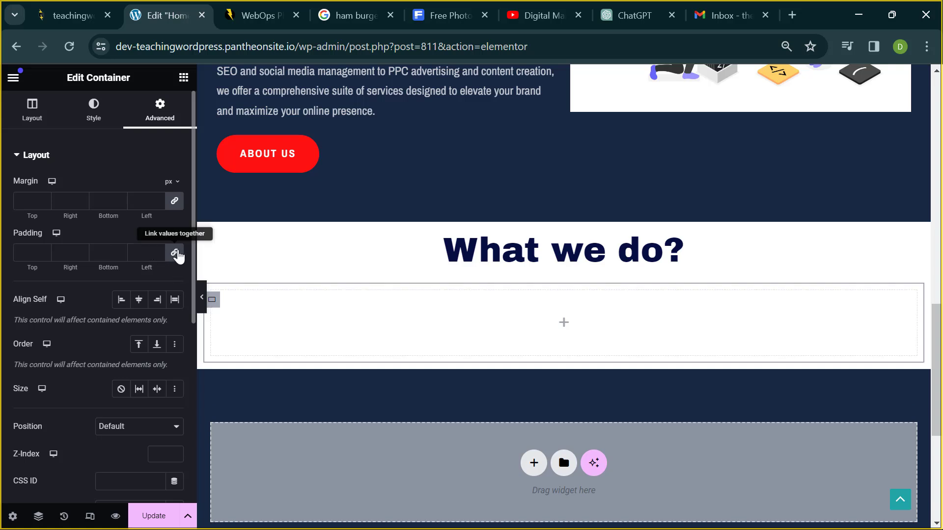
click(175, 254)
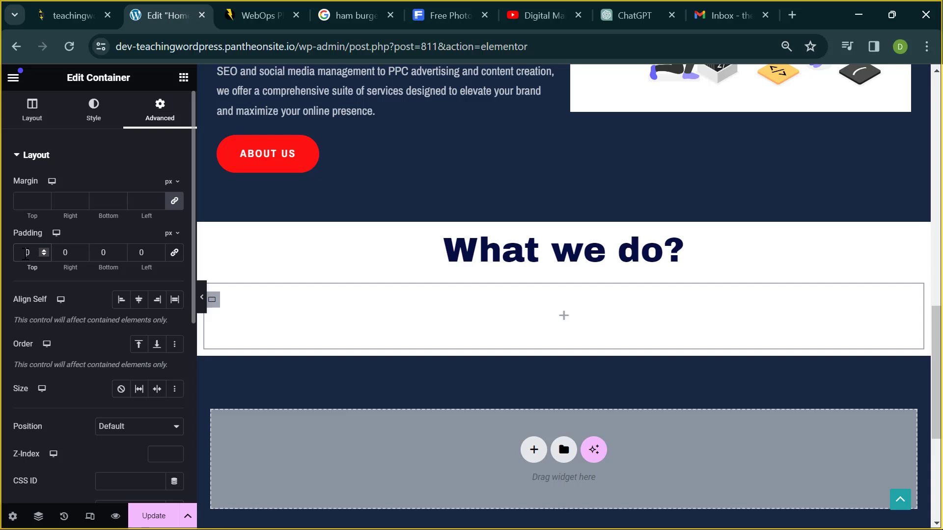
click(26, 254)
text(2)
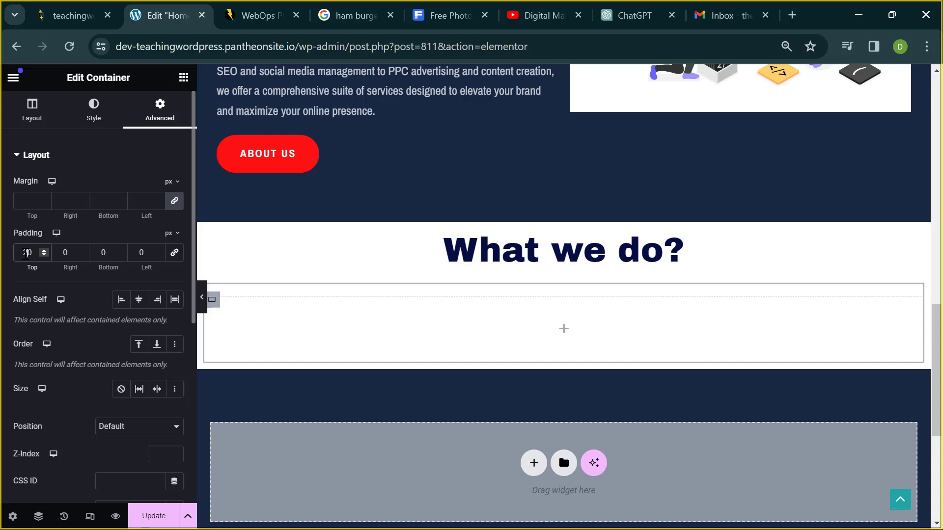
click(102, 253)
text(2)
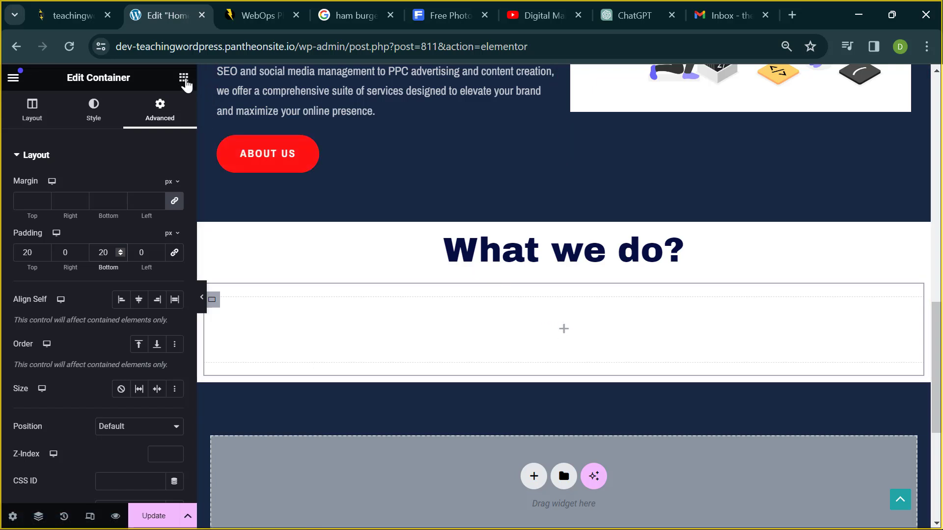
- Drag a Container widget from the Layout widgets into the empty box under 'What we do?'
click(185, 80)
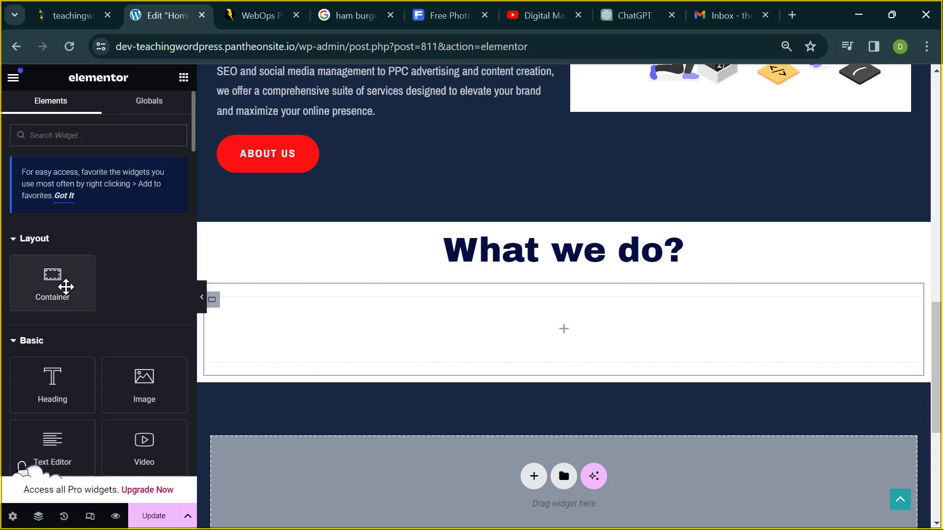
drag(66, 286, 319, 326)
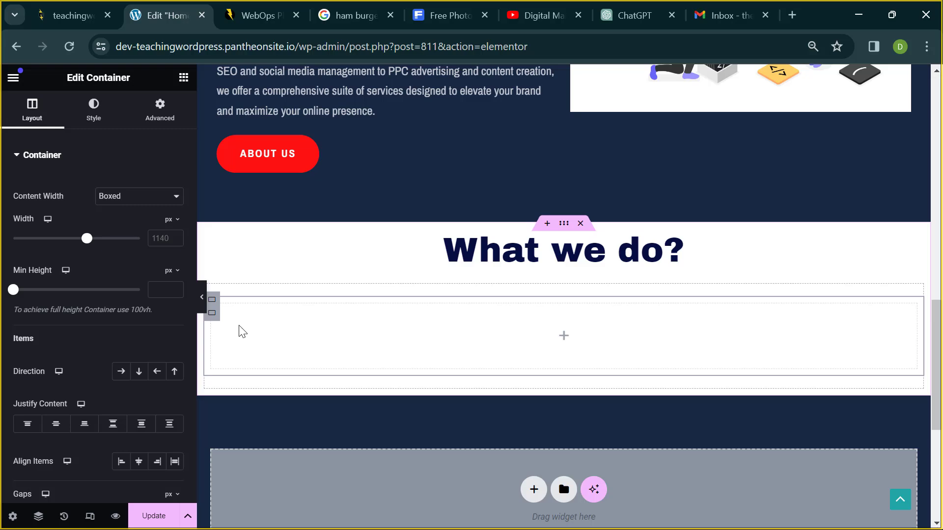
- Save the Home page container changes with Update
scroll(242, 332, up, 15)
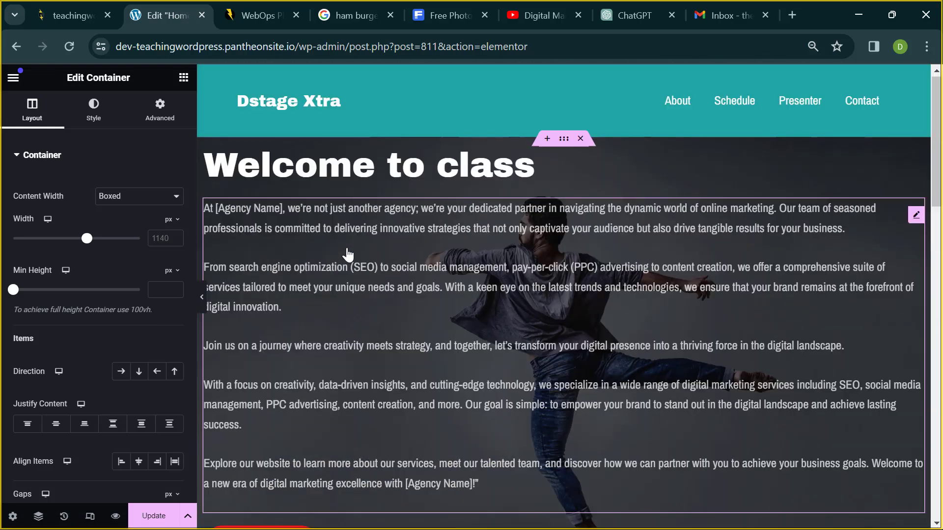
scroll(347, 255, down, 15)
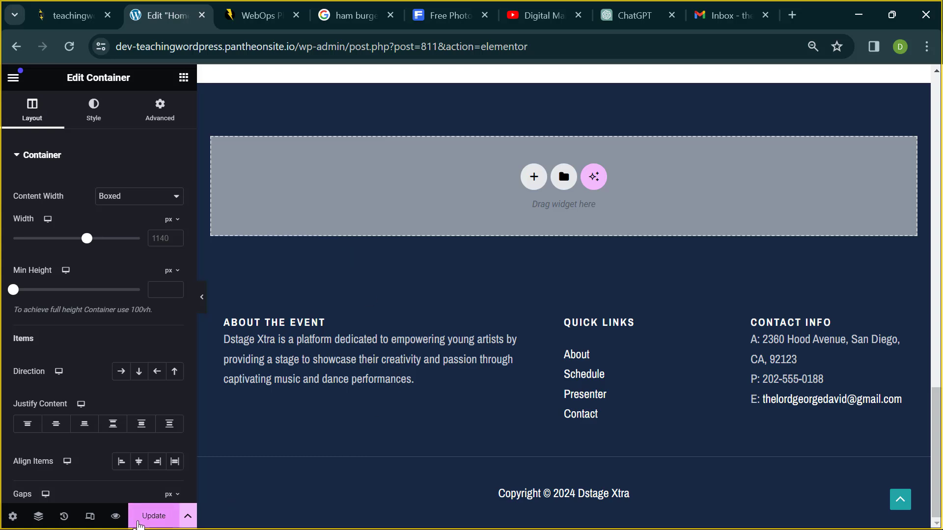
click(140, 523)
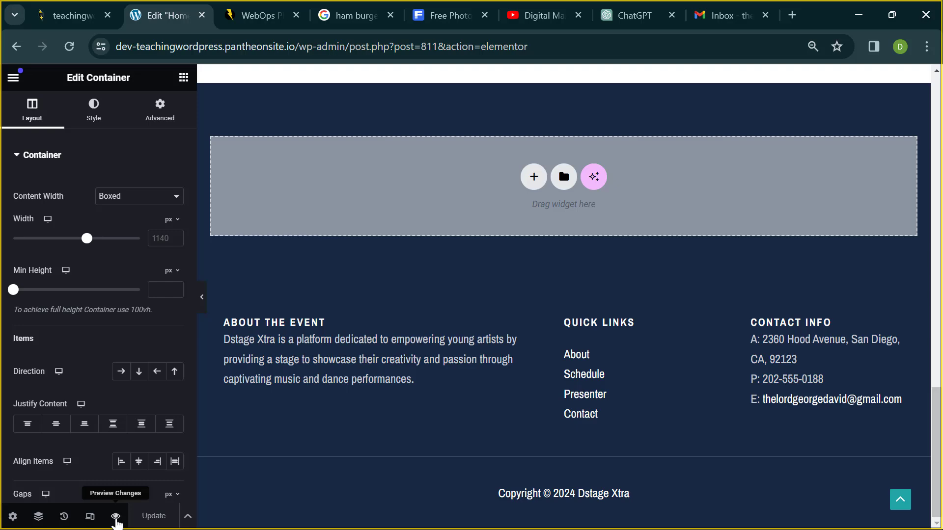
- Preview the Home page changes and scroll through to check the white What we do? section
click(116, 521)
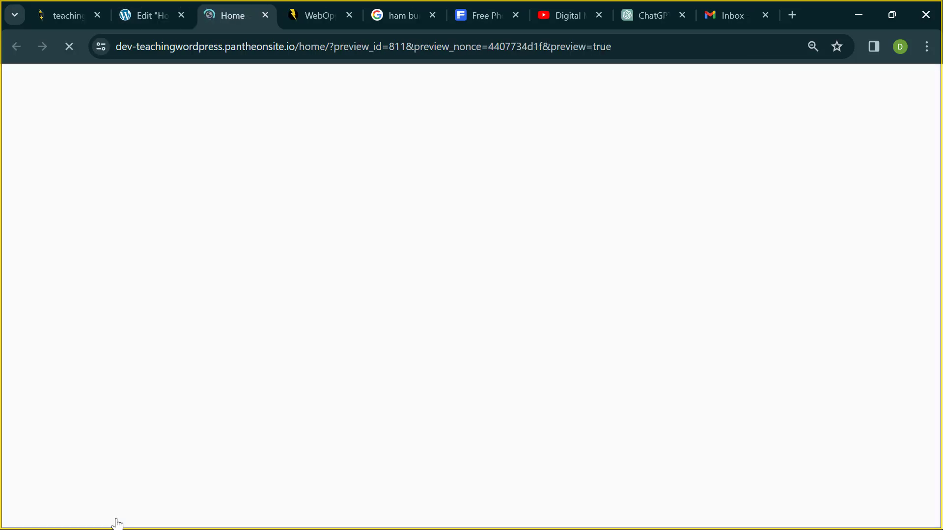
scroll(211, 466, down, 4)
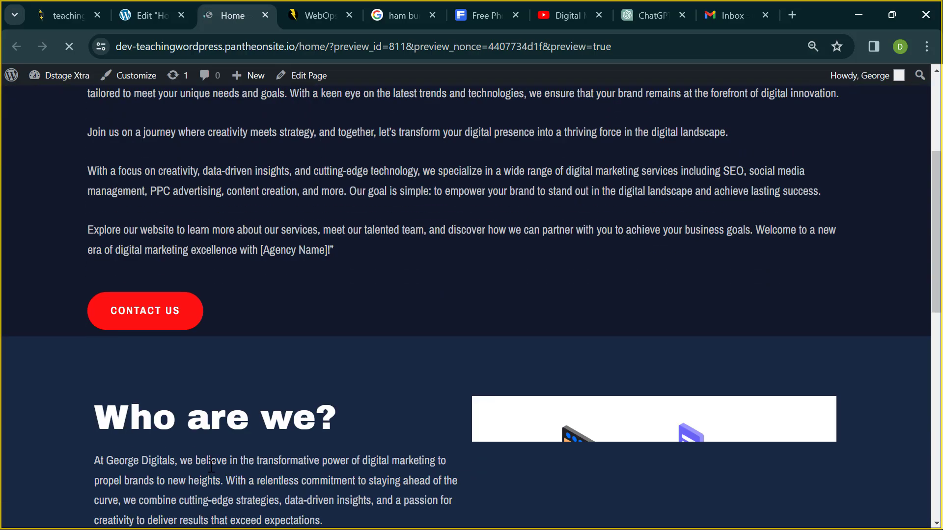
scroll(211, 466, down, 7)
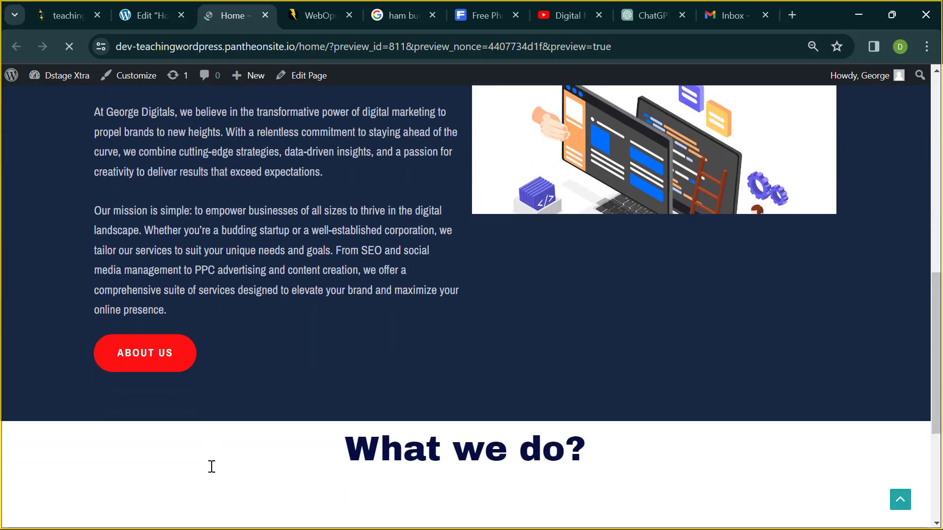
scroll(211, 467, up, 7)
scroll(211, 466, down, 5)
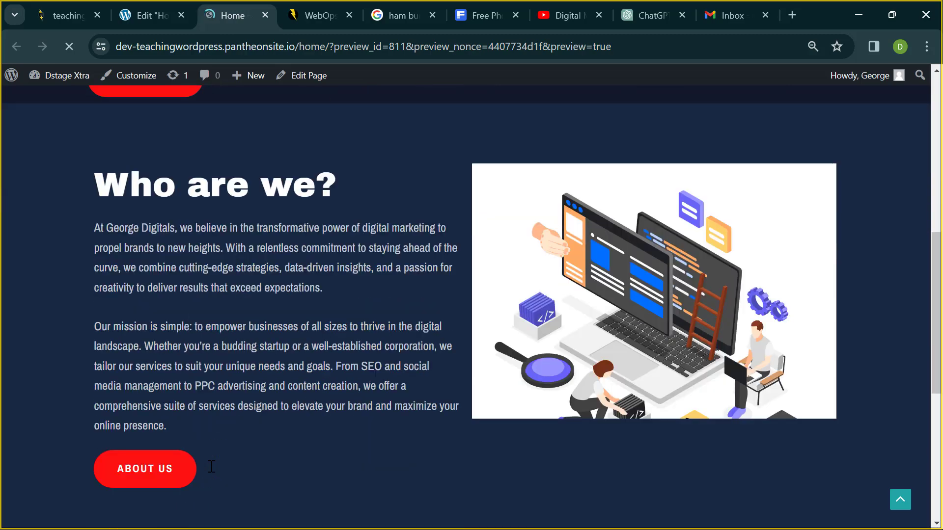
scroll(211, 466, down, 6)
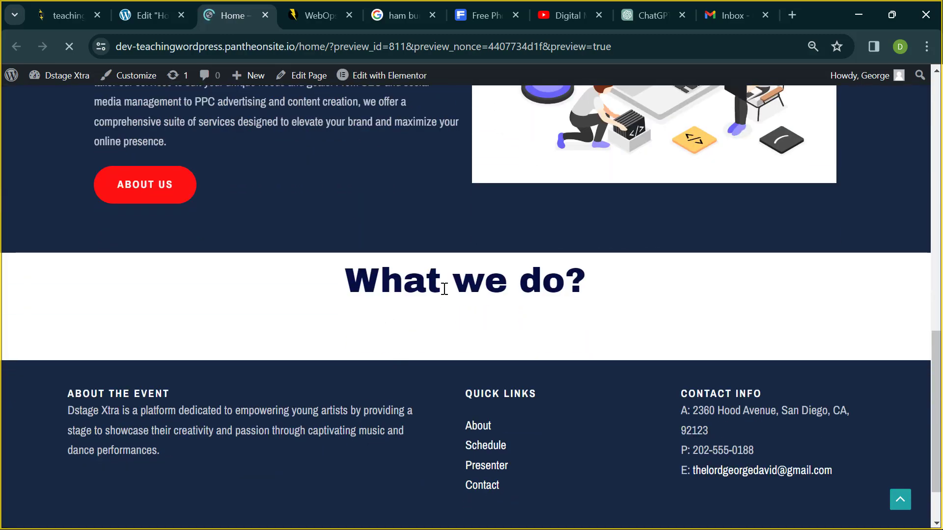
scroll(445, 289, up, 15)
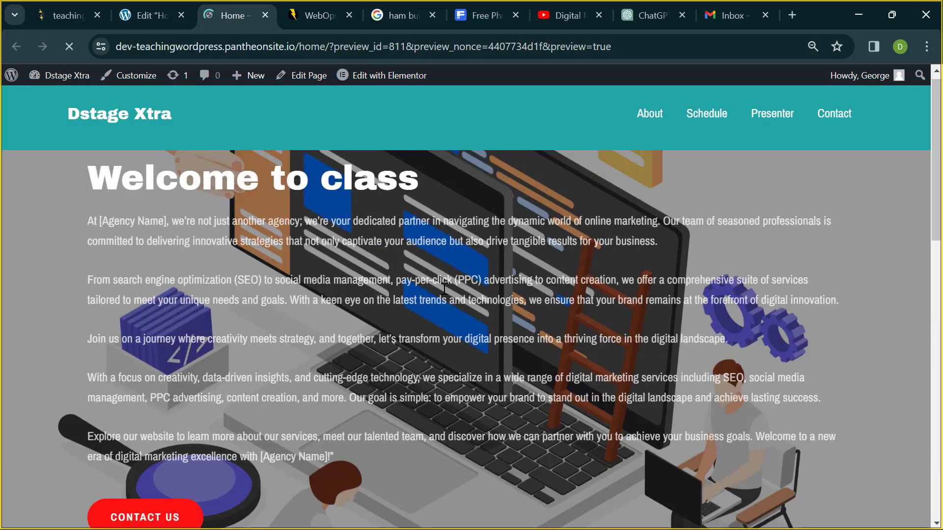
scroll(445, 289, up, 1)
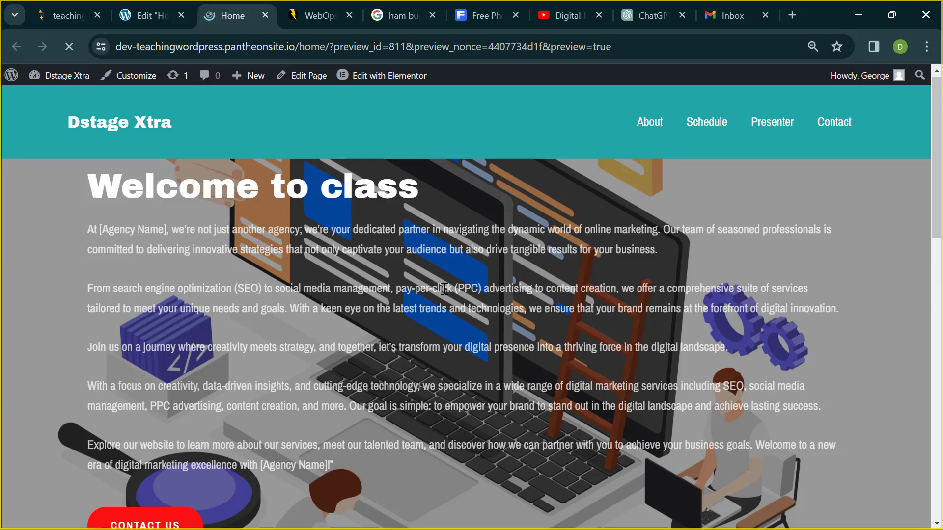
scroll(445, 289, down, 11)
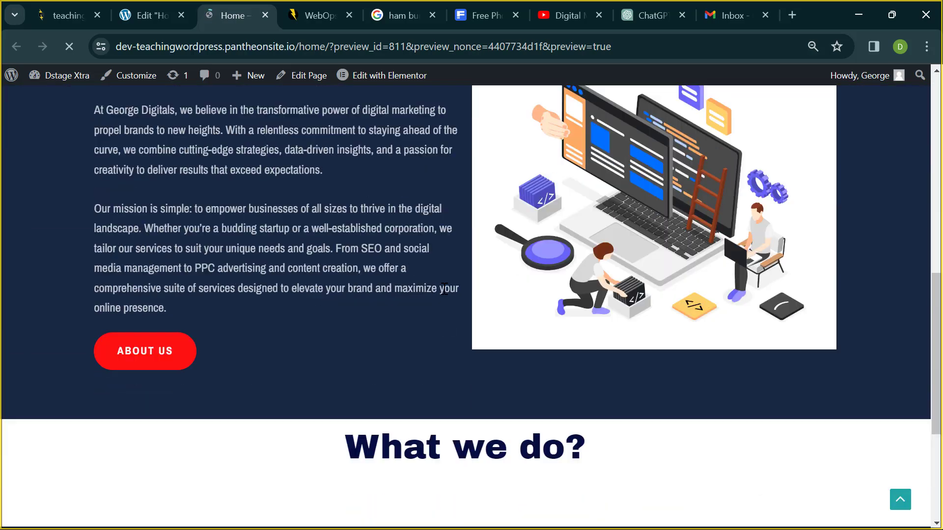
scroll(444, 288, up, 5)
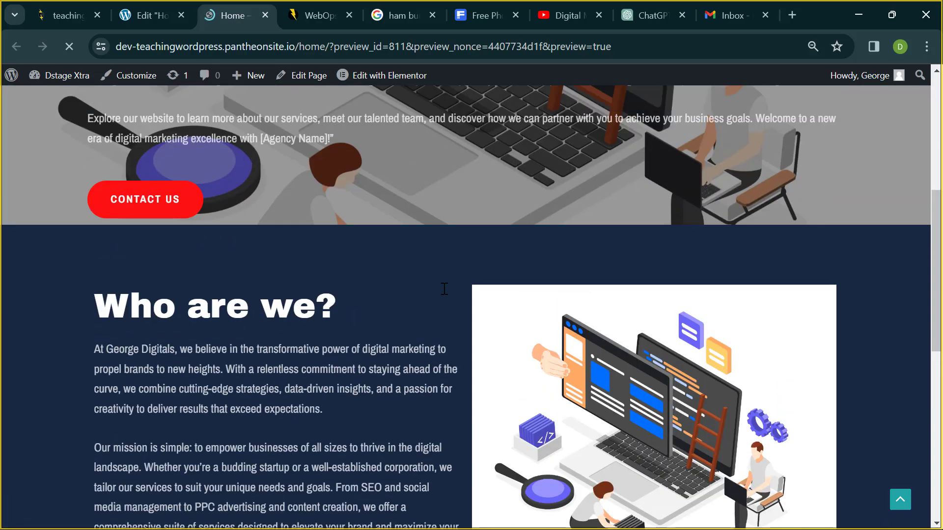
scroll(445, 289, up, 2)
scroll(444, 288, down, 3)
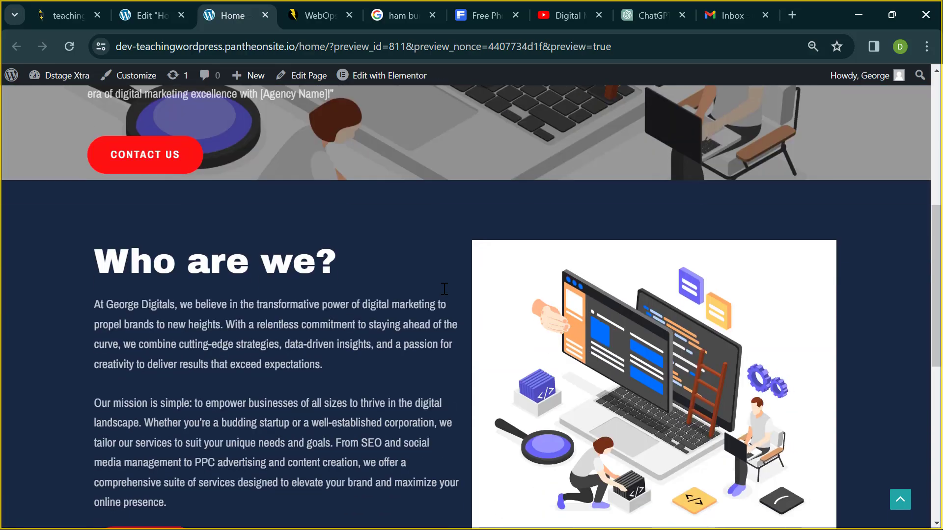
scroll(444, 288, down, 1)
scroll(445, 289, down, 5)
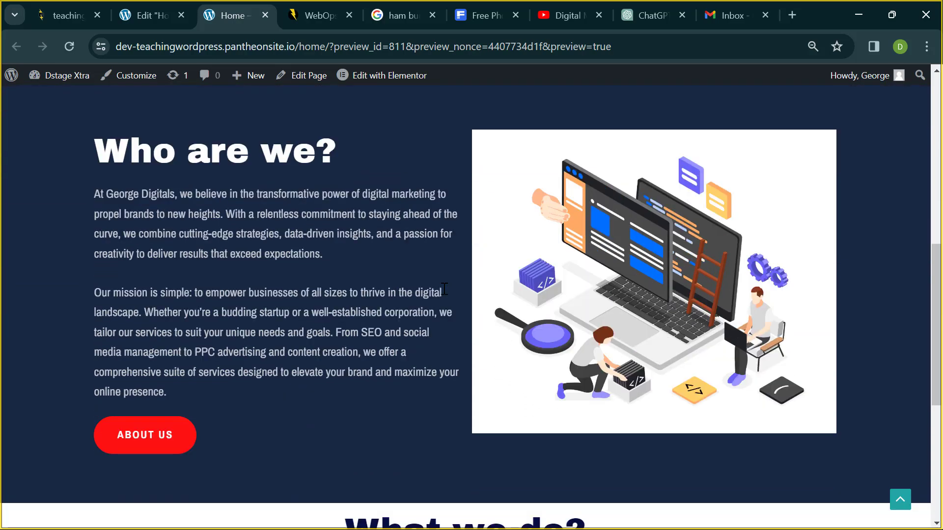
scroll(445, 289, up, 11)
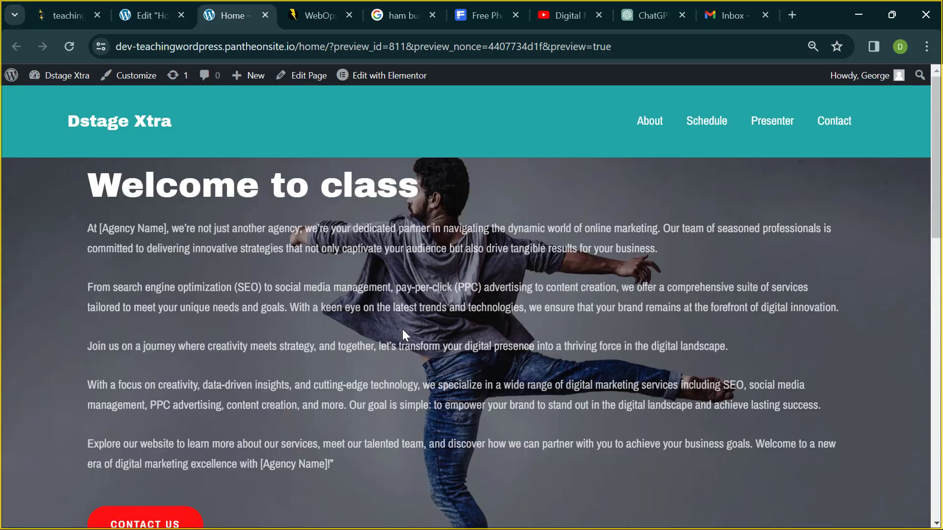
scroll(402, 329, down, 6)
scroll(318, 342, down, 6)
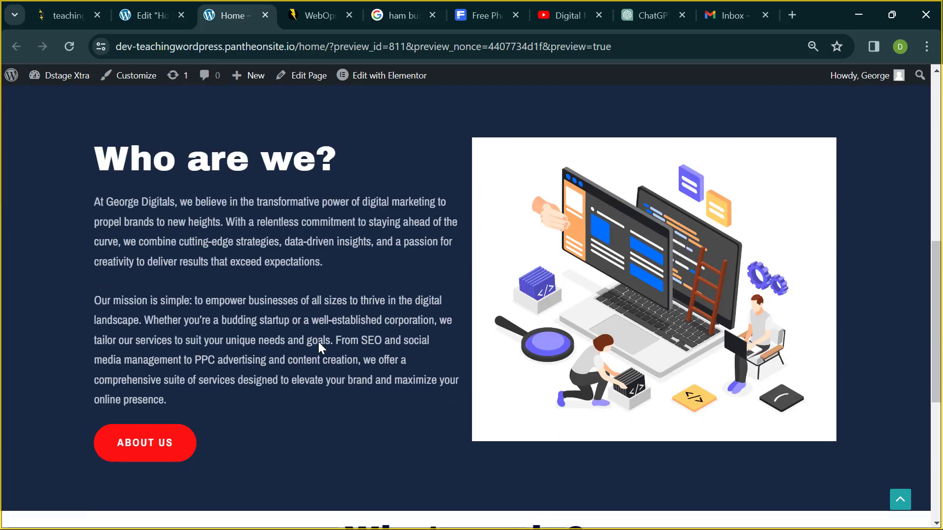
scroll(371, 486, up, 3)
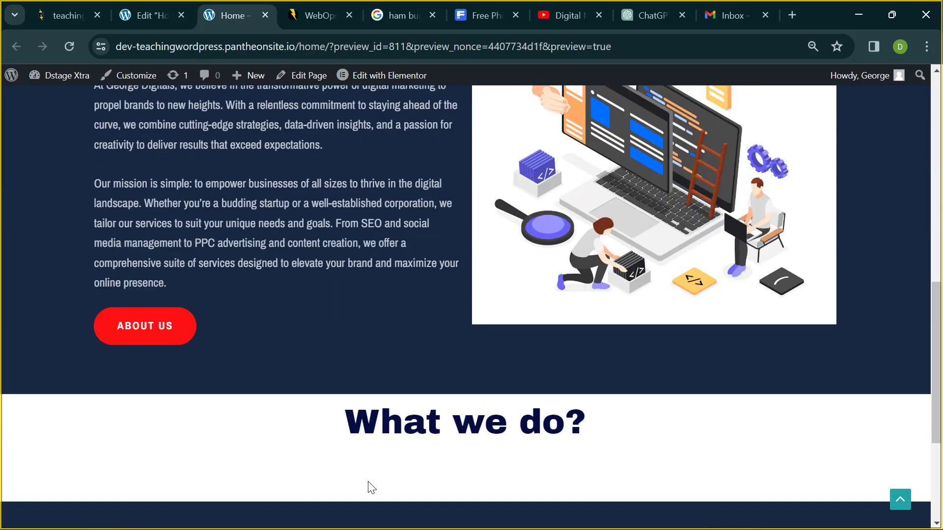
scroll(379, 383, down, 4)
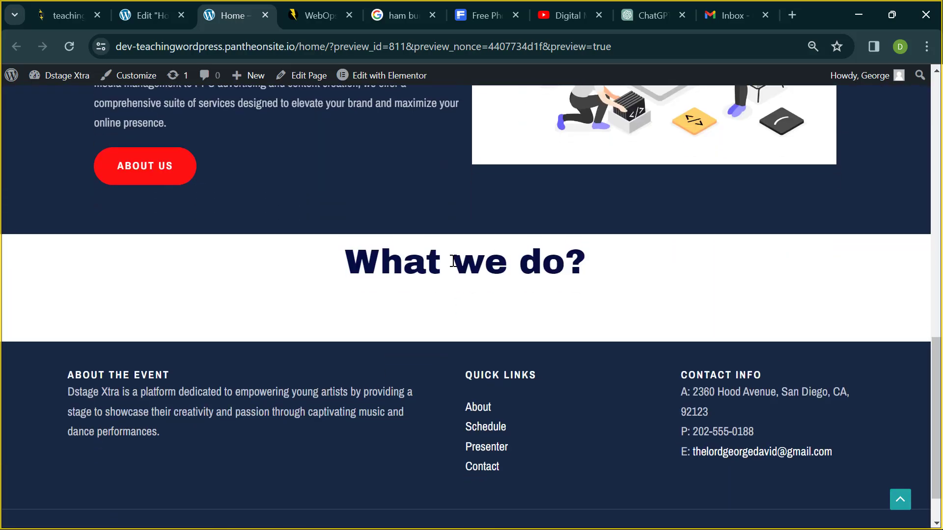
scroll(497, 205, up, 4)
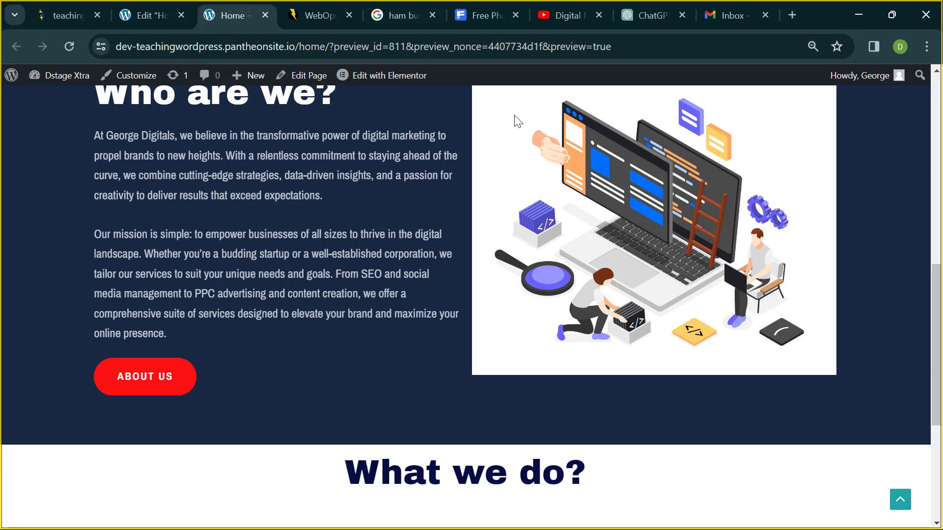
scroll(425, 264, up, 2)
scroll(425, 265, up, 7)
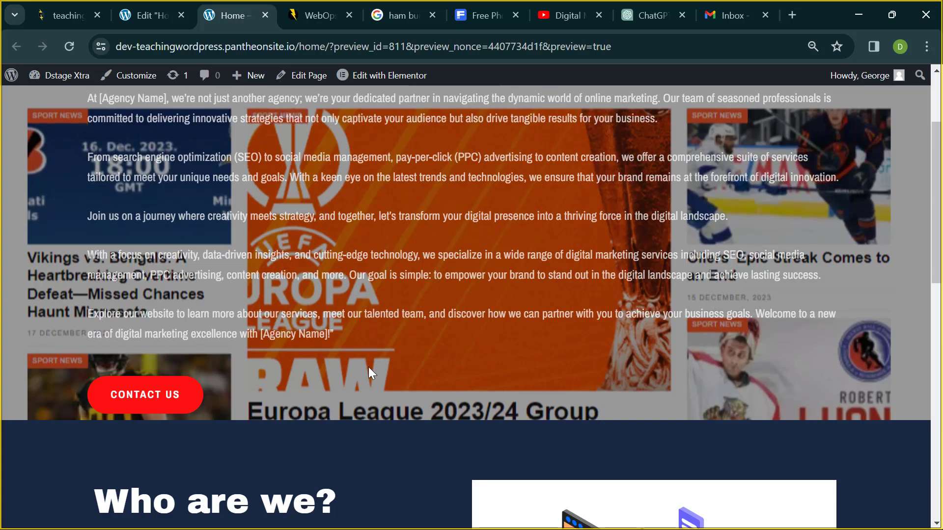
scroll(324, 483, down, 5)
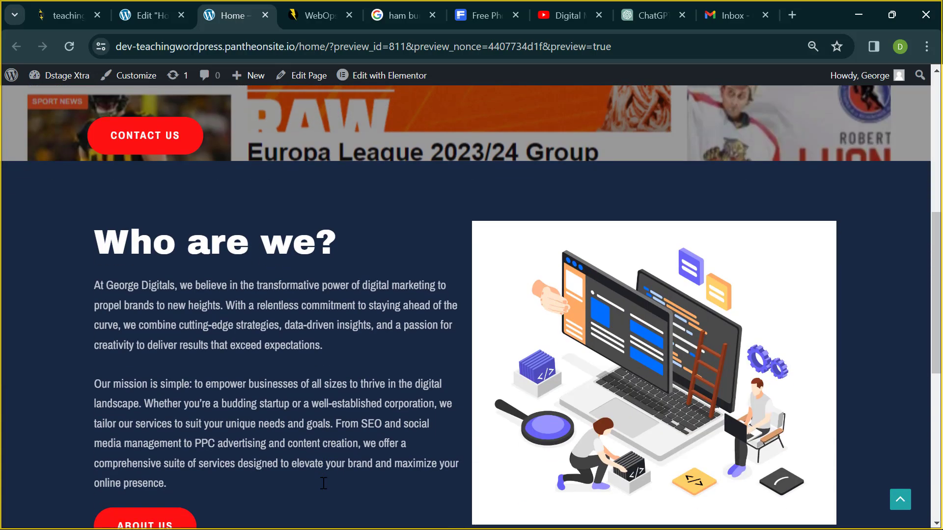
scroll(323, 483, down, 8)
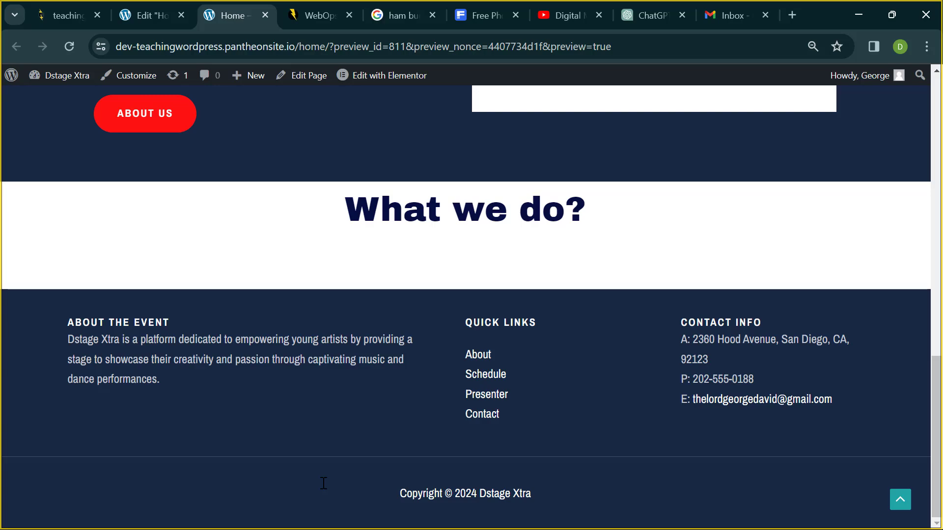
scroll(324, 484, up, 20)
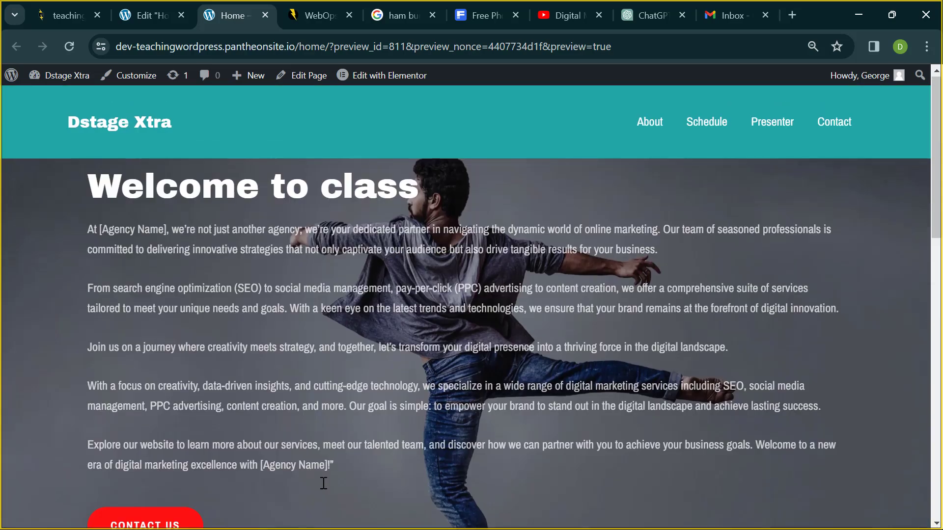
scroll(323, 483, down, 20)
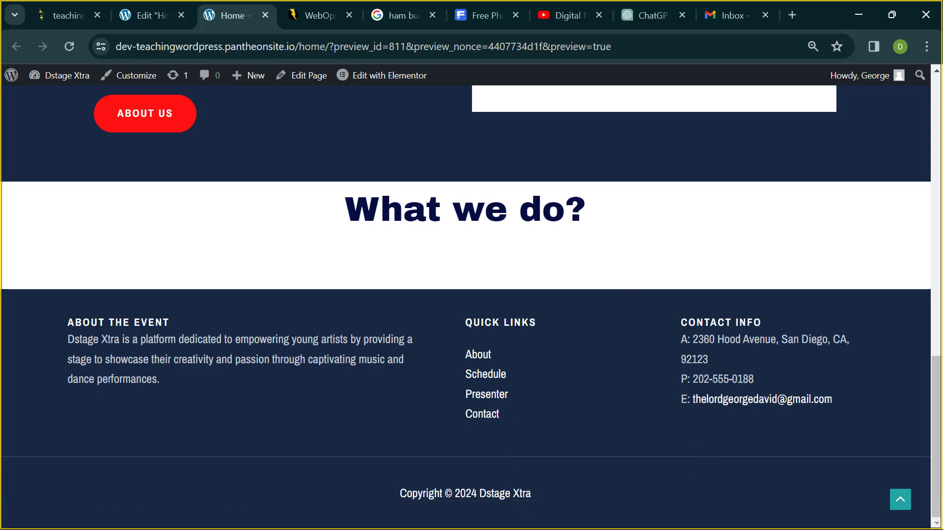
- Bring the Teams meeting forward and stop sharing the screen
mouse_move(446, 513)
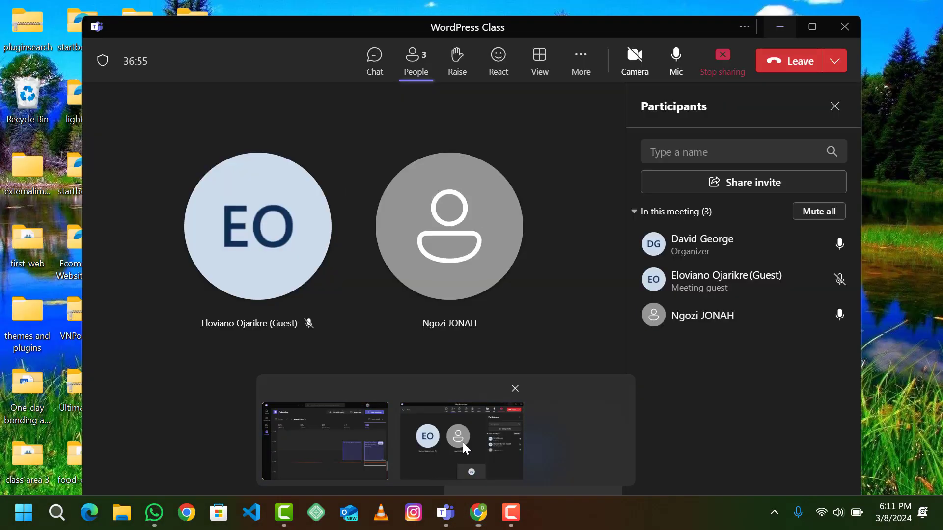
click(462, 443)
click(527, 285)
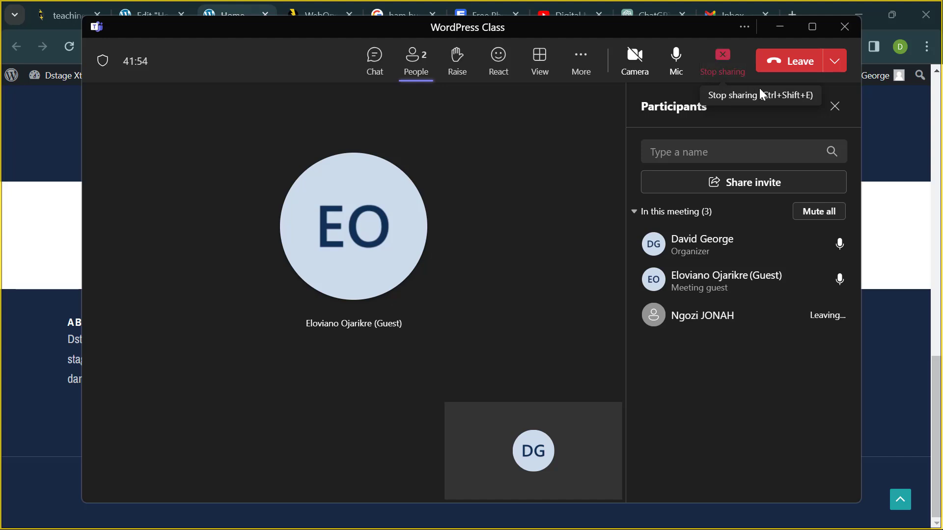
click(738, 65)
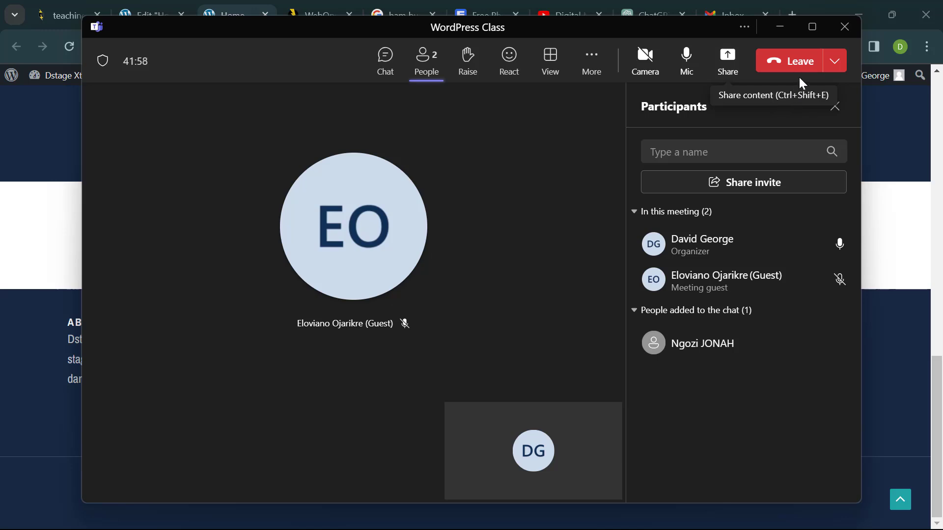
- End the WordPress Class meeting for everyone and confirm
click(832, 64)
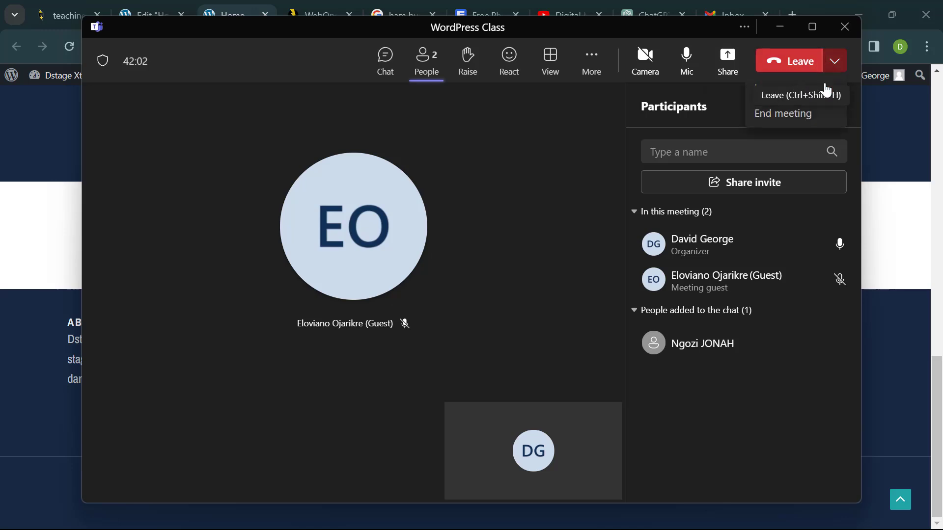
click(807, 118)
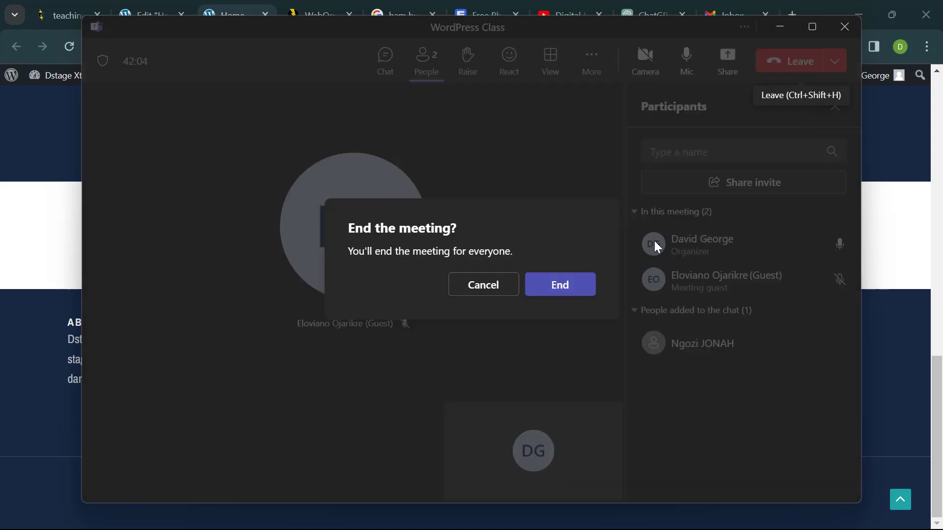
click(575, 299)
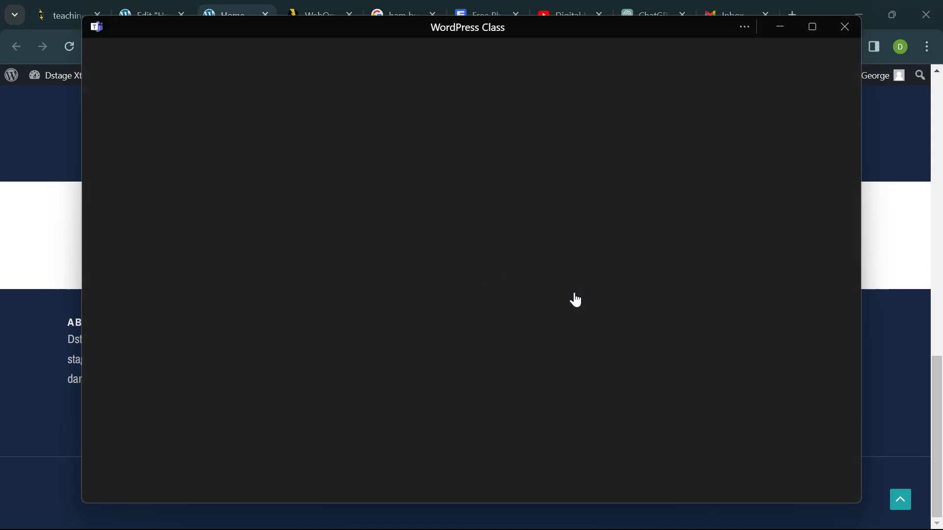
mouse_move(480, 527)
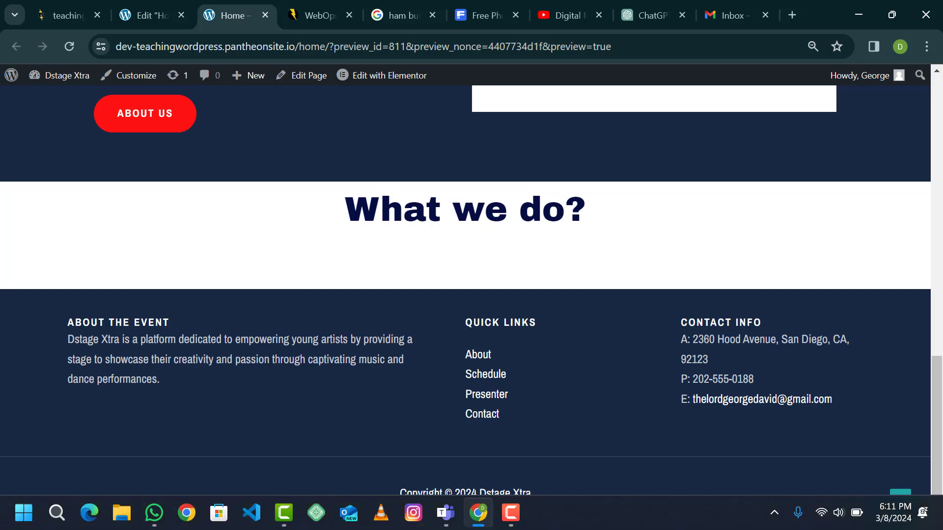